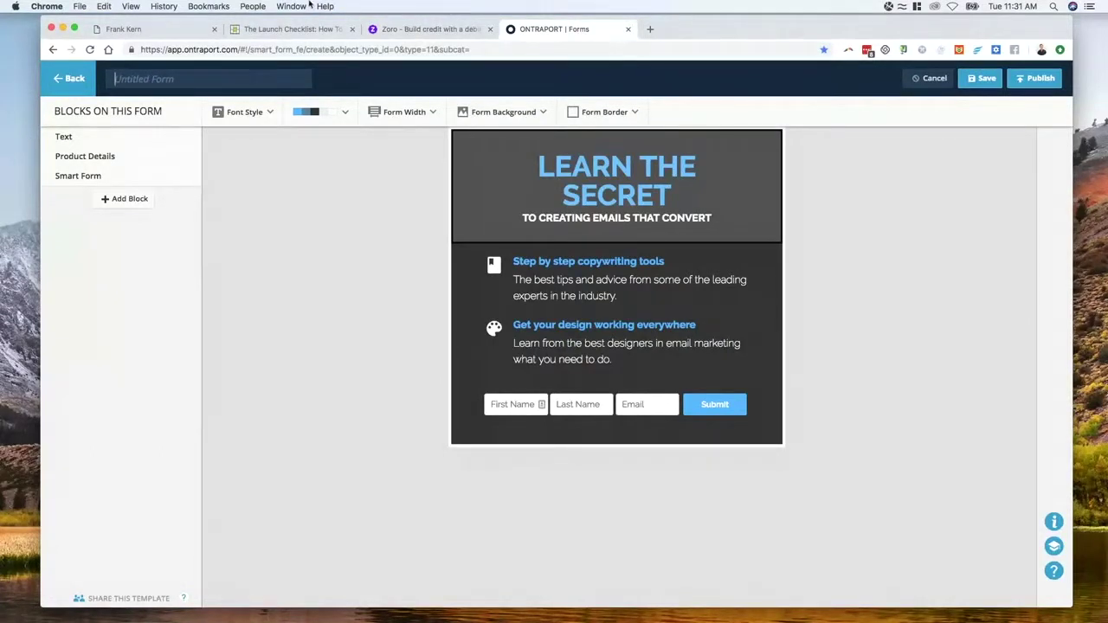
# Shift the Chrome window slightly left and enlarge it so LEARN THE SECRET fits on one line
pyautogui.moveTo(709, 29); pyautogui.dragTo(675, 28)
pyautogui.moveTo(1034, 606); pyautogui.dragTo(1107, 616)
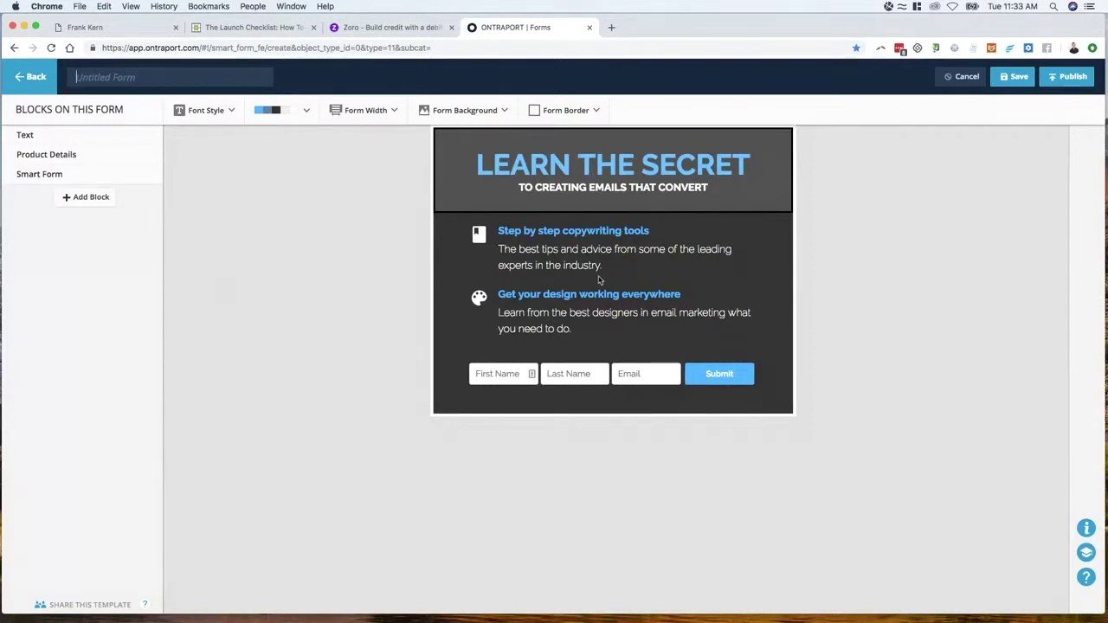
pyautogui.moveTo(542, 346)
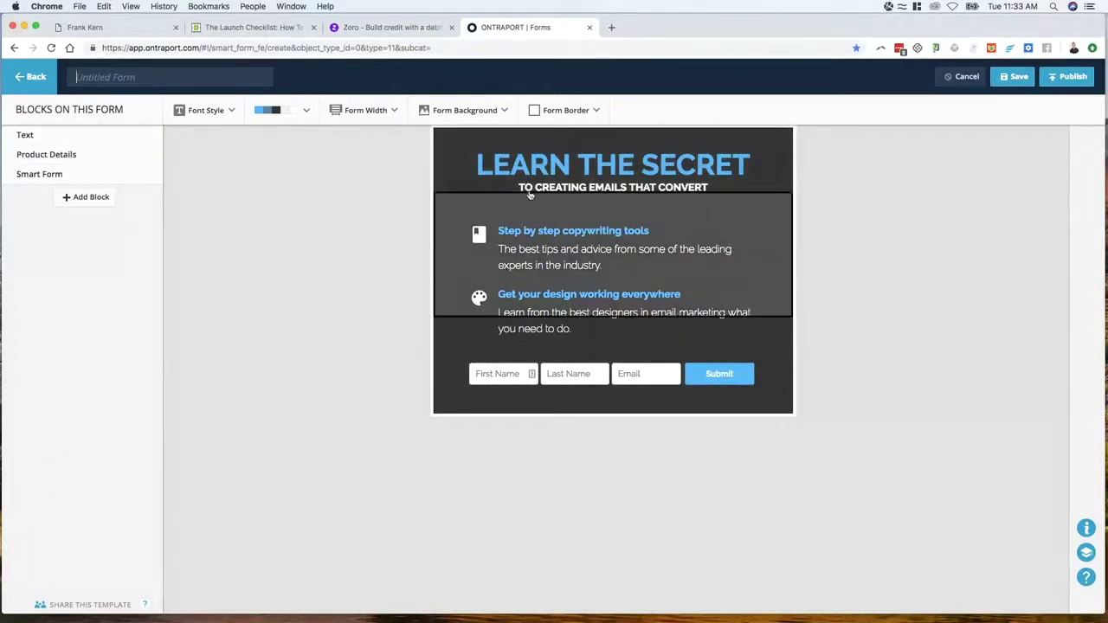
pyautogui.moveTo(580, 323)
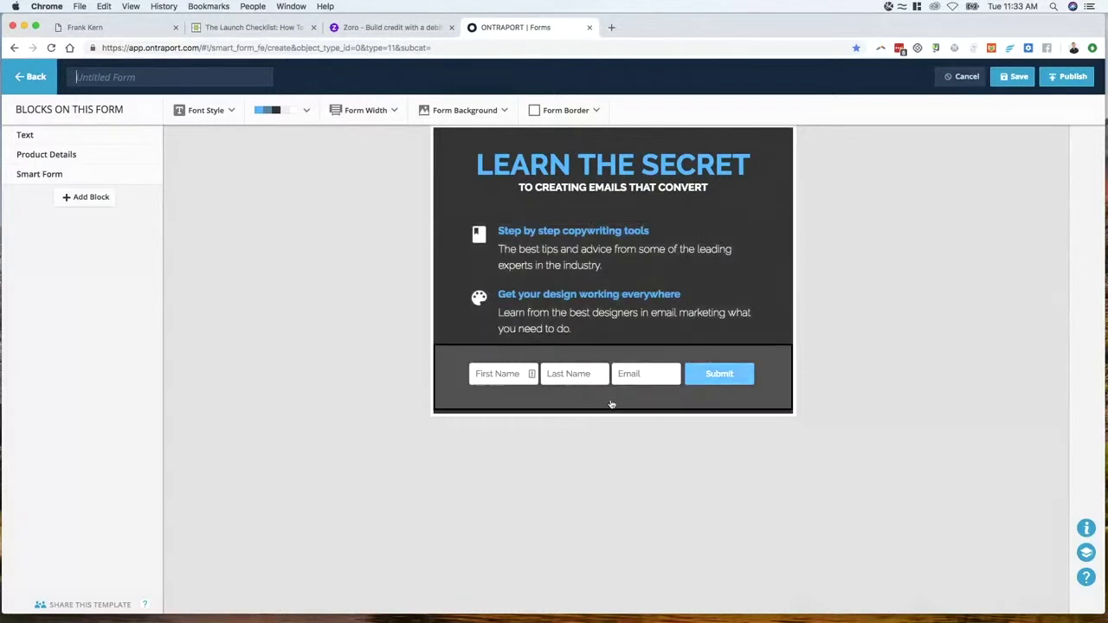
pyautogui.moveTo(611, 403)
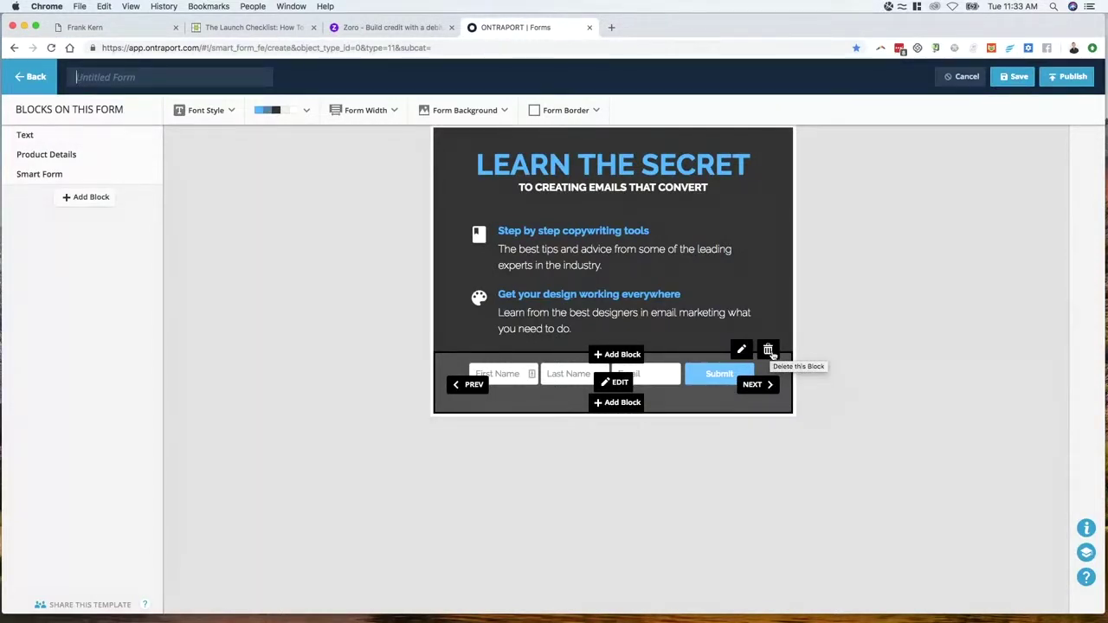
# Delete the signup form block and retitle the header 'SPECIAL OFFER!' with the subtitle below
pyautogui.click(768, 351)
pyautogui.click(598, 300)
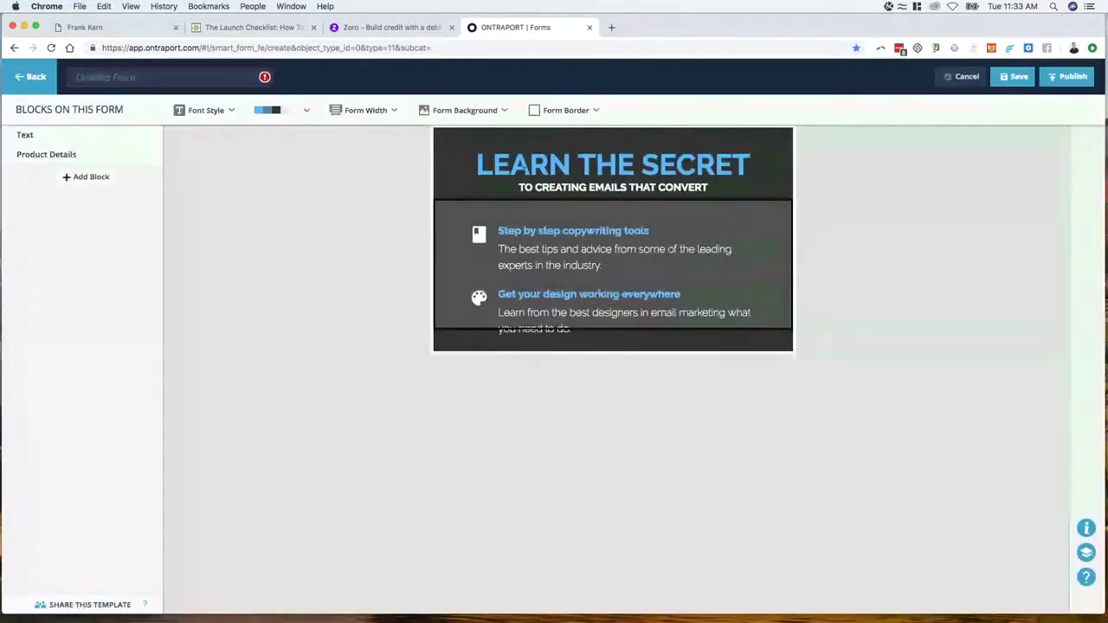
pyautogui.click(612, 169)
pyautogui.click(595, 170)
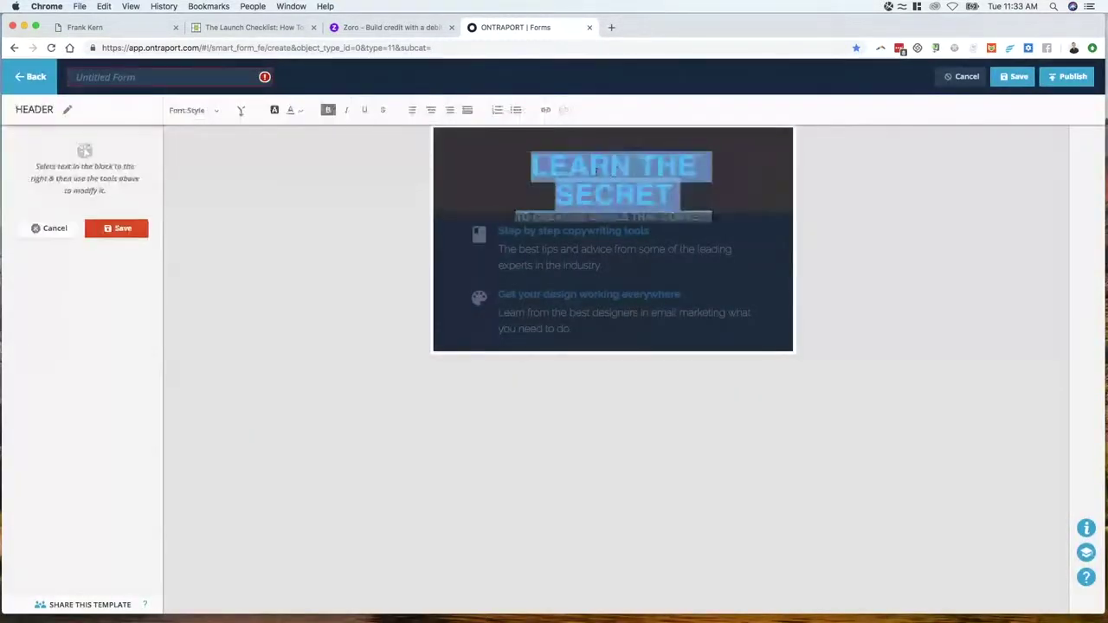
pyautogui.tripleClick(595, 171)
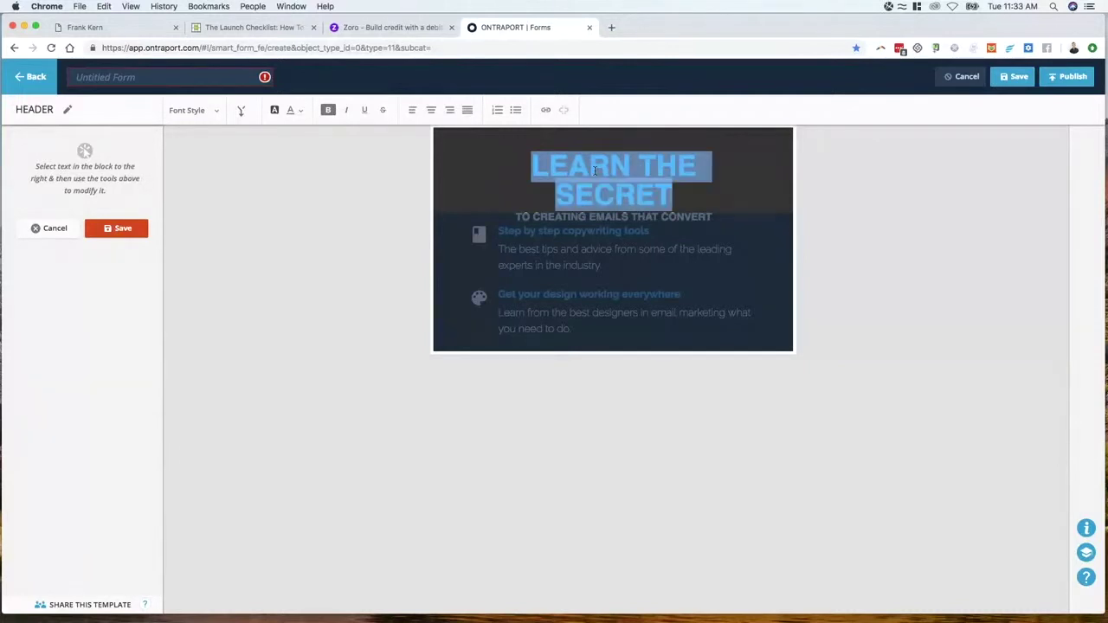
pyautogui.write('SPECIAL OFFER')
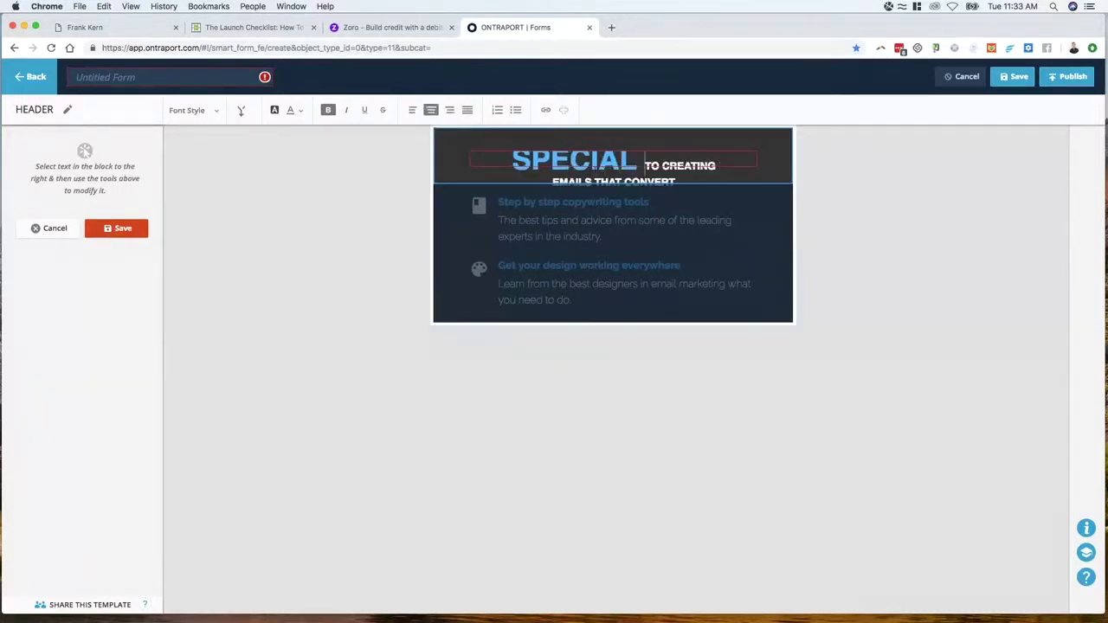
pyautogui.write('!')
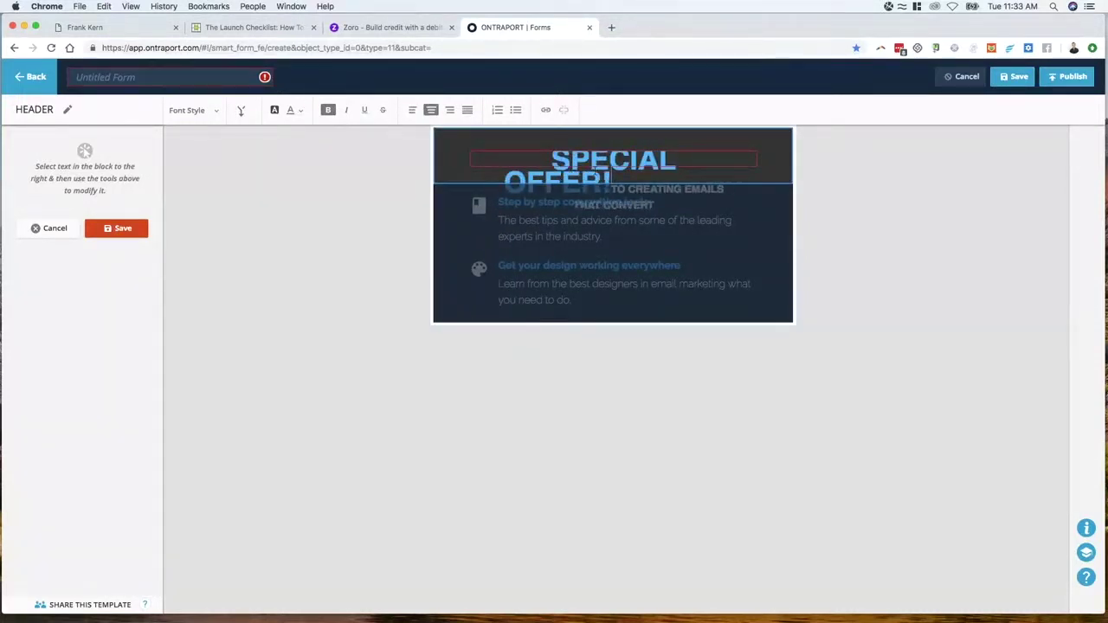
pyautogui.press('Return')
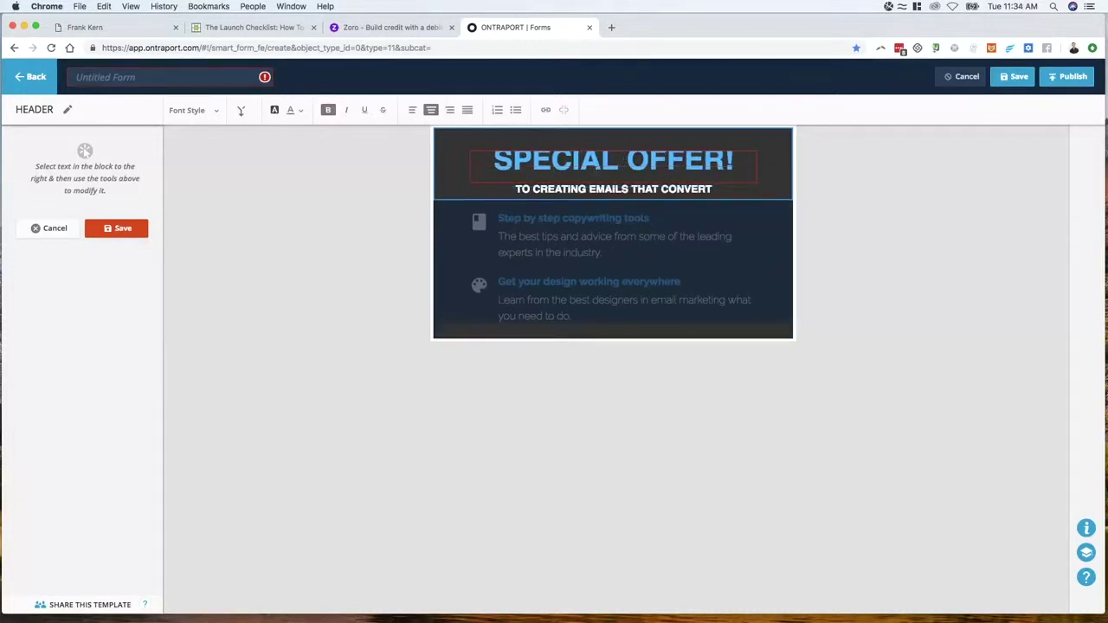
# Make the SPECIAL OFFER! line a bold Header 1 heading
pyautogui.click(600, 258)
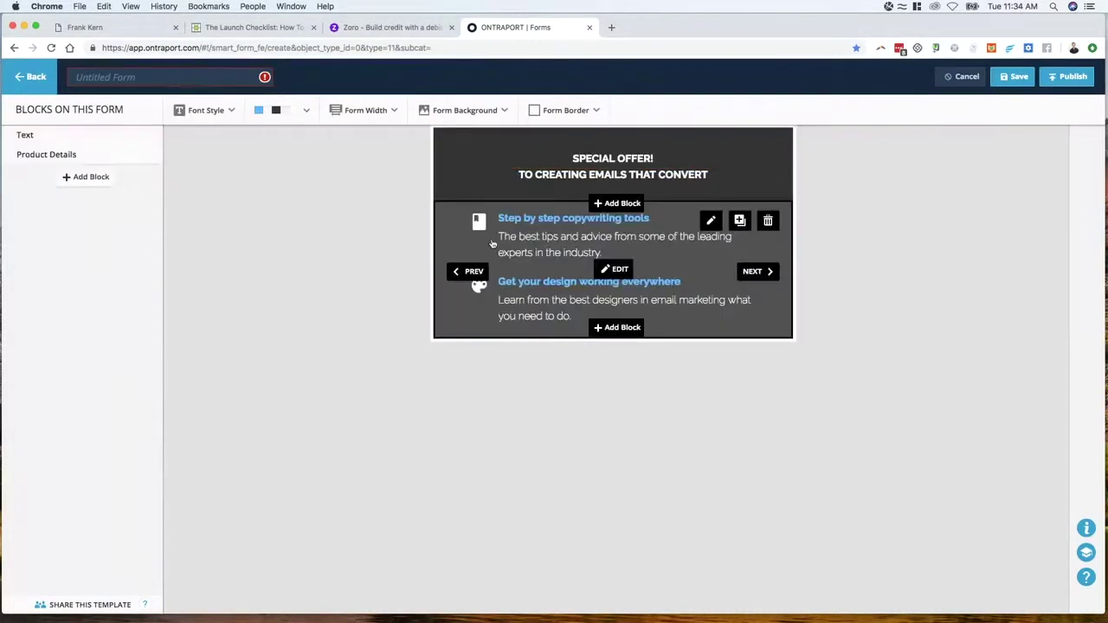
pyautogui.click(609, 166)
pyautogui.click(609, 165)
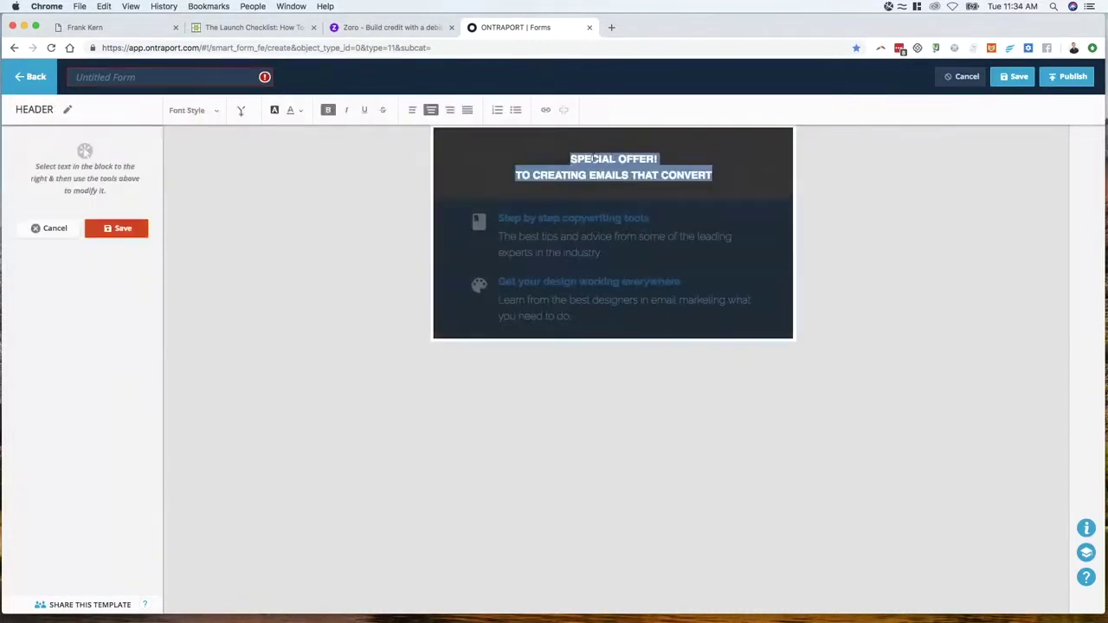
pyautogui.doubleClick(594, 158)
pyautogui.tripleClick(594, 158)
pyautogui.click(211, 112)
pyautogui.click(216, 141)
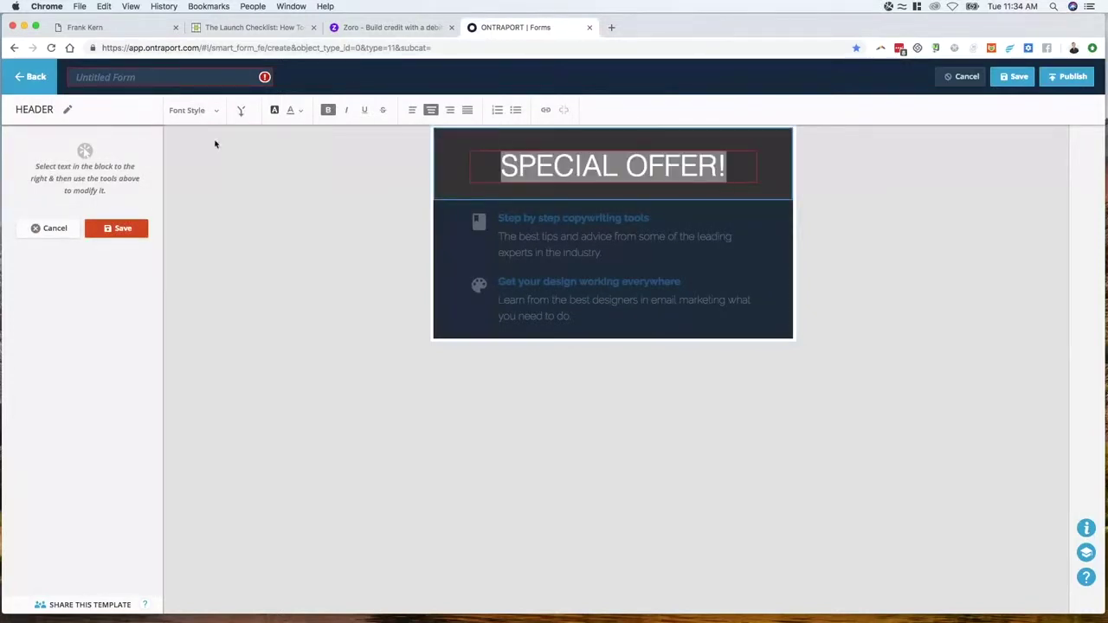
pyautogui.click(329, 111)
# Colour the SPECIAL OFFER! heading light blue #29b6f6 after trying several blues
pyautogui.click(292, 111)
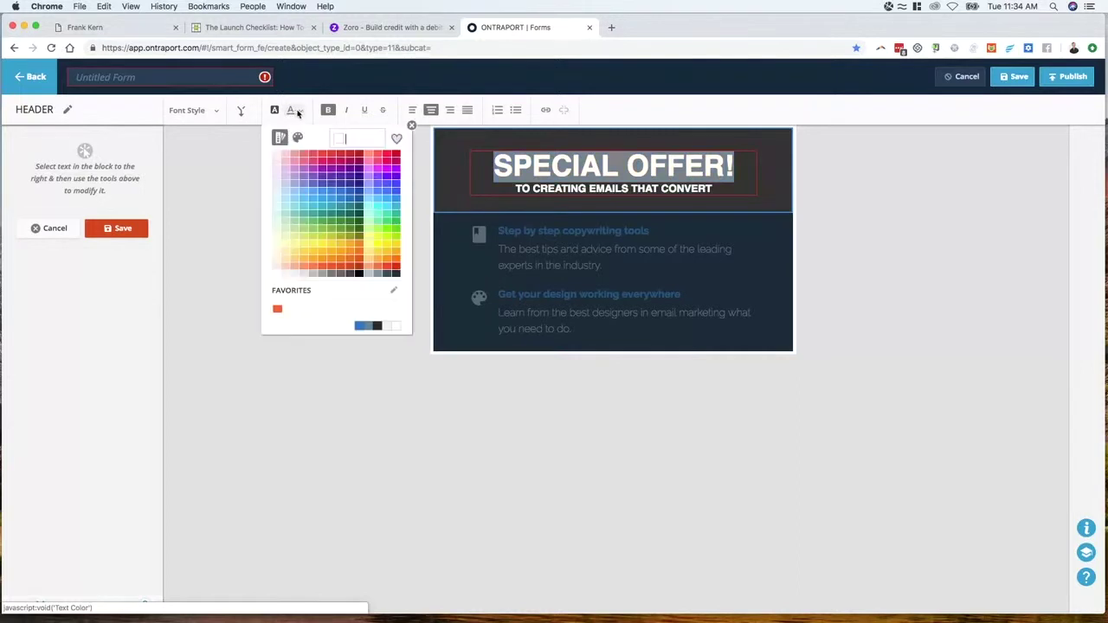
pyautogui.click(349, 188)
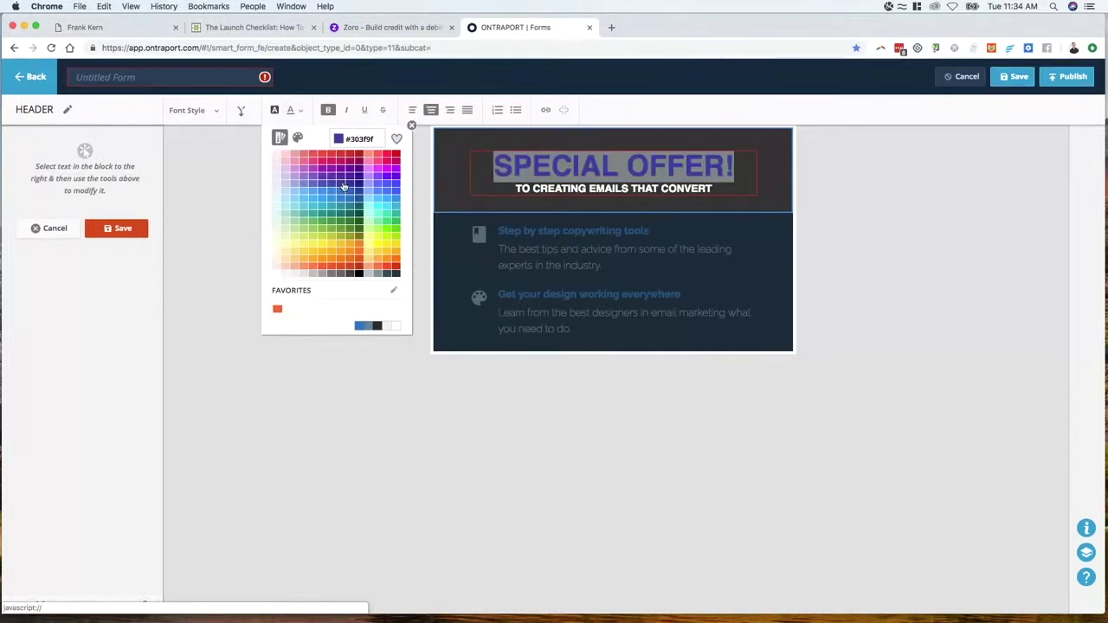
pyautogui.click(381, 194)
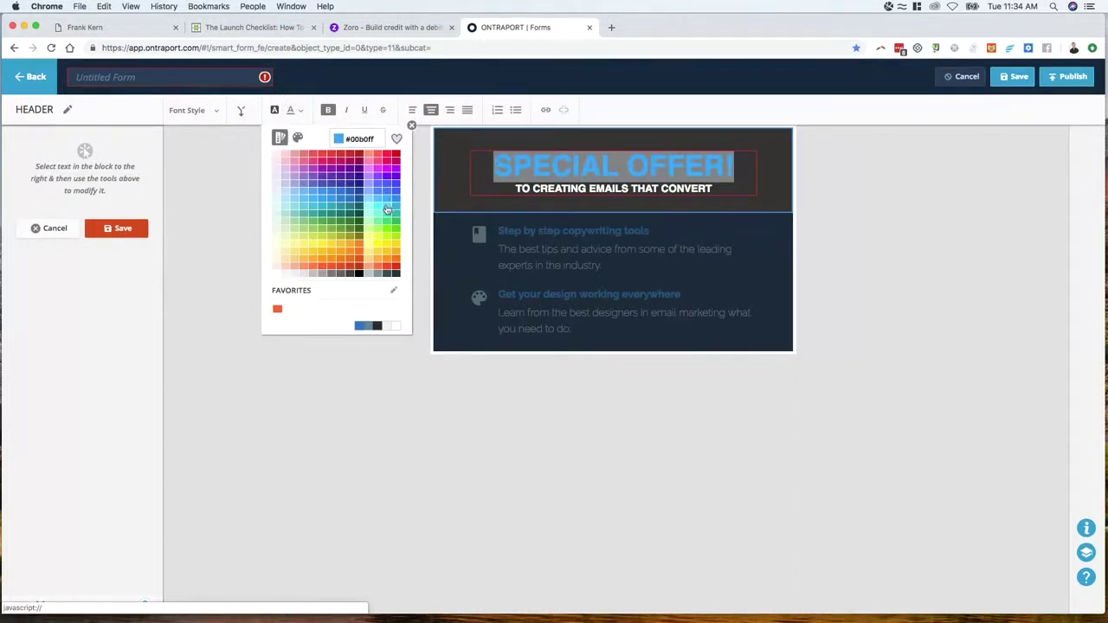
pyautogui.click(394, 204)
pyautogui.click(380, 210)
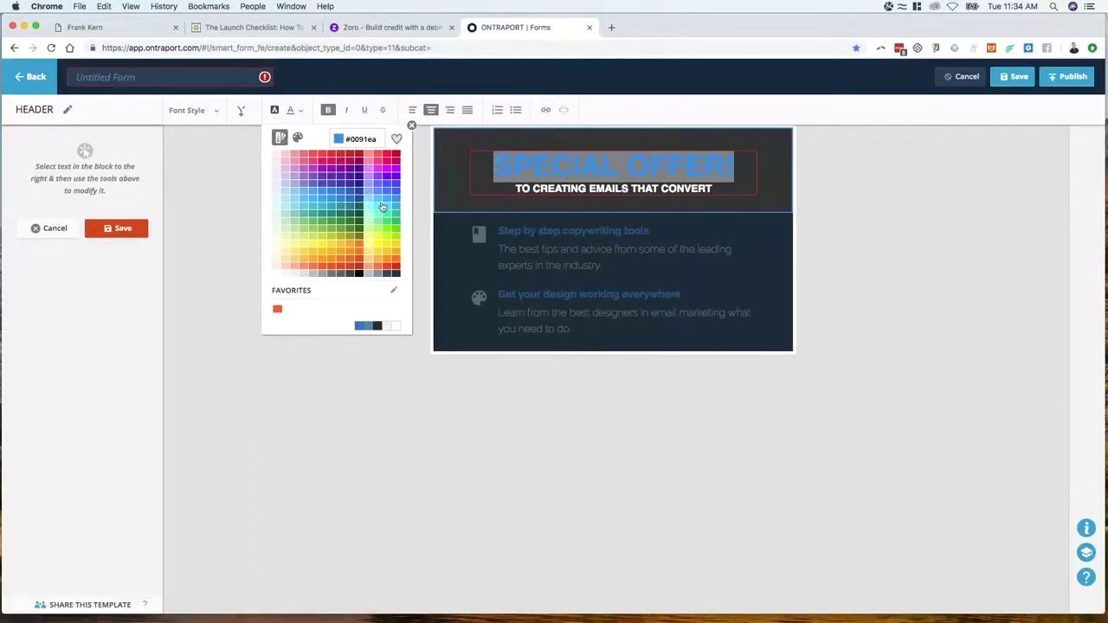
pyautogui.click(317, 202)
pyautogui.click(563, 189)
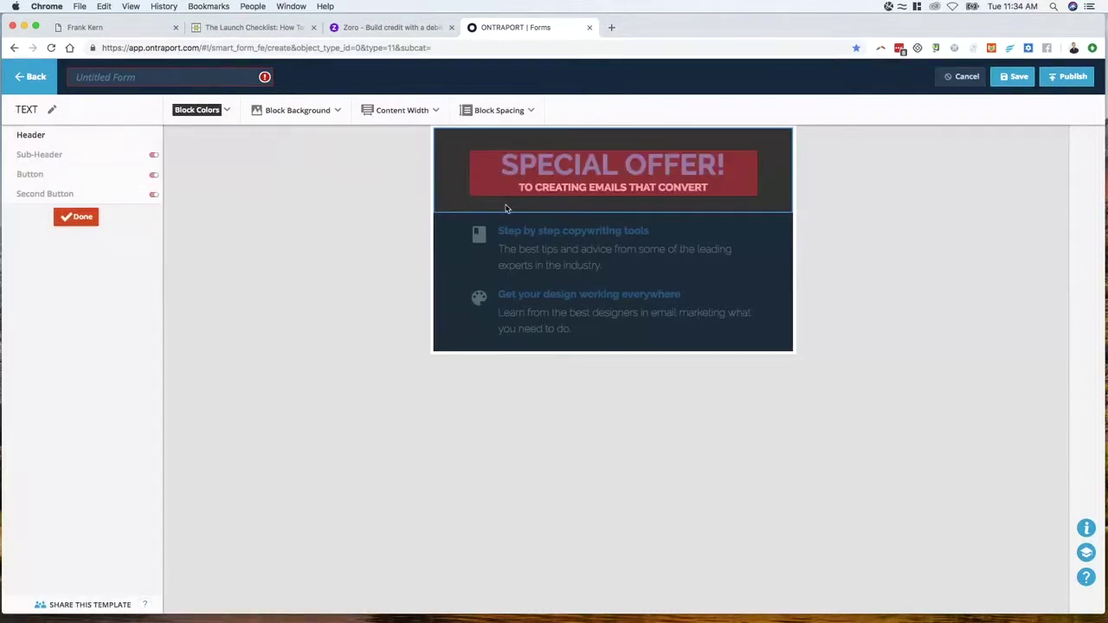
# Replace the header subtitle with 'FOR OUR VERY BEST CUSTOMERS ONLY' without an exclamation mark
pyautogui.click(577, 192)
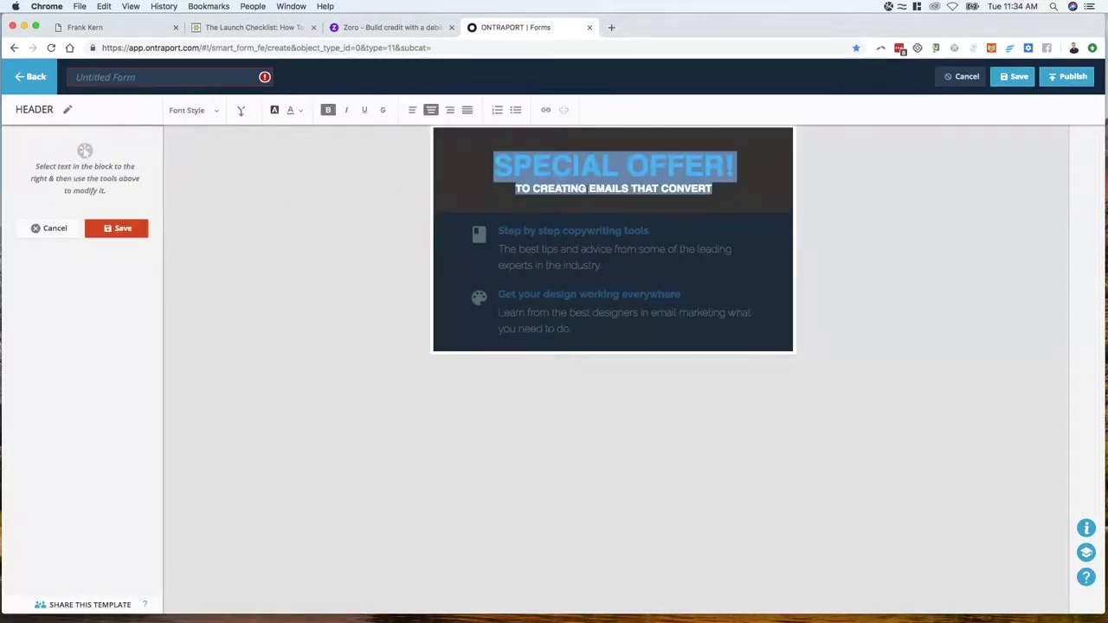
pyautogui.doubleClick(580, 189)
pyautogui.tripleClick(583, 188)
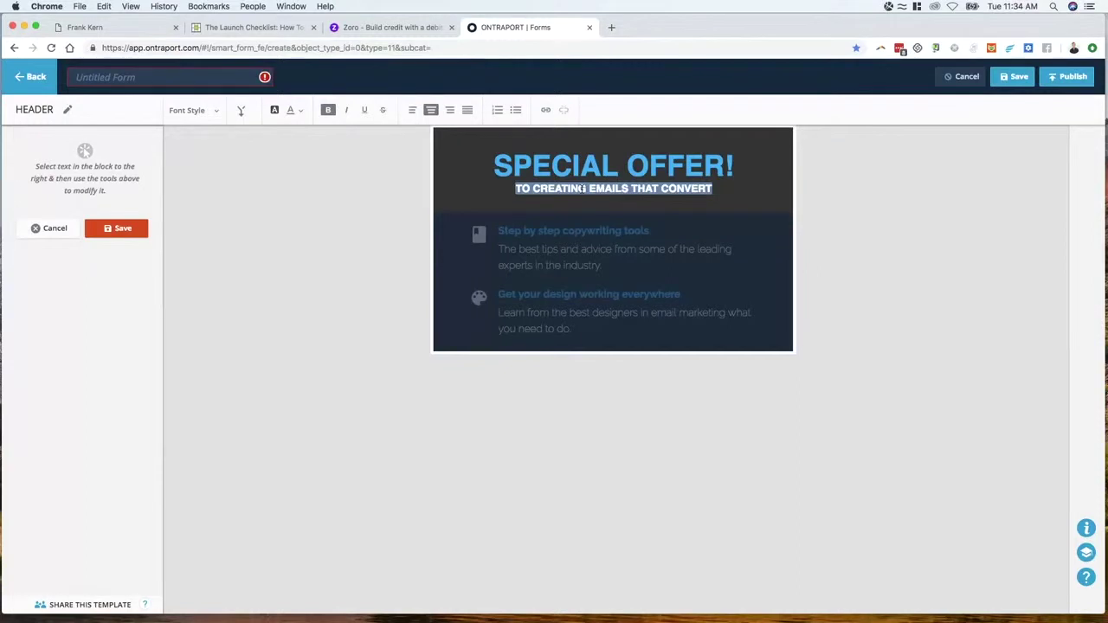
pyautogui.write('FOR OUR VERY BEST ')
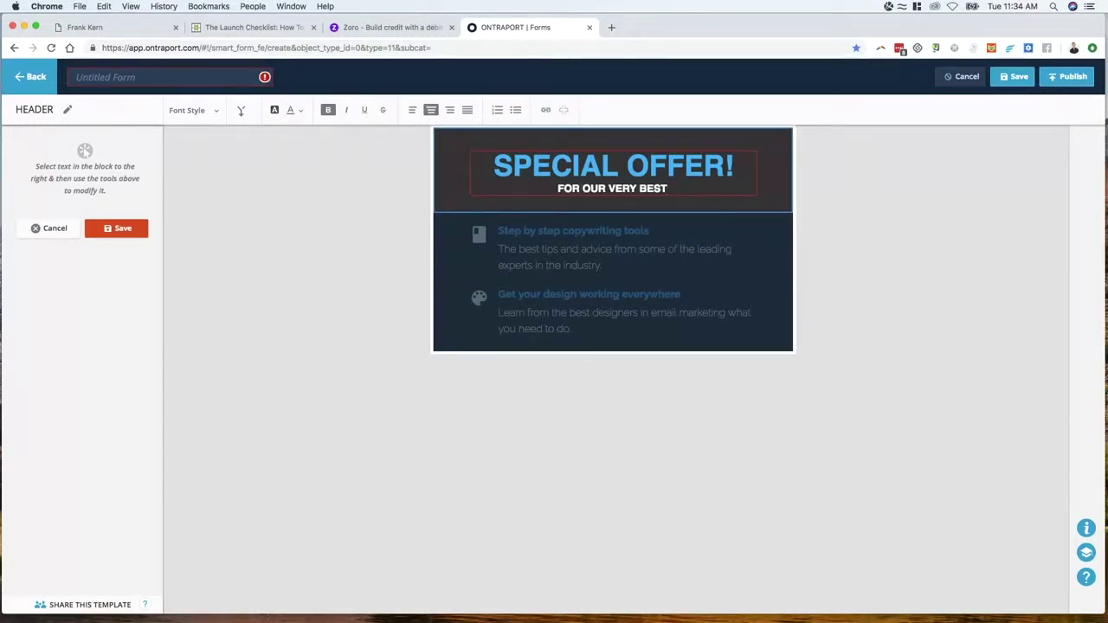
pyautogui.write('CUSTOMERS ON')
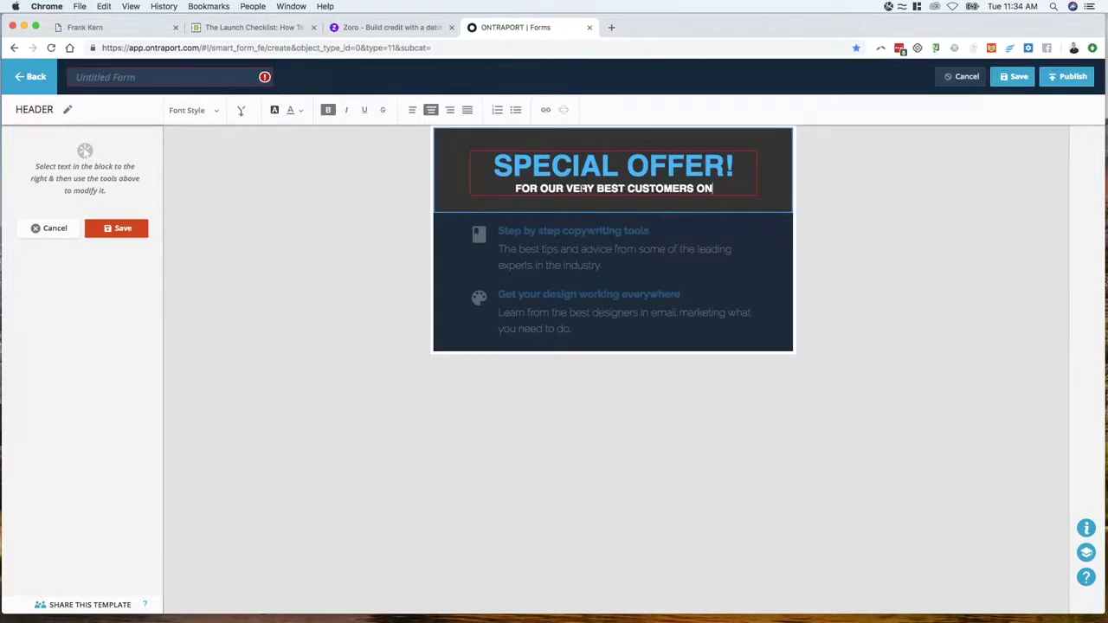
pyautogui.write('LY!')
pyautogui.press('BackSpace')
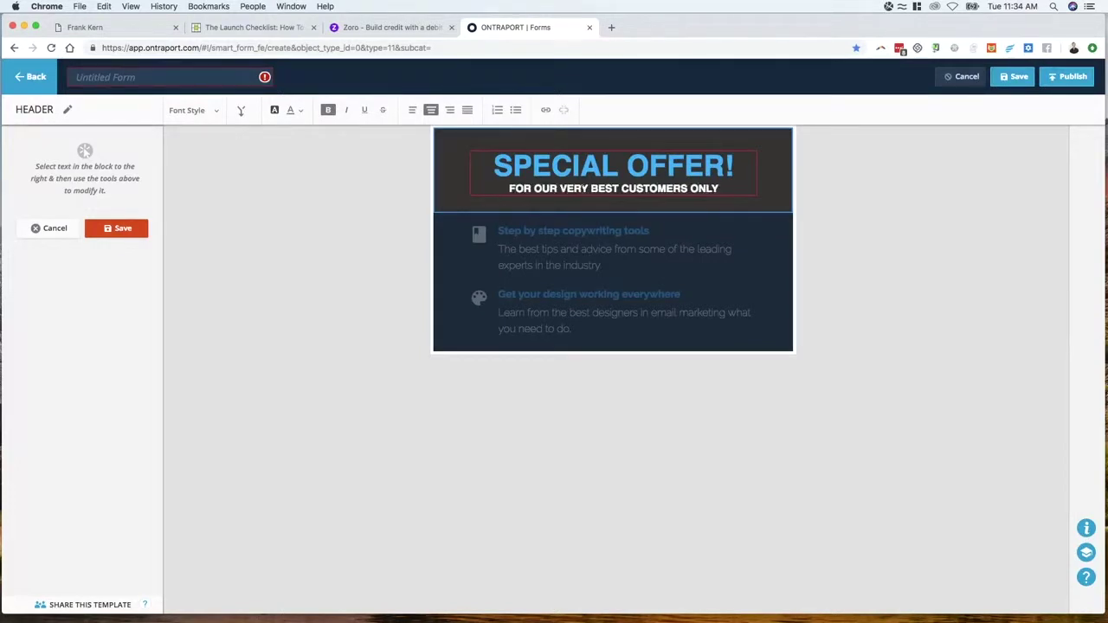
pyautogui.click(539, 247)
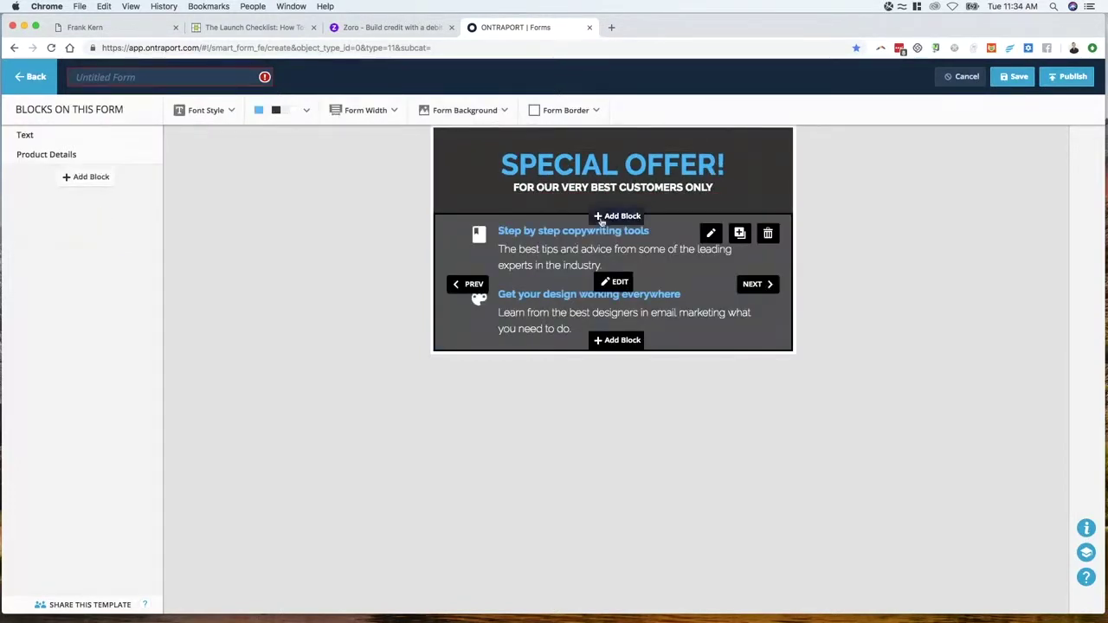
# Cycle the product block to the ONTRAPAGES layout and start editing it
pyautogui.click(471, 285)
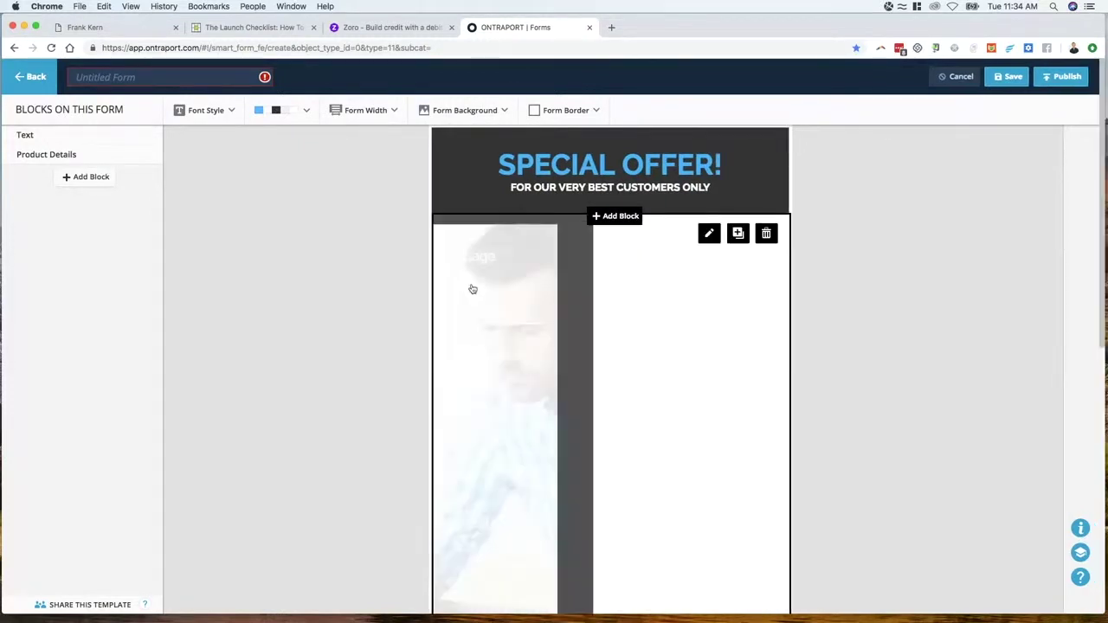
pyautogui.click(468, 379)
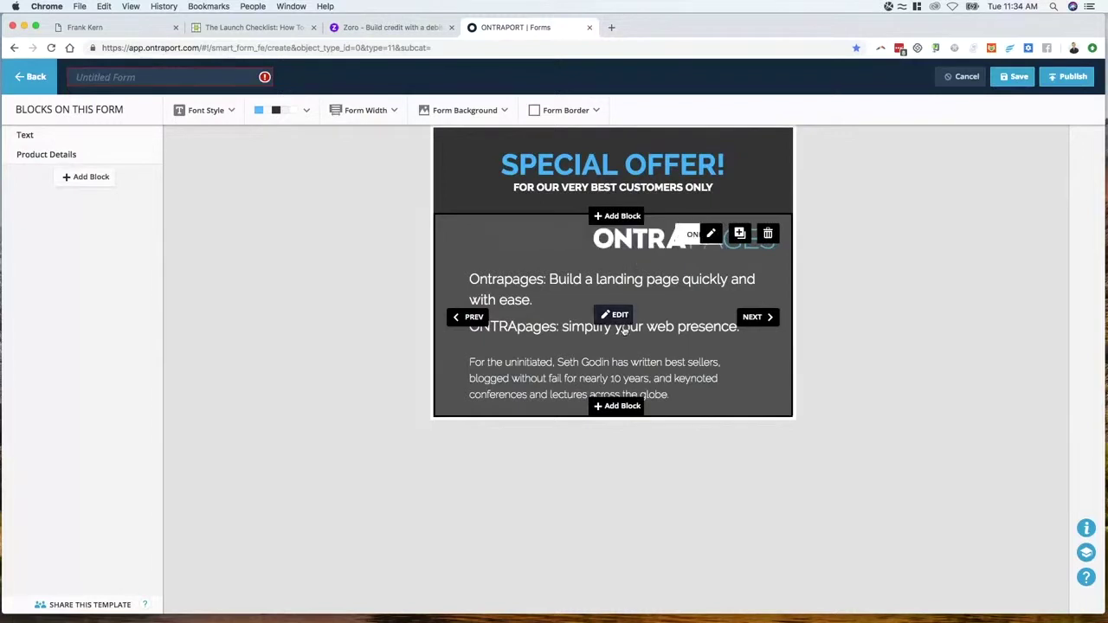
pyautogui.click(616, 315)
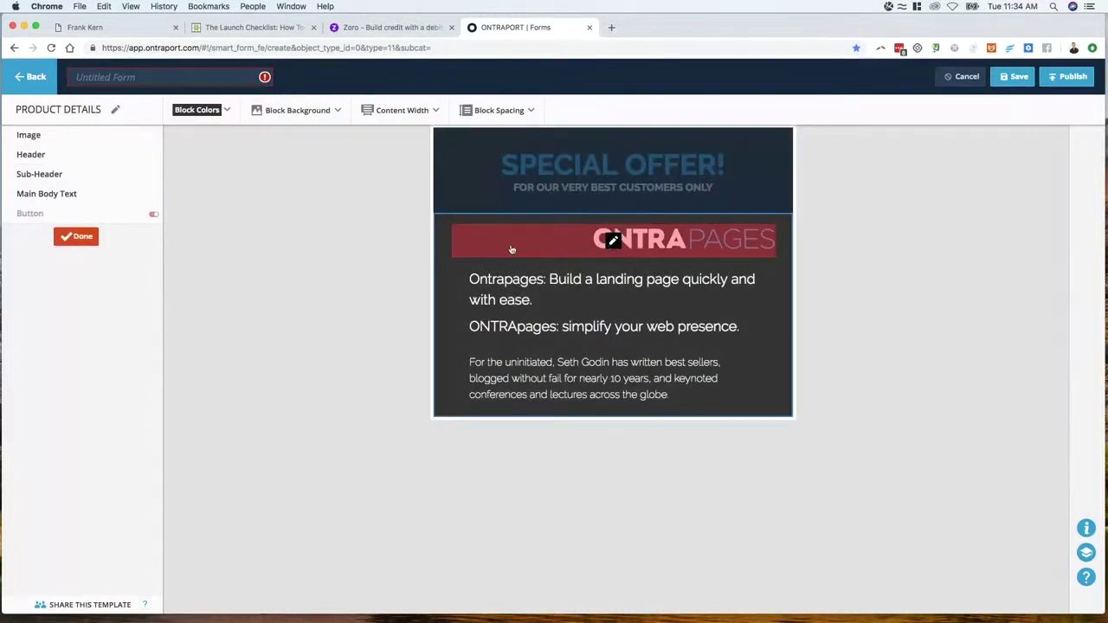
# Turn off the product block's image banner and empty its top headline
pyautogui.click(154, 138)
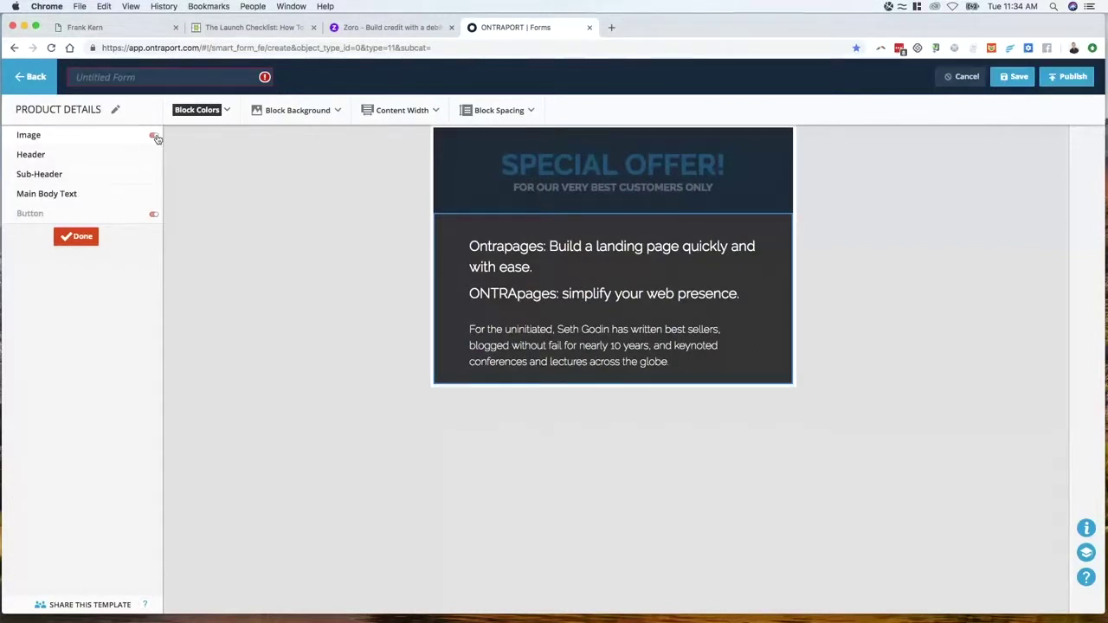
pyautogui.click(496, 262)
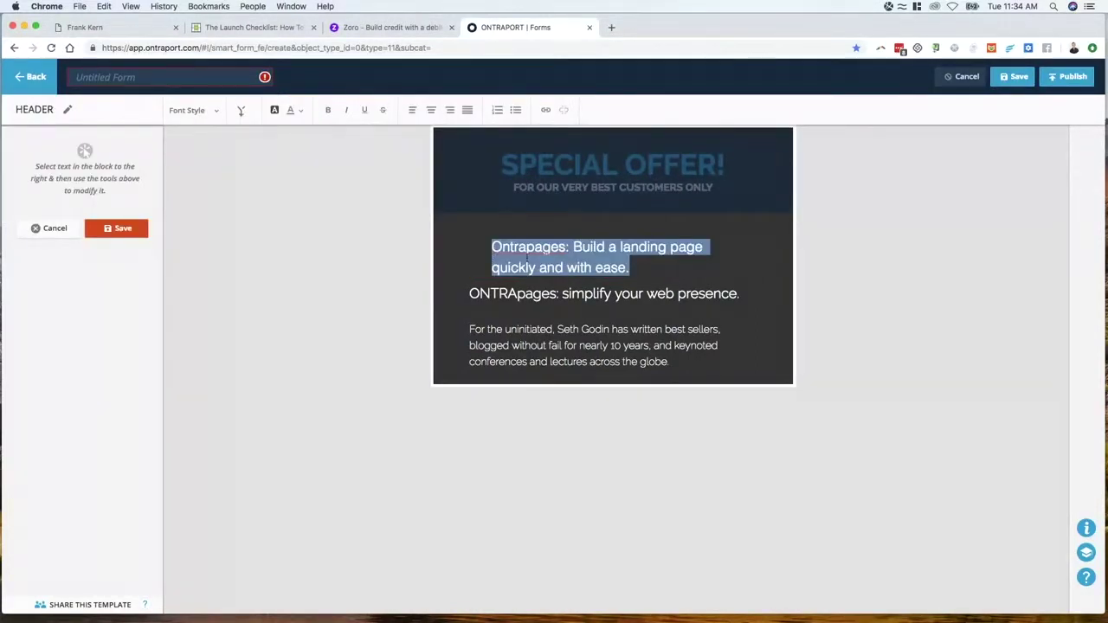
pyautogui.write('AS')
pyautogui.press('BackSpace')
pyautogui.press('BackSpace')
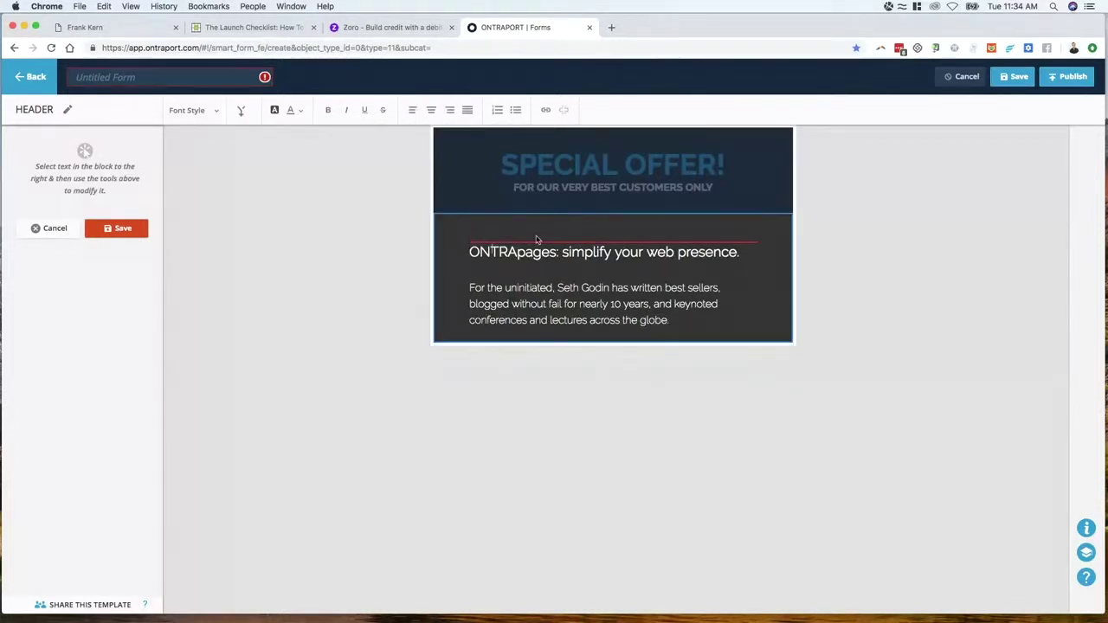
# Rewrite the sub-header as a thank-you offering a 50% off coupon until Black Friday, 11/23
pyautogui.click(515, 253)
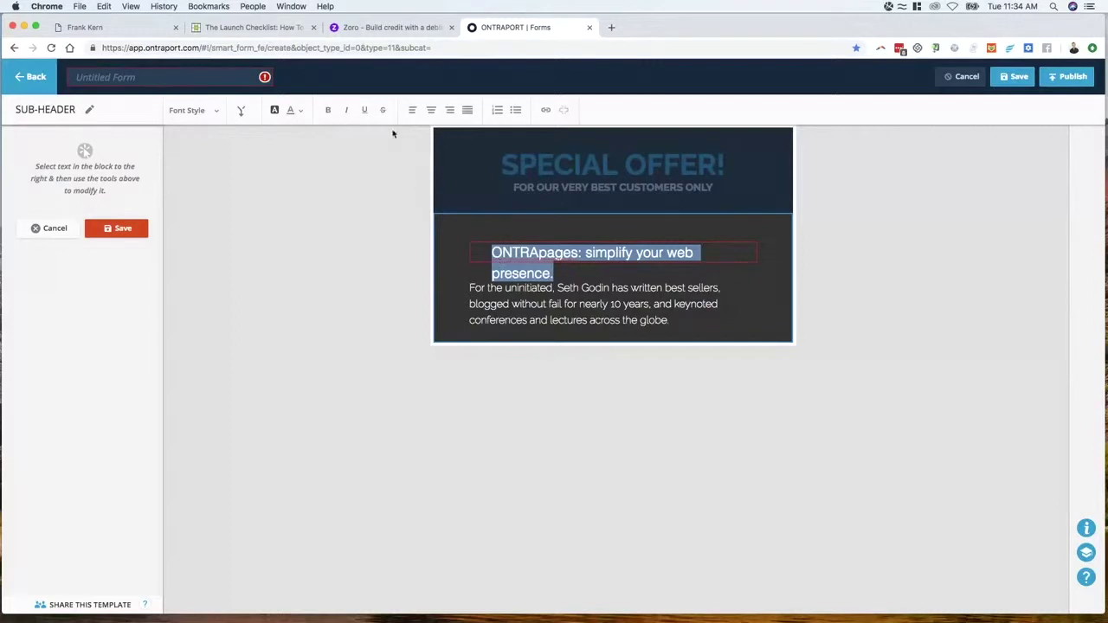
pyautogui.write('Special')
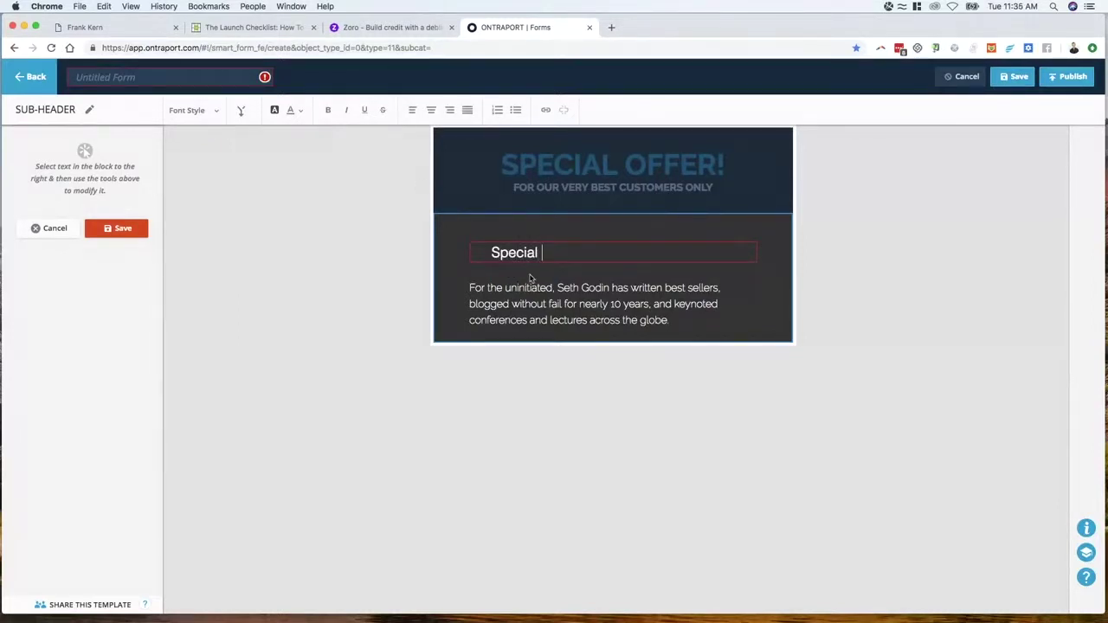
pyautogui.press('super+a')
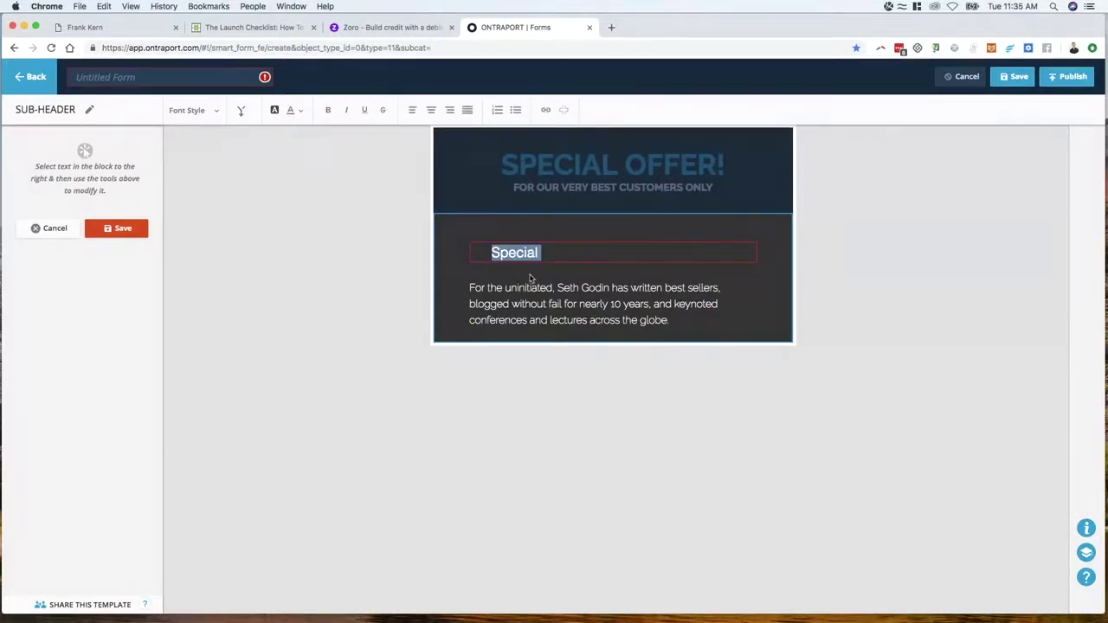
pyautogui.write('Thank youf ro')
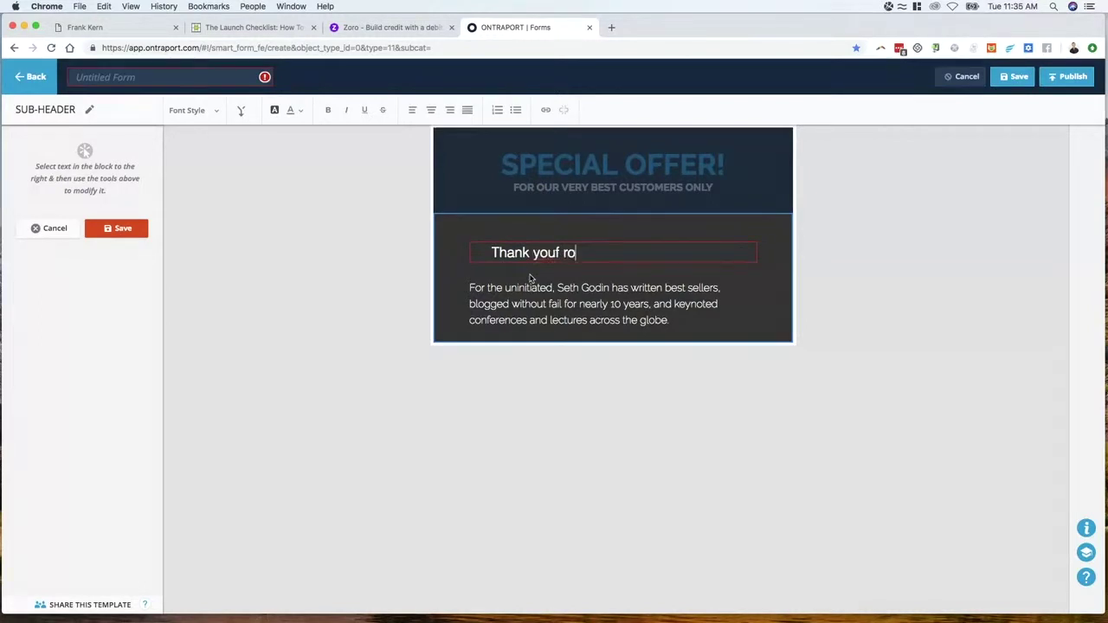
pyautogui.press('BackSpace')
pyautogui.press('BackSpace')
pyautogui.press('BackSpace')
pyautogui.press('BackSpace')
pyautogui.write('for')
pyautogui.write('eing among our besty')
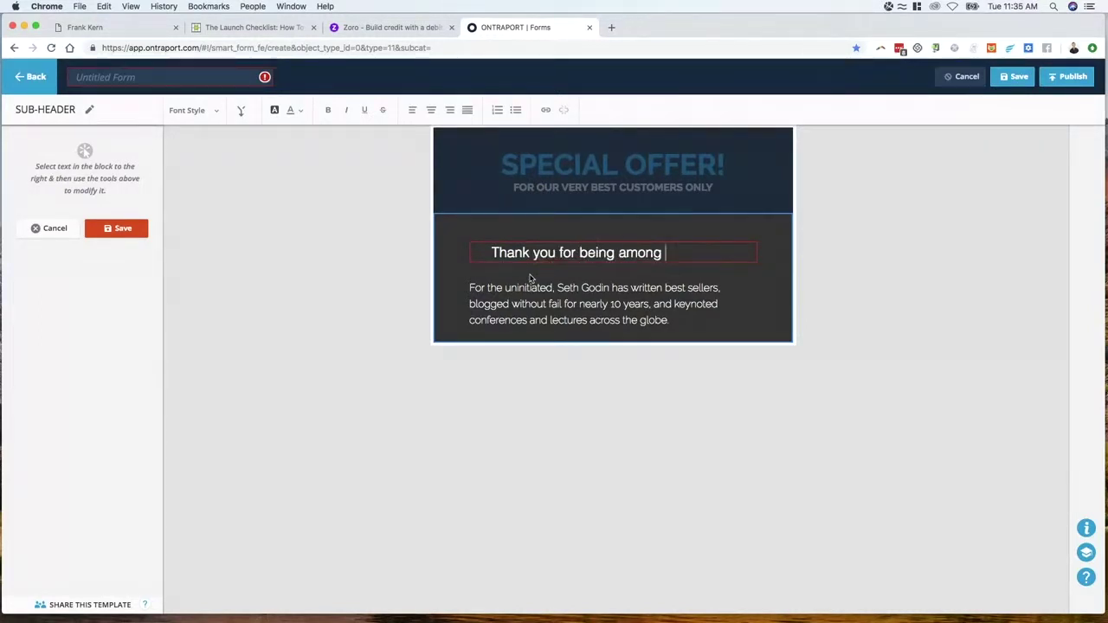
pyautogui.press('BackSpace')
pyautogui.press('BackSpace')
pyautogui.write('customers.')
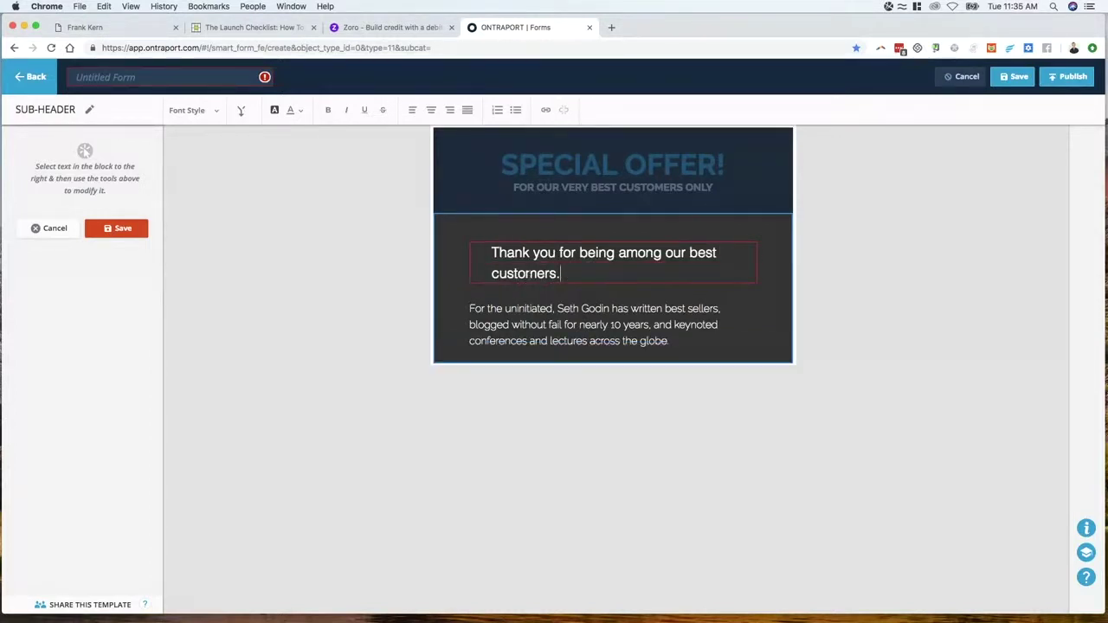
pyautogui.write(" Here's a ")
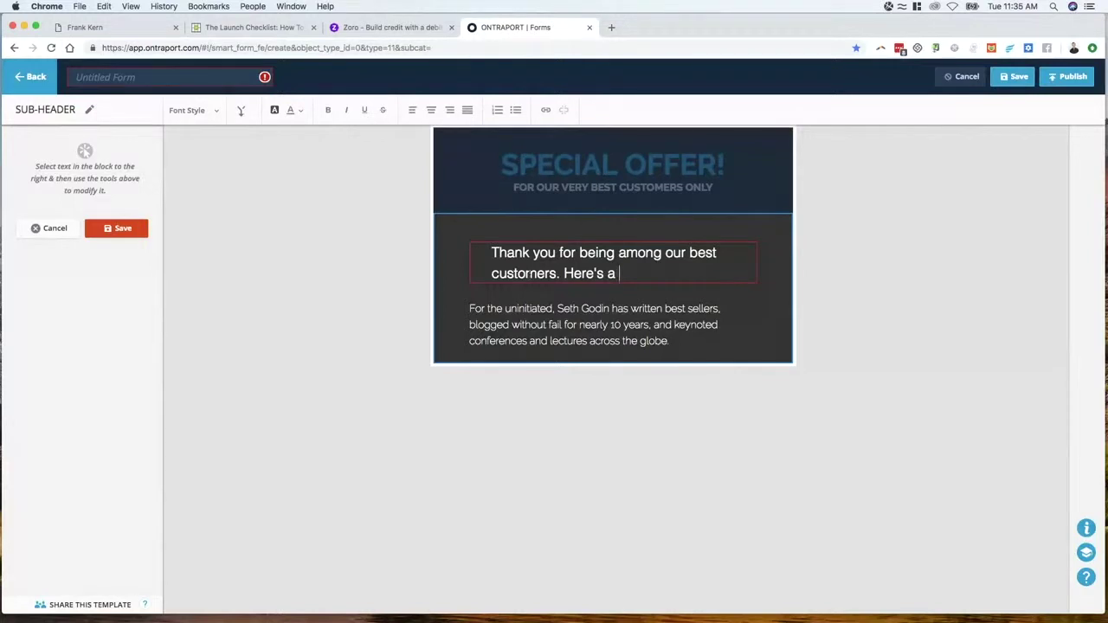
pyautogui.write('discount coupon')
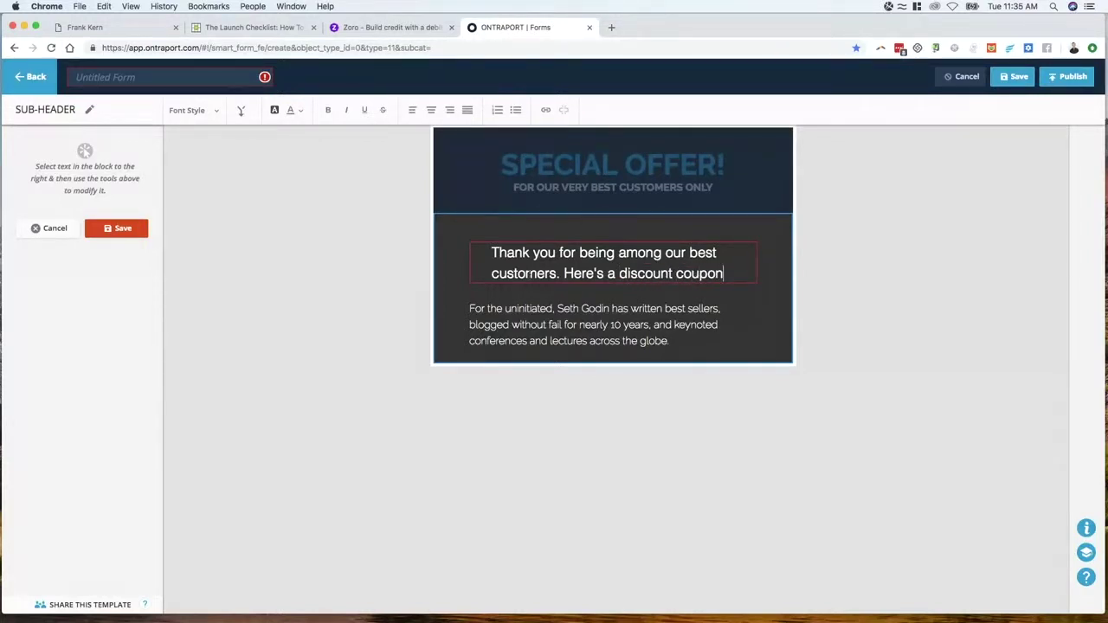
pyautogui.write(' for 50% off')
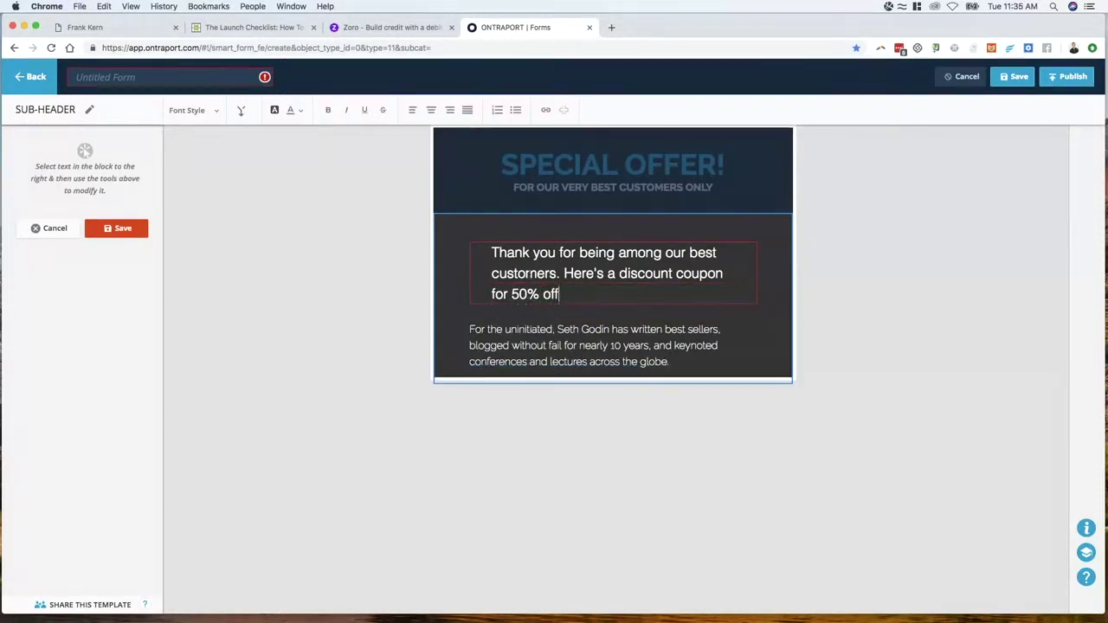
pyautogui.write(' any')
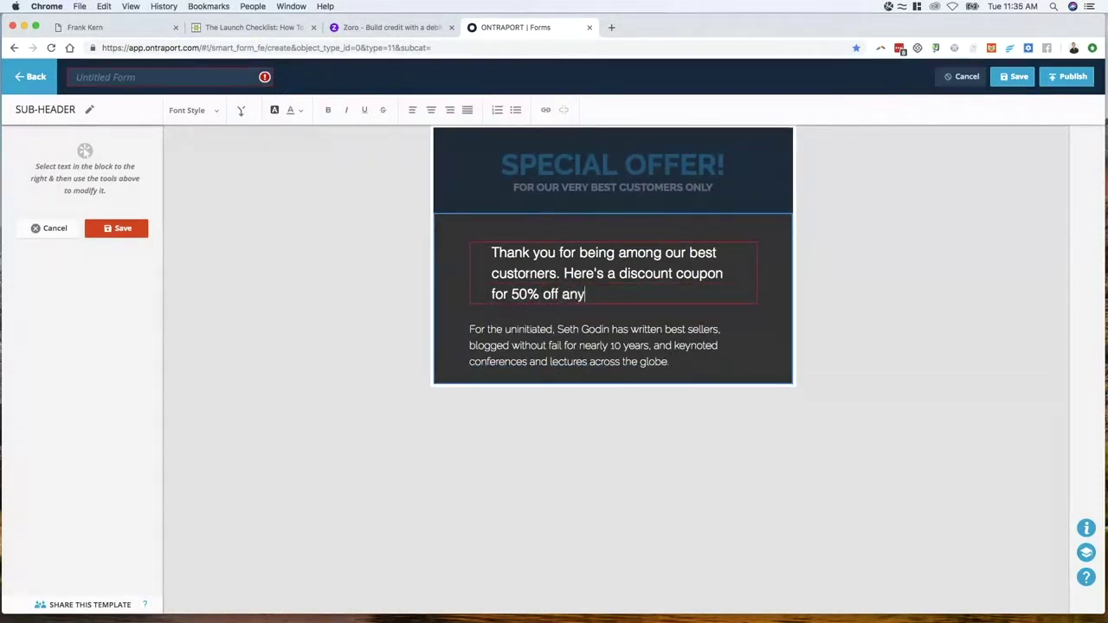
pyautogui.write('time before the be')
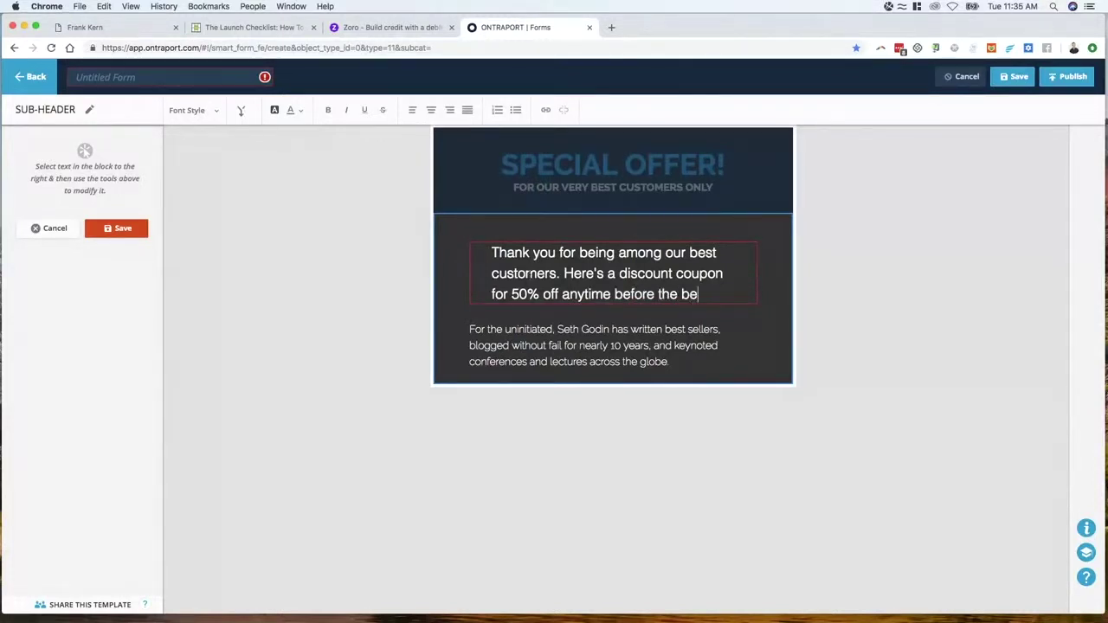
pyautogui.press('BackSpace')
pyautogui.write('end of Balck')
pyautogui.press('BackSpace')
pyautogui.write('lack ')
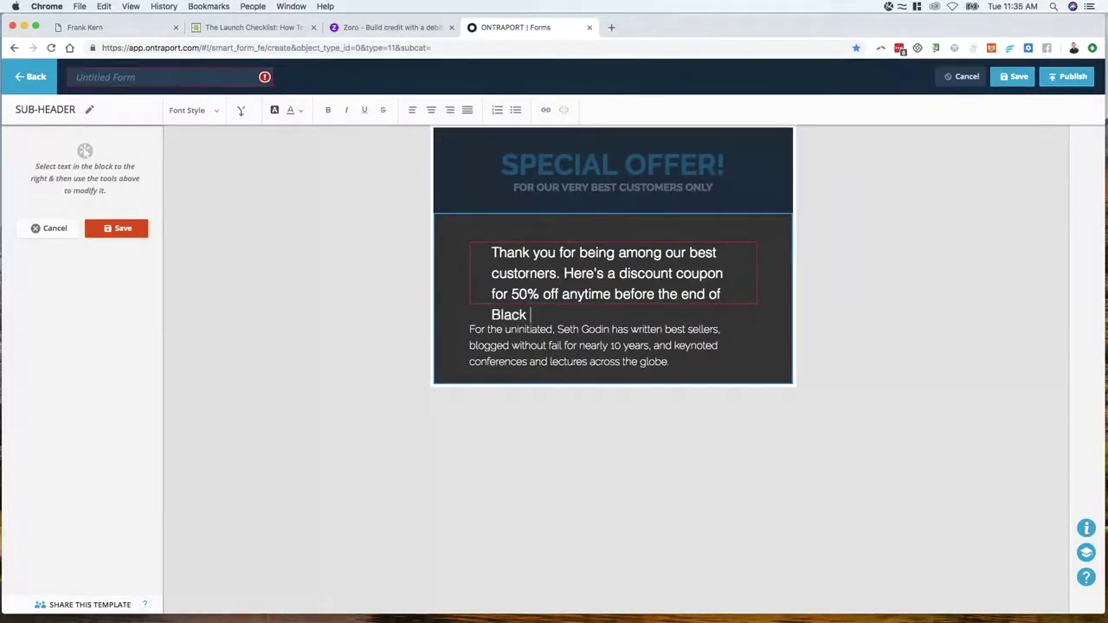
pyautogui.write('Friday,')
pyautogui.write('11/23.')
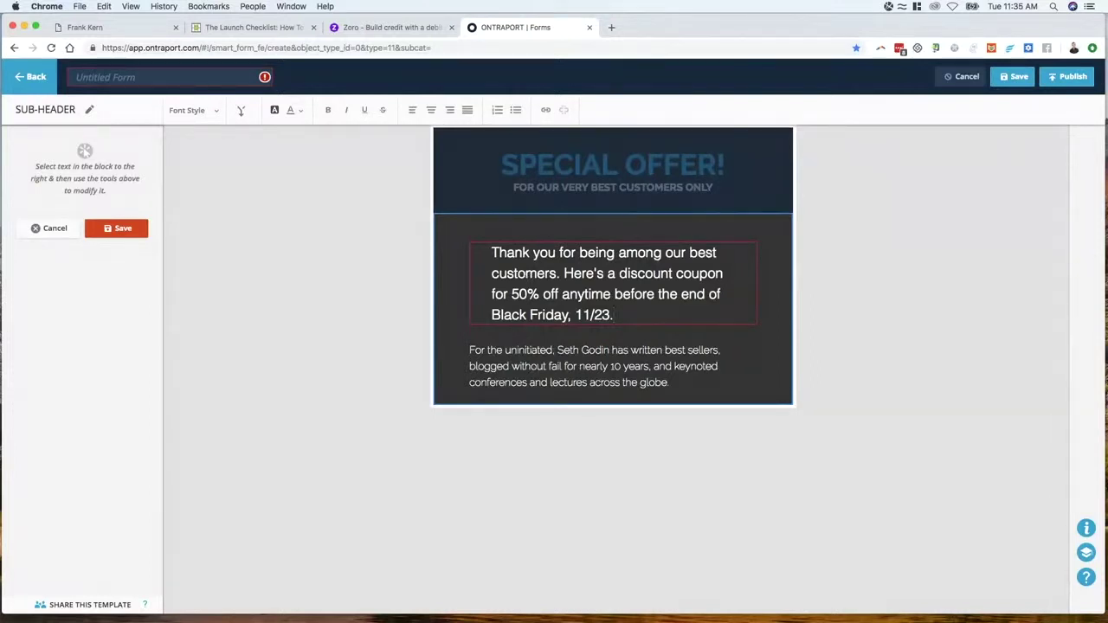
# Replace the body paragraph with the line 'COUPON CODE: 50%TurkeyLove'
pyautogui.click(529, 333)
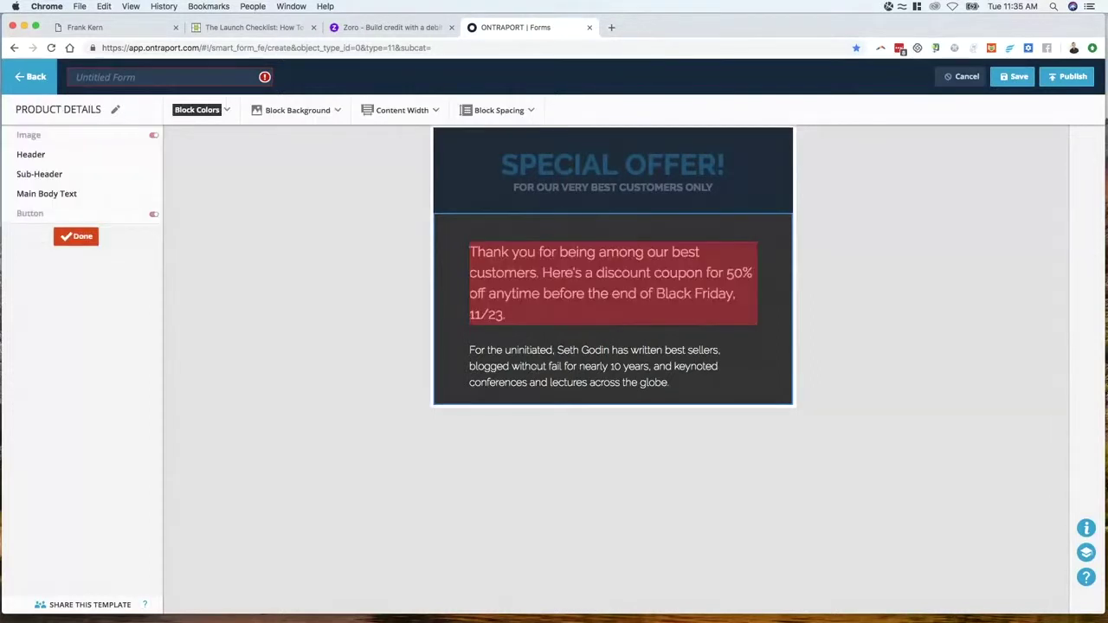
pyautogui.click(527, 365)
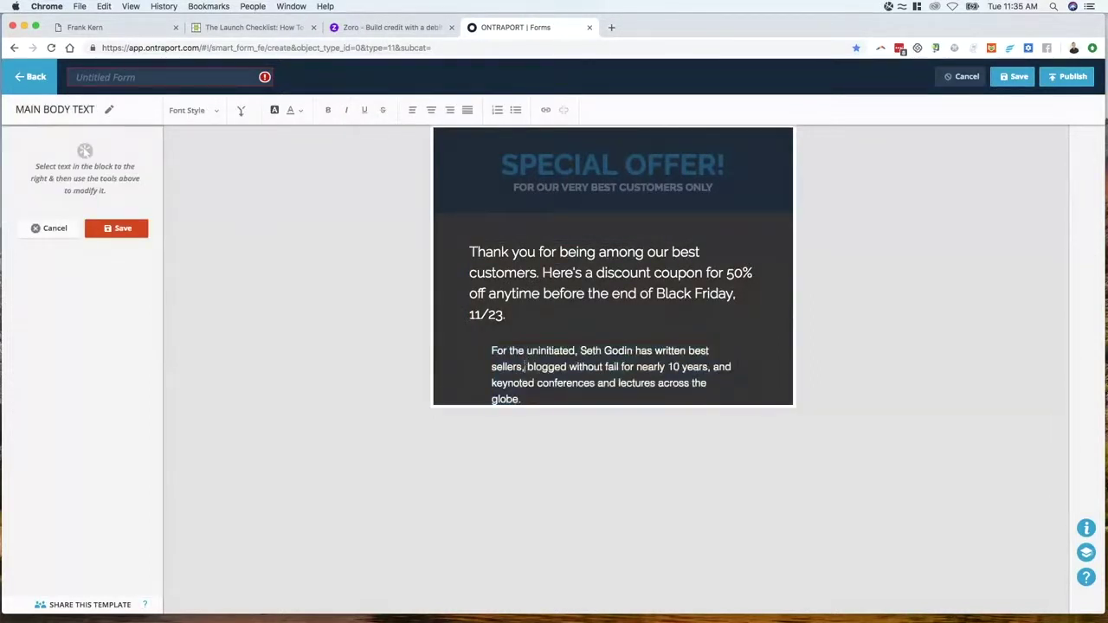
pyautogui.tripleClick(526, 365)
pyautogui.write('COUPO')
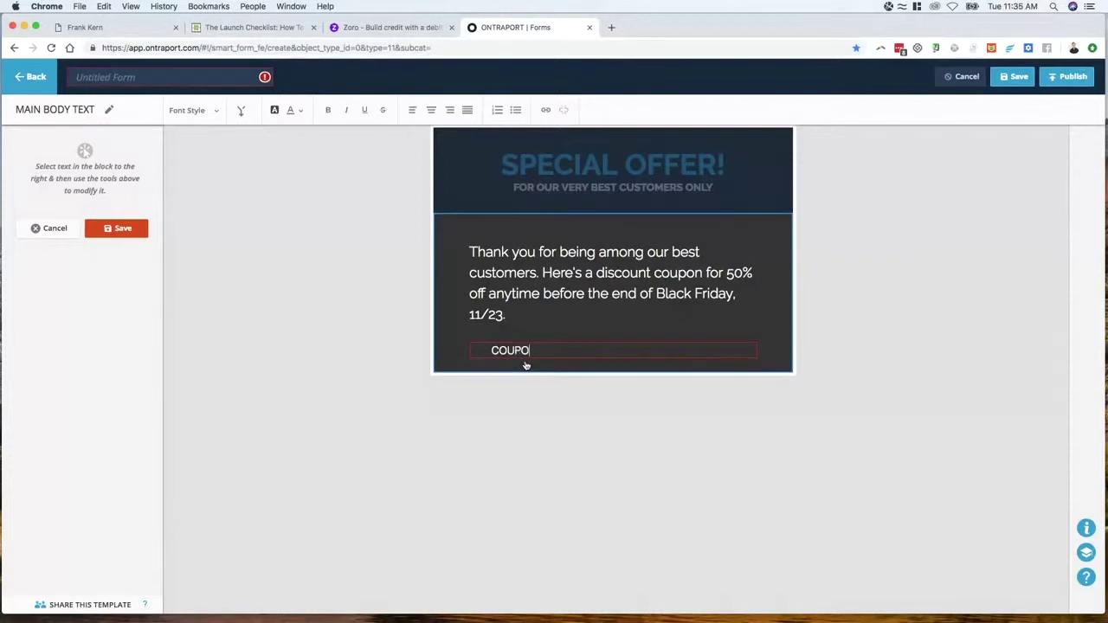
pyautogui.write('N CODE:')
pyautogui.rightClick(490, 27)
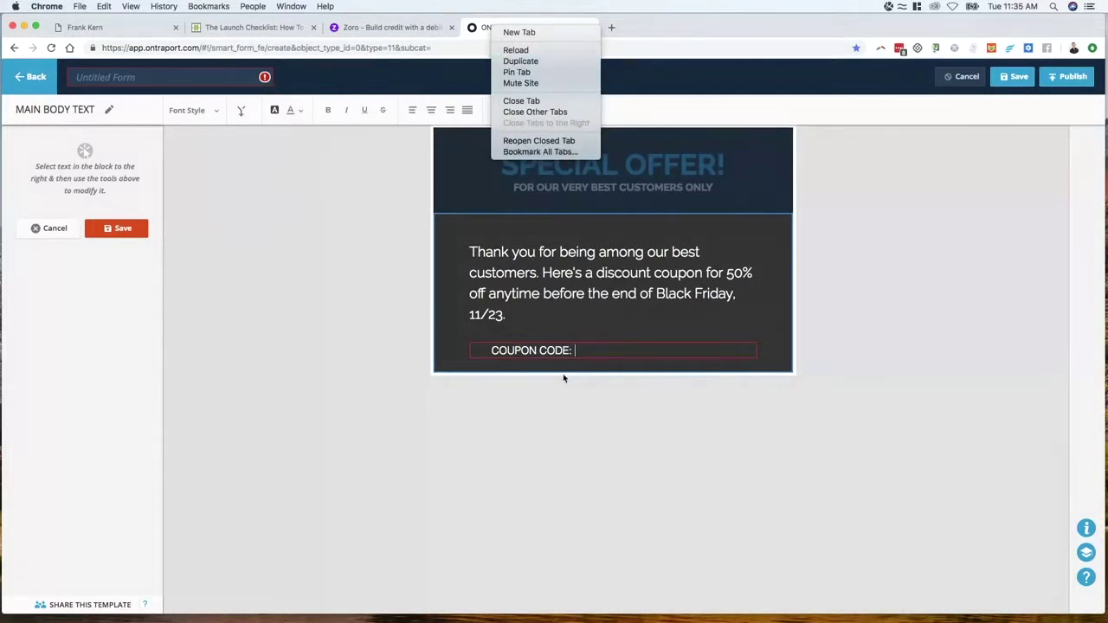
pyautogui.click(588, 354)
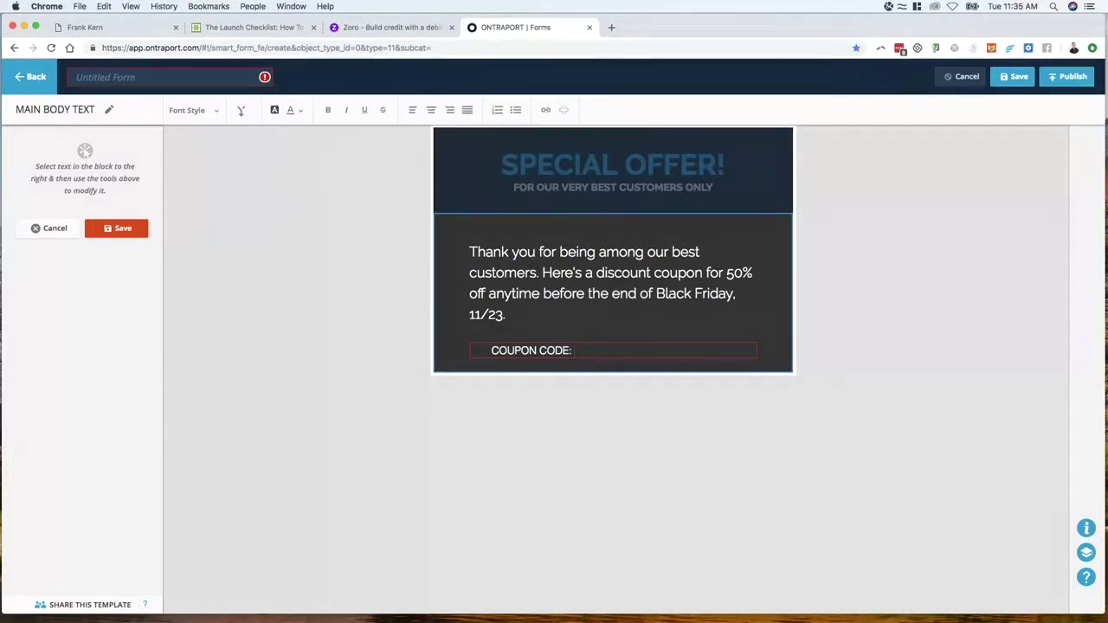
pyautogui.write('31241234t')
pyautogui.moveTo(575, 350); pyautogui.dragTo(616, 351)
pyautogui.write('50%TurkeyLove')
# Name the form '50% for best customers', save it, and open its publishing options
pyautogui.click(97, 231)
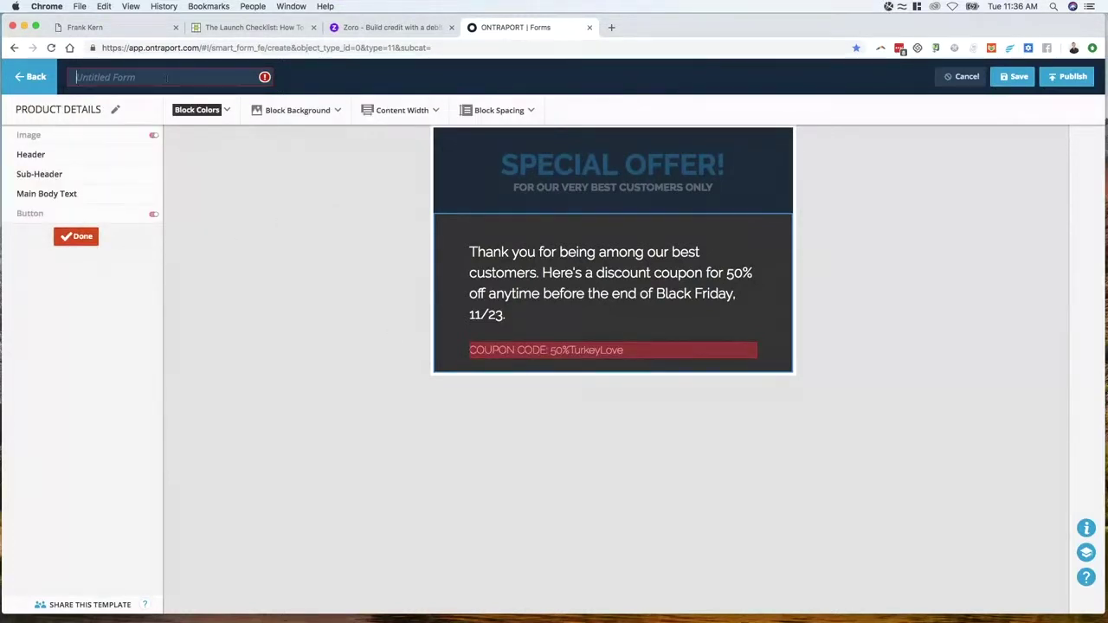
pyautogui.write('50% for best customers')
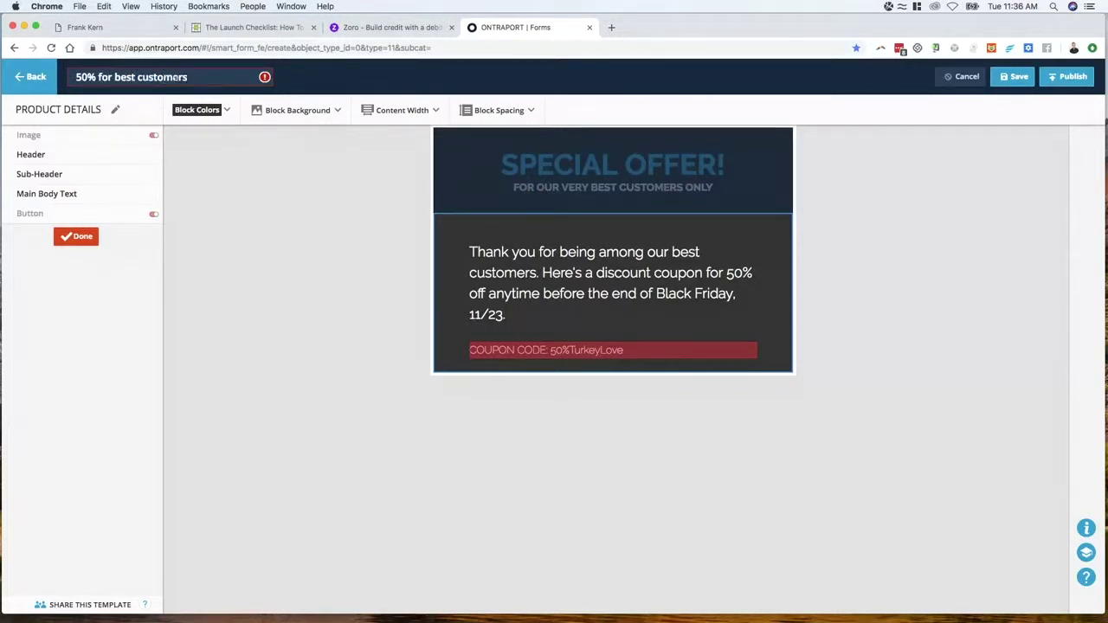
pyautogui.click(1018, 78)
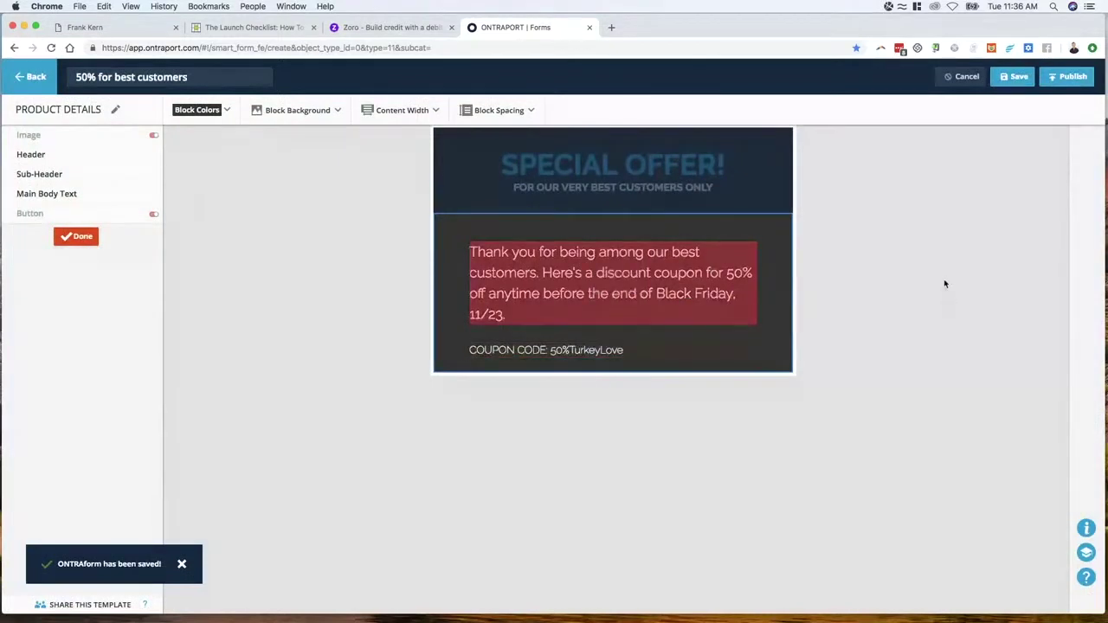
pyautogui.click(1073, 78)
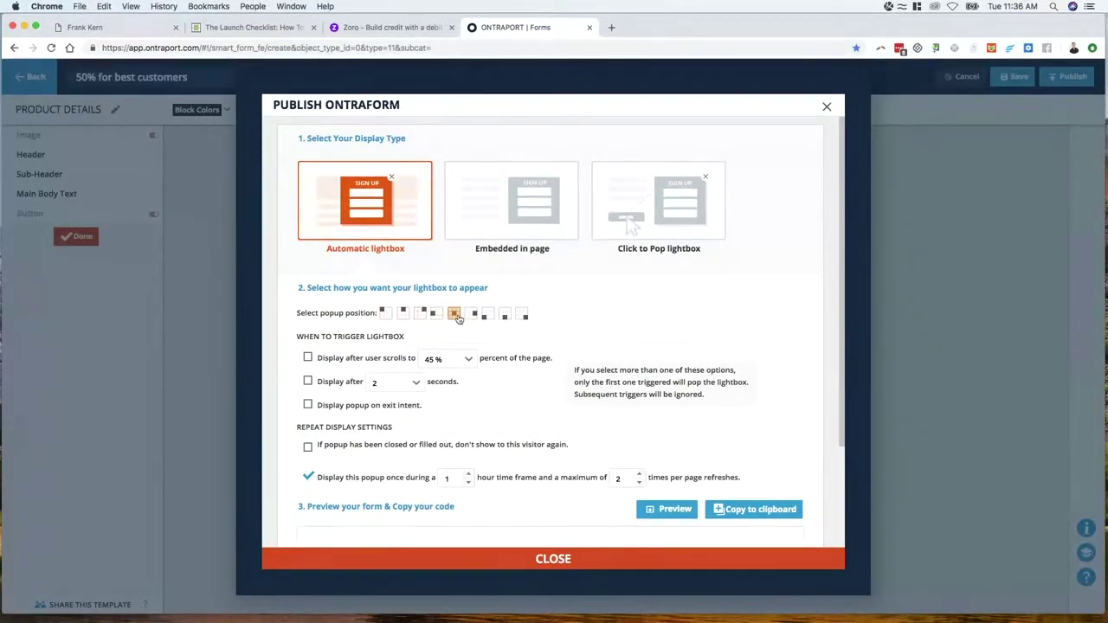
# Centre the lightbox, show it after 2 seconds, and remove the once-per-hour limit
pyautogui.click(386, 314)
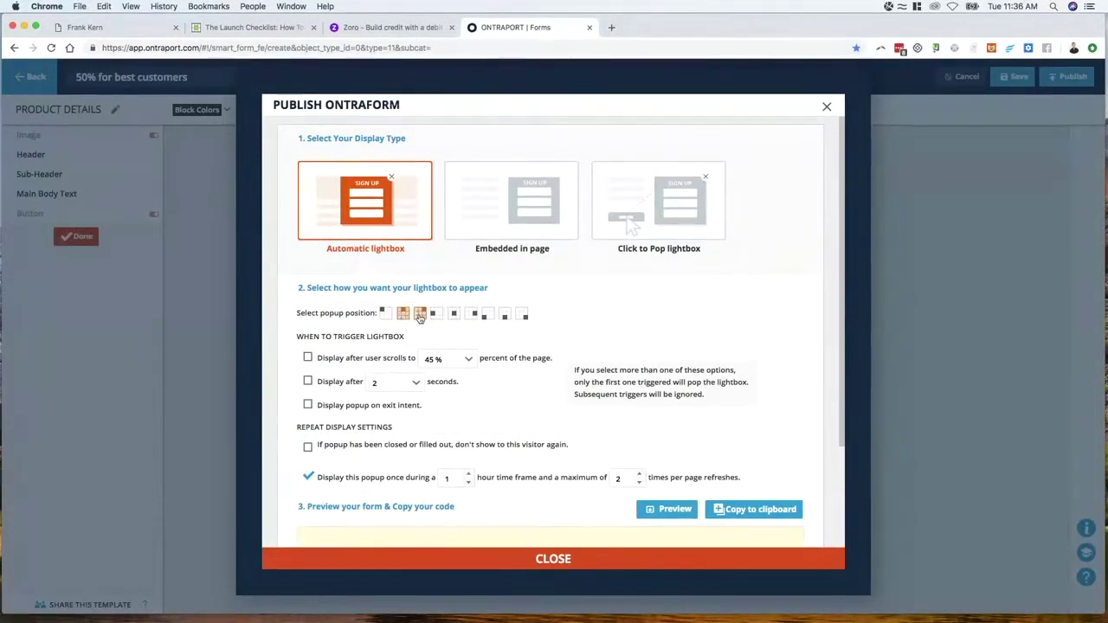
pyautogui.click(454, 313)
pyautogui.scroll(-2, 480, 343)
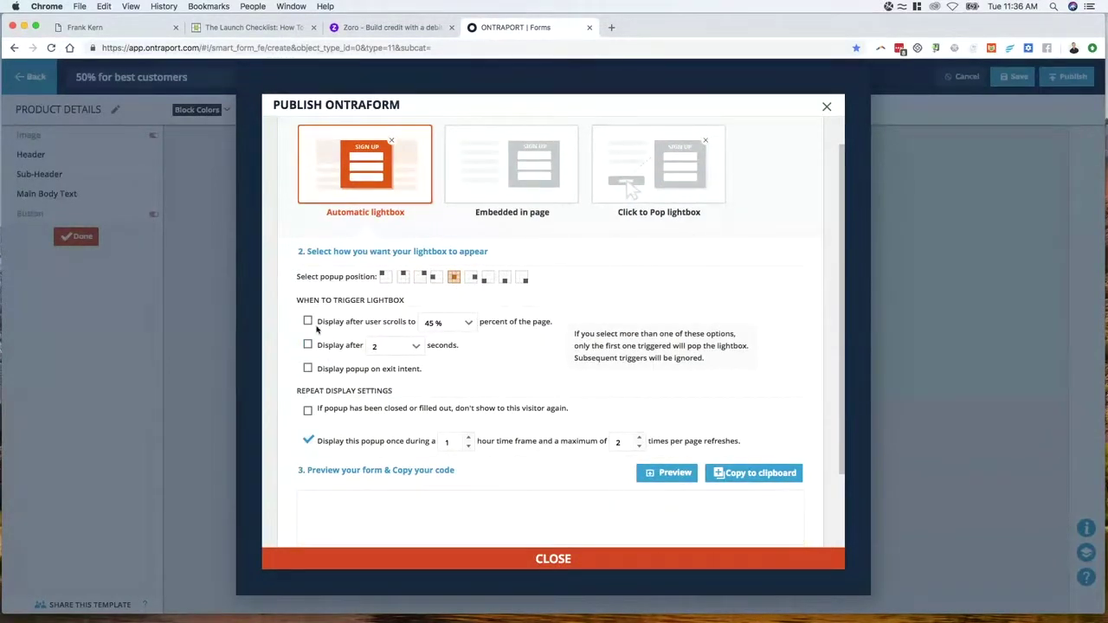
pyautogui.click(307, 346)
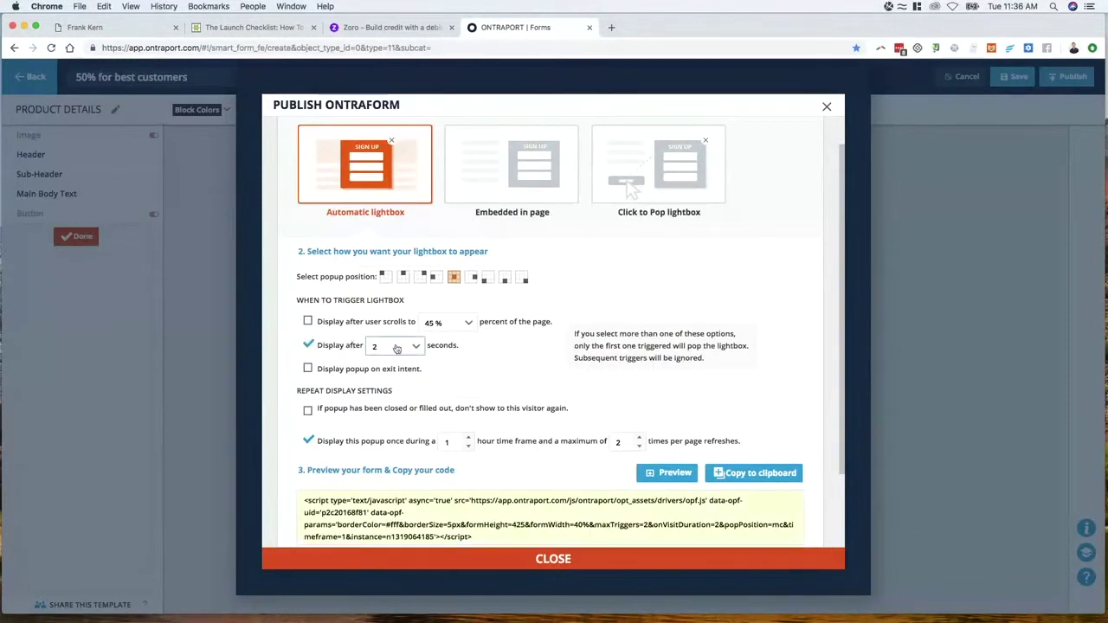
pyautogui.click(394, 346)
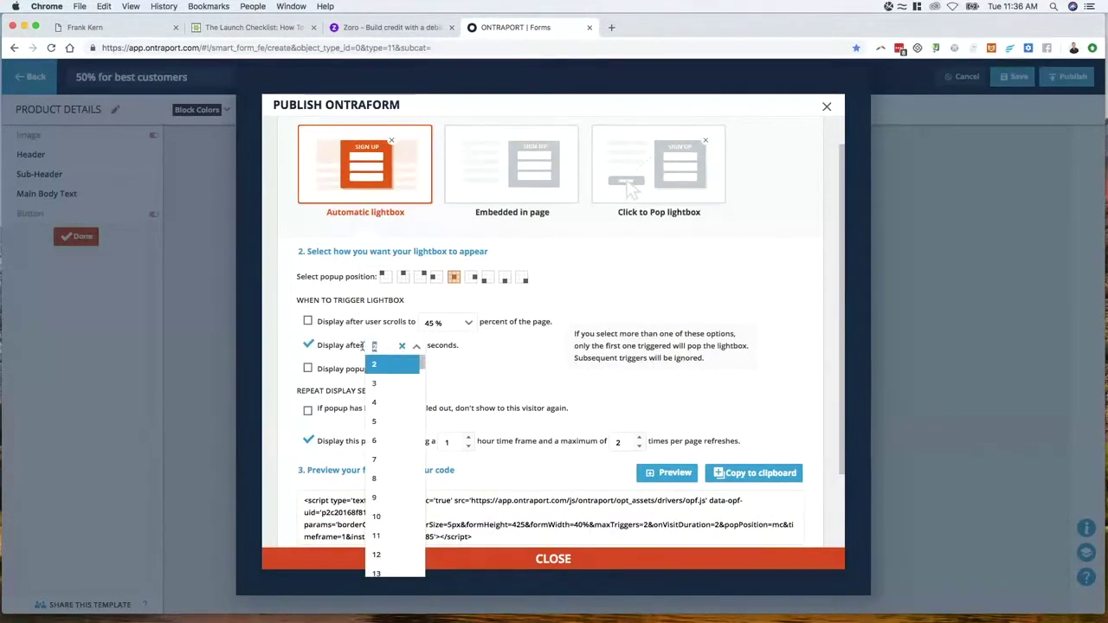
pyautogui.click(394, 365)
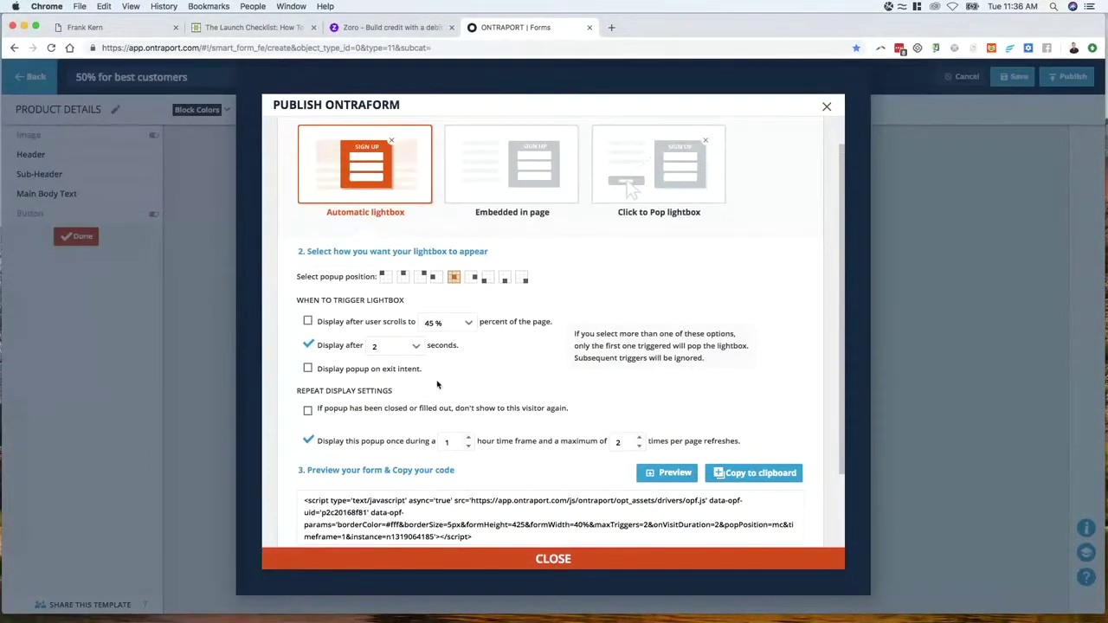
pyautogui.scroll(-1, 438, 383)
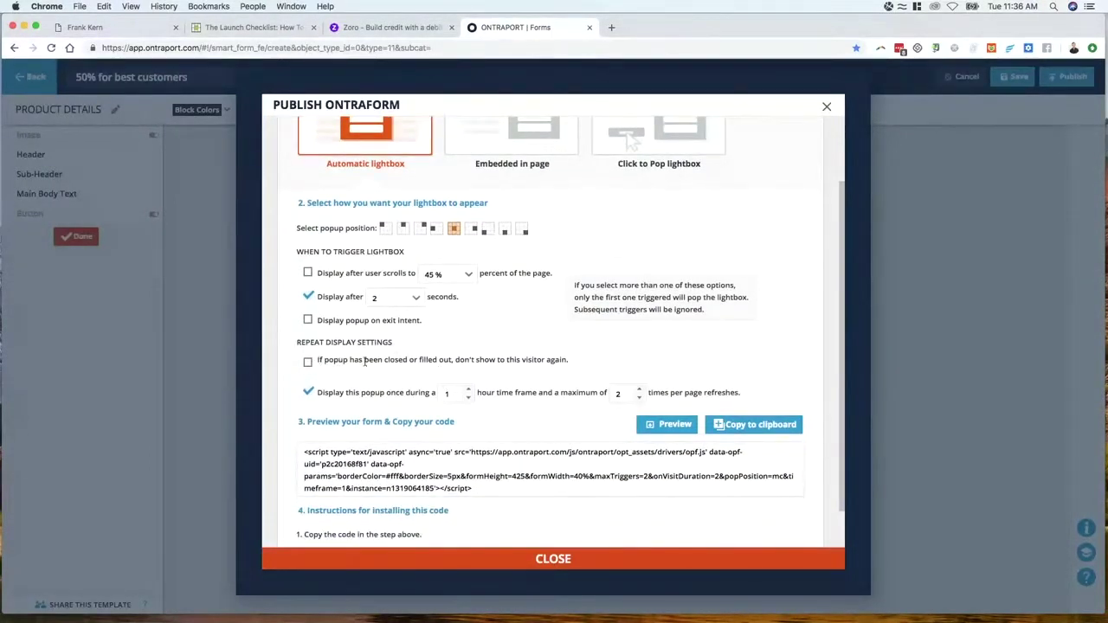
pyautogui.click(310, 395)
# Copy the lightbox embed code to the clipboard and close the publishing dialog
pyautogui.scroll(-1, 471, 401)
pyautogui.scroll(-1, 471, 401)
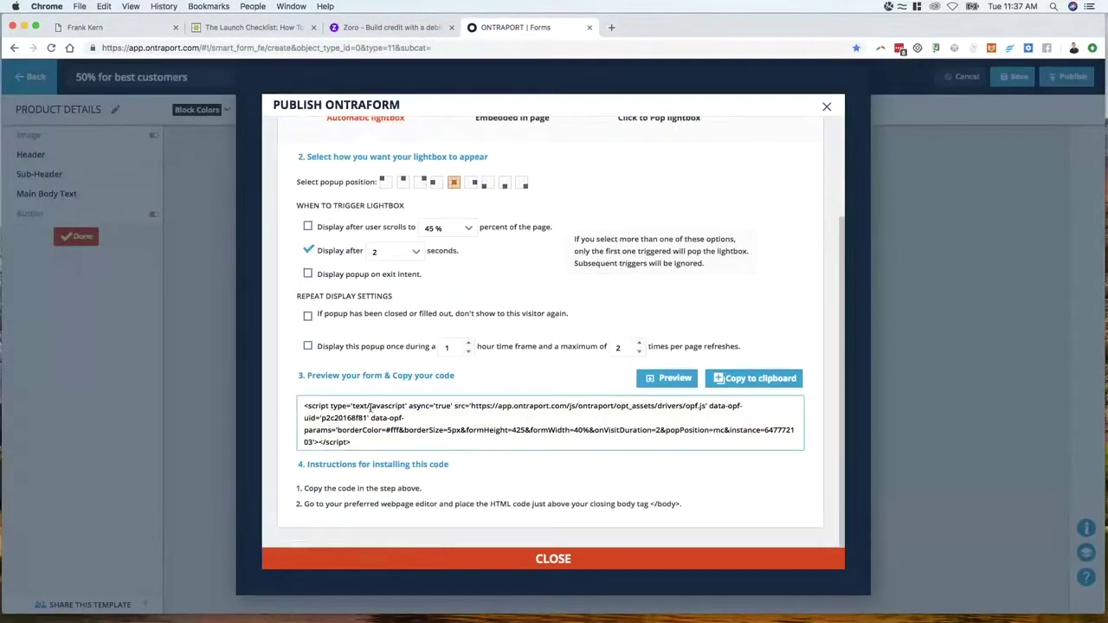
pyautogui.click(753, 379)
pyautogui.scroll(3, 468, 321)
pyautogui.scroll(-4, 468, 321)
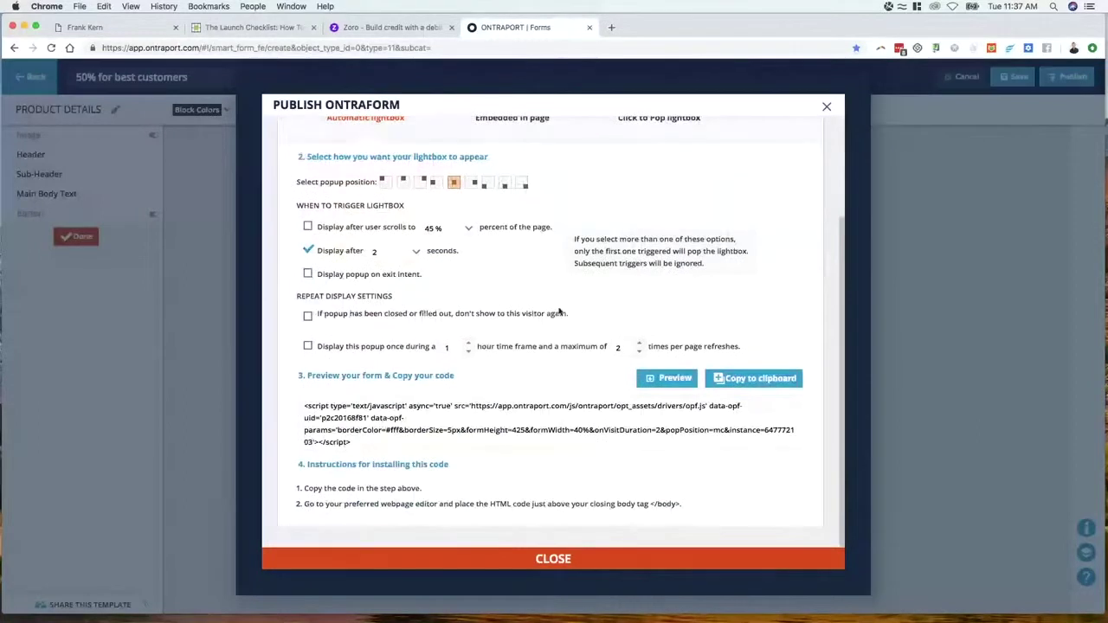
pyautogui.click(762, 379)
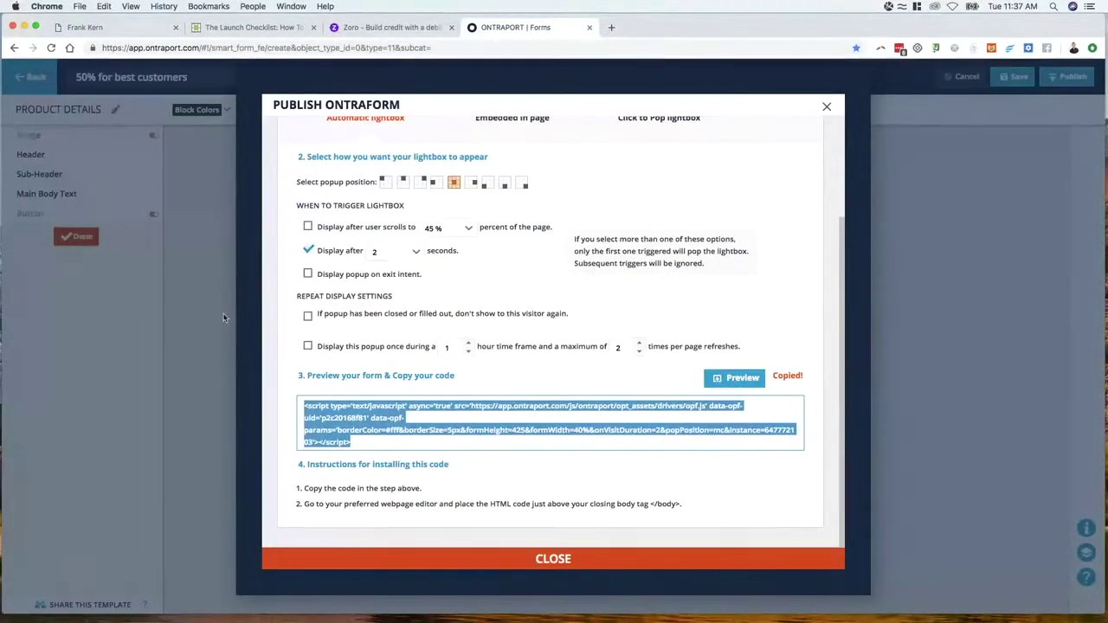
pyautogui.click(554, 559)
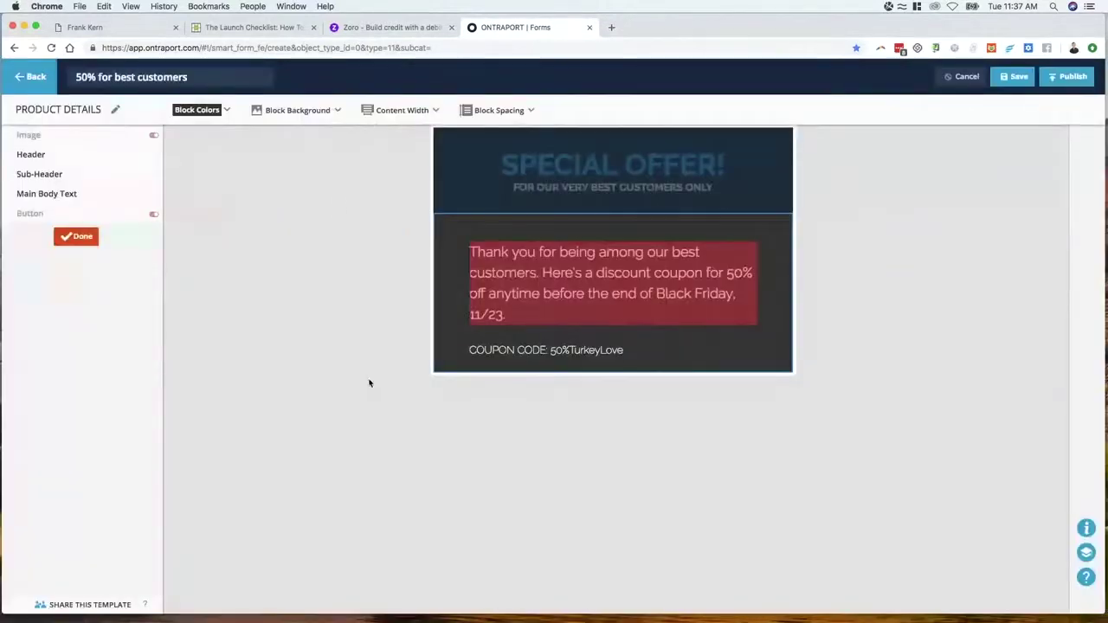
# Go from the forms list to Landing Pages and start a New Landing Page
pyautogui.click(41, 85)
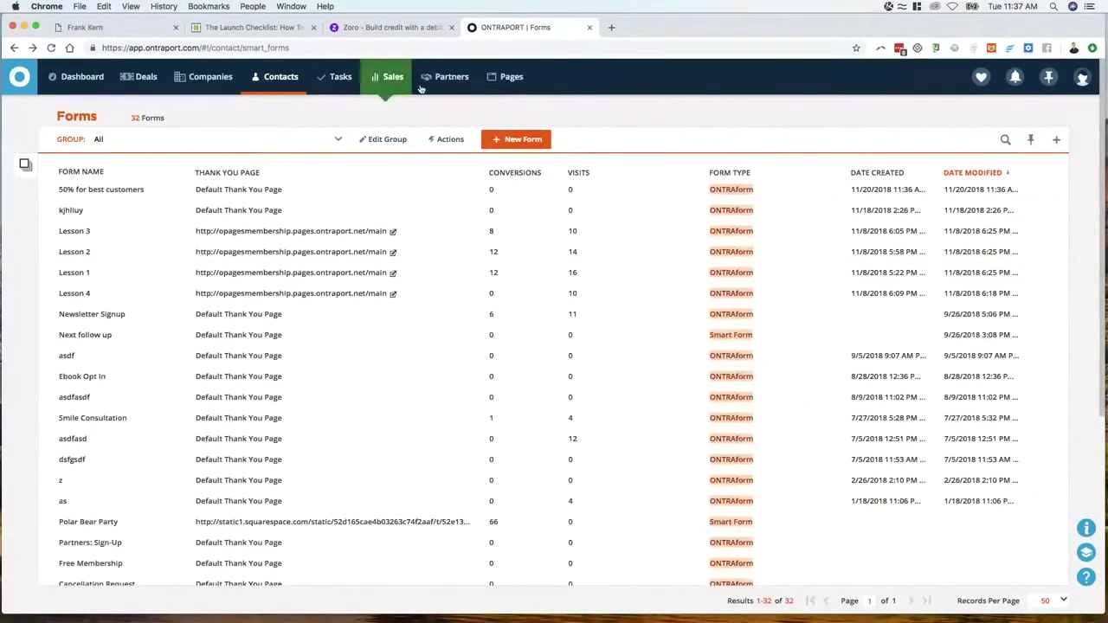
pyautogui.click(509, 76)
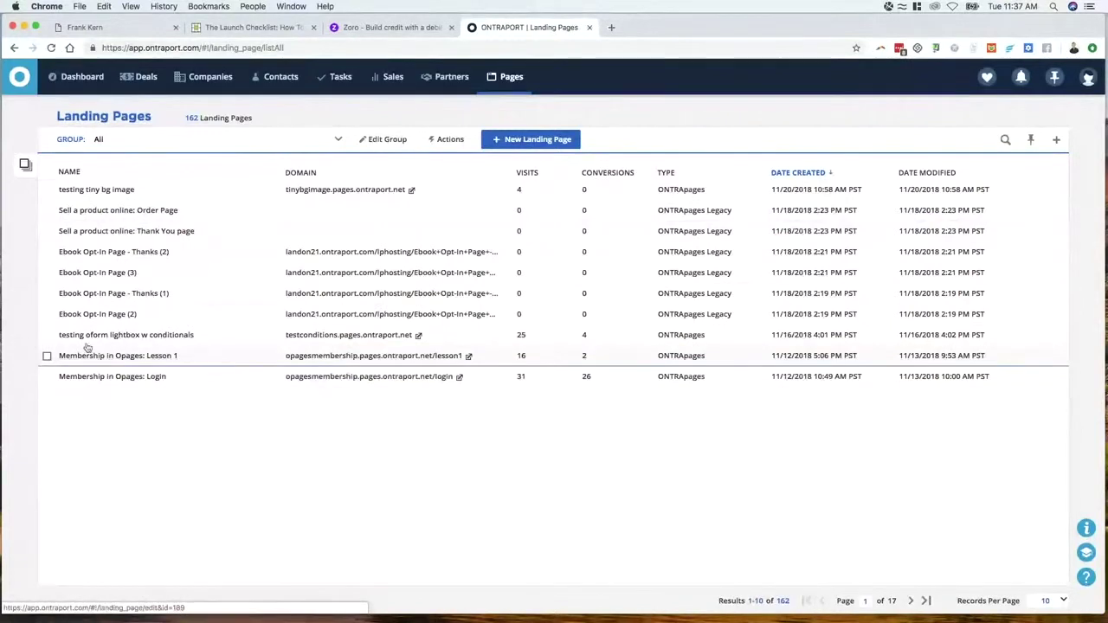
pyautogui.click(565, 143)
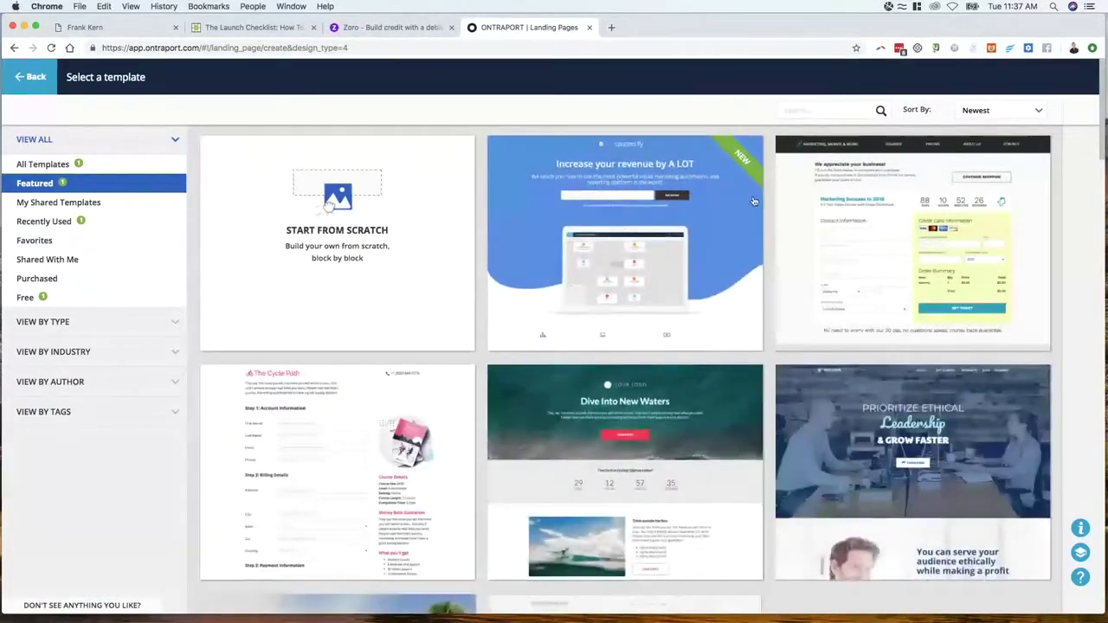
# Browse the Featured templates and select Decorati On to start a new landing page
pyautogui.moveTo(619, 254)
pyautogui.scroll(-3, 912, 243)
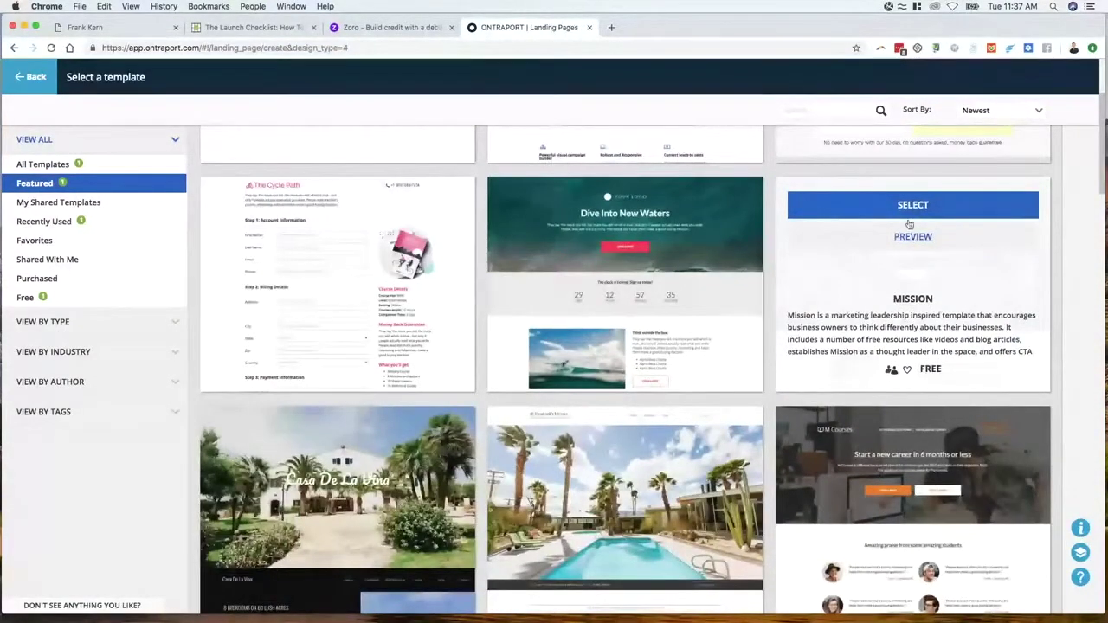
pyautogui.moveTo(861, 511)
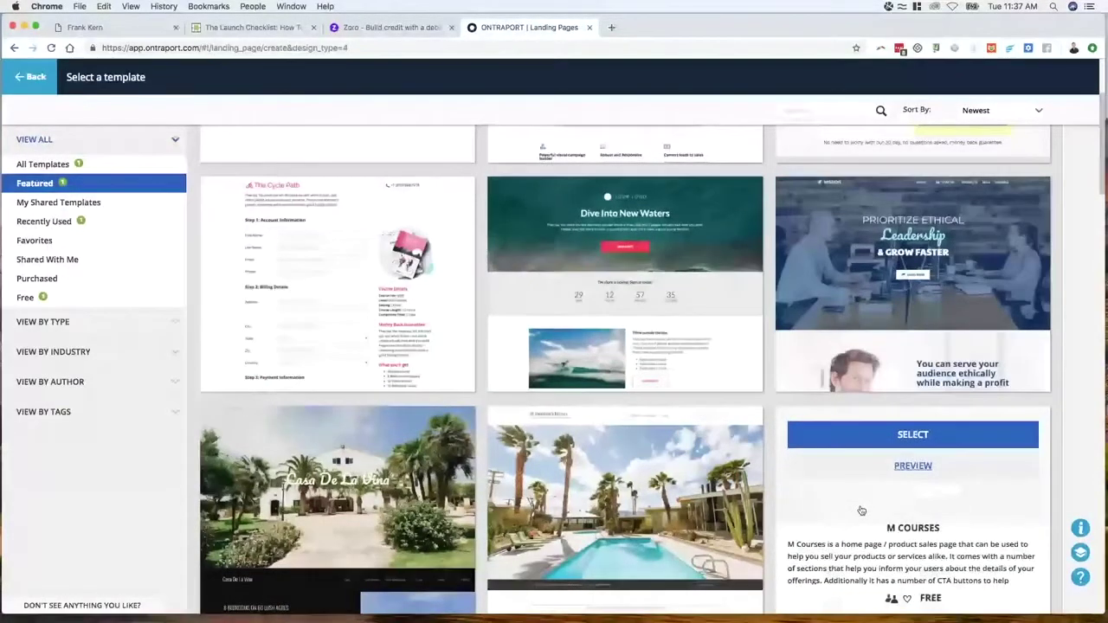
pyautogui.scroll(-4, 862, 368)
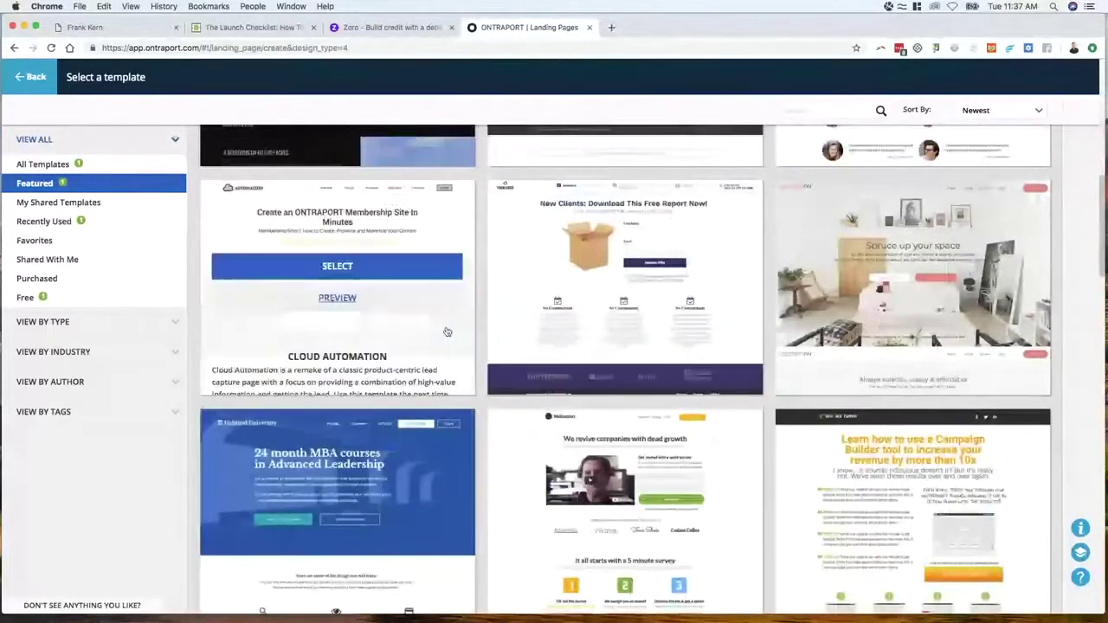
pyautogui.moveTo(584, 362)
pyautogui.moveTo(877, 459)
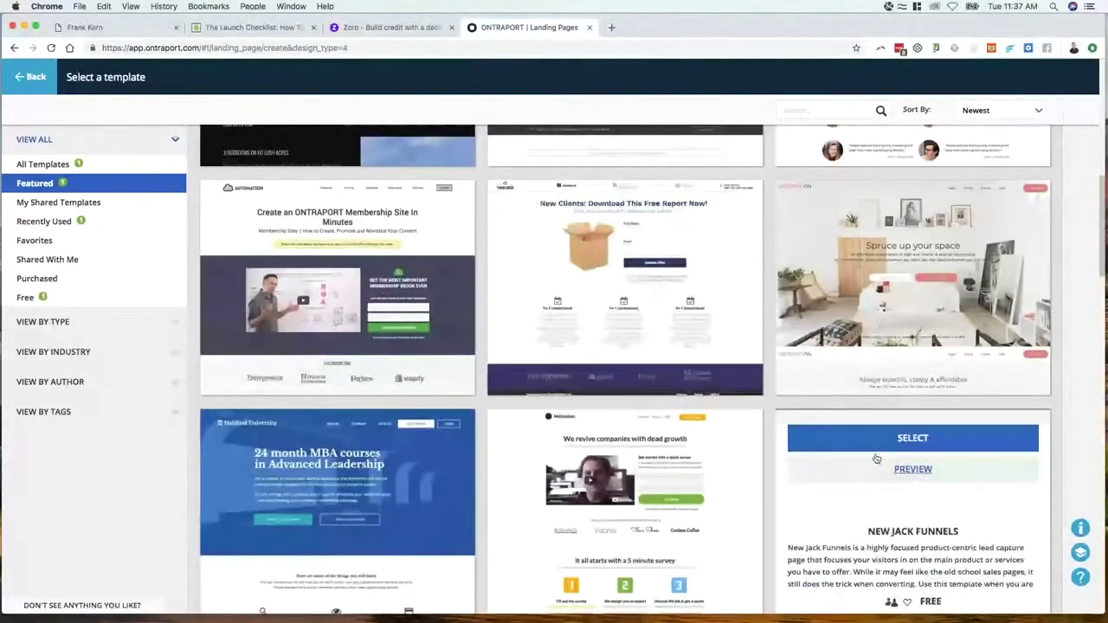
pyautogui.moveTo(907, 209)
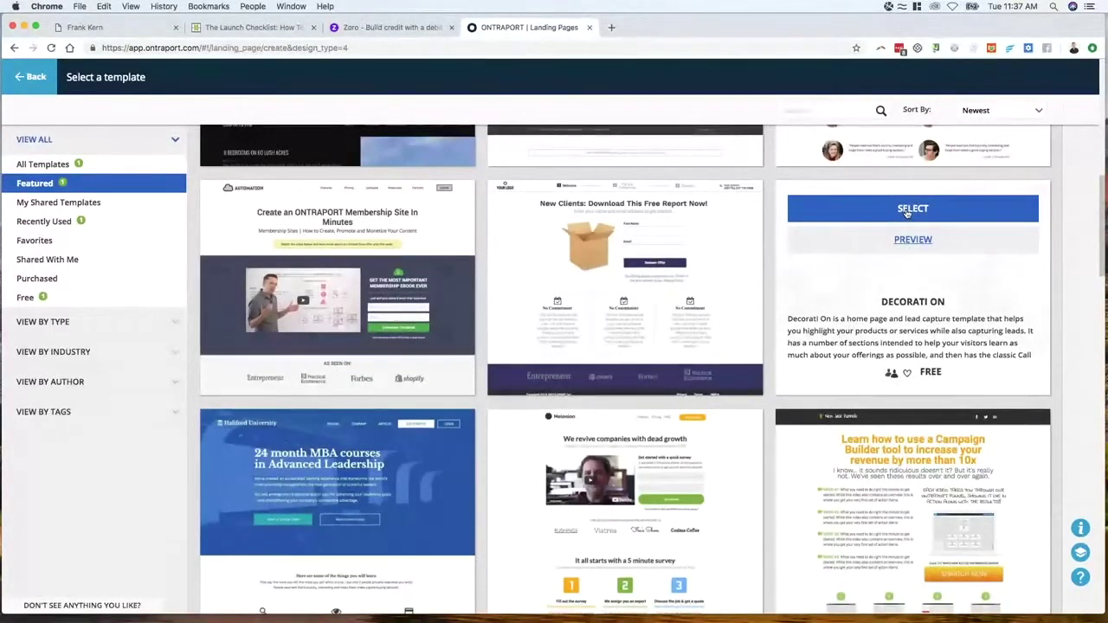
pyautogui.click(907, 210)
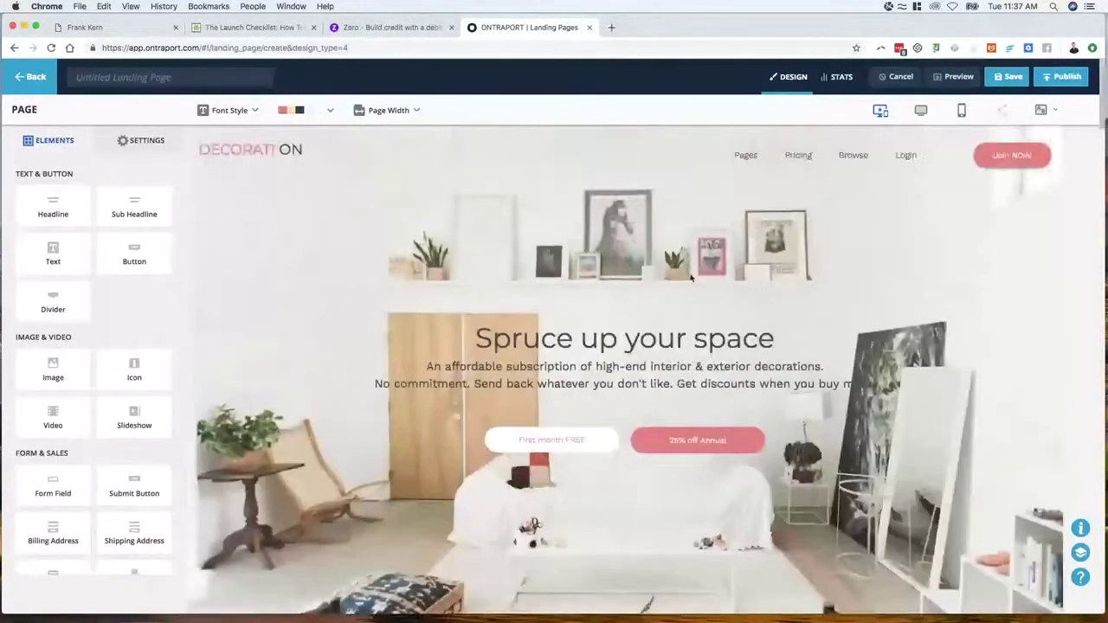
# Add an empty block above Packages of all sizes and drop a Custom HTML element into it
pyautogui.moveTo(598, 437)
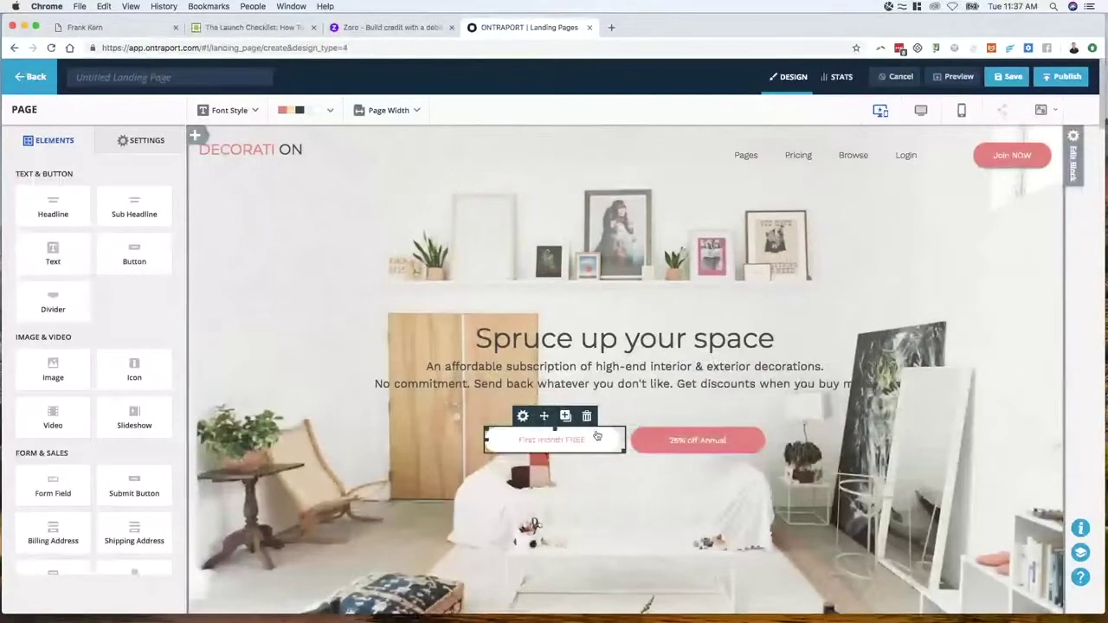
pyautogui.scroll(-3, 158, 403)
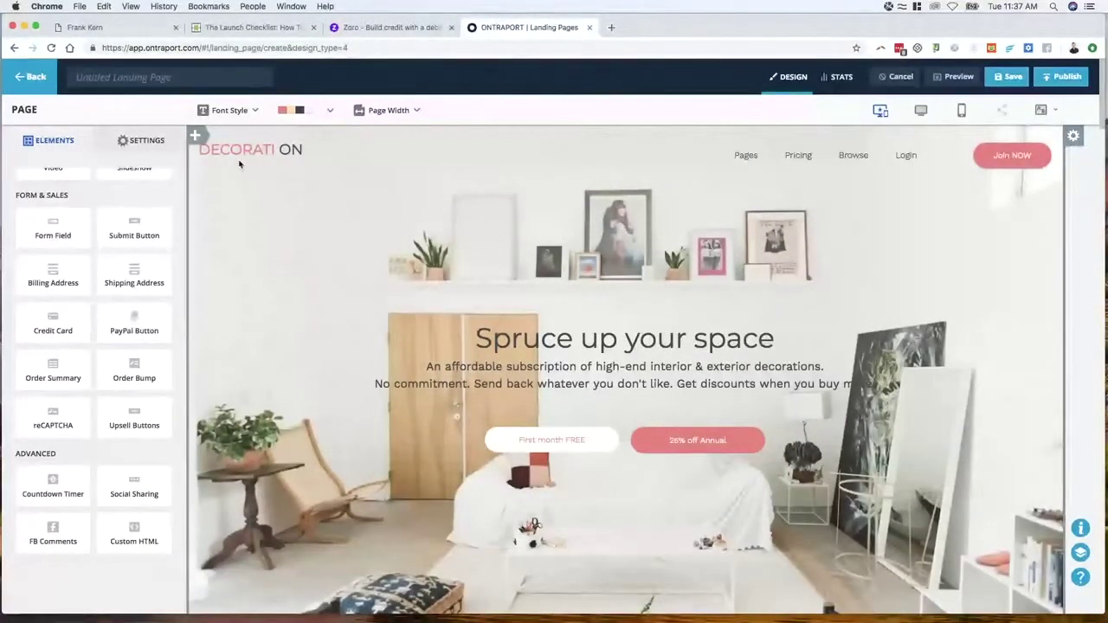
pyautogui.scroll(-5, 685, 355)
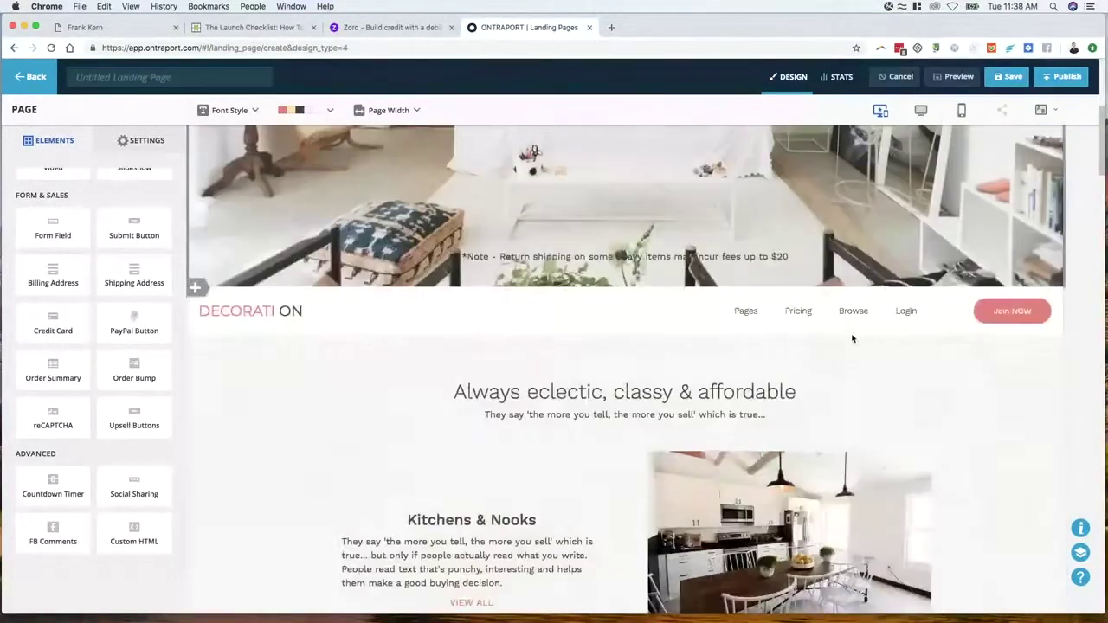
pyautogui.scroll(-15, 461, 354)
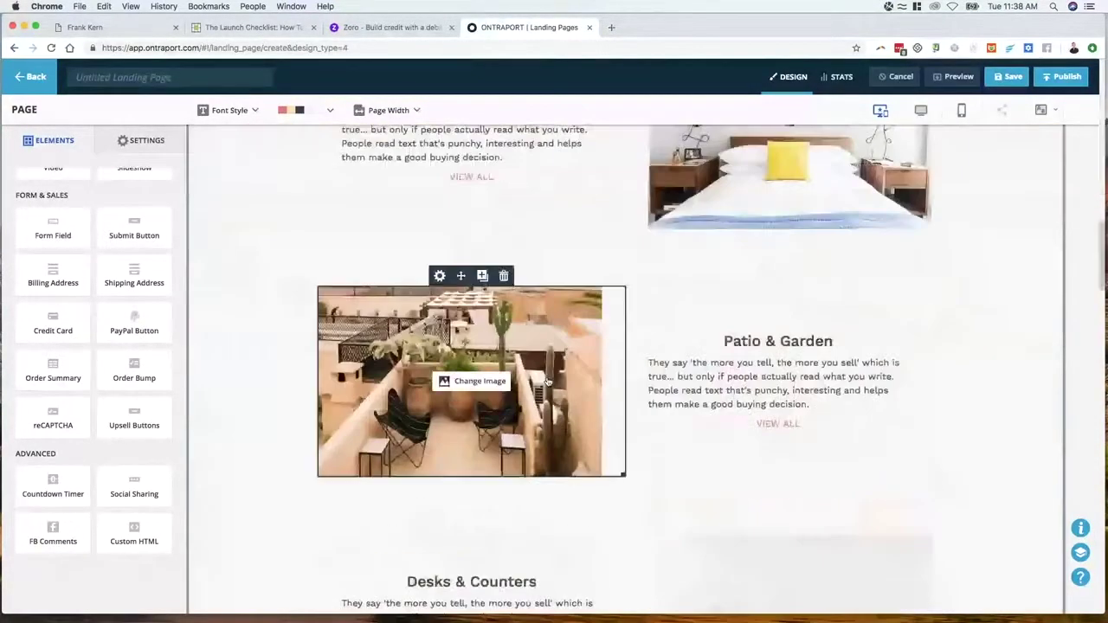
pyautogui.scroll(1, 554, 379)
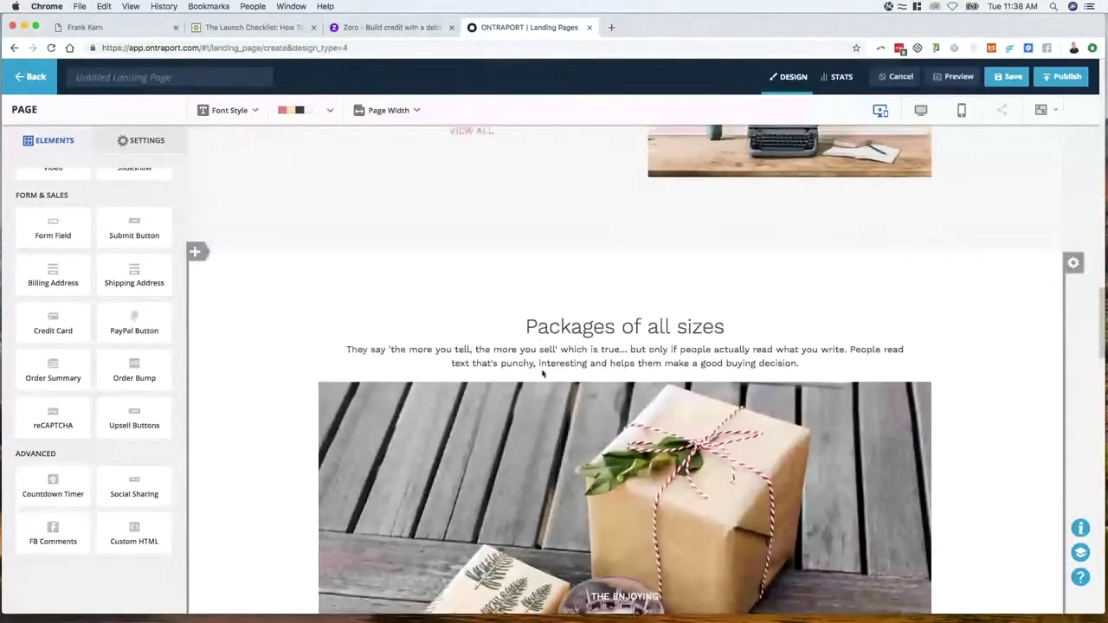
pyautogui.click(205, 252)
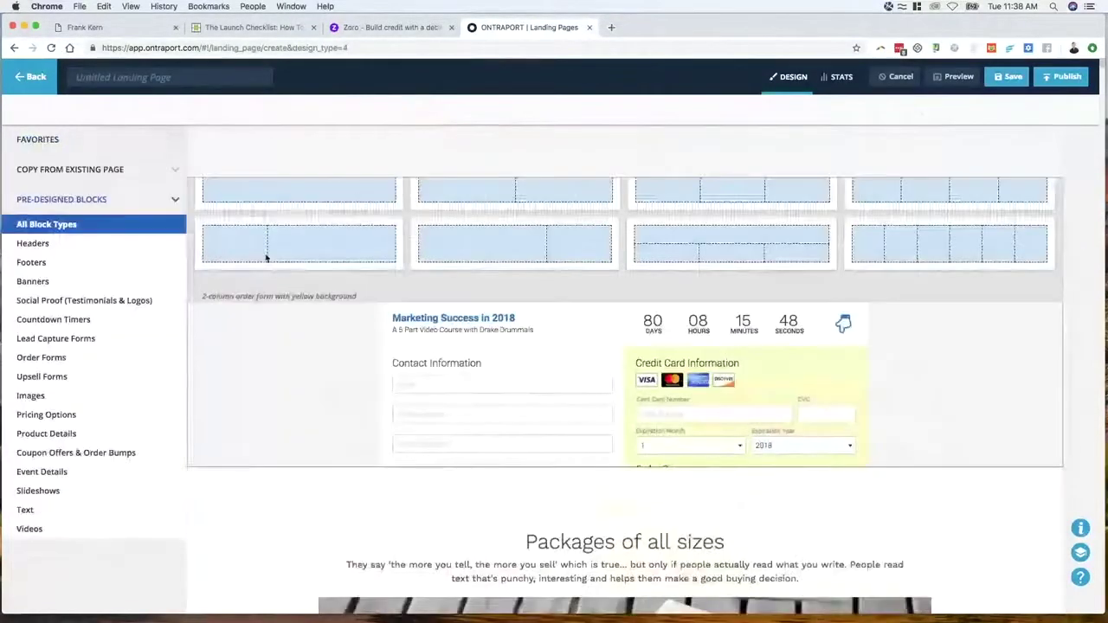
pyautogui.click(288, 192)
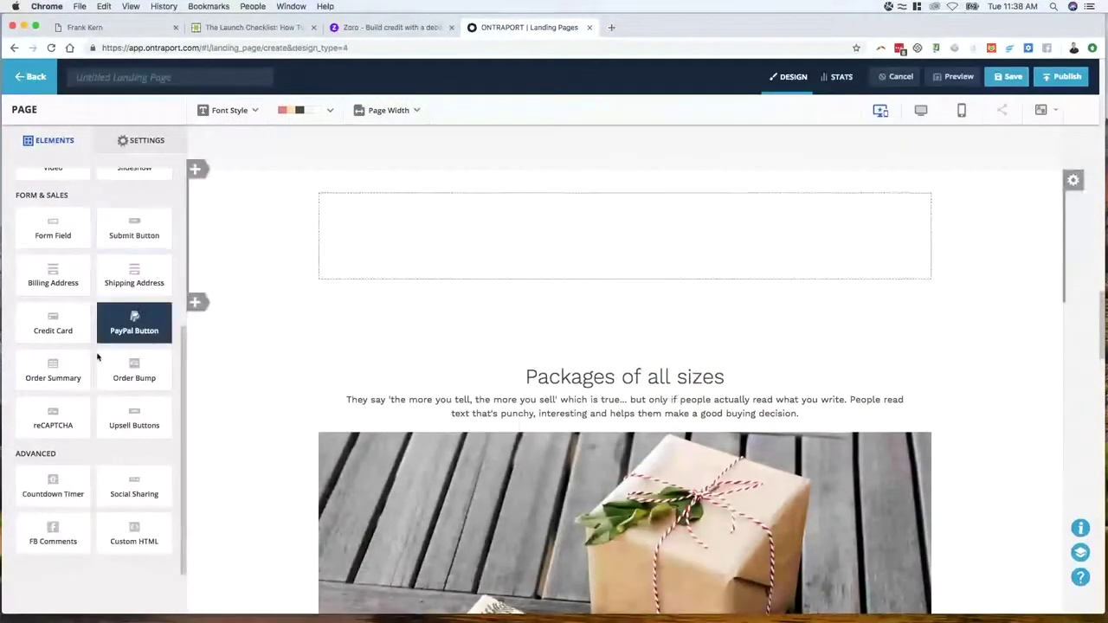
pyautogui.moveTo(126, 544); pyautogui.dragTo(456, 265)
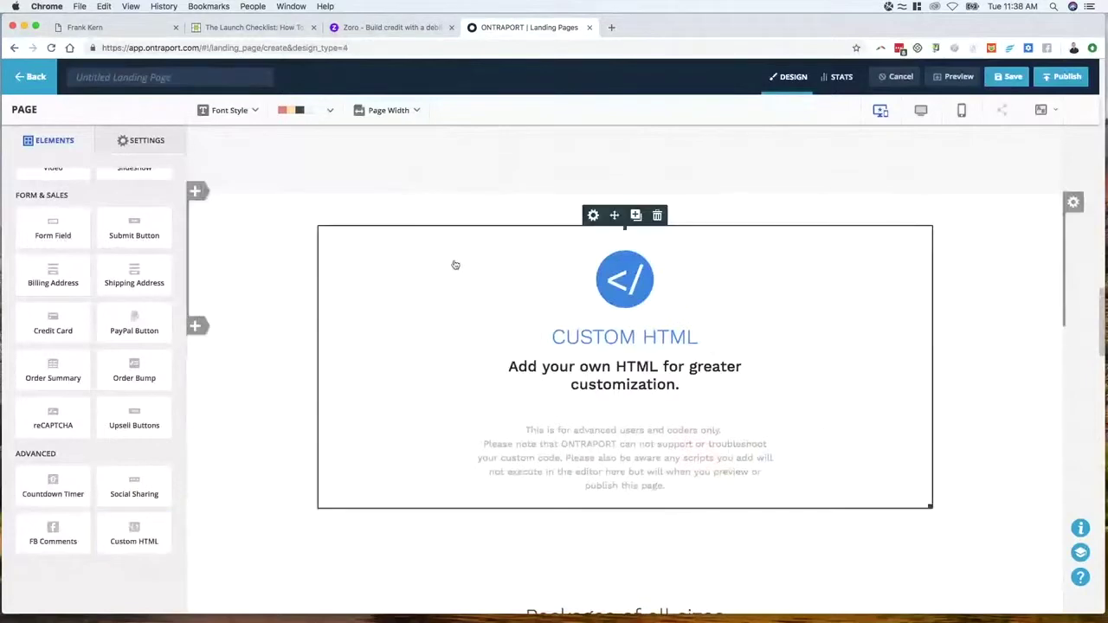
# Overwrite the Custom HTML element's default code with the pasted lightbox form embed script
pyautogui.click(585, 352)
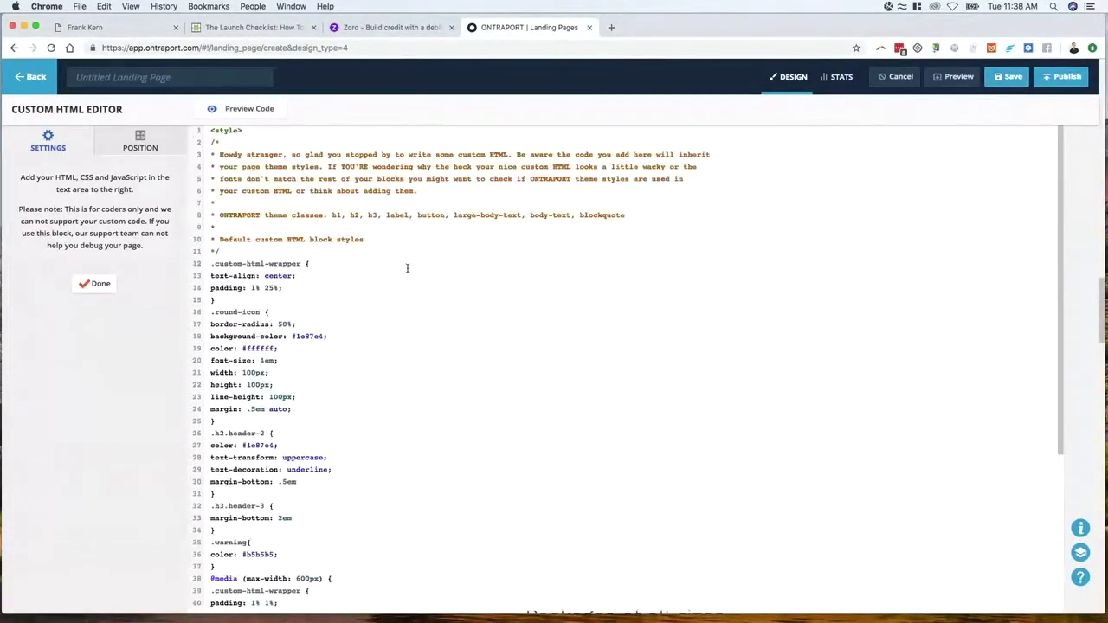
pyautogui.press('super+a')
pyautogui.press('super+v')
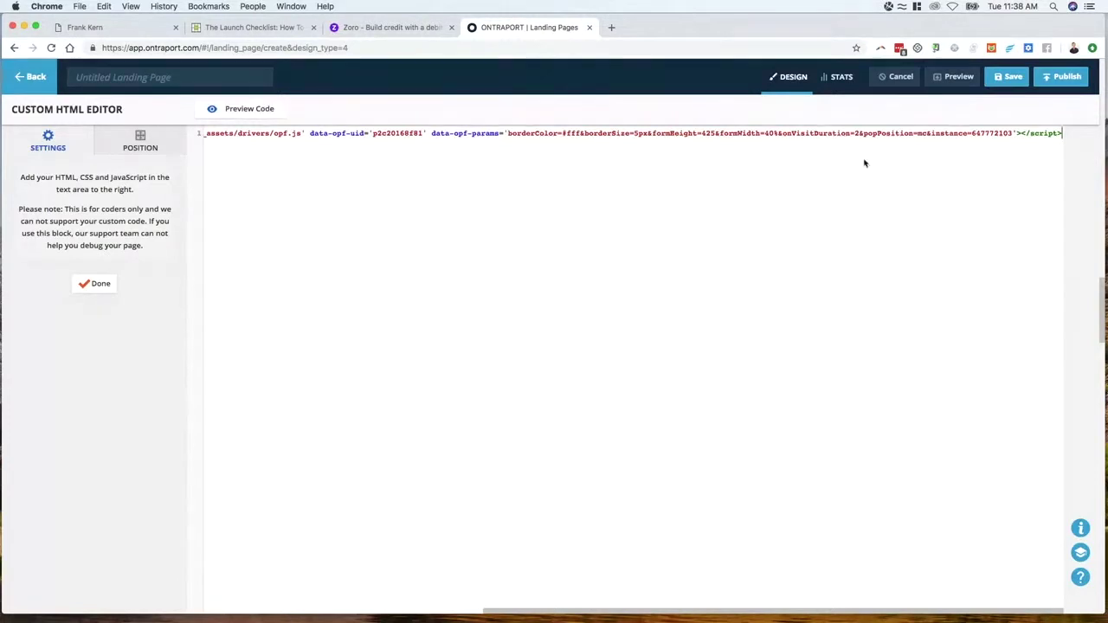
pyautogui.click(97, 285)
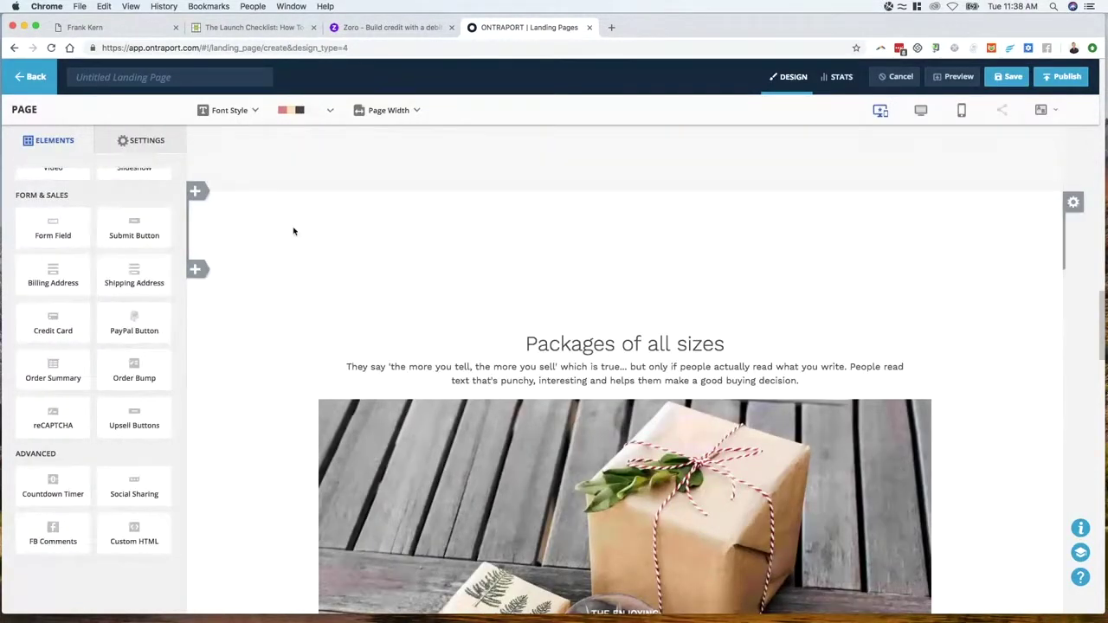
# Set the block's top and bottom padding to 0px, then start adding a display condition
pyautogui.click(1074, 203)
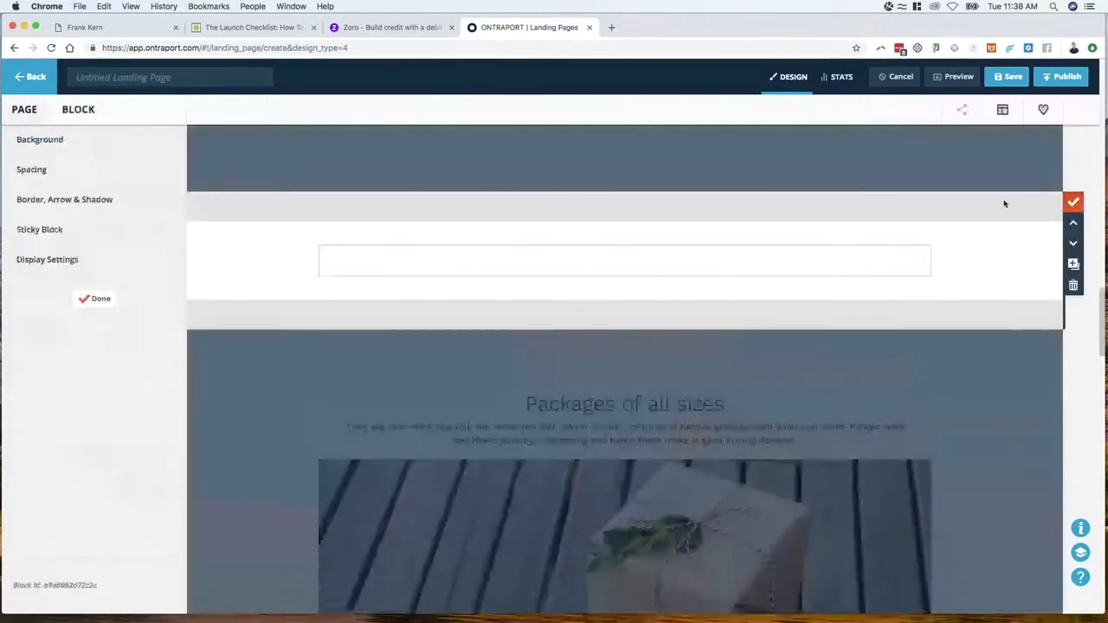
pyautogui.click(49, 173)
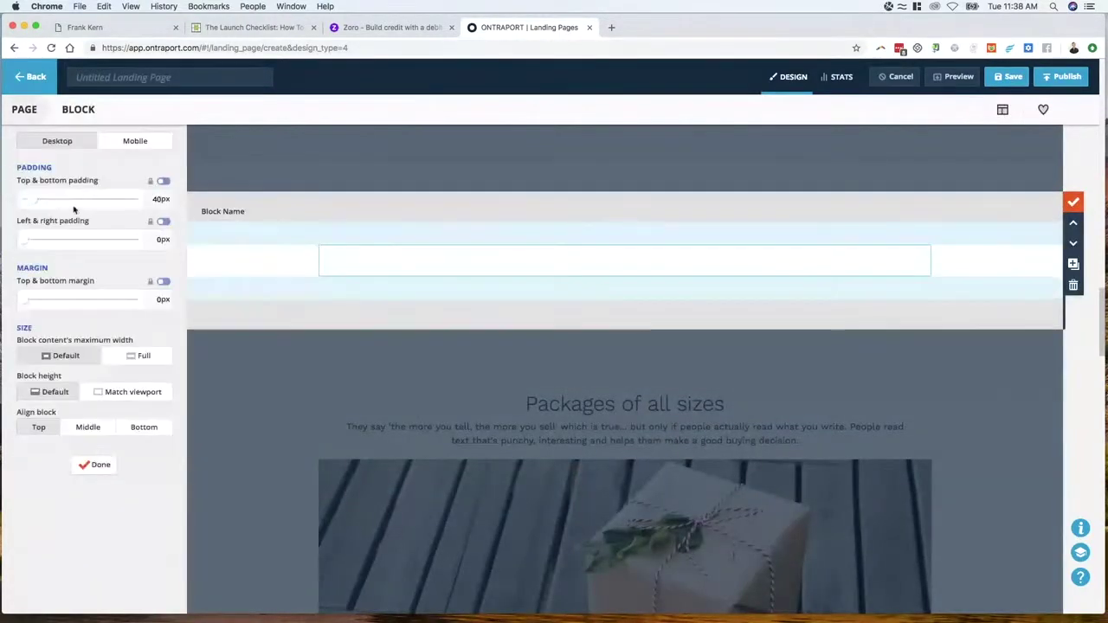
pyautogui.moveTo(40, 204); pyautogui.dragTo(11, 206)
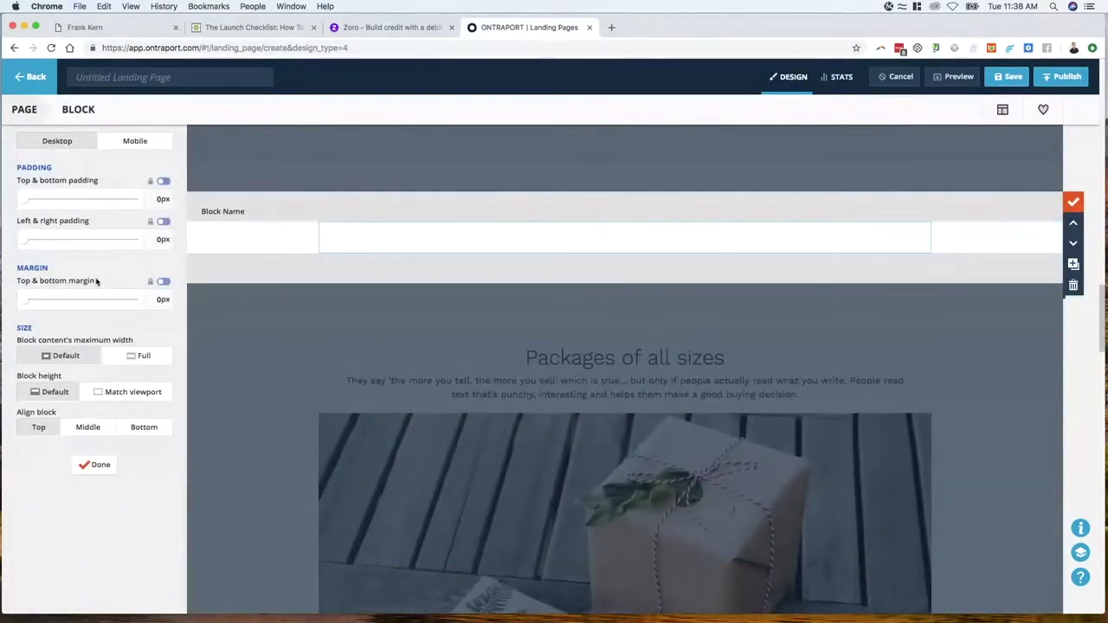
pyautogui.click(97, 465)
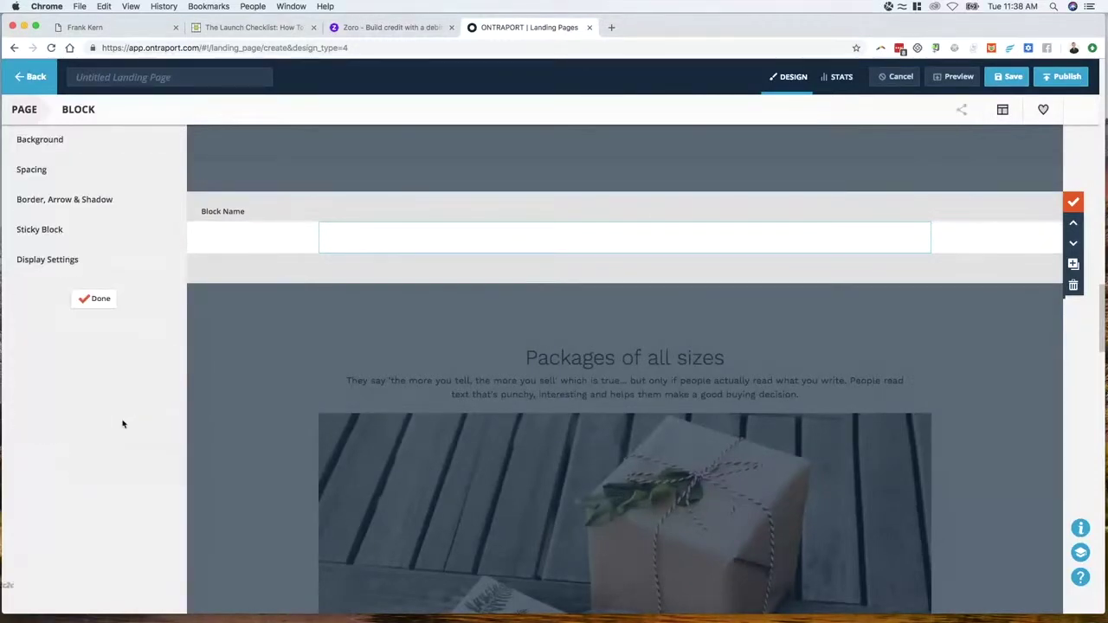
pyautogui.click(55, 262)
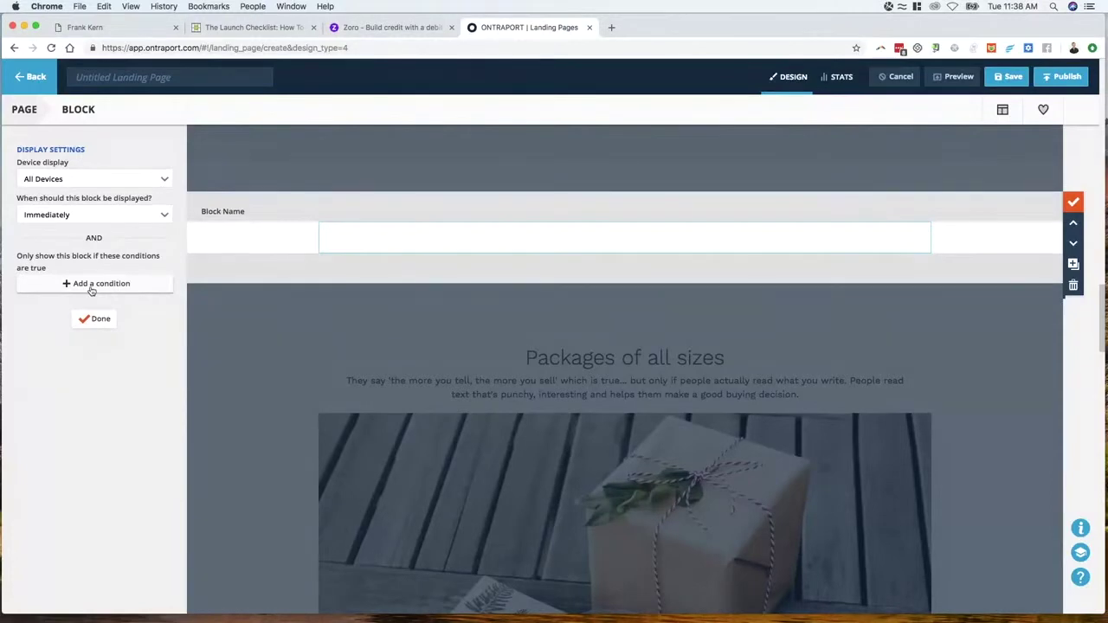
pyautogui.click(91, 284)
# Add a Field is this value display condition on the Spent field
pyautogui.click(706, 269)
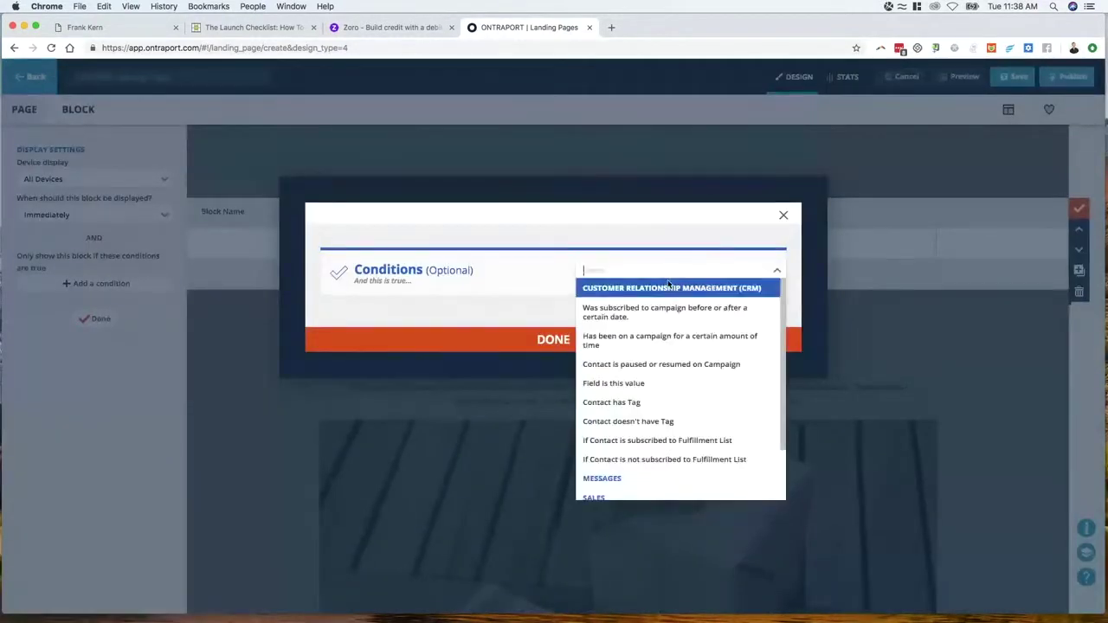
pyautogui.write('field')
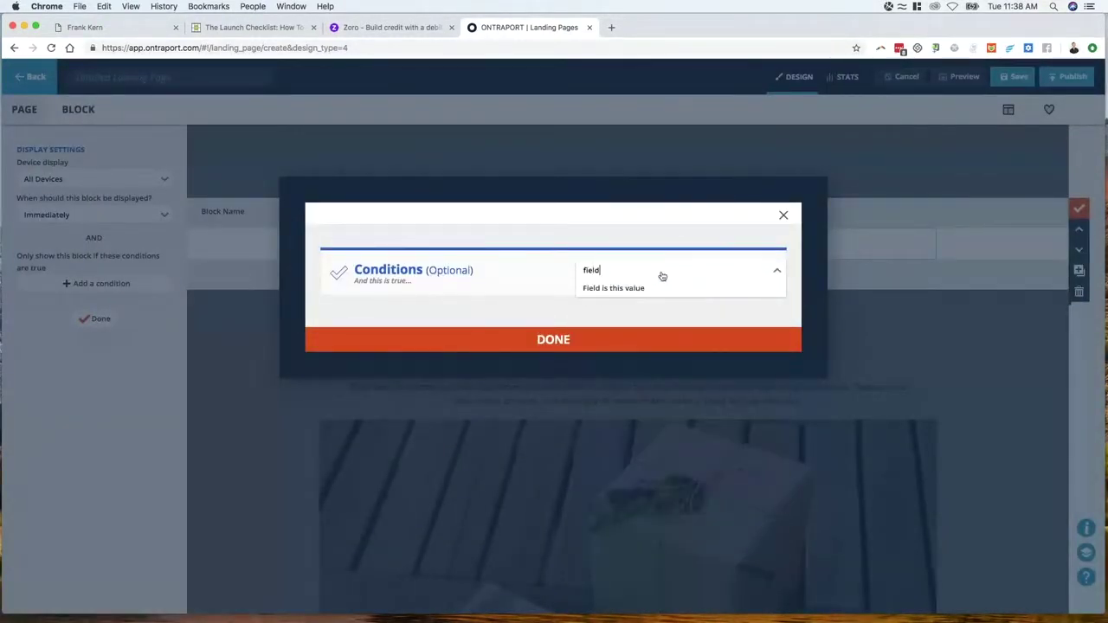
pyautogui.click(623, 288)
pyautogui.click(386, 317)
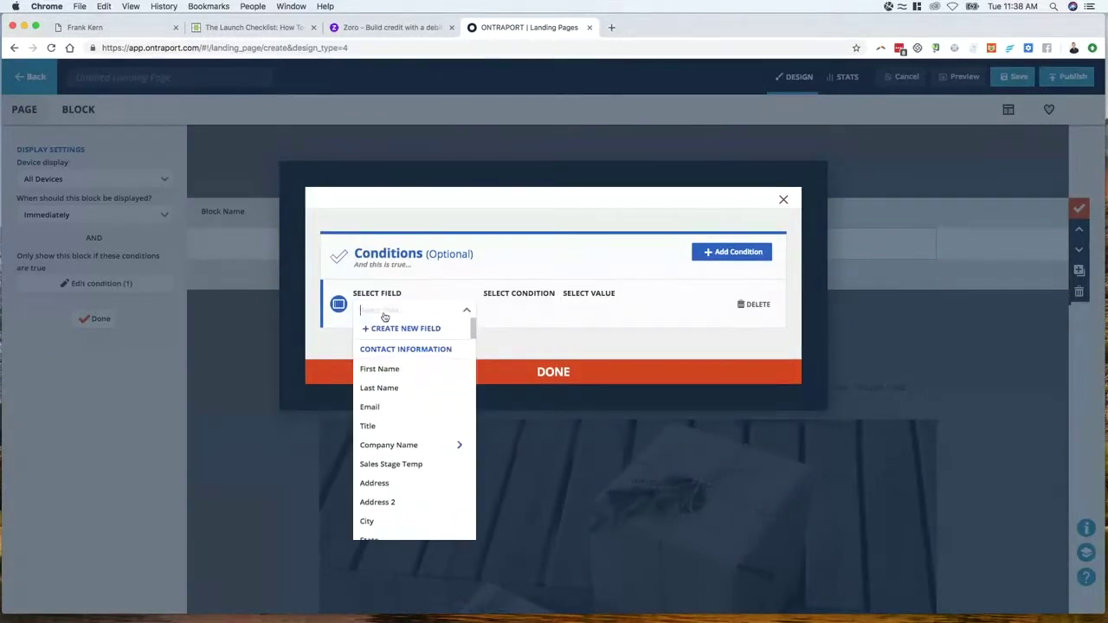
pyautogui.write('spen')
pyautogui.press('Return')
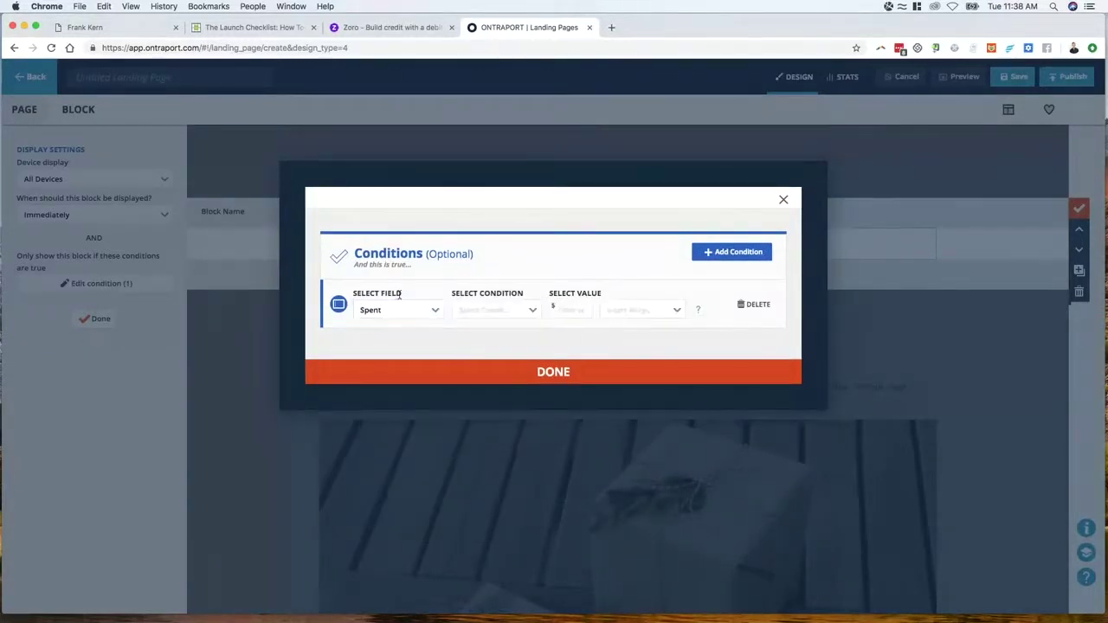
# Set the condition to Greater Than 5000 and save it
pyautogui.click(479, 312)
pyautogui.click(482, 365)
pyautogui.click(582, 310)
pyautogui.write('1')
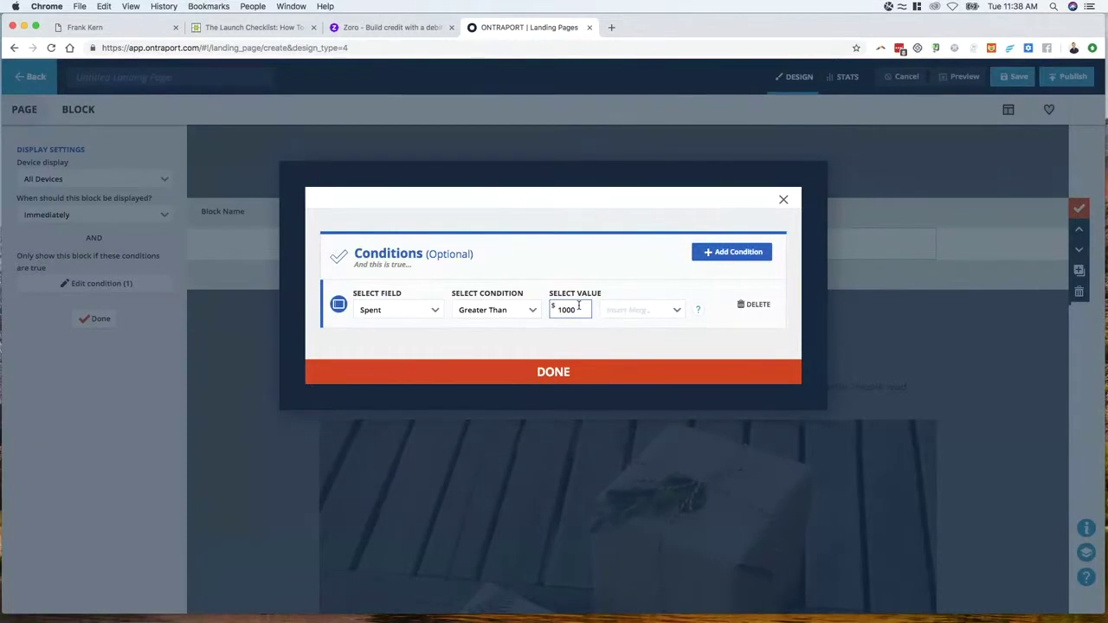
pyautogui.press('BackSpace')
pyautogui.write('59')
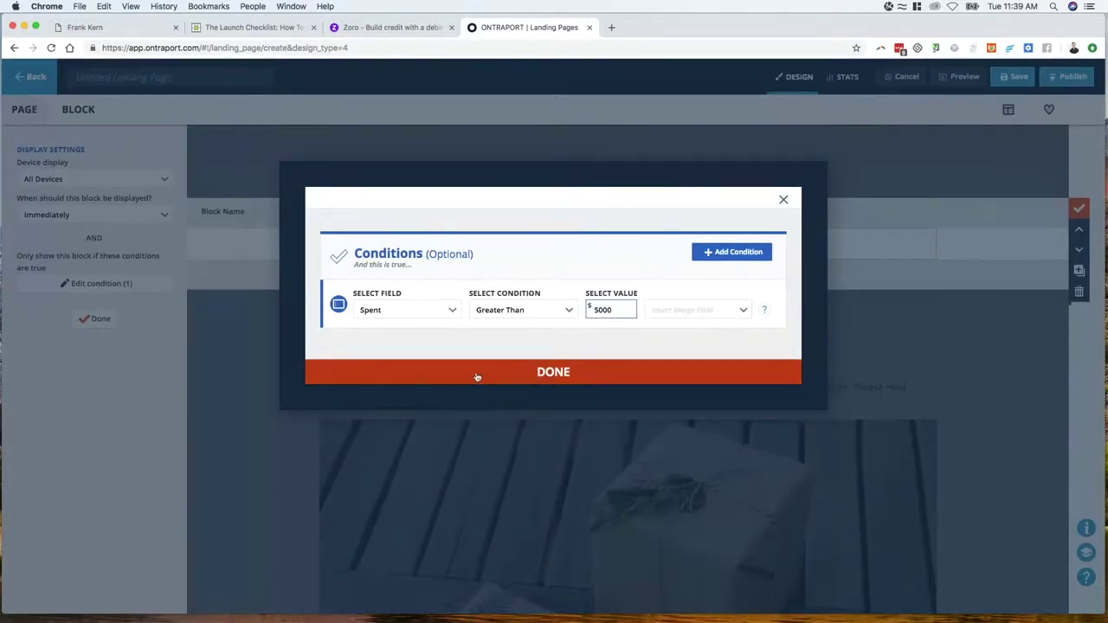
pyautogui.click(564, 375)
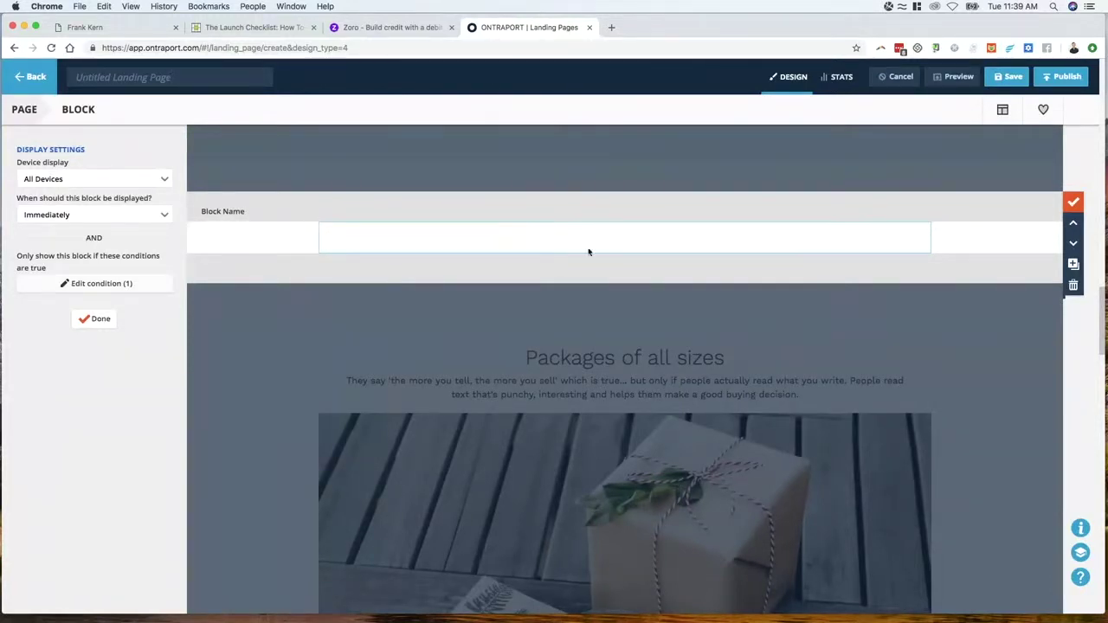
# Preview the page, confirm the SPECIAL OFFER! coupon lightbox appears, then return to the editor
pyautogui.click(957, 76)
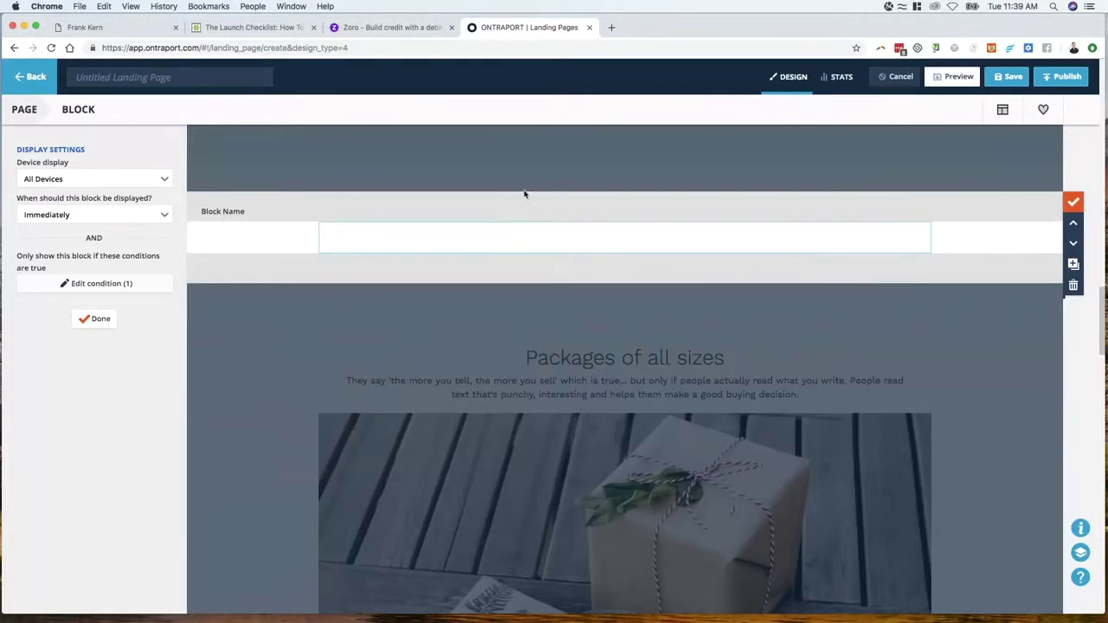
pyautogui.scroll(-20, 500, 342)
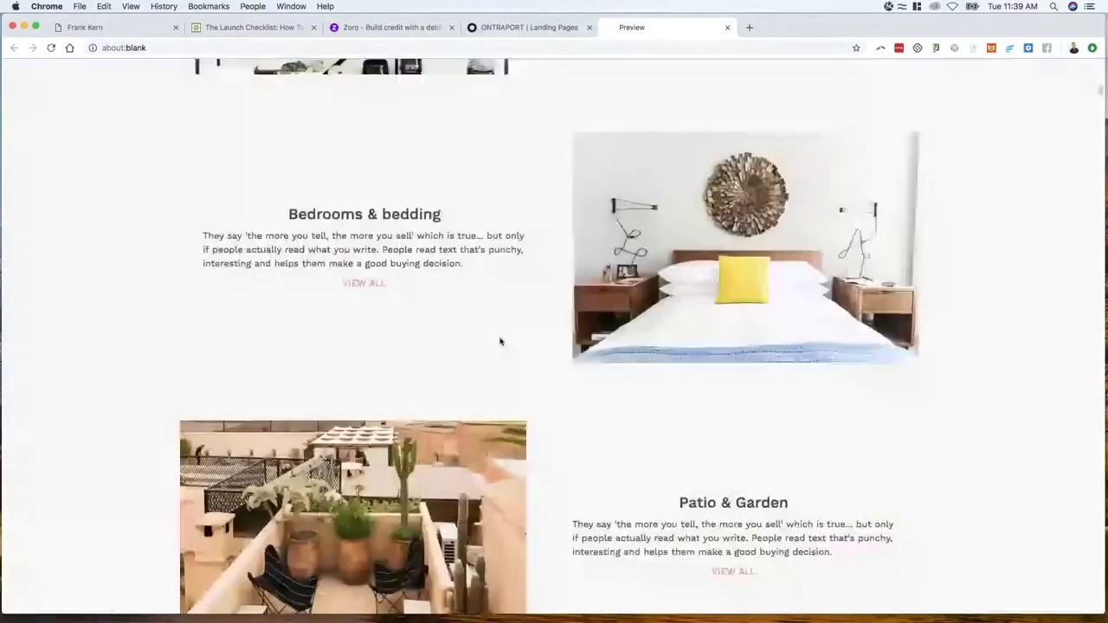
pyautogui.scroll(-5, 500, 342)
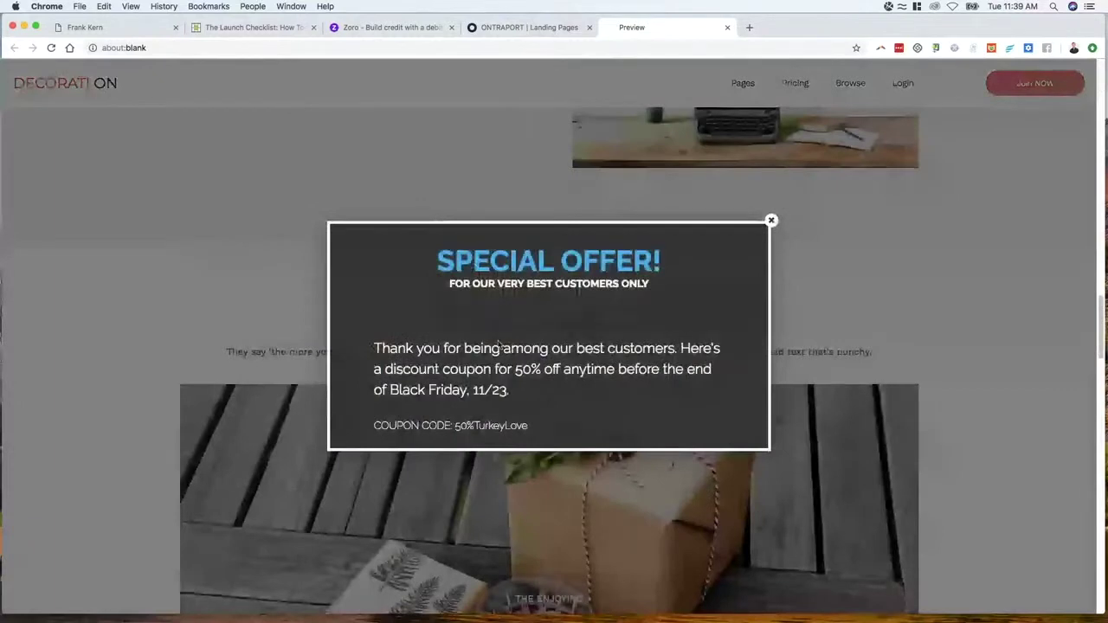
pyautogui.scroll(10, 519, 329)
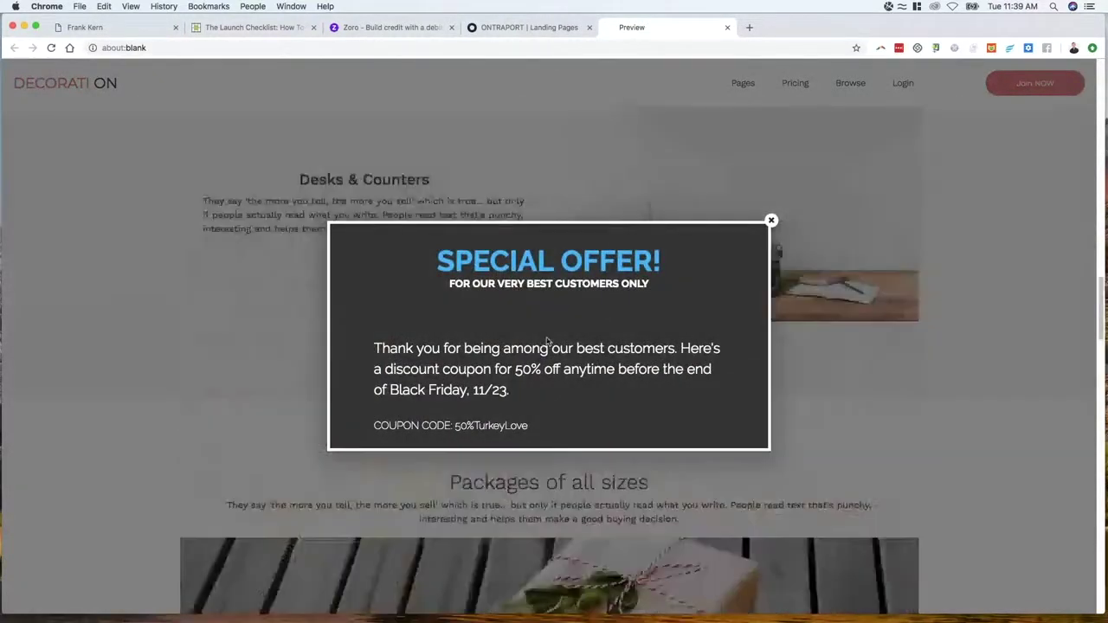
pyautogui.scroll(10, 546, 341)
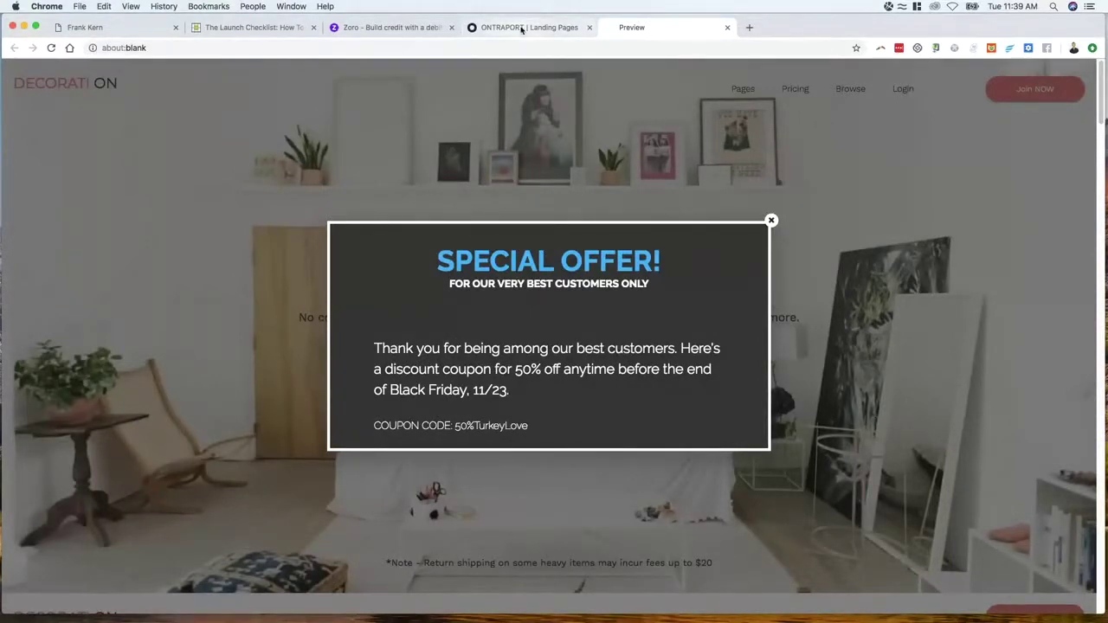
pyautogui.click(522, 29)
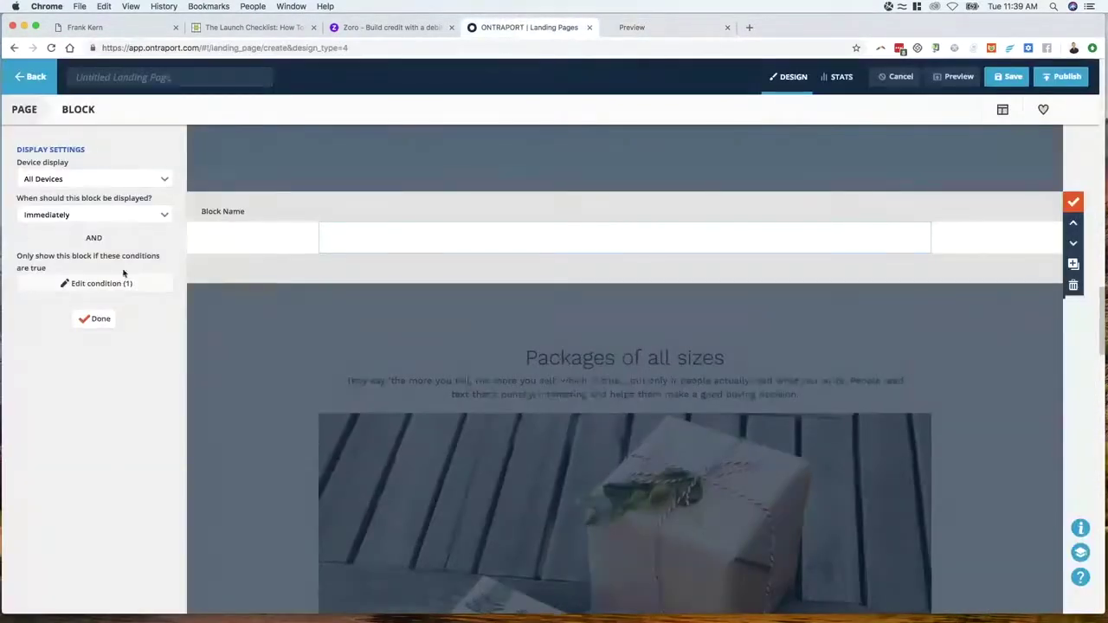
# Verify the condition reads Spent Greater Than 5,000.00, compare with the preview, then return
pyautogui.click(99, 317)
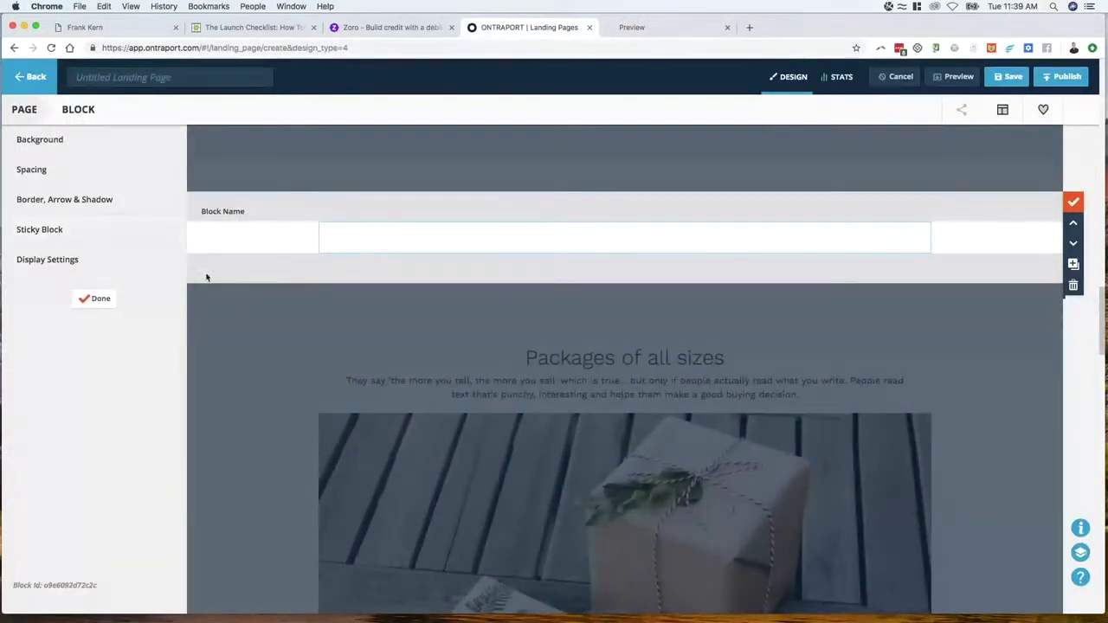
pyautogui.click(91, 273)
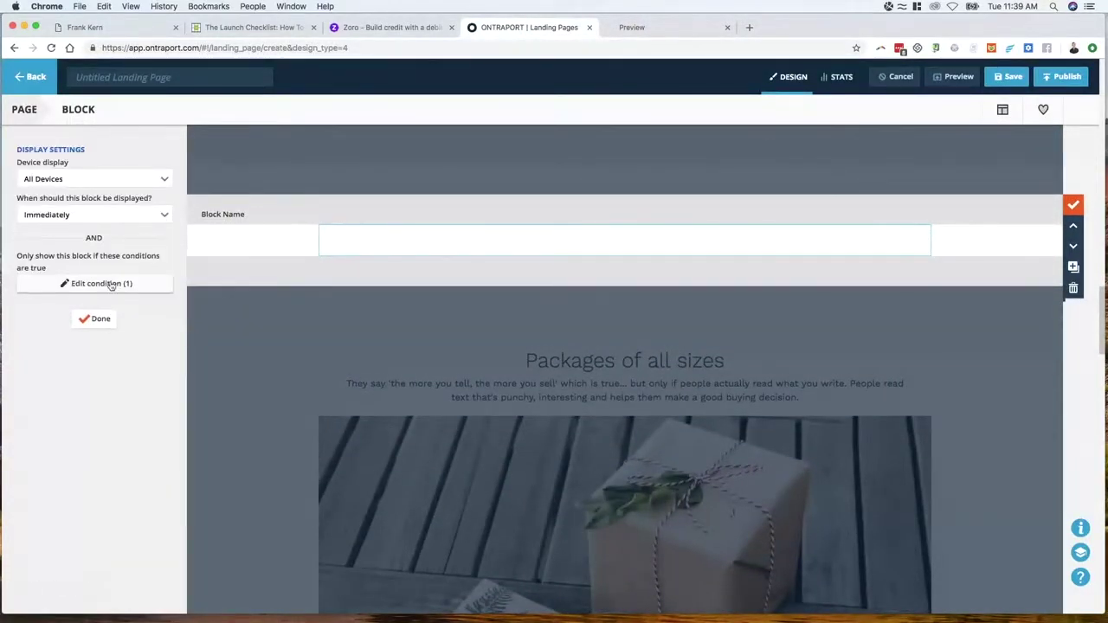
pyautogui.click(91, 282)
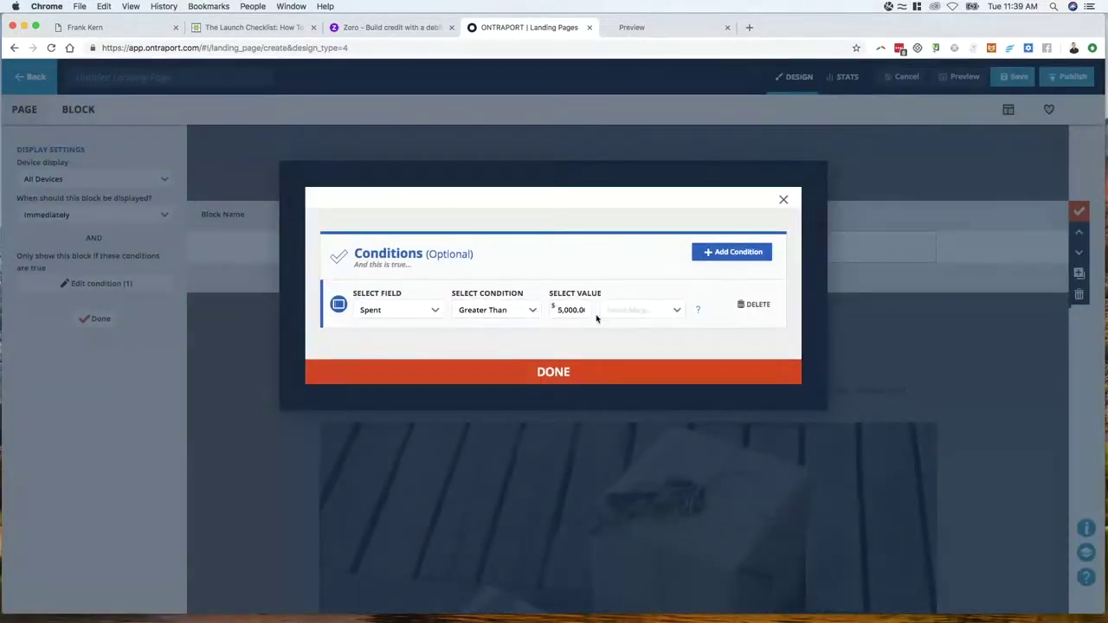
pyautogui.click(576, 312)
pyautogui.click(567, 372)
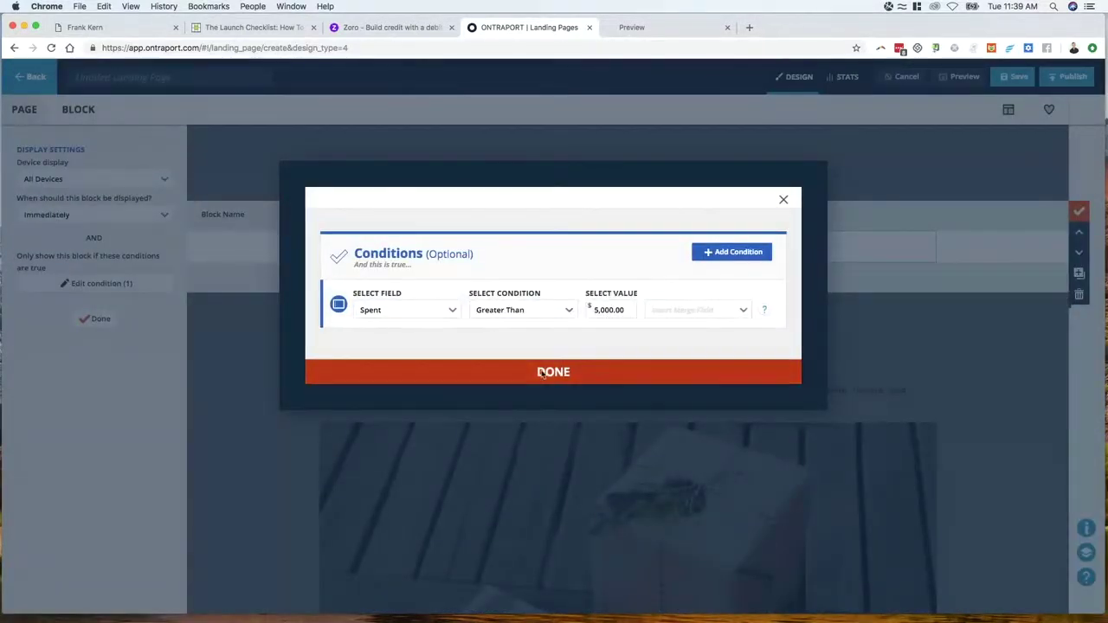
pyautogui.click(97, 319)
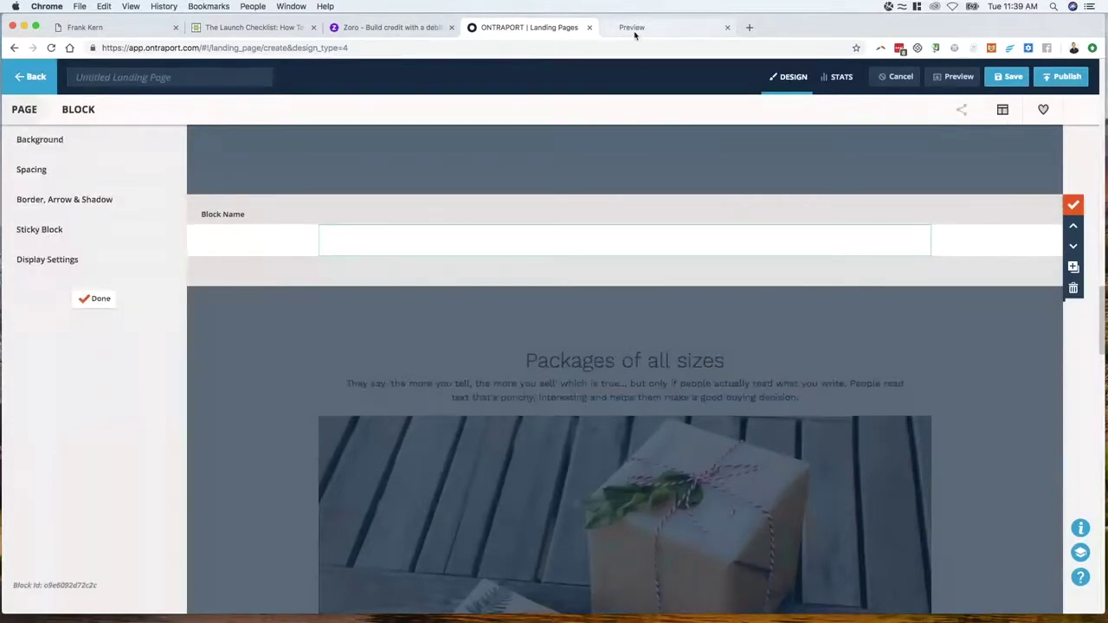
pyautogui.click(658, 27)
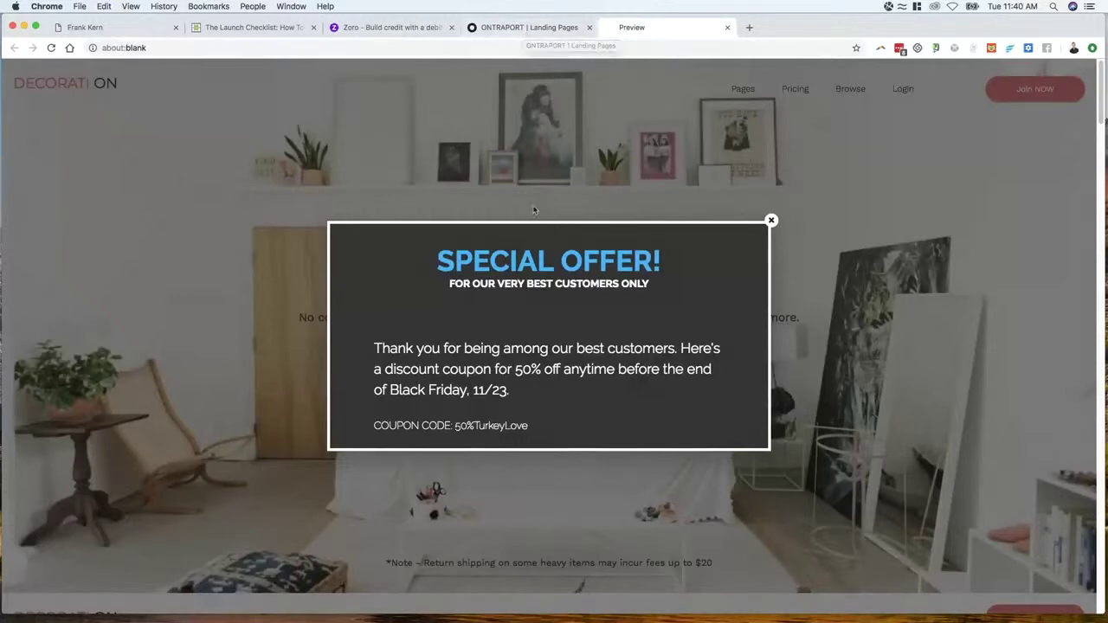
pyautogui.click(545, 28)
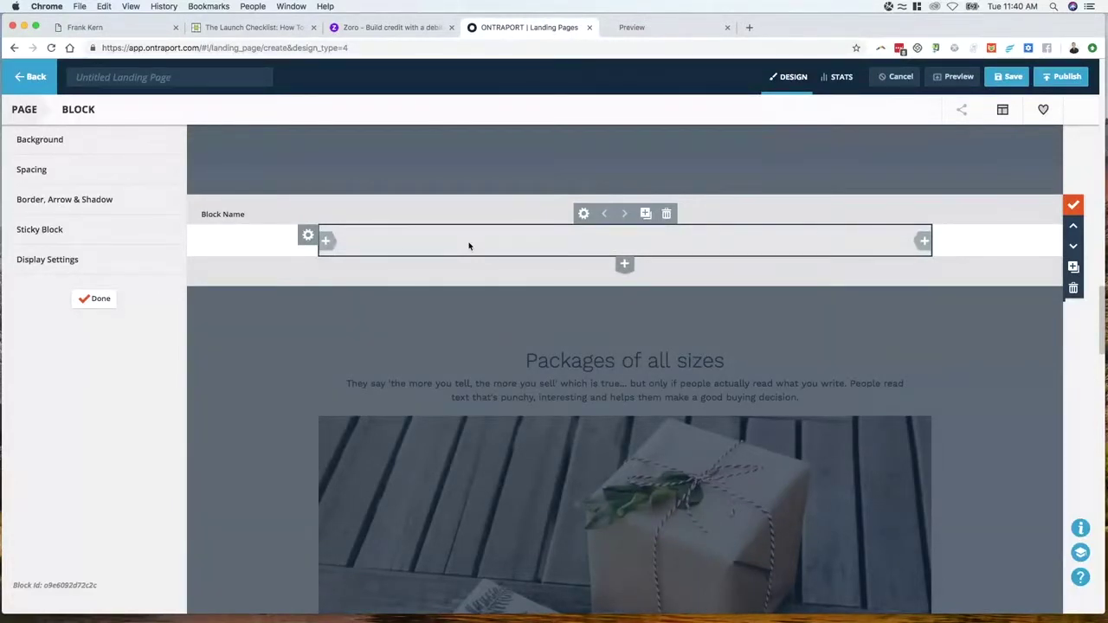
# Rename the block to 'Conditional Lightbox' and close its settings
pyautogui.click(258, 216)
pyautogui.doubleClick(257, 217)
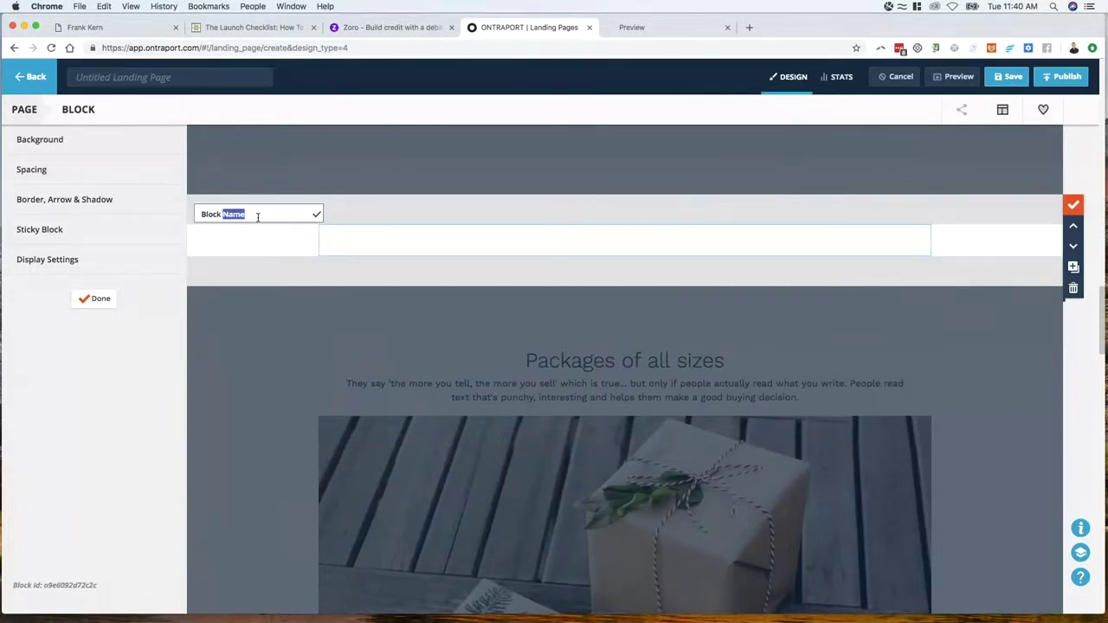
pyautogui.tripleClick(257, 216)
pyautogui.write('Conditional Lightbox')
pyautogui.click(317, 214)
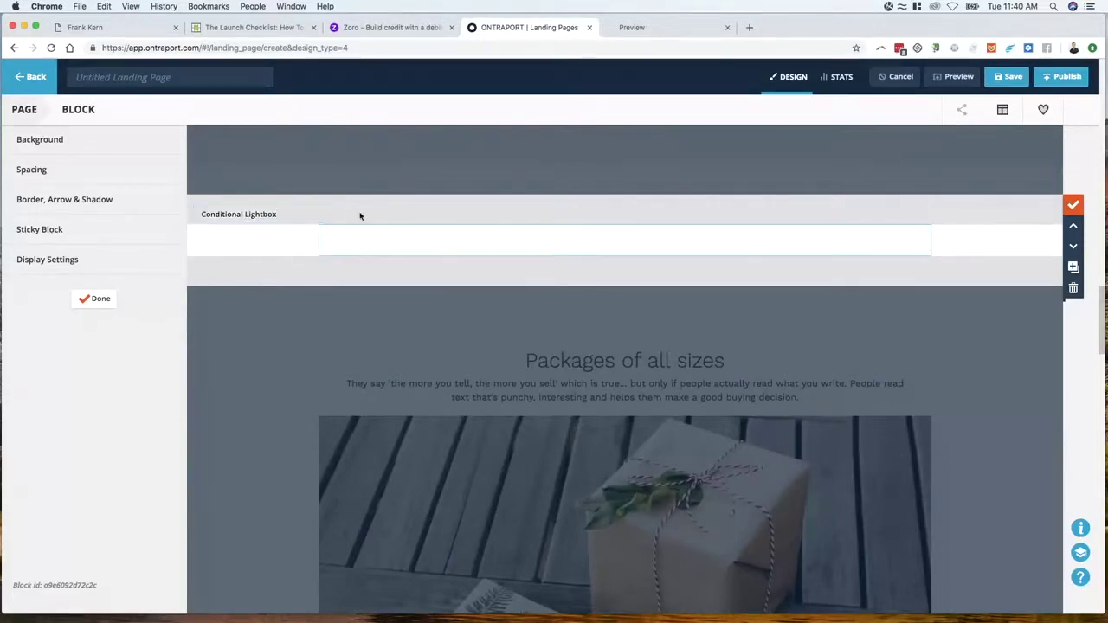
pyautogui.click(101, 299)
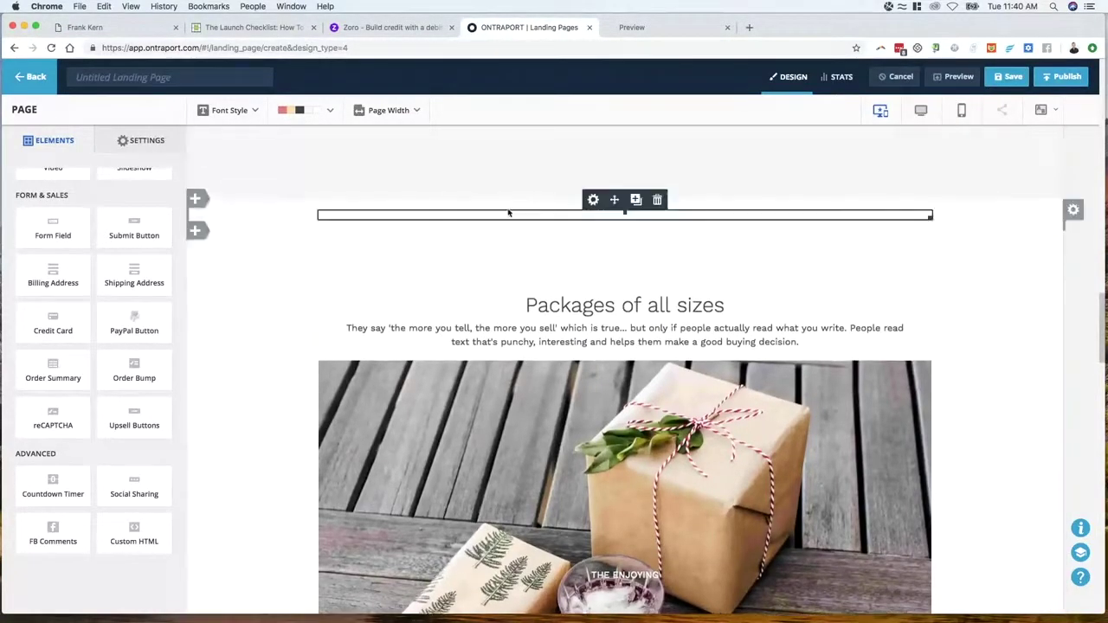
# Scroll the editor to the top, then move the ONTRAPORT tab last and Zoro first
pyautogui.scroll(2, 511, 339)
pyautogui.scroll(4, 513, 369)
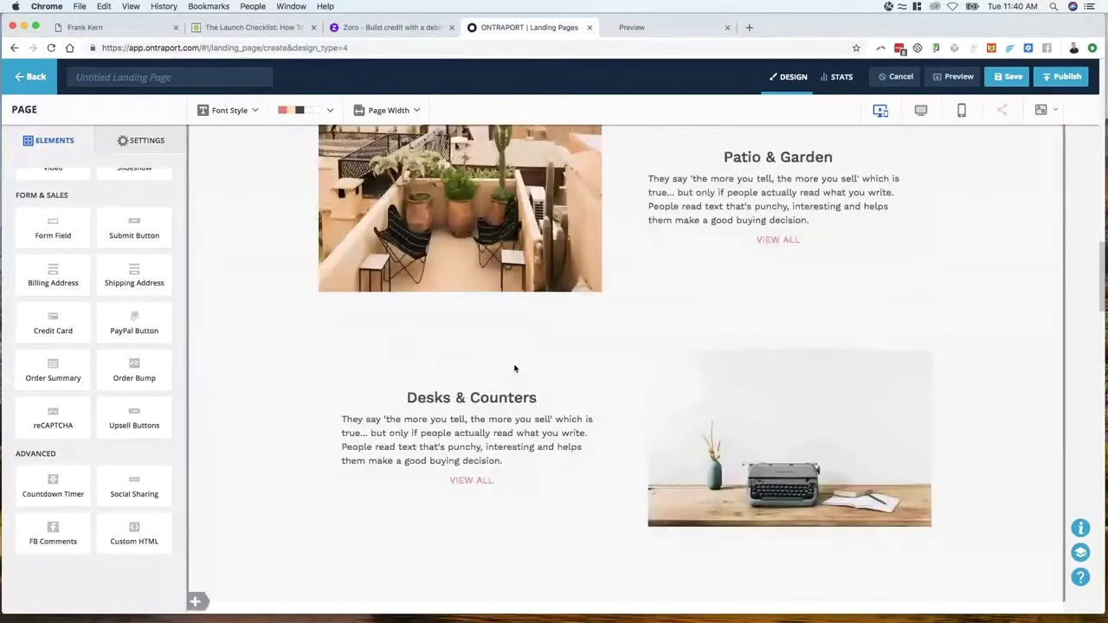
pyautogui.scroll(7, 513, 369)
pyautogui.scroll(8, 512, 370)
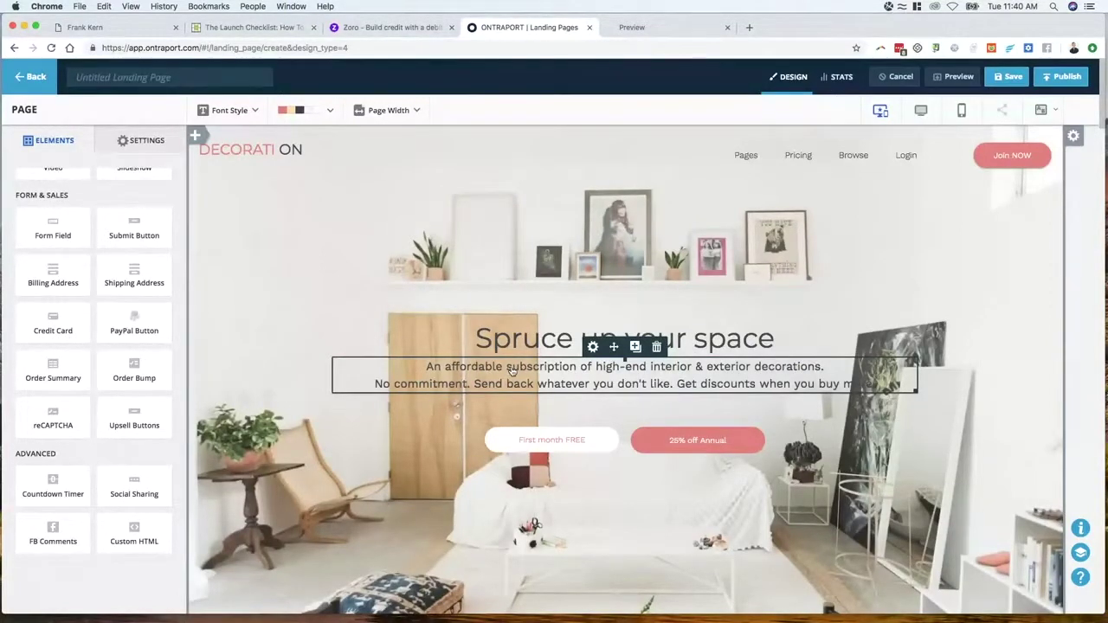
pyautogui.moveTo(533, 29); pyautogui.dragTo(675, 29)
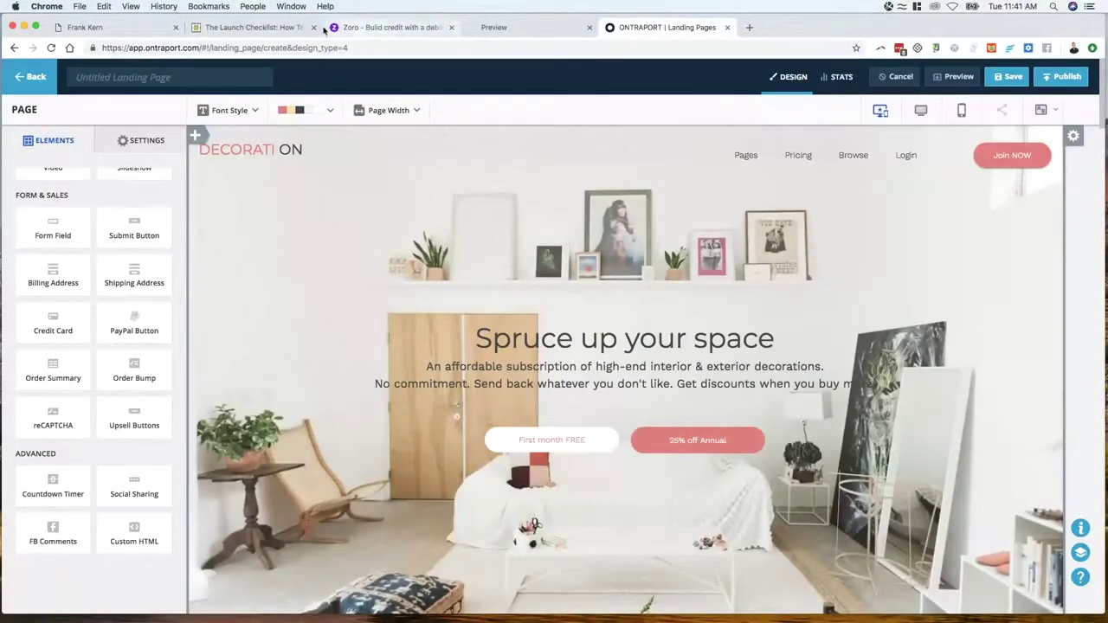
pyautogui.moveTo(325, 30); pyautogui.dragTo(116, 33)
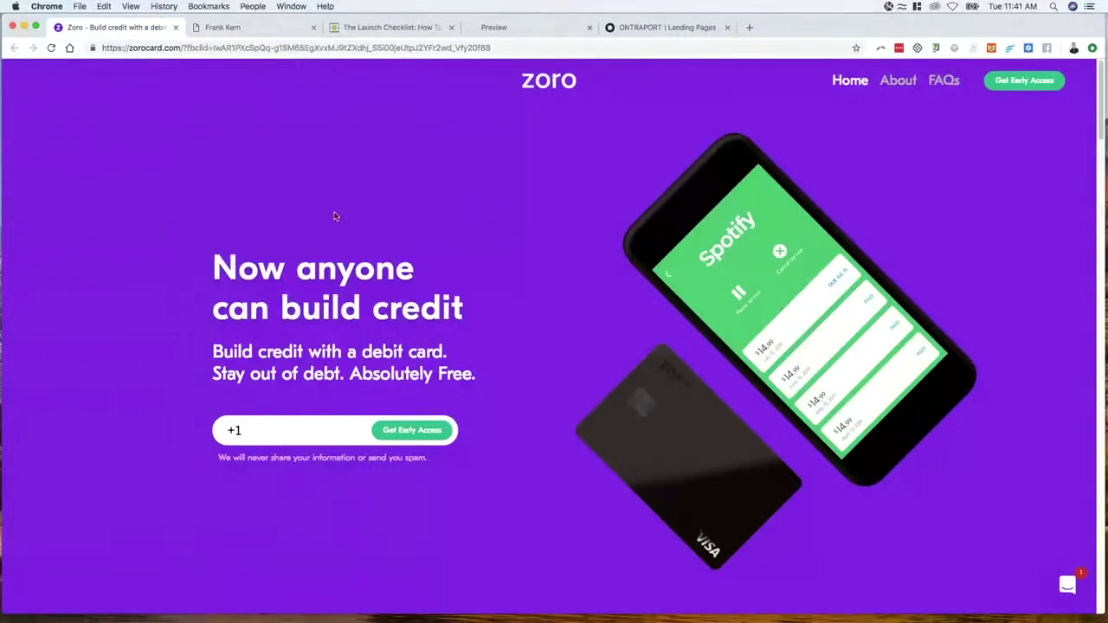
pyautogui.scroll(-15, 373, 268)
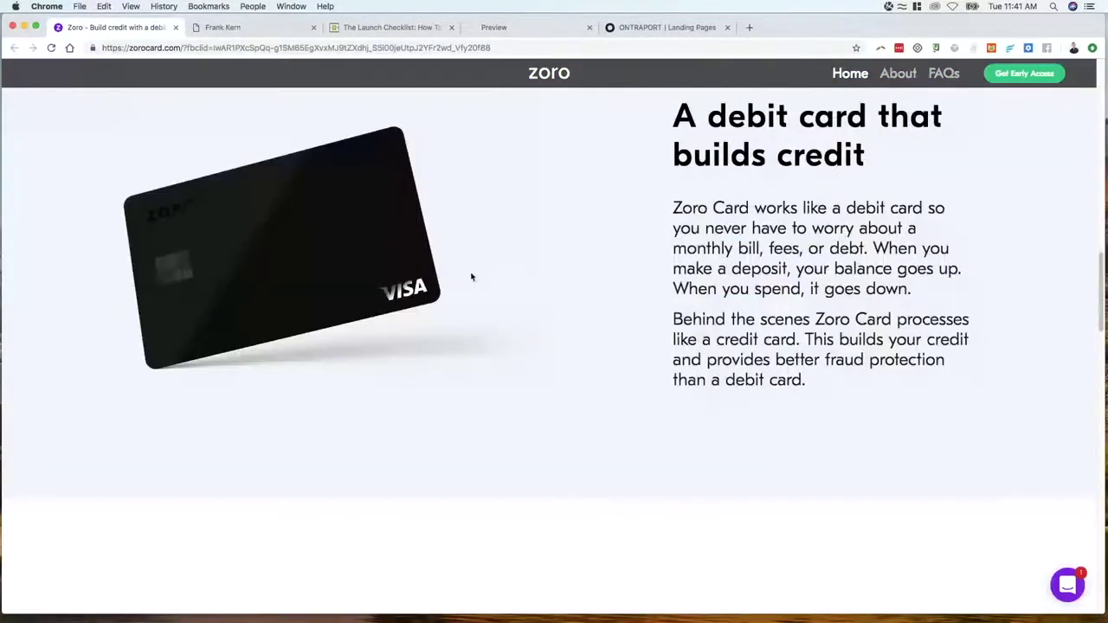
pyautogui.scroll(-10, 479, 277)
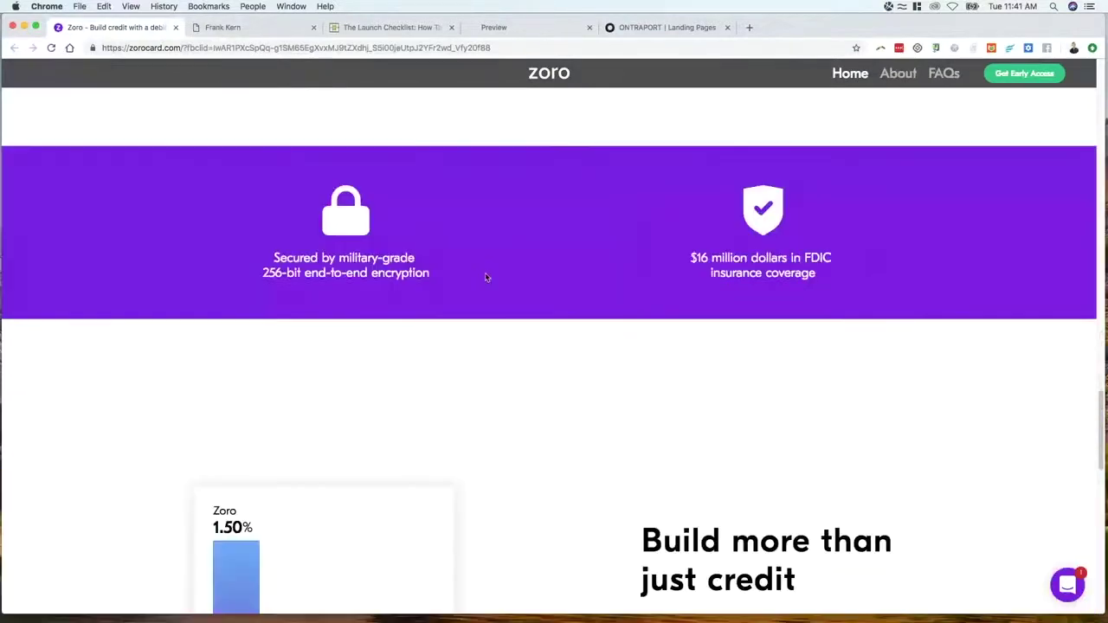
pyautogui.scroll(-3, 486, 277)
pyautogui.scroll(-8, 486, 278)
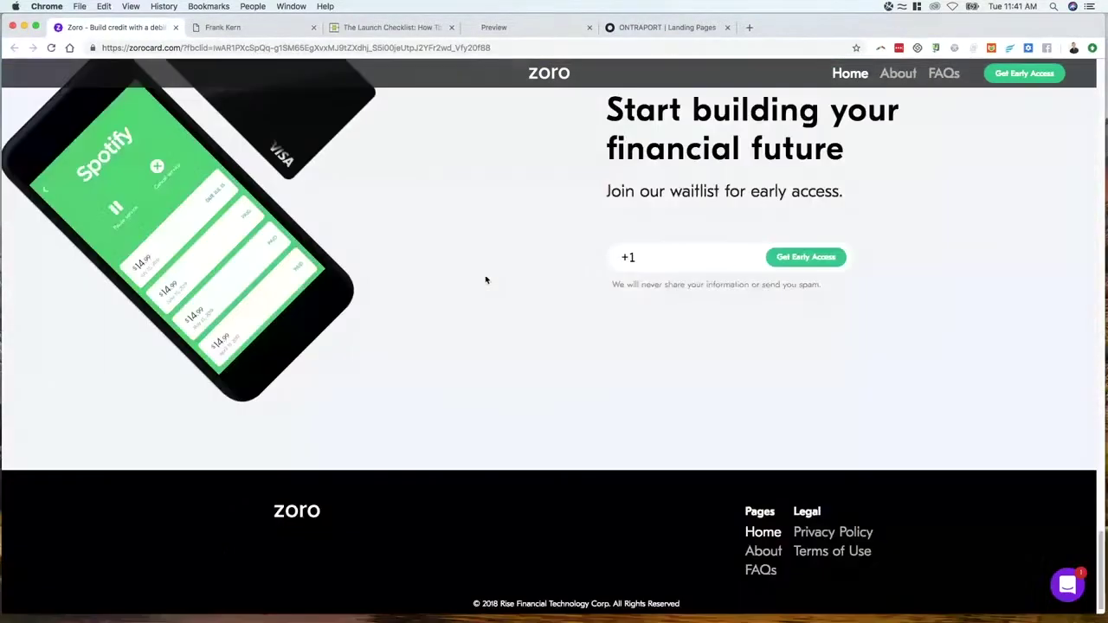
pyautogui.scroll(7, 493, 292)
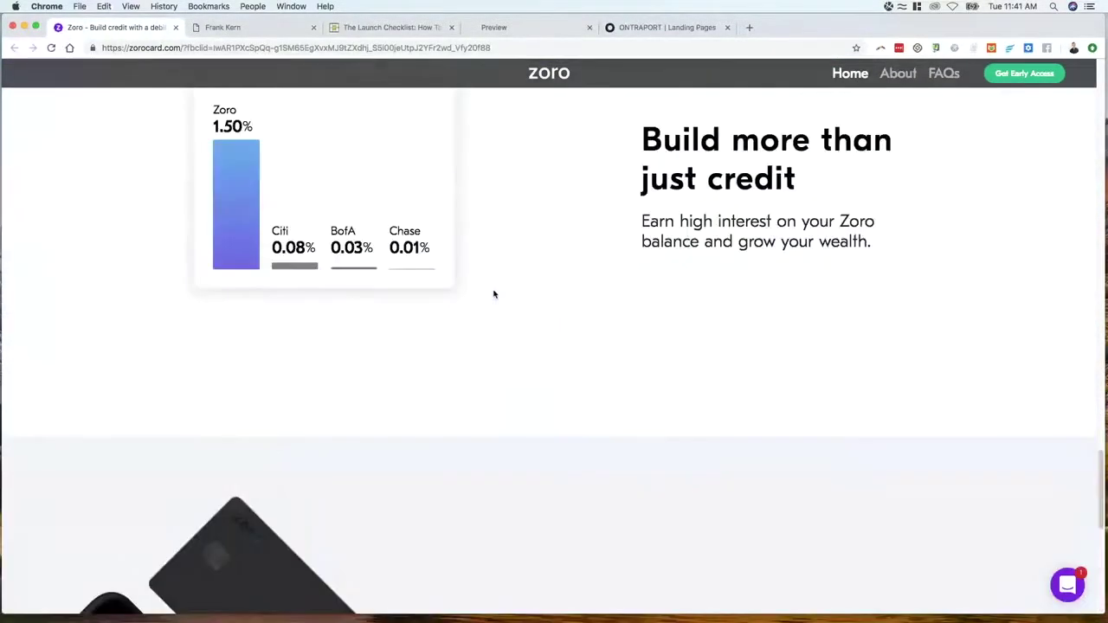
pyautogui.scroll(10, 494, 294)
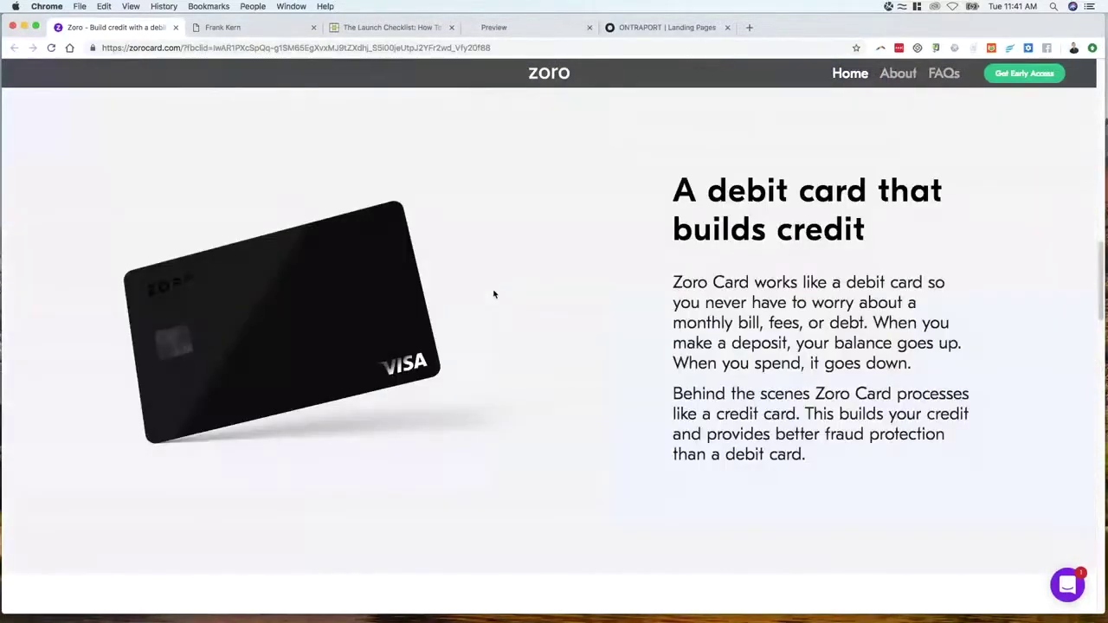
pyautogui.scroll(10, 494, 294)
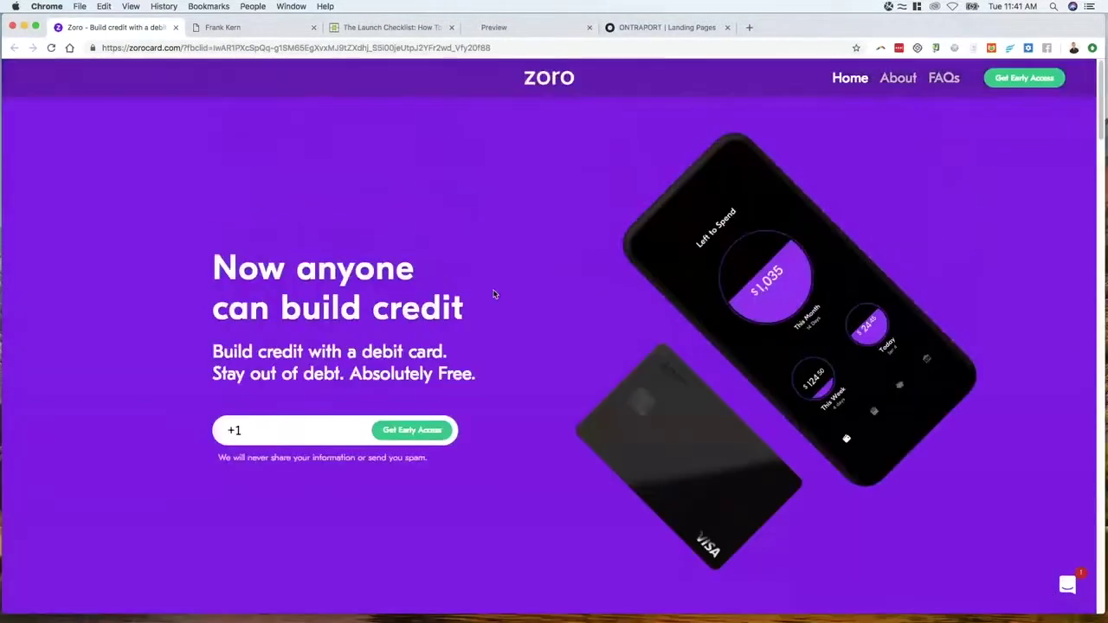
pyautogui.scroll(-3, 508, 292)
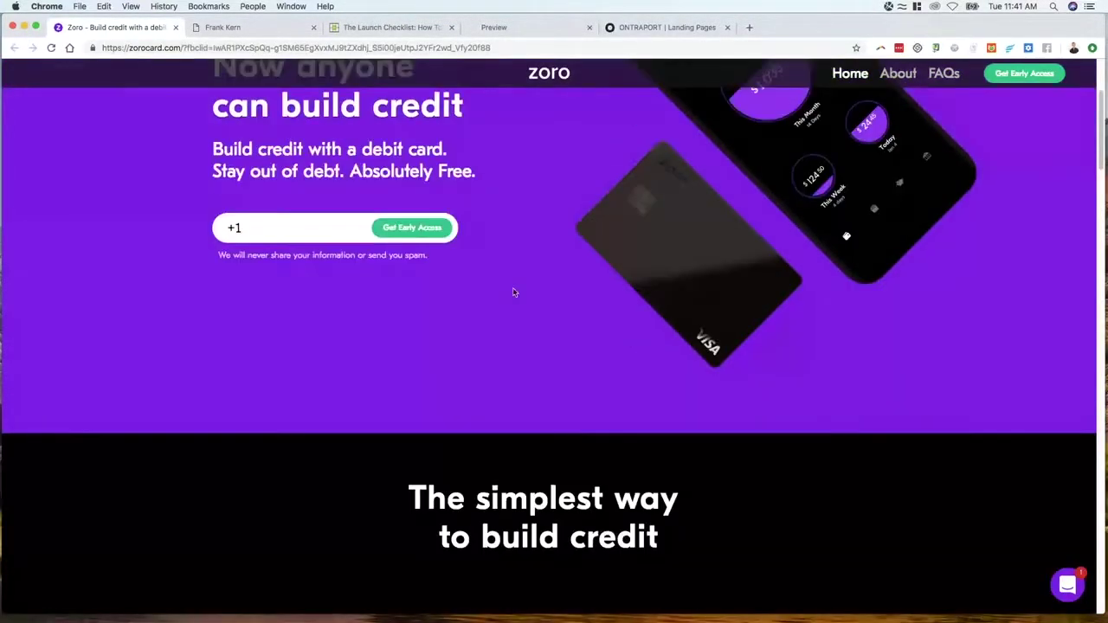
pyautogui.scroll(4, 521, 298)
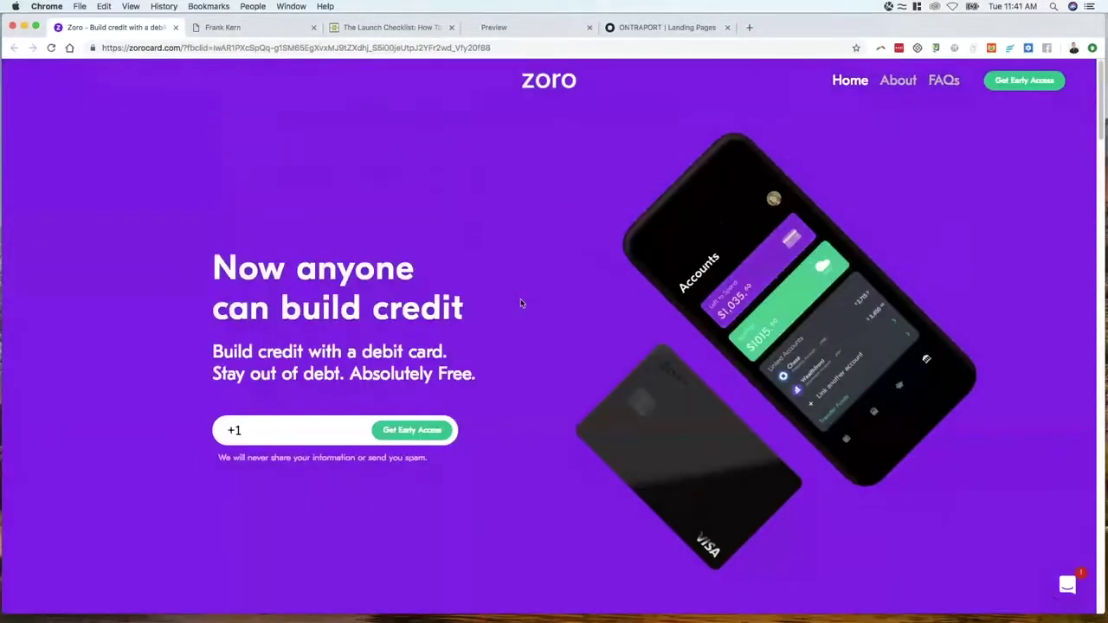
pyautogui.scroll(-1, 522, 303)
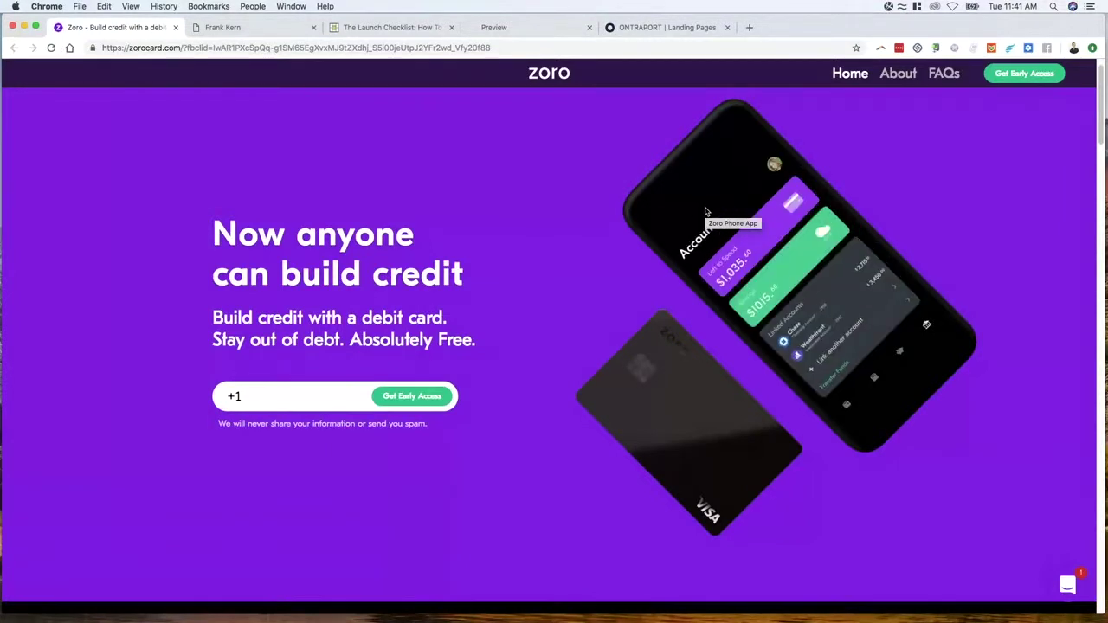
# Open the phone animation video in its own tab, select its file name, then return home
pyautogui.rightClick(707, 211)
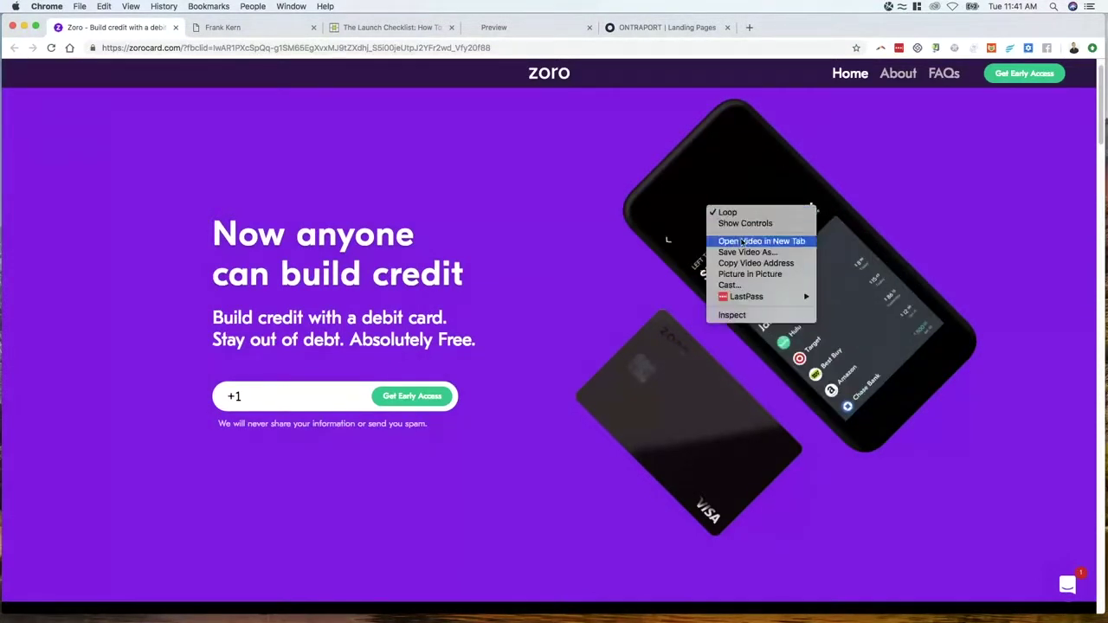
pyautogui.click(684, 137)
pyautogui.click(259, 28)
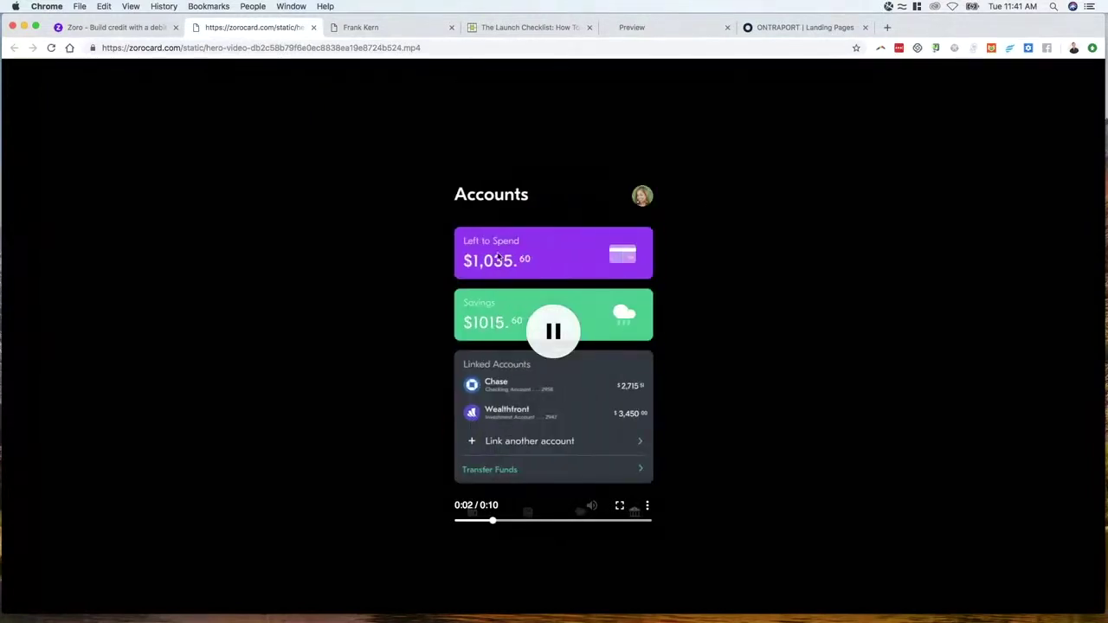
pyautogui.moveTo(421, 48); pyautogui.dragTo(349, 47)
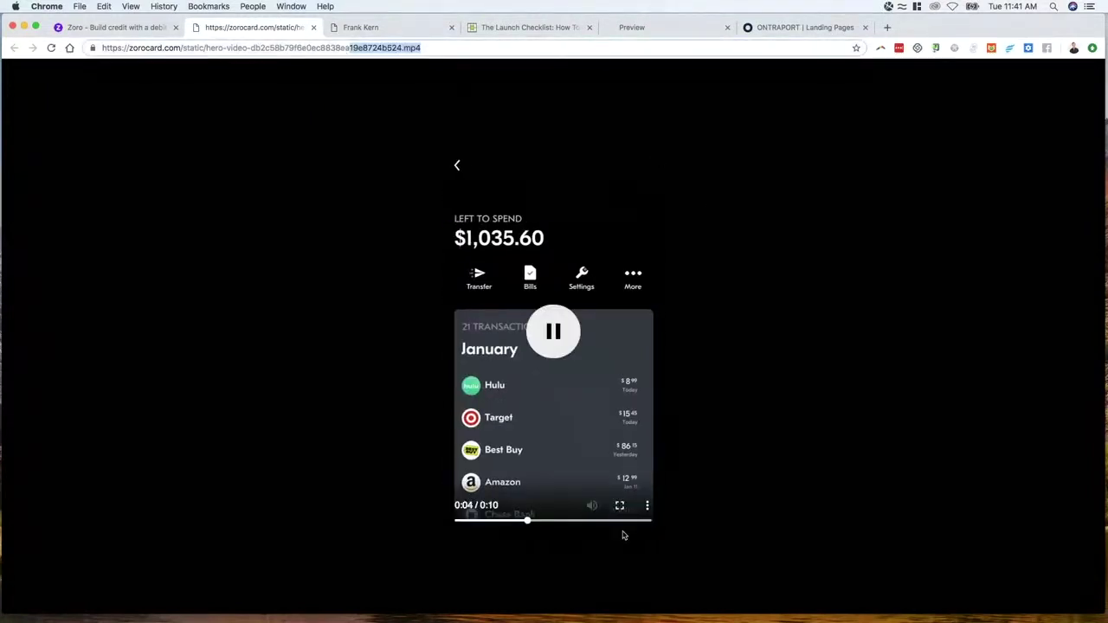
pyautogui.click(117, 27)
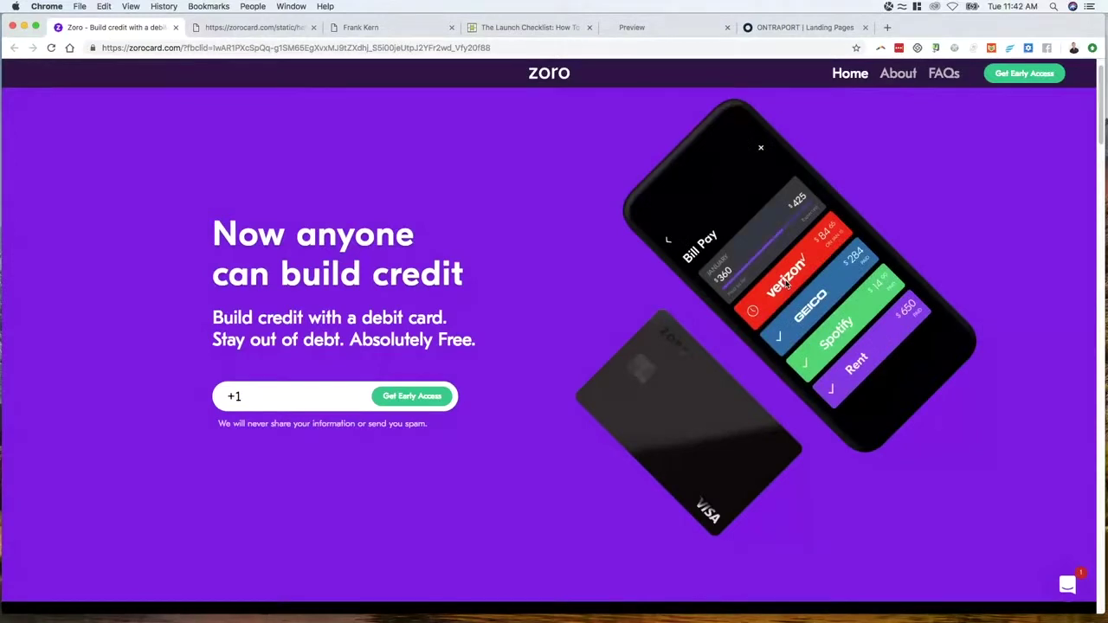
# Flip between the preview and Frank Kern tabs, then start a new tab with 'pmp4 to gif' typed
pyautogui.click(661, 27)
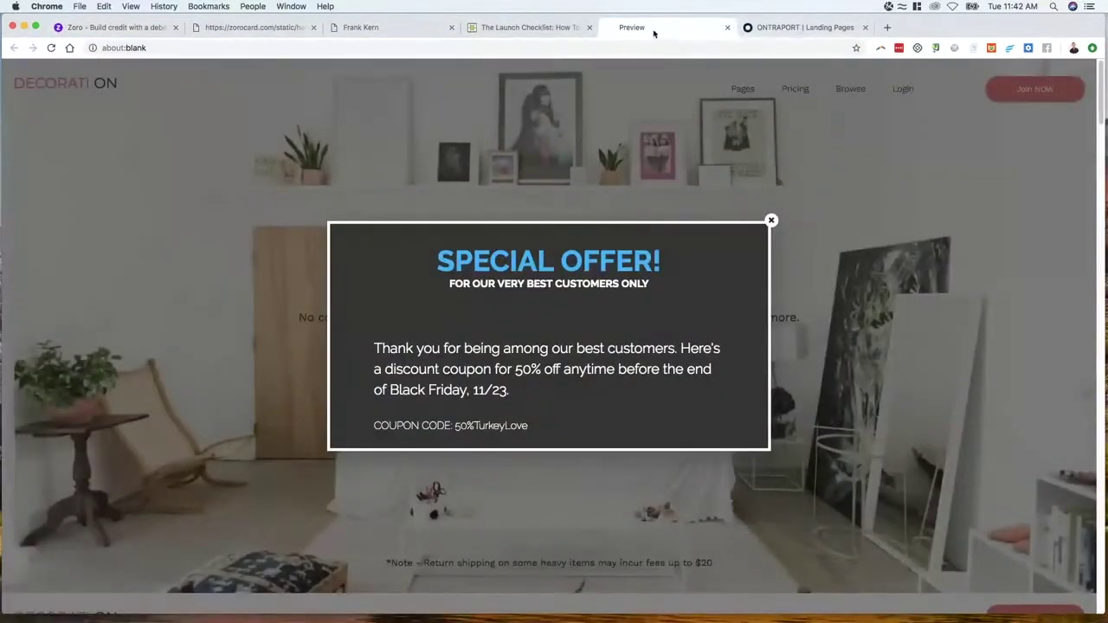
pyautogui.hotkey('ctrl', 'shift', 'Tab')
pyautogui.hotkey('ctrl', 'shift', 'Tab')
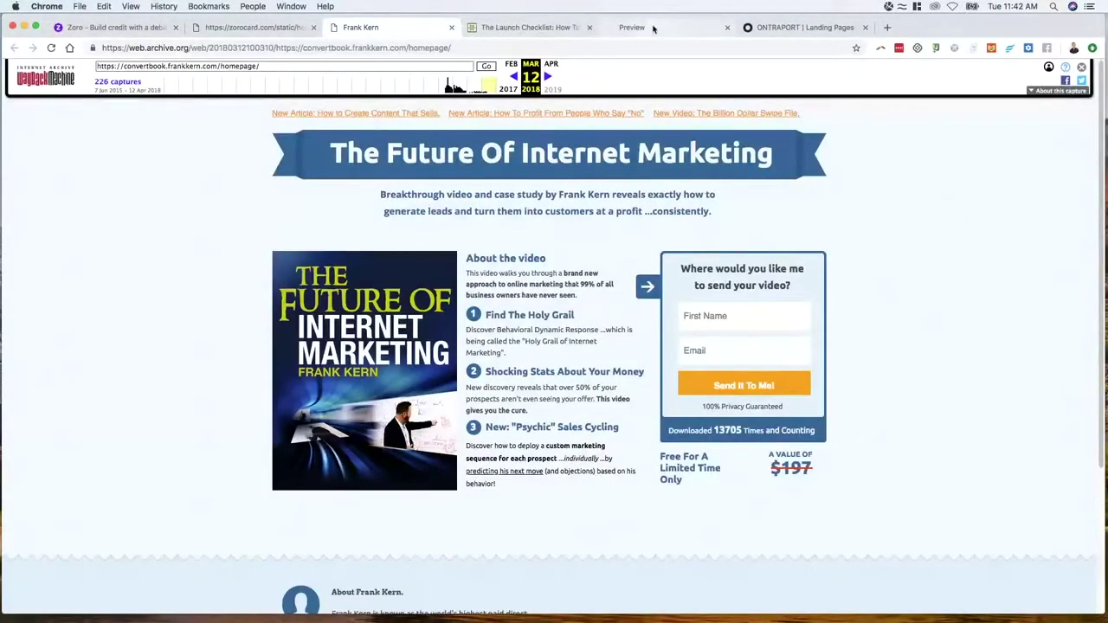
pyautogui.click(654, 28)
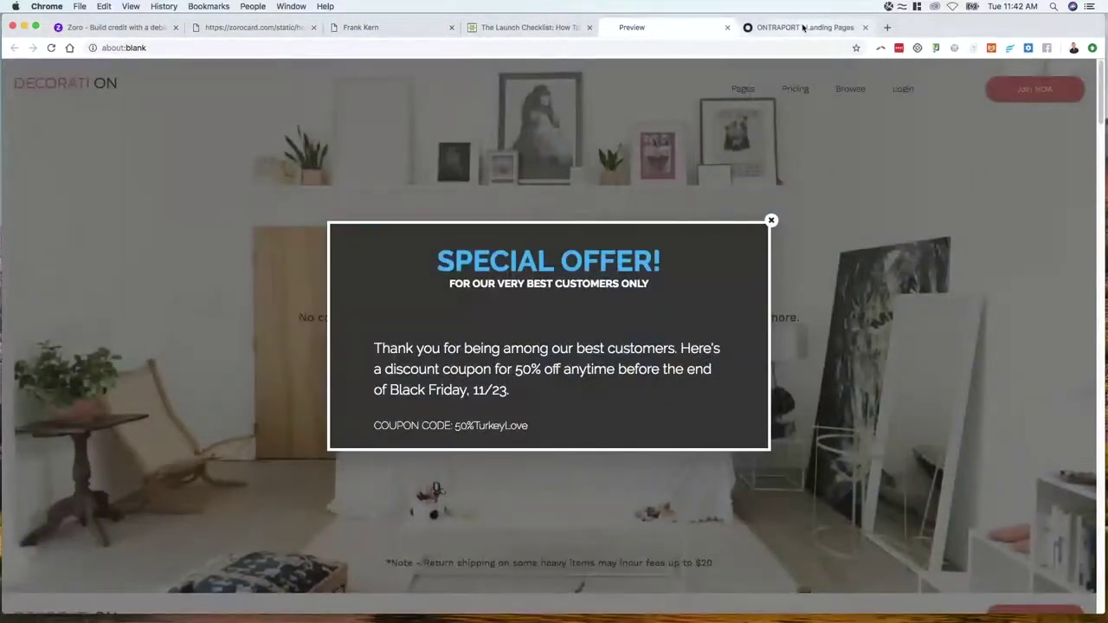
pyautogui.click(805, 28)
pyautogui.press('super+t')
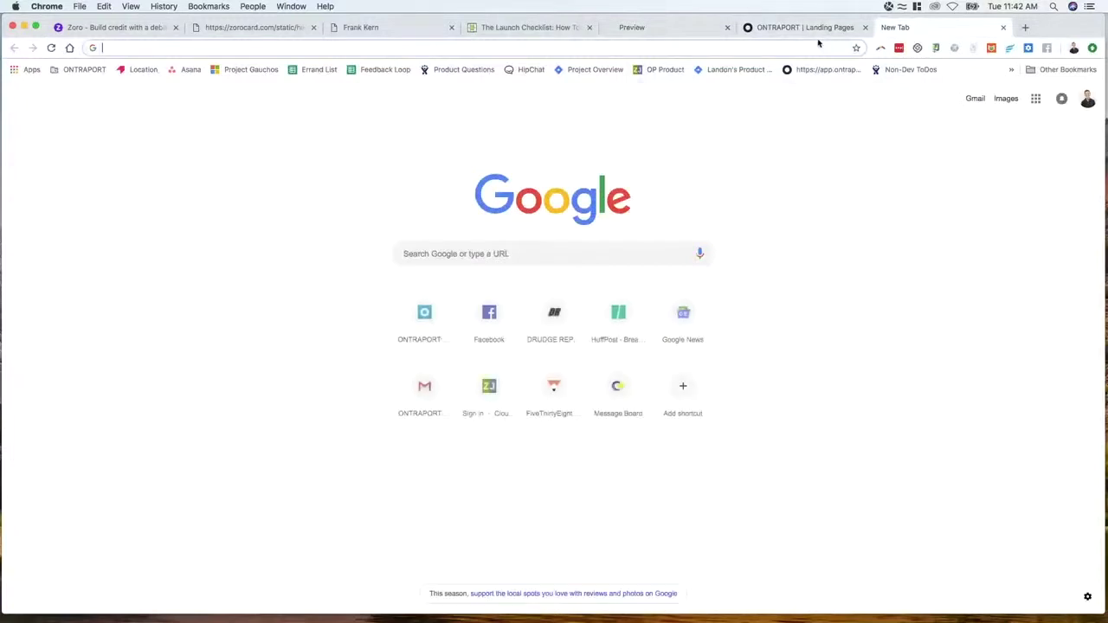
pyautogui.write('pmp4 to gif')
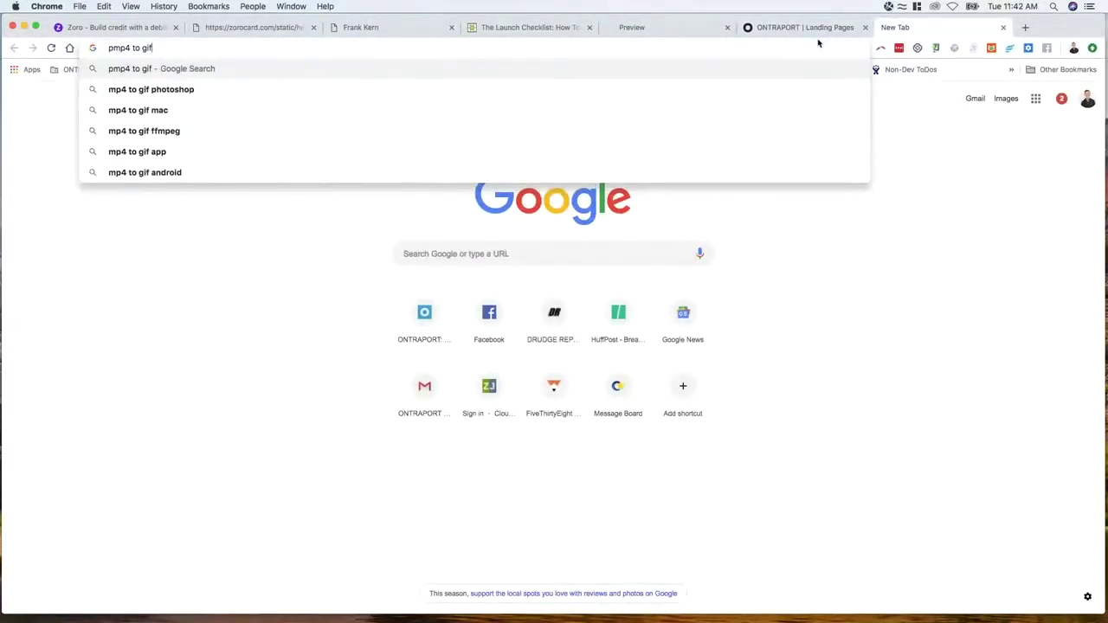
# Search Google for 'mp4 to gif', removing the stray leading 'p' from the query
pyautogui.press('Return')
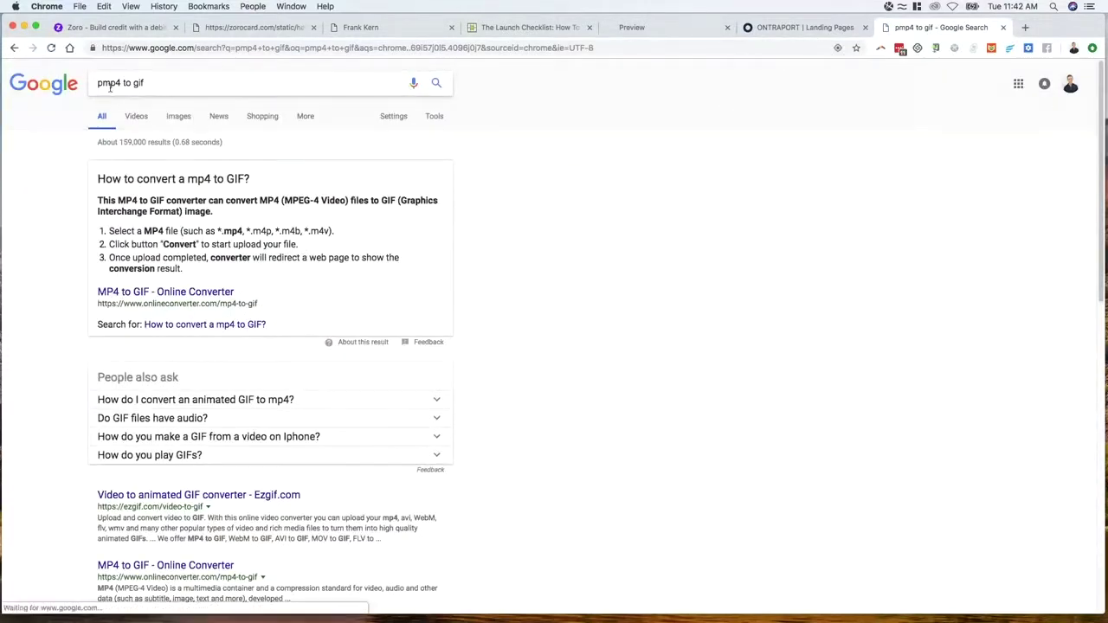
pyautogui.click(96, 82)
pyautogui.press('Delete')
pyautogui.press('Return')
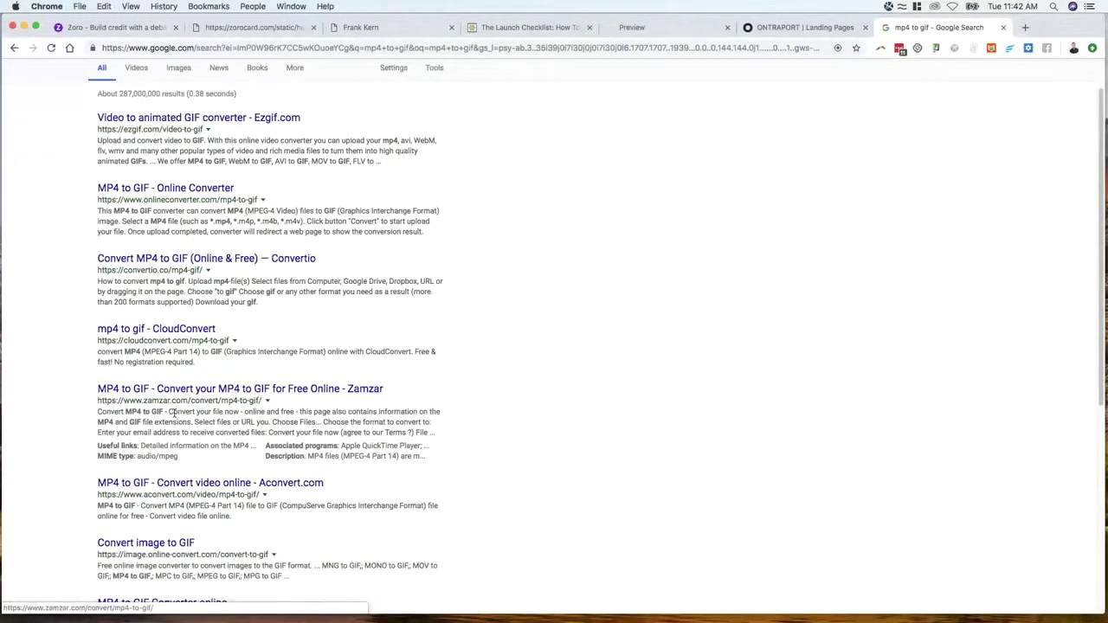
pyautogui.scroll(-3, 180, 442)
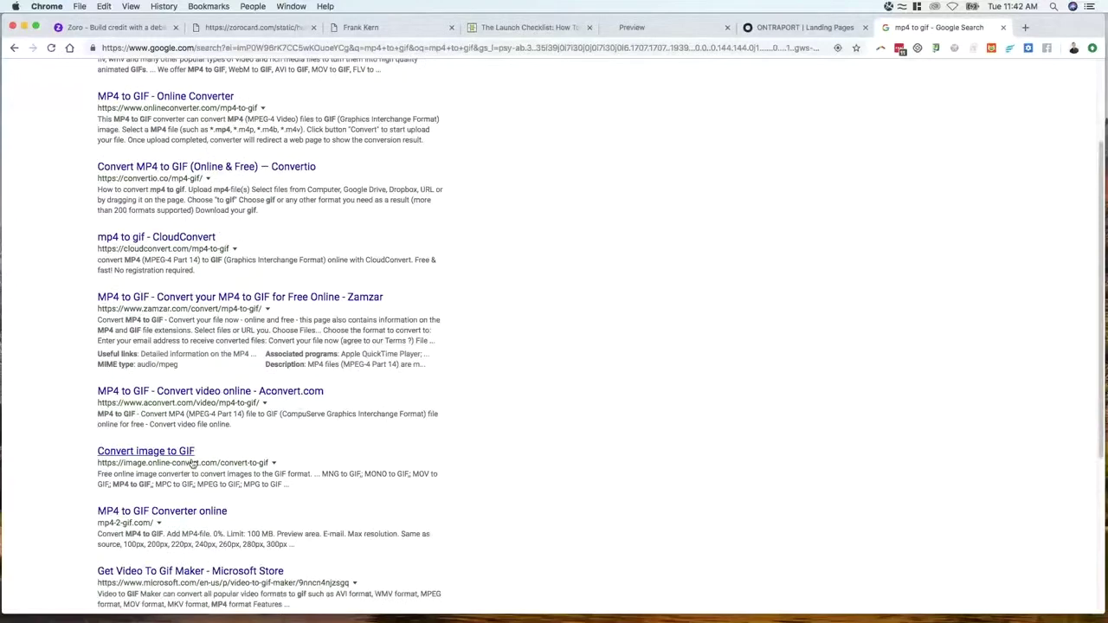
pyautogui.scroll(-1, 192, 464)
pyautogui.scroll(5, 227, 456)
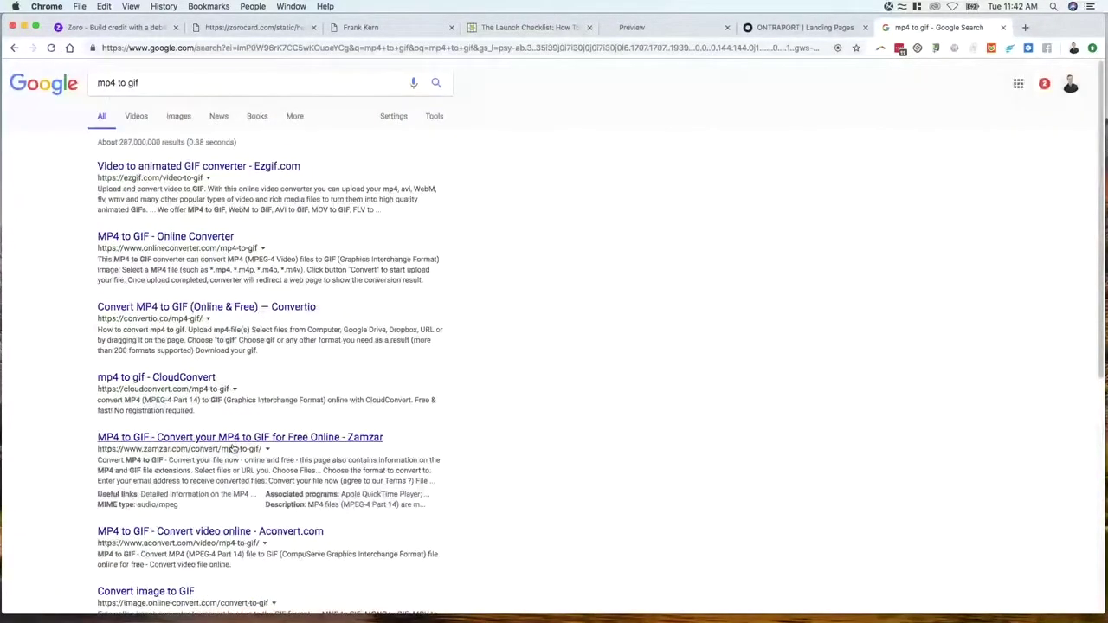
# Cycle through the open tabs back to the one playing the Zoro video
pyautogui.click(805, 27)
pyautogui.click(939, 27)
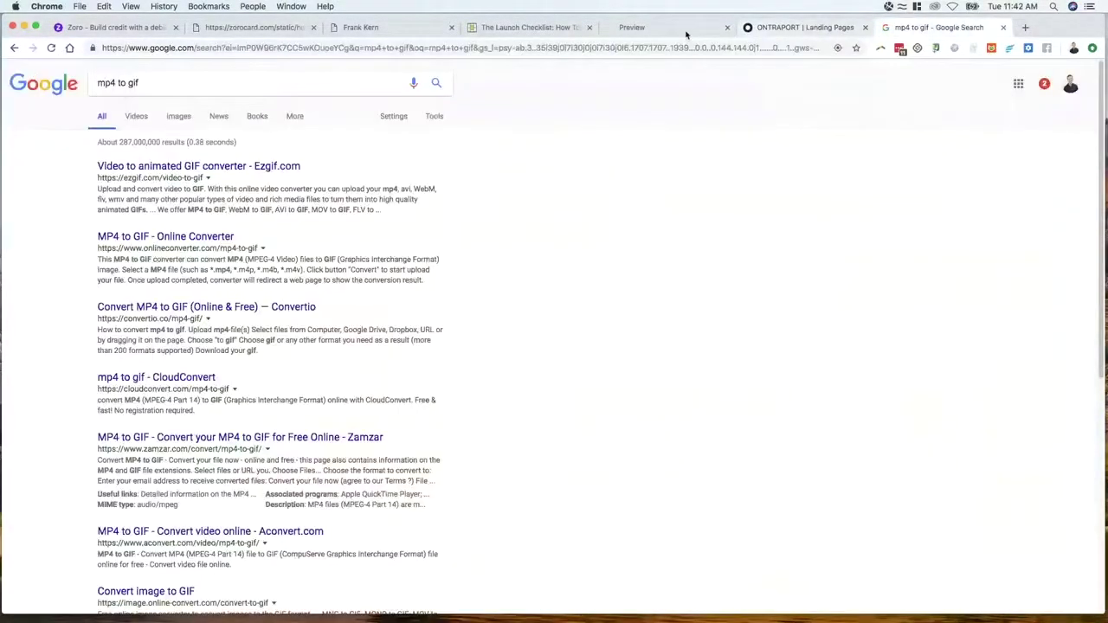
pyautogui.click(684, 31)
pyautogui.click(530, 28)
pyautogui.click(390, 27)
pyautogui.click(232, 28)
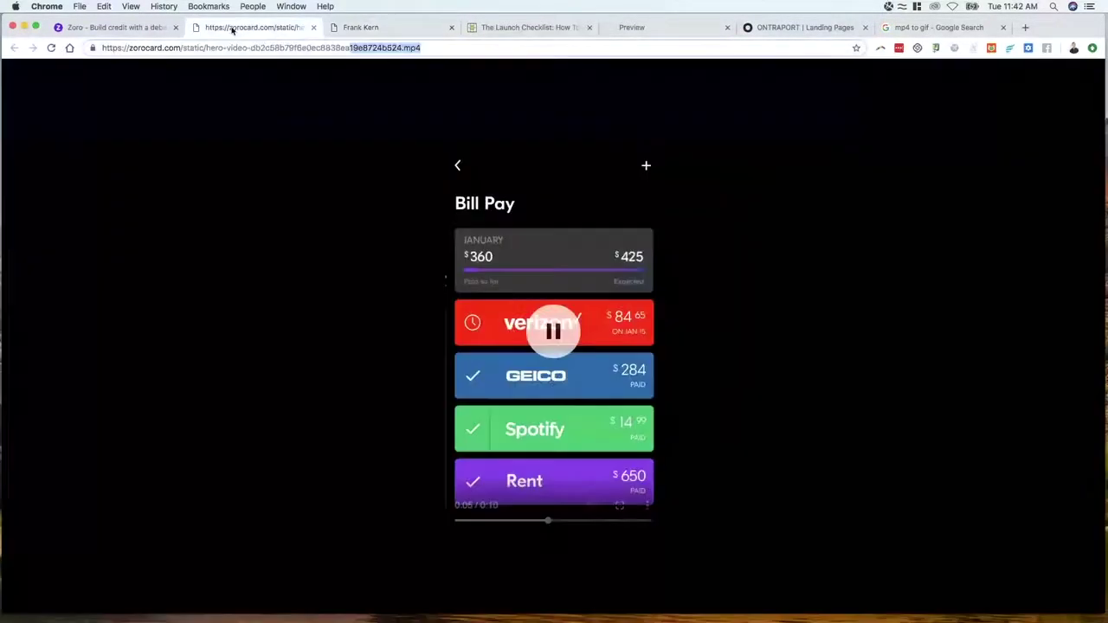
# Bring up the Zoro homepage, scroll its top sections and try the credit-score slider
pyautogui.click(131, 6)
pyautogui.click(83, 30)
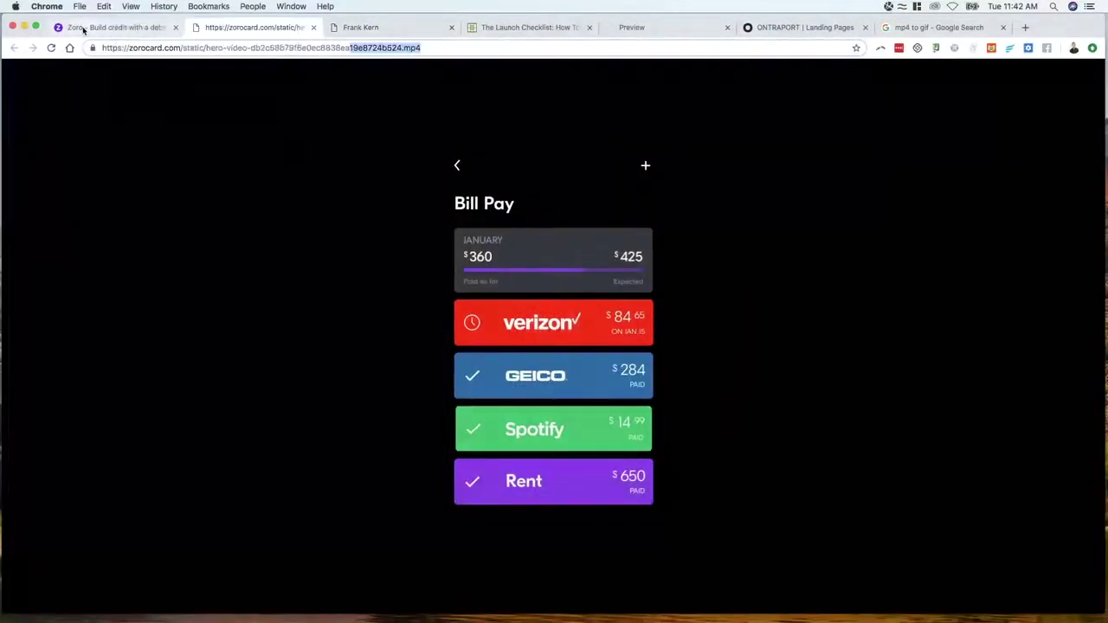
pyautogui.click(83, 29)
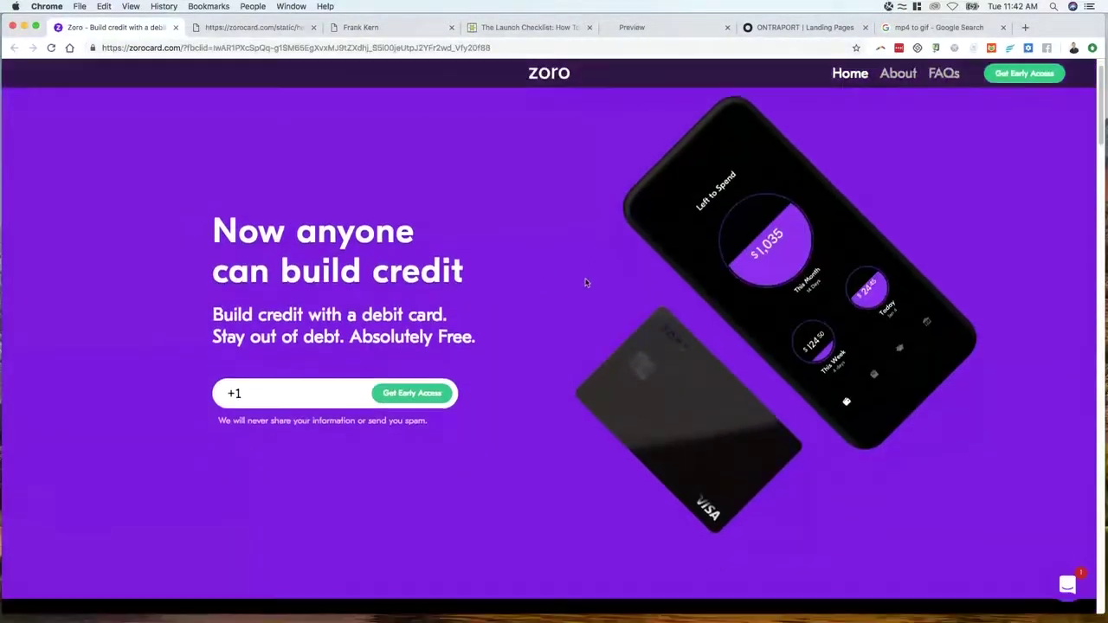
pyautogui.scroll(-3, 585, 283)
pyautogui.scroll(3, 510, 306)
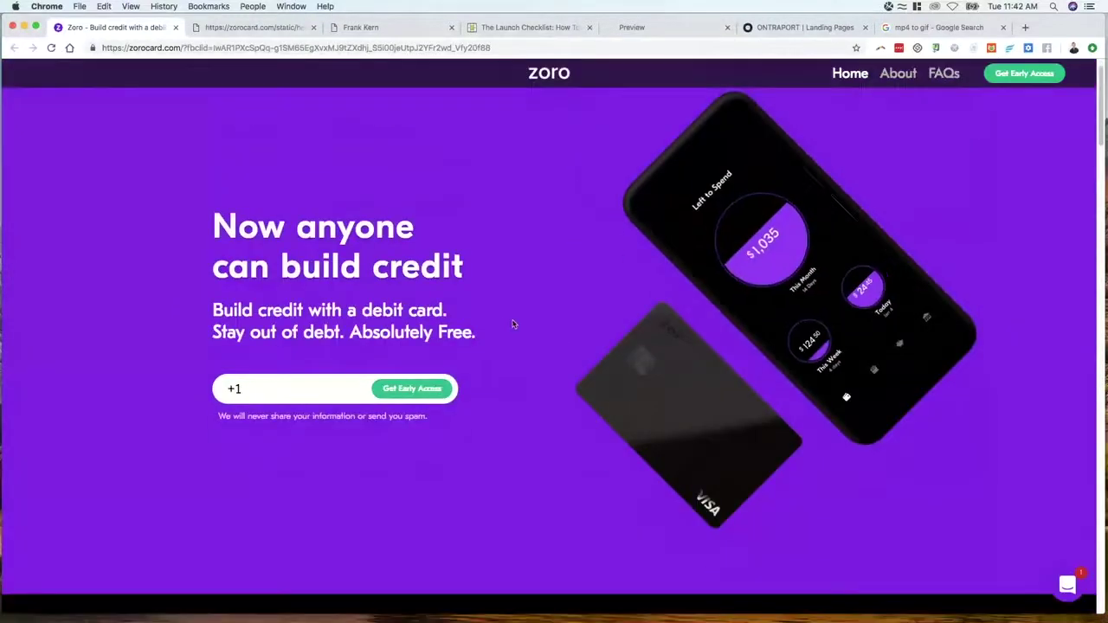
pyautogui.scroll(-5, 513, 324)
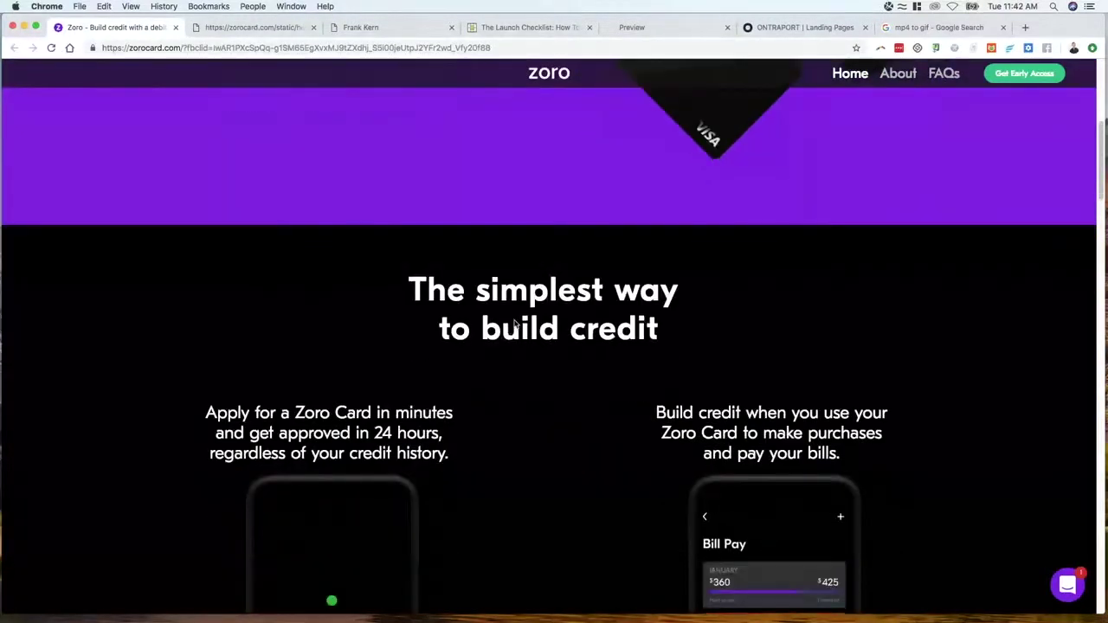
pyautogui.scroll(-10, 514, 324)
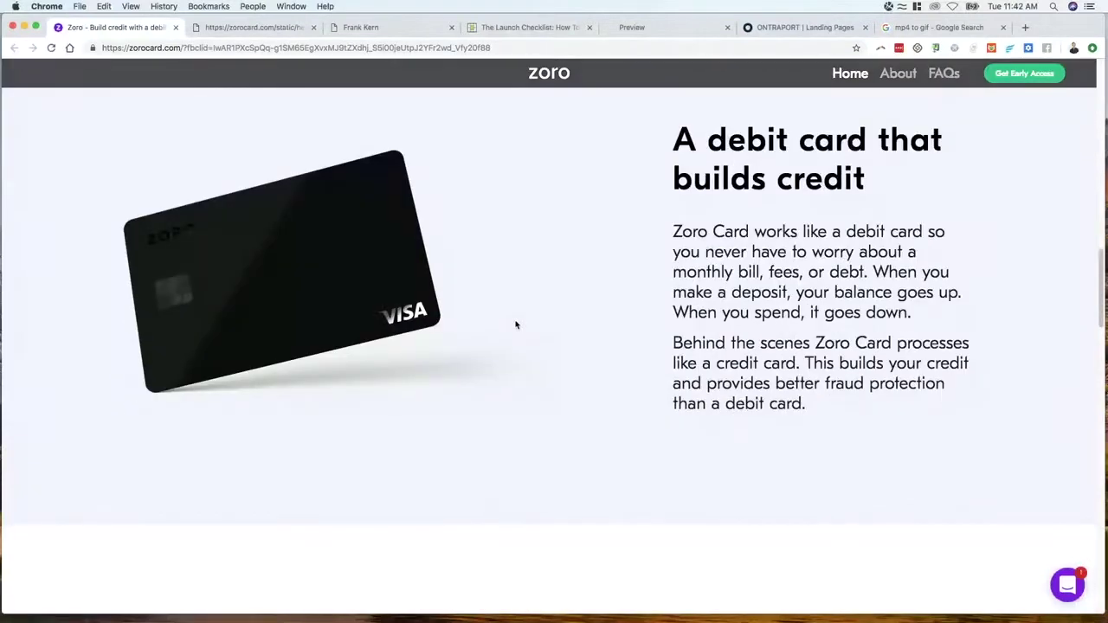
pyautogui.scroll(-6, 515, 327)
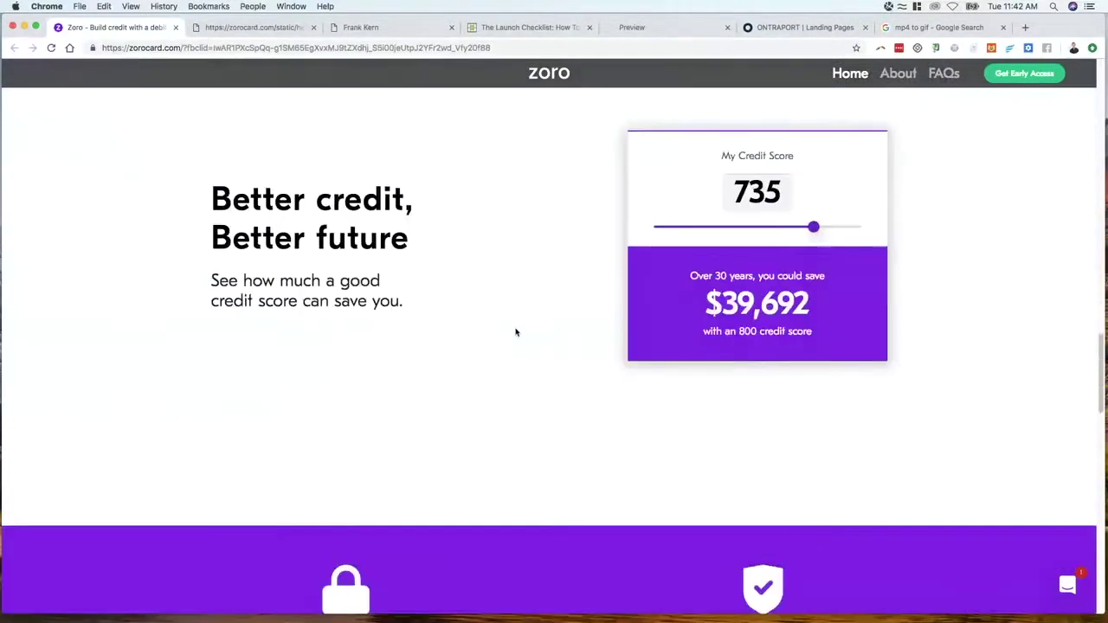
pyautogui.scroll(3, 516, 333)
pyautogui.moveTo(813, 451)
pyautogui.mouseDown()
pyautogui.moveTo(653, 451)
pyautogui.moveTo(849, 451)
pyautogui.moveTo(668, 451)
pyautogui.moveTo(817, 452)
pyautogui.moveTo(735, 451)
pyautogui.moveTo(792, 451)
pyautogui.mouseUp()
# Scroll through the rest of the Zoro homepage, then close the Zoro video tab
pyautogui.scroll(-2, 625, 357)
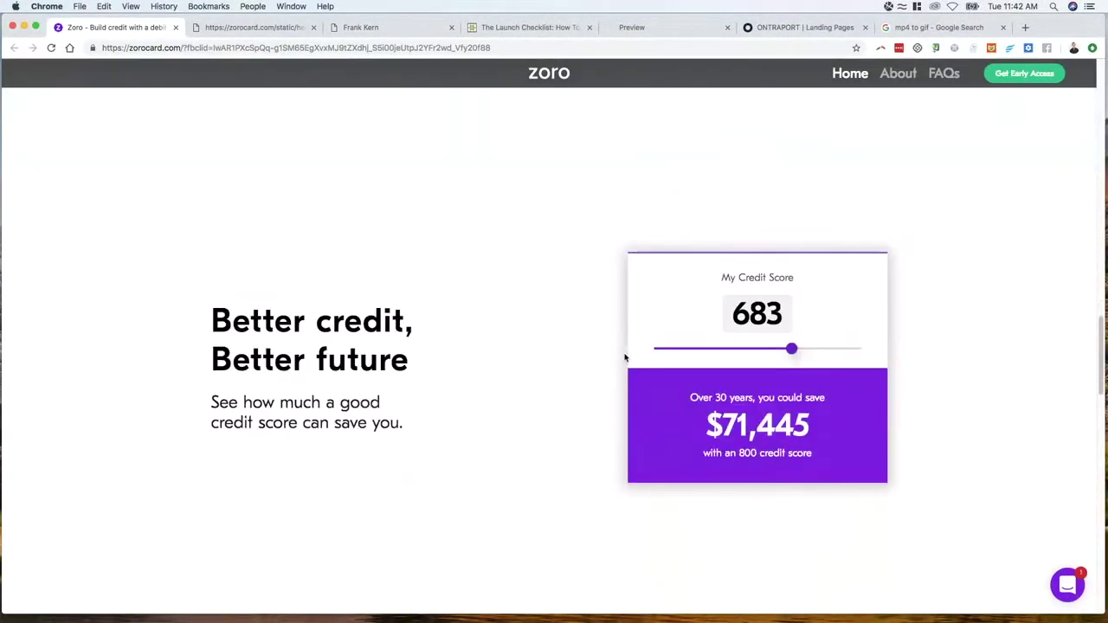
pyautogui.scroll(-2, 625, 357)
pyautogui.scroll(-12, 760, 281)
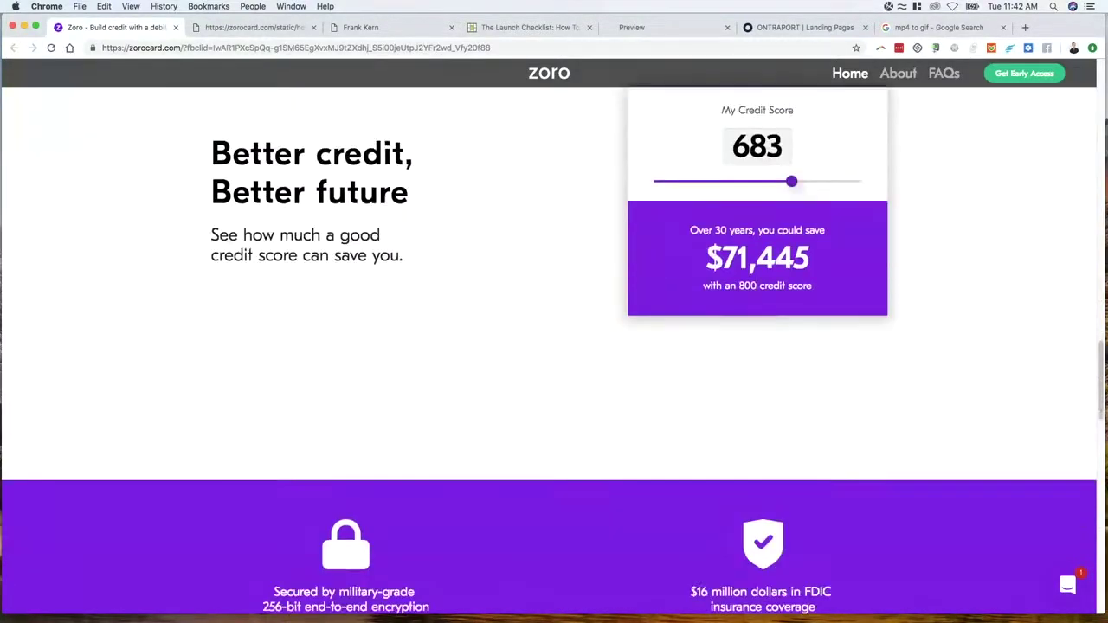
pyautogui.scroll(-3, 394, 390)
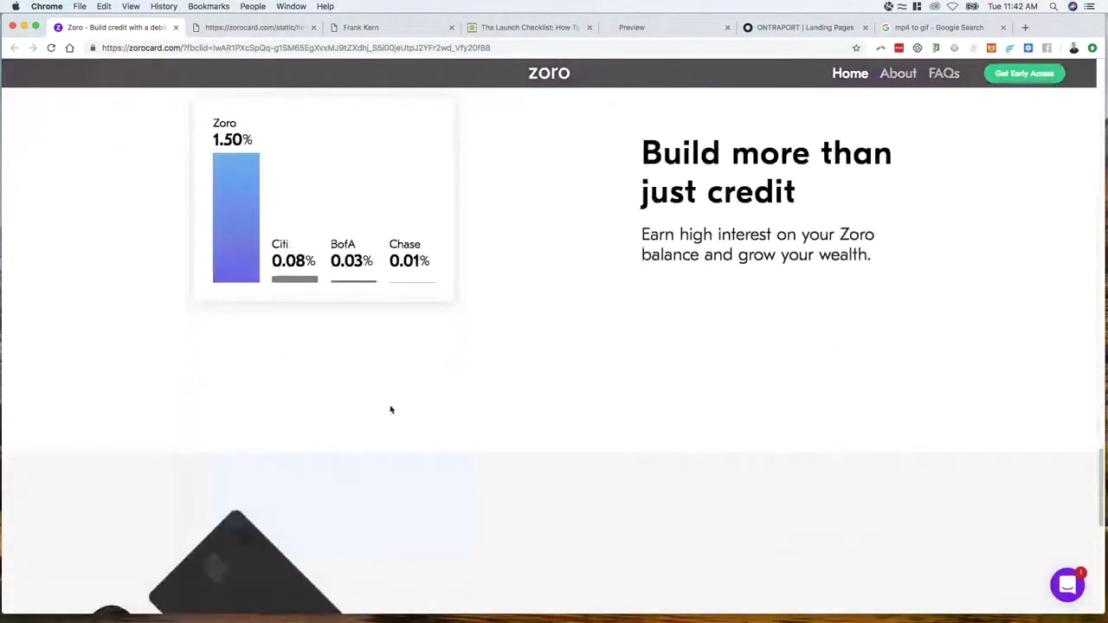
pyautogui.scroll(-6, 660, 329)
pyautogui.scroll(-1, 658, 368)
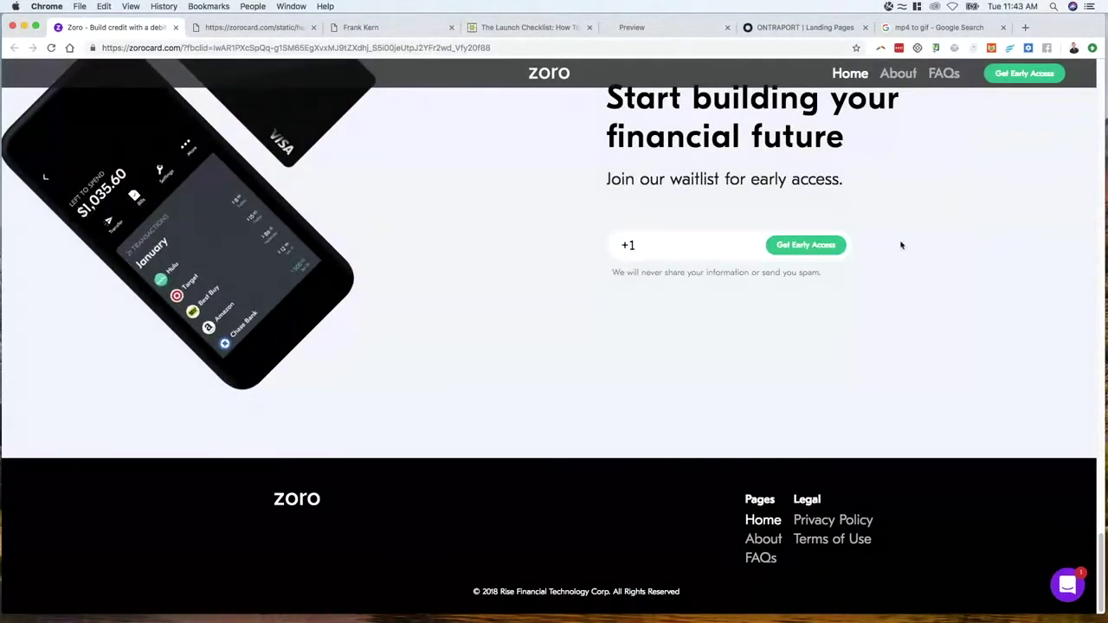
pyautogui.scroll(20, 491, 297)
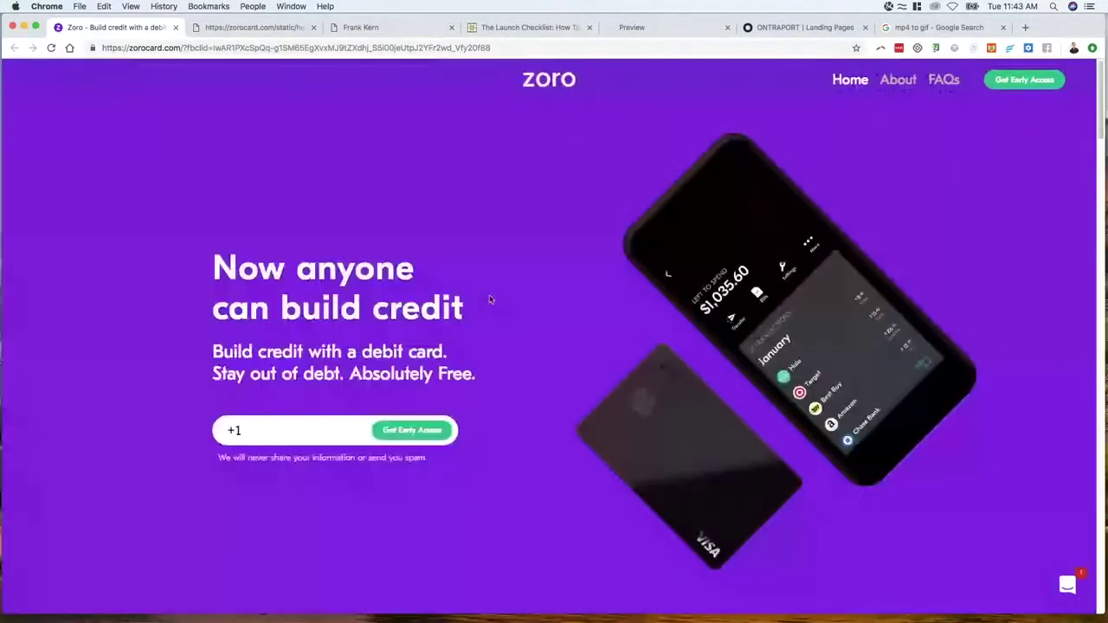
pyautogui.scroll(-2, 500, 238)
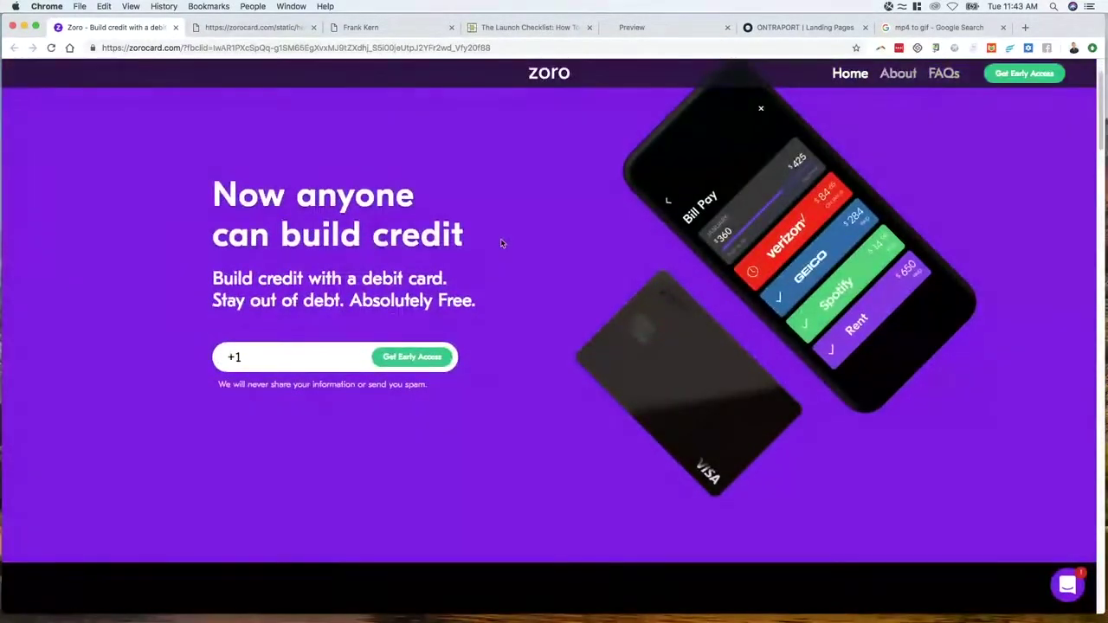
pyautogui.scroll(2, 511, 243)
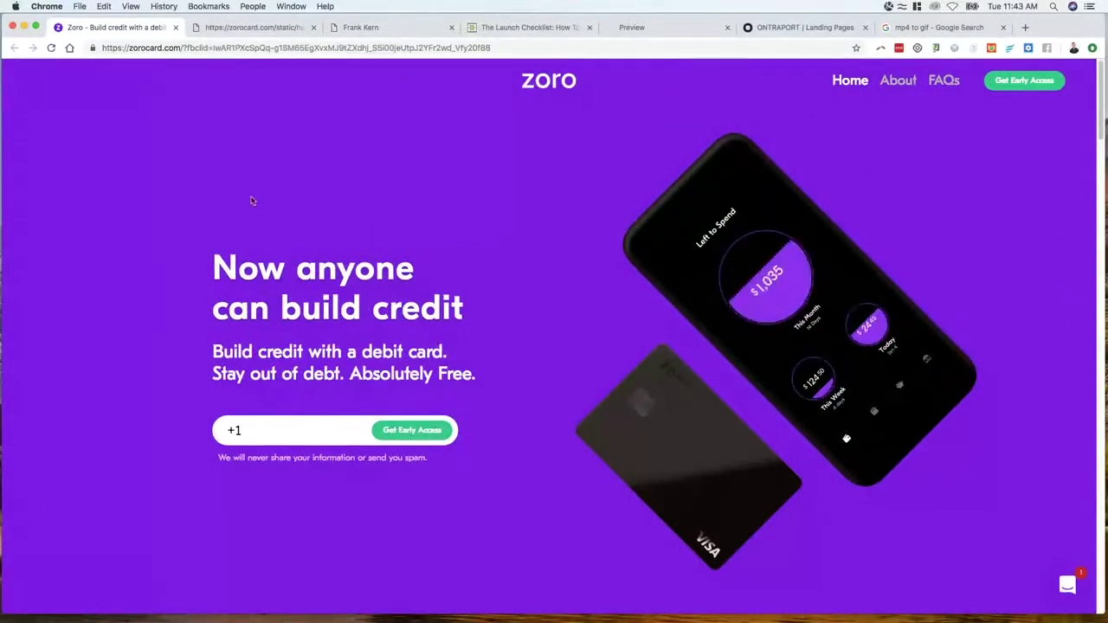
pyautogui.scroll(-5, 424, 245)
pyautogui.scroll(-7, 424, 245)
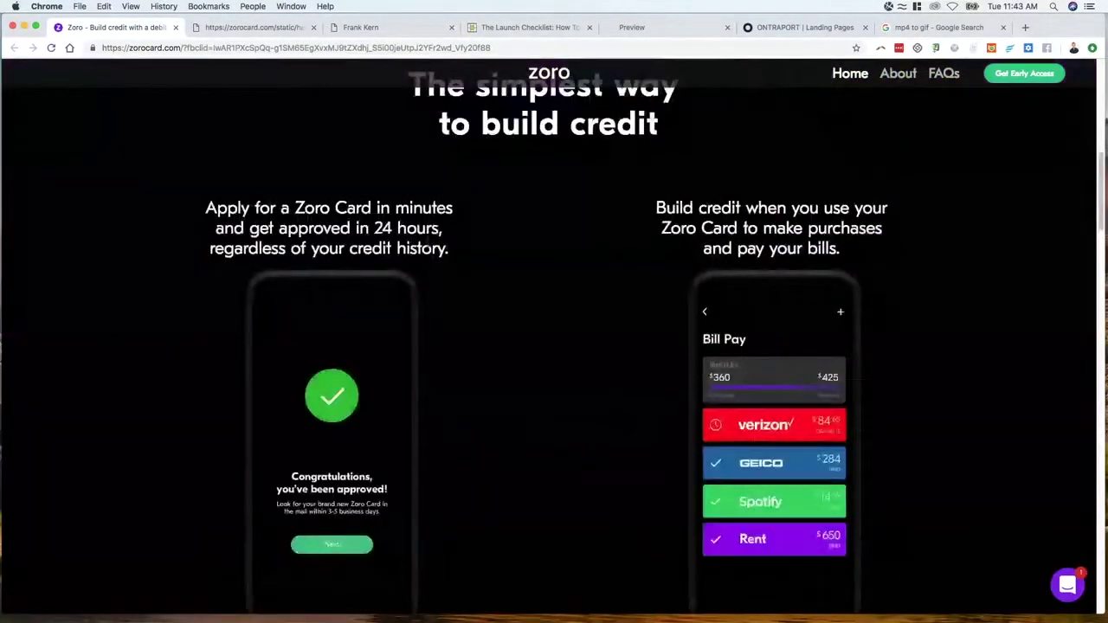
pyautogui.scroll(12, 424, 245)
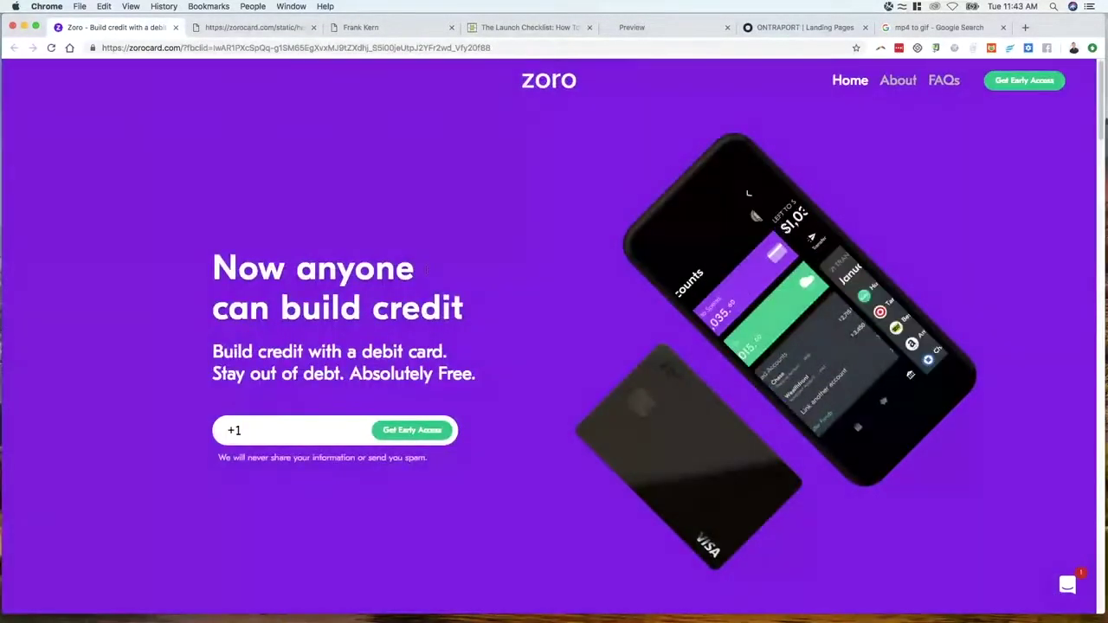
pyautogui.scroll(-10, 749, 193)
pyautogui.scroll(-3, 537, 314)
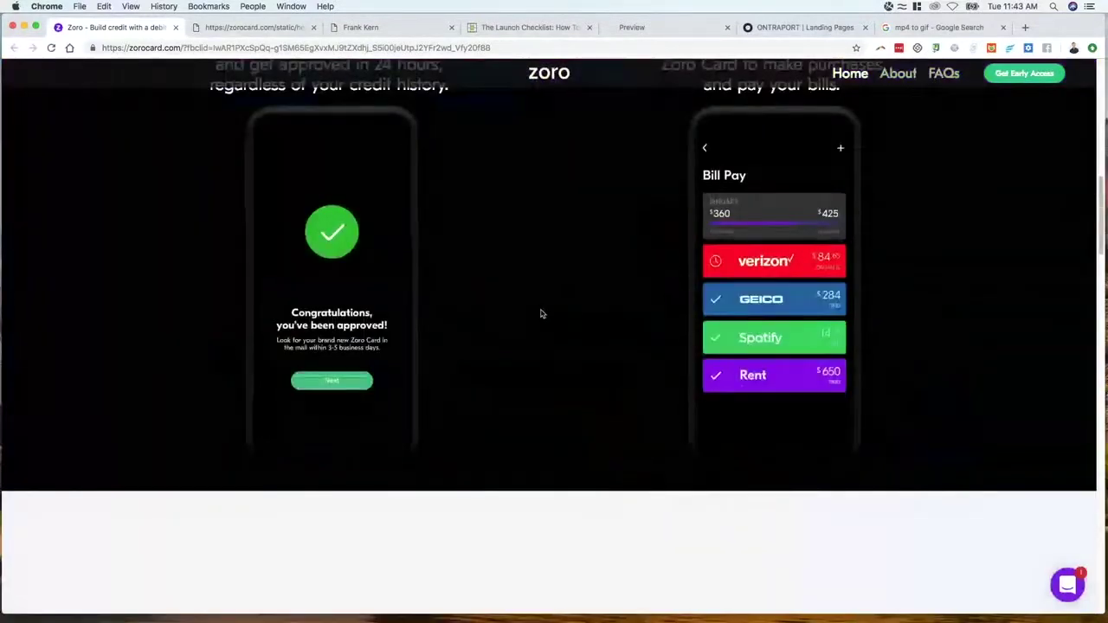
pyautogui.scroll(-10, 542, 315)
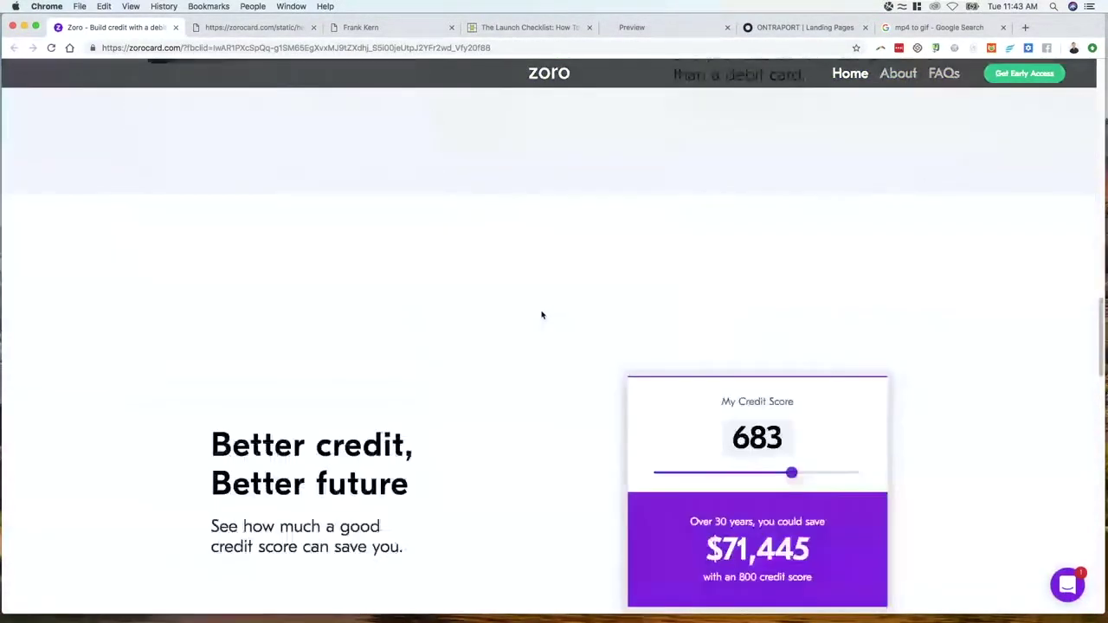
pyautogui.scroll(-8, 542, 315)
pyautogui.scroll(-5, 502, 248)
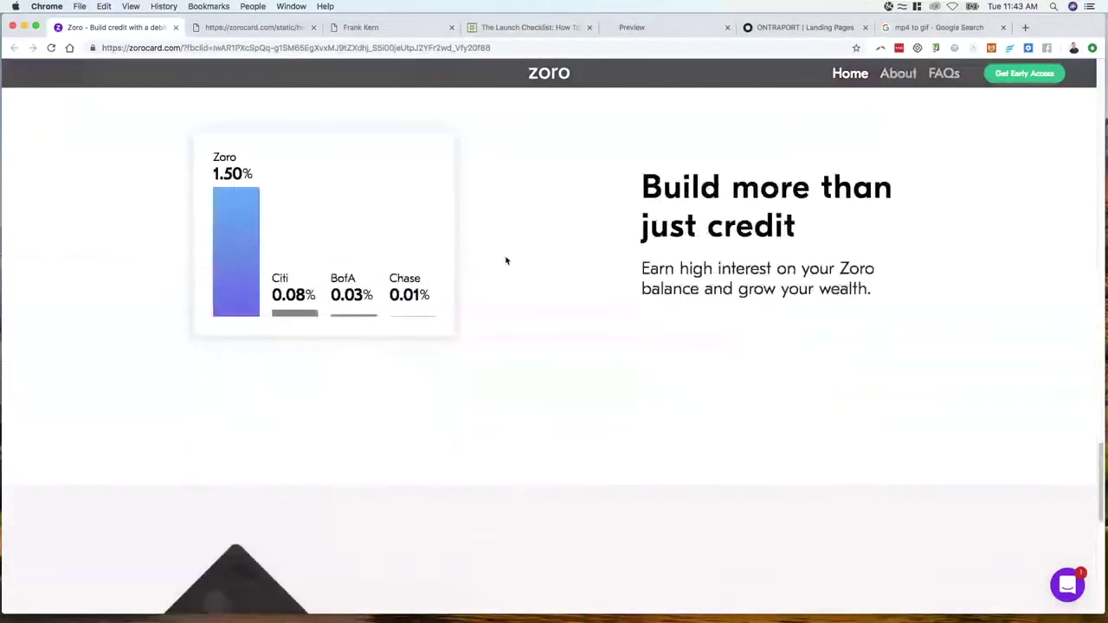
pyautogui.scroll(2, 506, 259)
pyautogui.scroll(-4, 507, 259)
pyautogui.scroll(15, 505, 254)
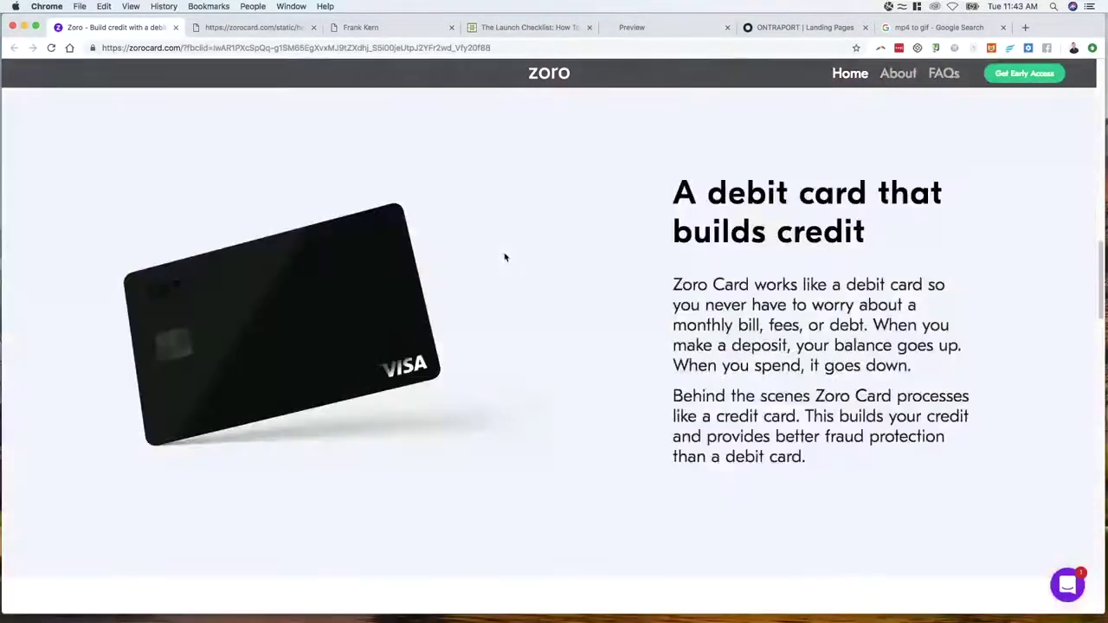
pyautogui.hotkey('ctrl', 'Tab')
pyautogui.click(313, 27)
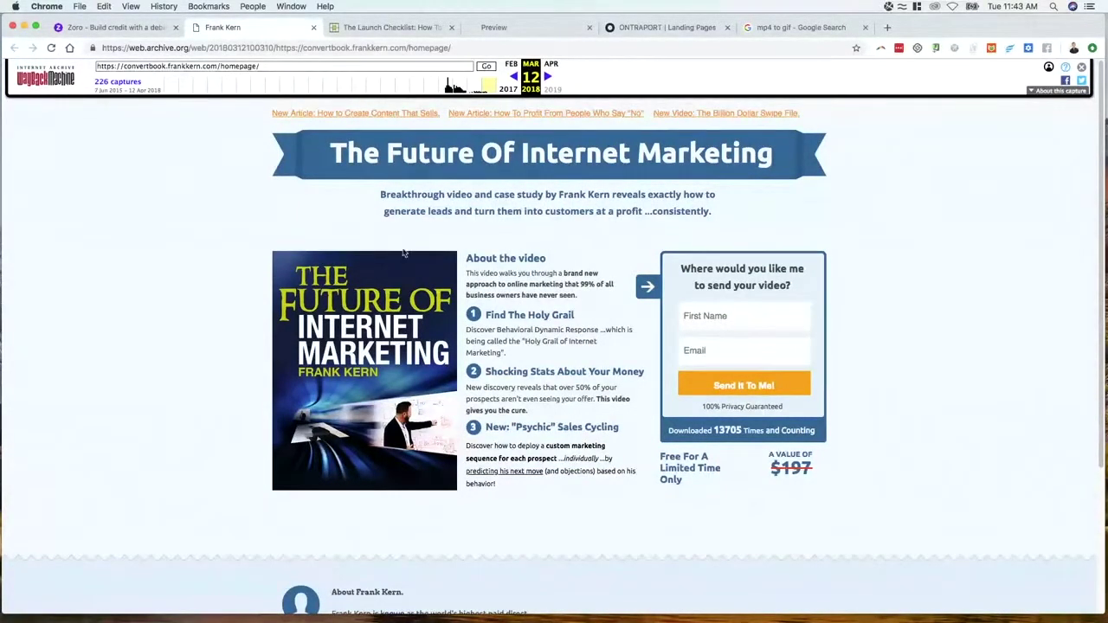
pyautogui.scroll(-5, 404, 253)
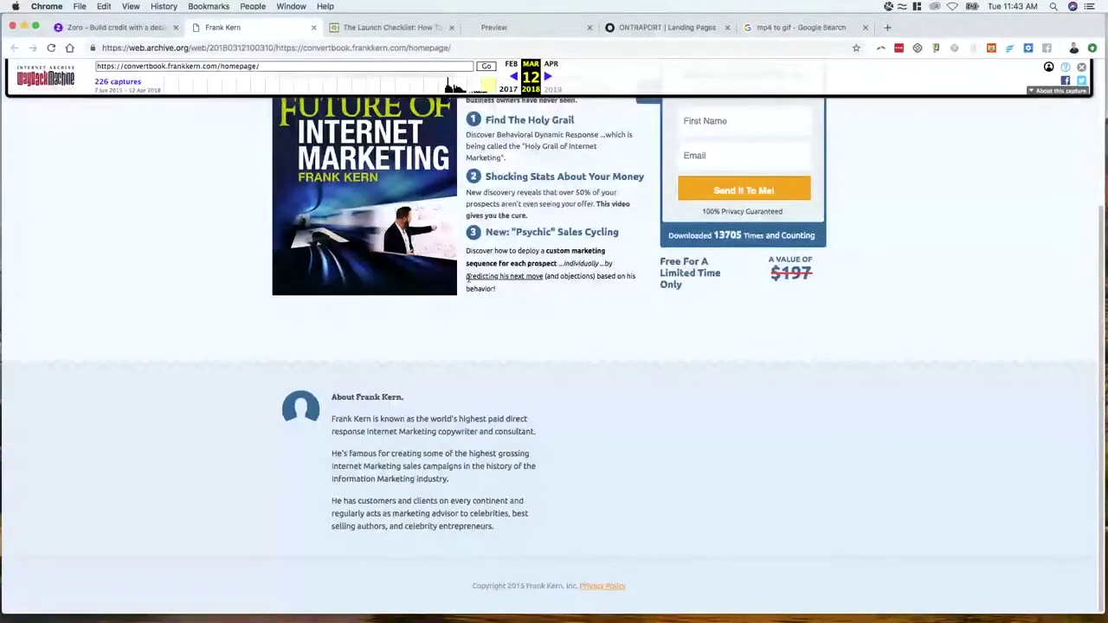
pyautogui.scroll(5, 537, 305)
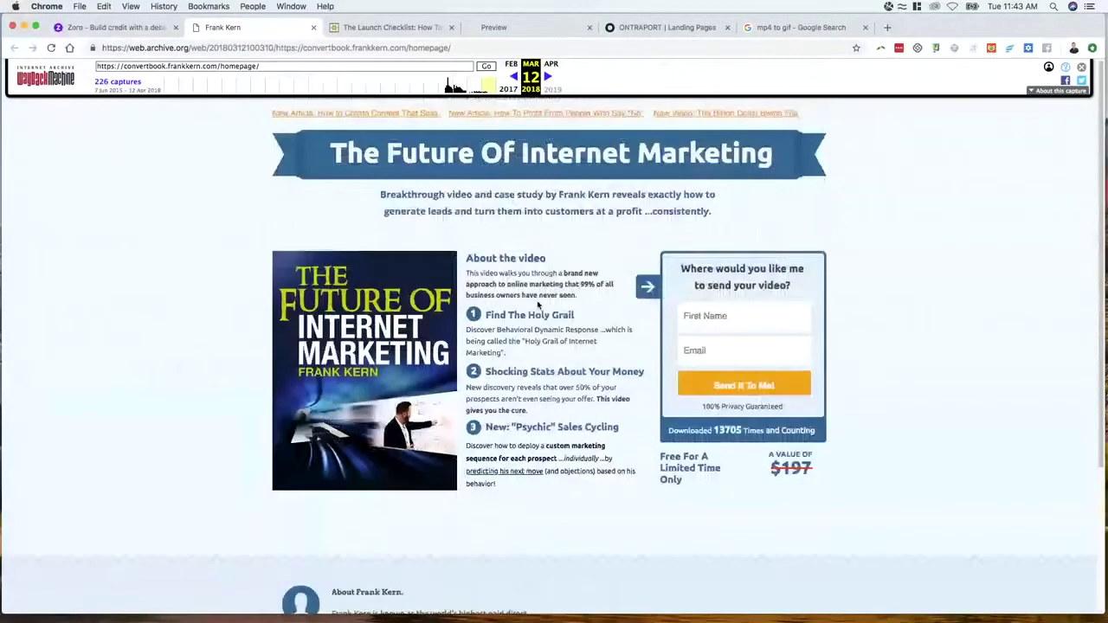
pyautogui.moveTo(466, 258); pyautogui.dragTo(873, 374)
pyautogui.click(885, 367)
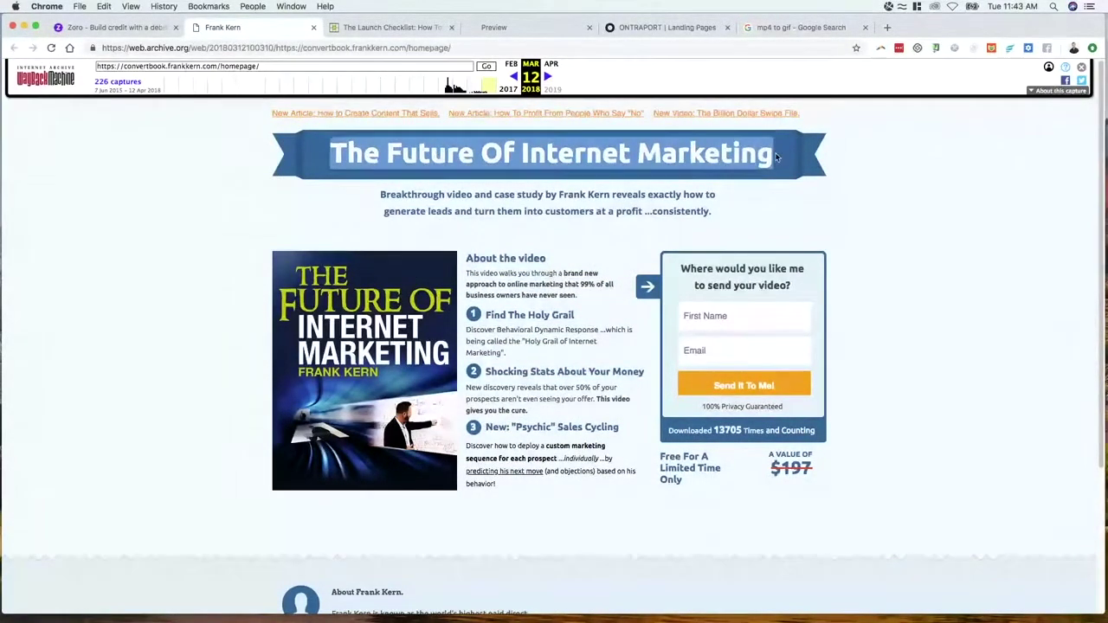
pyautogui.moveTo(327, 154); pyautogui.dragTo(773, 156)
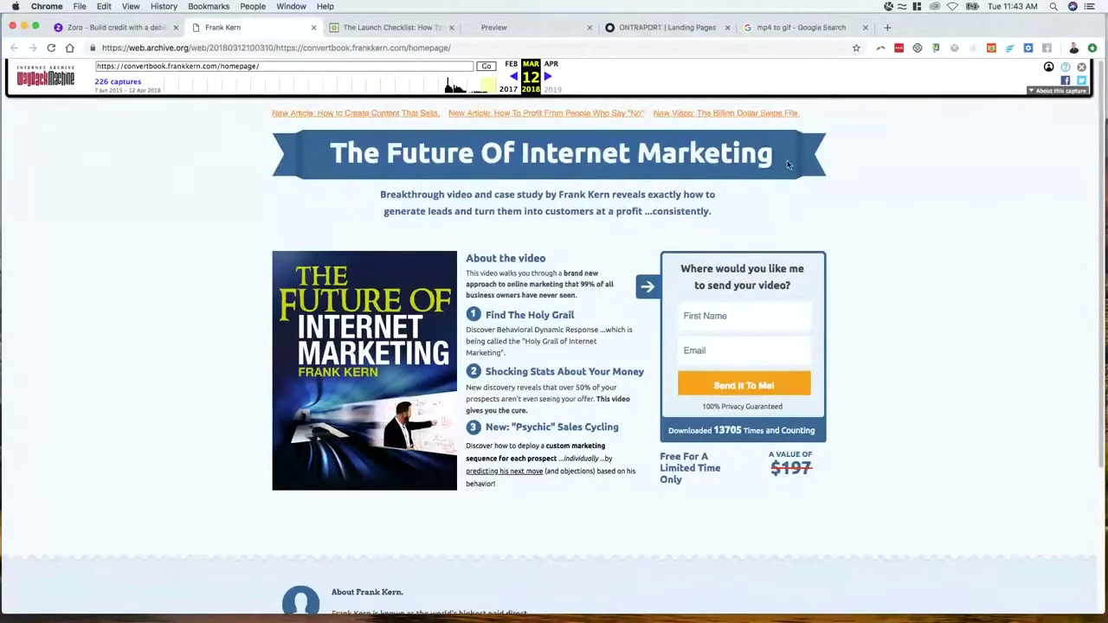
pyautogui.moveTo(505, 154); pyautogui.dragTo(659, 154)
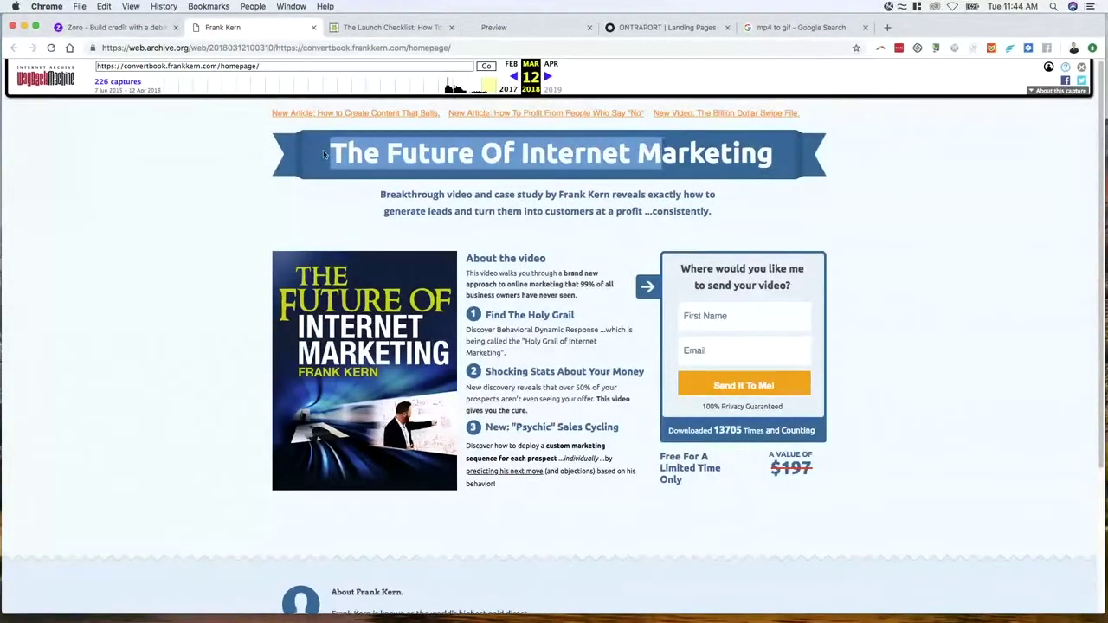
pyautogui.click(289, 152)
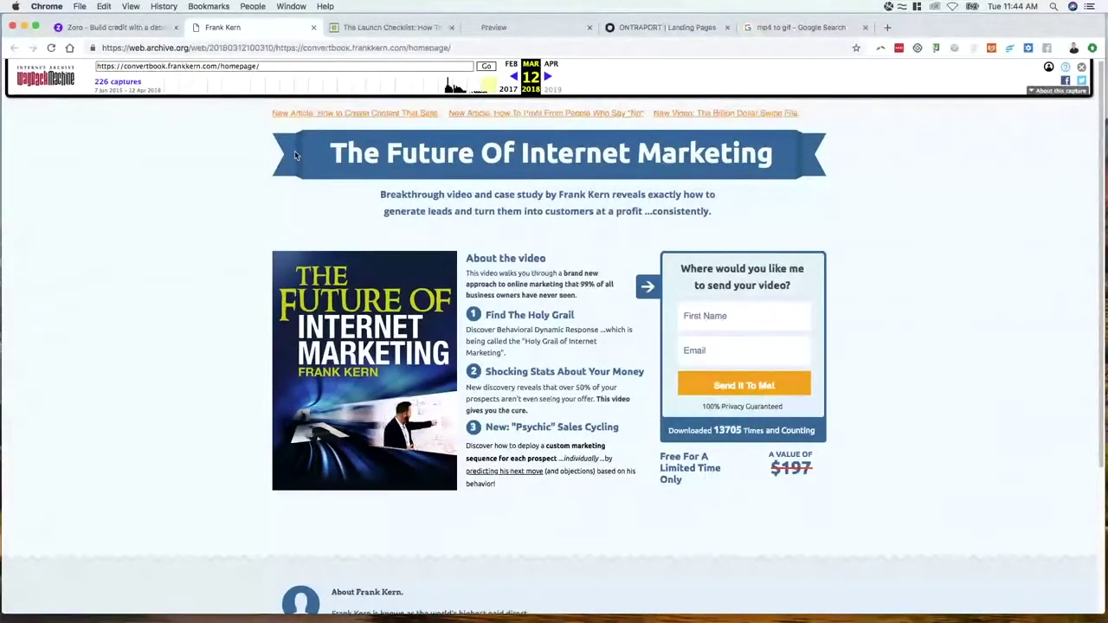
pyautogui.moveTo(295, 151)
pyautogui.mouseDown()
pyautogui.moveTo(270, 186)
pyautogui.moveTo(192, 190)
pyautogui.moveTo(203, 161)
pyautogui.moveTo(279, 172)
pyautogui.moveTo(284, 154)
pyautogui.mouseUp()
pyautogui.moveTo(806, 170); pyautogui.dragTo(802, 163)
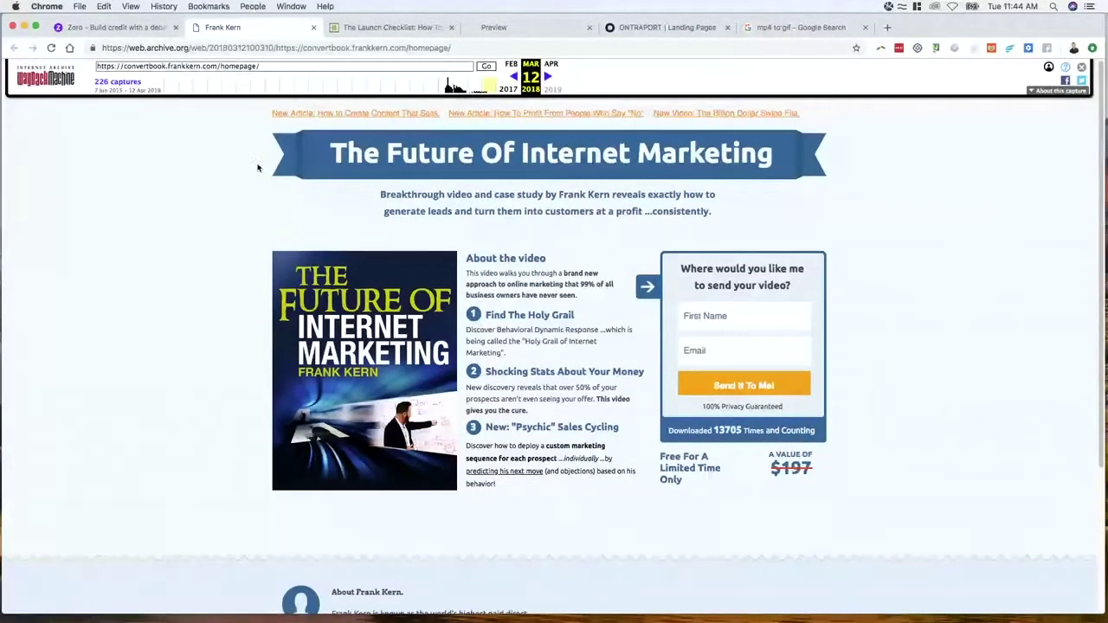
pyautogui.moveTo(316, 155); pyautogui.dragTo(782, 169)
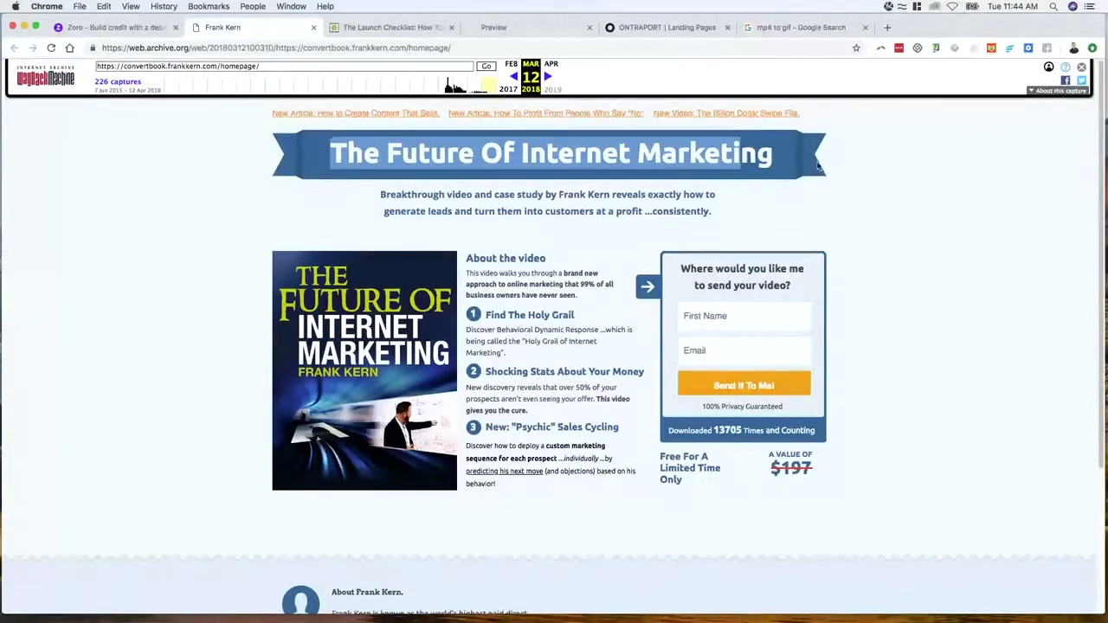
pyautogui.scroll(-3, 353, 182)
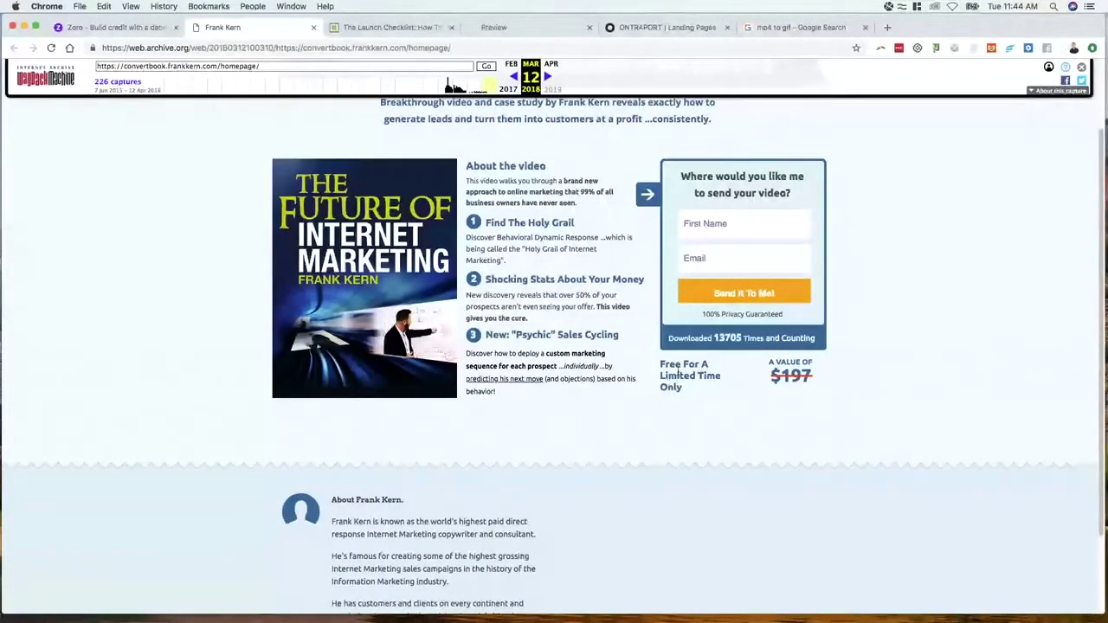
pyautogui.scroll(-3, 677, 376)
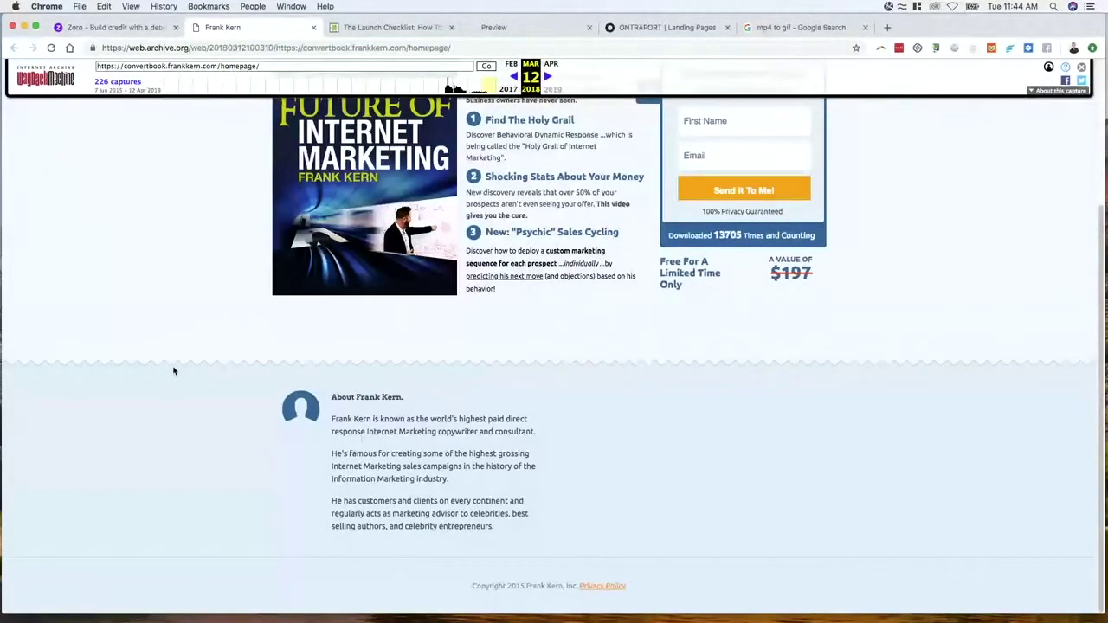
# List all images on the archived page with Gallerify and scroll to the wave pattern
pyautogui.rightClick(343, 368)
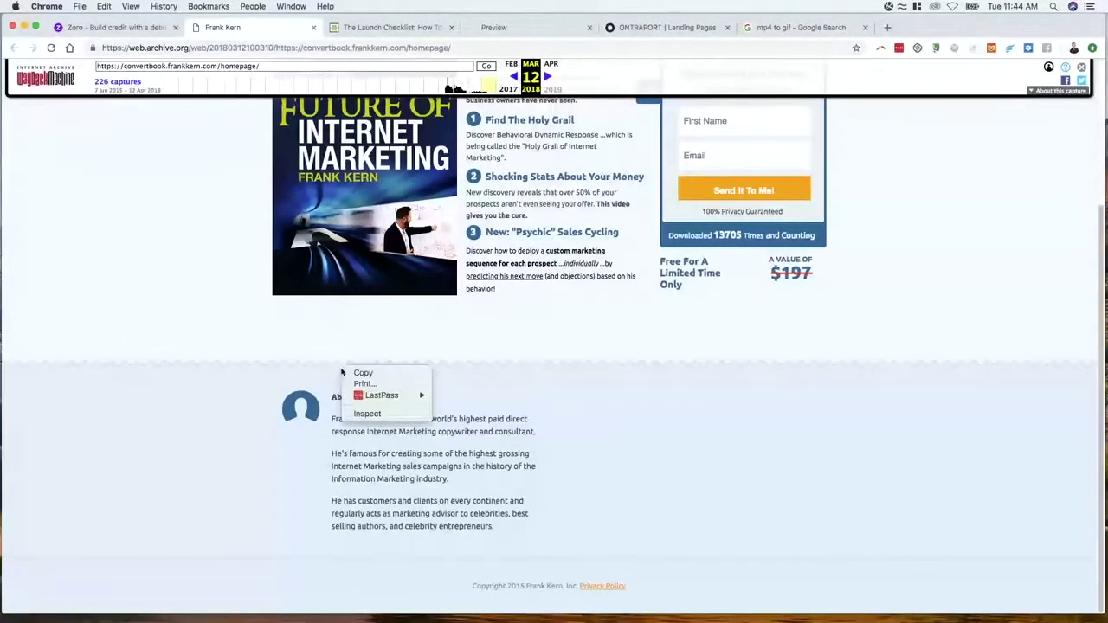
pyautogui.click(362, 373)
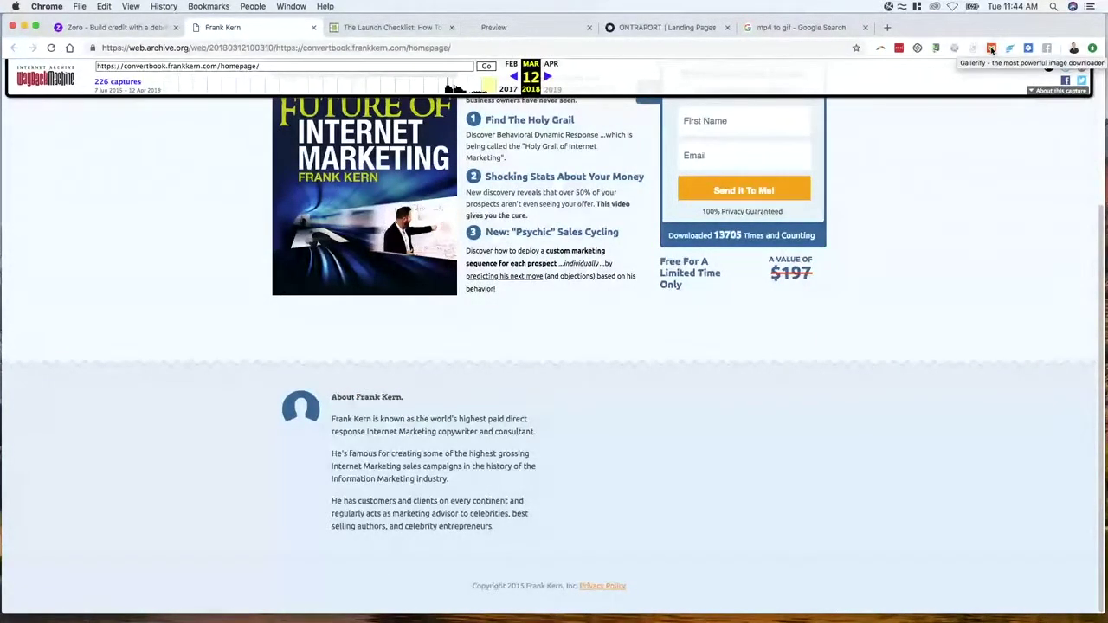
pyautogui.click(991, 49)
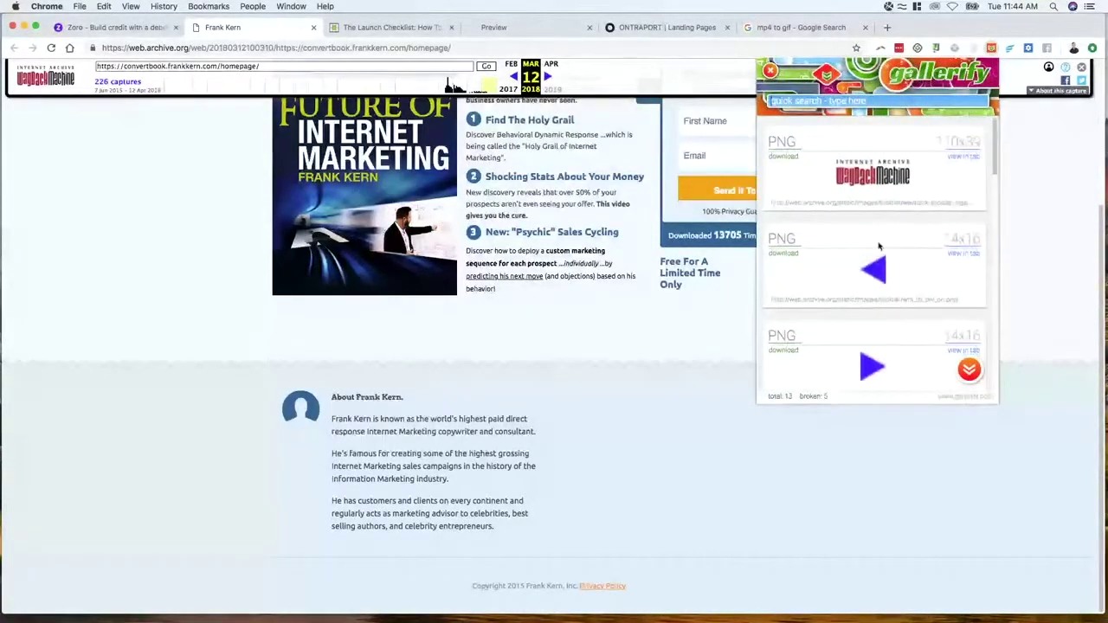
pyautogui.scroll(-5, 879, 247)
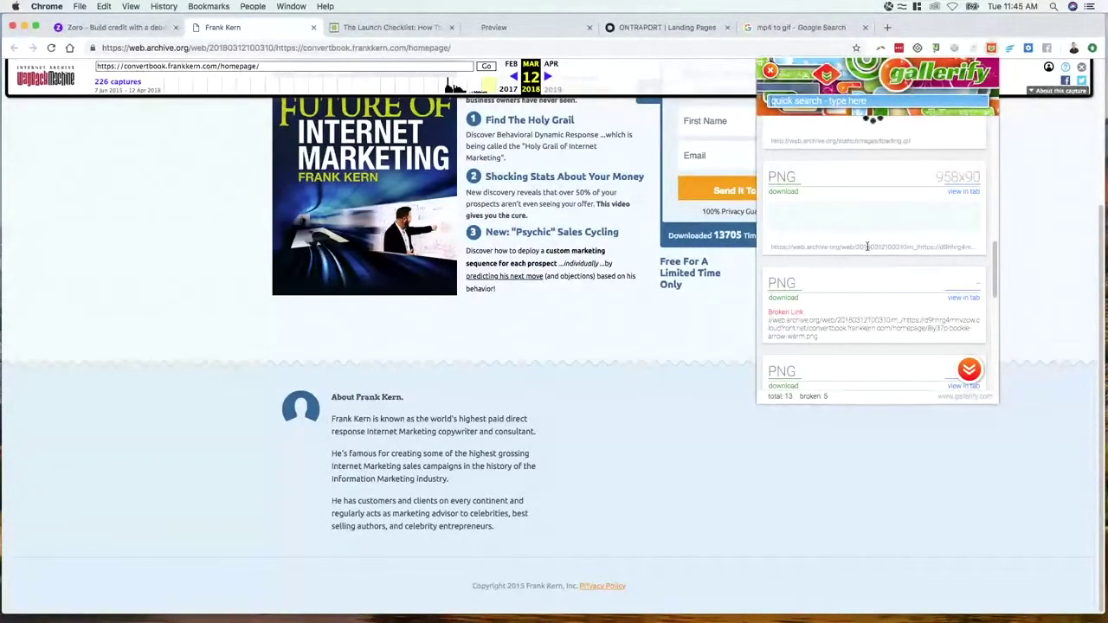
pyautogui.scroll(-5, 866, 251)
pyautogui.scroll(-1, 905, 271)
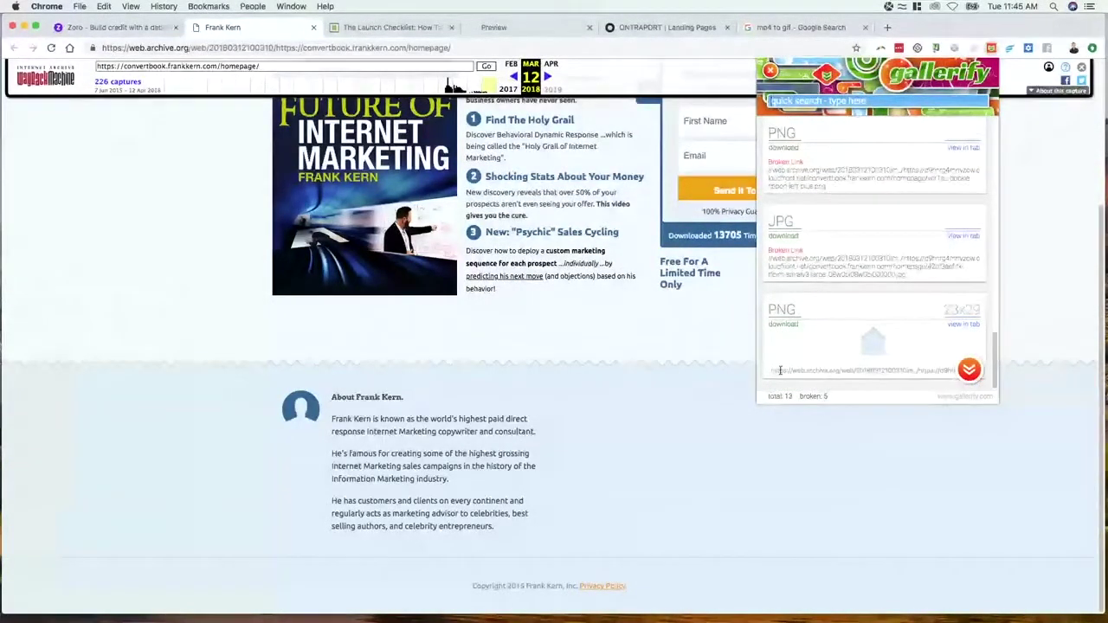
# Open the bookie-wave-pattern-blue image in a new tab, then return to the ONTRAPORT editor
pyautogui.rightClick(876, 344)
pyautogui.click(964, 324)
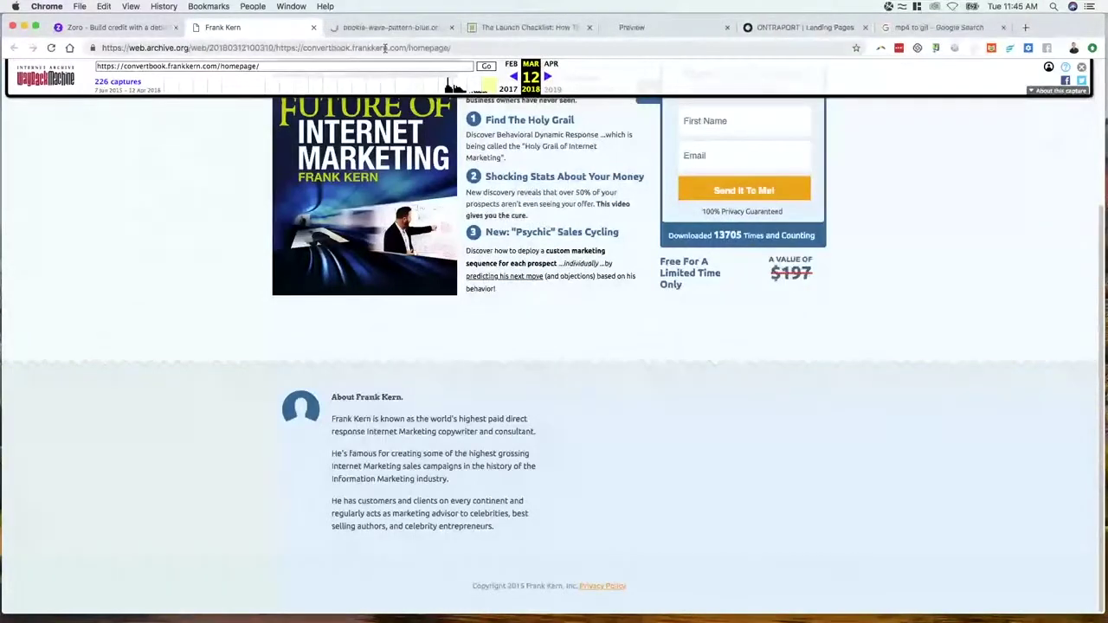
pyautogui.click(381, 27)
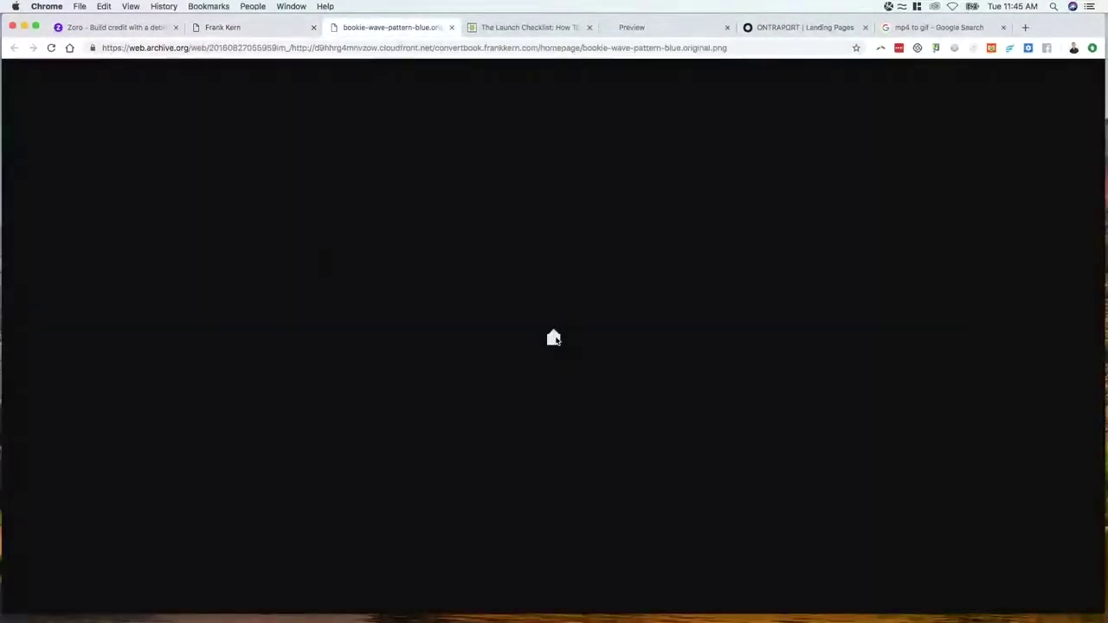
pyautogui.click(264, 28)
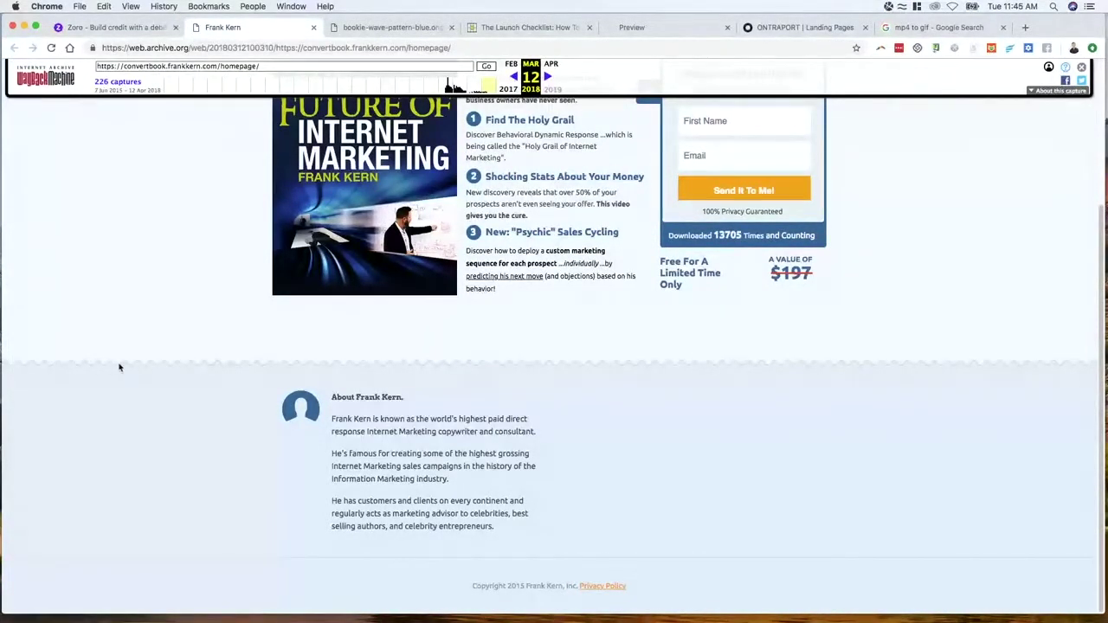
pyautogui.click(801, 27)
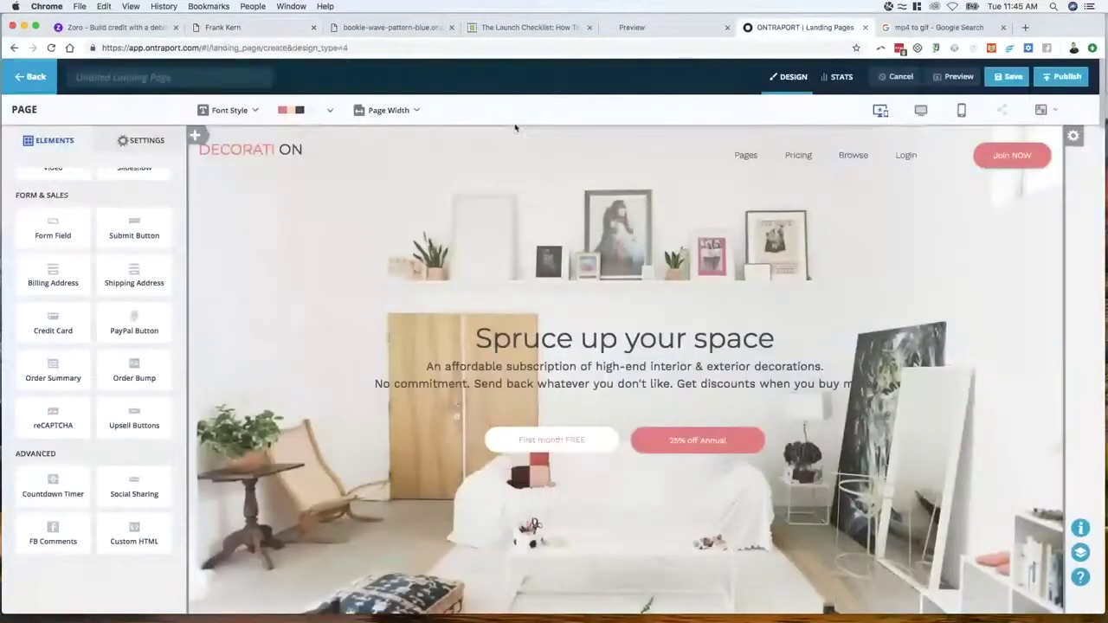
# Insert the wave-pattern image as the DECORATI ON header block's background
pyautogui.scroll(-5, 395, 271)
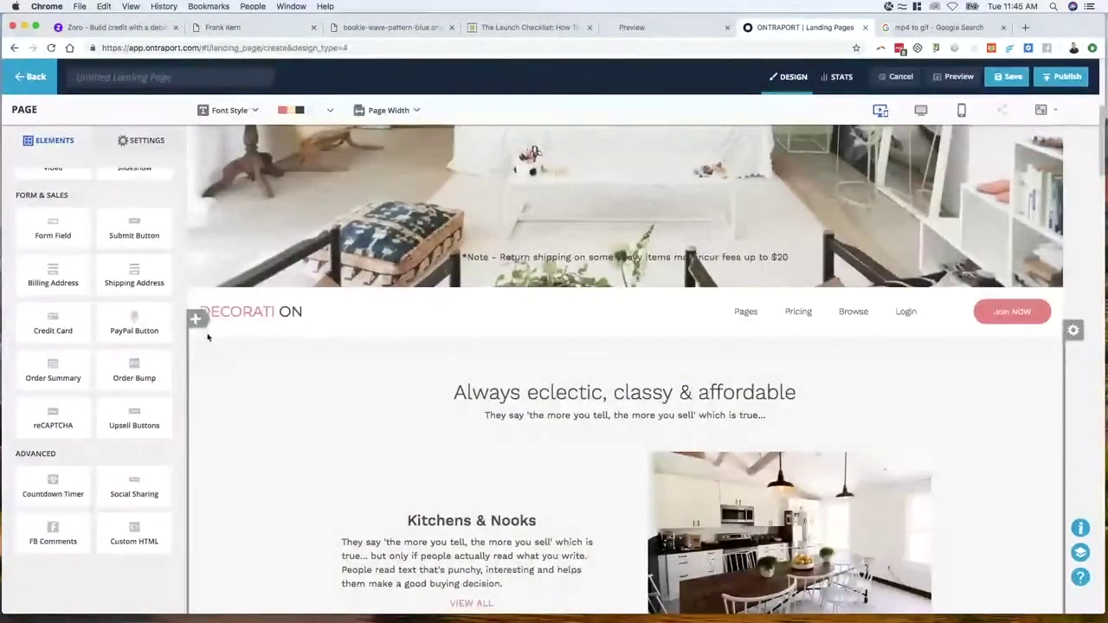
pyautogui.click(260, 345)
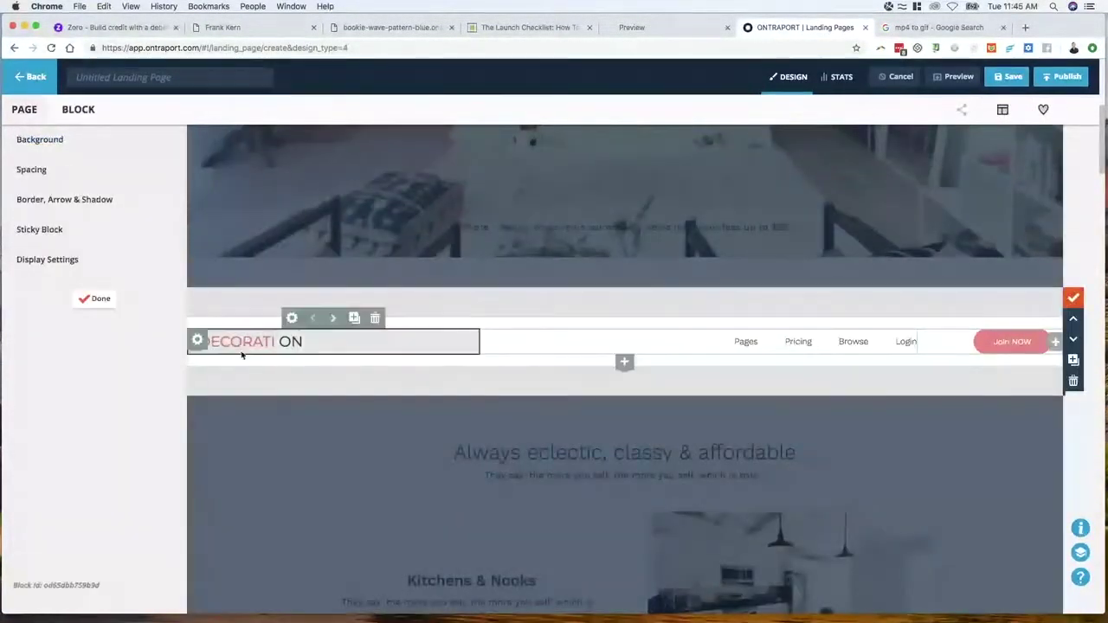
pyautogui.click(50, 143)
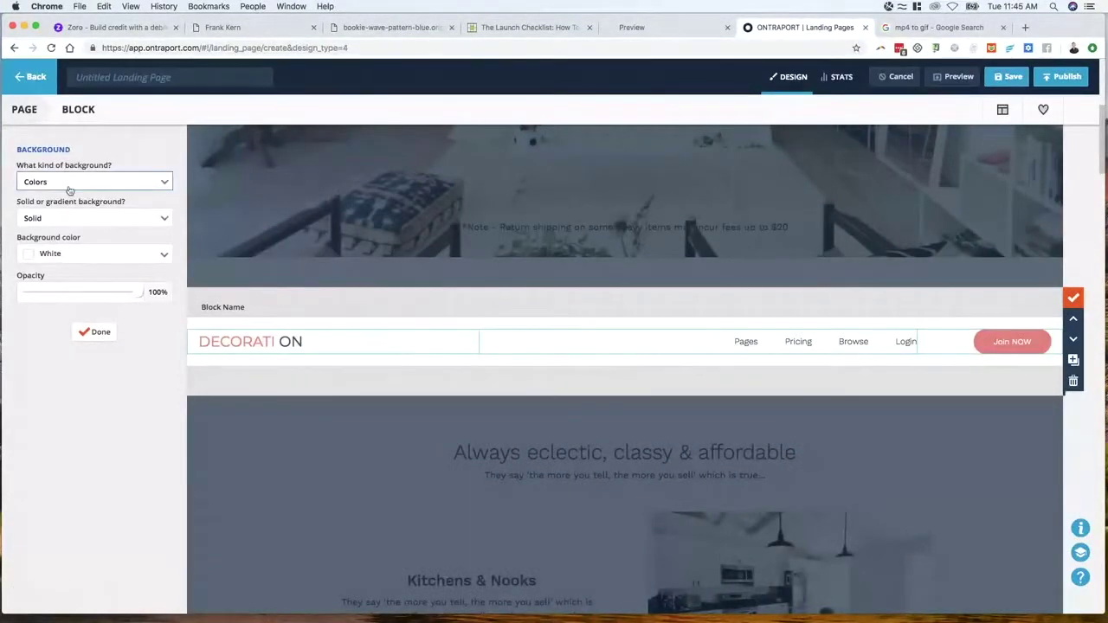
pyautogui.click(78, 182)
pyautogui.click(68, 238)
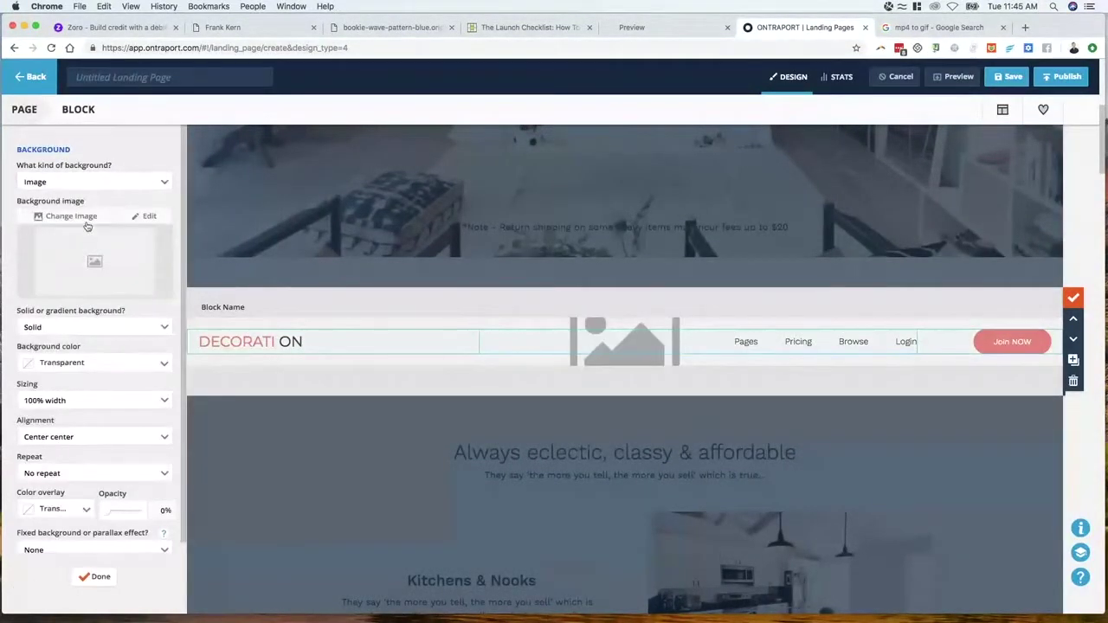
pyautogui.click(84, 221)
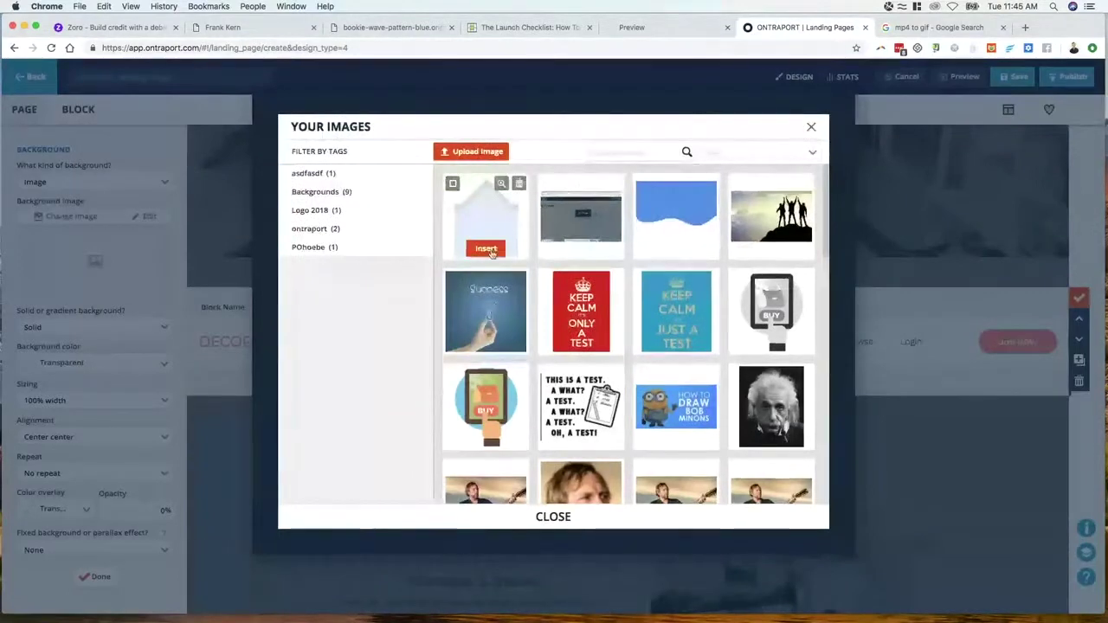
pyautogui.click(489, 251)
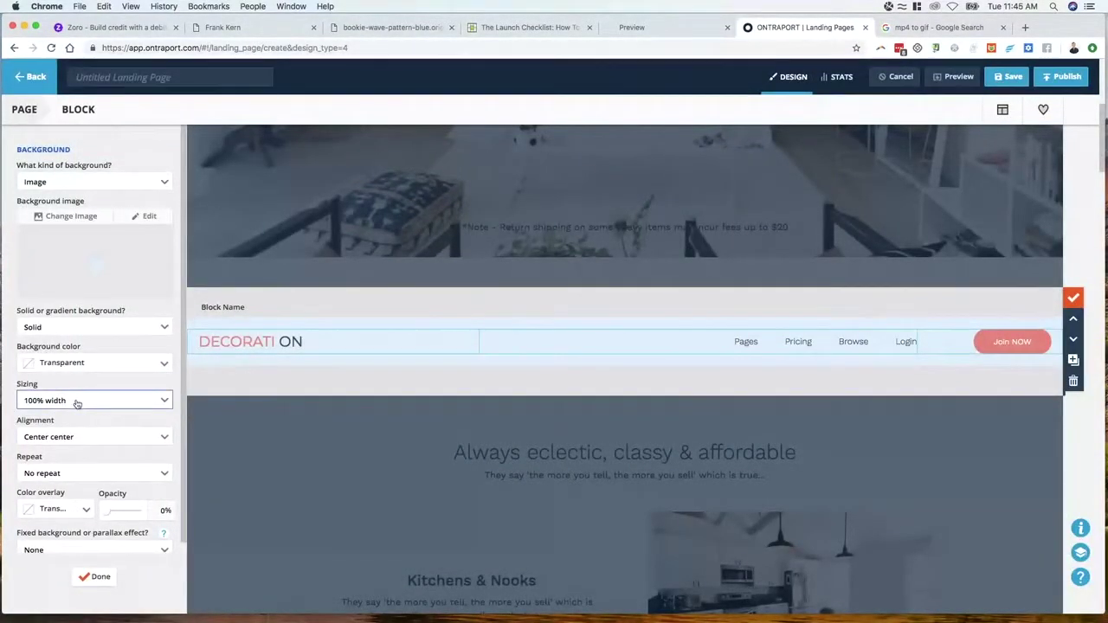
# Set the background to Repeat horizontally with Contain sizing
pyautogui.click(69, 402)
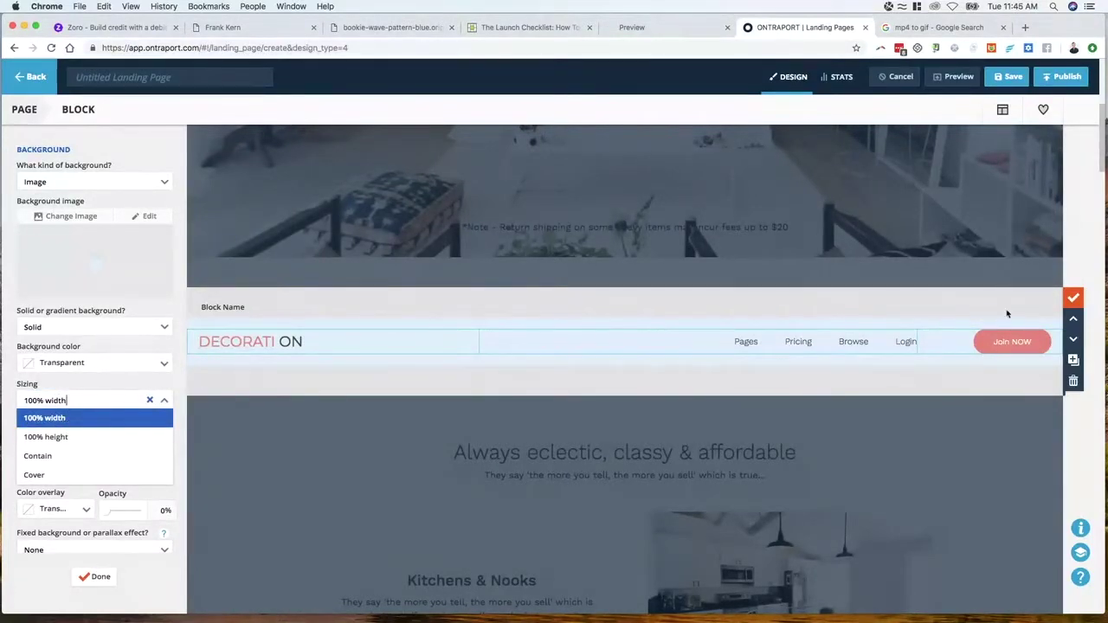
pyautogui.click(52, 437)
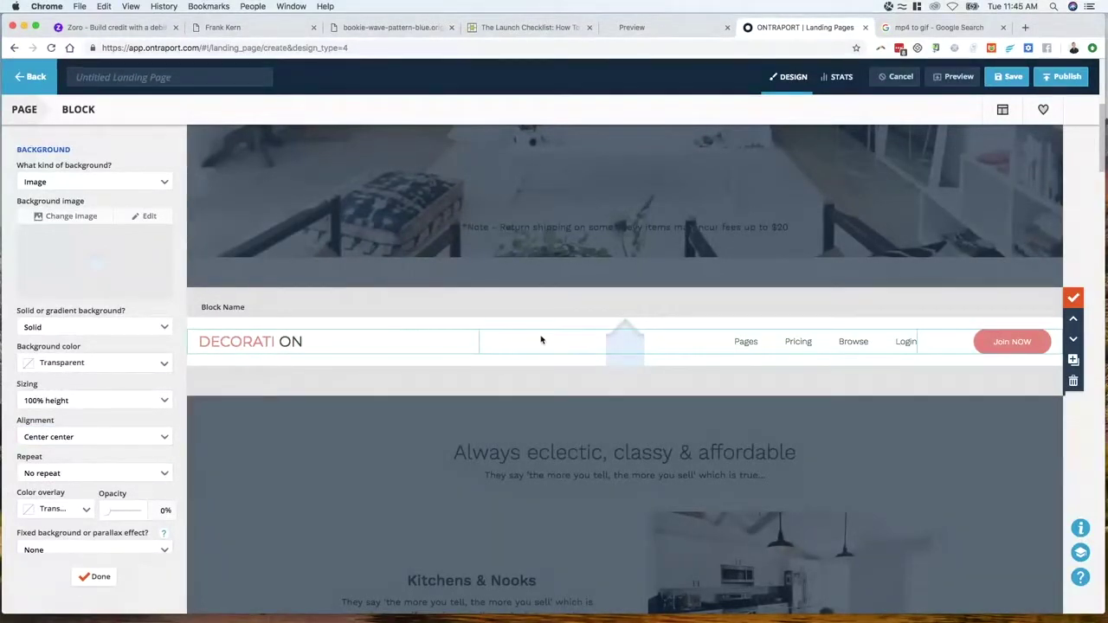
pyautogui.click(71, 475)
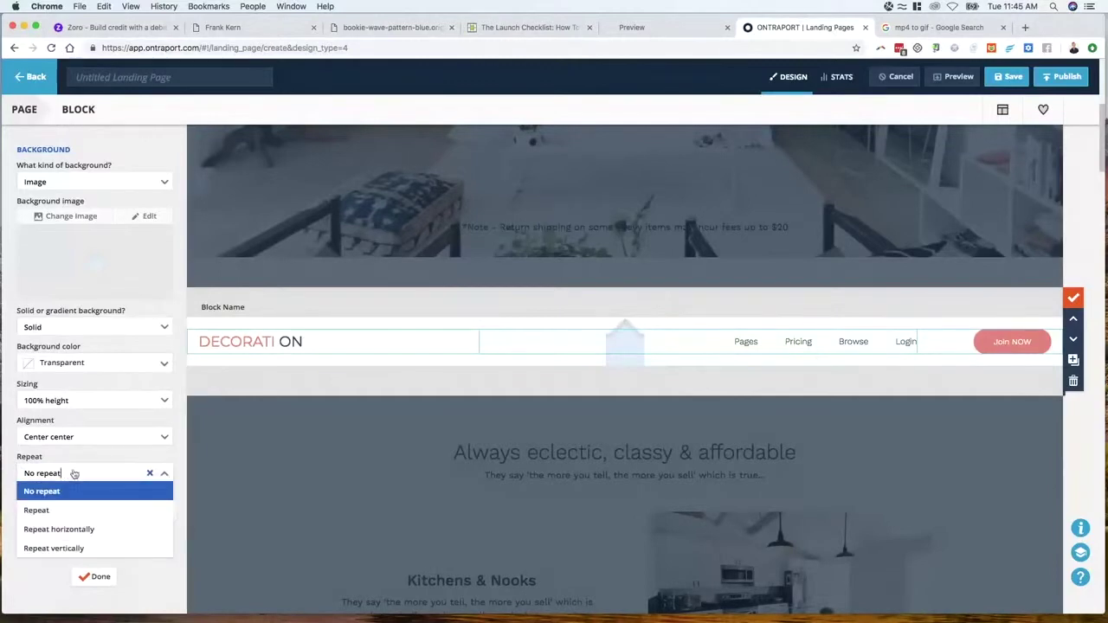
pyautogui.click(67, 526)
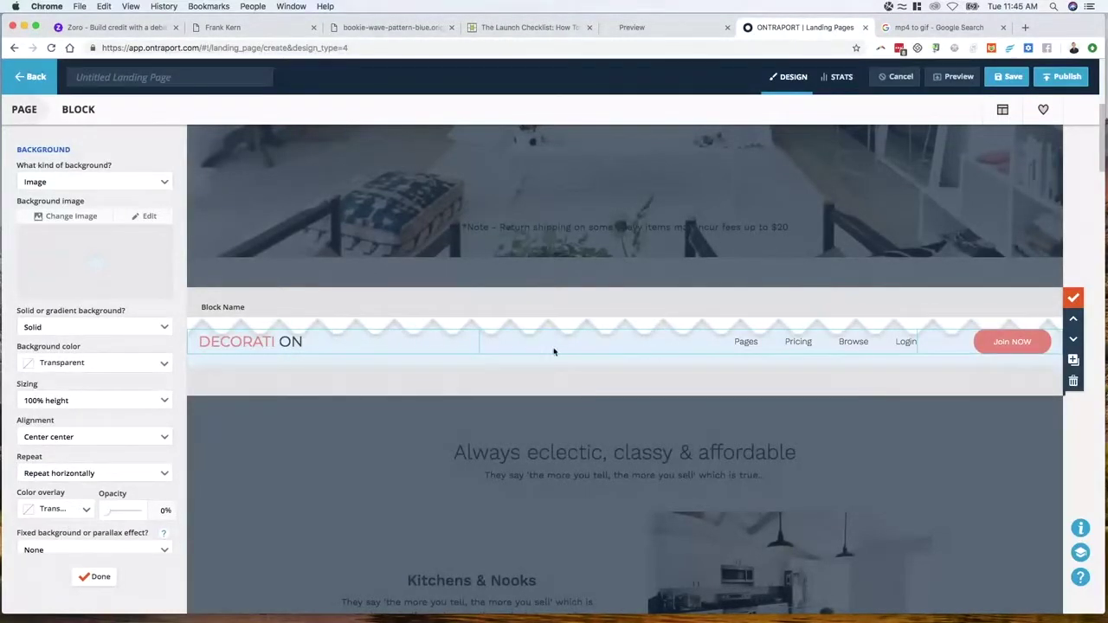
pyautogui.click(60, 399)
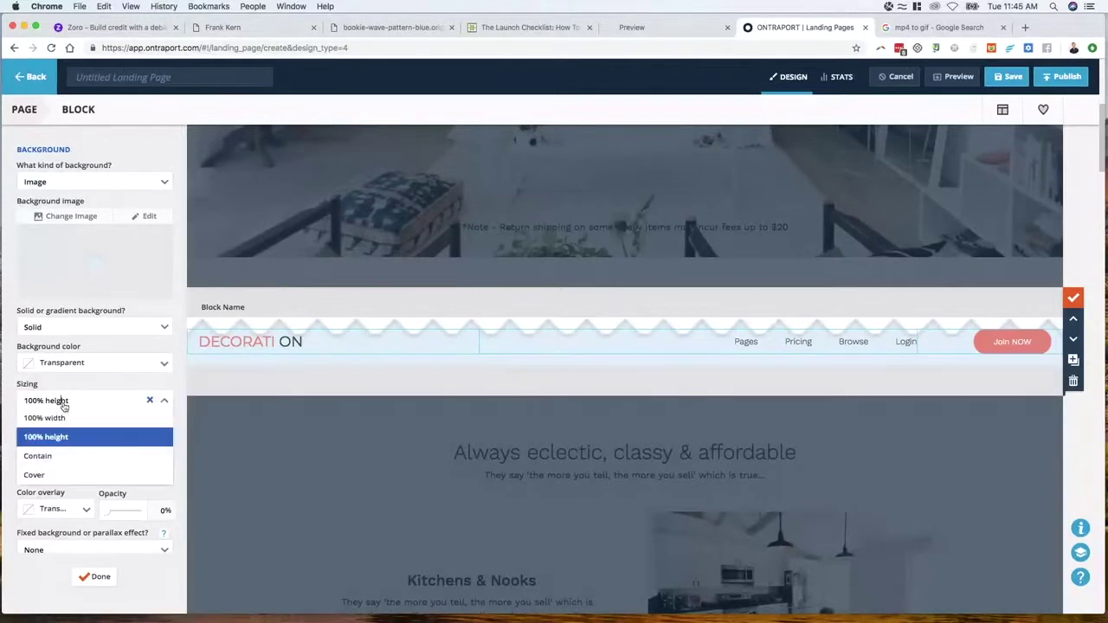
pyautogui.click(63, 459)
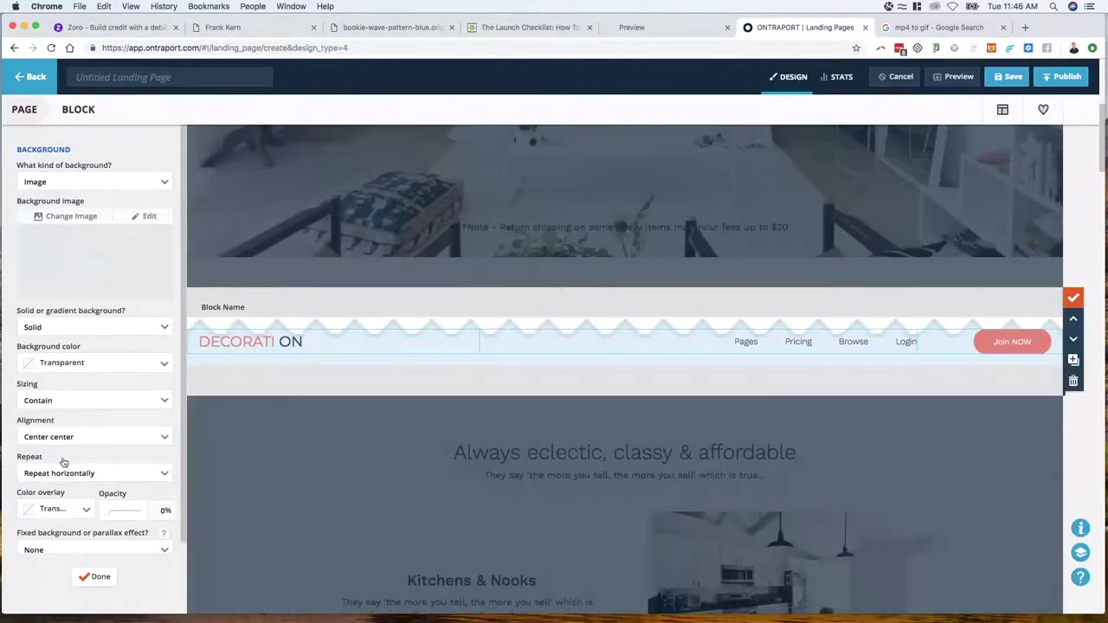
pyautogui.click(82, 412)
# Try the sizing choices, leaving the header background sized to Cover
pyautogui.click(78, 474)
pyautogui.click(84, 403)
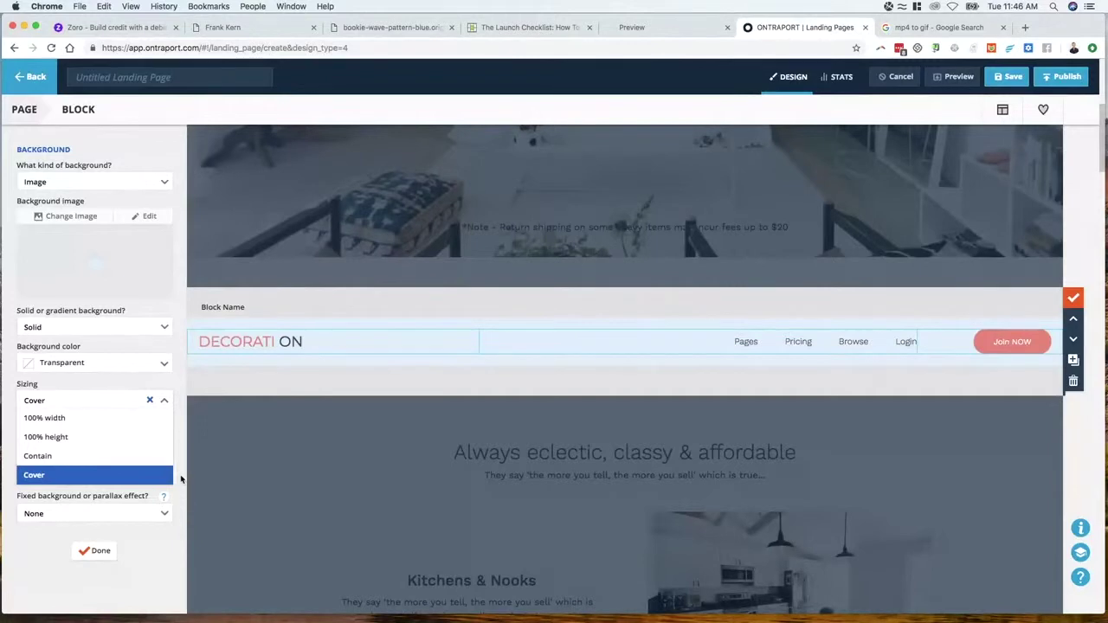
pyautogui.click(114, 479)
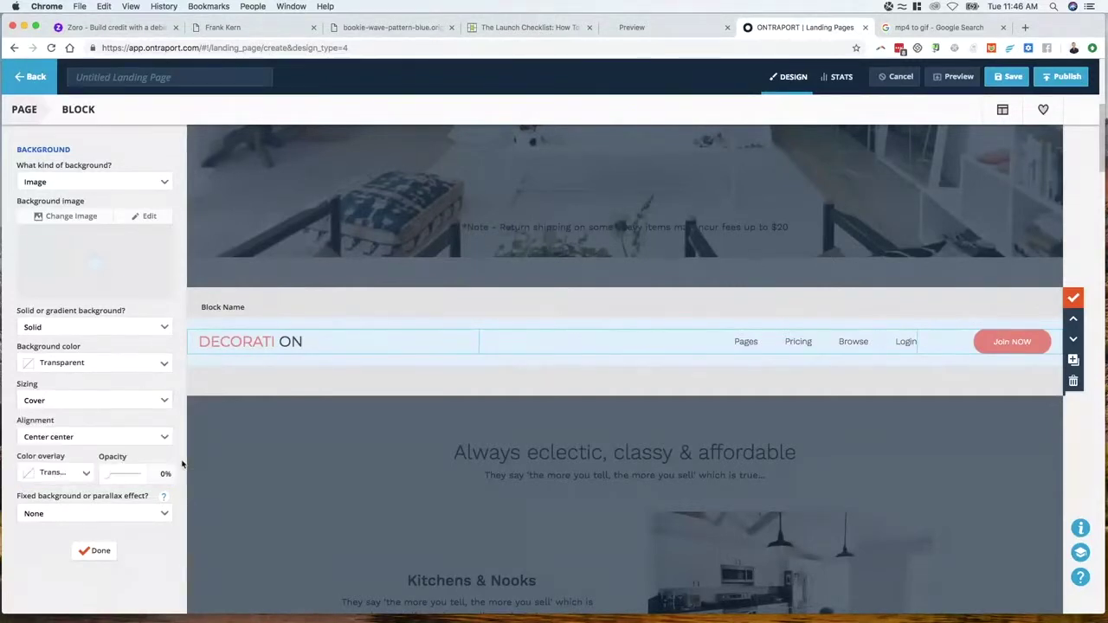
pyautogui.click(106, 405)
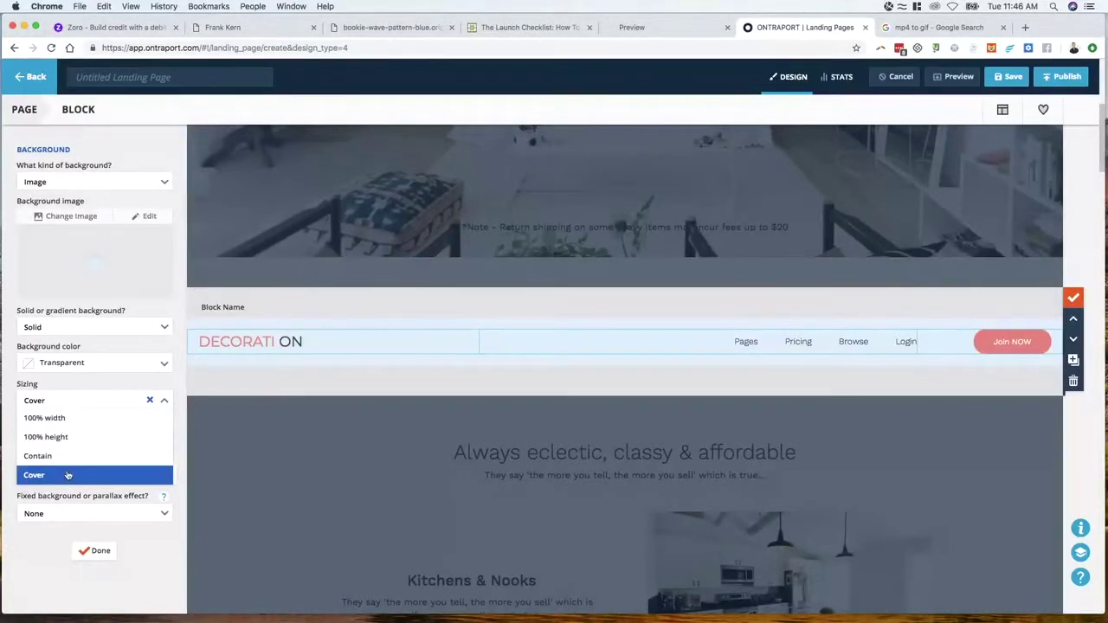
pyautogui.click(169, 475)
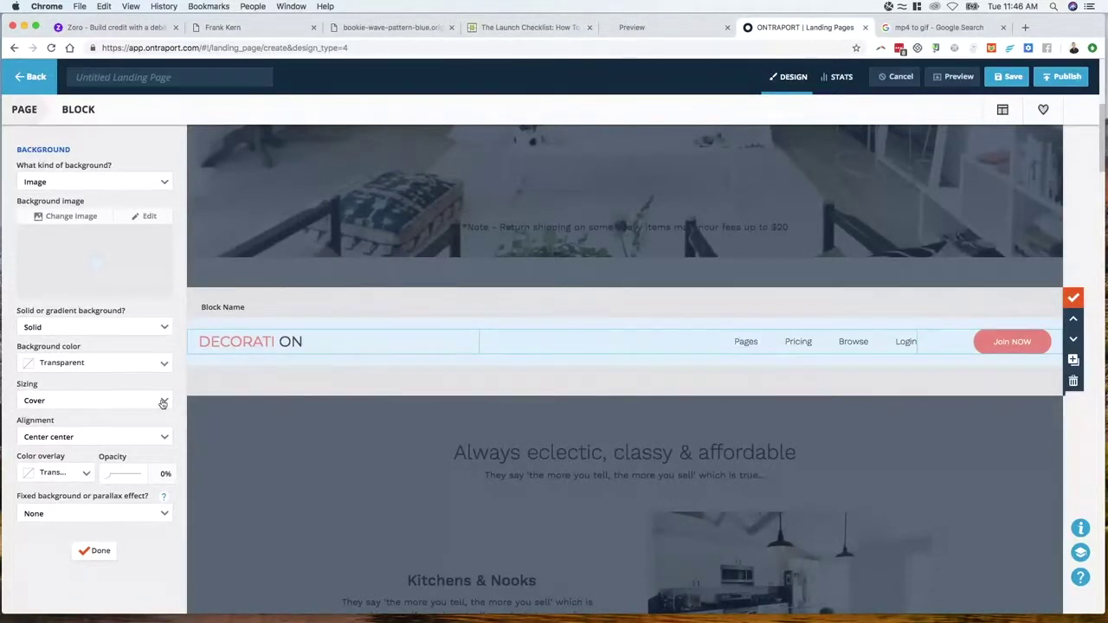
pyautogui.click(163, 404)
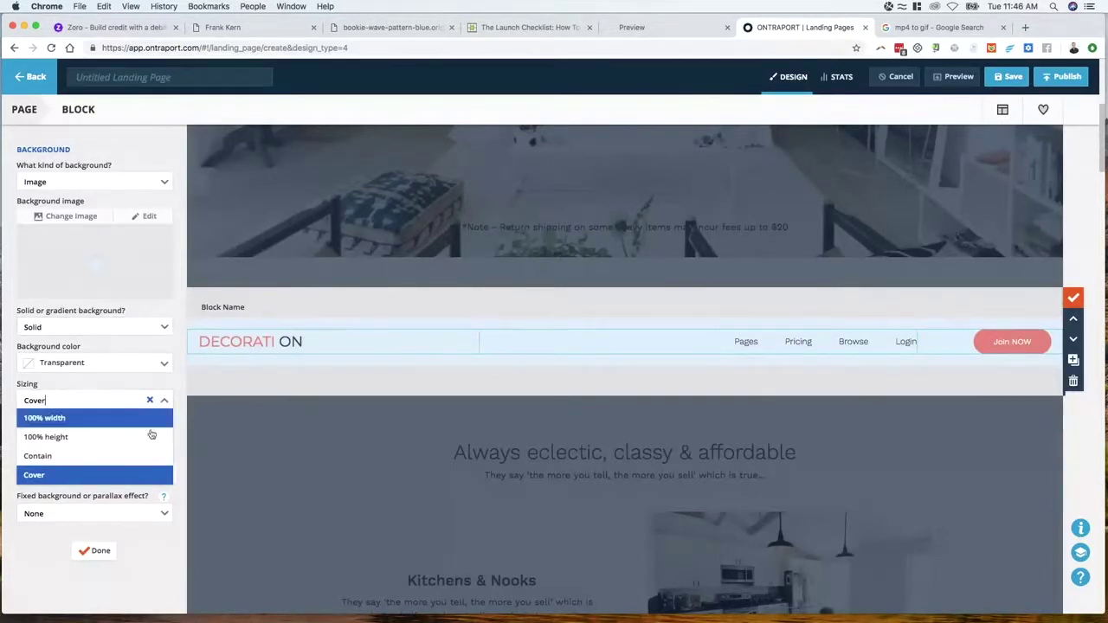
pyautogui.click(165, 401)
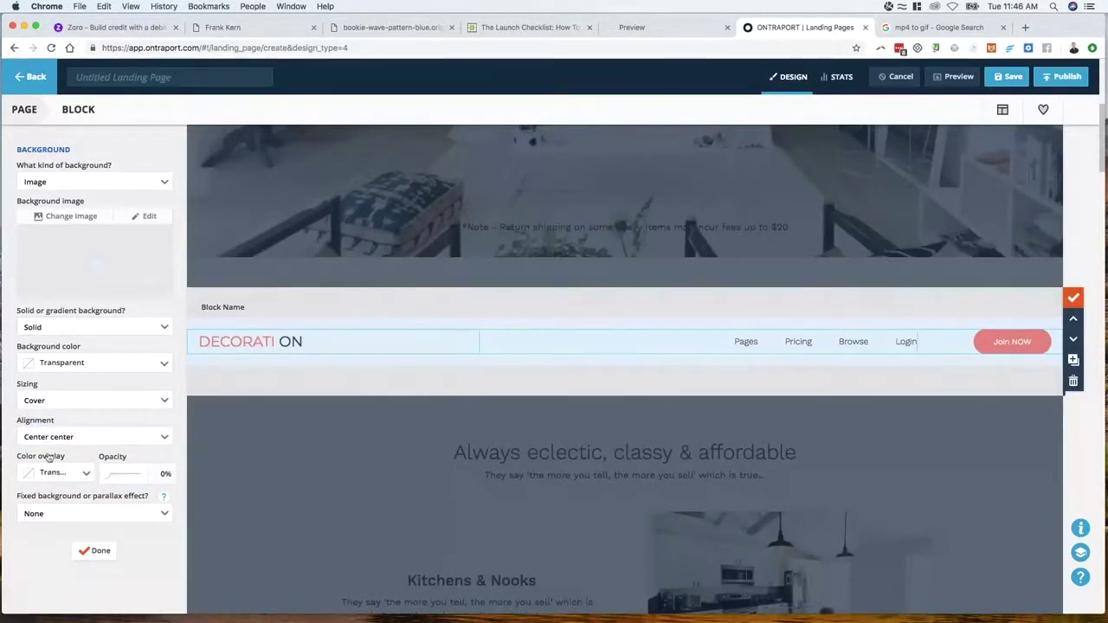
# Align the header's wave background to Left center
pyautogui.click(68, 439)
pyautogui.click(184, 444)
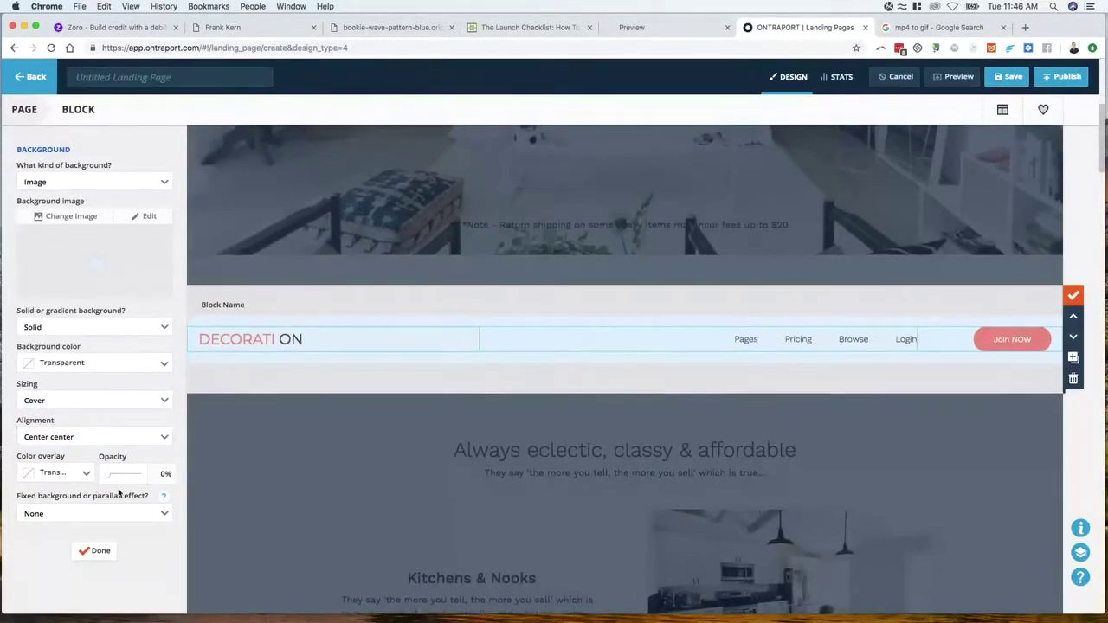
pyautogui.scroll(-1, 80, 433)
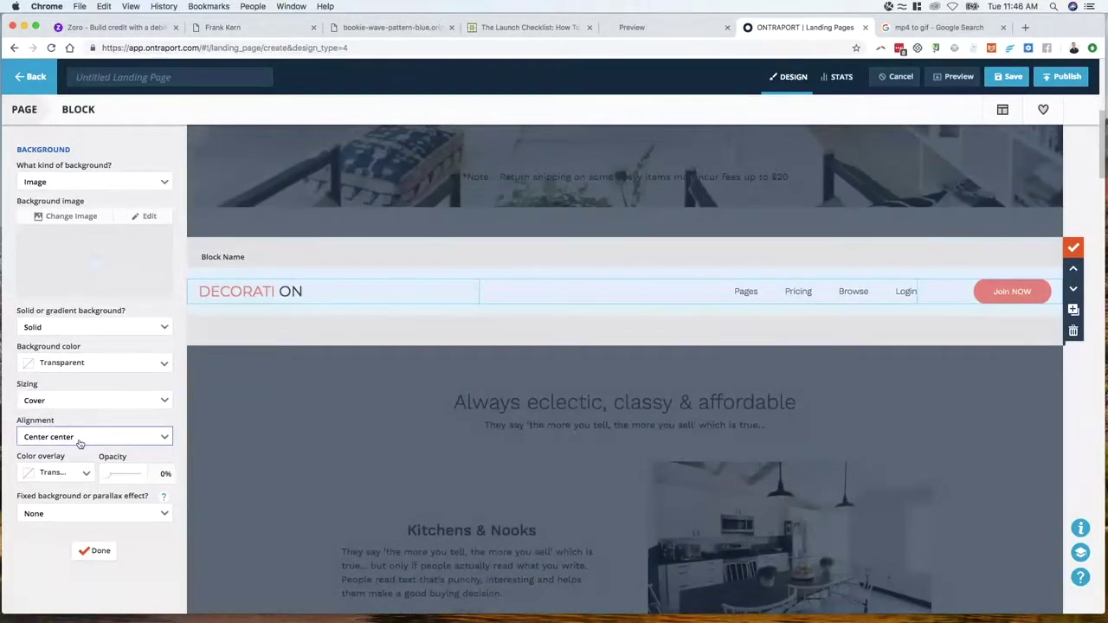
pyautogui.click(79, 440)
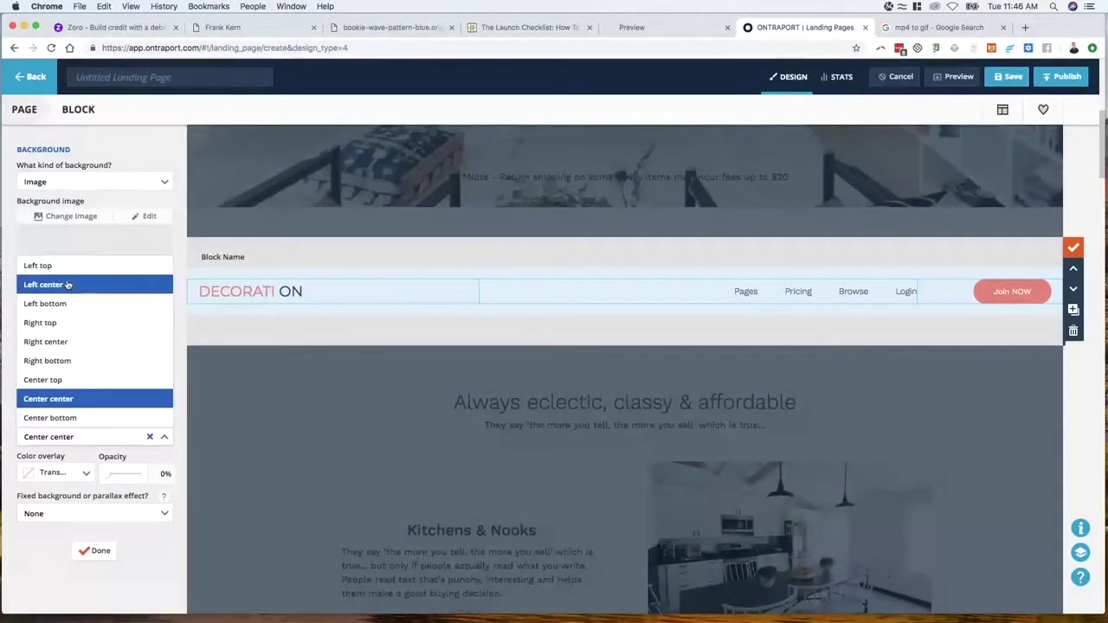
pyautogui.click(69, 285)
pyautogui.click(70, 440)
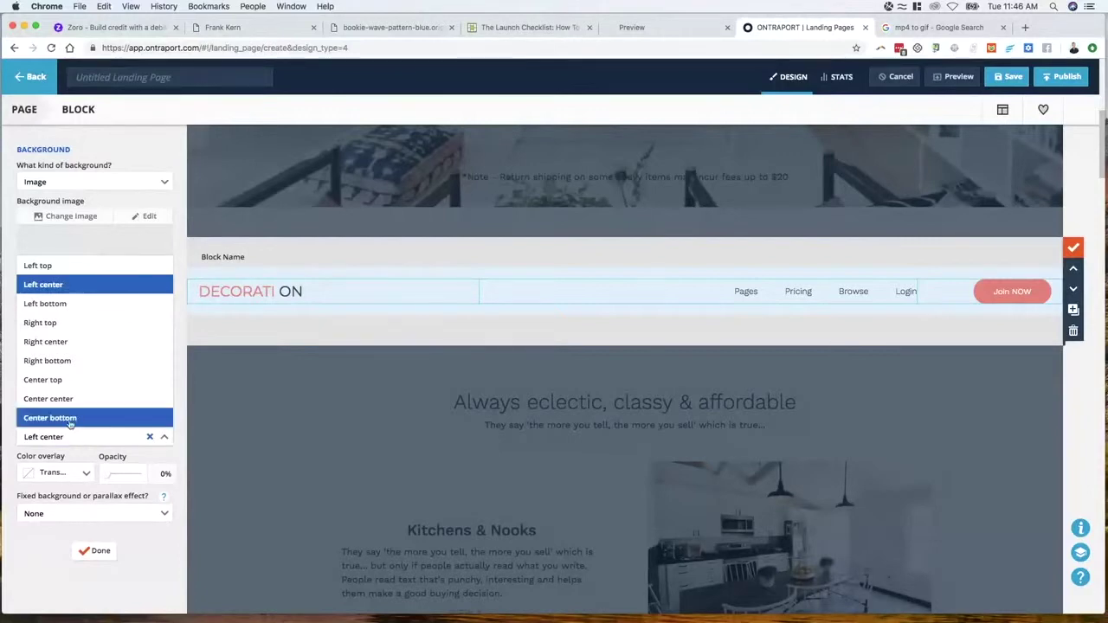
pyautogui.click(164, 437)
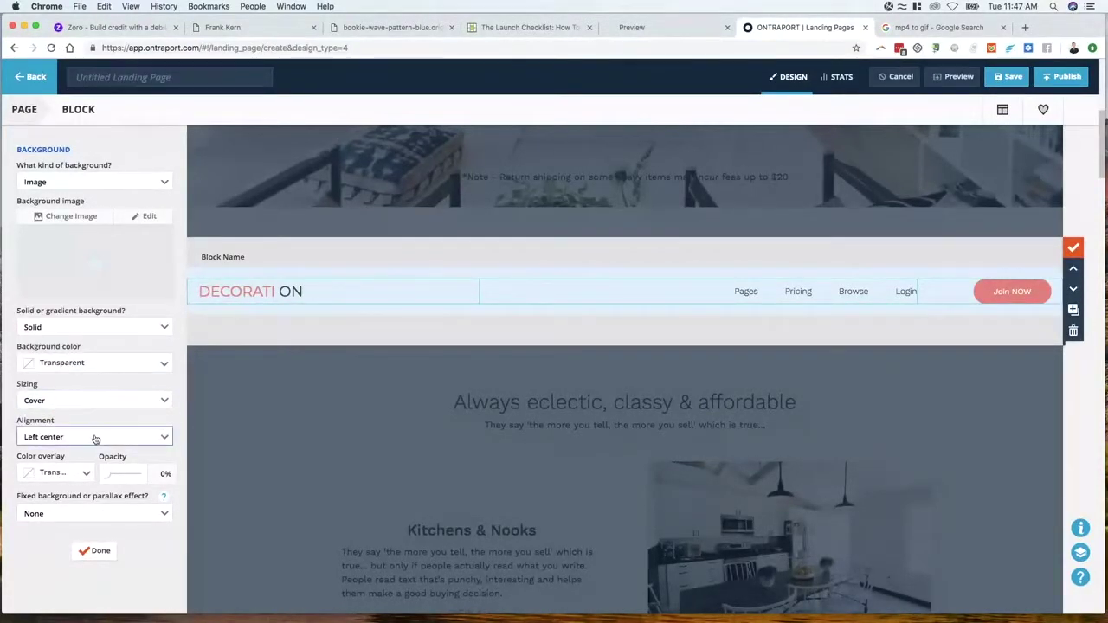
# Size the wave background to 100% height so the waves show across the header
pyautogui.click(67, 400)
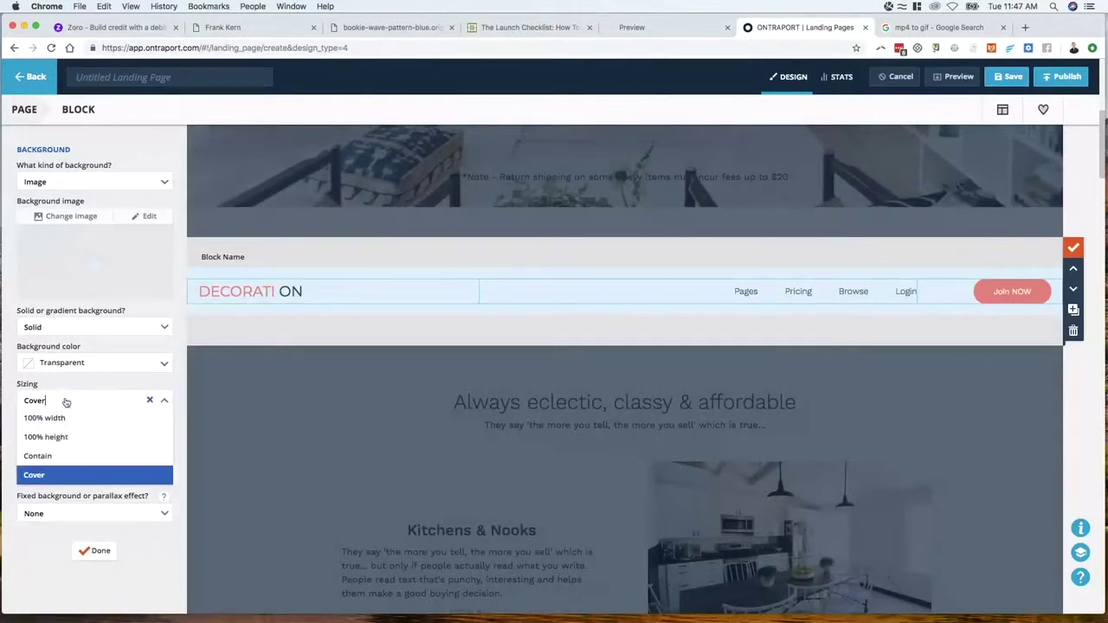
pyautogui.click(62, 421)
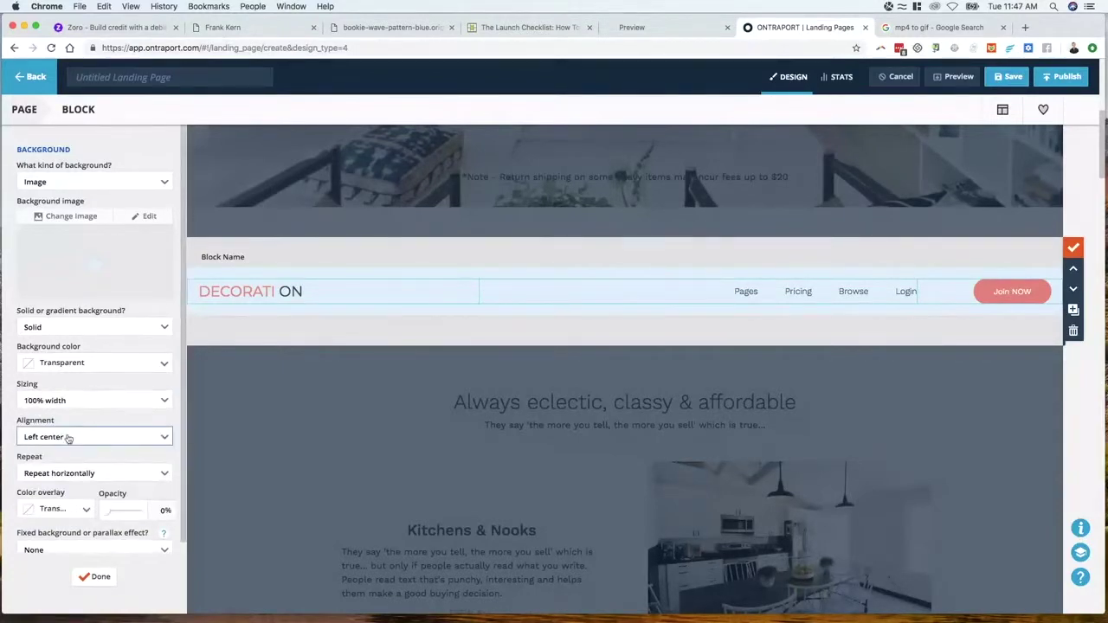
pyautogui.click(69, 437)
pyautogui.click(164, 438)
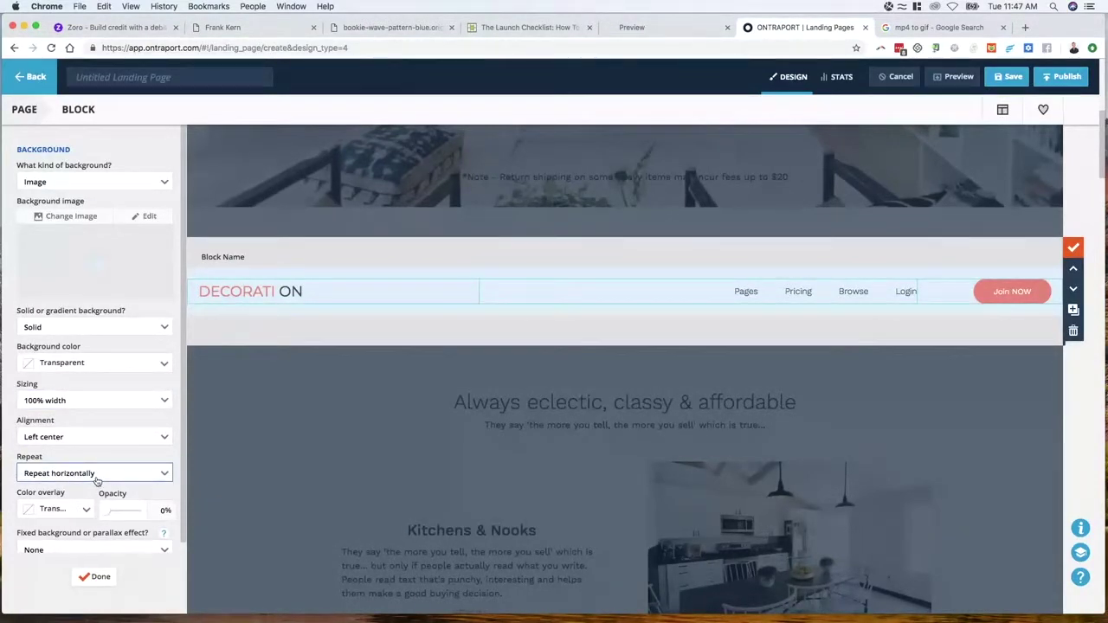
pyautogui.click(97, 481)
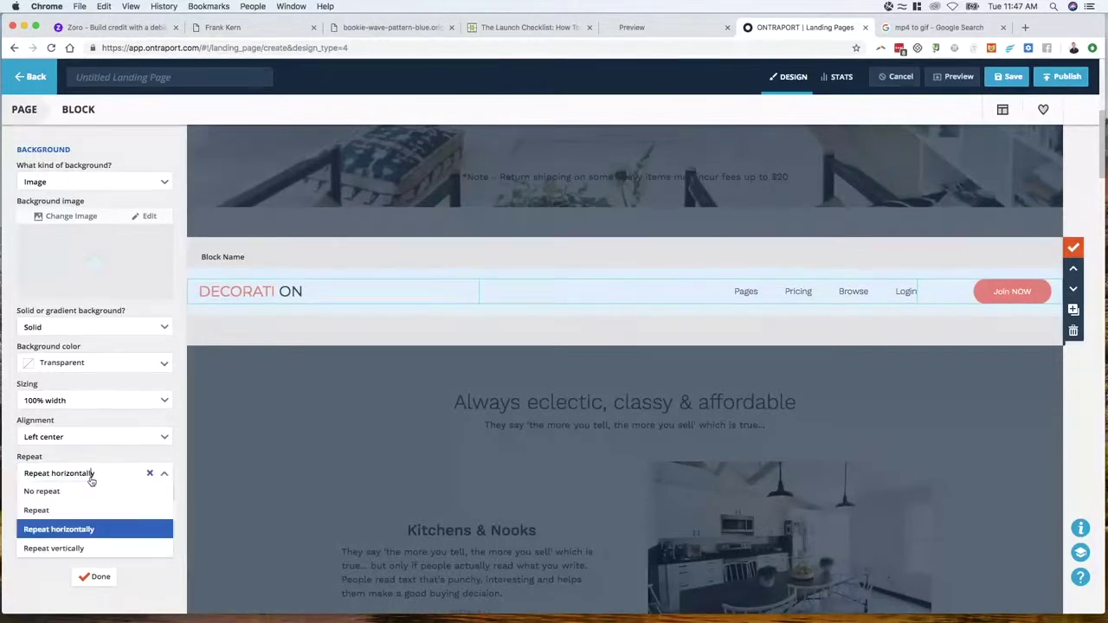
pyautogui.click(87, 403)
pyautogui.click(78, 439)
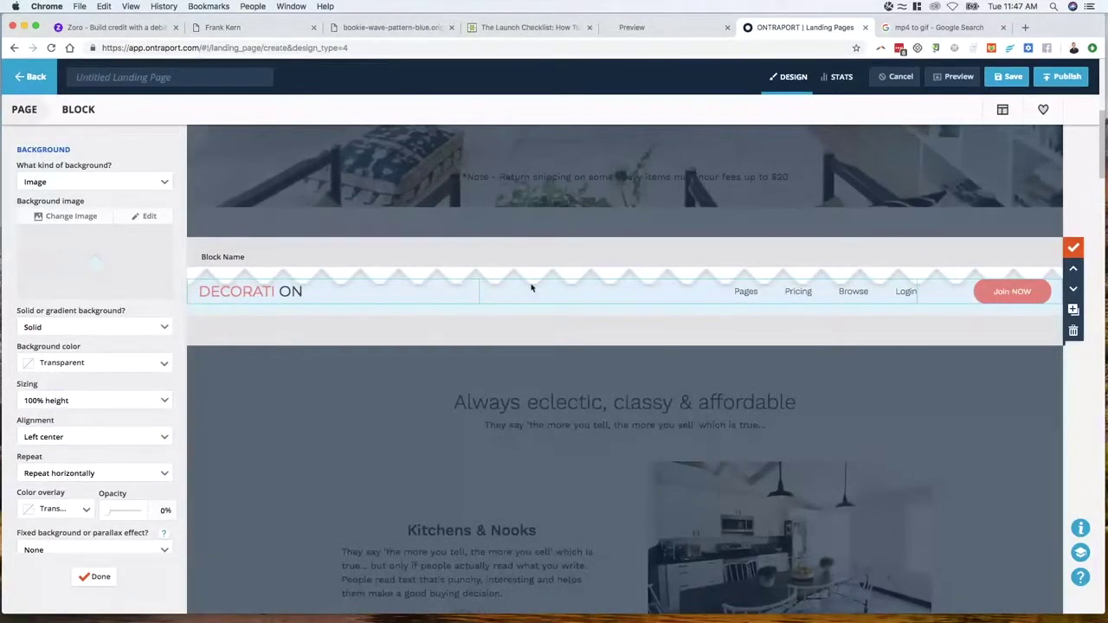
pyautogui.scroll(5, 184, 425)
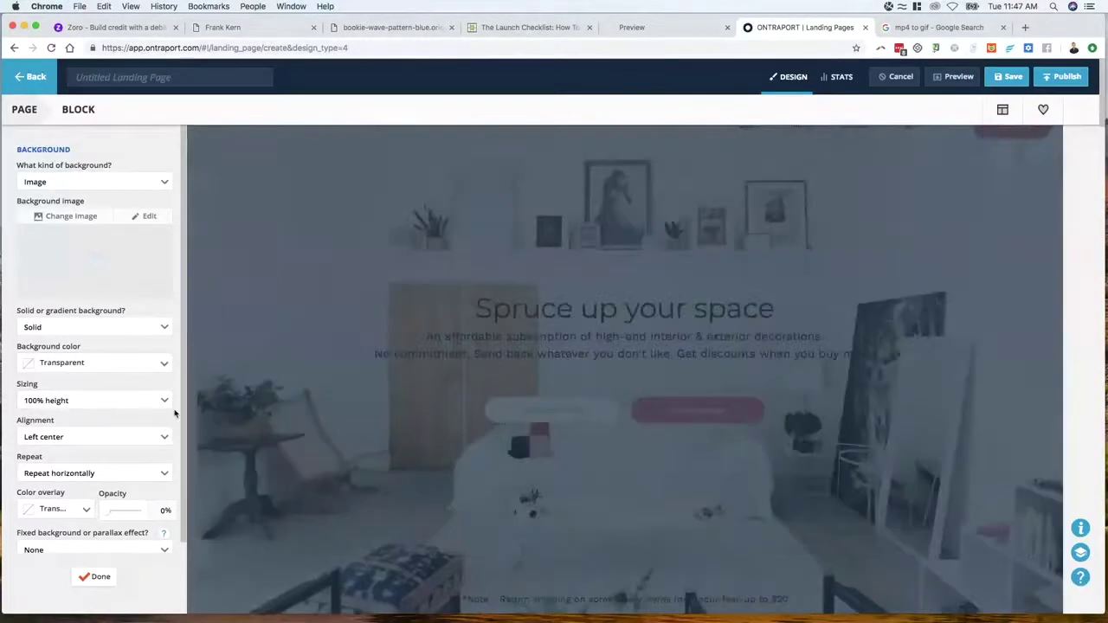
# View the archived 'The Future Of Internet Marketing' page's header and wave divider
pyautogui.click(276, 29)
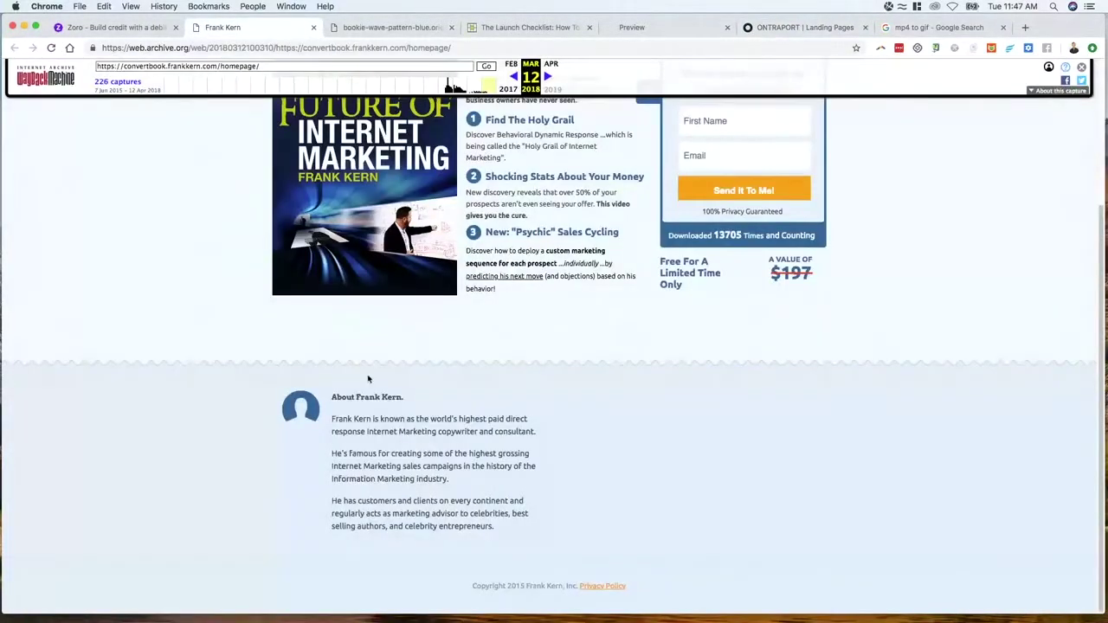
pyautogui.moveTo(304, 412); pyautogui.dragTo(323, 421)
pyautogui.scroll(3, 637, 268)
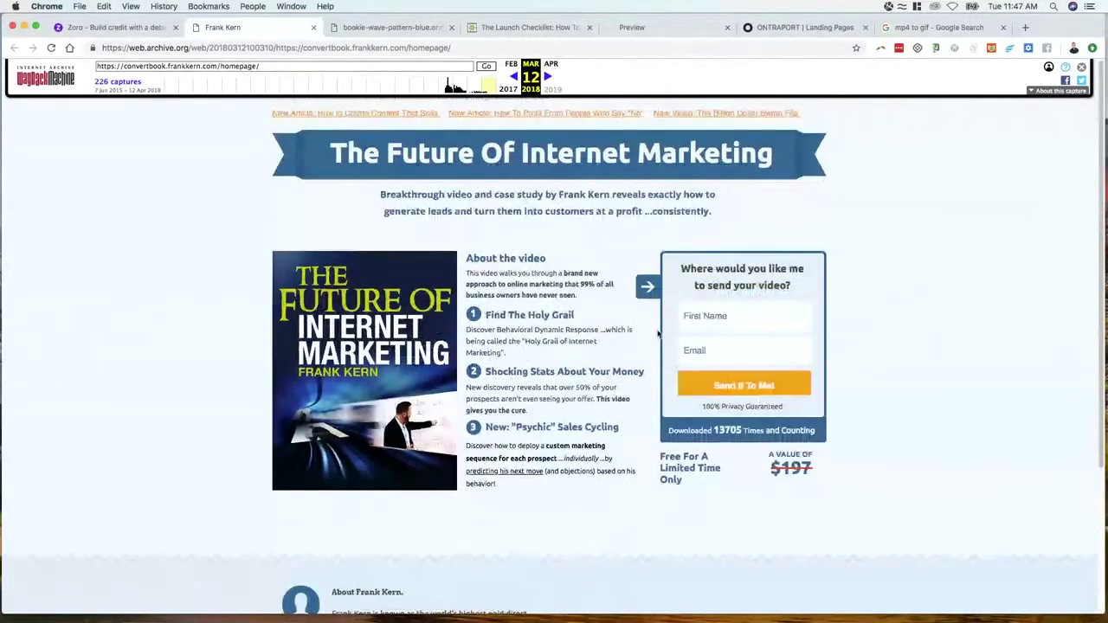
pyautogui.moveTo(288, 159); pyautogui.dragTo(728, 155)
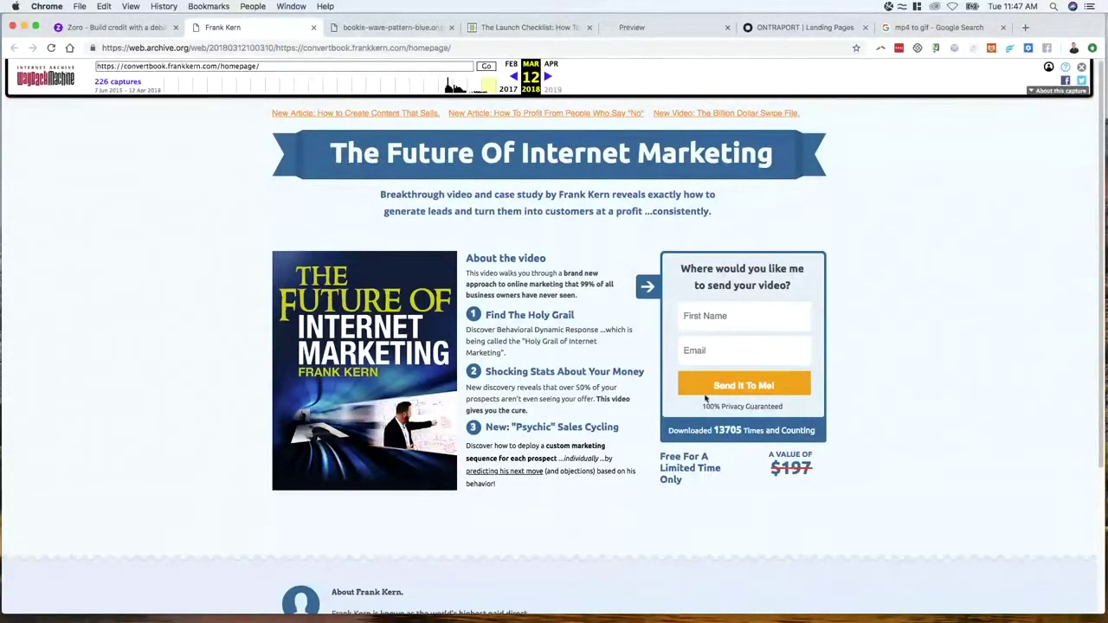
# Go to The Launch Checklist landing page and scroll through it to the hero video
pyautogui.click(381, 27)
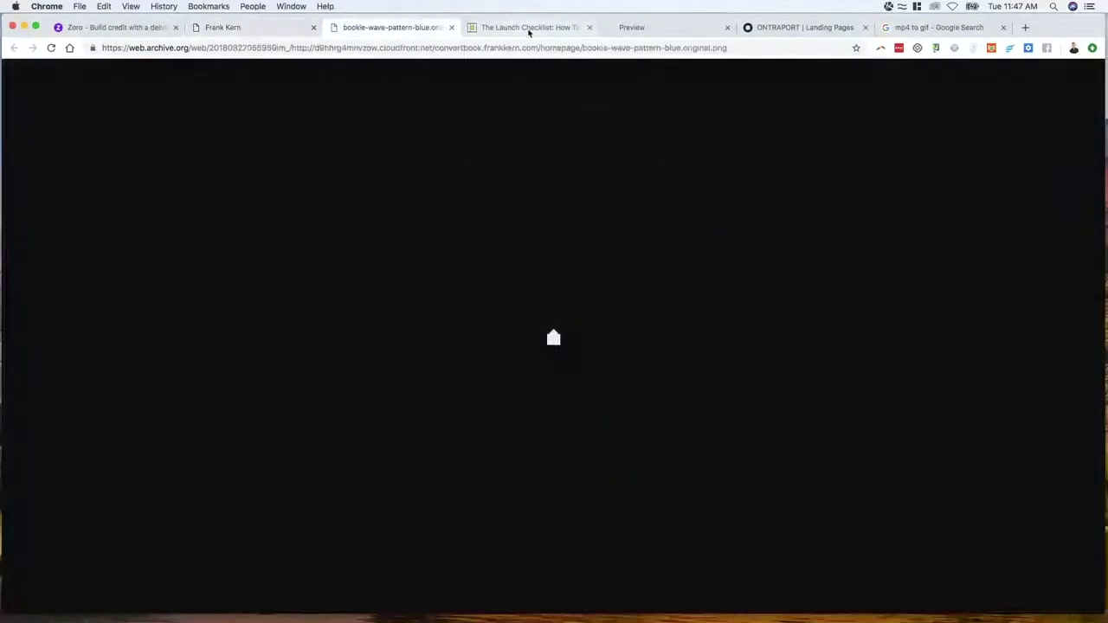
pyautogui.click(529, 28)
pyautogui.scroll(-2, 465, 190)
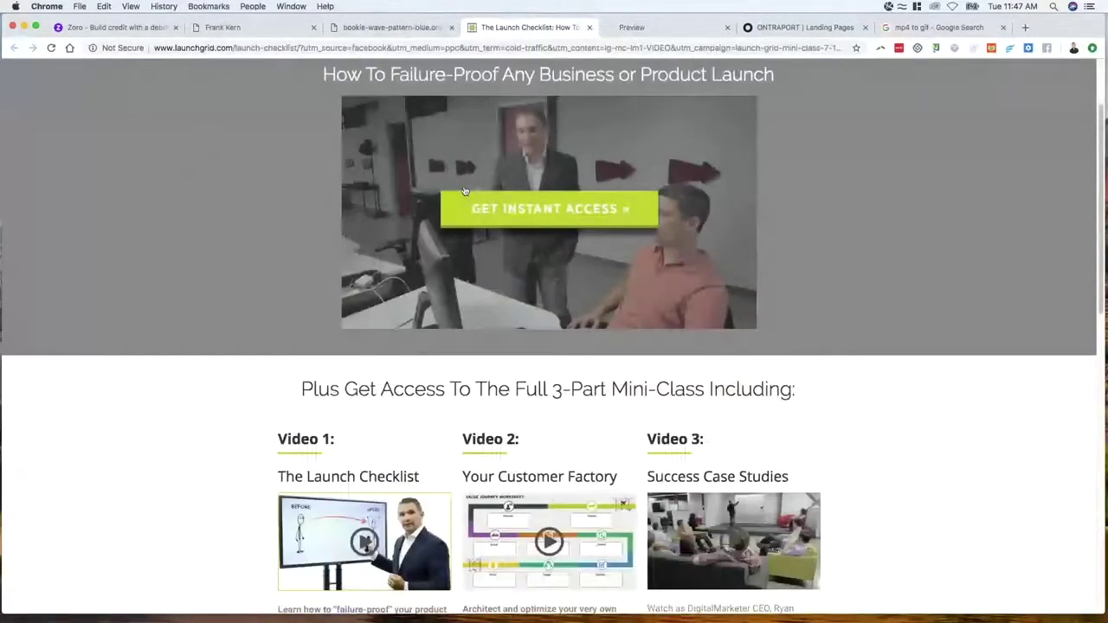
pyautogui.scroll(-2, 465, 190)
pyautogui.scroll(5, 773, 92)
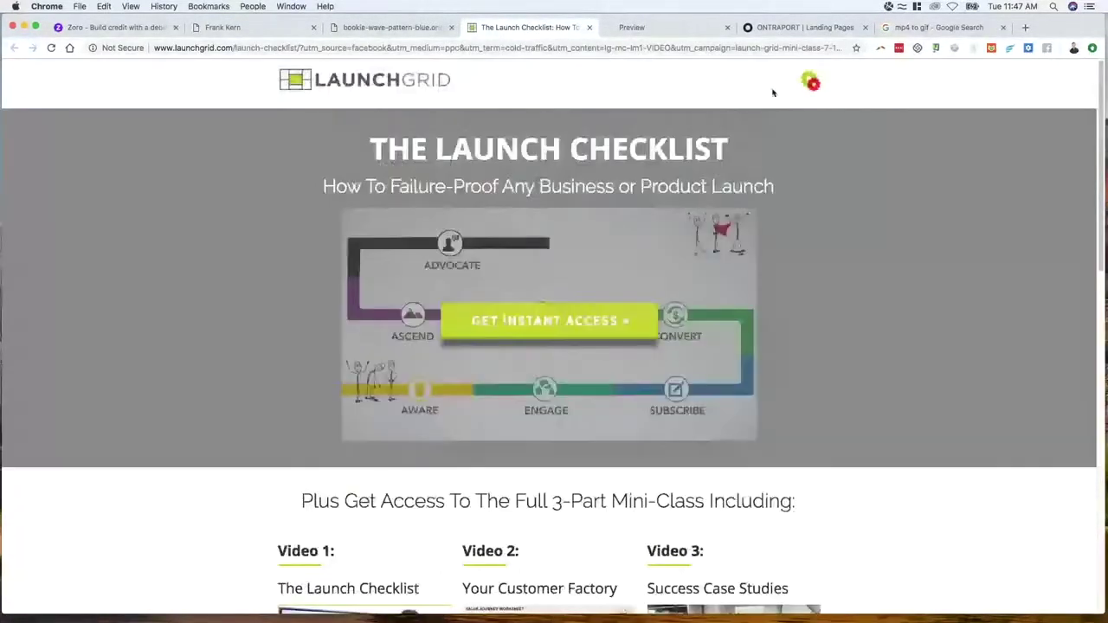
pyautogui.scroll(-4, 317, 181)
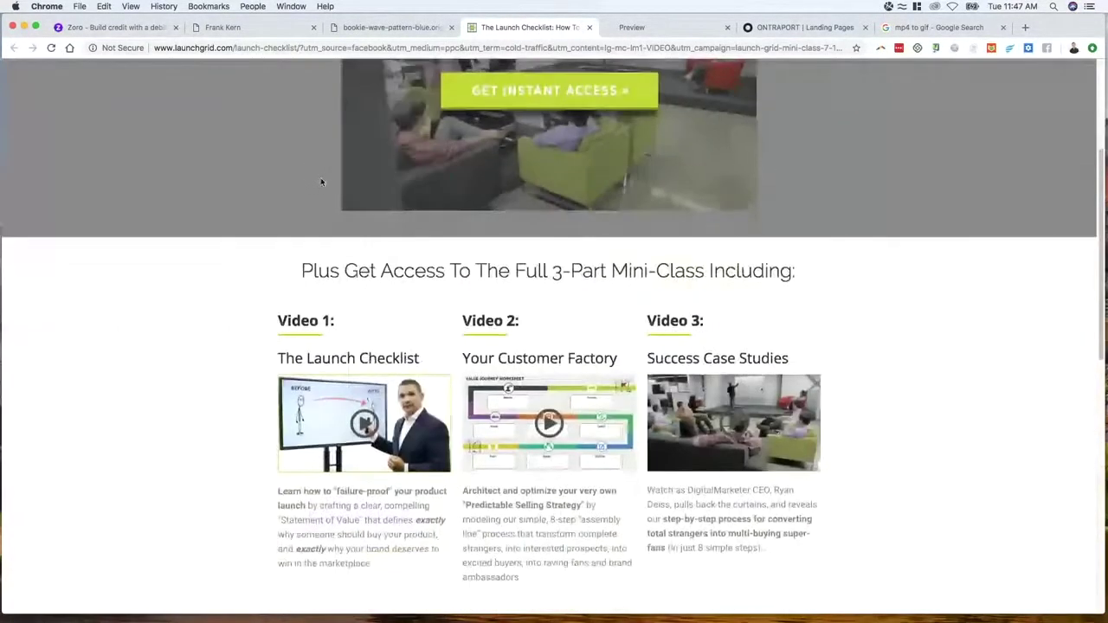
pyautogui.scroll(-6, 321, 182)
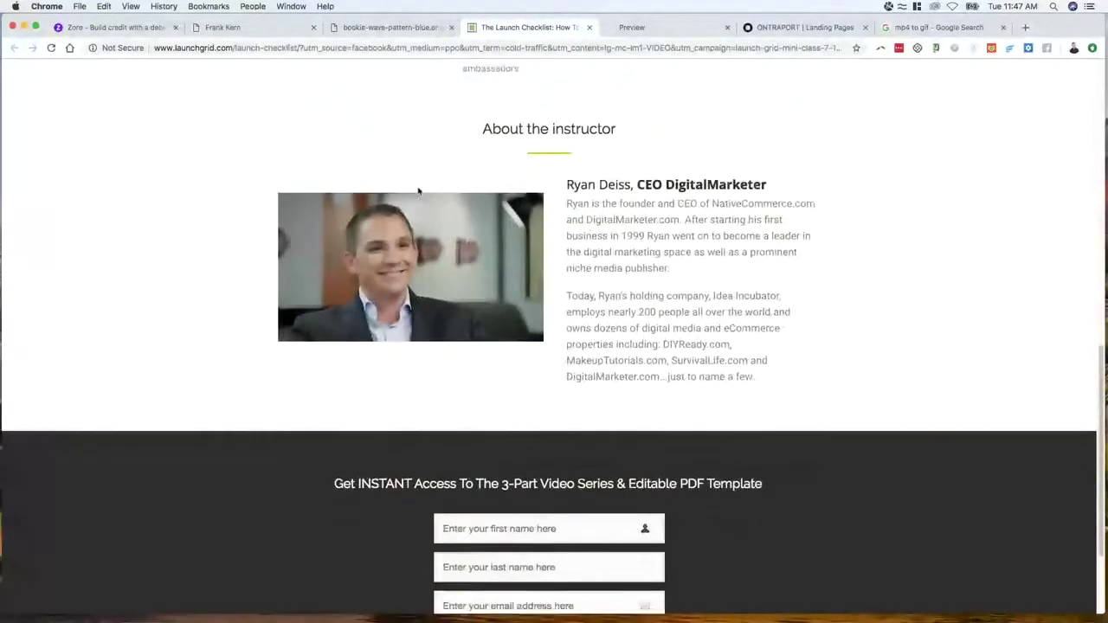
pyautogui.scroll(-3, 515, 228)
pyautogui.scroll(10, 514, 228)
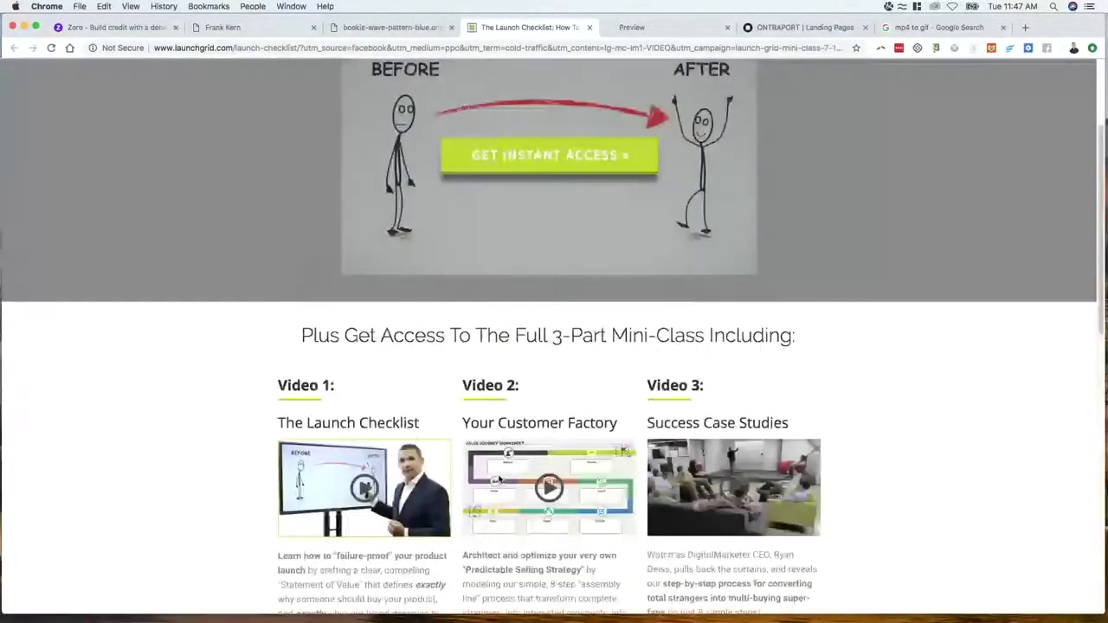
pyautogui.scroll(3, 500, 479)
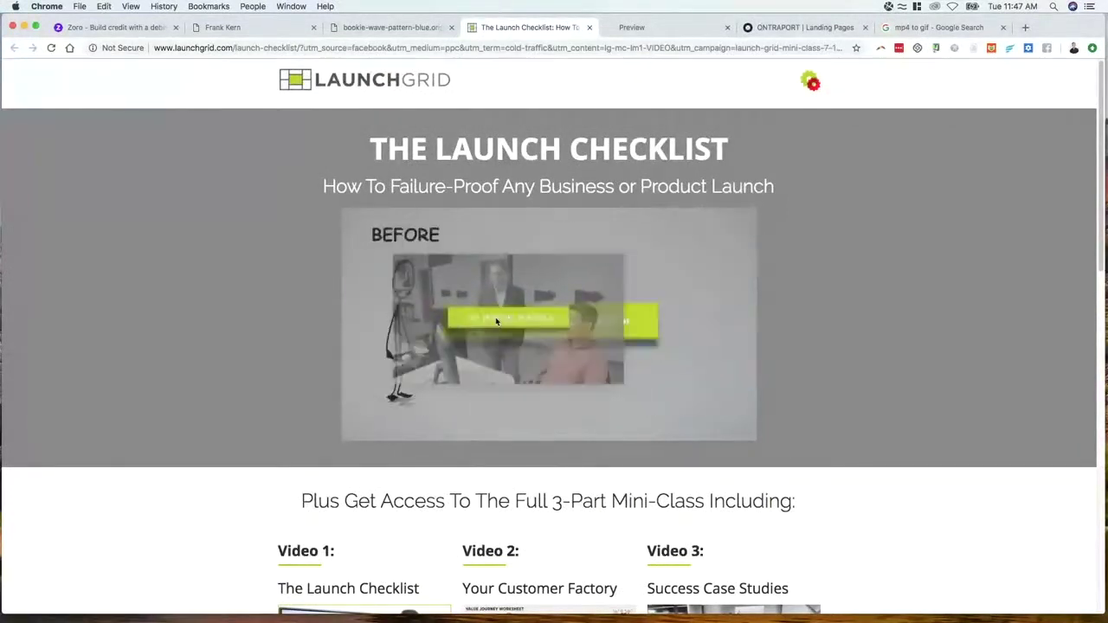
# Open the hero GIF, Launch-Grid-Checklist-Landing-Gif.gif, by itself in a new tab
pyautogui.rightClick(435, 279)
pyautogui.click(477, 286)
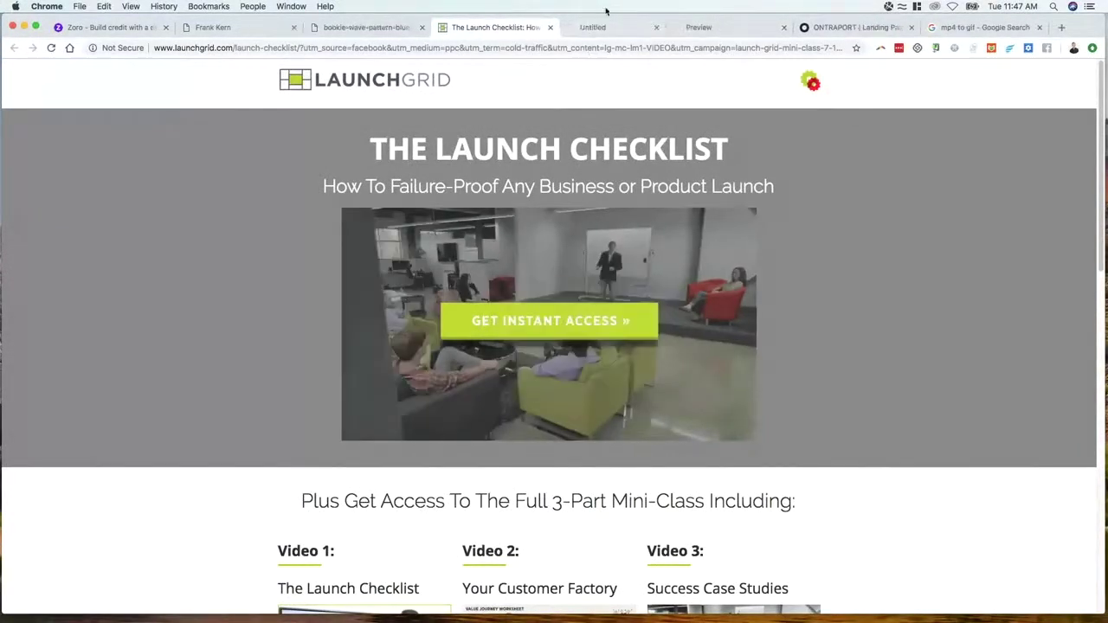
pyautogui.click(597, 27)
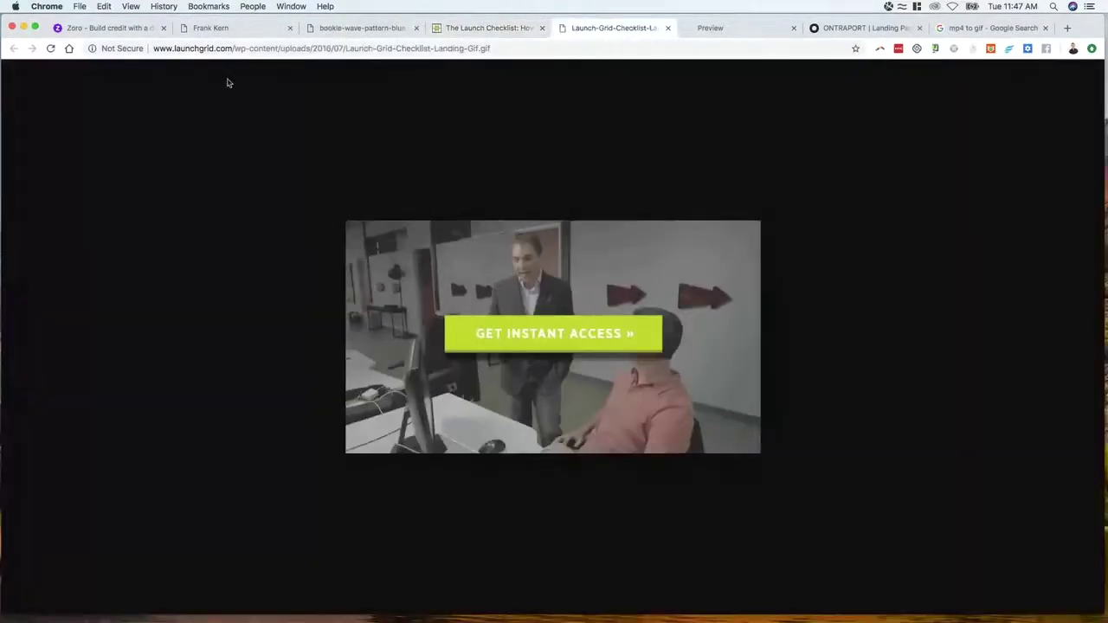
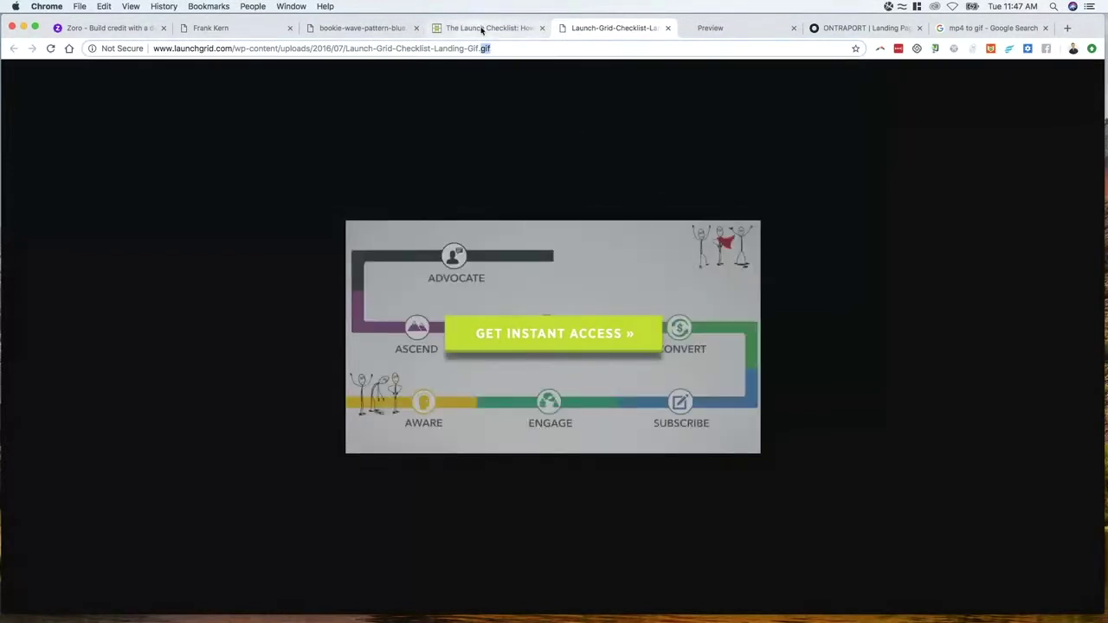
# Stay in the current landing page editor and title the page 'testing lightbox with spent field'
pyautogui.click(372, 31)
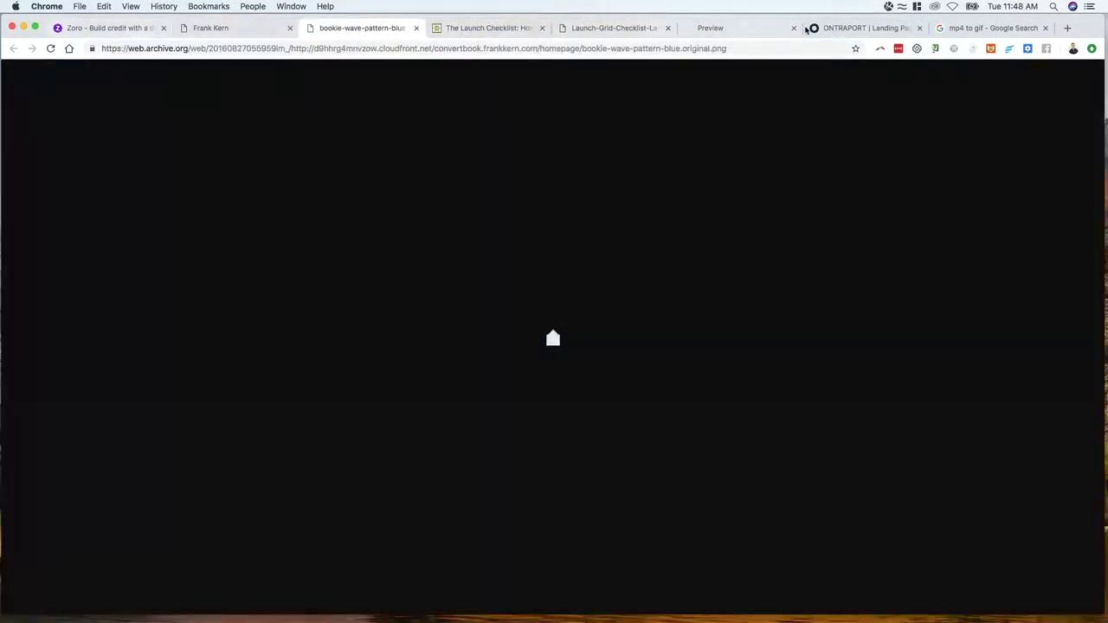
pyautogui.moveTo(866, 28); pyautogui.dragTo(364, 28)
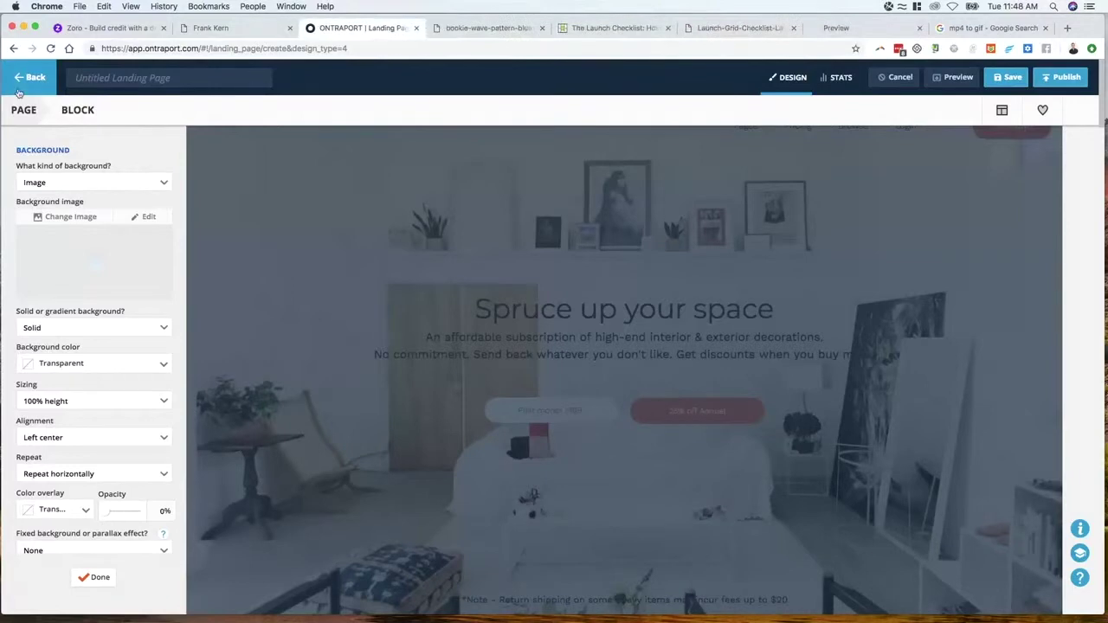
pyautogui.click(29, 77)
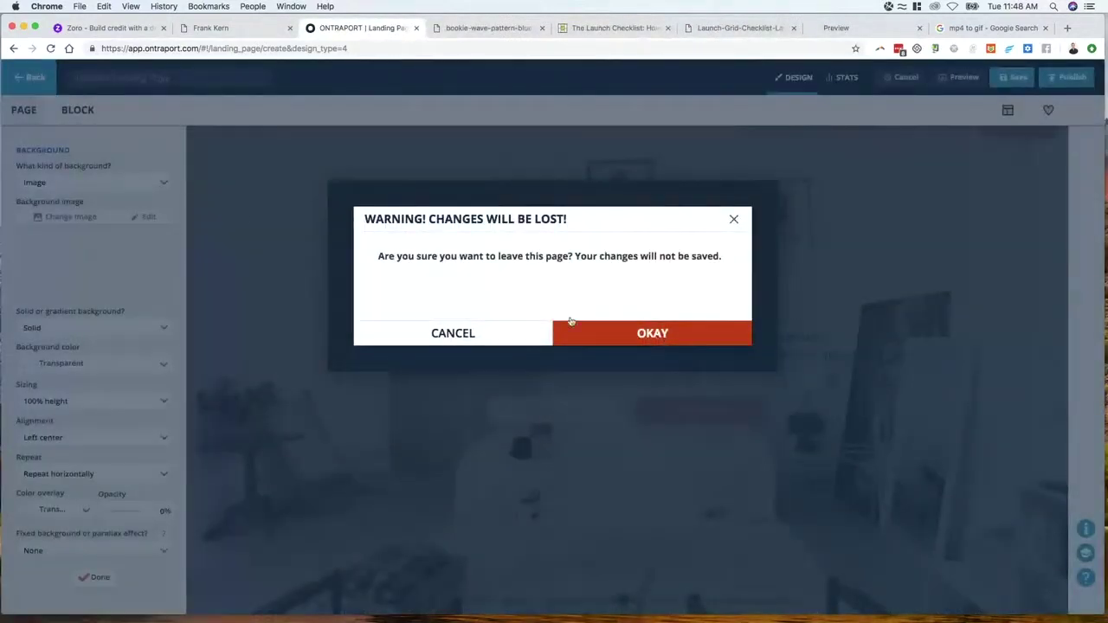
pyautogui.click(413, 324)
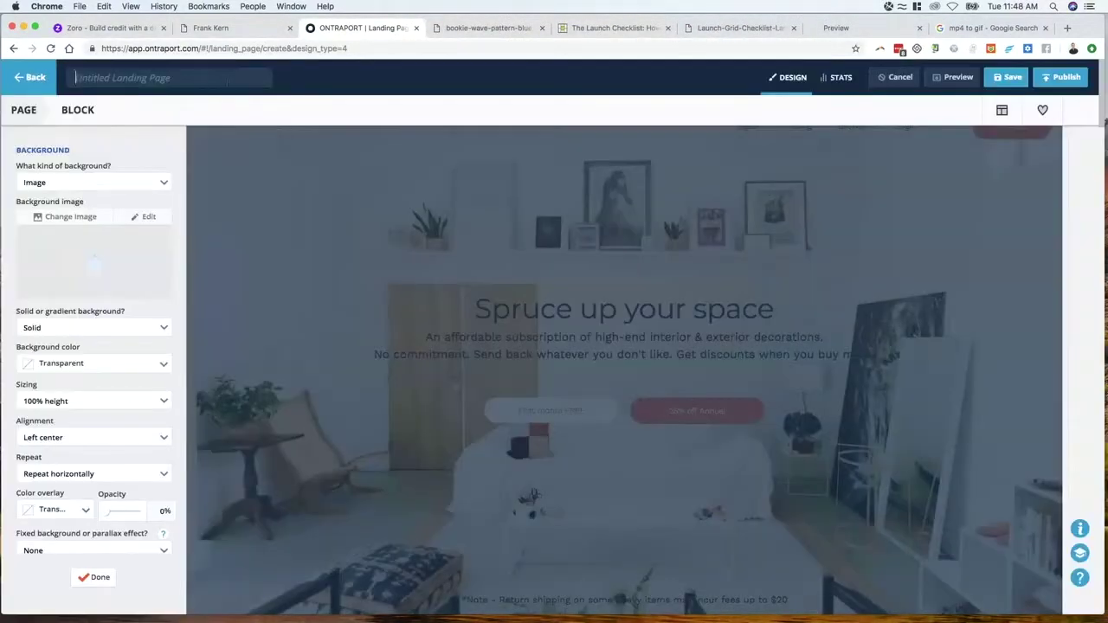
pyautogui.write('testing lightbox')
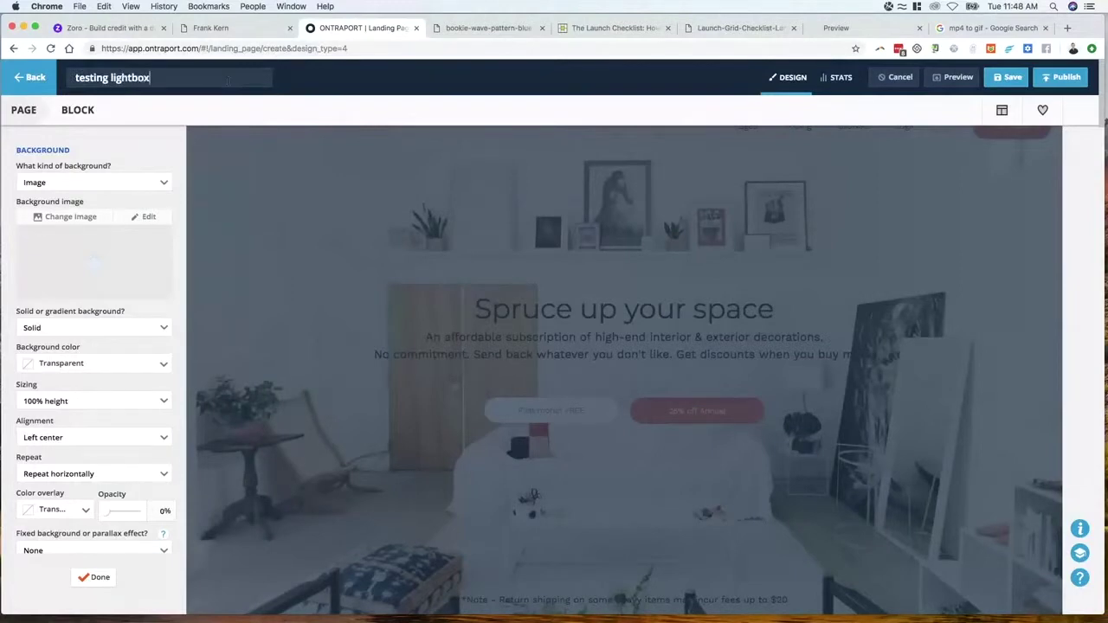
pyautogui.write(' with spent field')
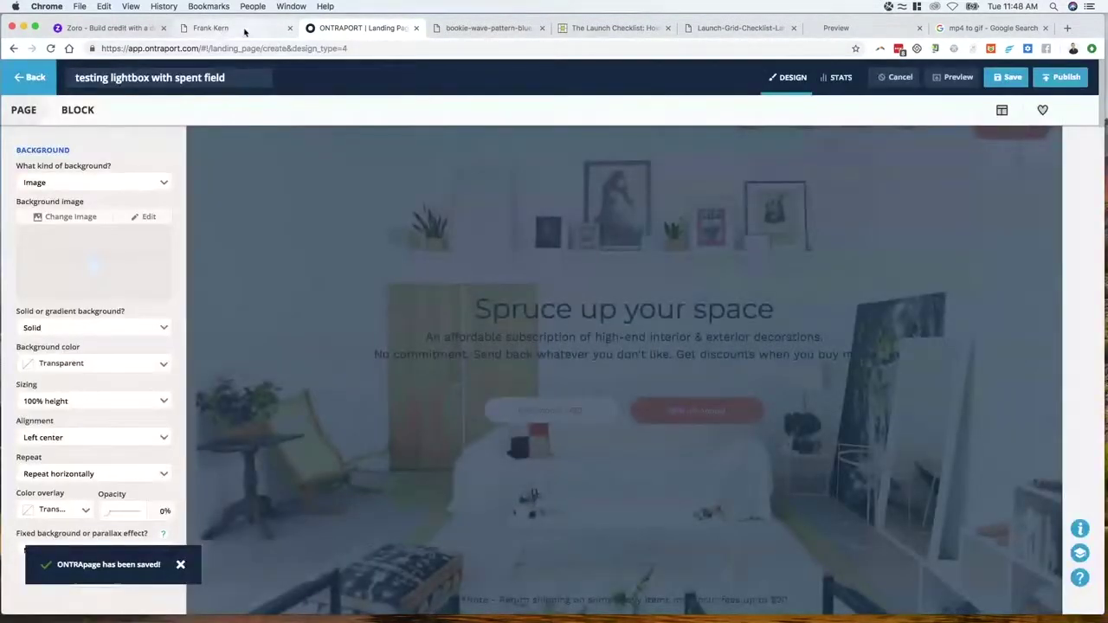
# Start a new blank landing page from scratch
pyautogui.click(245, 29)
pyautogui.click(352, 30)
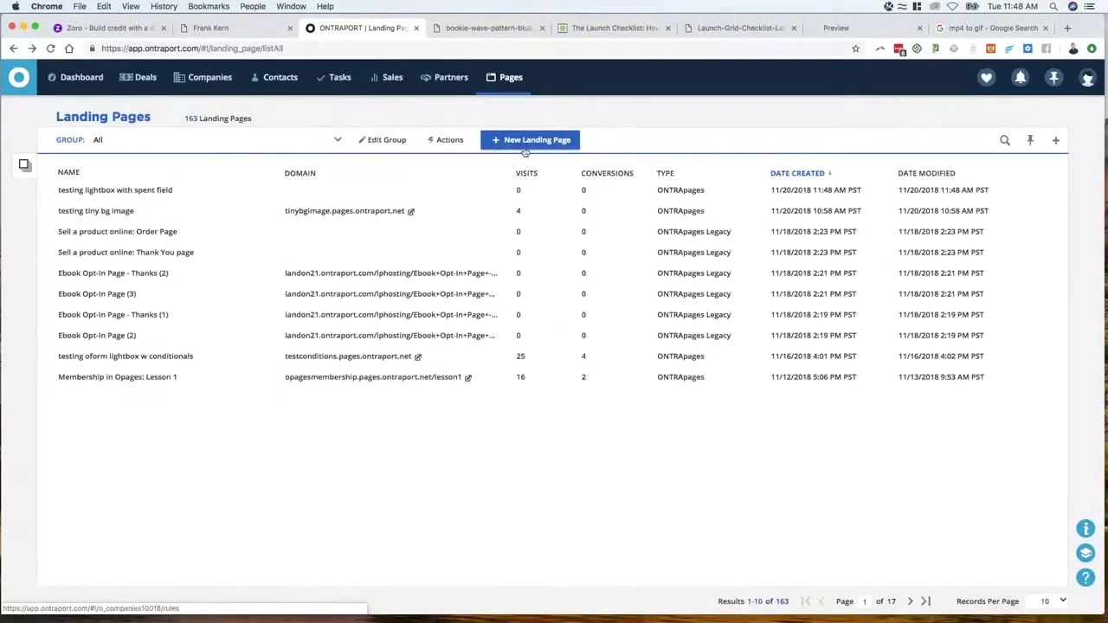
pyautogui.click(525, 143)
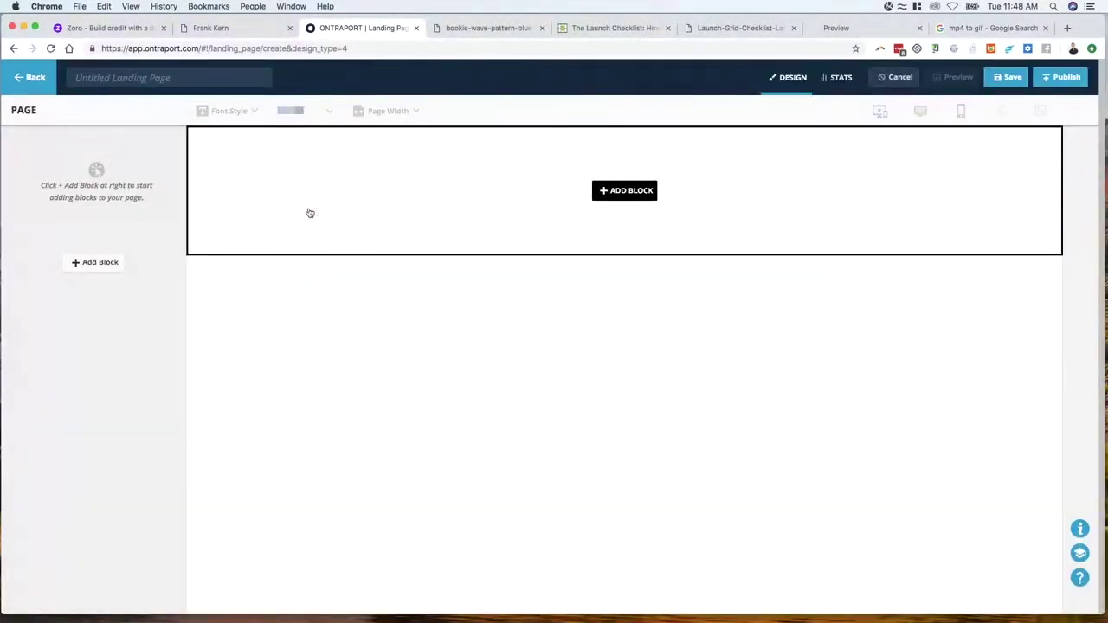
pyautogui.click(108, 27)
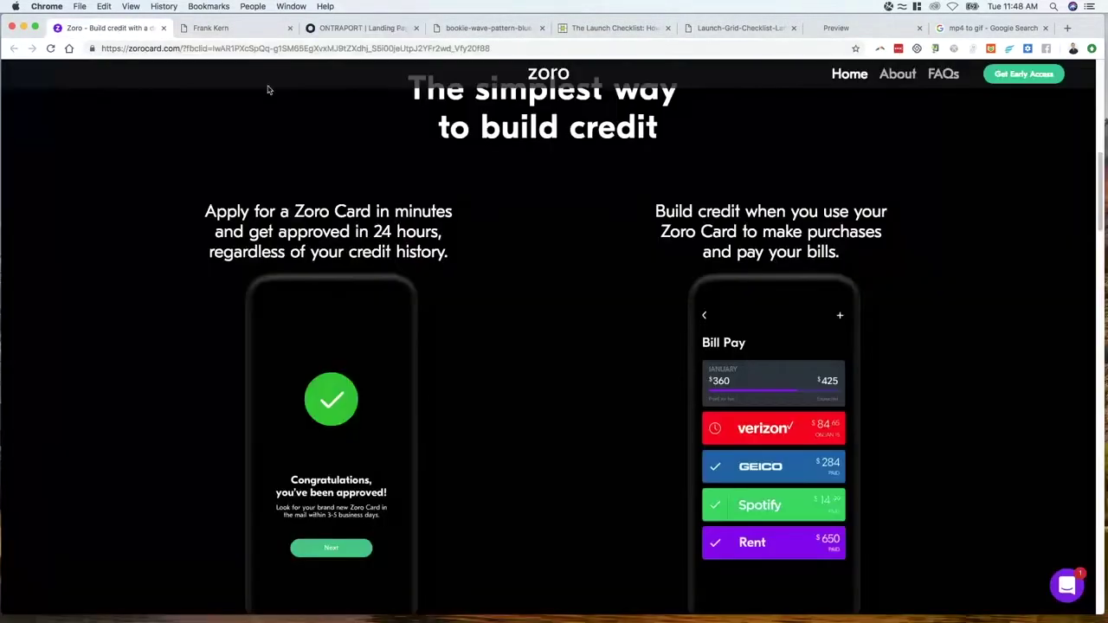
# Close the bookie wave pattern and Launch Grid checklist GIF tabs
pyautogui.scroll(5, 538, 175)
pyautogui.scroll(-15, 511, 257)
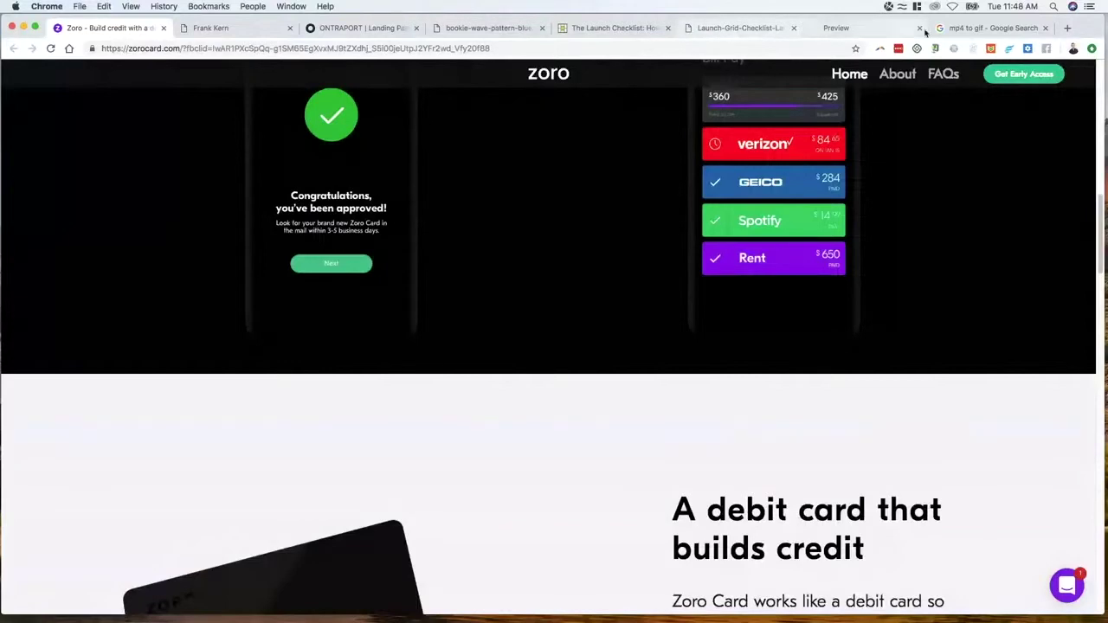
pyautogui.click(987, 28)
pyautogui.click(611, 28)
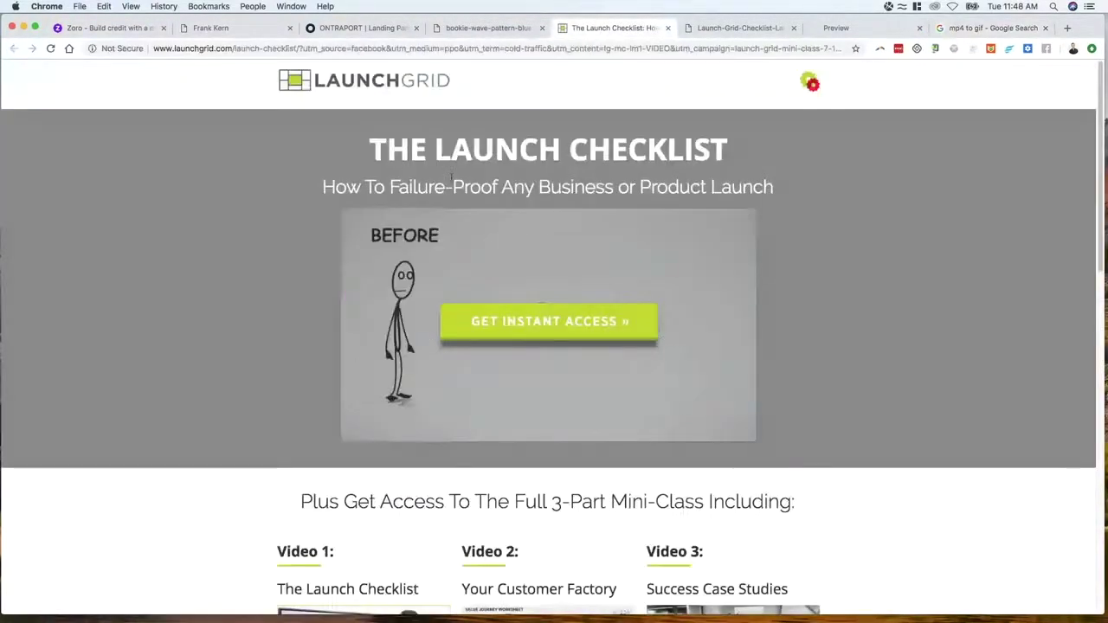
pyautogui.click(485, 27)
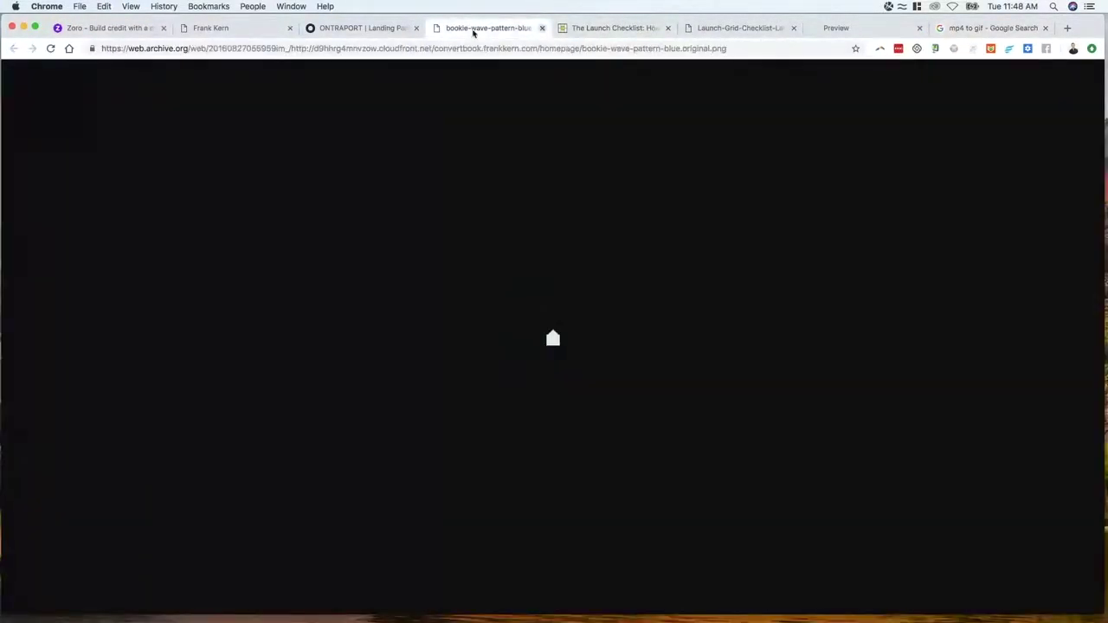
pyautogui.click(542, 28)
pyautogui.click(656, 29)
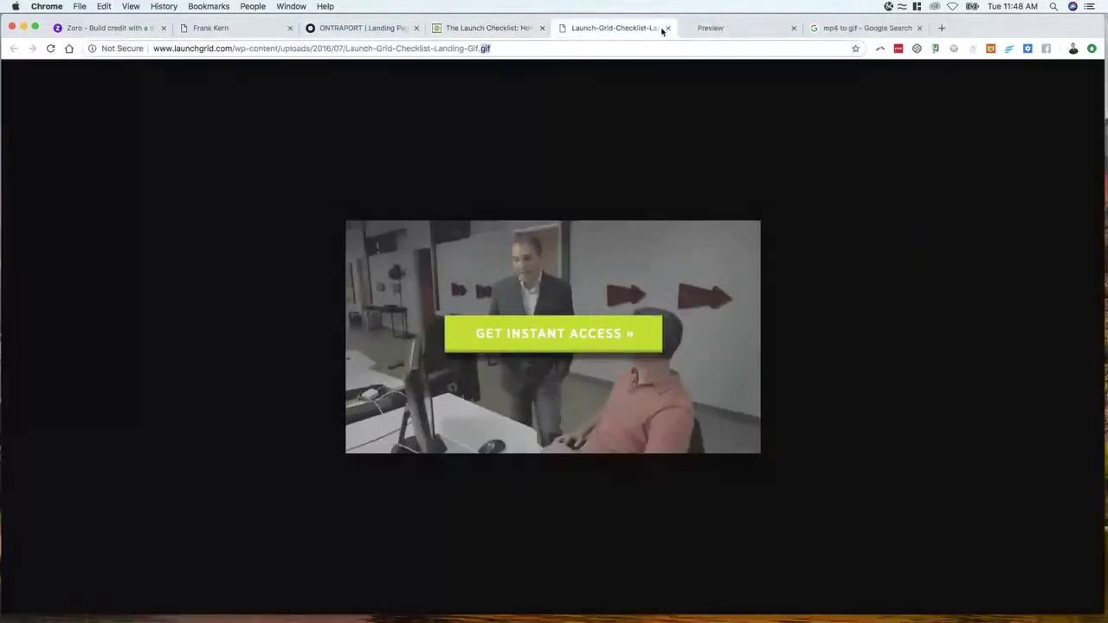
pyautogui.click(667, 28)
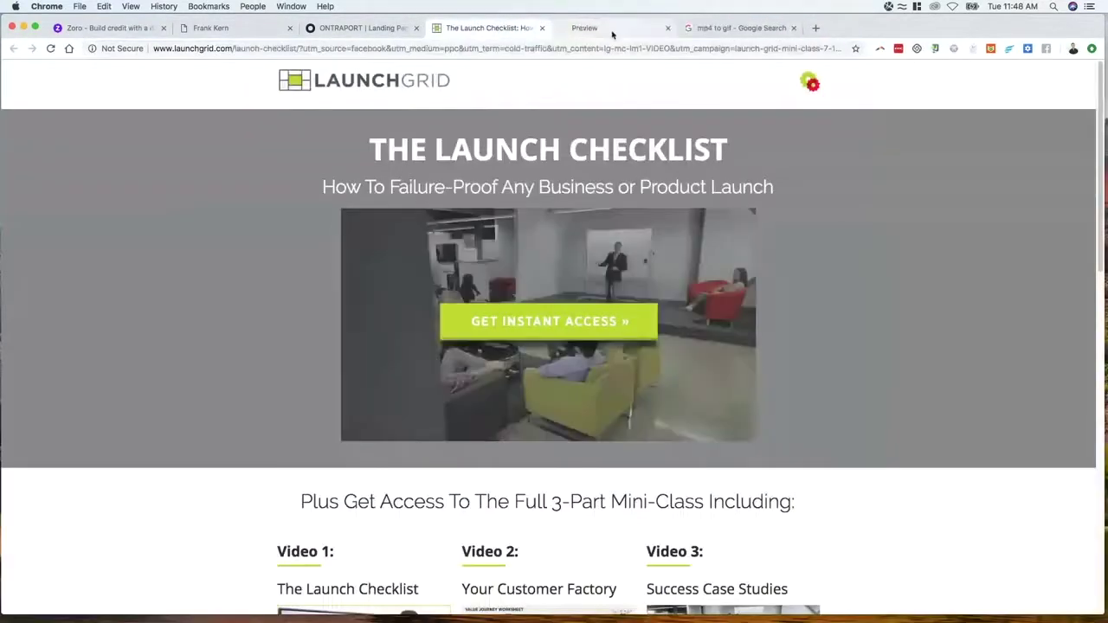
pyautogui.click(657, 30)
pyautogui.click(726, 30)
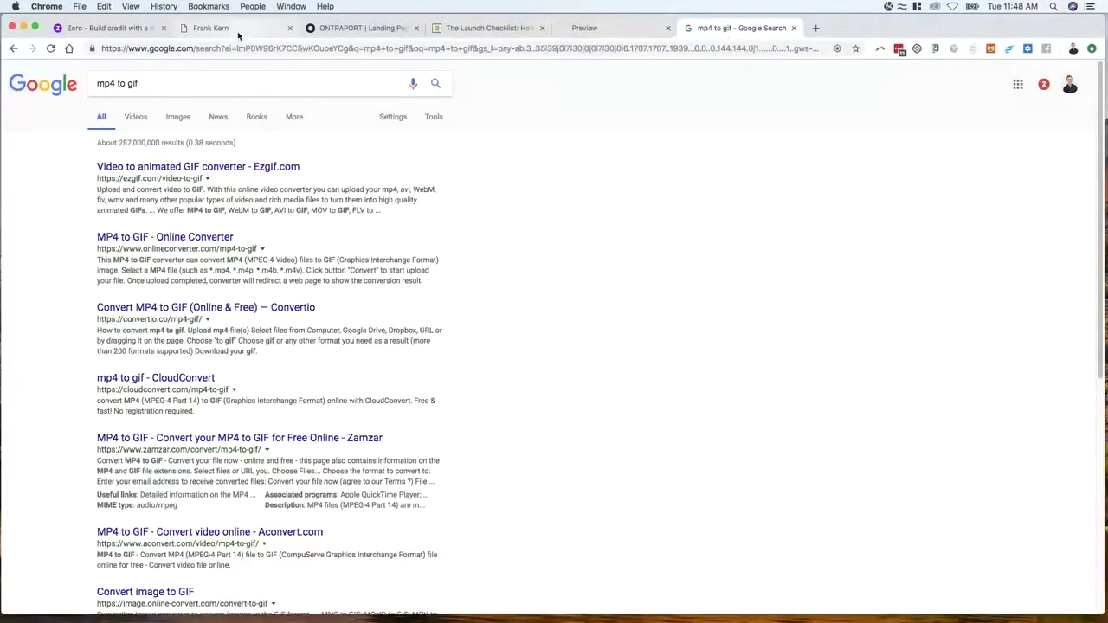
pyautogui.click(238, 29)
# Open the archived headline's left and right blue ribbon end images in new tabs
pyautogui.moveTo(322, 161); pyautogui.dragTo(777, 159)
pyautogui.rightClick(281, 152)
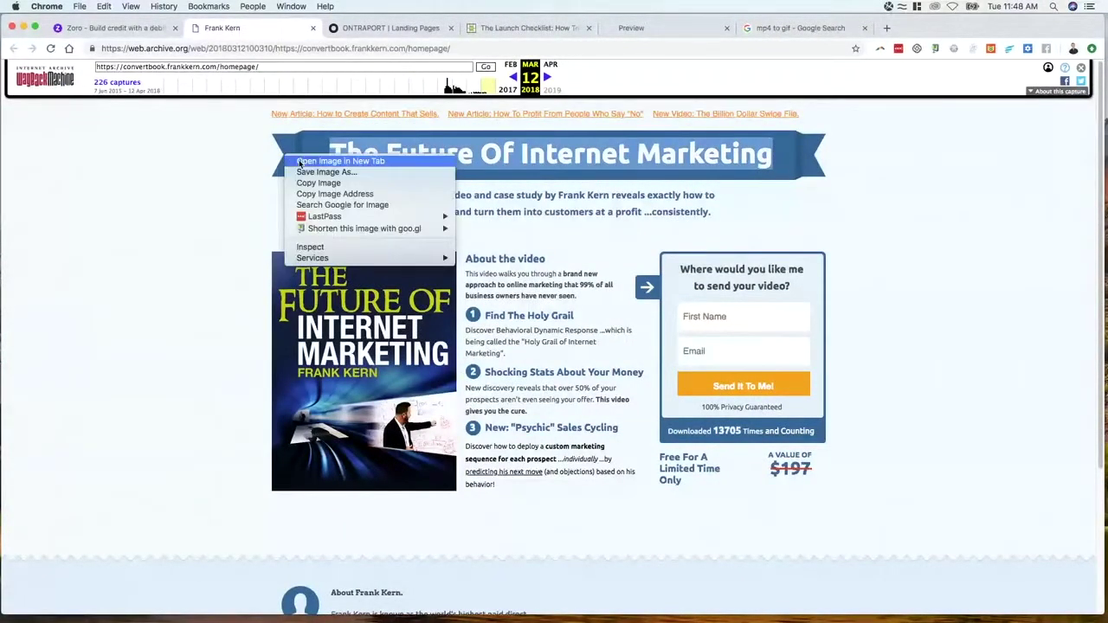
pyautogui.click(329, 158)
pyautogui.rightClick(807, 161)
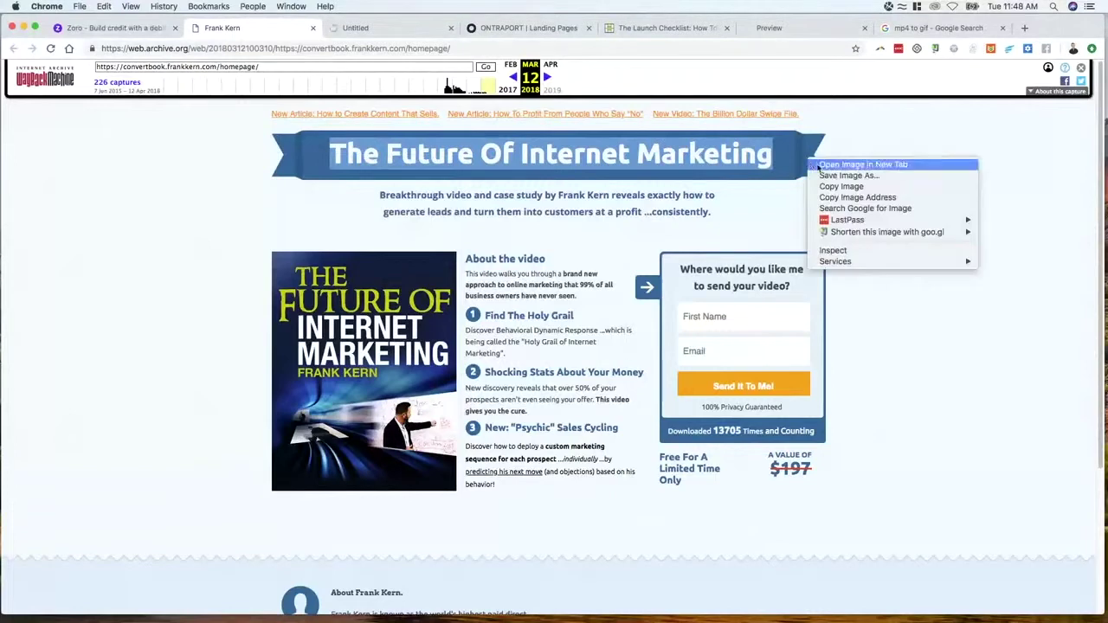
pyautogui.click(818, 165)
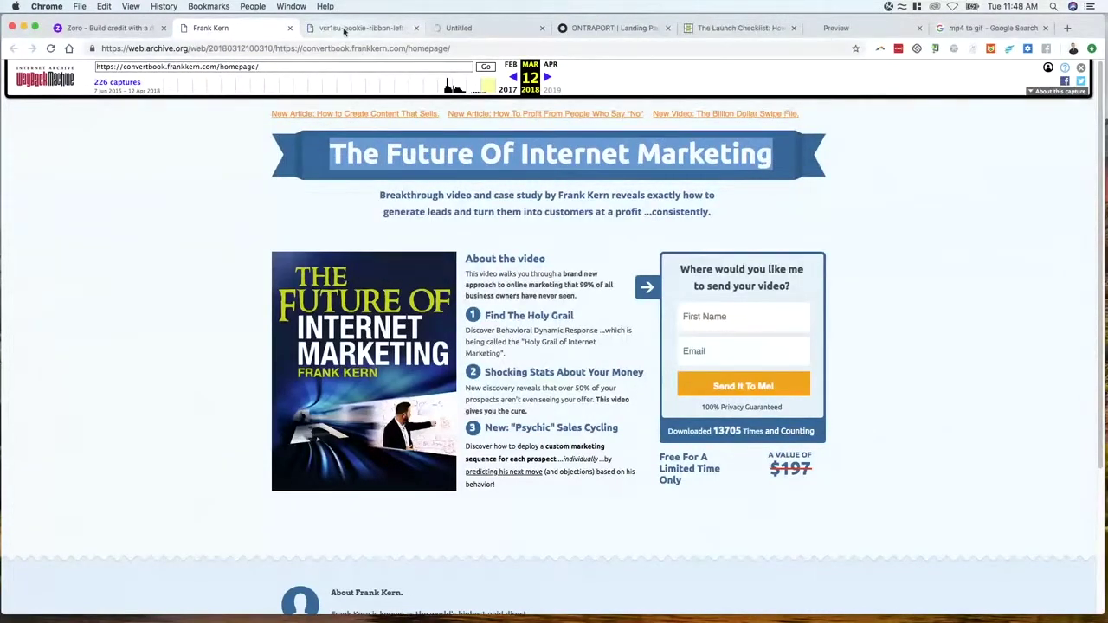
pyautogui.click(344, 29)
pyautogui.click(461, 31)
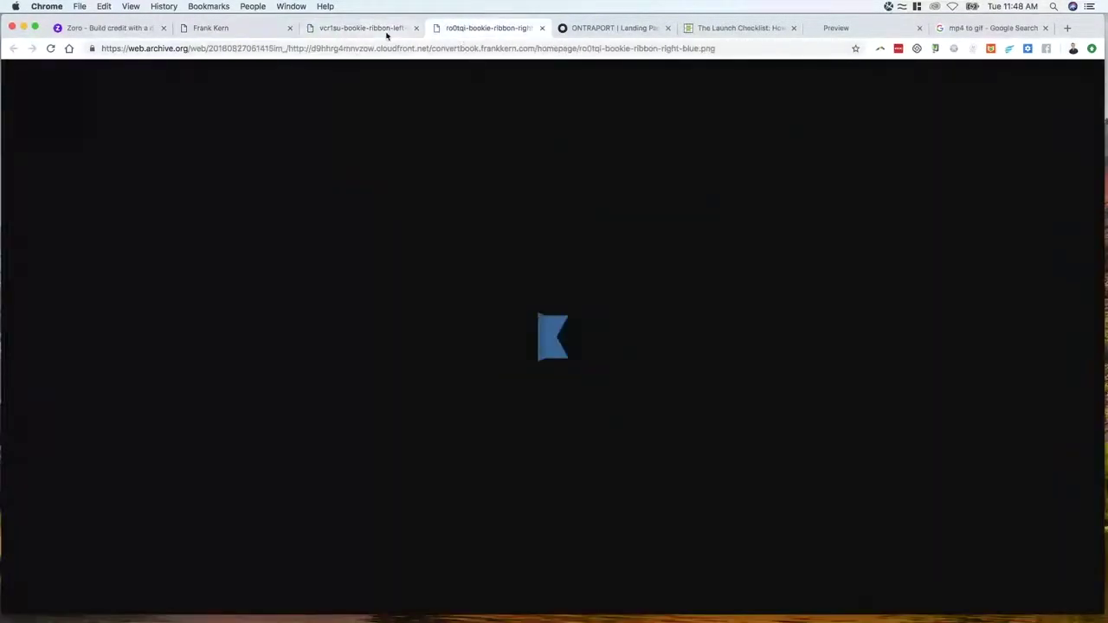
pyautogui.click(387, 31)
pyautogui.click(622, 30)
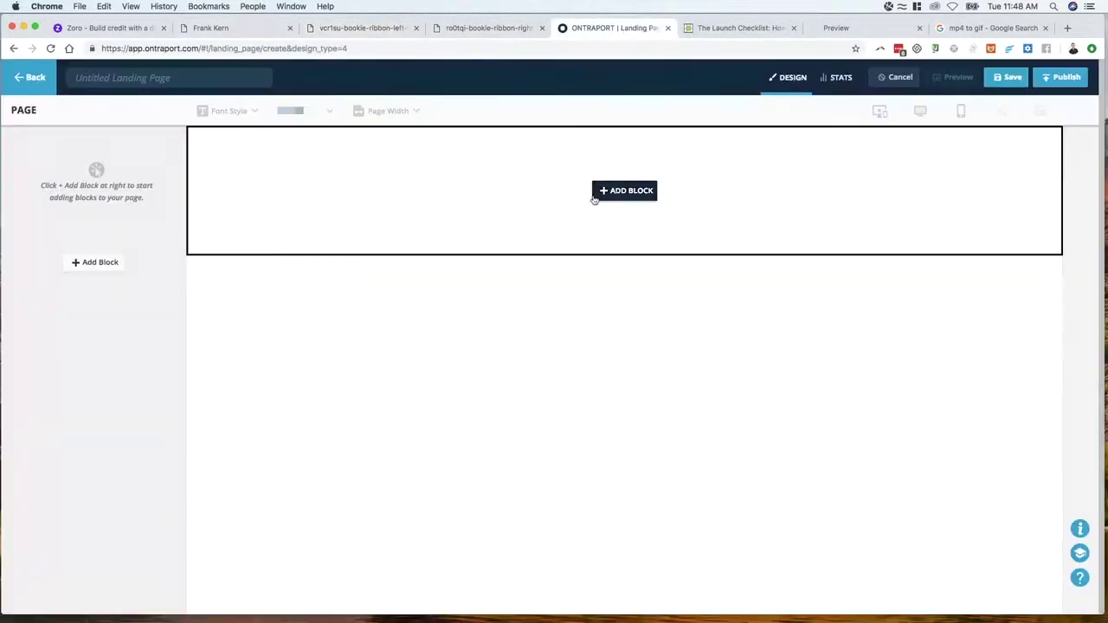
# Add an empty three-column block with an image element in the first column
pyautogui.click(598, 192)
pyautogui.click(752, 195)
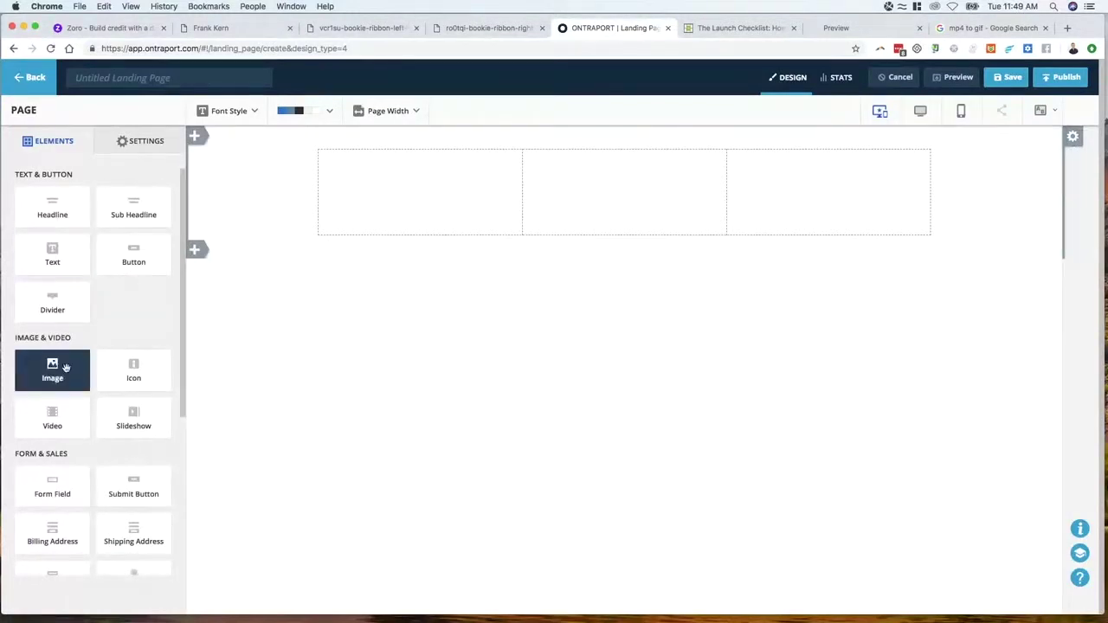
pyautogui.moveTo(76, 374); pyautogui.dragTo(403, 209)
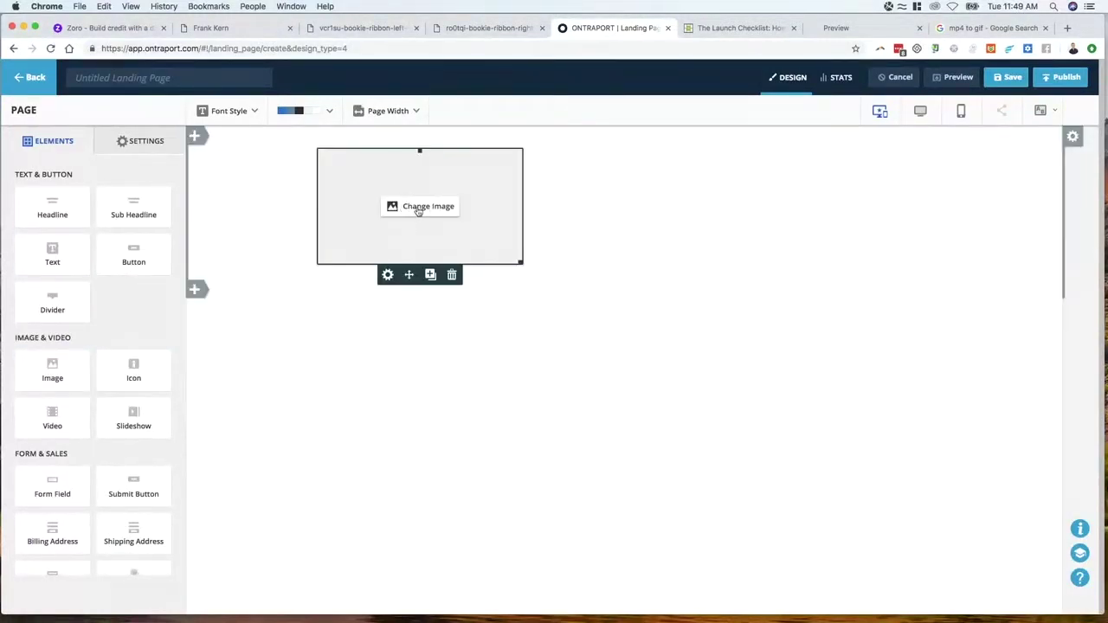
pyautogui.click(418, 208)
pyautogui.click(490, 180)
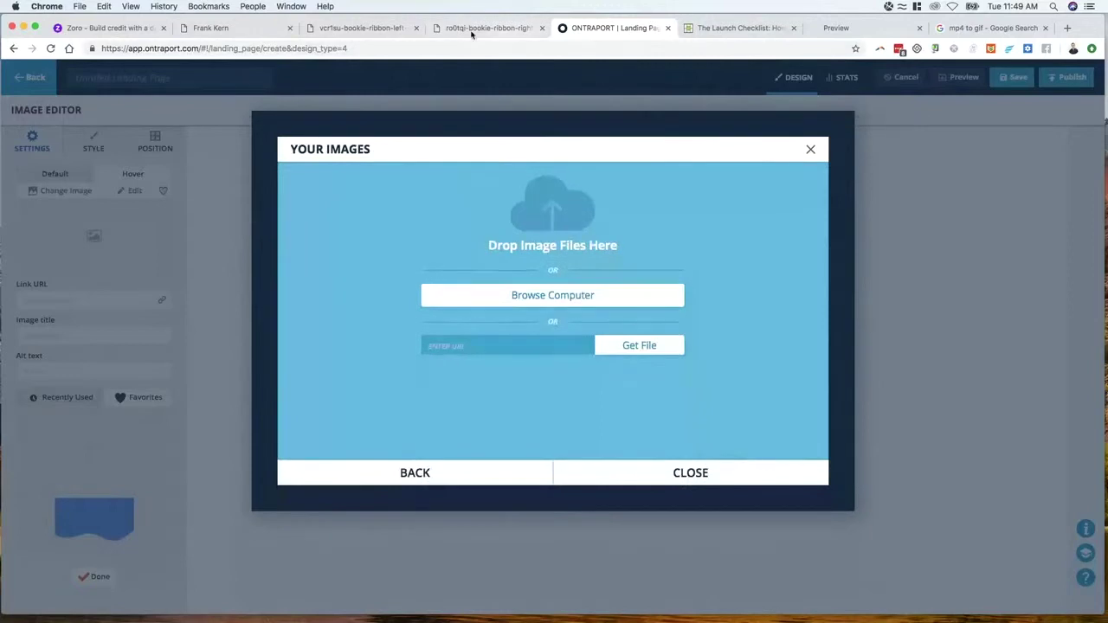
# Save vcr1su-bookie-ribbon-left-blue to Downloads and upload it to the image library
pyautogui.click(385, 31)
pyautogui.click(385, 49)
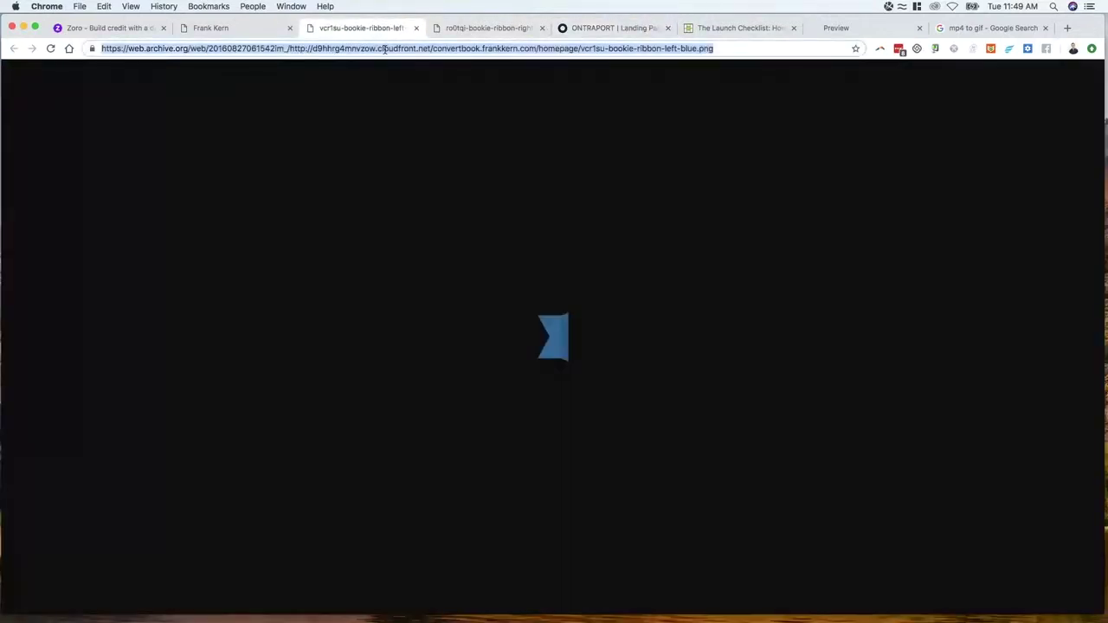
pyautogui.click(364, 50)
pyautogui.moveTo(291, 50); pyautogui.dragTo(719, 49)
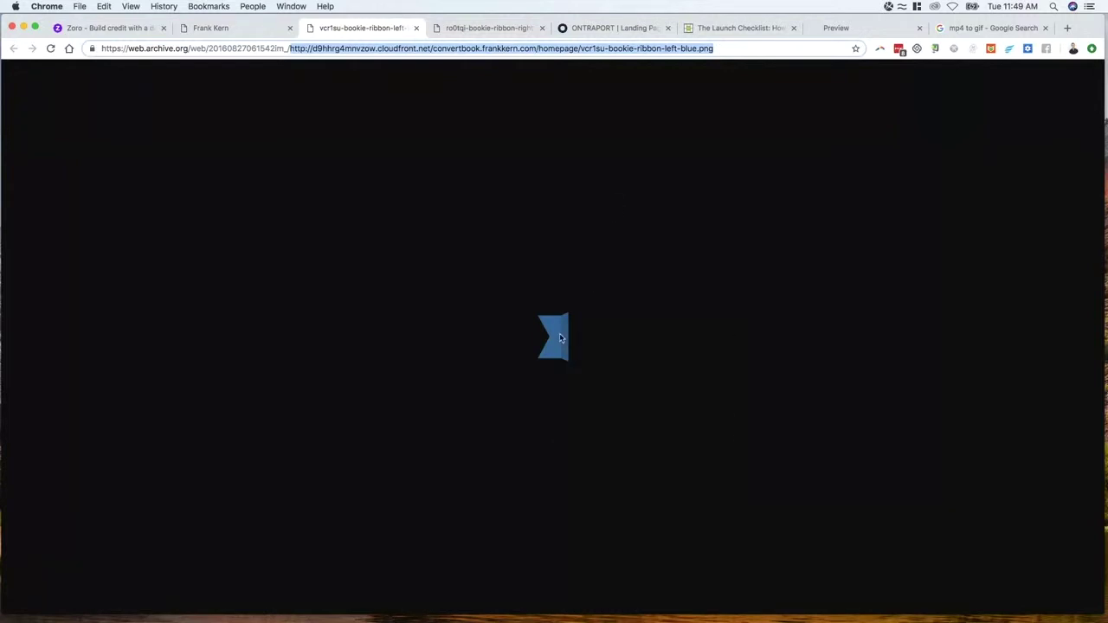
pyautogui.rightClick(561, 334)
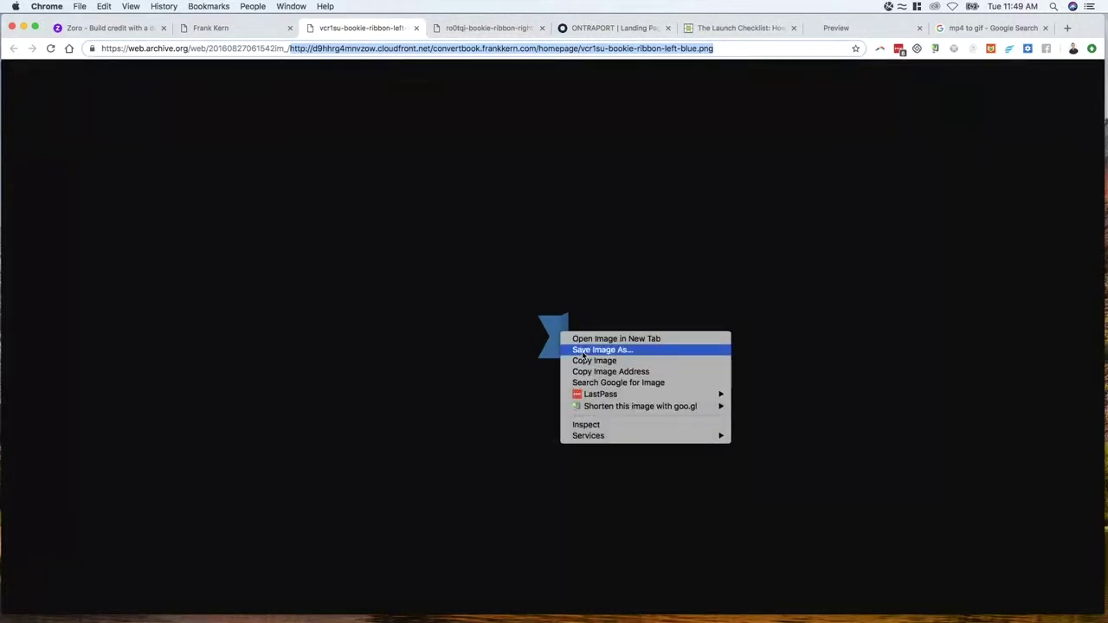
pyautogui.click(601, 349)
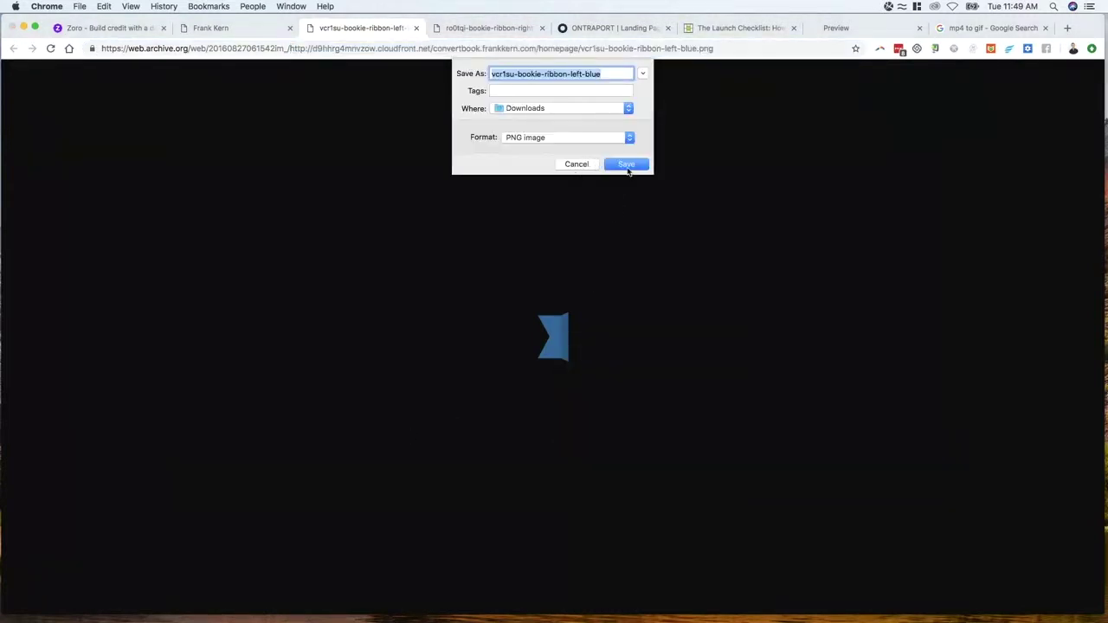
pyautogui.click(628, 166)
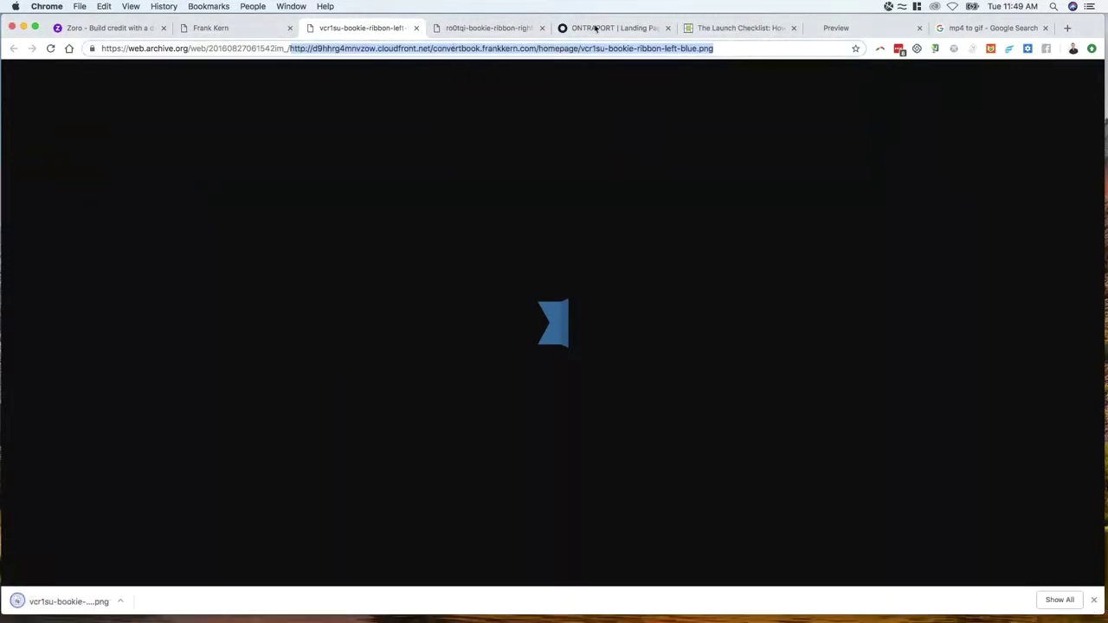
pyautogui.click(595, 28)
pyautogui.moveTo(69, 601); pyautogui.dragTo(414, 373)
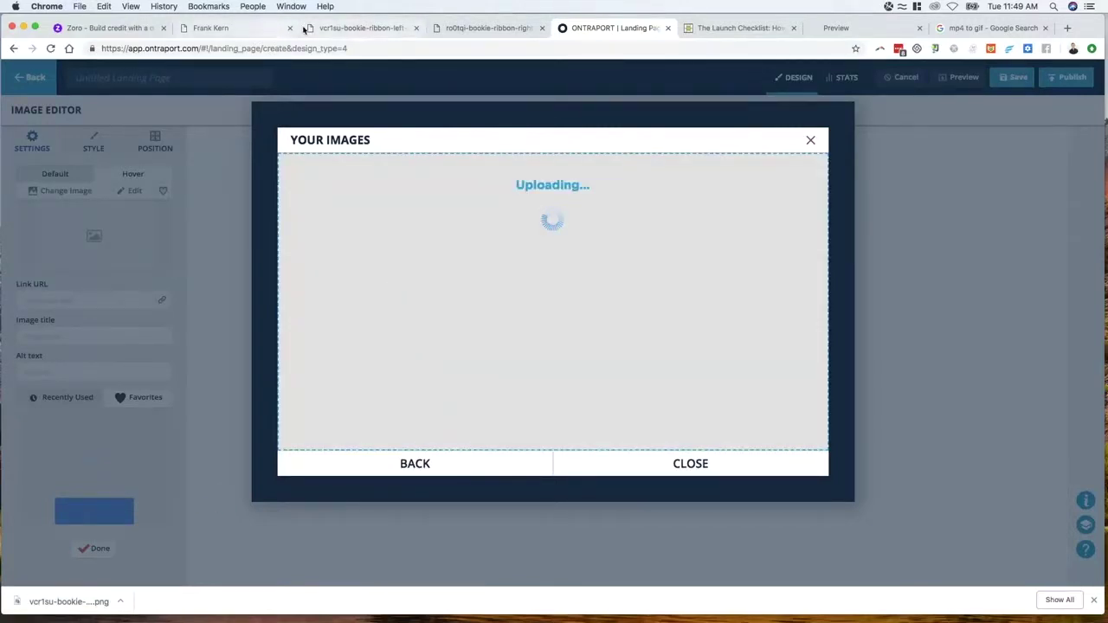
# Save the right blue ribbon image to Downloads and upload it to the library
pyautogui.click(485, 28)
pyautogui.rightClick(540, 319)
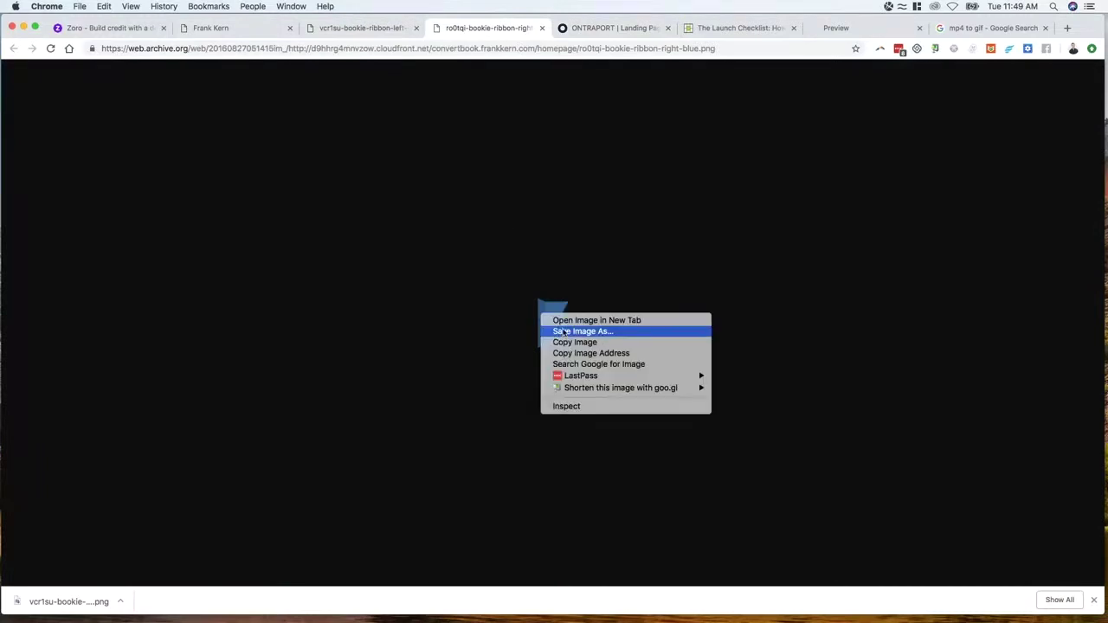
pyautogui.click(565, 331)
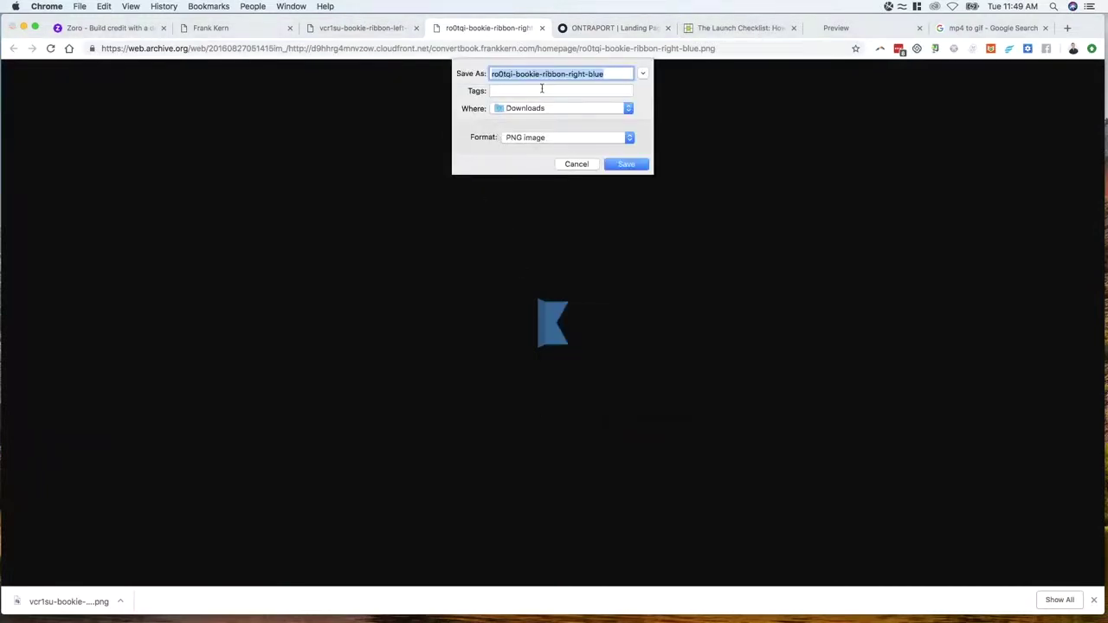
pyautogui.click(627, 165)
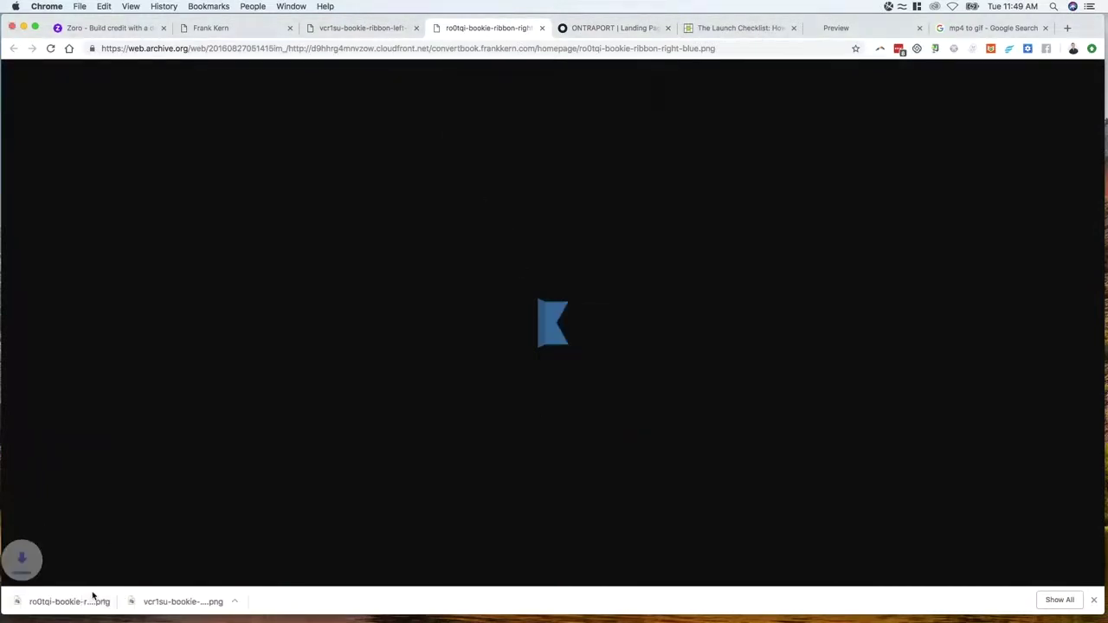
pyautogui.click(589, 28)
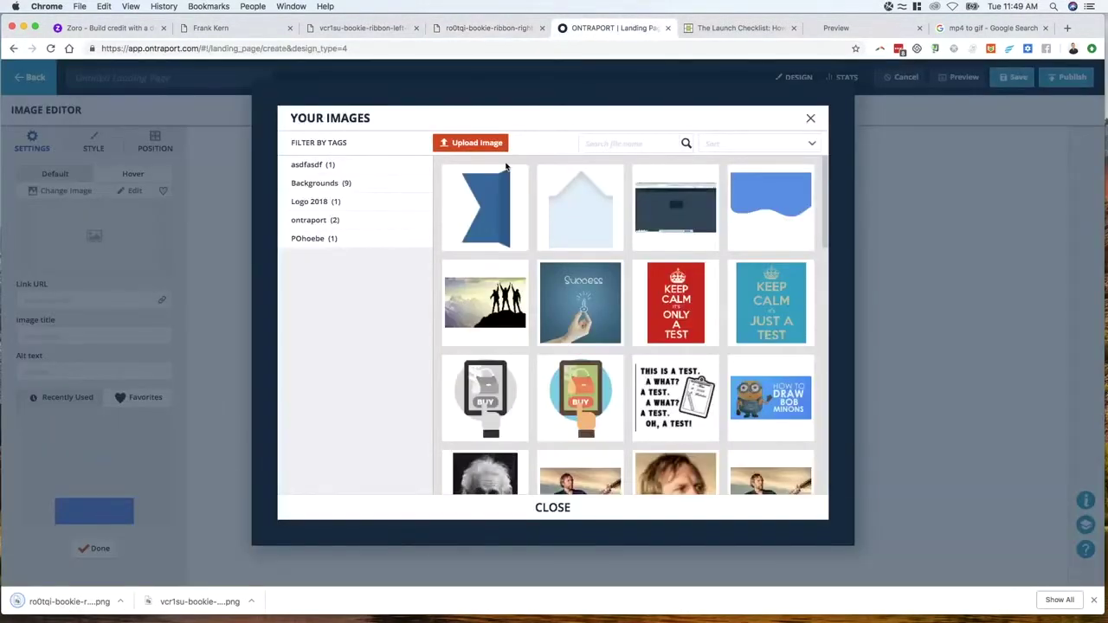
pyautogui.click(472, 143)
pyautogui.moveTo(70, 601); pyautogui.dragTo(475, 376)
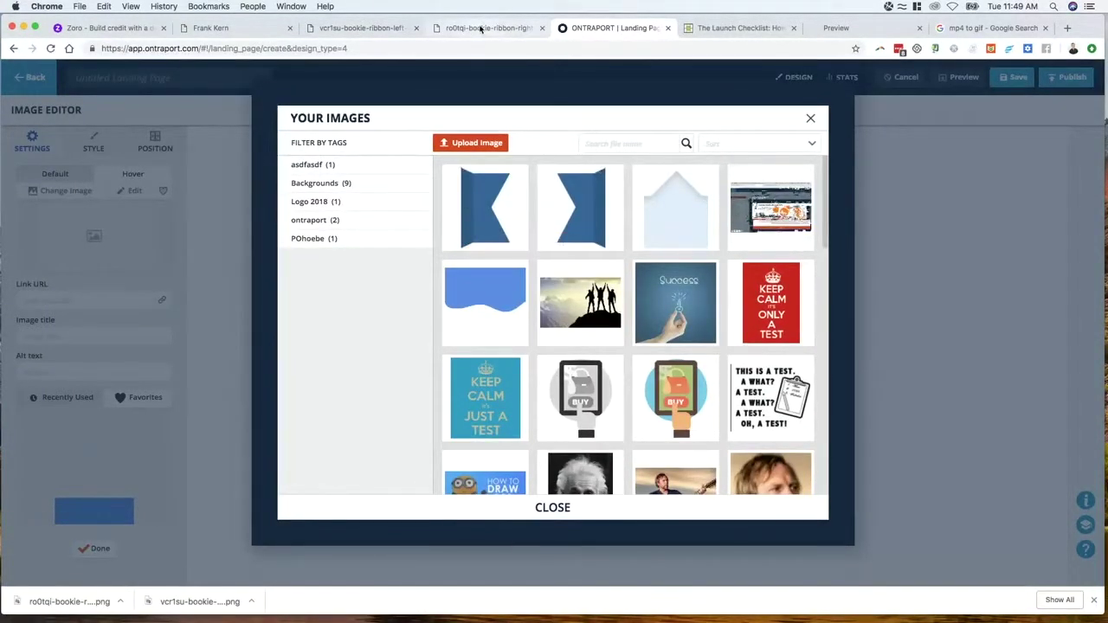
pyautogui.click(406, 28)
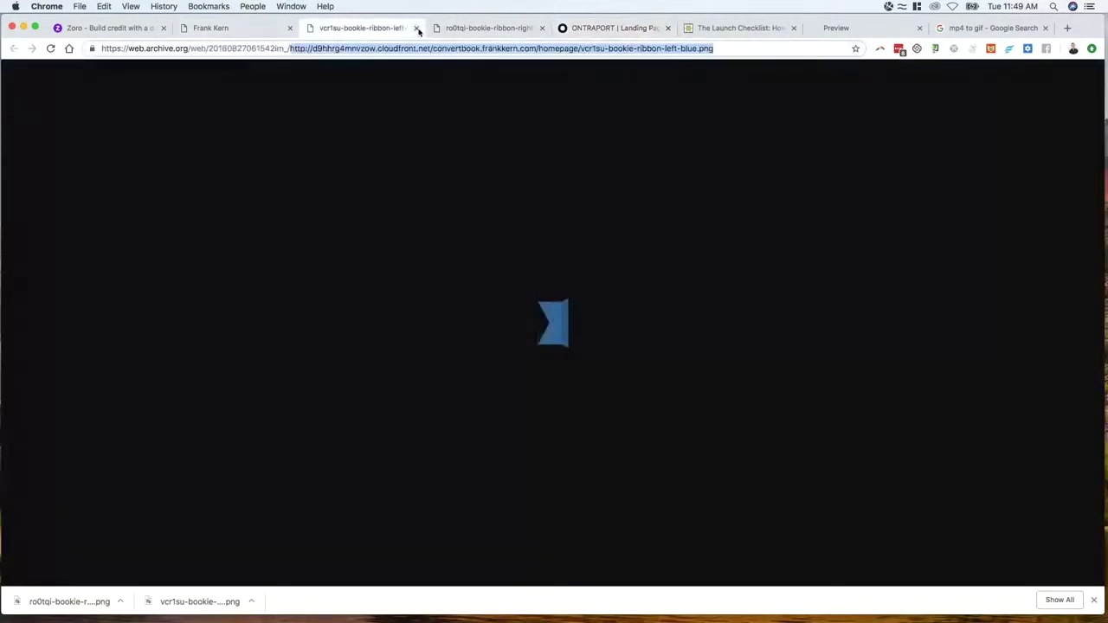
# Close the ribbon tabs and sample the reference banner's blue, #2a6999, in DevTools
pyautogui.click(418, 28)
pyautogui.click(417, 28)
pyautogui.click(243, 29)
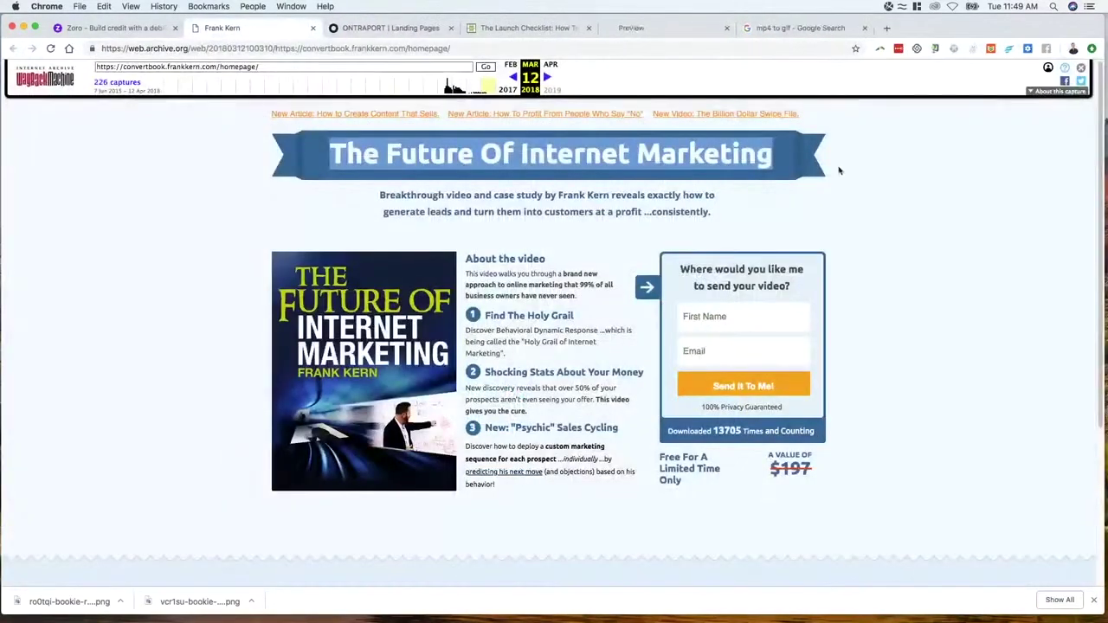
pyautogui.rightClick(773, 158)
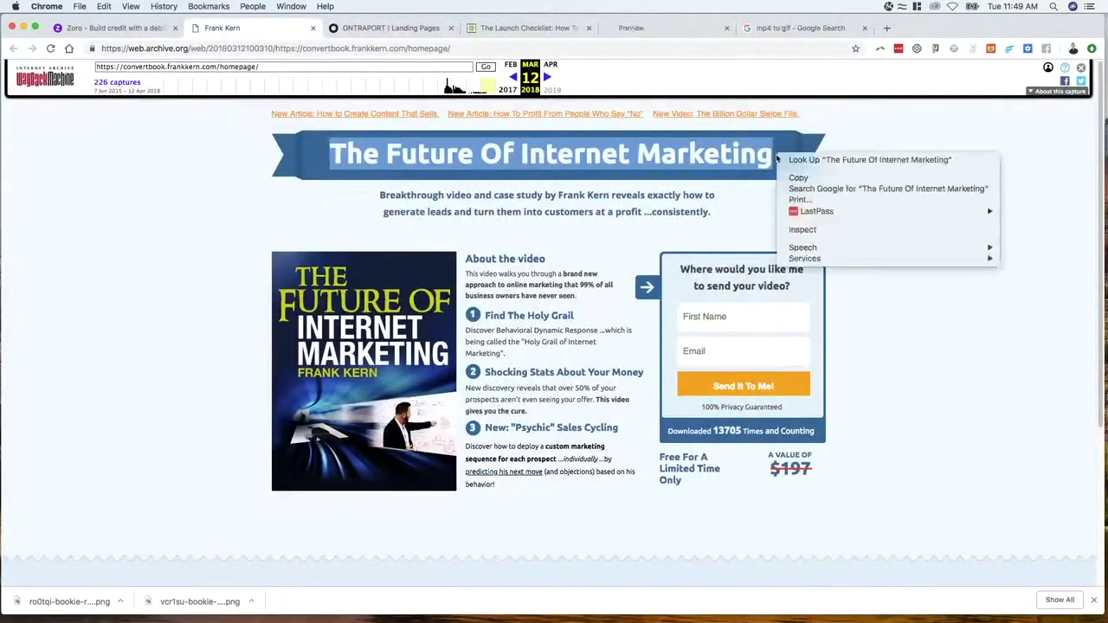
pyautogui.click(804, 232)
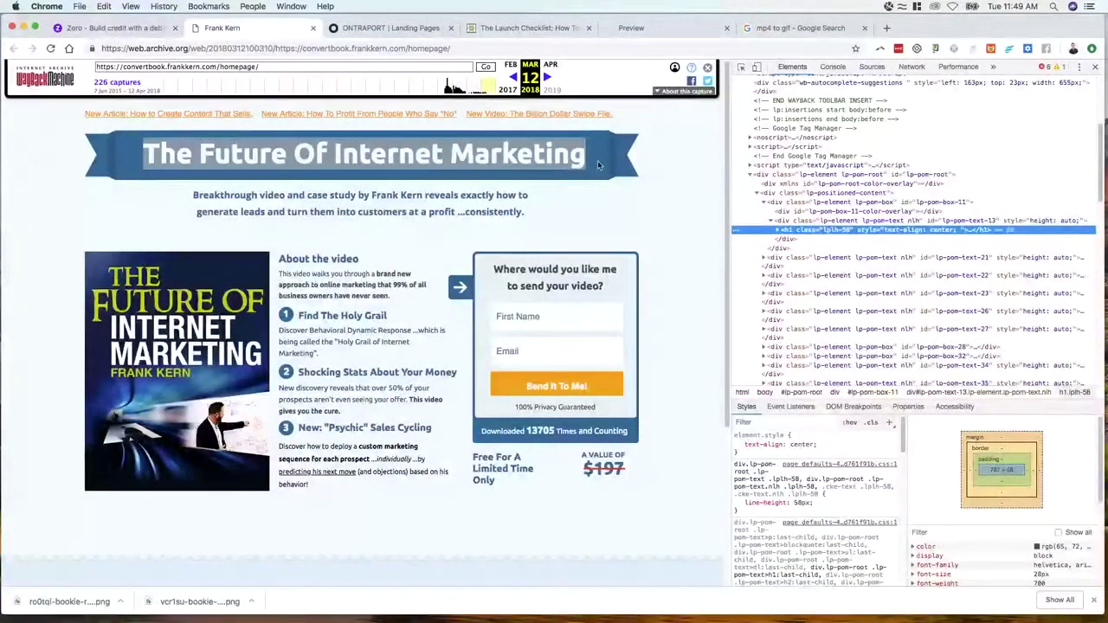
pyautogui.scroll(-1, 1036, 531)
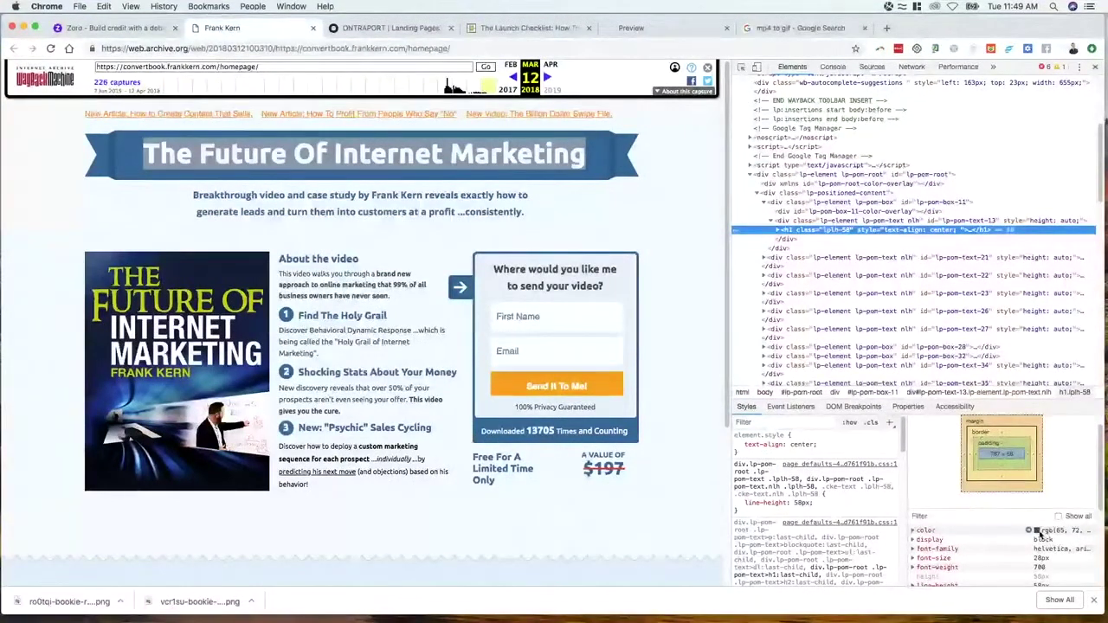
pyautogui.click(1036, 531)
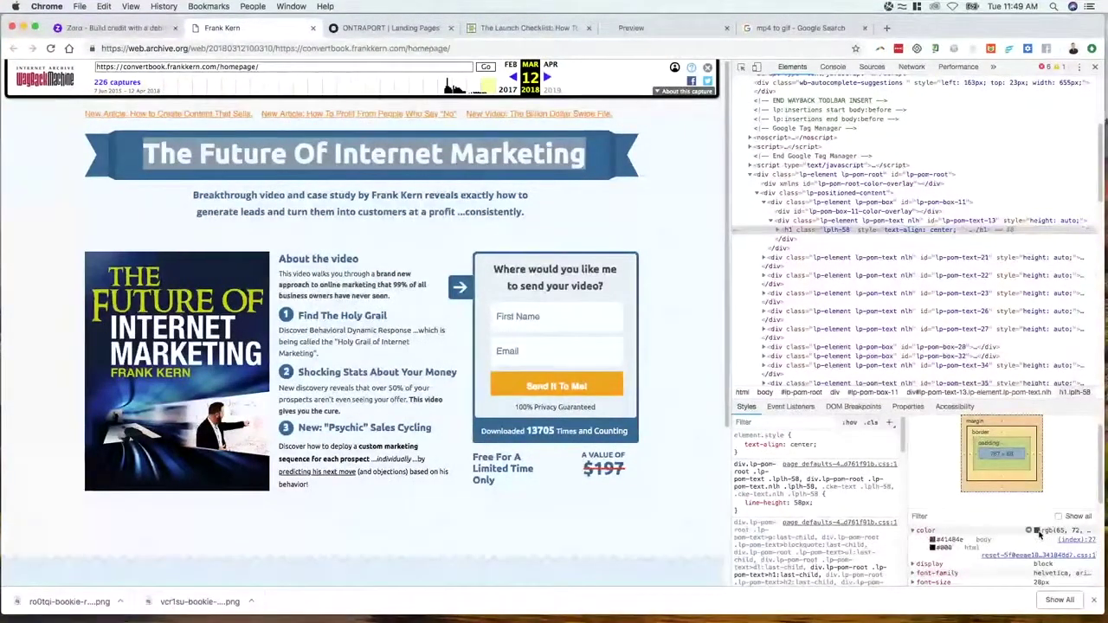
pyautogui.click(932, 549)
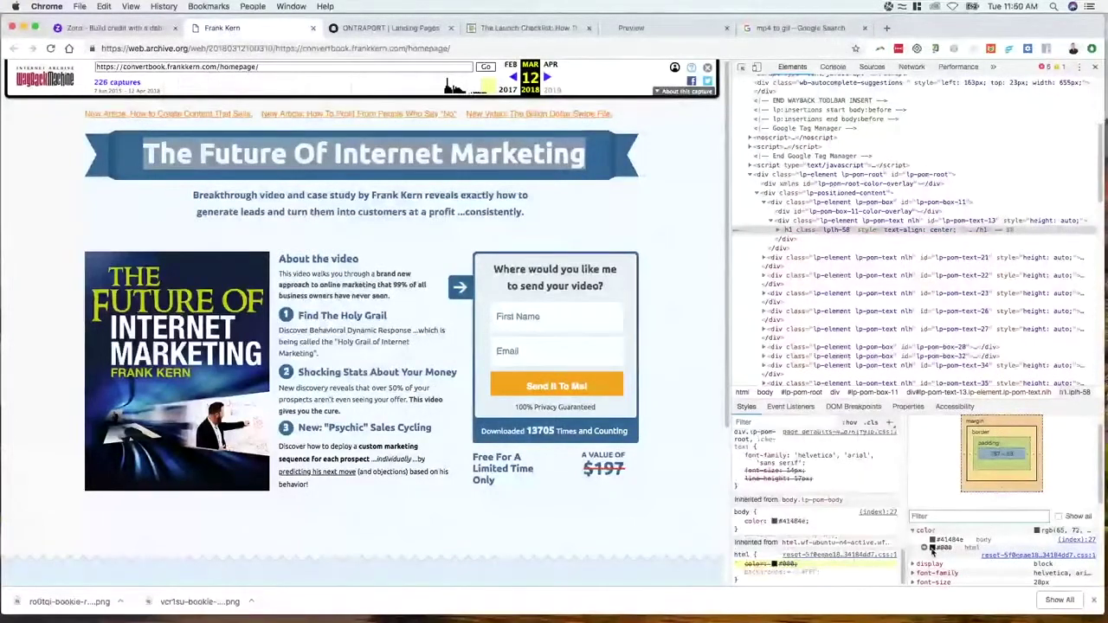
pyautogui.click(776, 522)
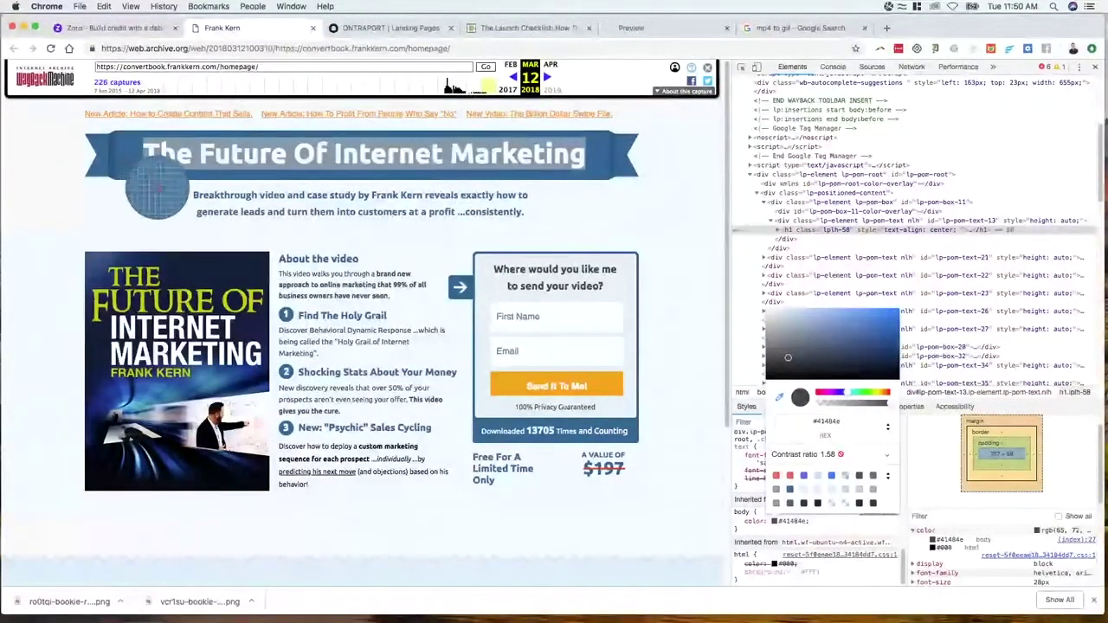
pyautogui.click(156, 189)
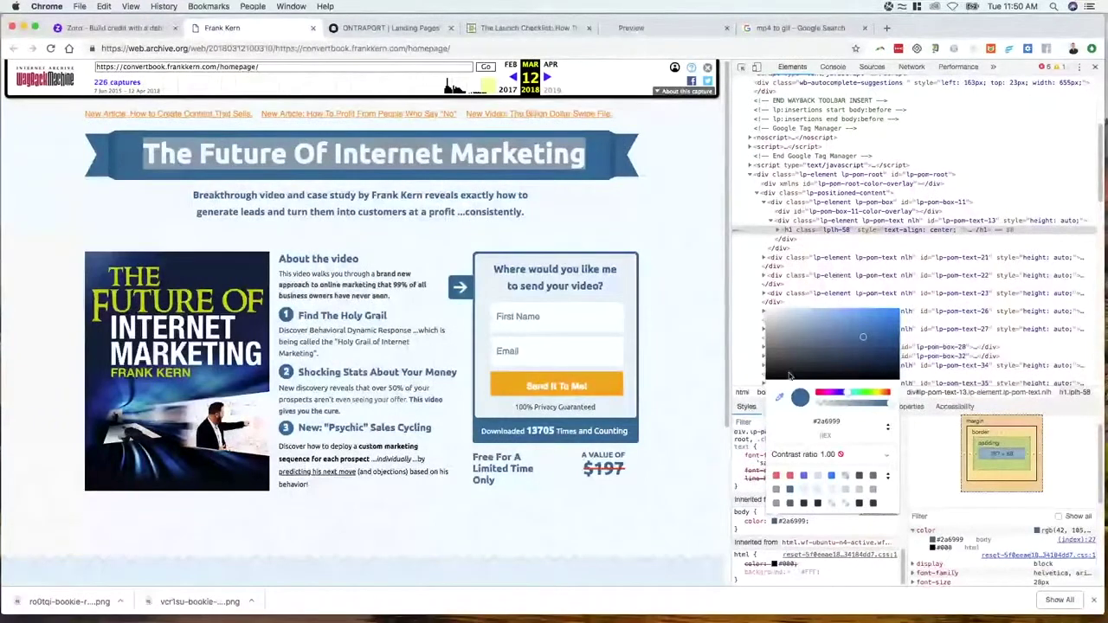
pyautogui.click(843, 422)
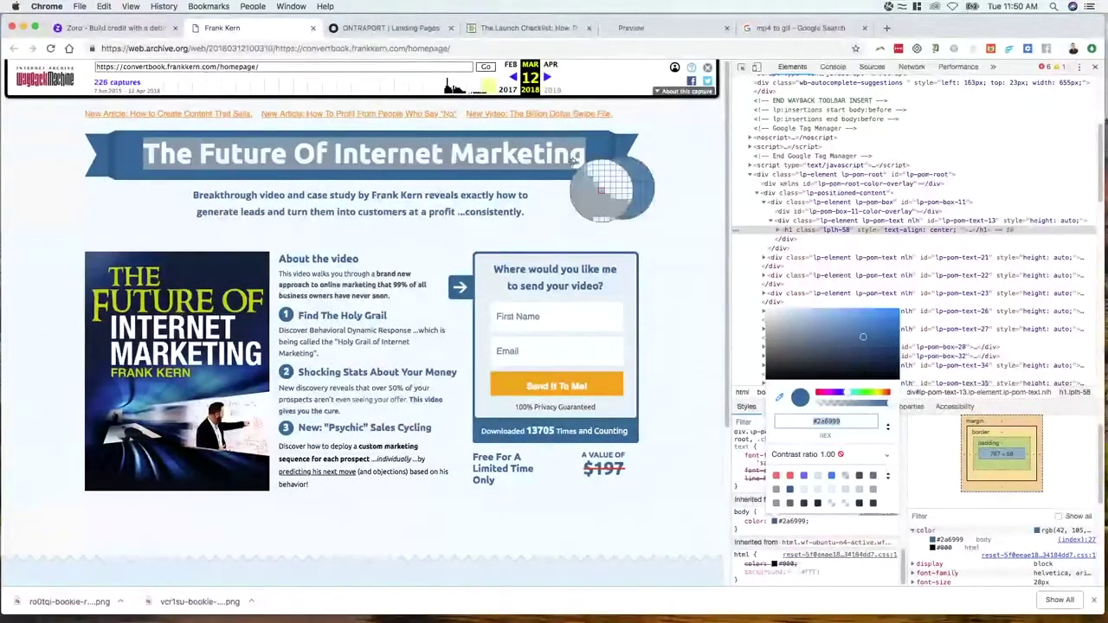
# Insert the blue ribbon end image into the ONTRAPORT page's first column
pyautogui.click(381, 28)
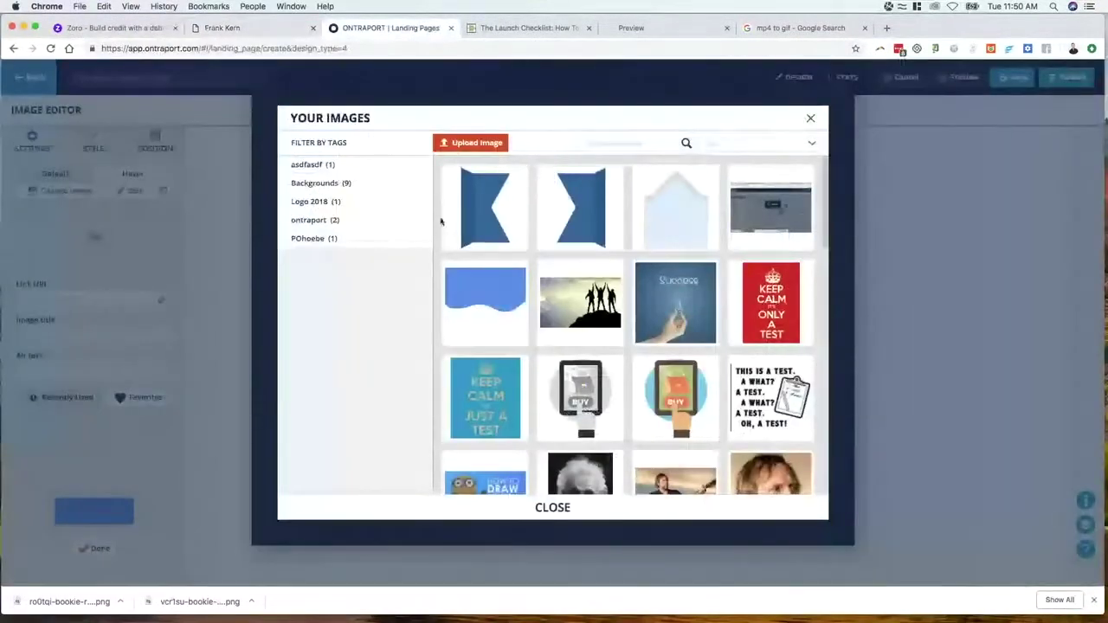
pyautogui.moveTo(573, 220)
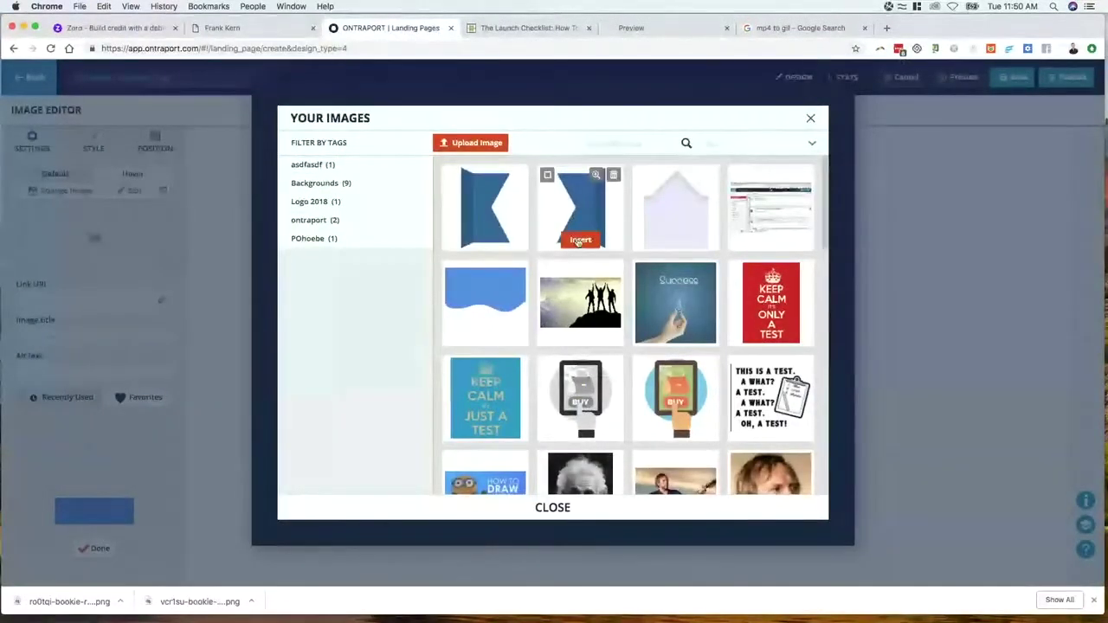
pyautogui.click(580, 239)
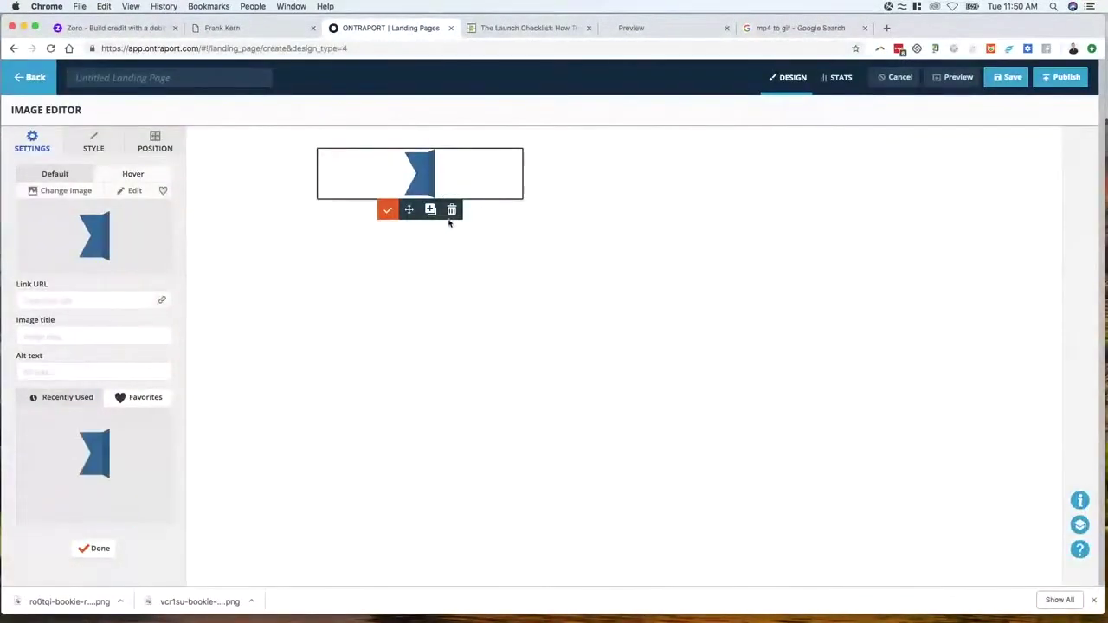
pyautogui.click(521, 247)
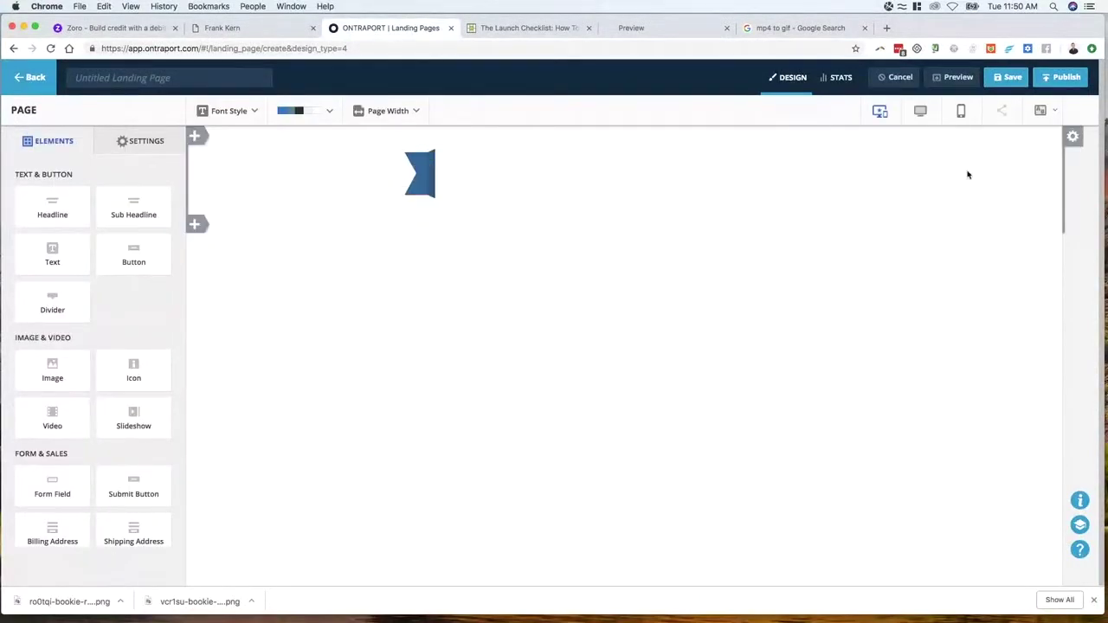
# Give the block's middle column a custom #2a6999 colour background
pyautogui.click(1073, 136)
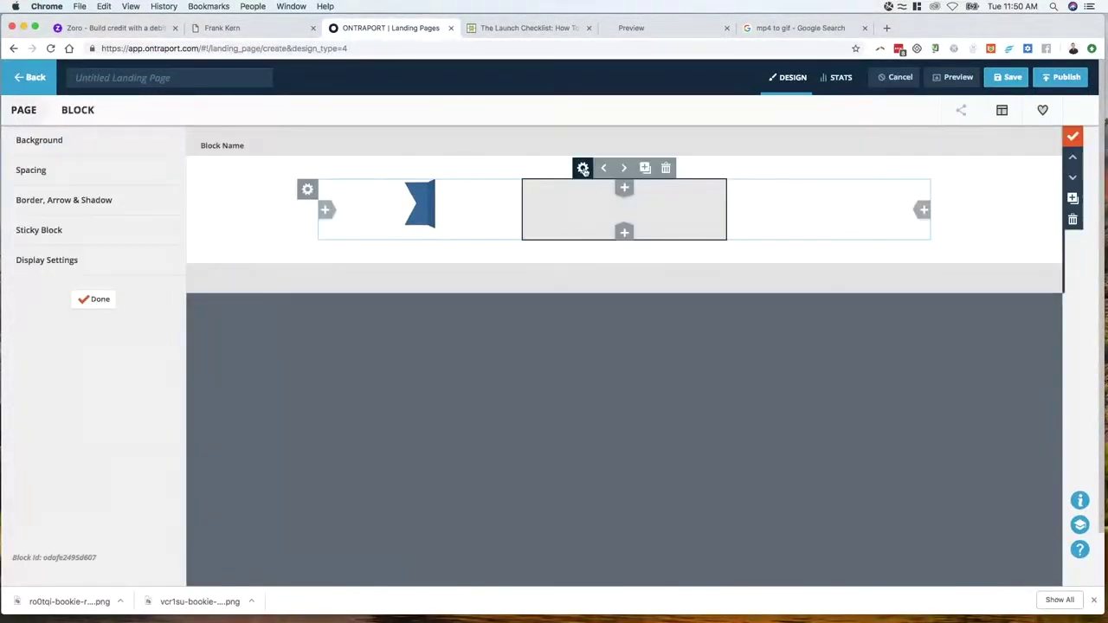
pyautogui.click(583, 170)
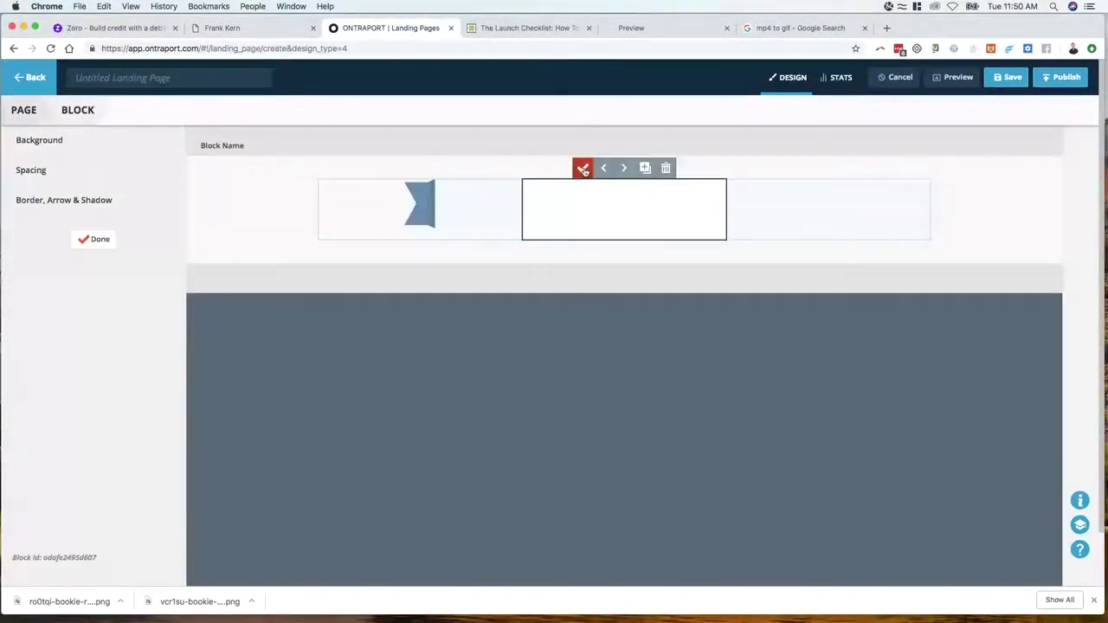
pyautogui.click(52, 144)
pyautogui.click(91, 181)
pyautogui.click(73, 219)
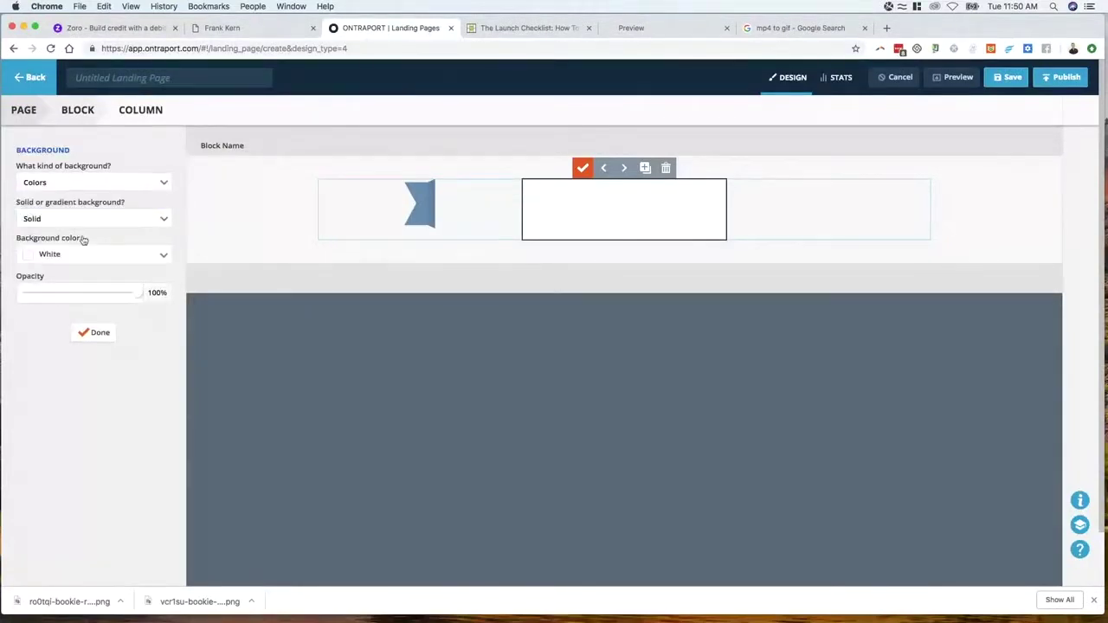
pyautogui.click(80, 256)
pyautogui.click(48, 386)
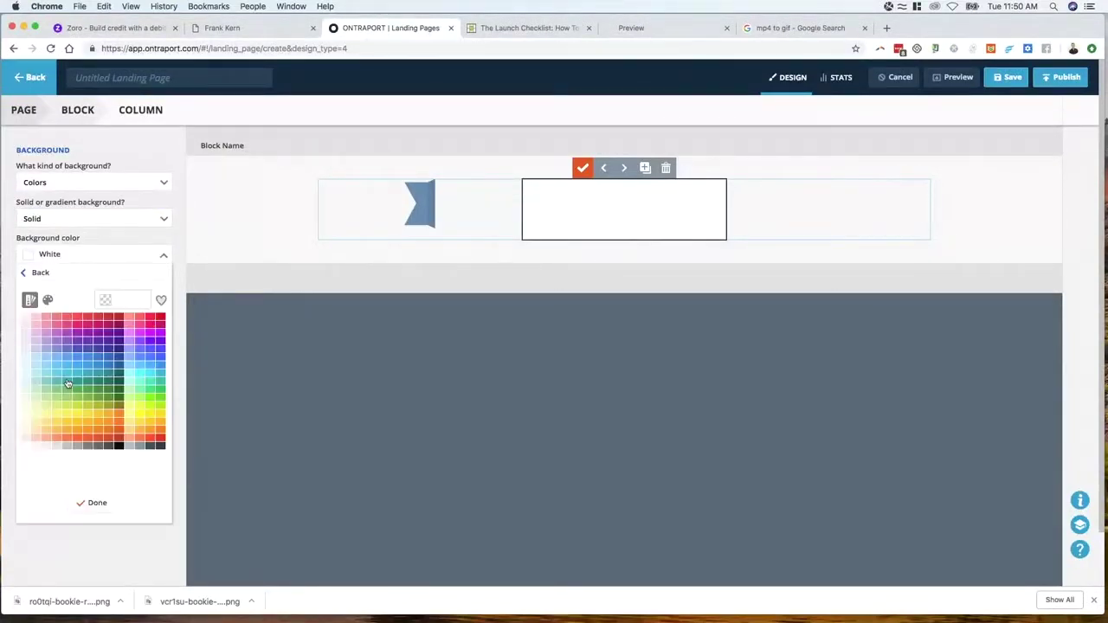
pyautogui.click(130, 300)
pyautogui.write('#2a6999')
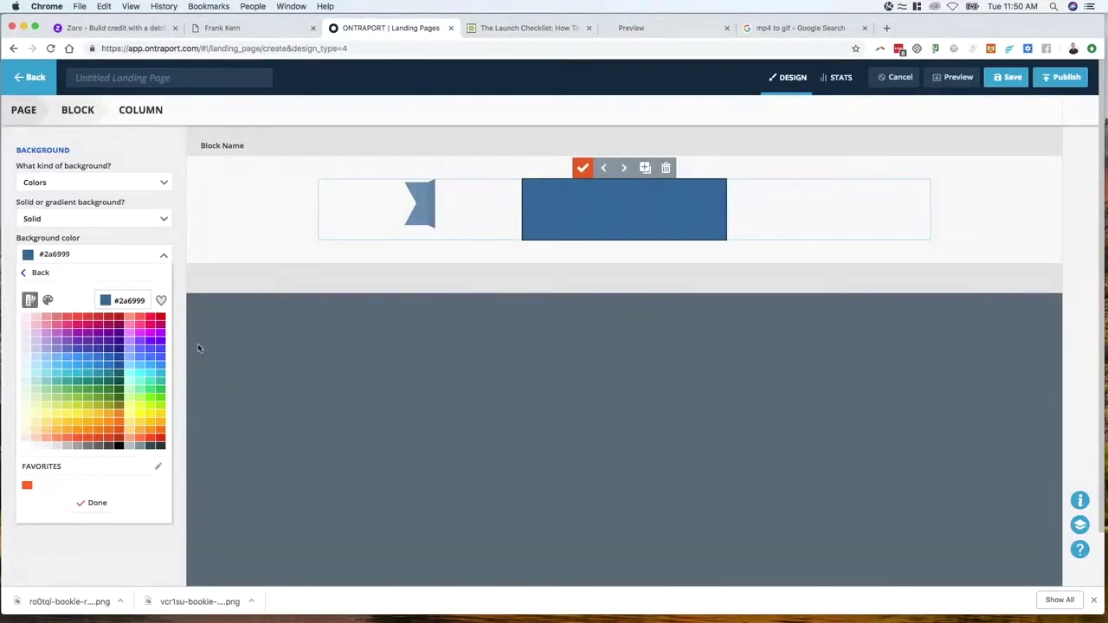
pyautogui.click(97, 503)
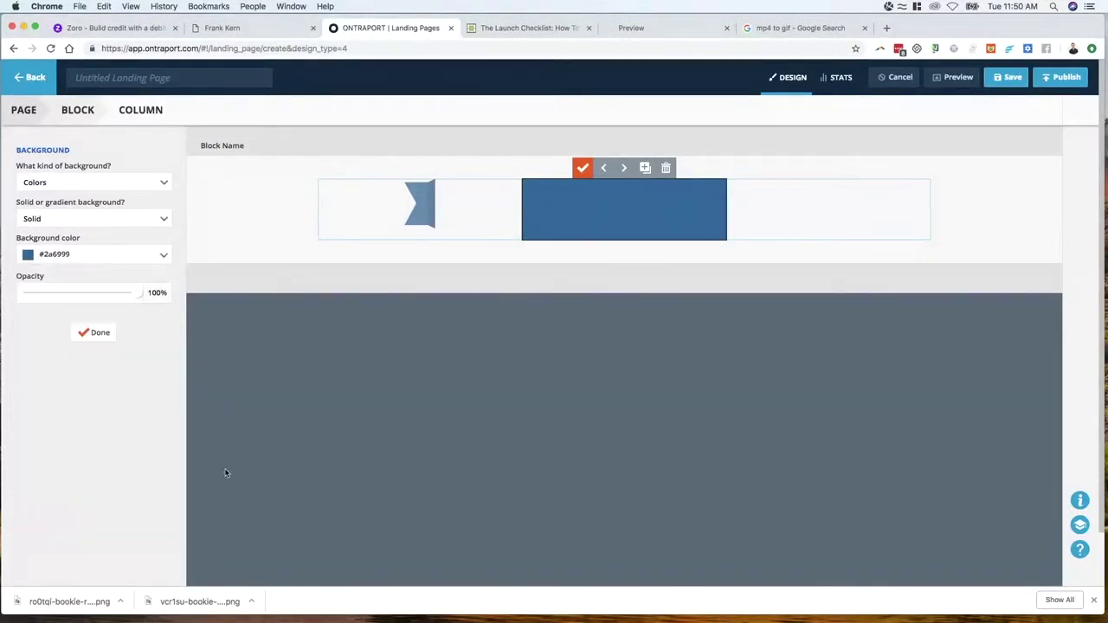
pyautogui.click(97, 332)
pyautogui.click(87, 245)
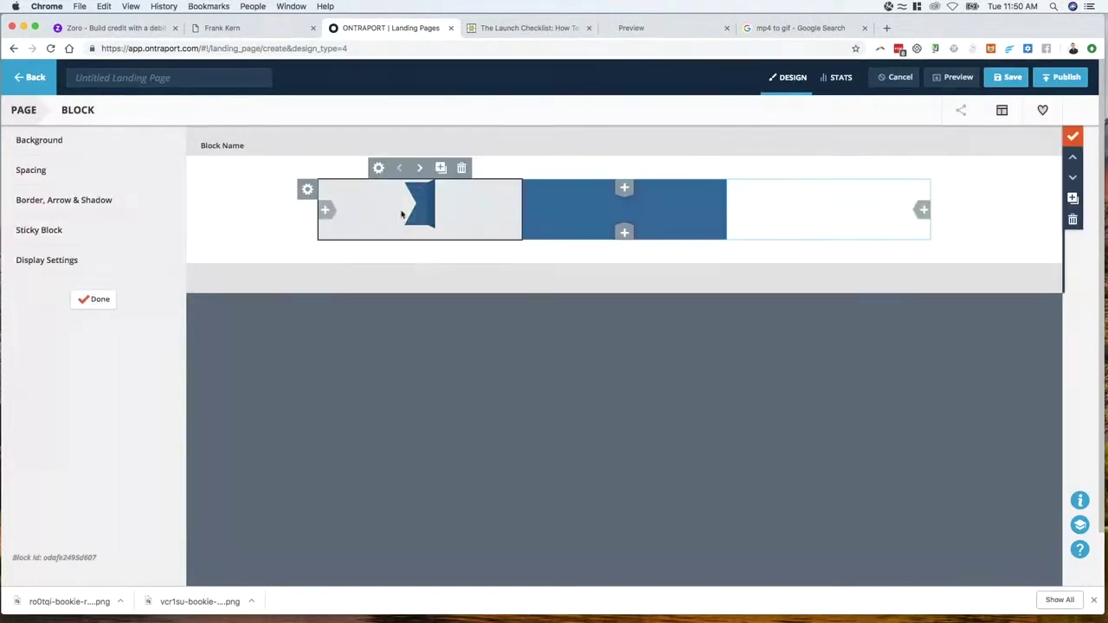
# Review the ribbon column's spacing settings, leaving them unchanged
pyautogui.click(364, 182)
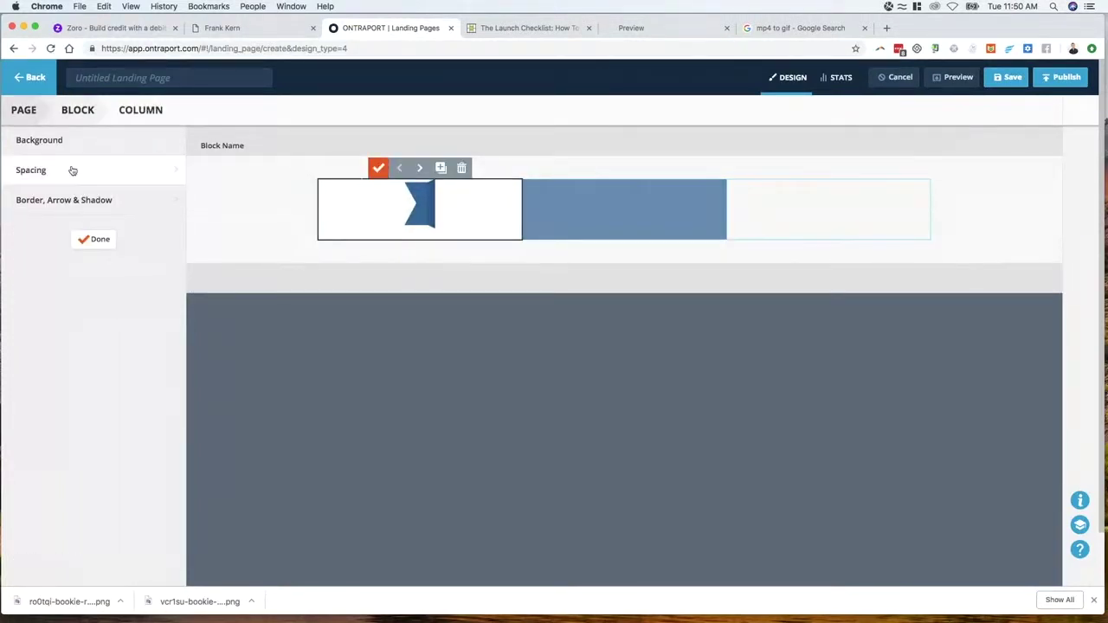
pyautogui.click(44, 172)
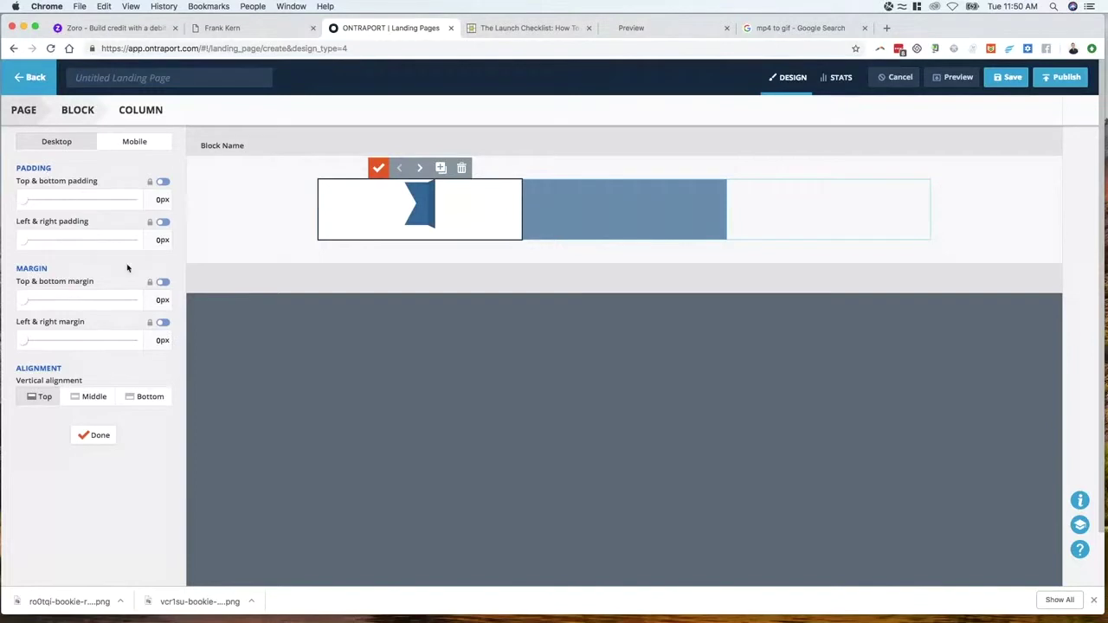
pyautogui.click(95, 436)
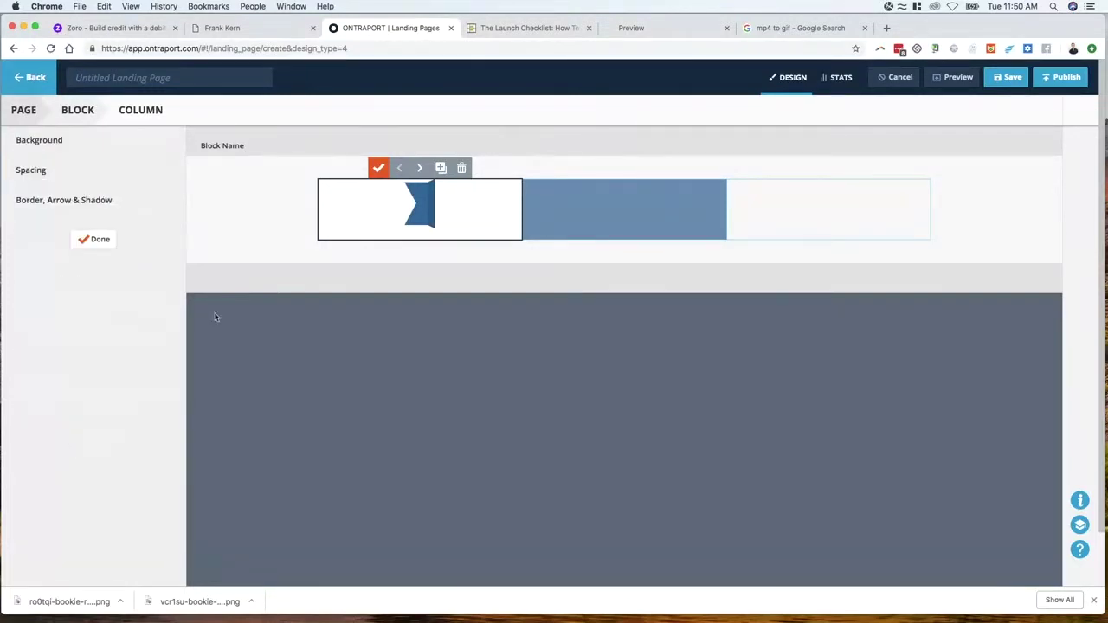
pyautogui.click(65, 174)
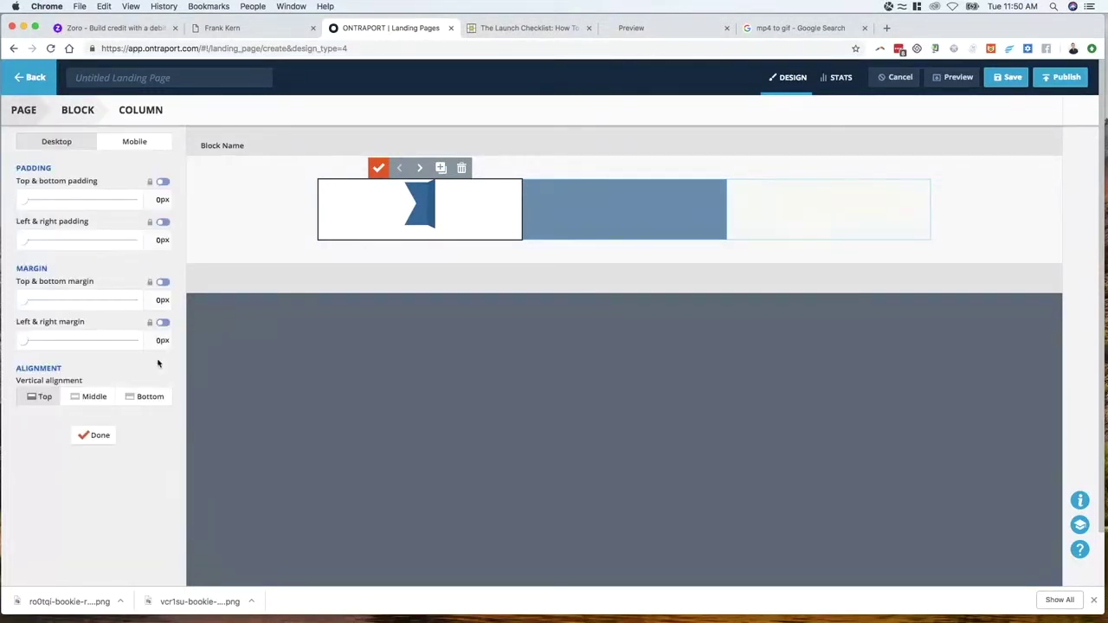
pyautogui.click(97, 442)
pyautogui.click(98, 239)
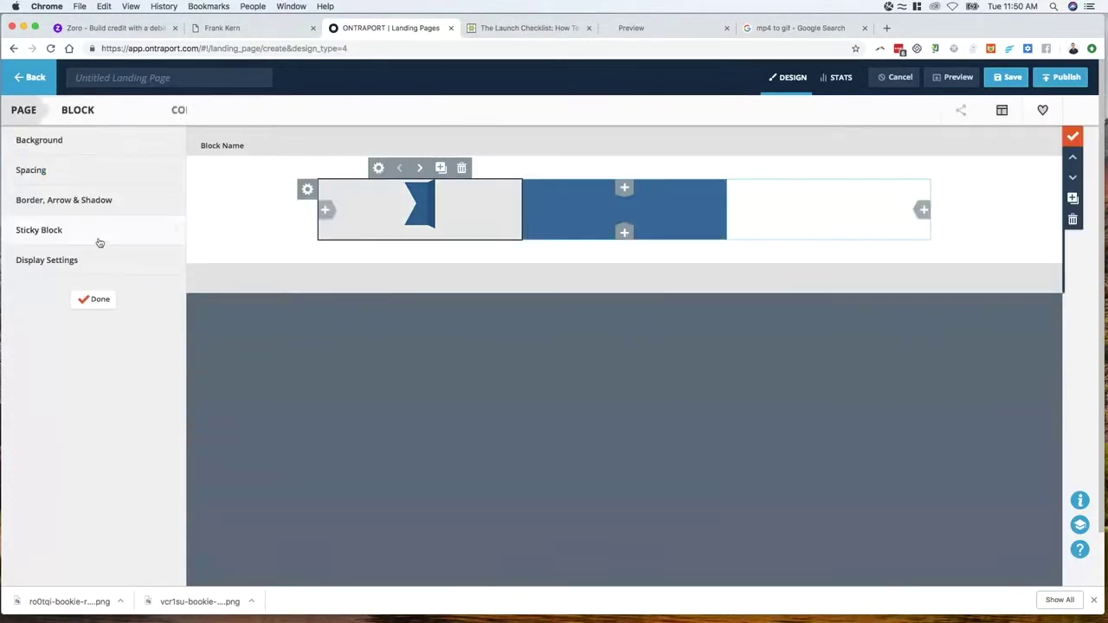
pyautogui.click(93, 299)
# Set the ribbon-end image's bottom margin to 0px and align it right
pyautogui.moveTo(429, 179)
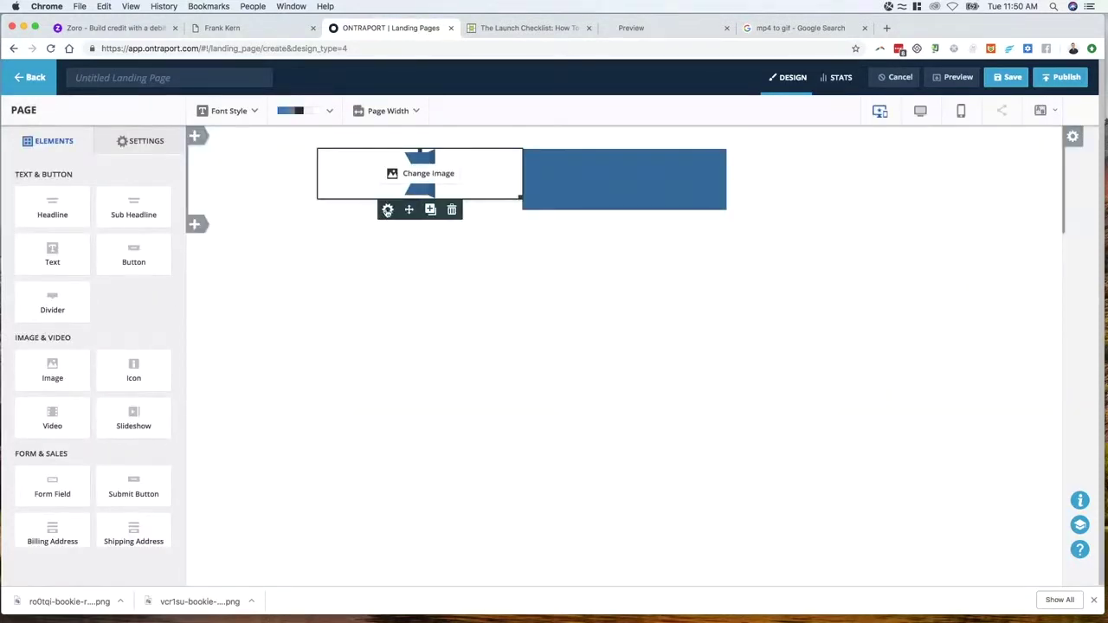
pyautogui.click(387, 211)
pyautogui.click(154, 148)
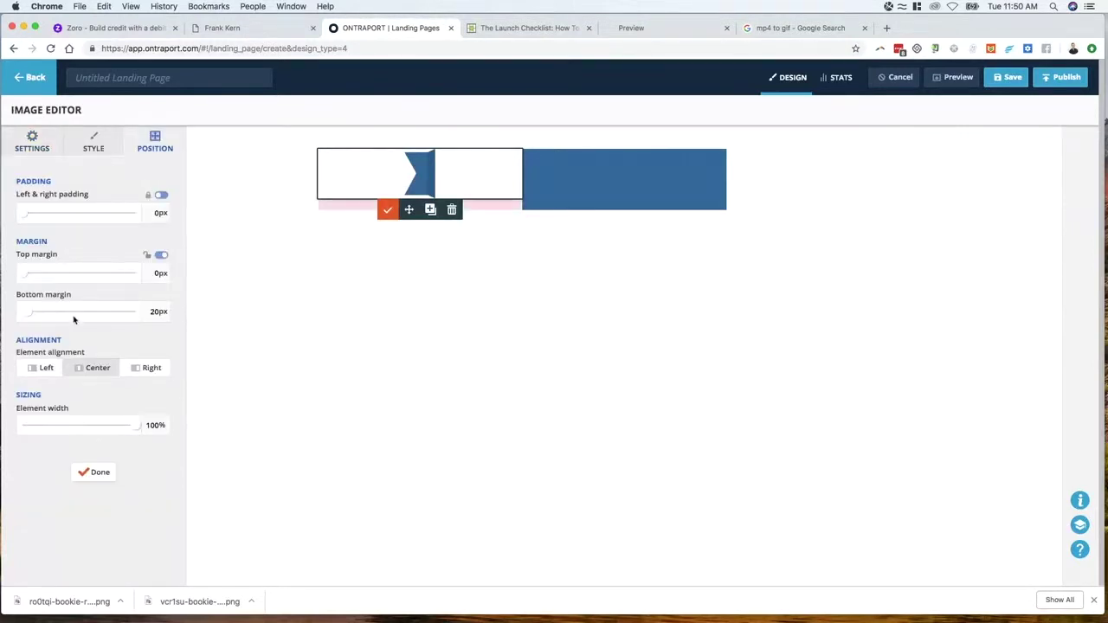
pyautogui.moveTo(29, 316); pyautogui.dragTo(8, 312)
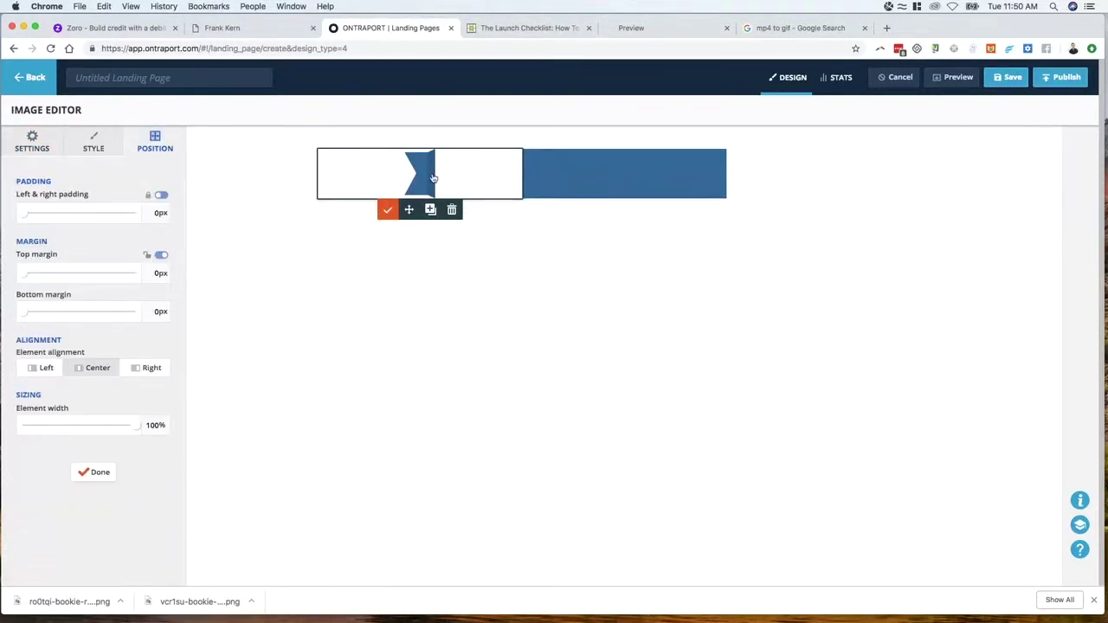
pyautogui.click(155, 373)
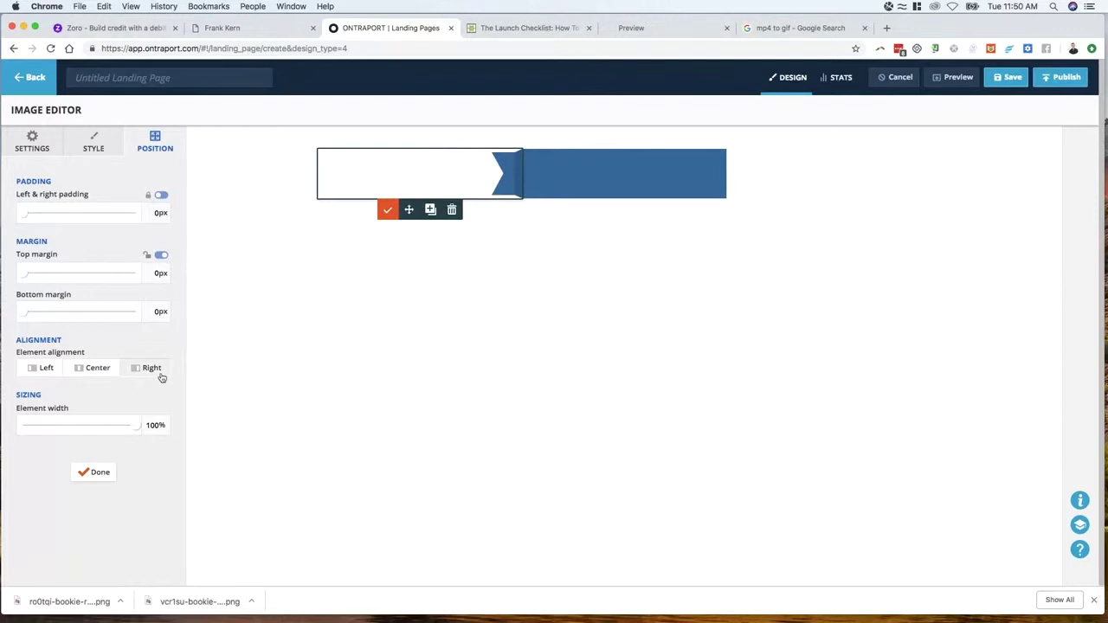
pyautogui.click(565, 248)
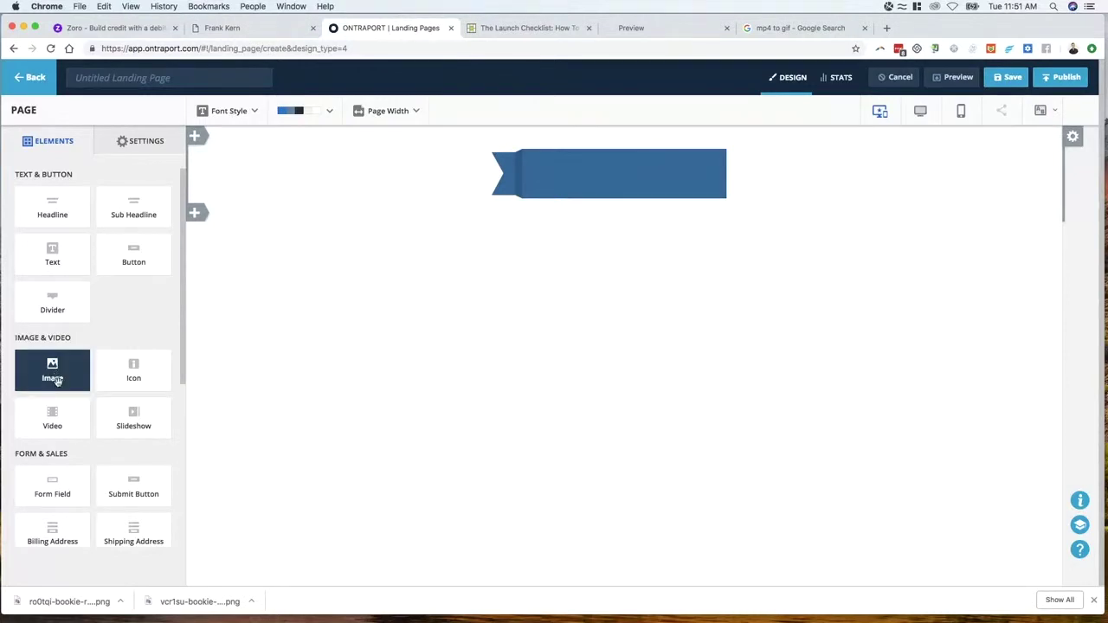
# Insert a second ribbon-end image in the third column, left-aligned with 0px bottom margin
pyautogui.moveTo(54, 379); pyautogui.dragTo(759, 186)
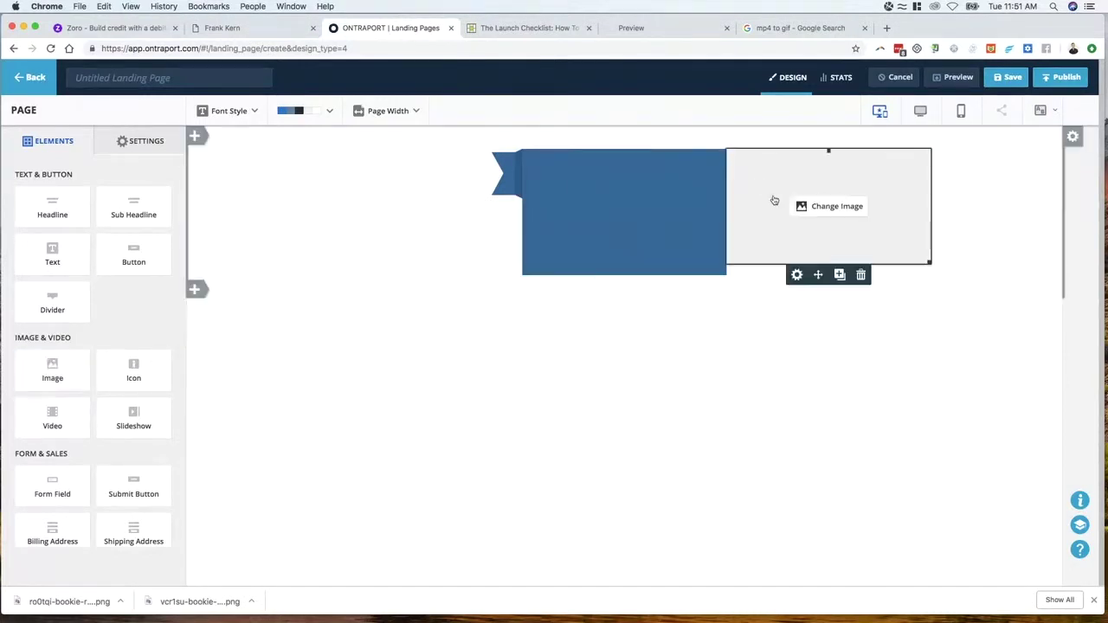
pyautogui.click(814, 210)
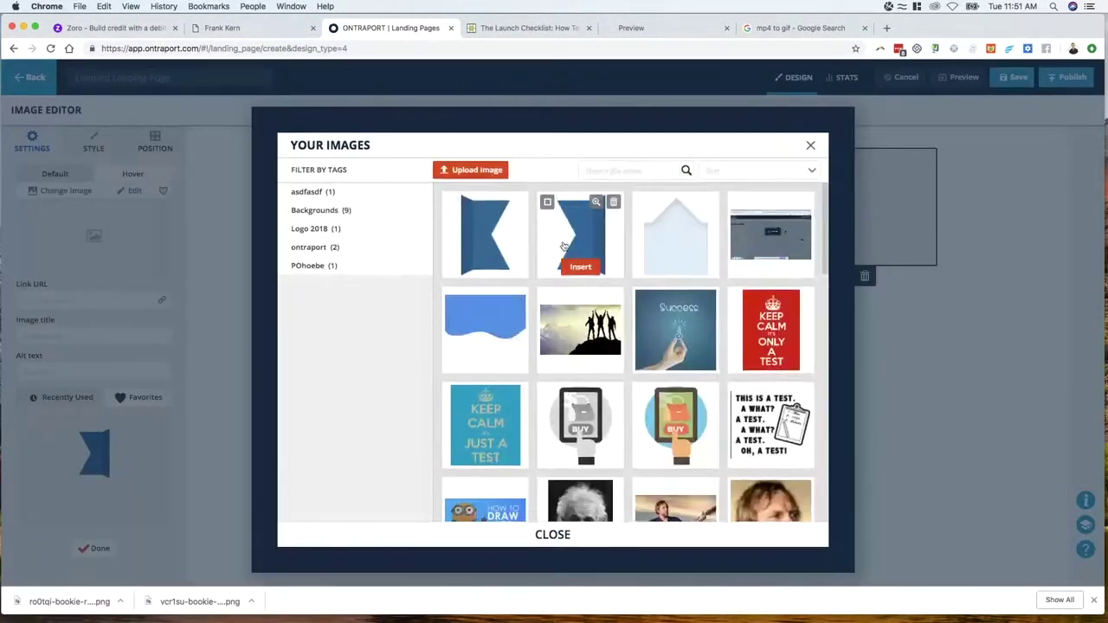
pyautogui.click(486, 241)
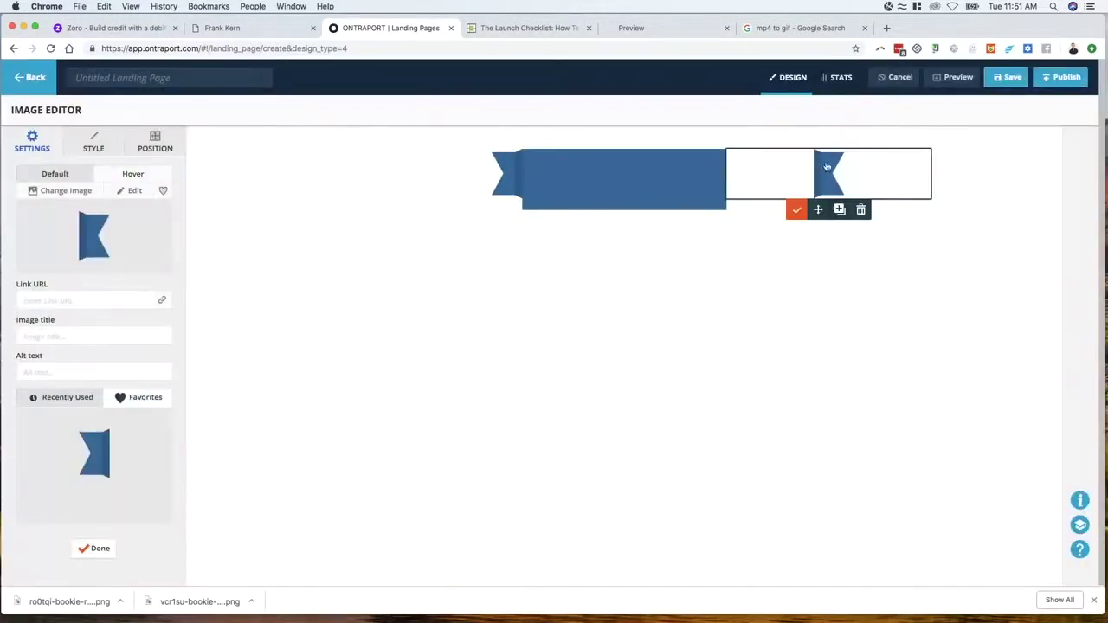
pyautogui.click(149, 143)
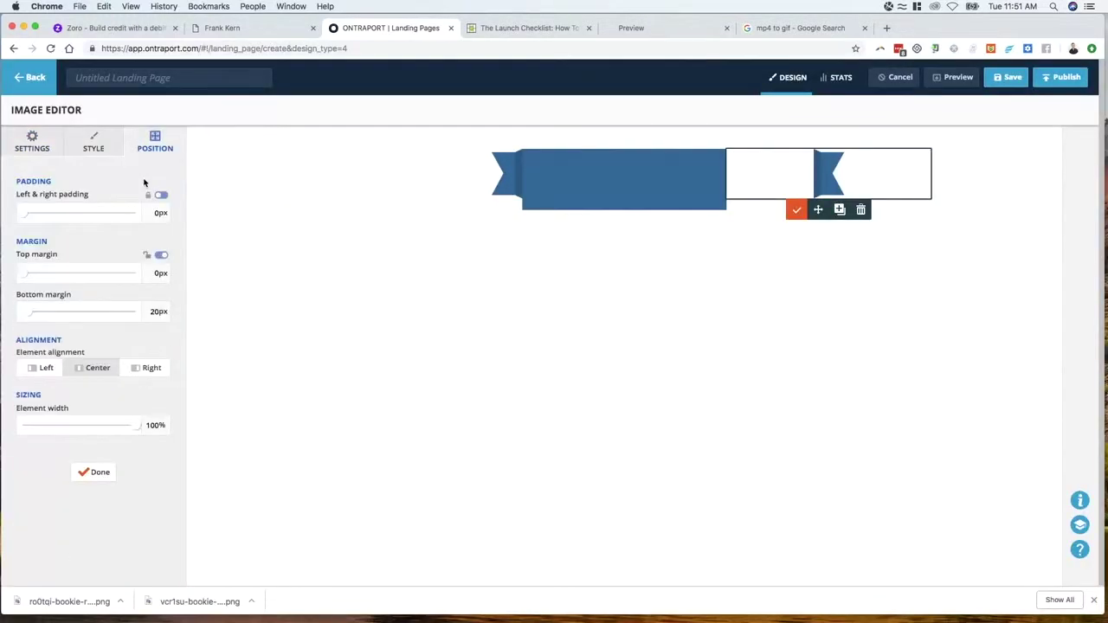
pyautogui.moveTo(27, 316); pyautogui.dragTo(7, 315)
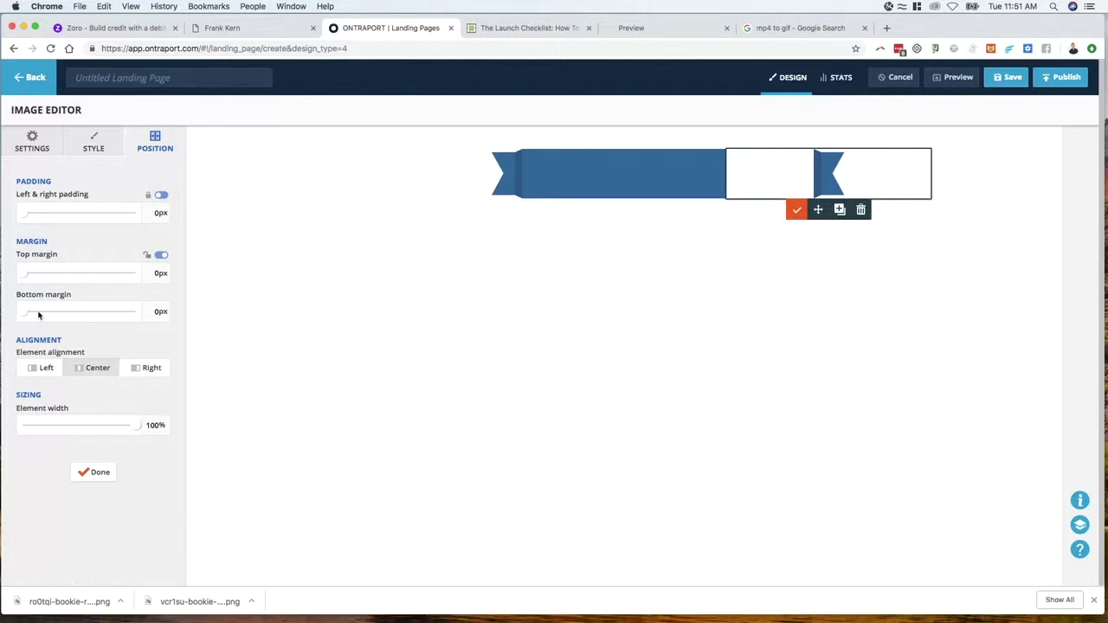
pyautogui.click(35, 367)
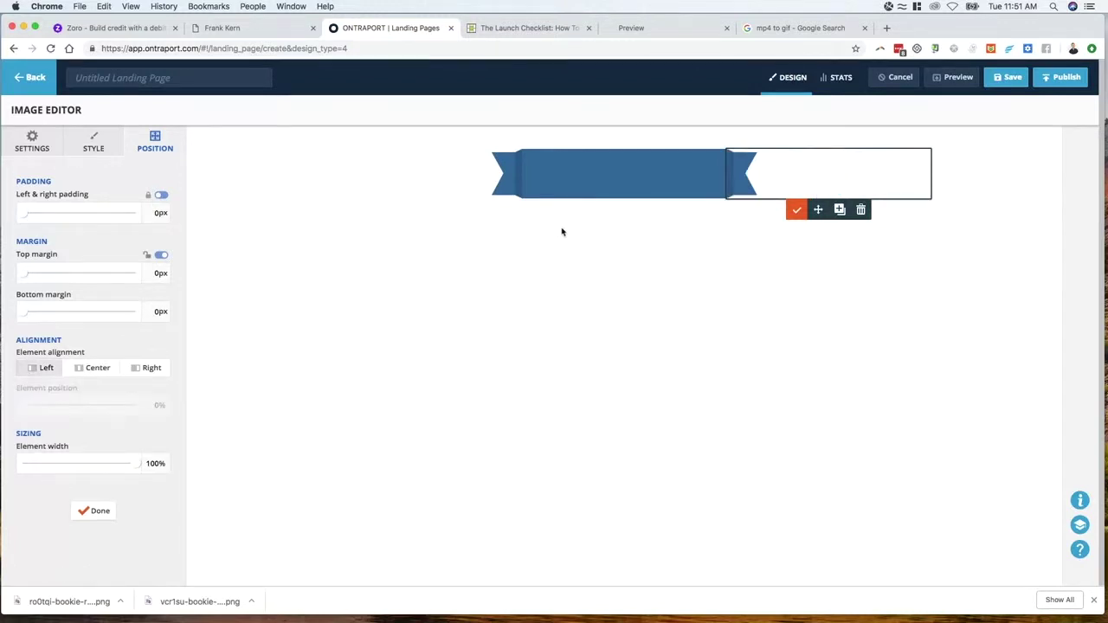
pyautogui.click(473, 257)
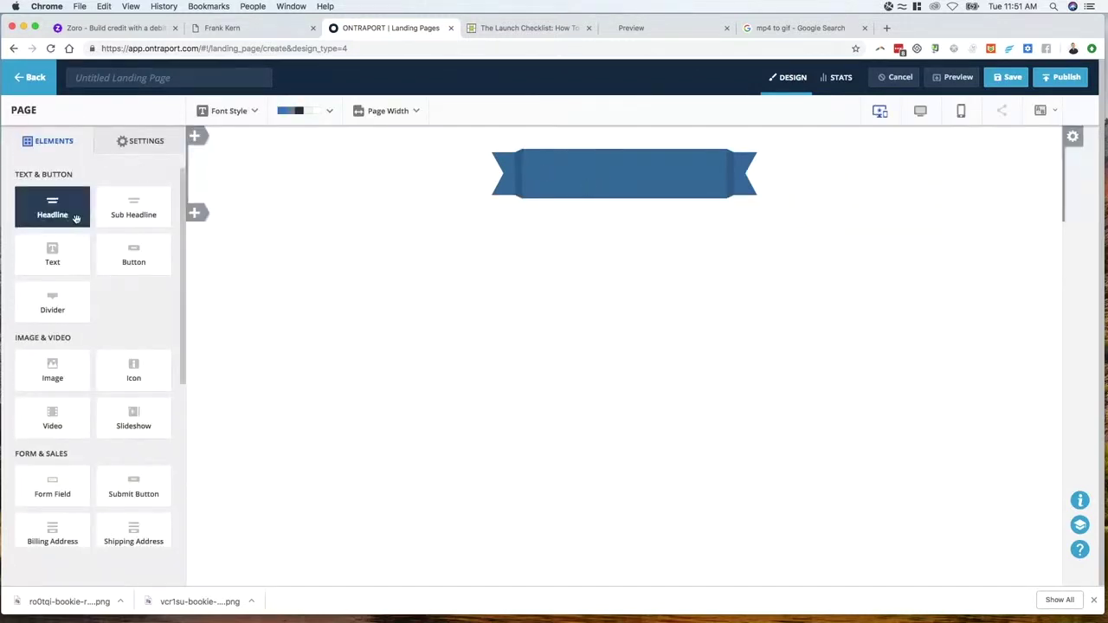
# Add a headline reading 'The Future of Internet Marketing' onto the blue ribbon
pyautogui.moveTo(65, 217); pyautogui.dragTo(619, 183)
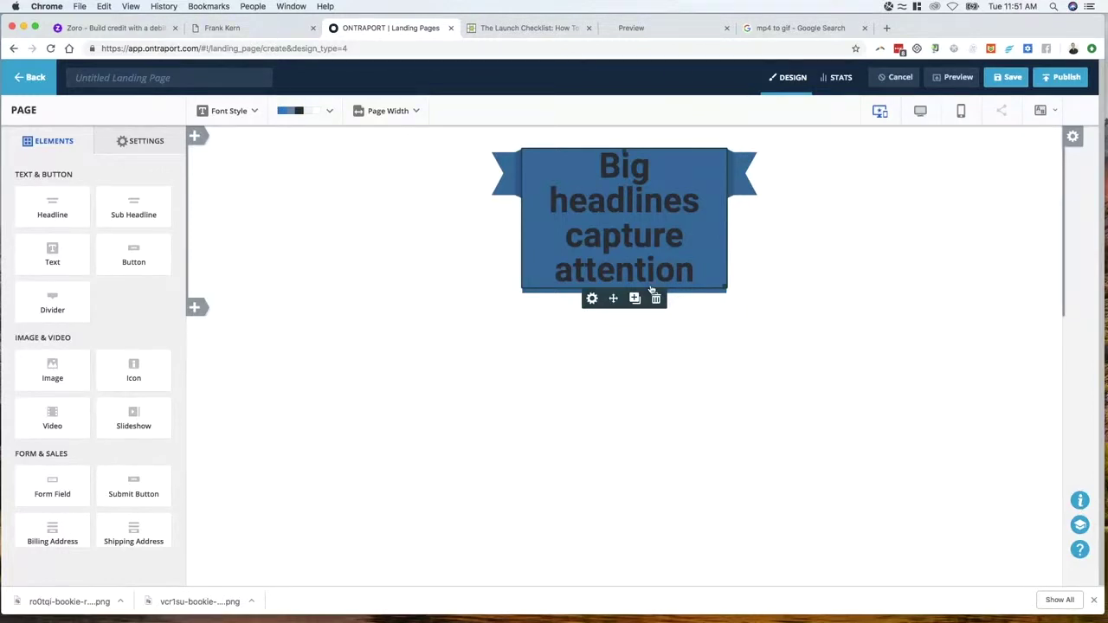
pyautogui.click(600, 208)
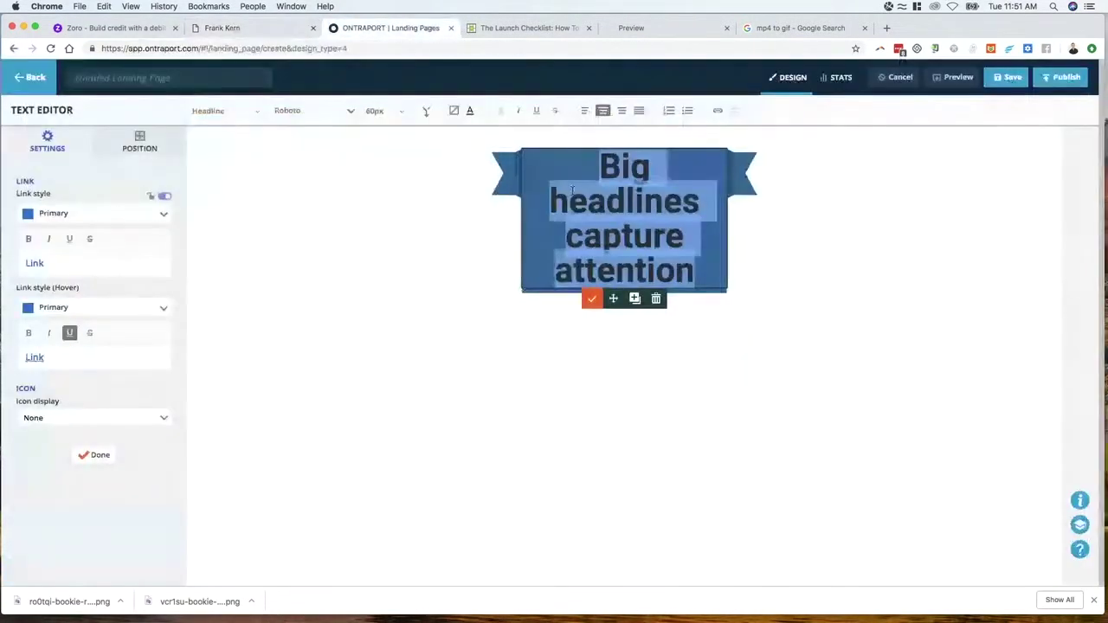
pyautogui.write('The Future of In')
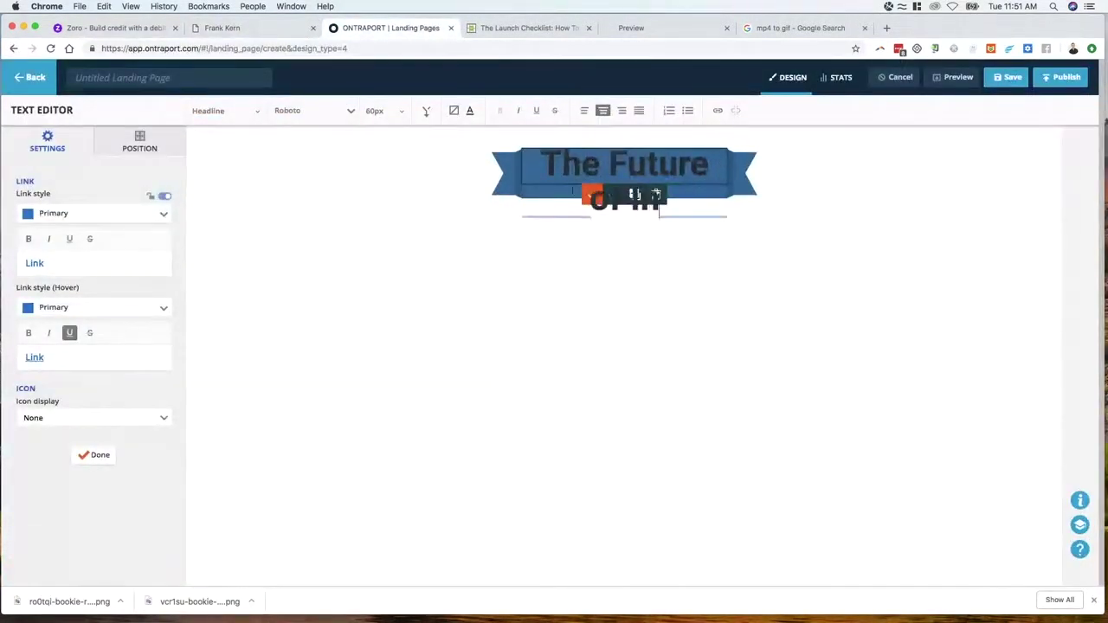
pyautogui.write('ternet Marketing')
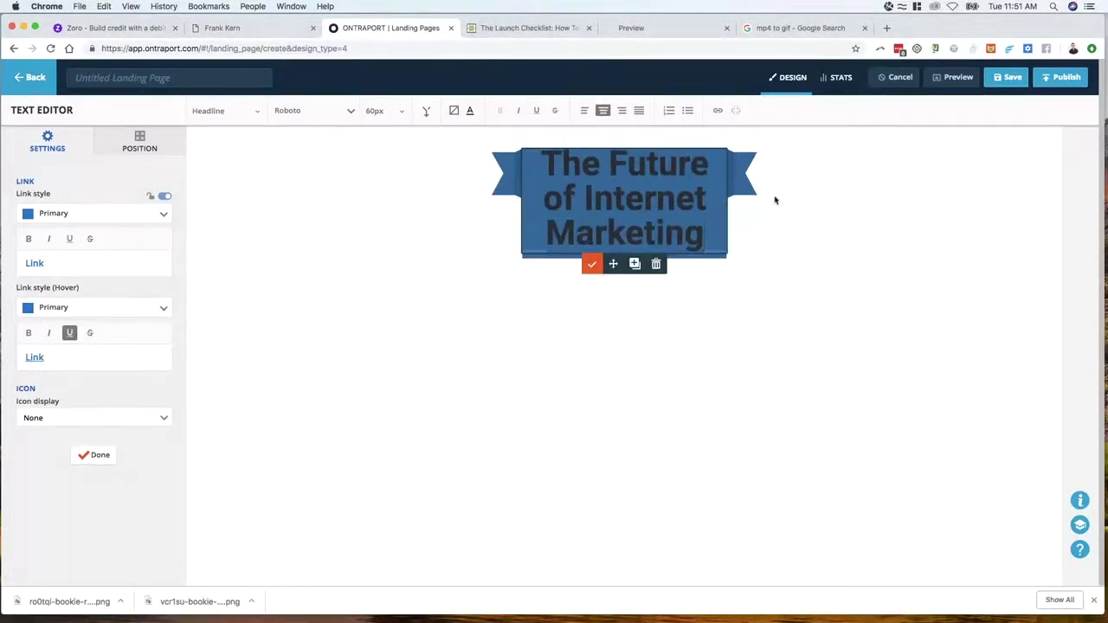
# Make the headline text white with linked 15px top and bottom margins
pyautogui.tripleClick(604, 180)
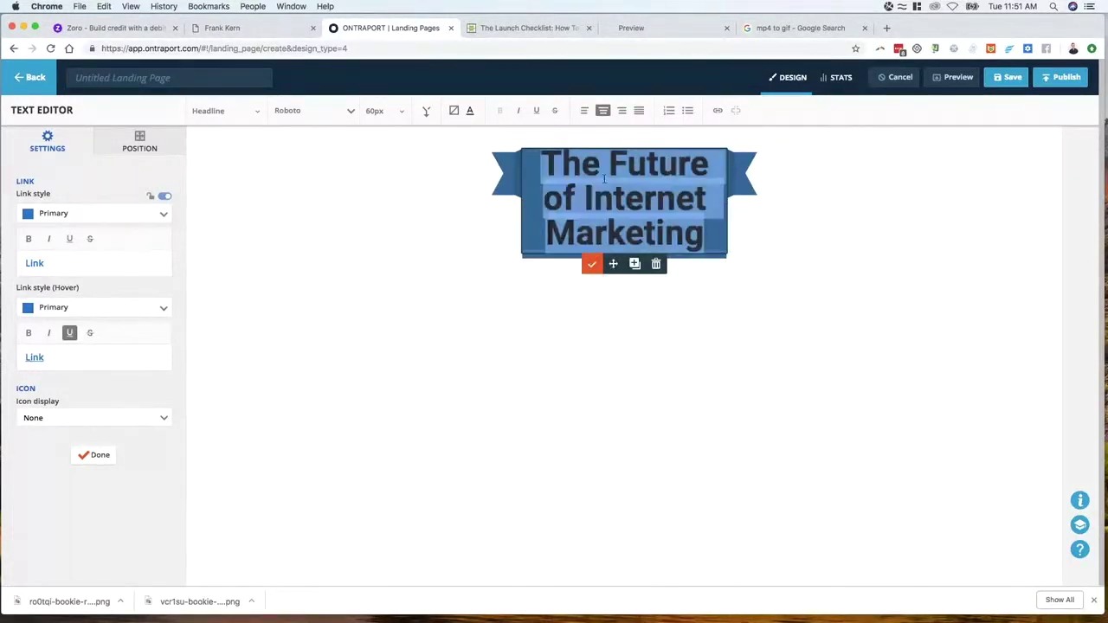
pyautogui.click(470, 112)
pyautogui.click(502, 213)
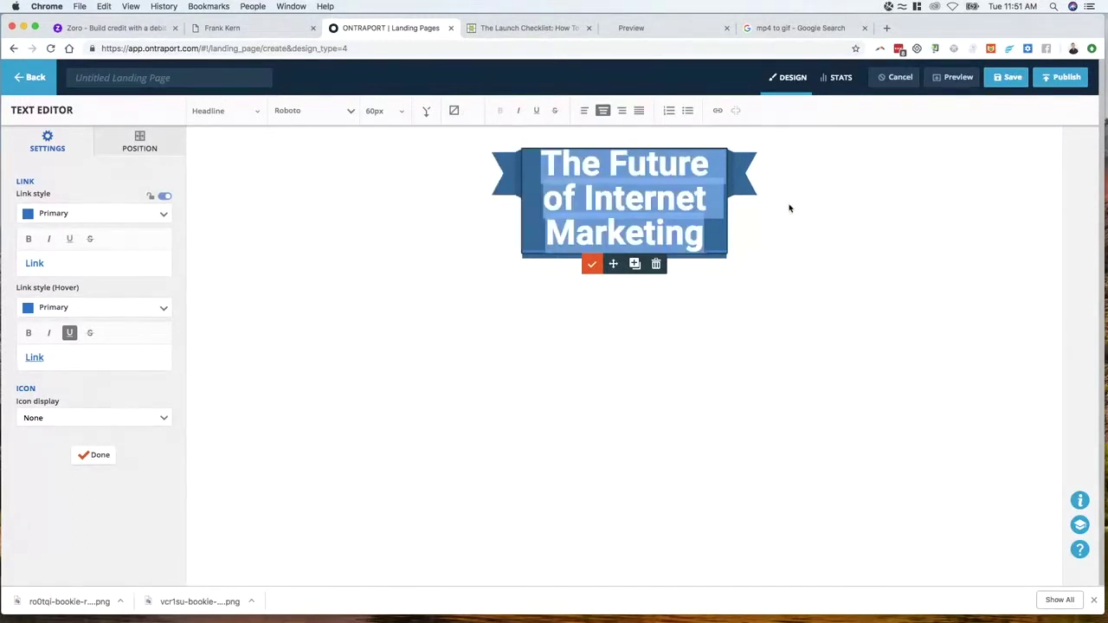
pyautogui.click(156, 150)
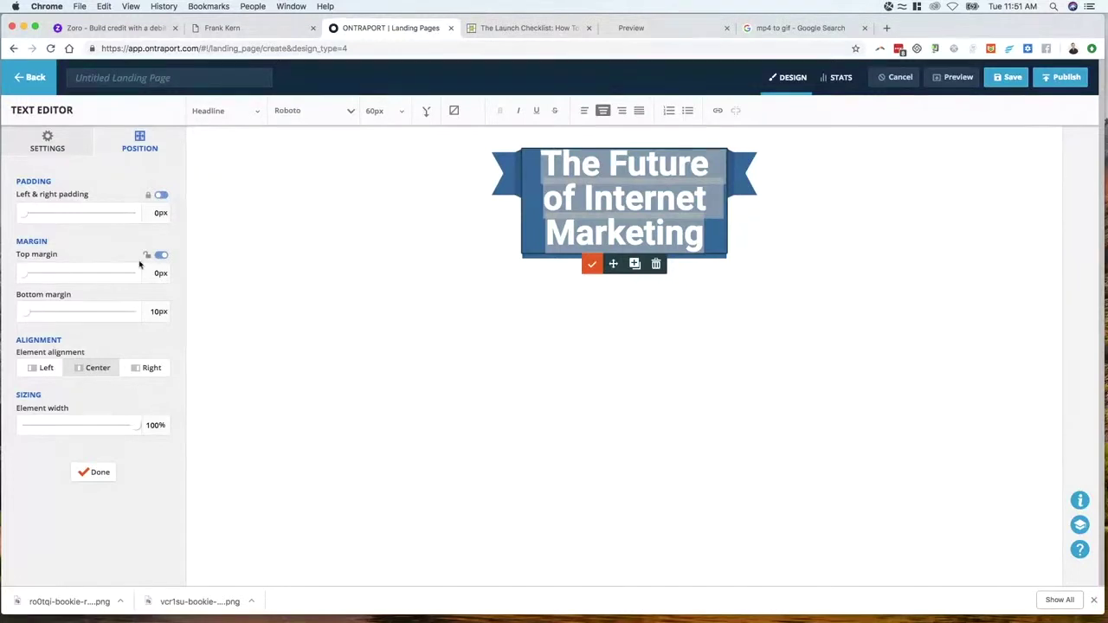
pyautogui.click(161, 255)
pyautogui.moveTo(32, 275); pyautogui.dragTo(29, 275)
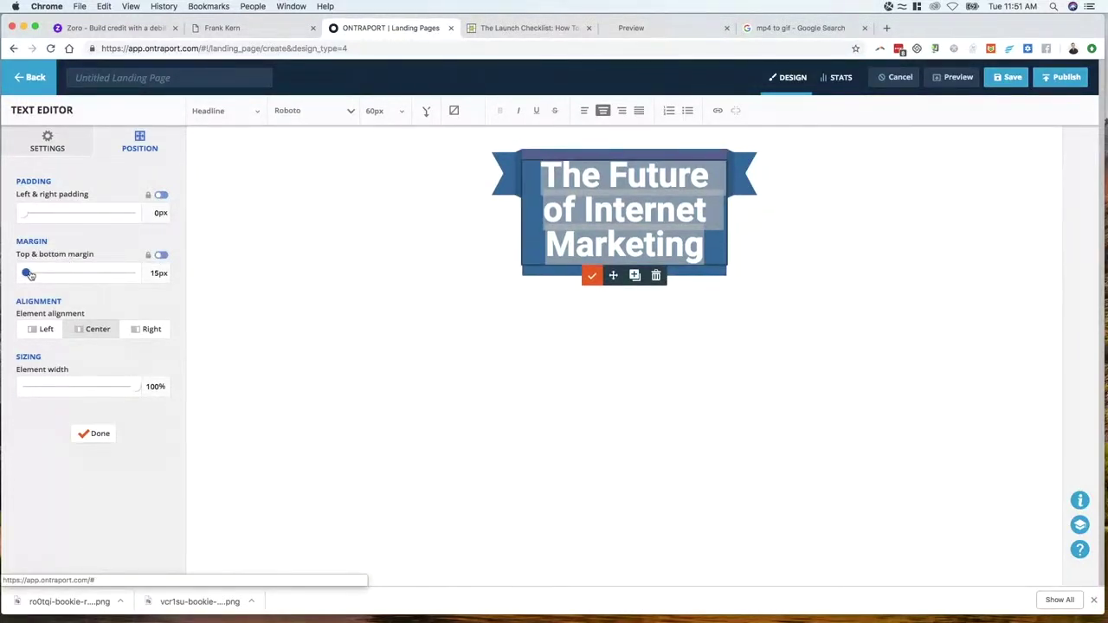
pyautogui.click(999, 159)
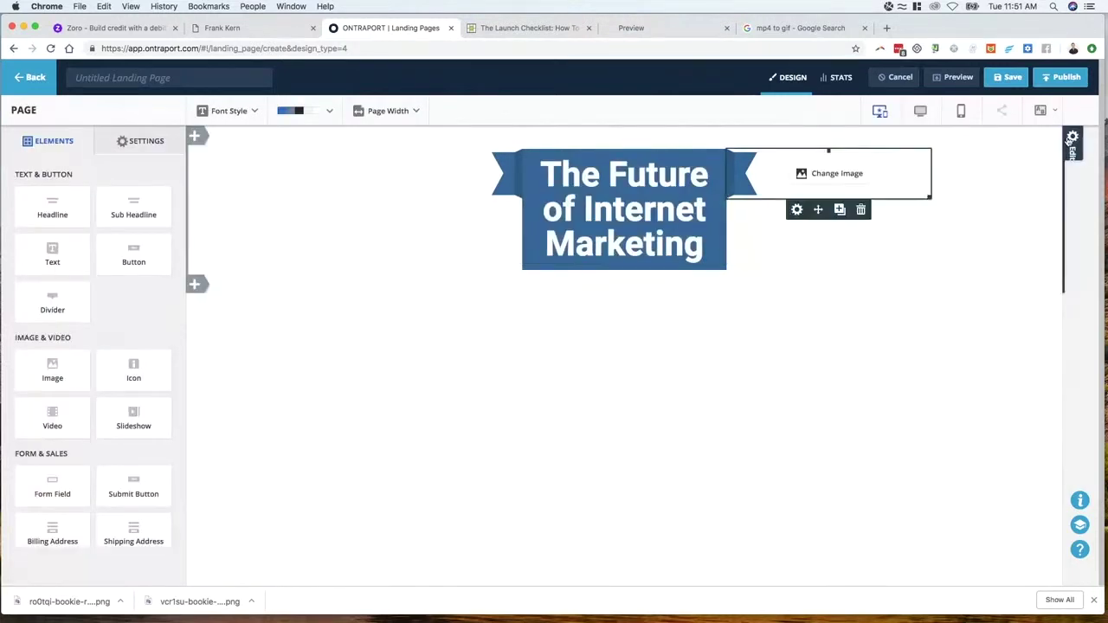
# Drag the headline column's left and right edges outward so the headline fits on one line
pyautogui.click(1073, 136)
pyautogui.moveTo(728, 239); pyautogui.dragTo(835, 223)
pyautogui.moveTo(473, 223); pyautogui.dragTo(339, 222)
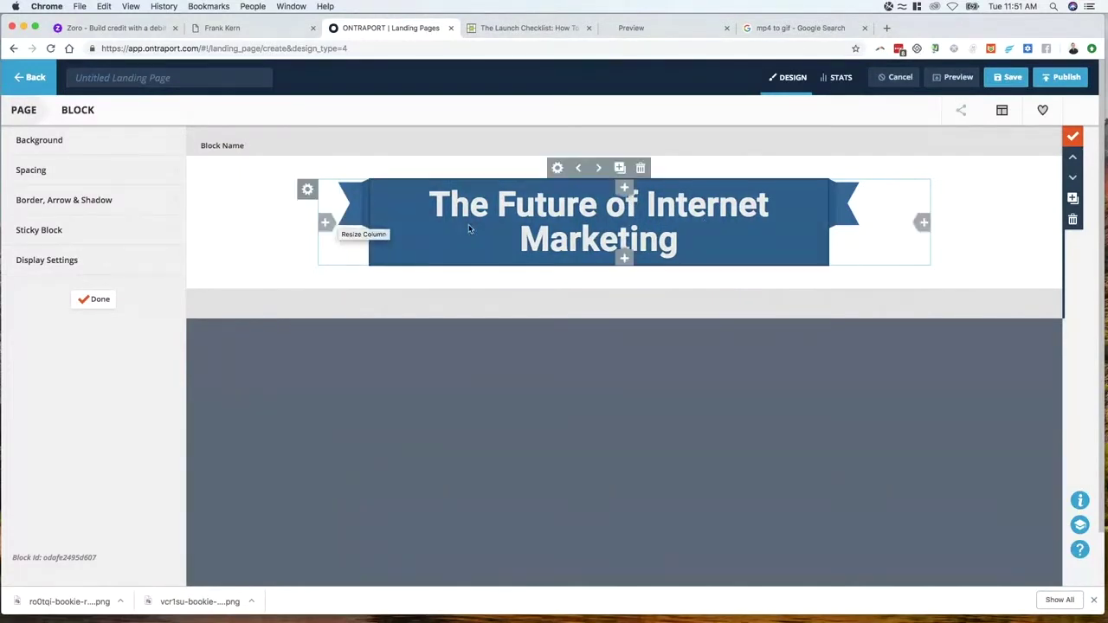
pyautogui.moveTo(829, 222); pyautogui.dragTo(884, 221)
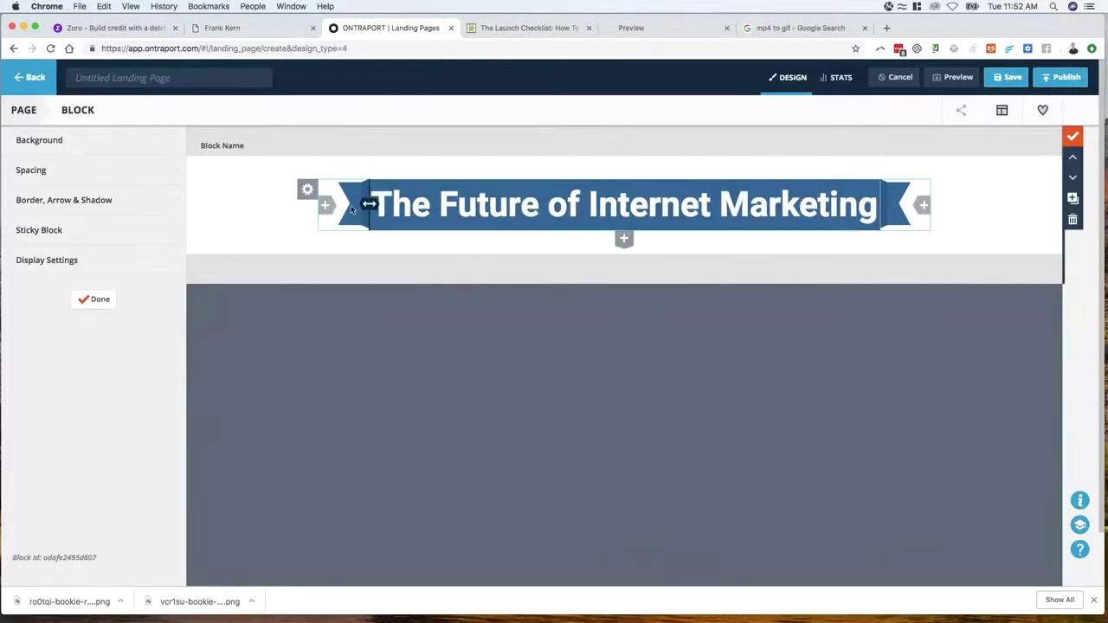
pyautogui.moveTo(348, 211)
pyautogui.click(97, 299)
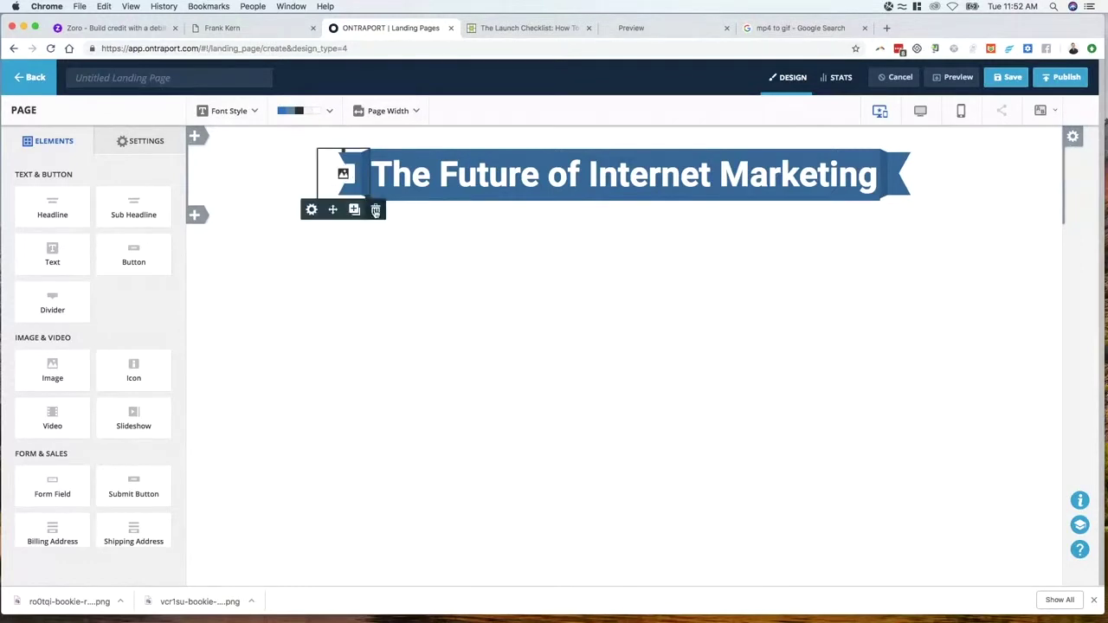
# Delete both ribbon-end images and give the left column the ribbon-end image as its background
pyautogui.click(375, 209)
pyautogui.click(936, 210)
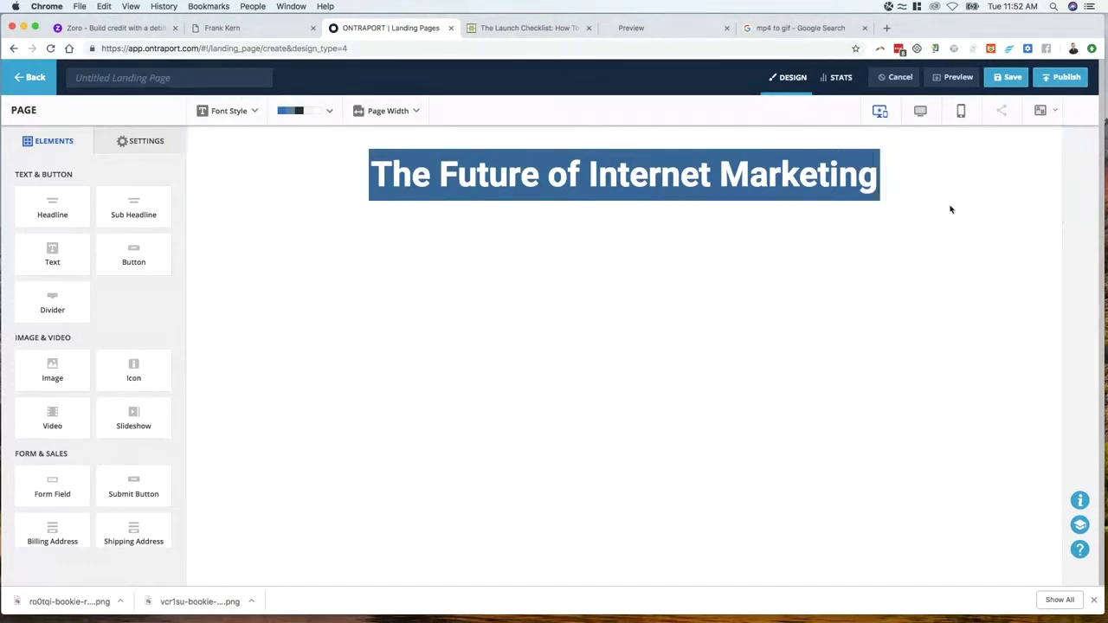
pyautogui.click(1073, 136)
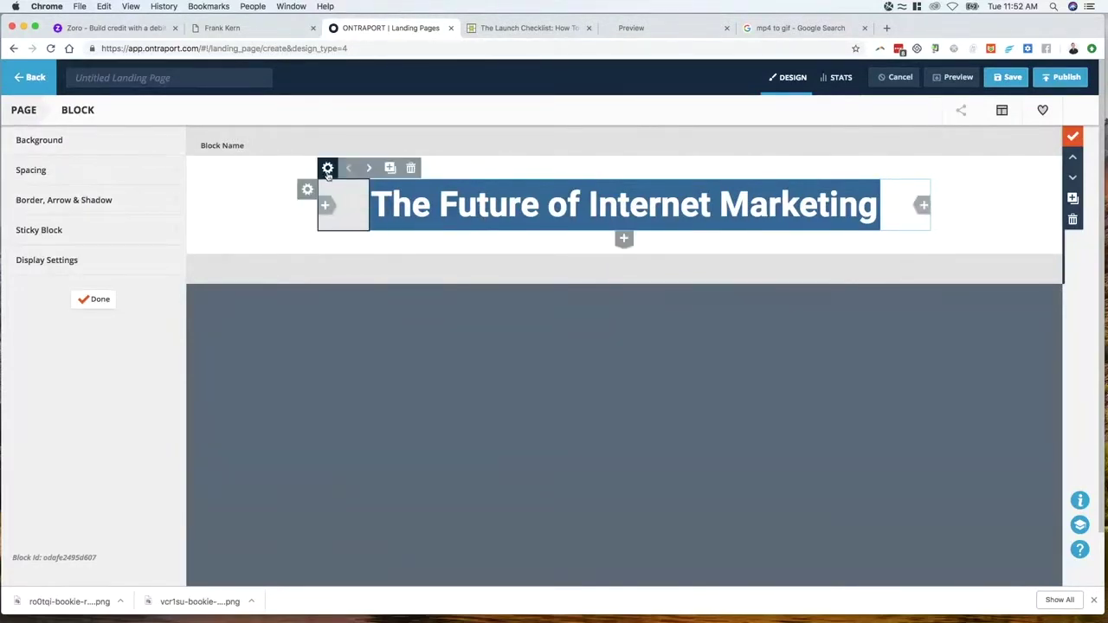
pyautogui.click(327, 167)
pyautogui.click(73, 142)
pyautogui.click(74, 182)
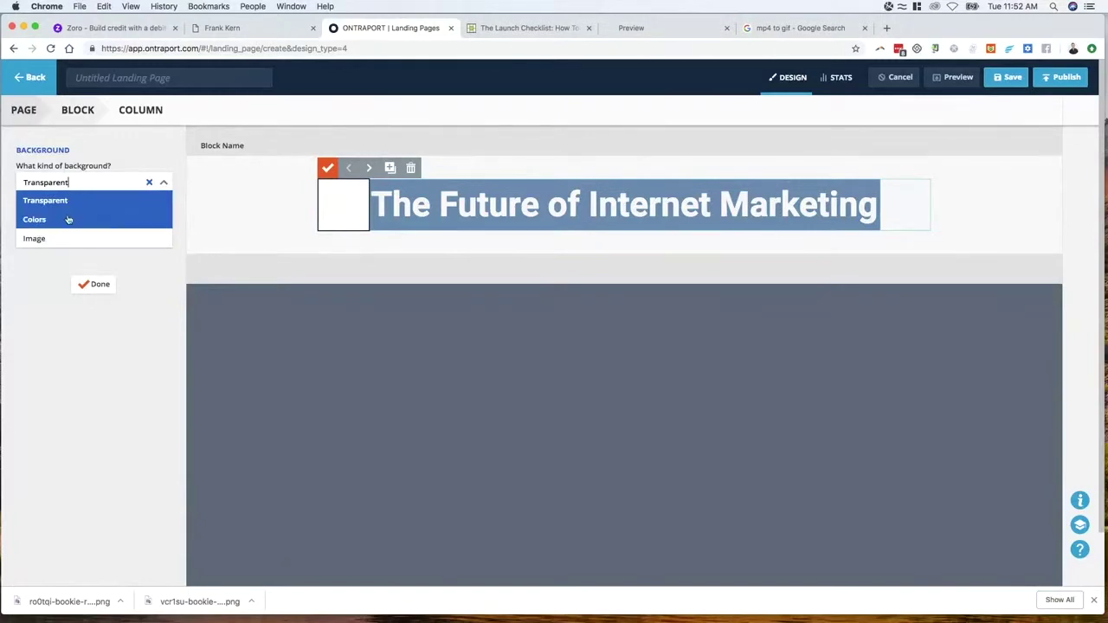
pyautogui.click(101, 237)
pyautogui.click(78, 217)
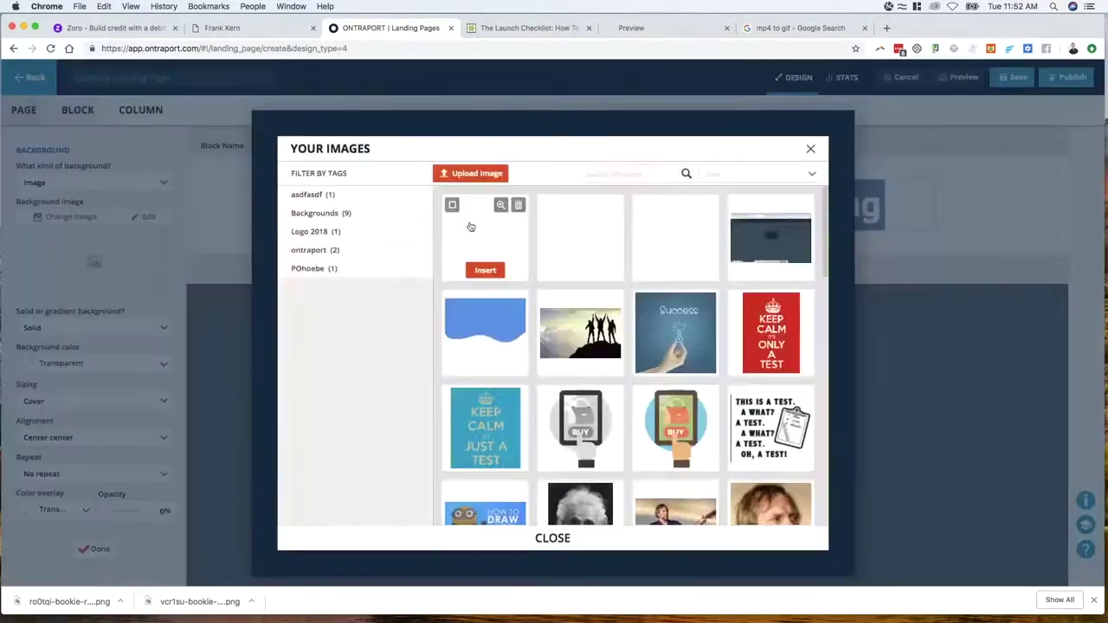
pyautogui.click(576, 241)
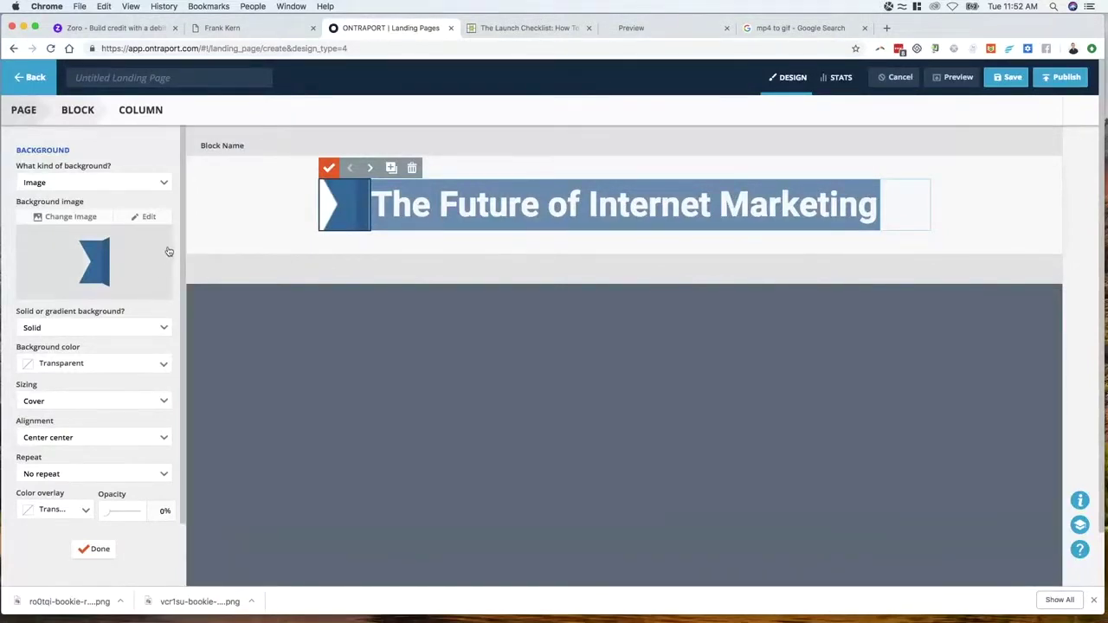
# Size the left column background to 100% height and align it Right center
pyautogui.click(81, 404)
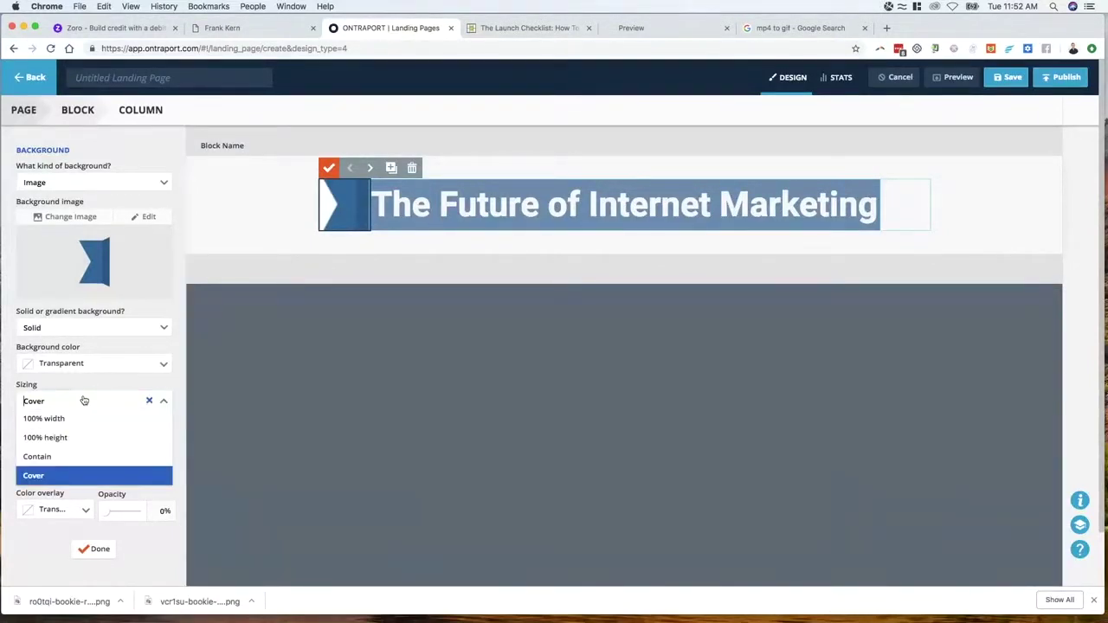
pyautogui.click(73, 438)
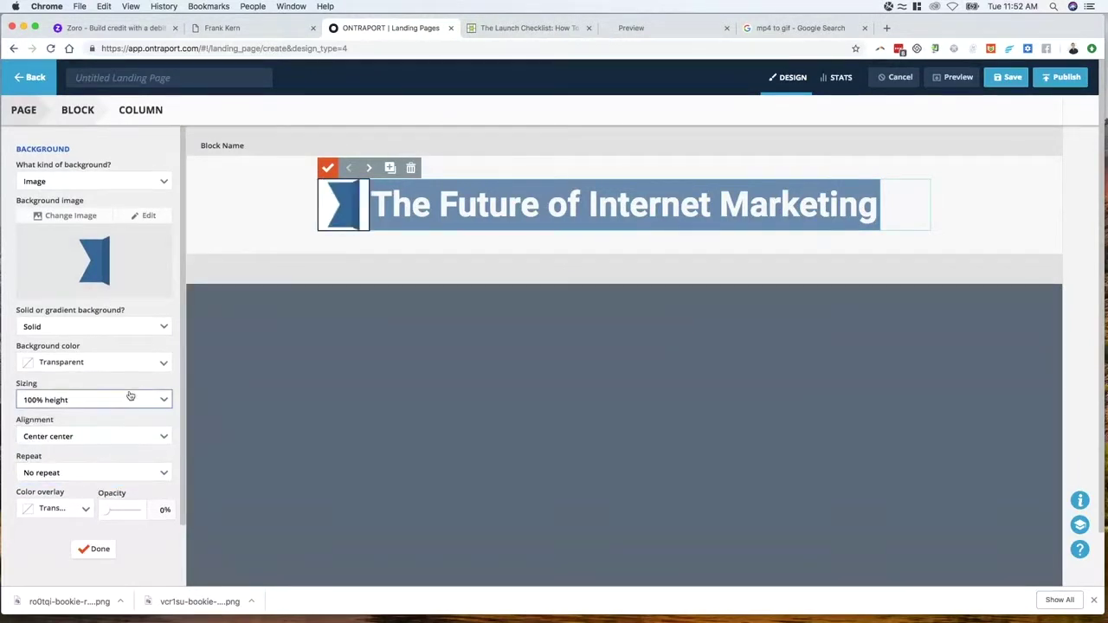
pyautogui.click(74, 437)
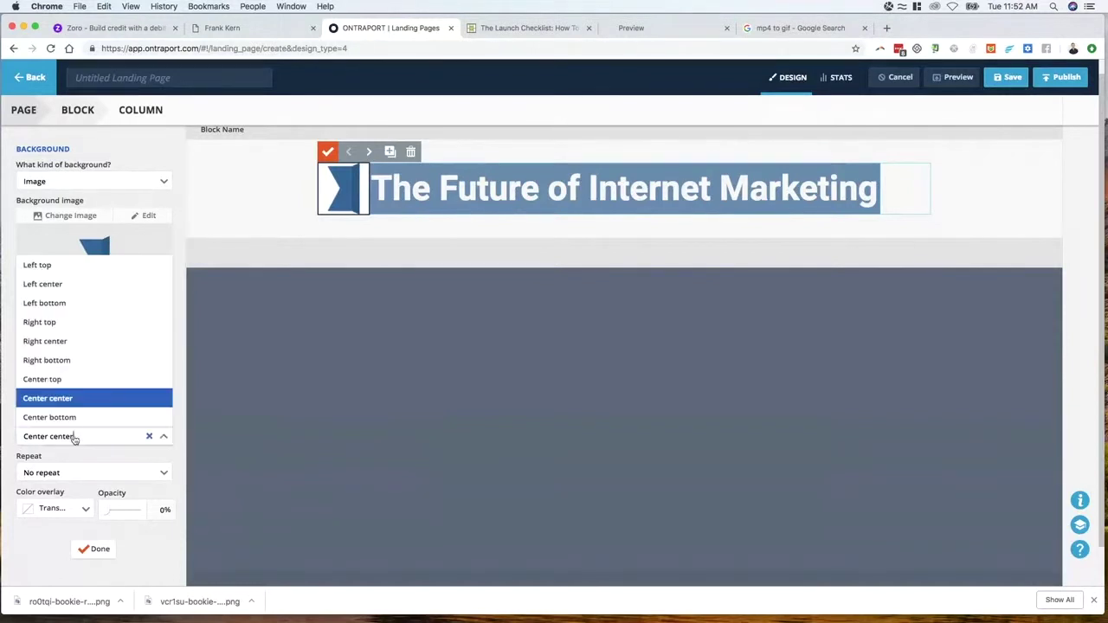
pyautogui.click(85, 343)
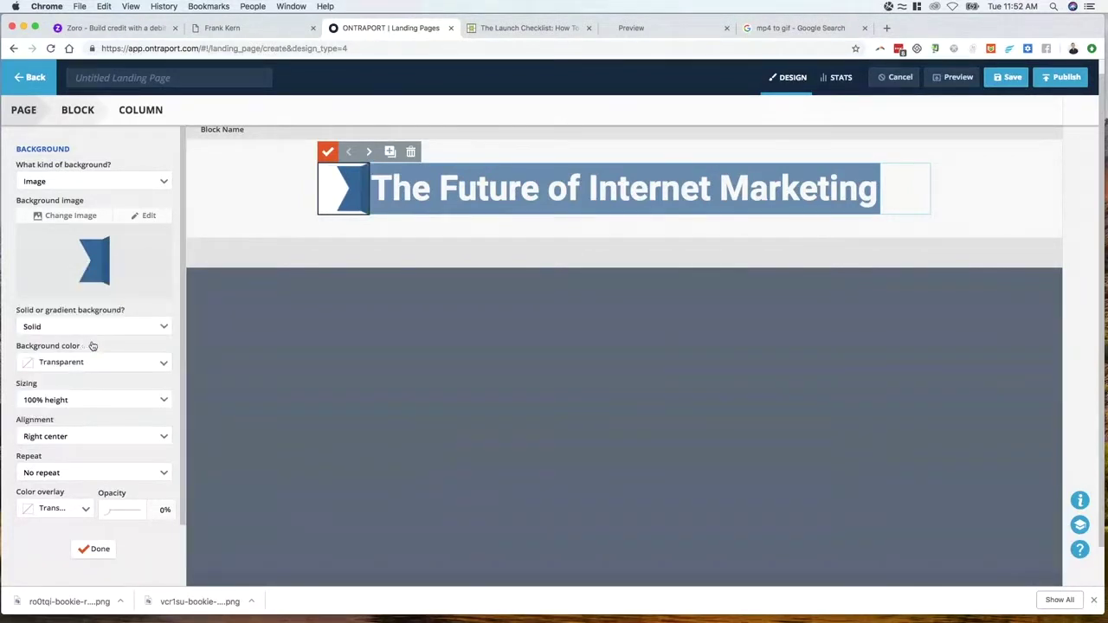
pyautogui.click(97, 549)
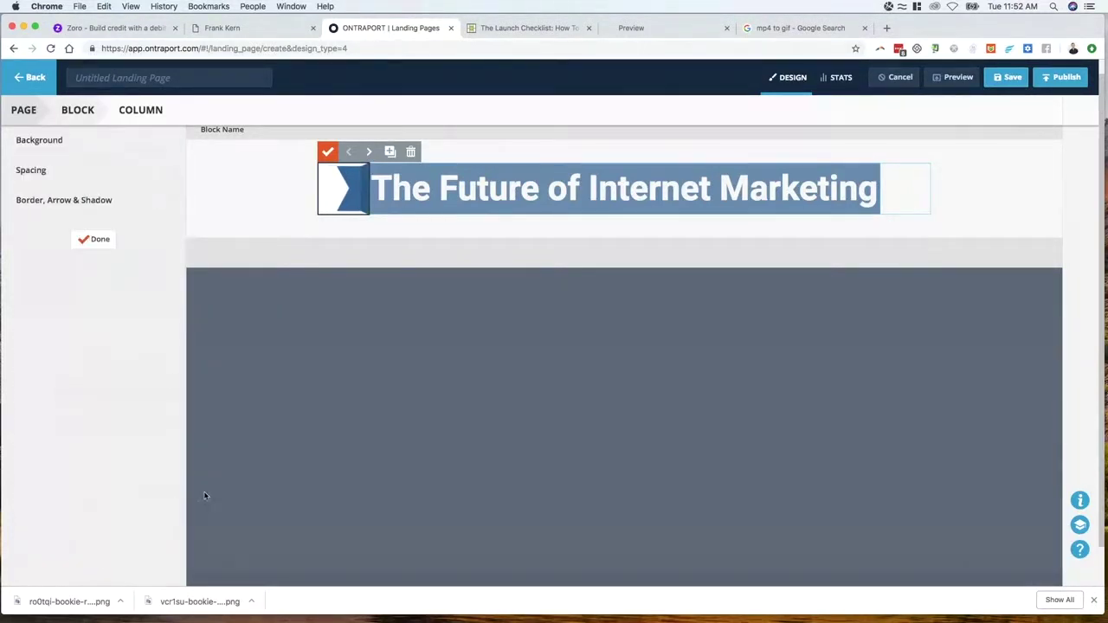
pyautogui.click(95, 246)
pyautogui.click(24, 110)
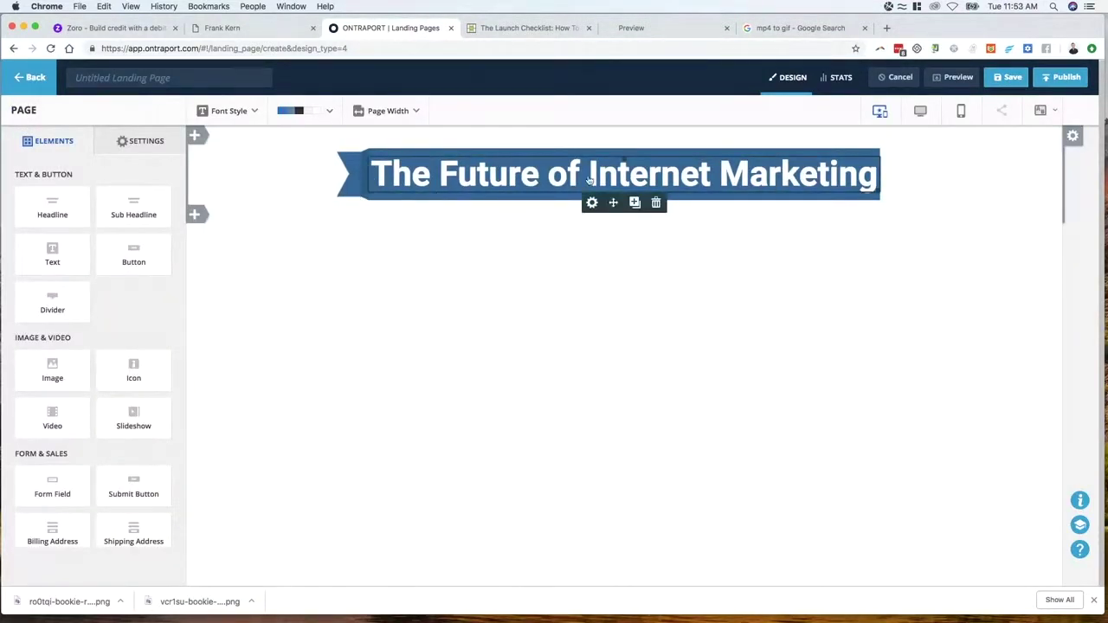
# Give the empty cell right of the headline the blue flag image as its background
pyautogui.click(779, 176)
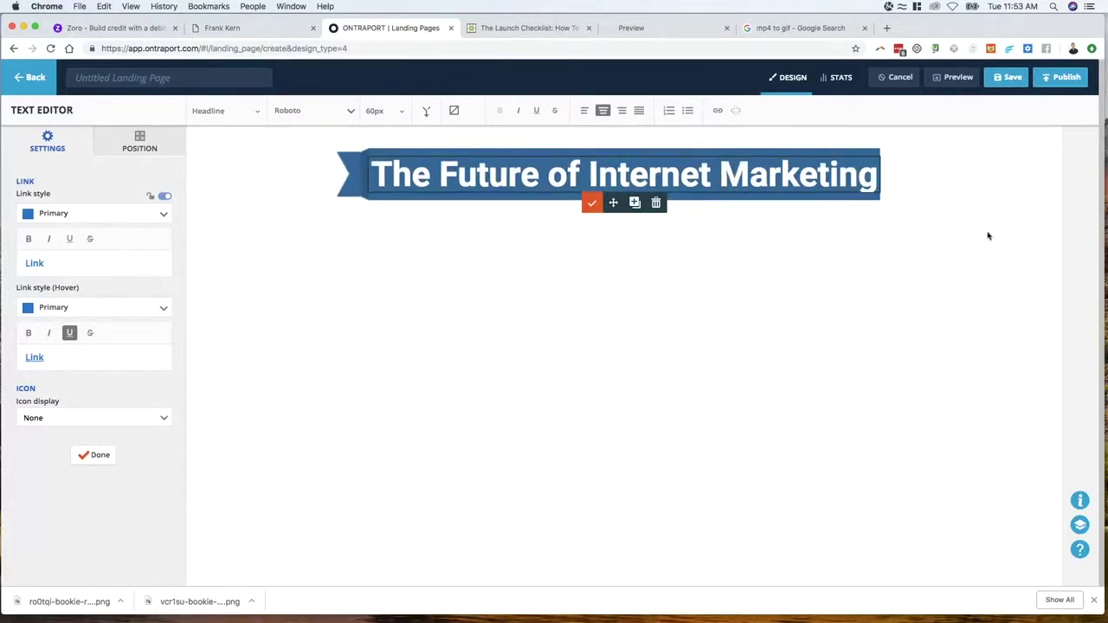
pyautogui.click(971, 200)
pyautogui.click(970, 200)
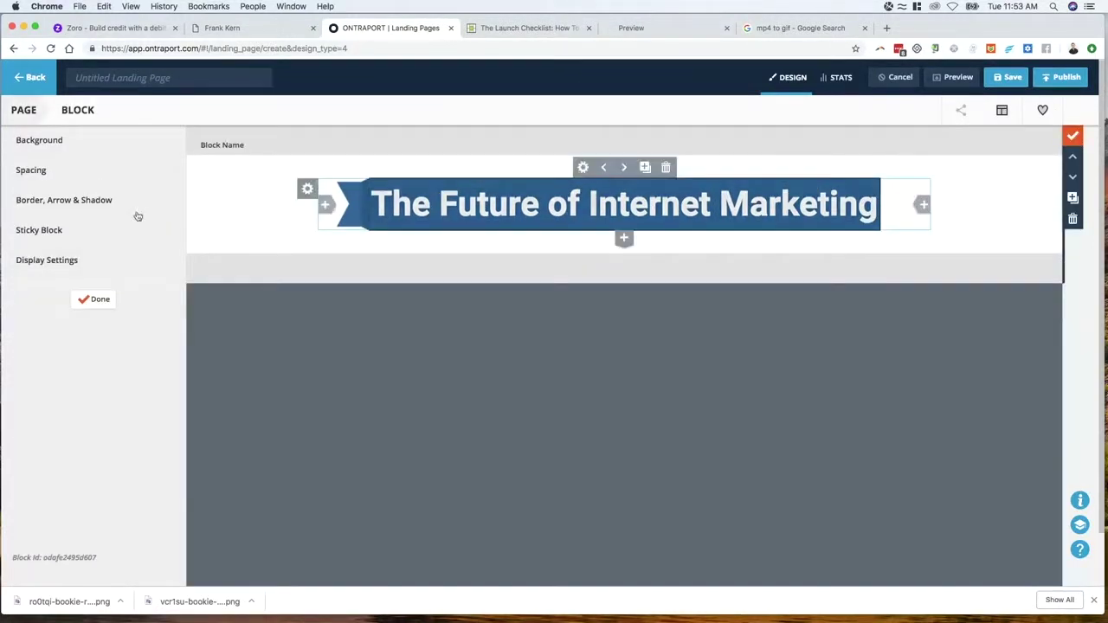
pyautogui.click(903, 196)
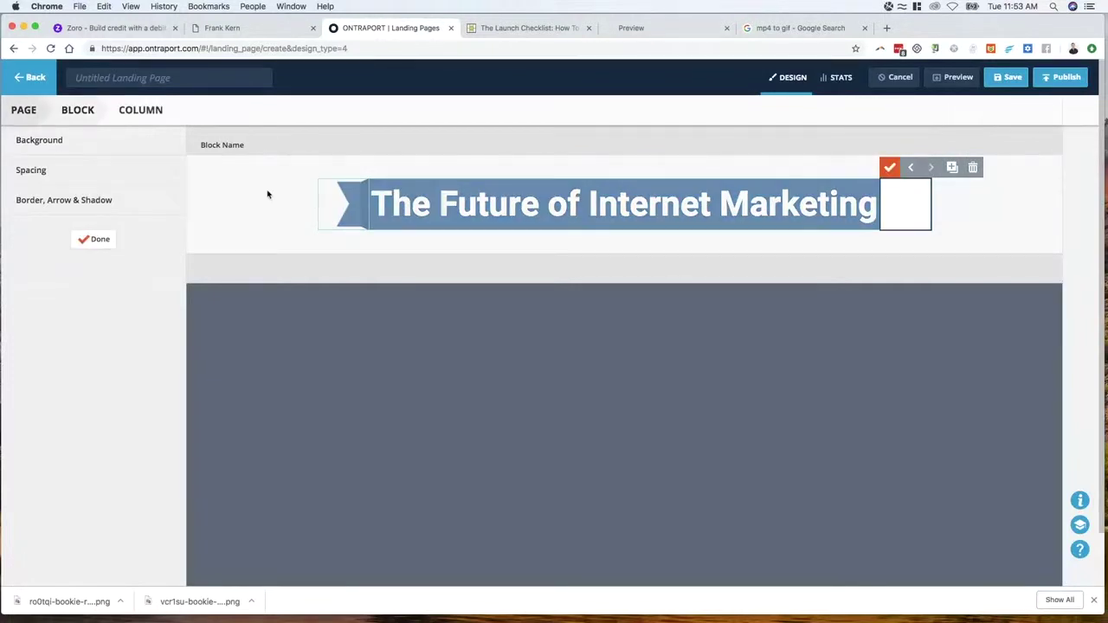
pyautogui.click(60, 143)
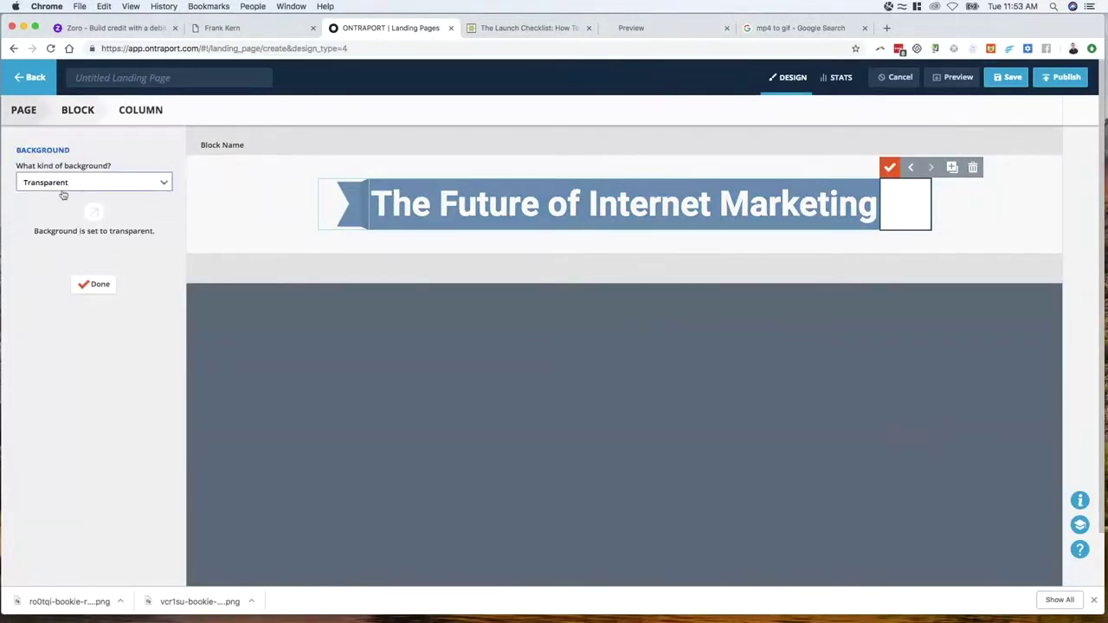
pyautogui.click(73, 186)
pyautogui.click(61, 239)
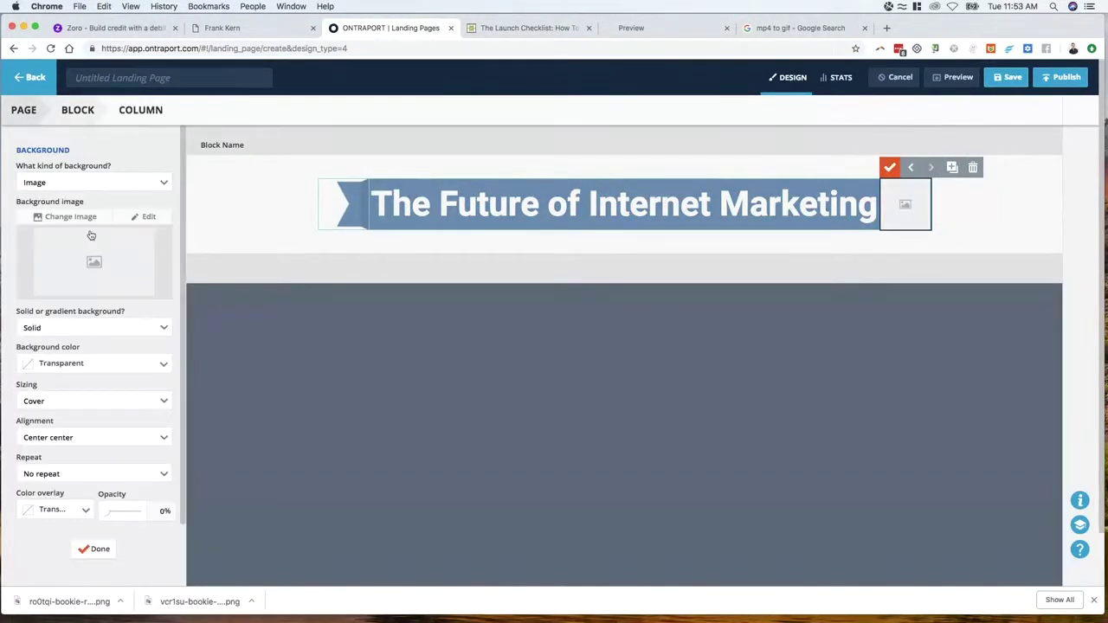
pyautogui.click(78, 218)
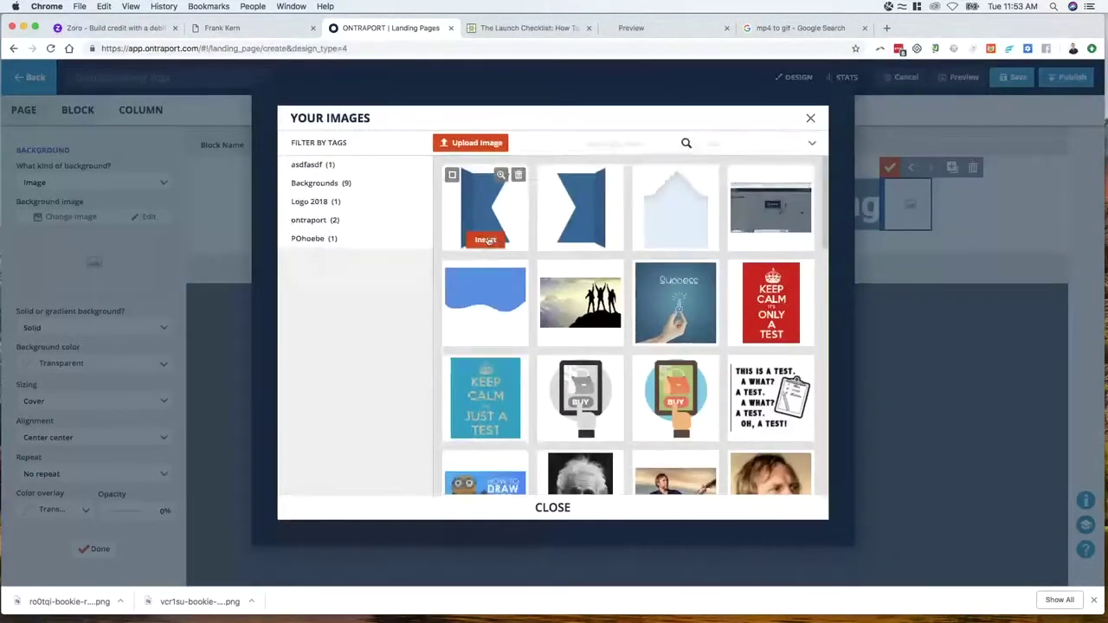
pyautogui.click(487, 240)
# Align the flag background Left center, size it to 100% height, and close the settings
pyautogui.click(61, 438)
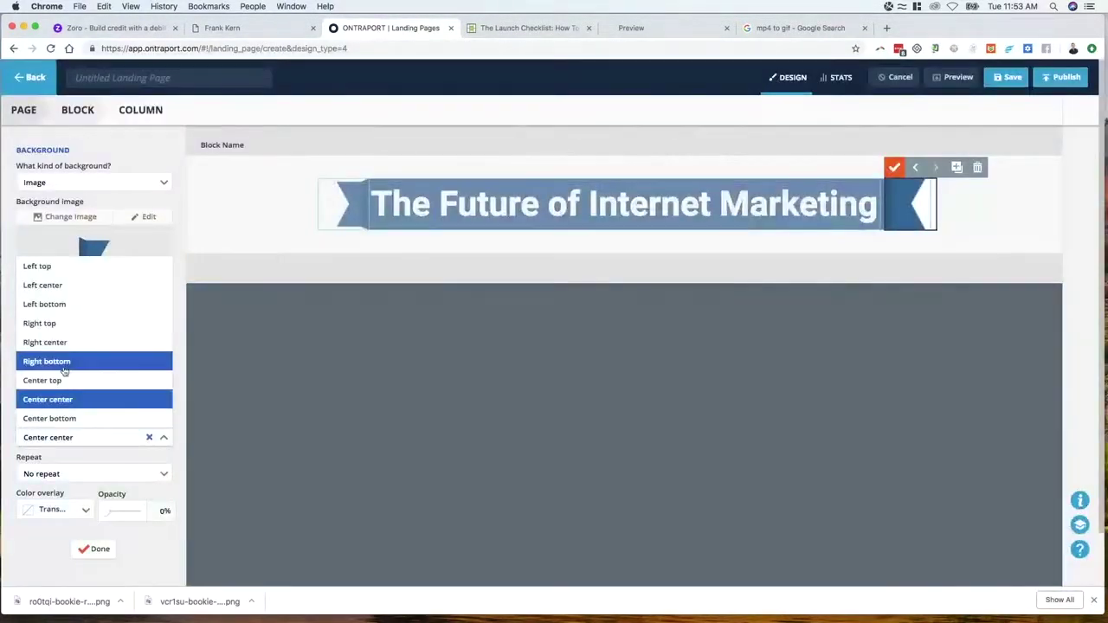
pyautogui.click(63, 288)
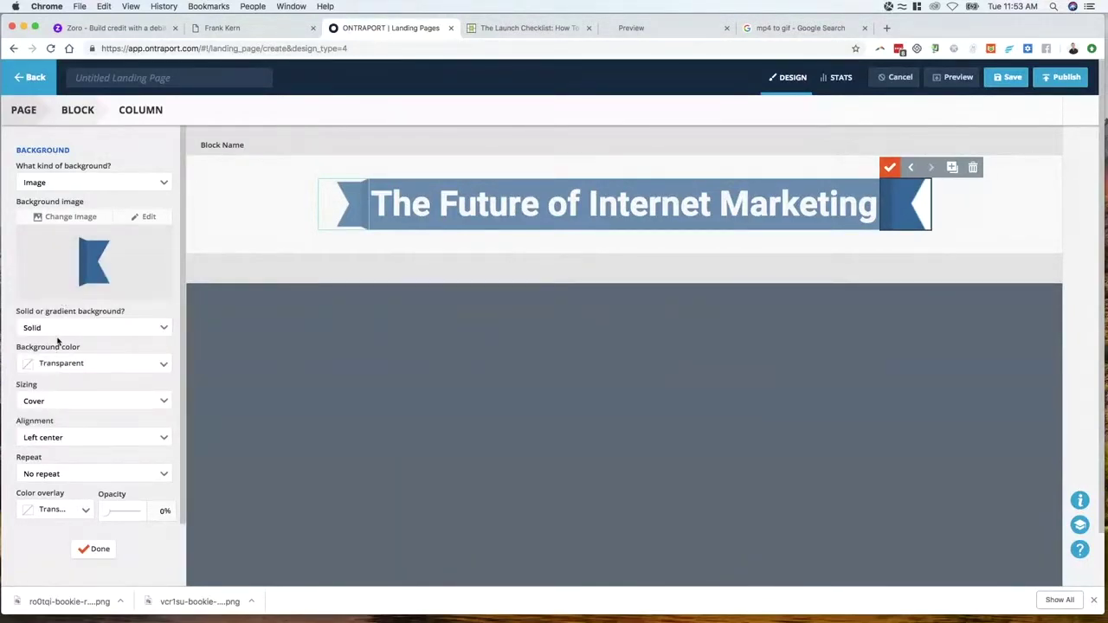
pyautogui.click(50, 403)
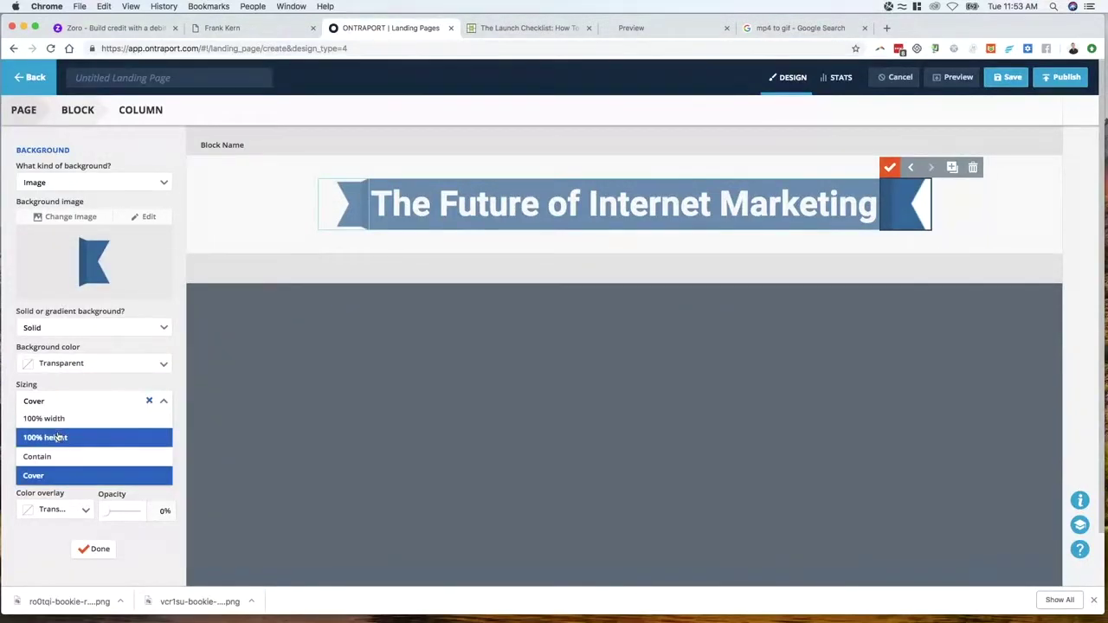
pyautogui.click(57, 436)
pyautogui.click(95, 549)
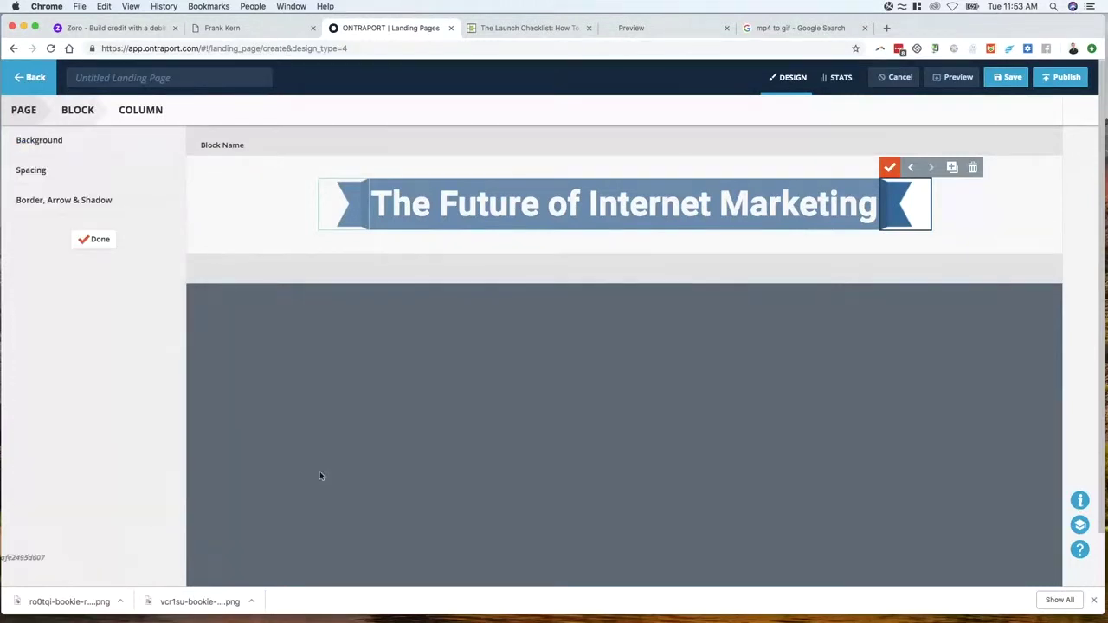
pyautogui.click(97, 240)
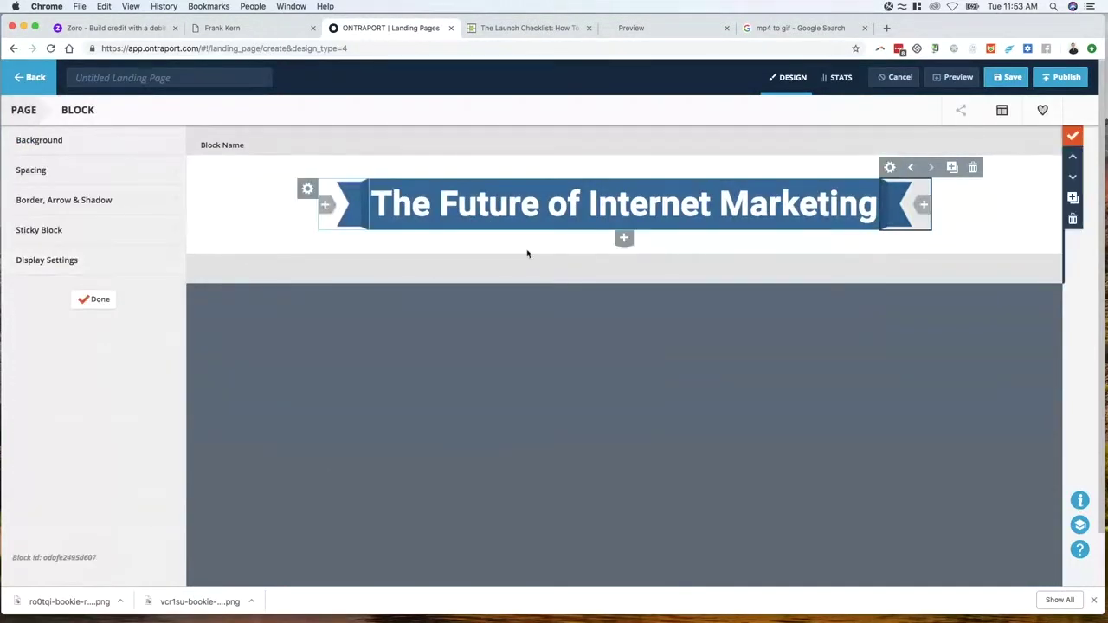
pyautogui.click(100, 300)
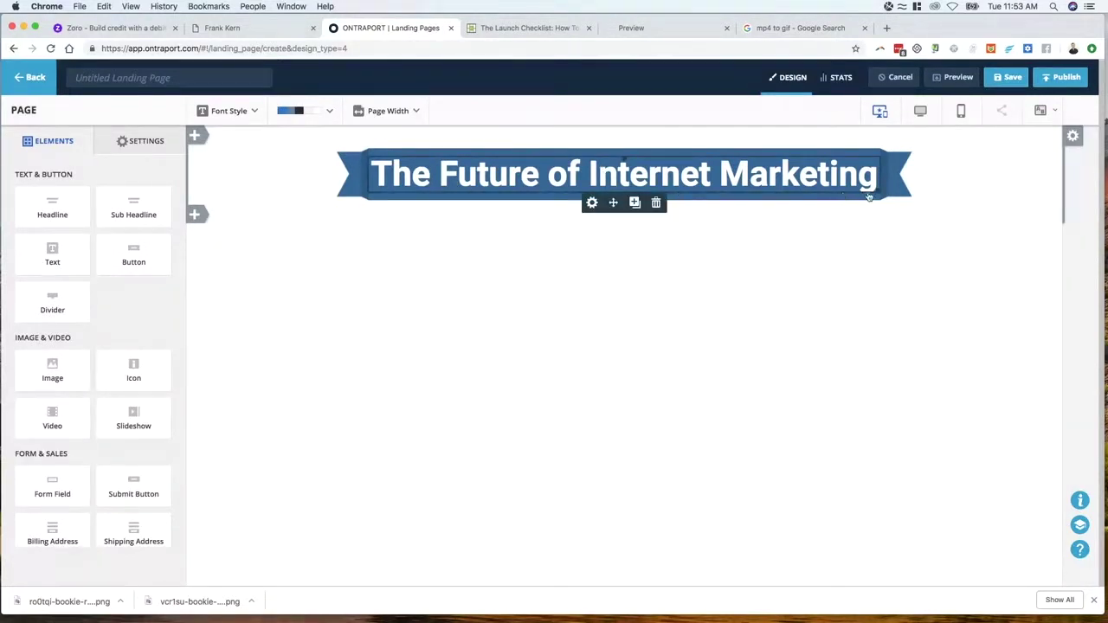
# Narrow the headline box, set its font to 50px, then switch to the Frank Kern reference tab
pyautogui.moveTo(878, 187)
pyautogui.mouseDown()
pyautogui.moveTo(864, 189)
pyautogui.moveTo(883, 189)
pyautogui.mouseUp()
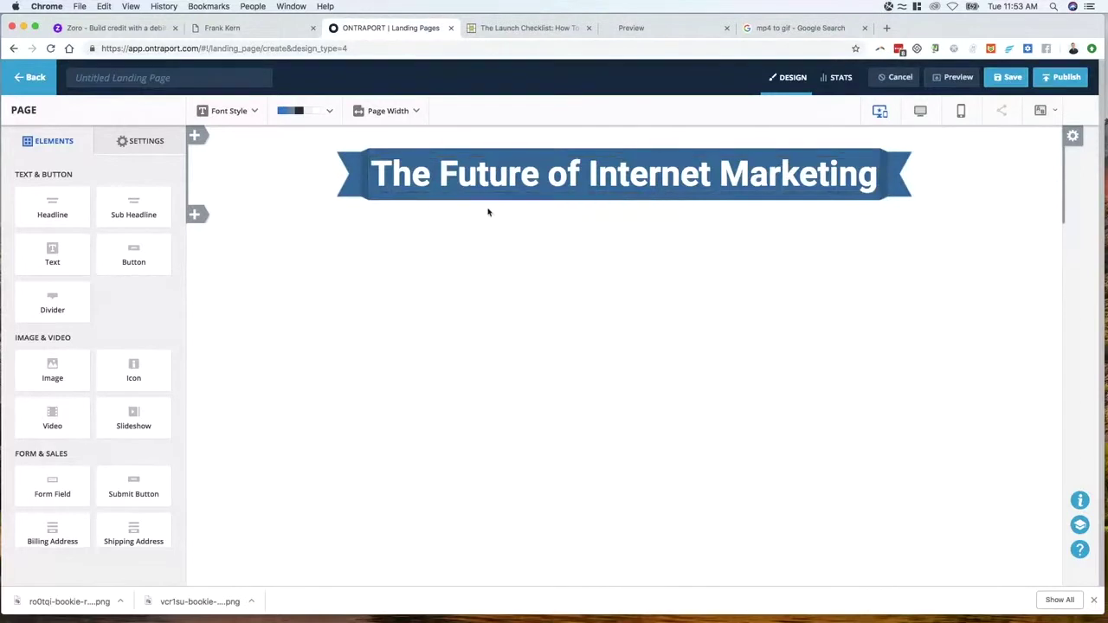
pyautogui.click(494, 174)
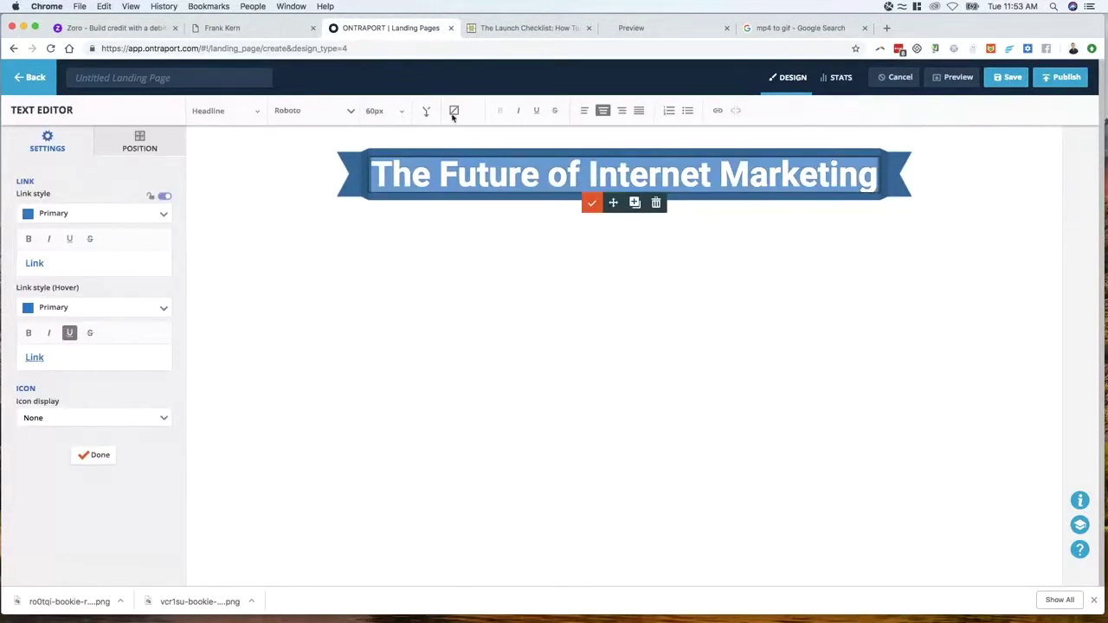
pyautogui.click(390, 121)
pyautogui.click(403, 165)
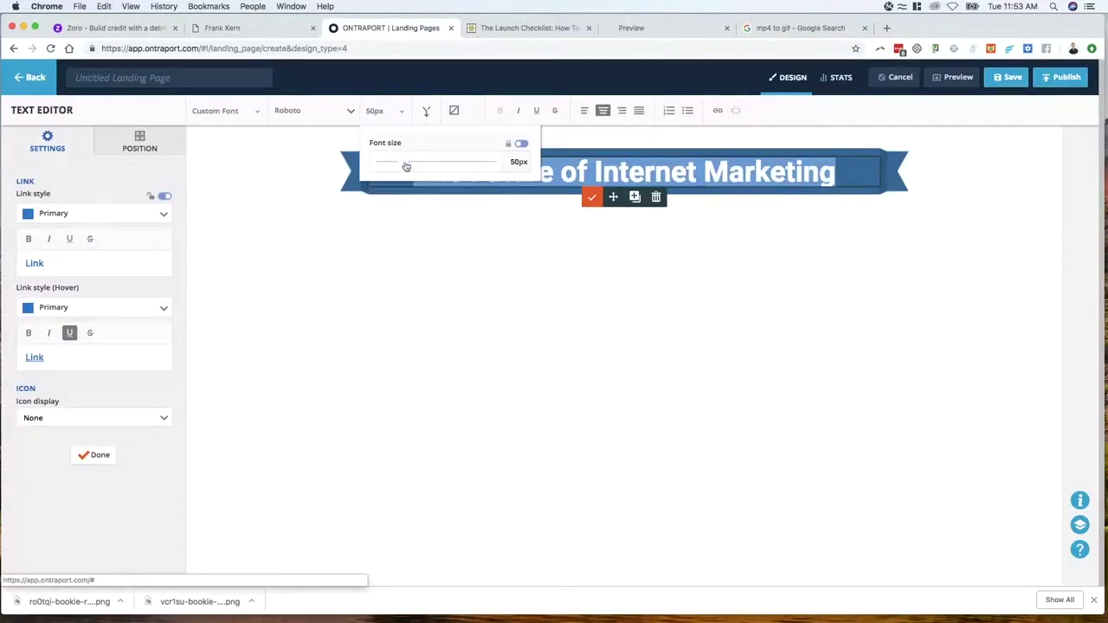
pyautogui.click(389, 272)
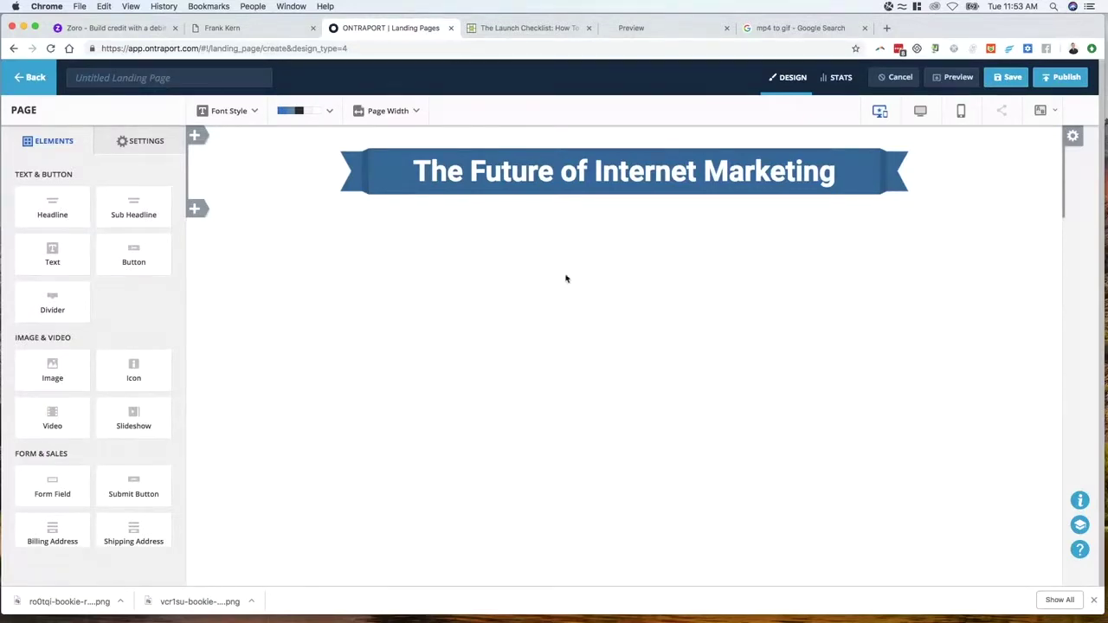
pyautogui.click(250, 29)
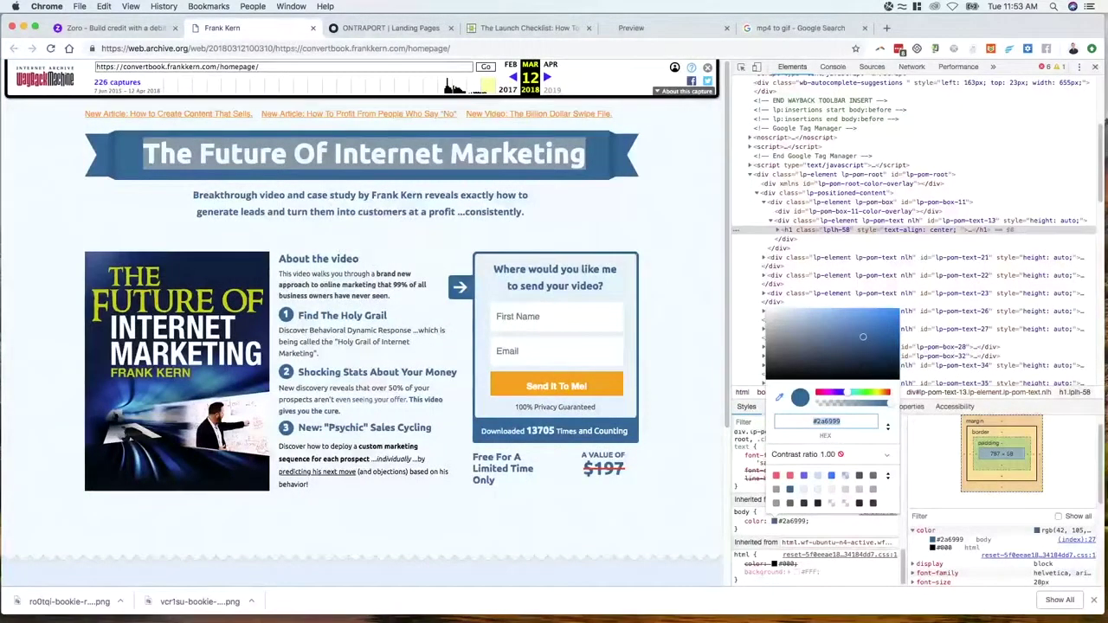
# Close DevTools, review the archived page's 'Find The Holy Grail' heading, and return to the editor
pyautogui.click(1096, 67)
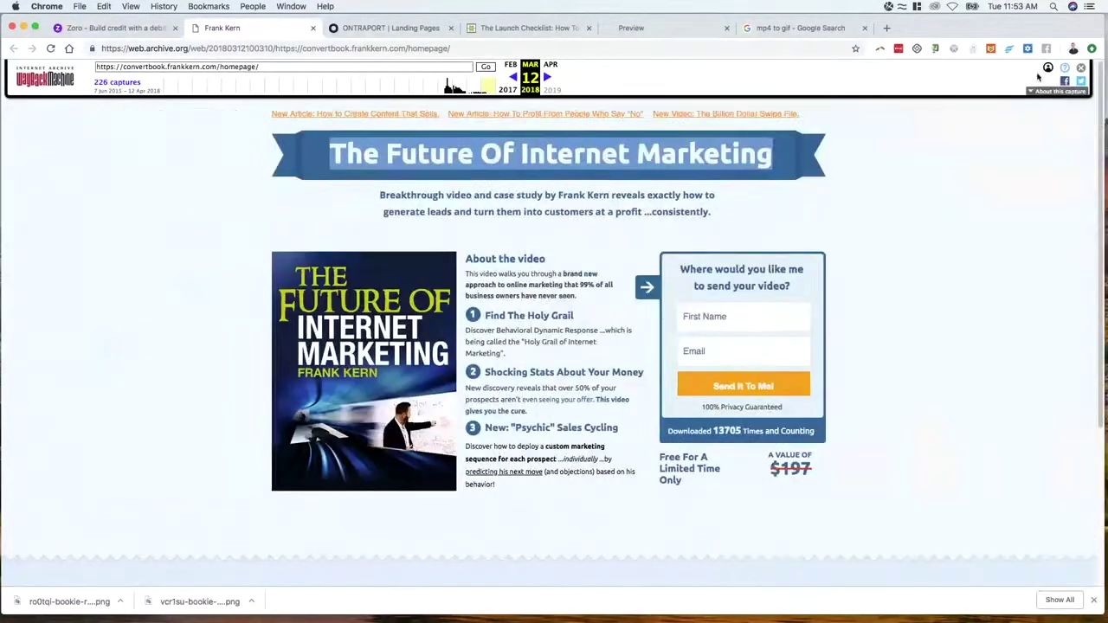
pyautogui.click(402, 199)
pyautogui.tripleClick(402, 199)
pyautogui.click(304, 190)
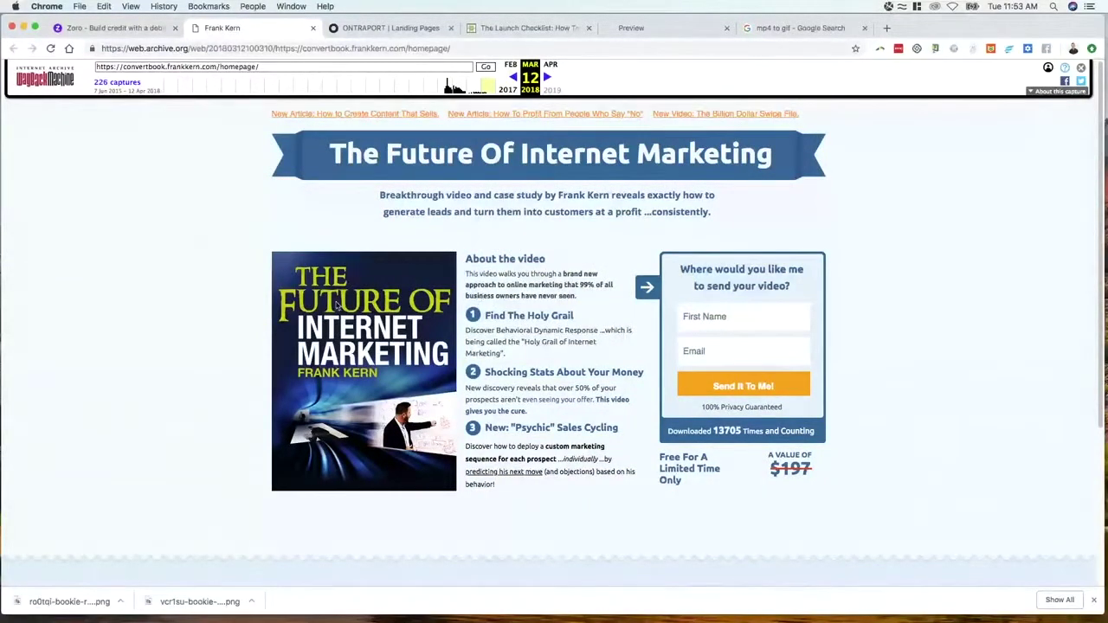
pyautogui.click(381, 27)
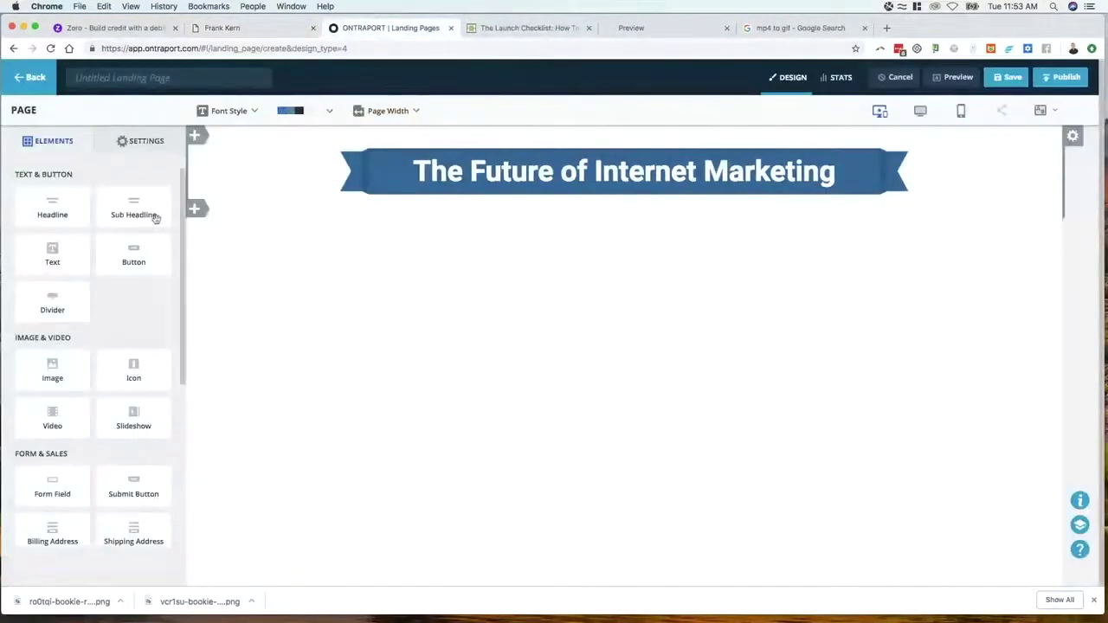
pyautogui.click(268, 29)
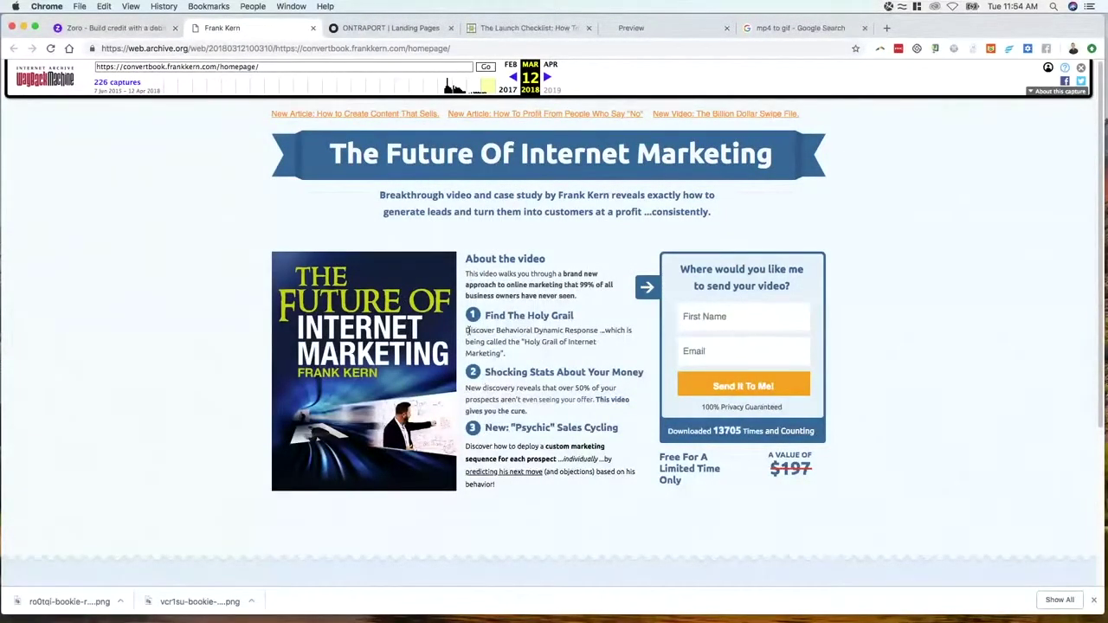
pyautogui.moveTo(488, 317); pyautogui.dragTo(589, 318)
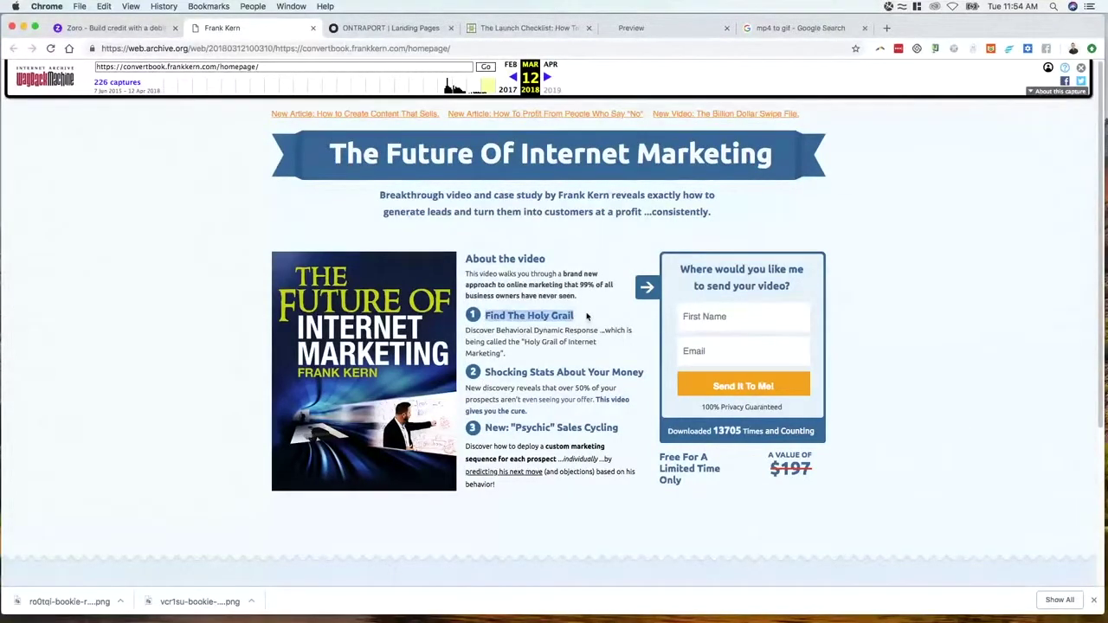
pyautogui.click(381, 27)
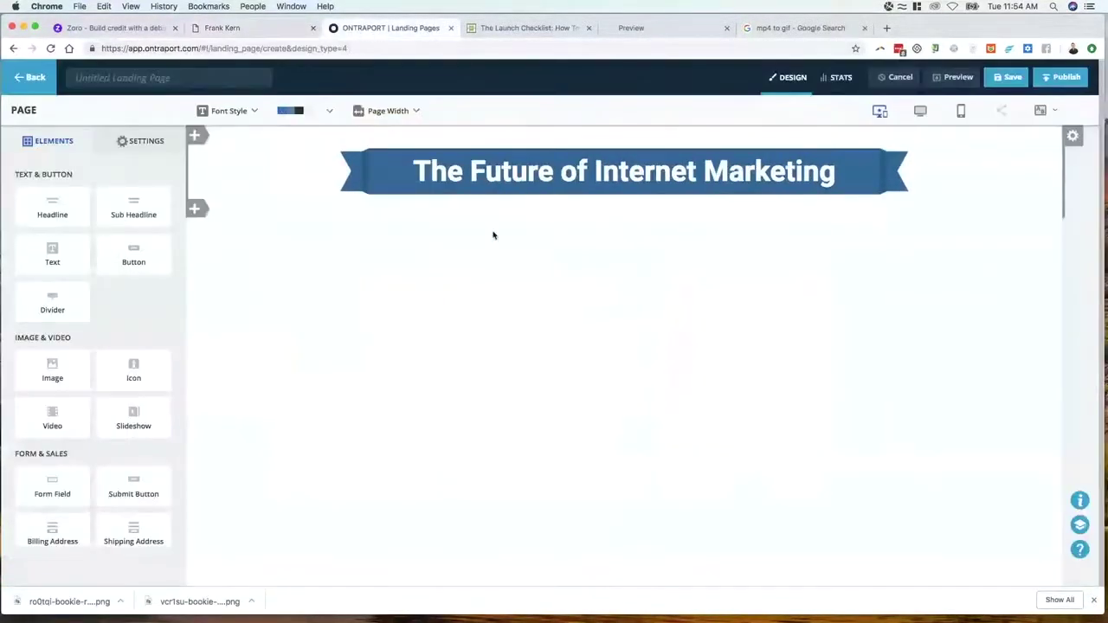
# Add a three-column block below the headline with an image placeholder and a text element
pyautogui.click(195, 209)
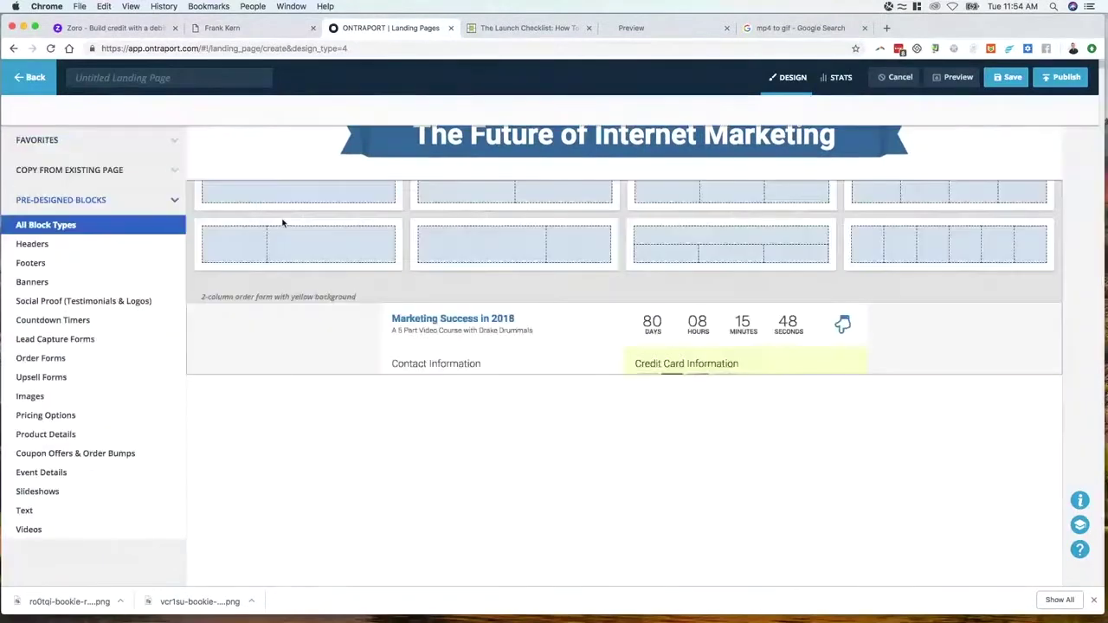
pyautogui.click(646, 109)
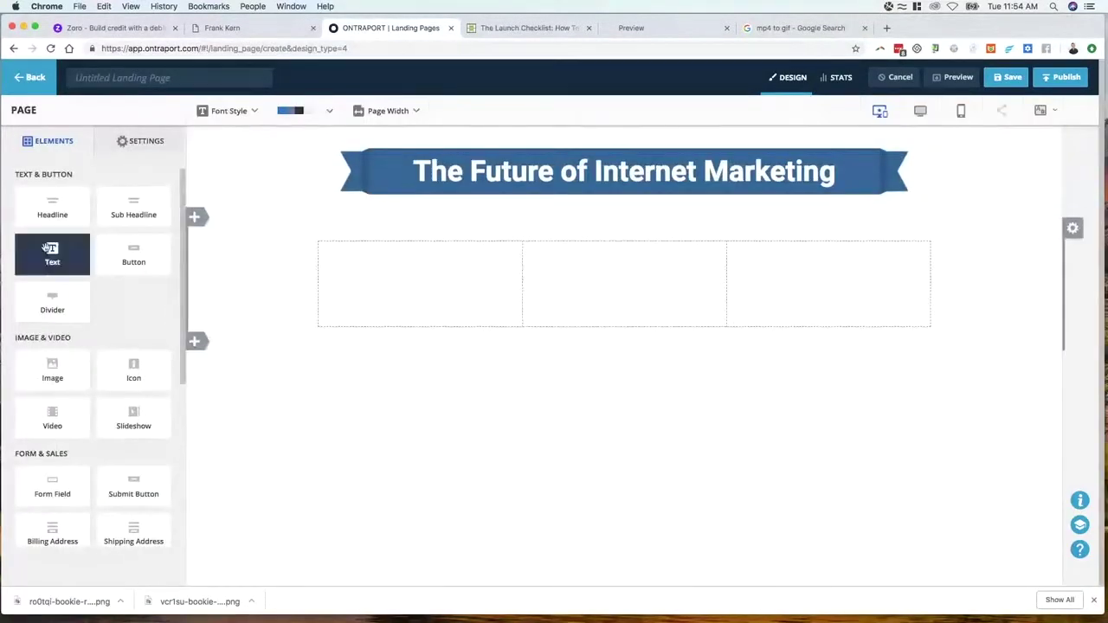
pyautogui.moveTo(52, 368); pyautogui.dragTo(457, 302)
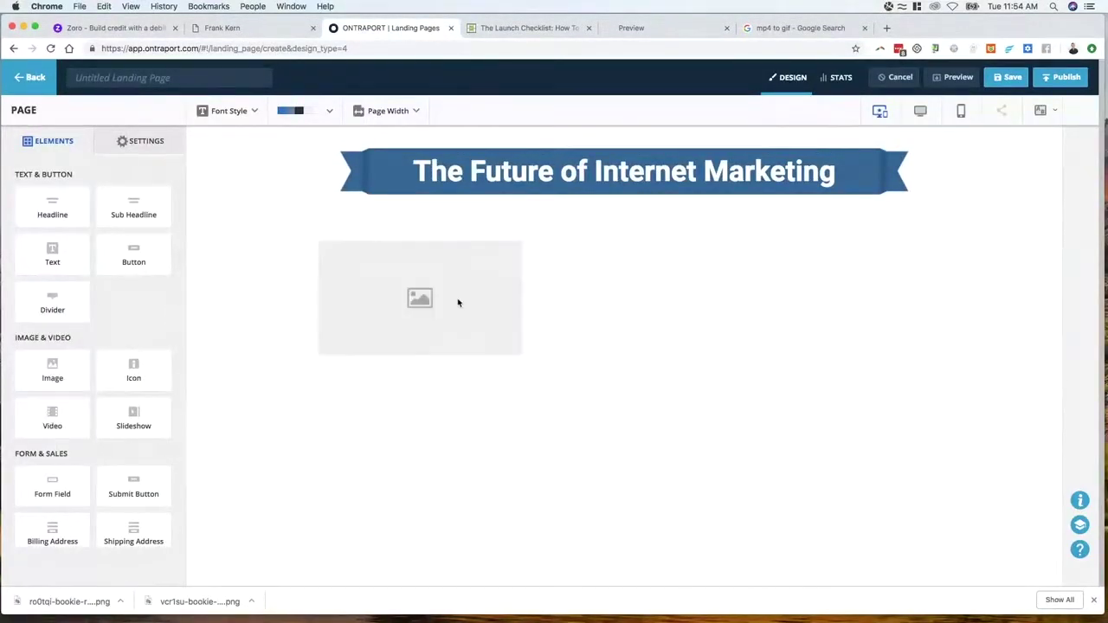
pyautogui.moveTo(52, 254); pyautogui.dragTo(601, 279)
# Restyle the text as Sub Headline 2 and delete everything after the word 'tell'
pyautogui.click(597, 273)
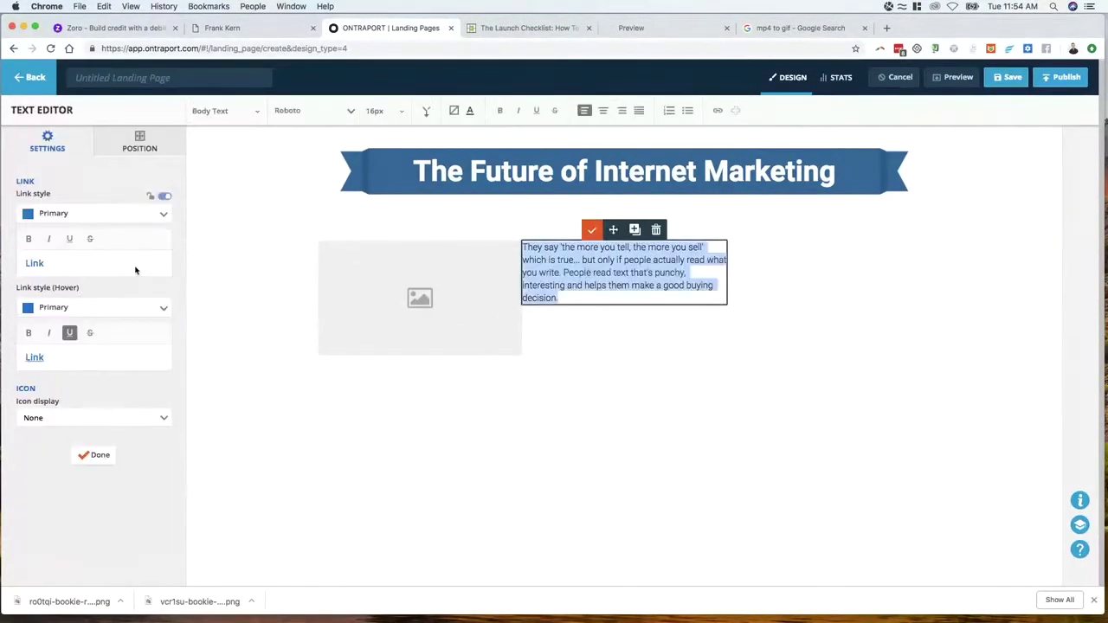
pyautogui.click(229, 113)
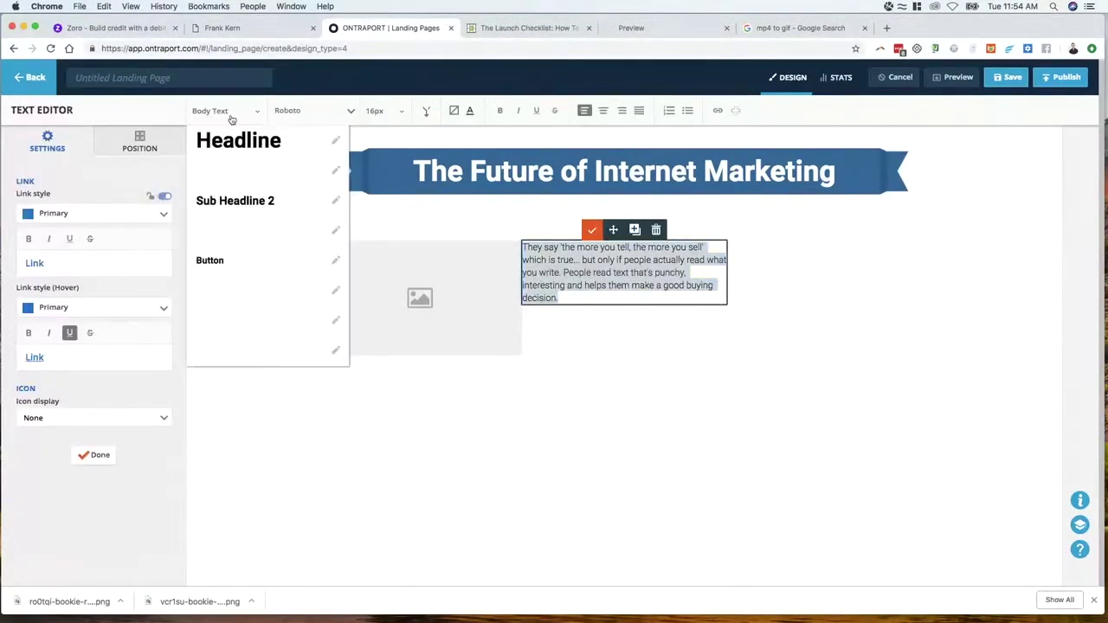
pyautogui.click(235, 206)
pyautogui.moveTo(640, 317); pyautogui.dragTo(664, 250)
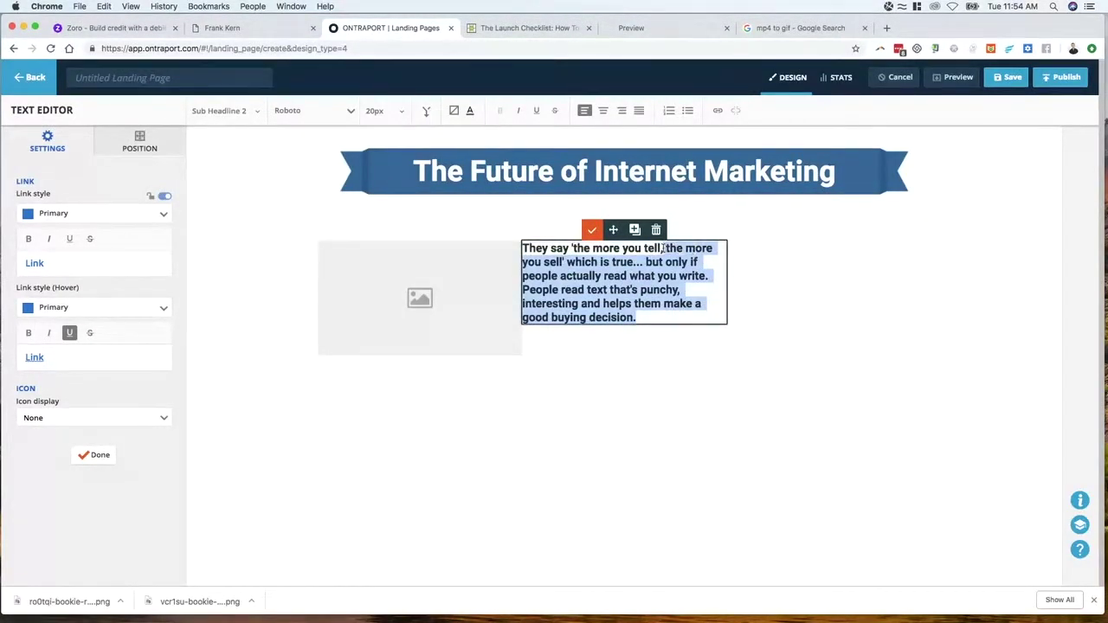
pyautogui.press('BackSpace')
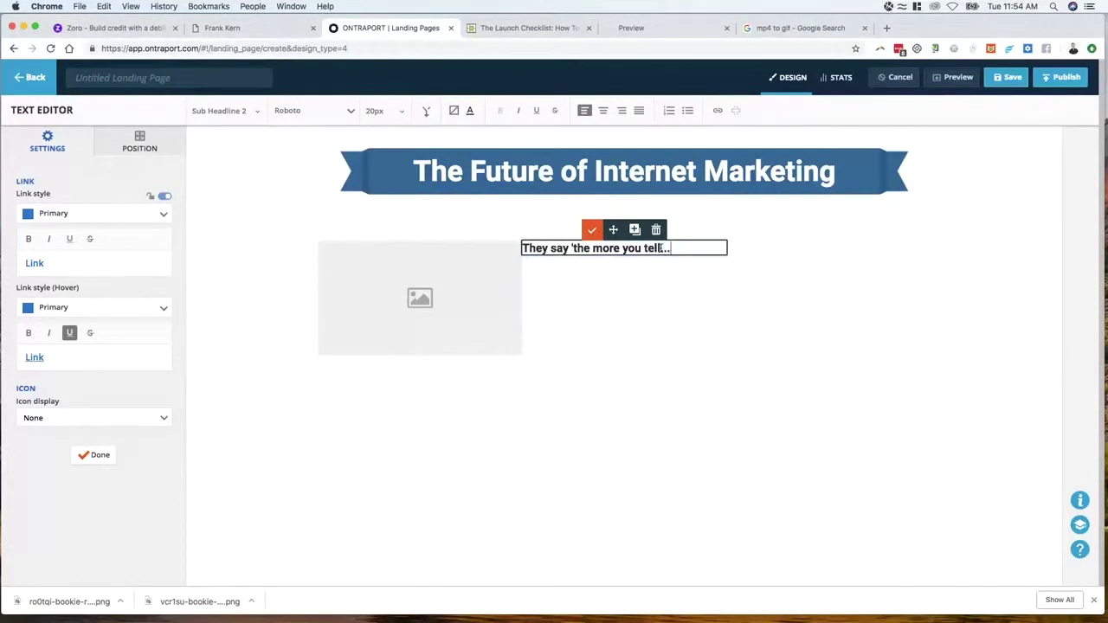
pyautogui.click(84, 419)
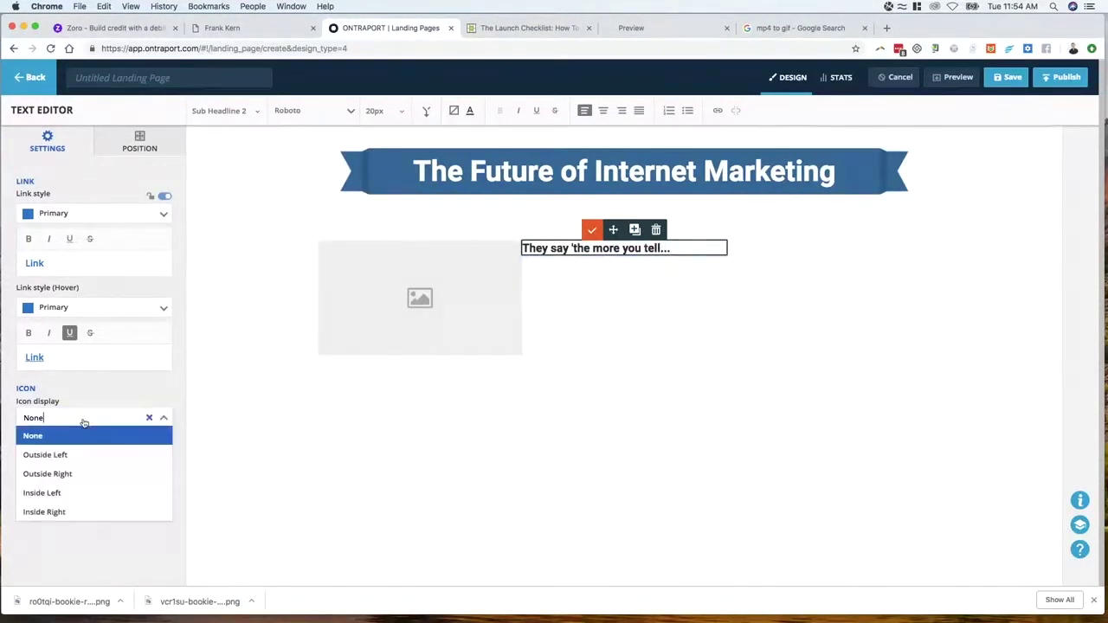
# Show an icon left of the subheadline and replace the gear with the 'one' number icon
pyautogui.click(80, 456)
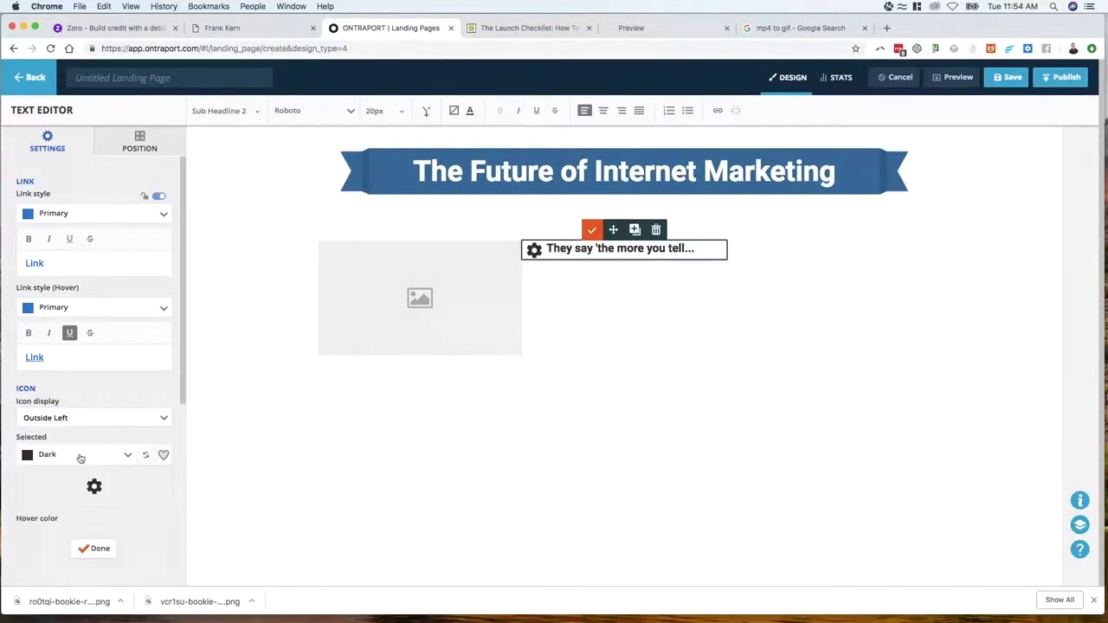
pyautogui.scroll(-1, 86, 472)
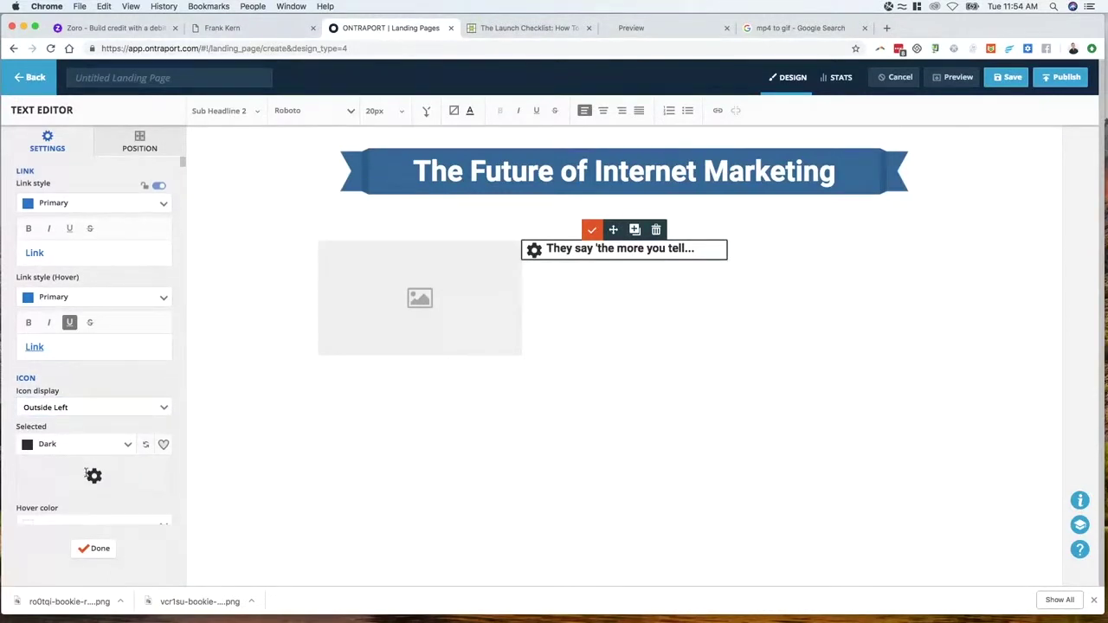
pyautogui.scroll(-6, 85, 473)
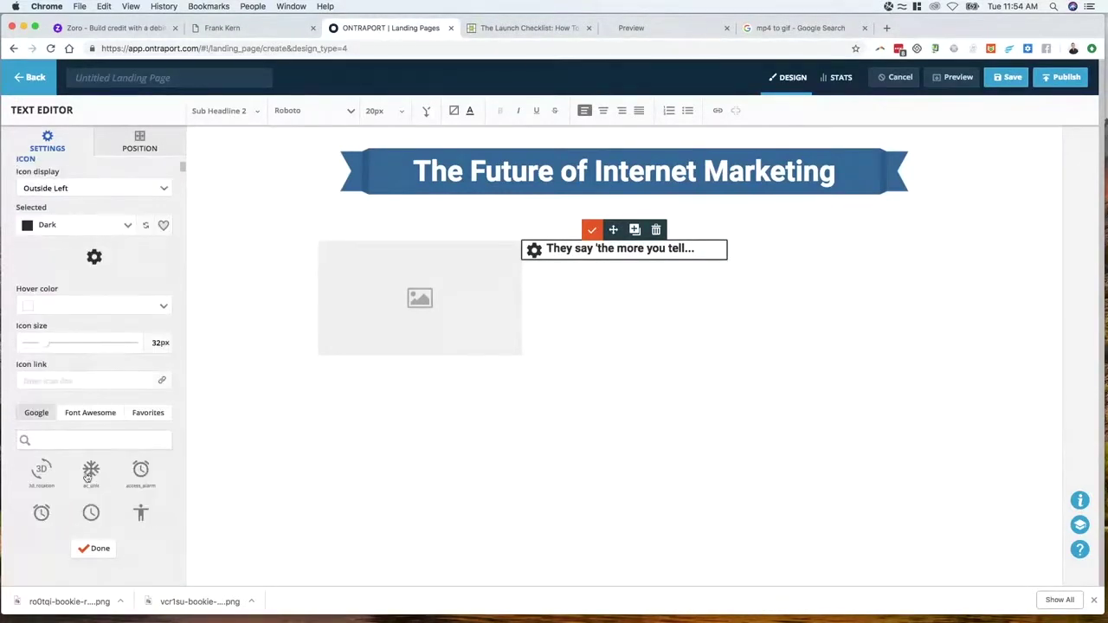
pyautogui.write('one')
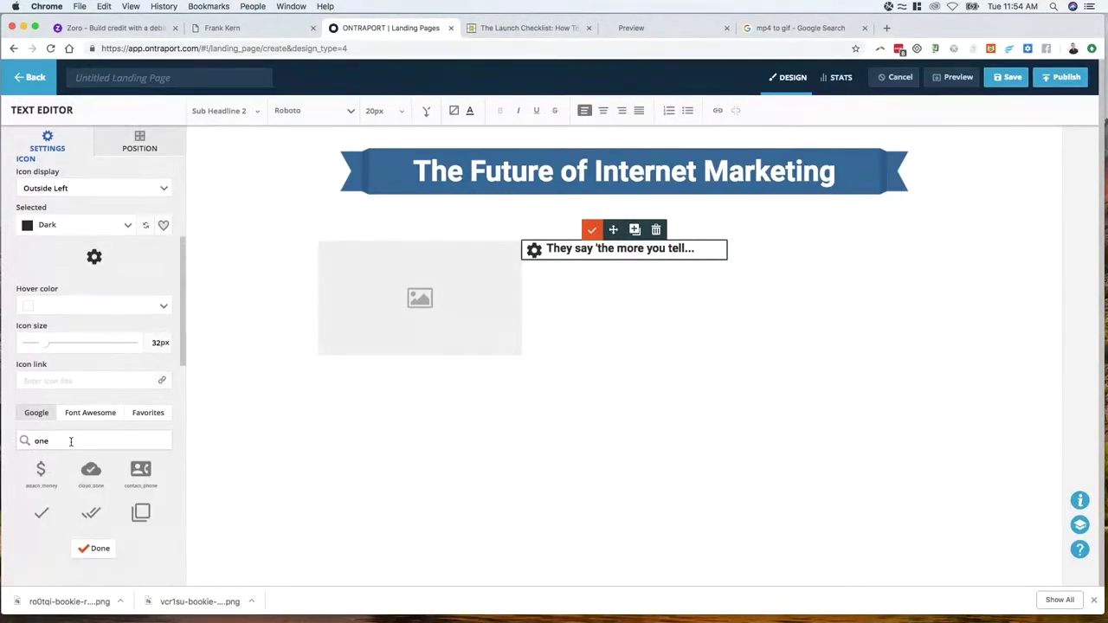
pyautogui.scroll(-5, 78, 443)
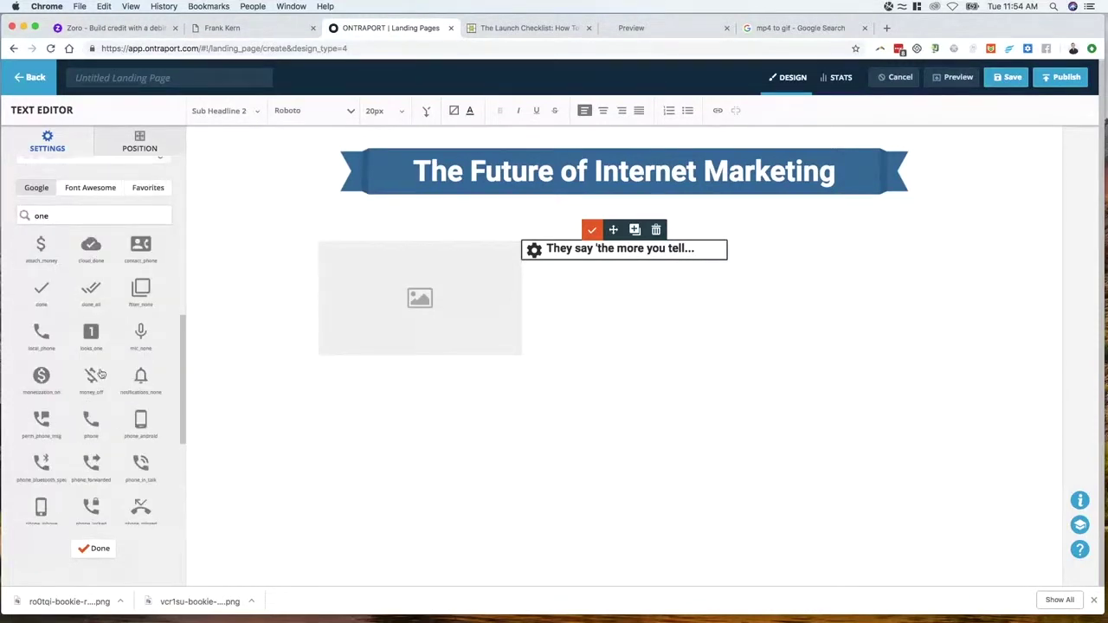
pyautogui.scroll(-1, 91, 333)
pyautogui.scroll(4, 69, 303)
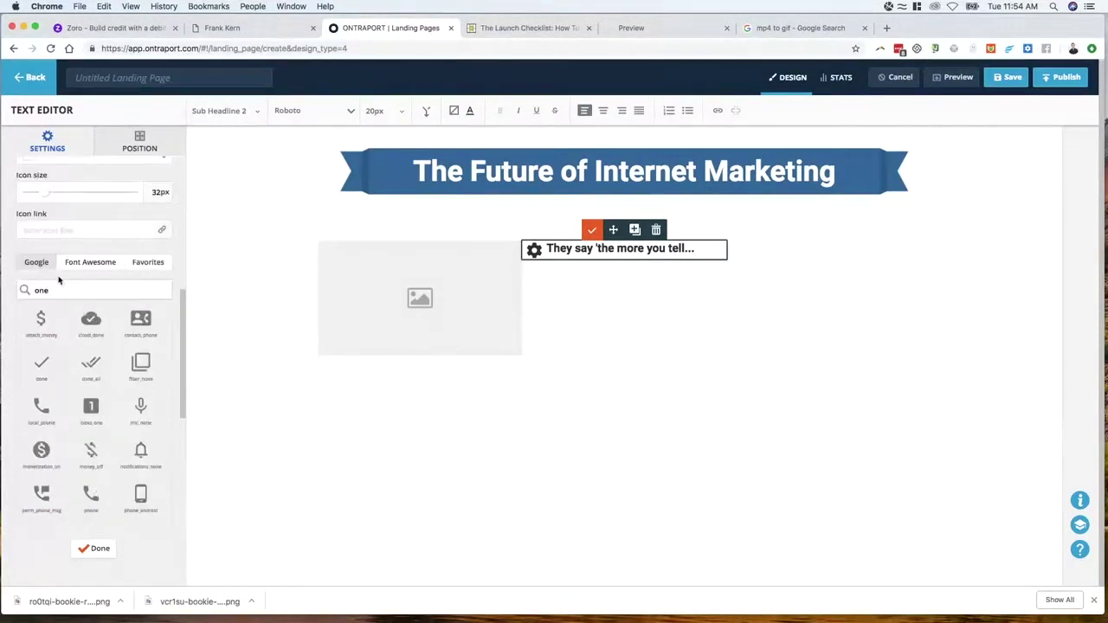
pyautogui.doubleClick(42, 291)
pyautogui.write('1')
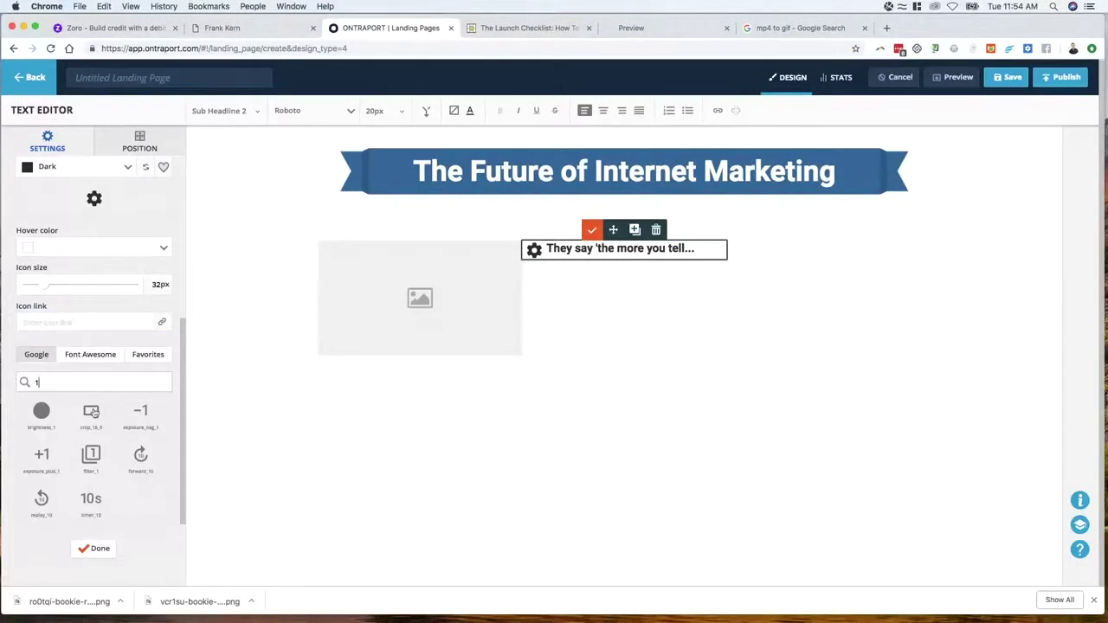
pyautogui.click(86, 356)
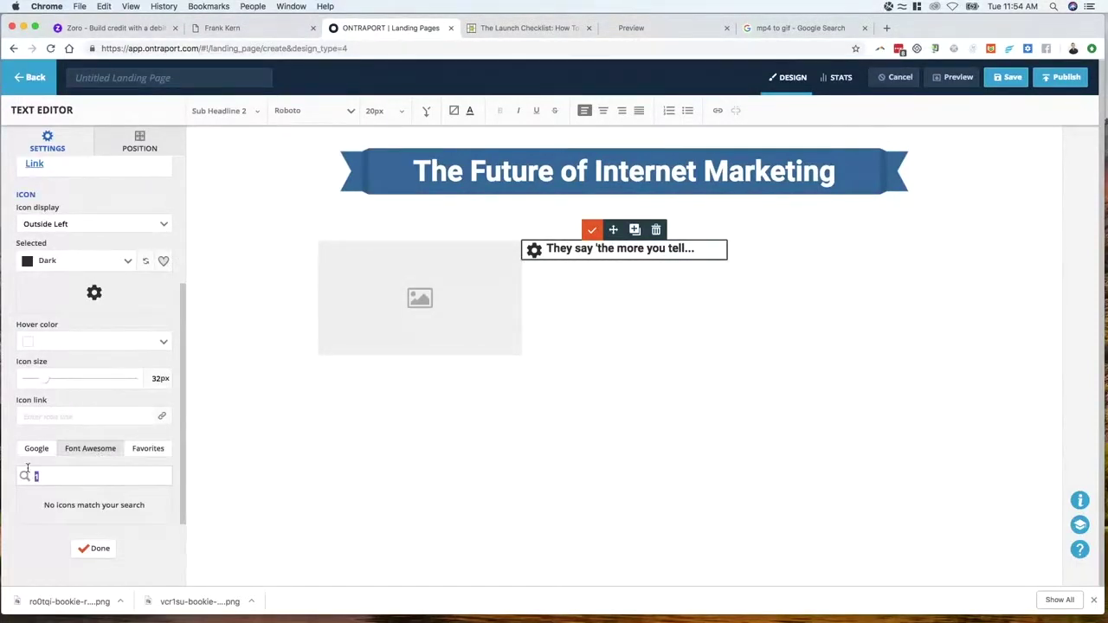
pyautogui.write('one')
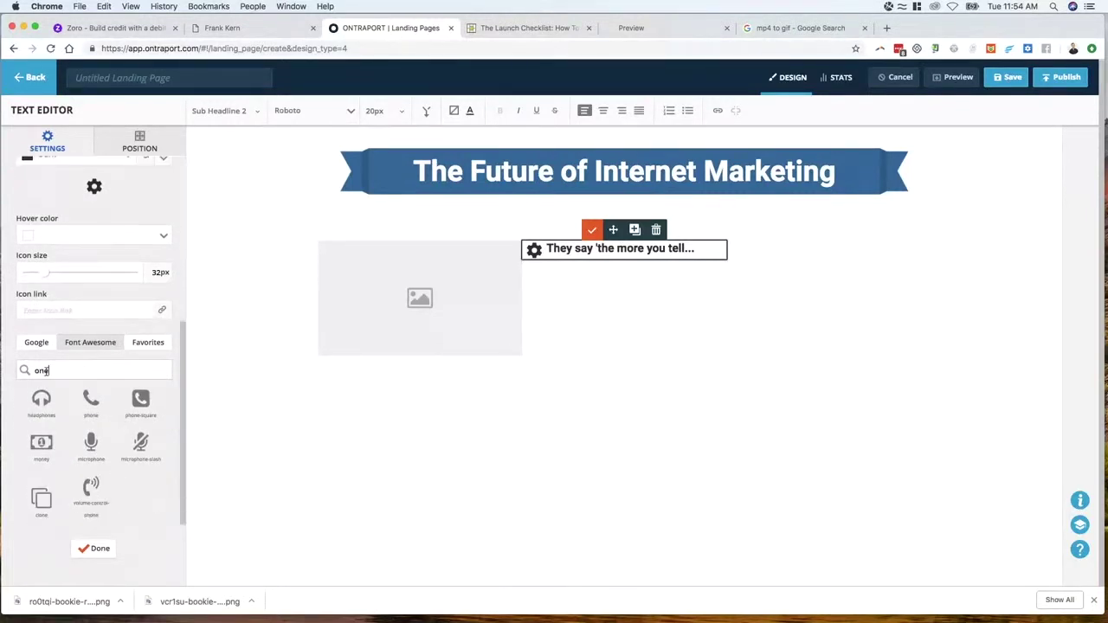
pyautogui.write('1')
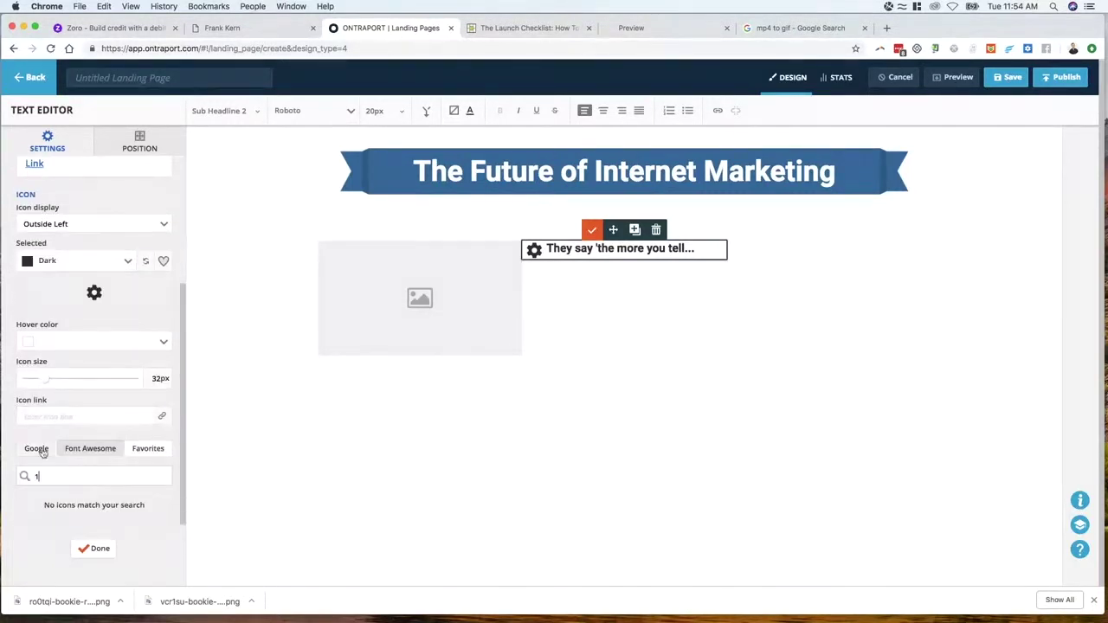
pyautogui.click(36, 448)
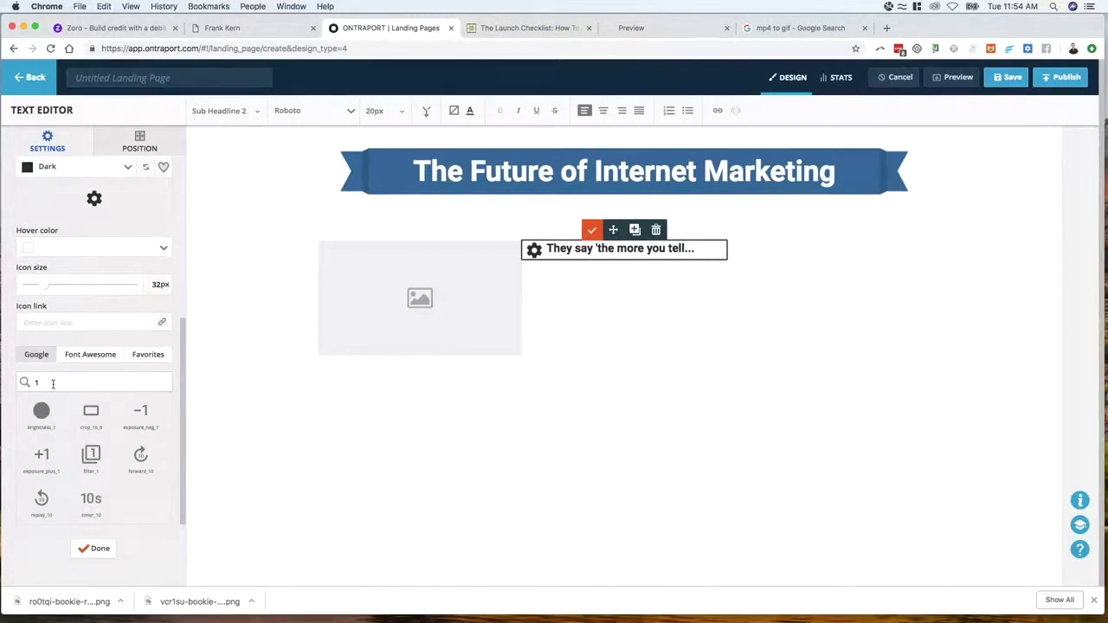
pyautogui.write('one')
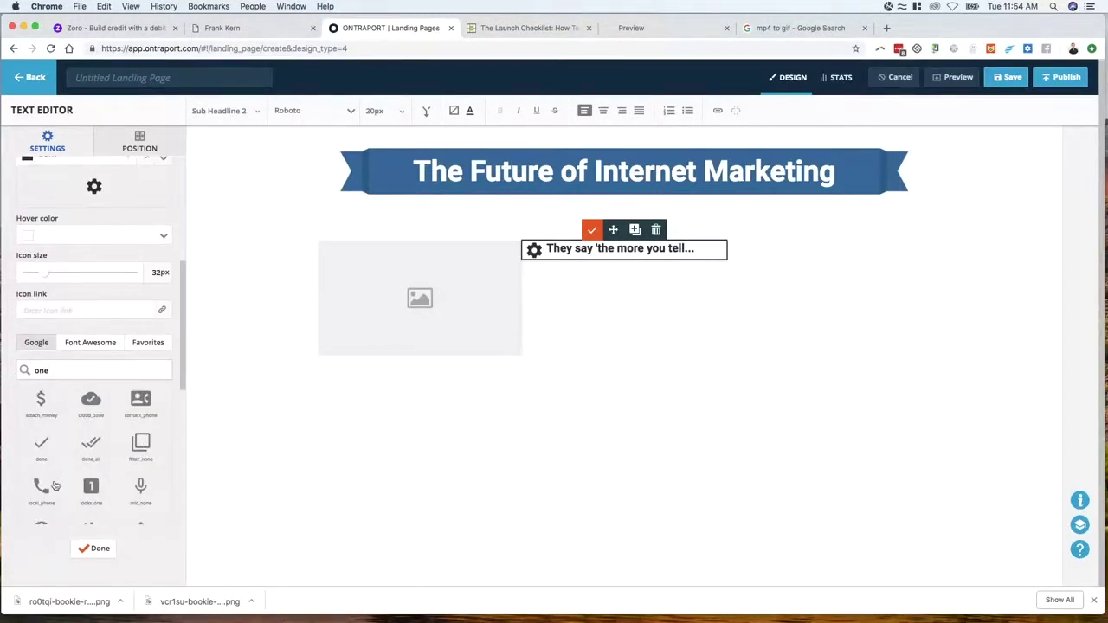
pyautogui.scroll(-10, 96, 489)
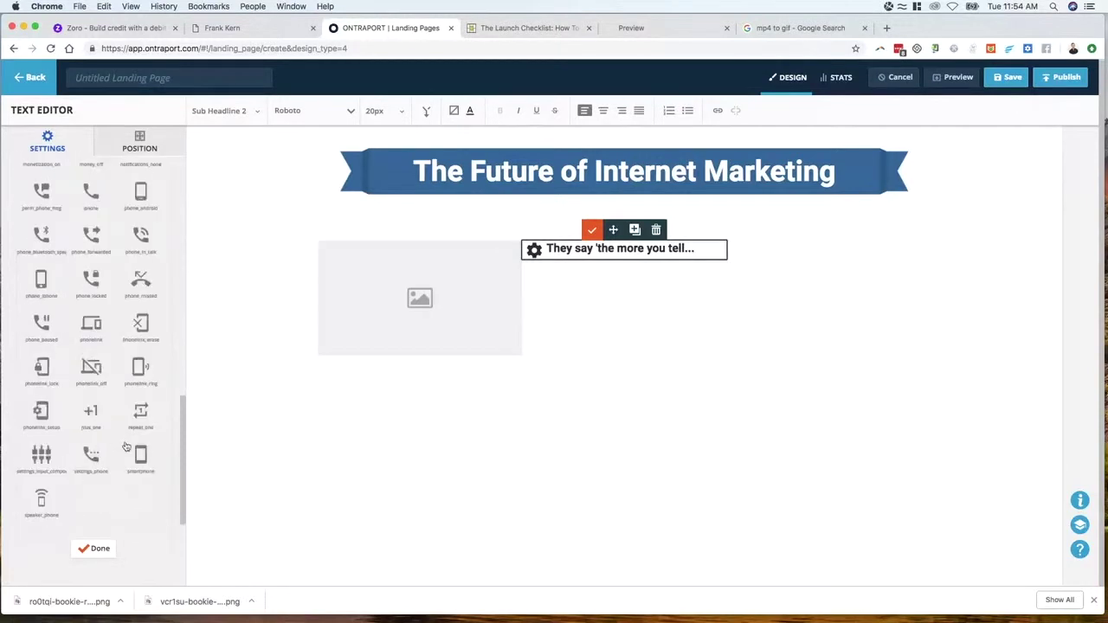
pyautogui.scroll(3, 128, 463)
pyautogui.click(98, 247)
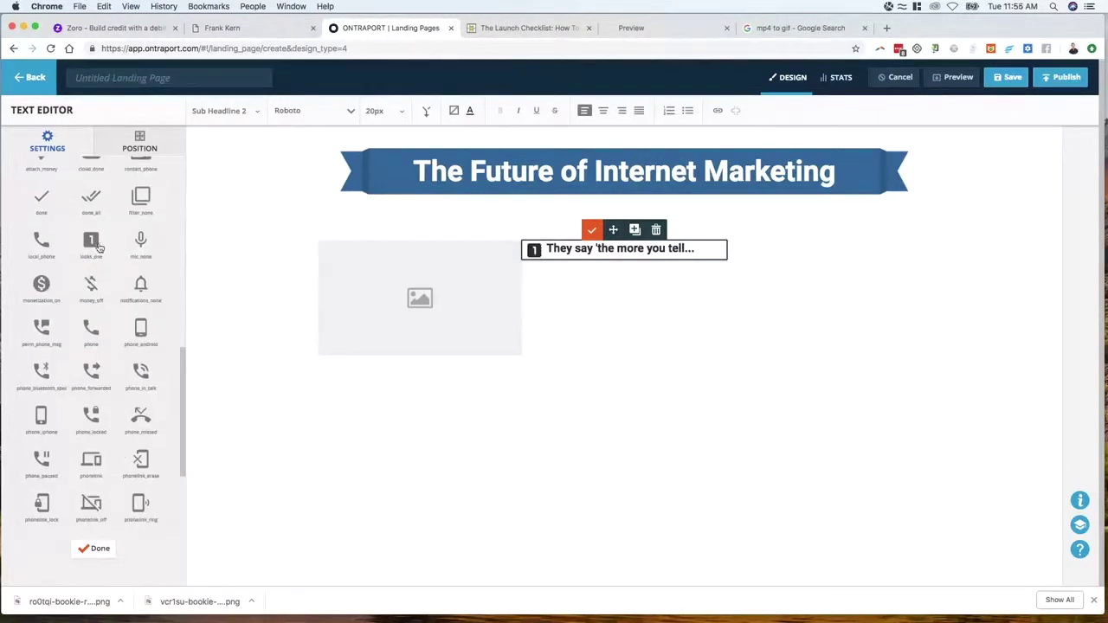
pyautogui.scroll(2, 102, 257)
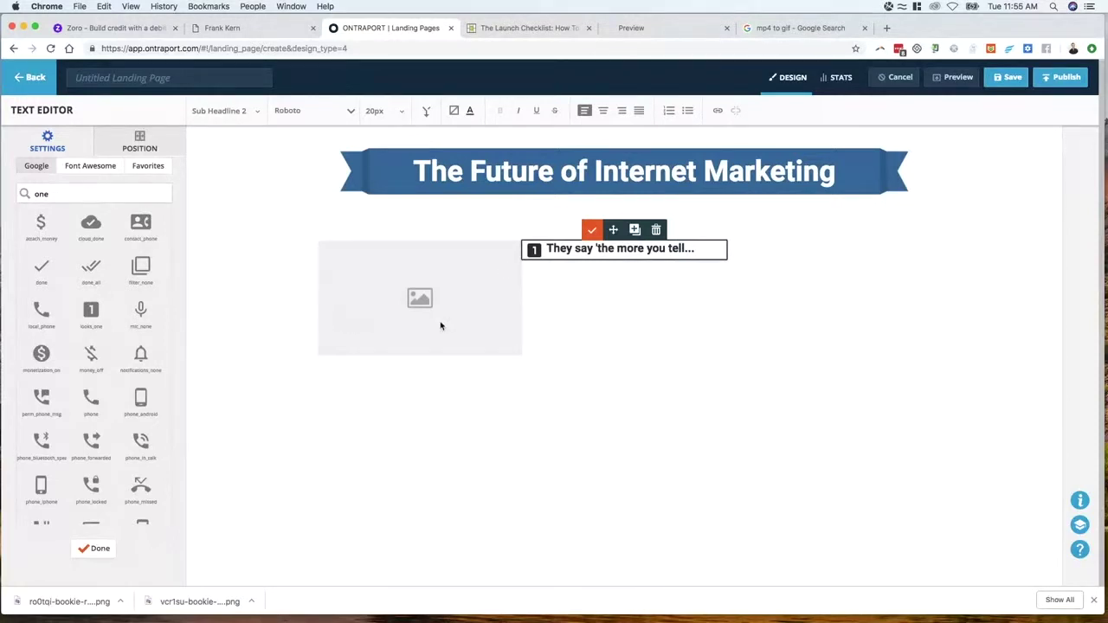
# Adjust the subheadline's line height and make its text and number icon Primary blue
pyautogui.doubleClick(555, 260)
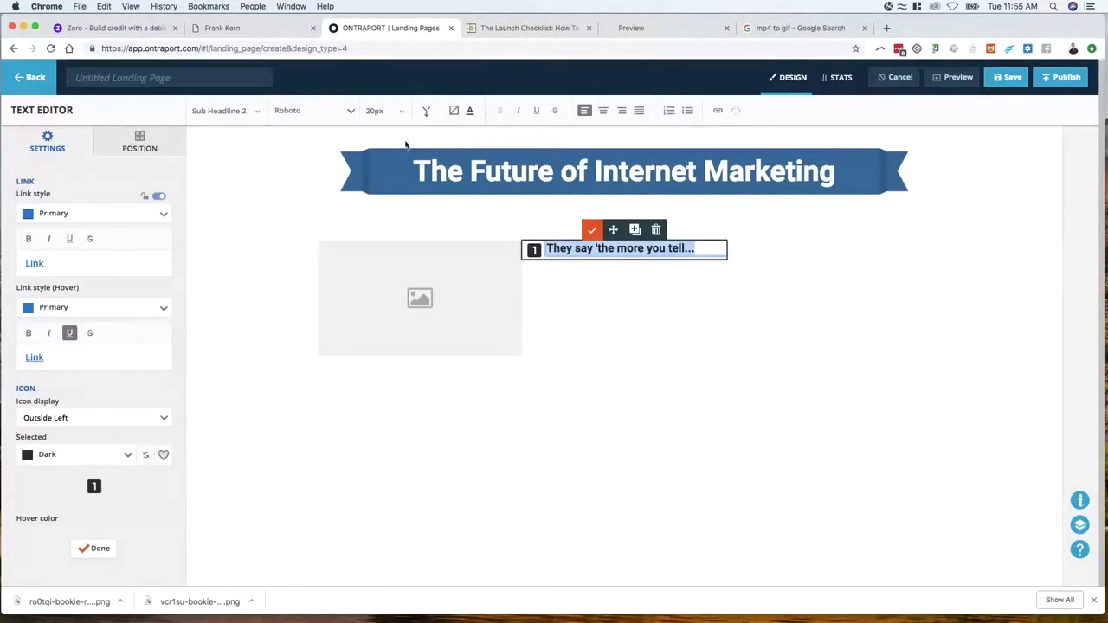
pyautogui.click(401, 111)
pyautogui.moveTo(392, 203); pyautogui.dragTo(392, 202)
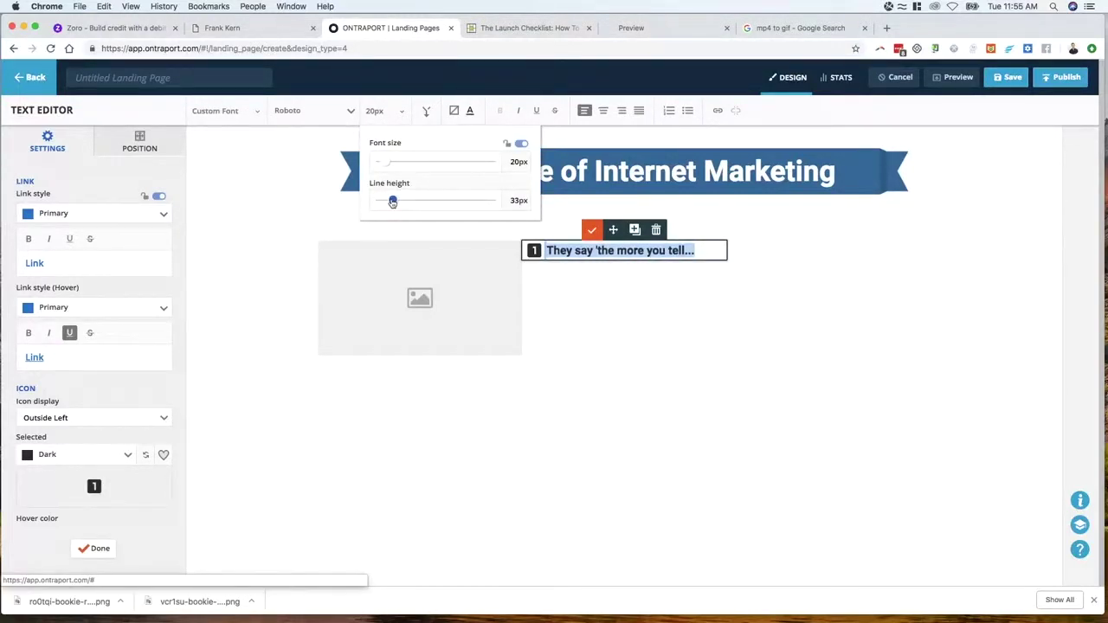
pyautogui.click(615, 299)
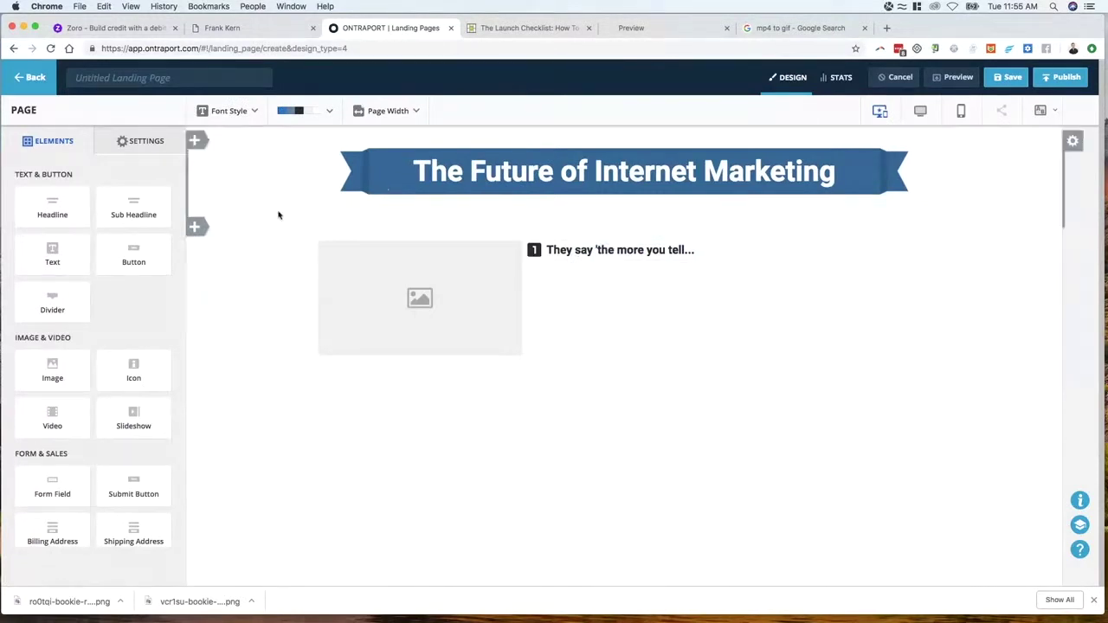
pyautogui.doubleClick(548, 250)
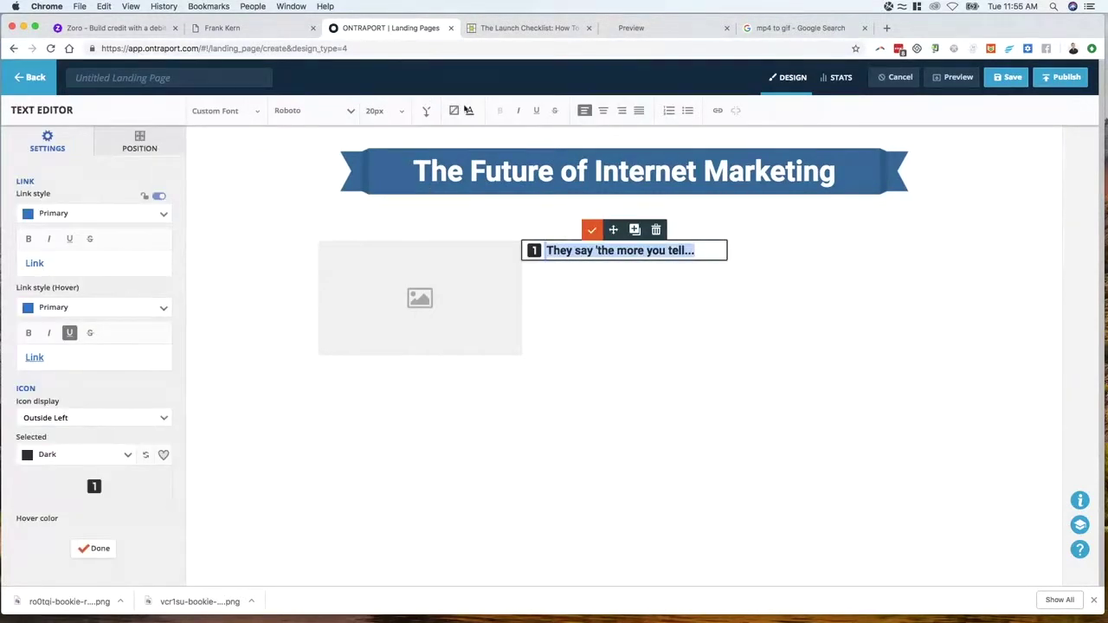
pyautogui.click(471, 110)
pyautogui.click(503, 136)
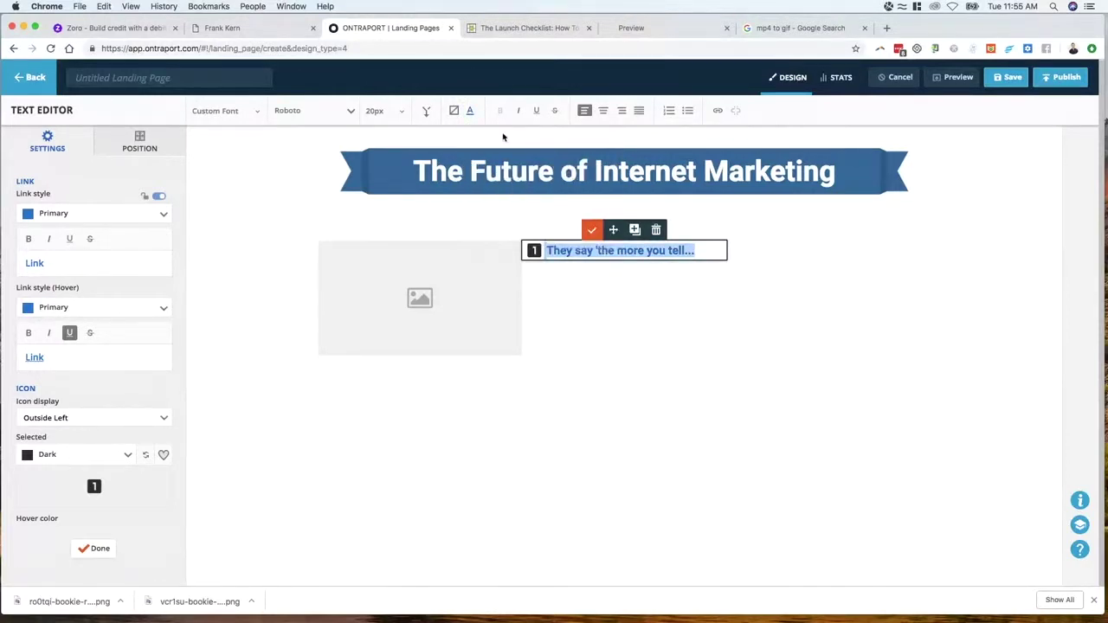
pyautogui.click(75, 459)
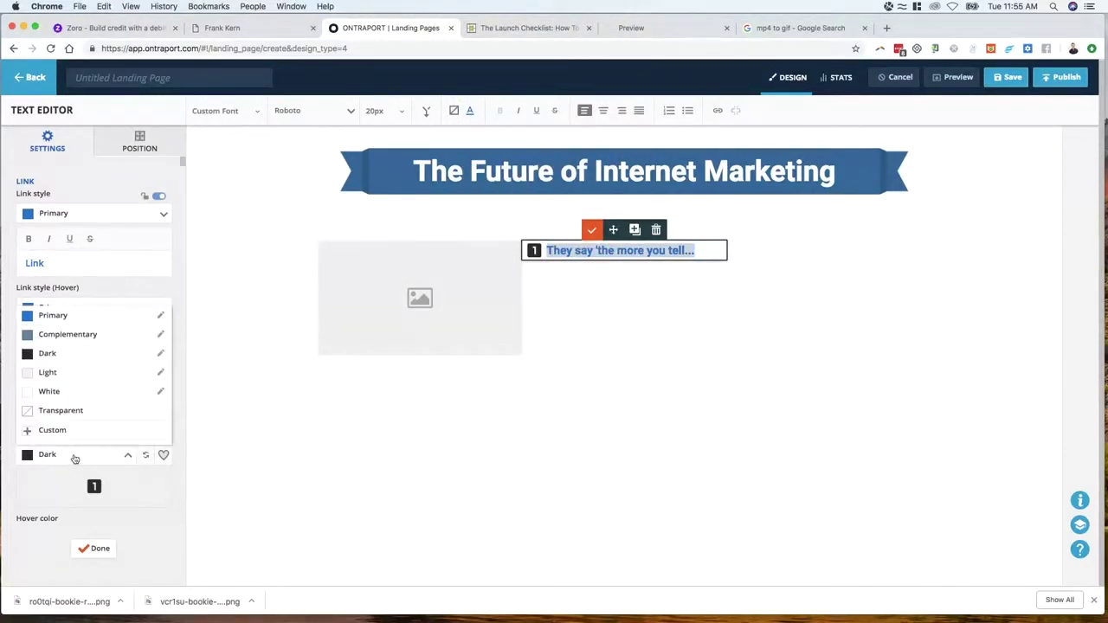
pyautogui.click(71, 317)
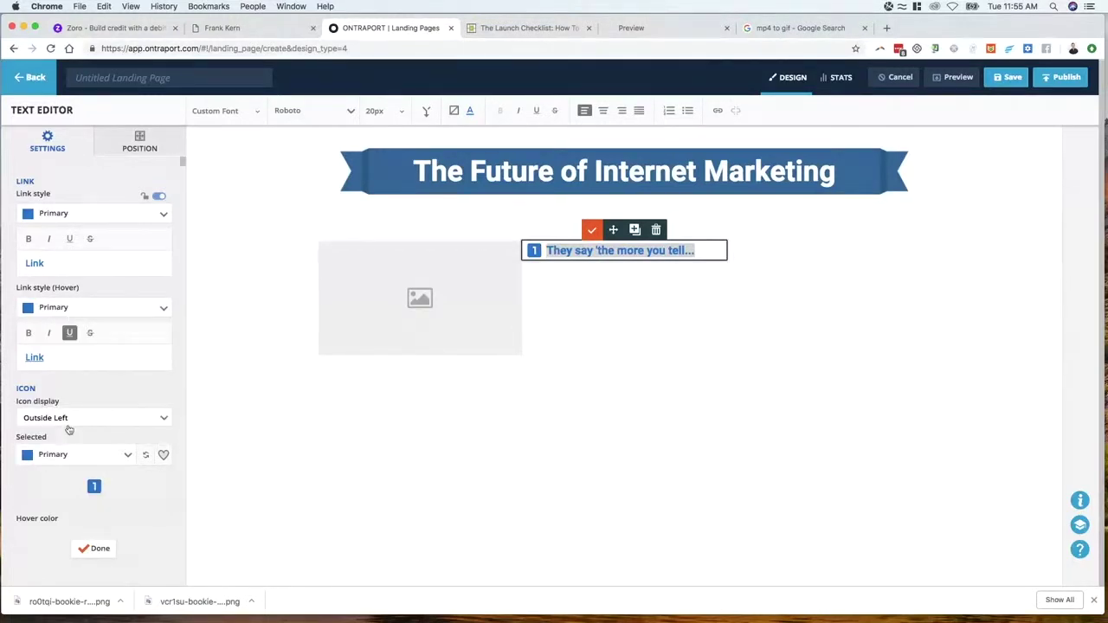
pyautogui.click(192, 283)
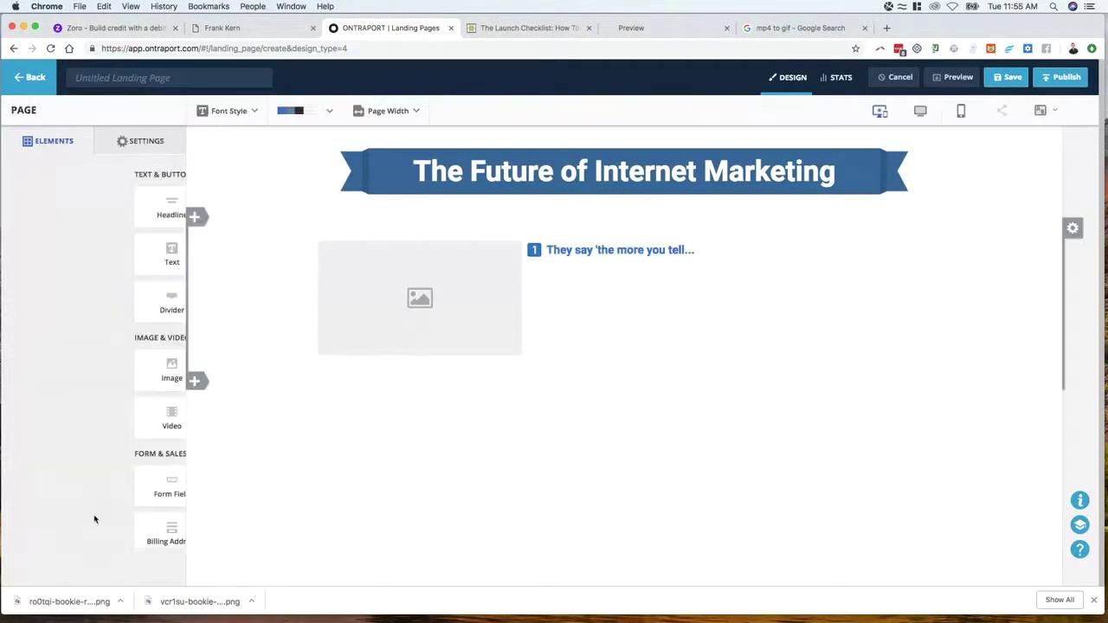
# Change the page colour scheme's Primary colour to #2a6999 and save it
pyautogui.click(329, 113)
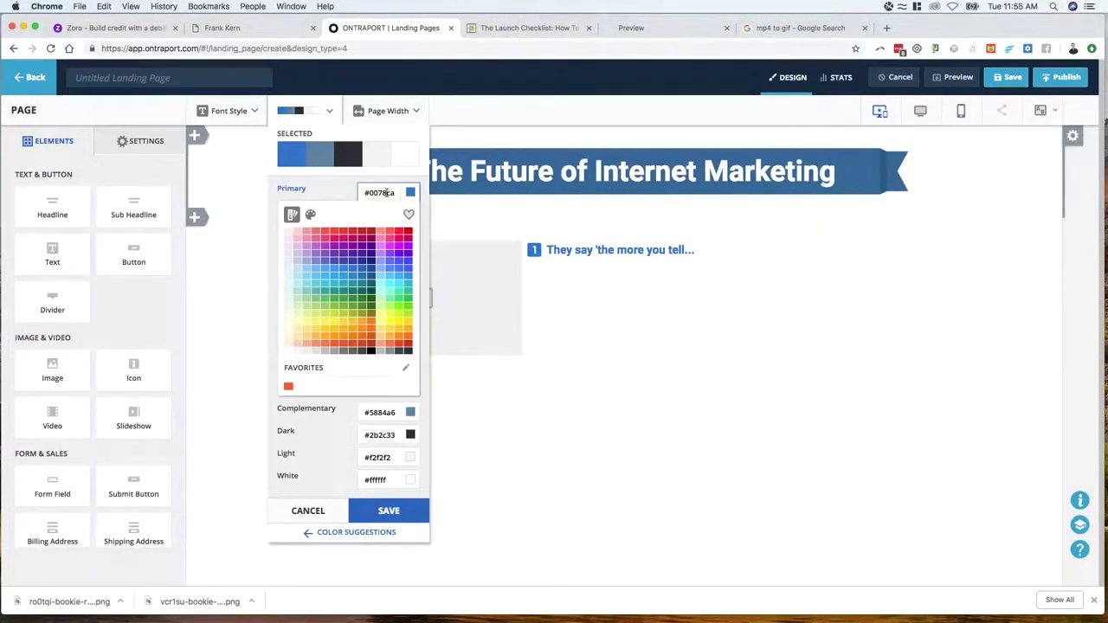
pyautogui.doubleClick(387, 193)
pyautogui.write('#2a6999')
pyautogui.press('BackSpace')
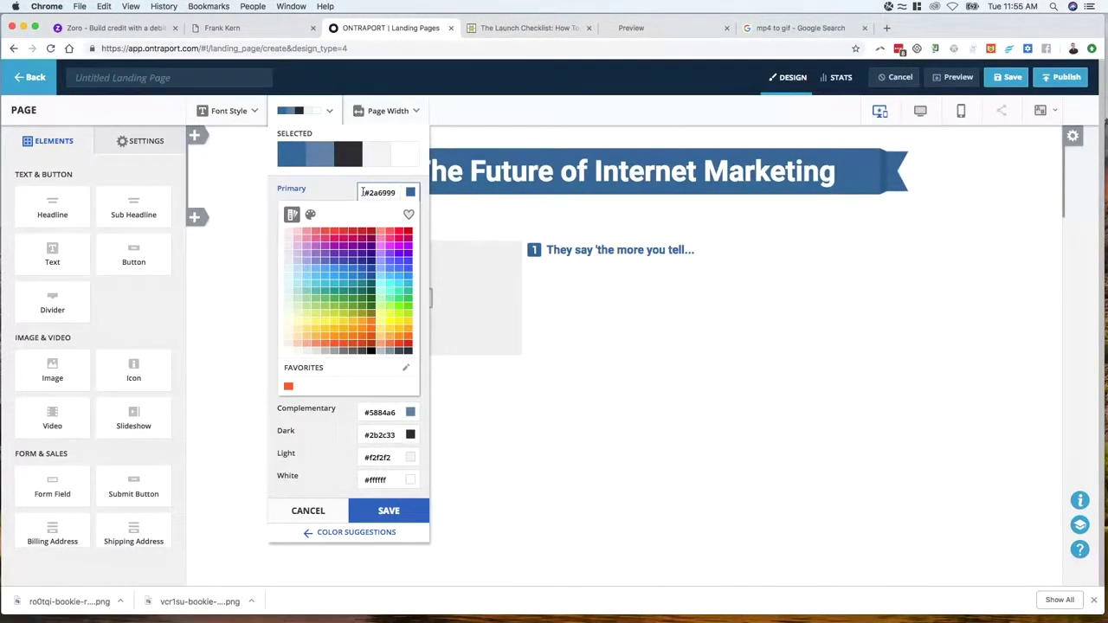
pyautogui.click(397, 512)
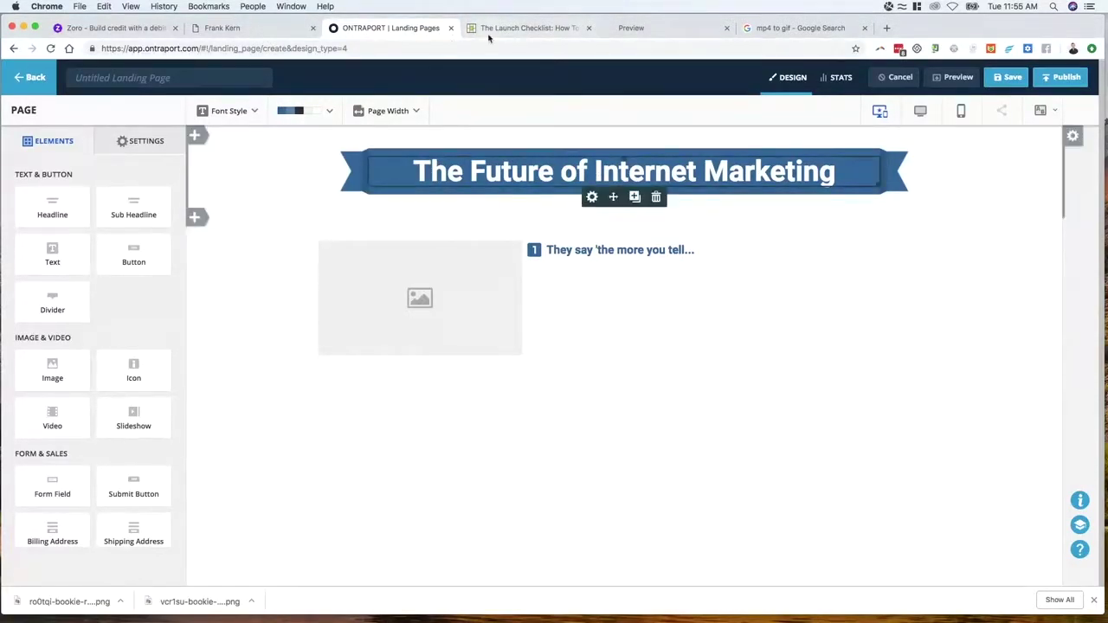
pyautogui.hotkey('ctrl', 'shift', 'Tab')
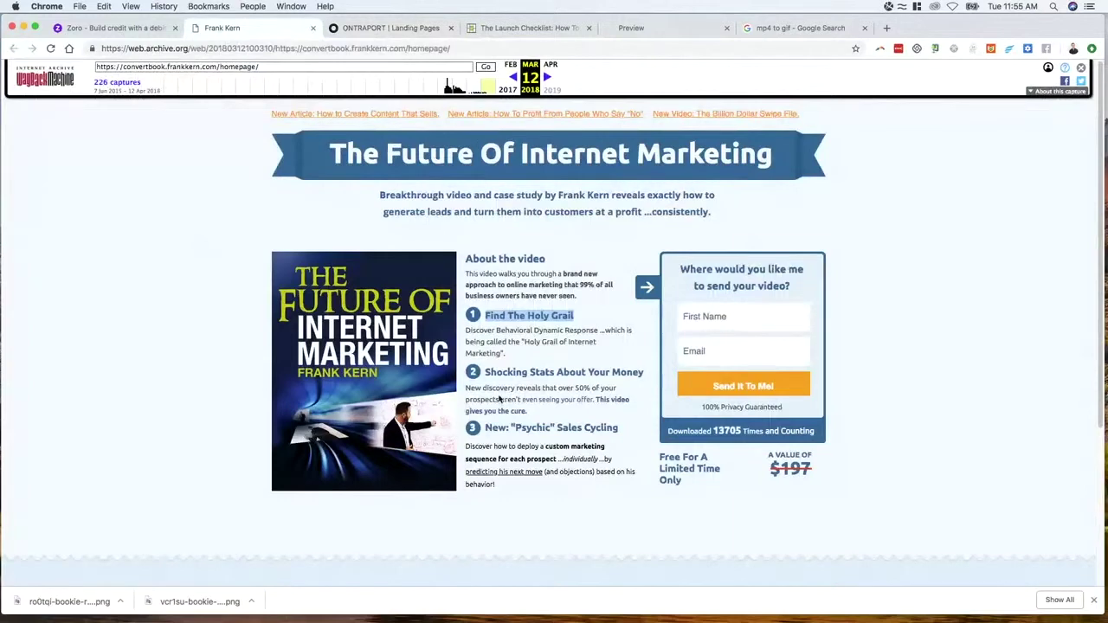
# Drop a text paragraph under the subheadline, then narrow and shift it to align with the heading
pyautogui.click(397, 27)
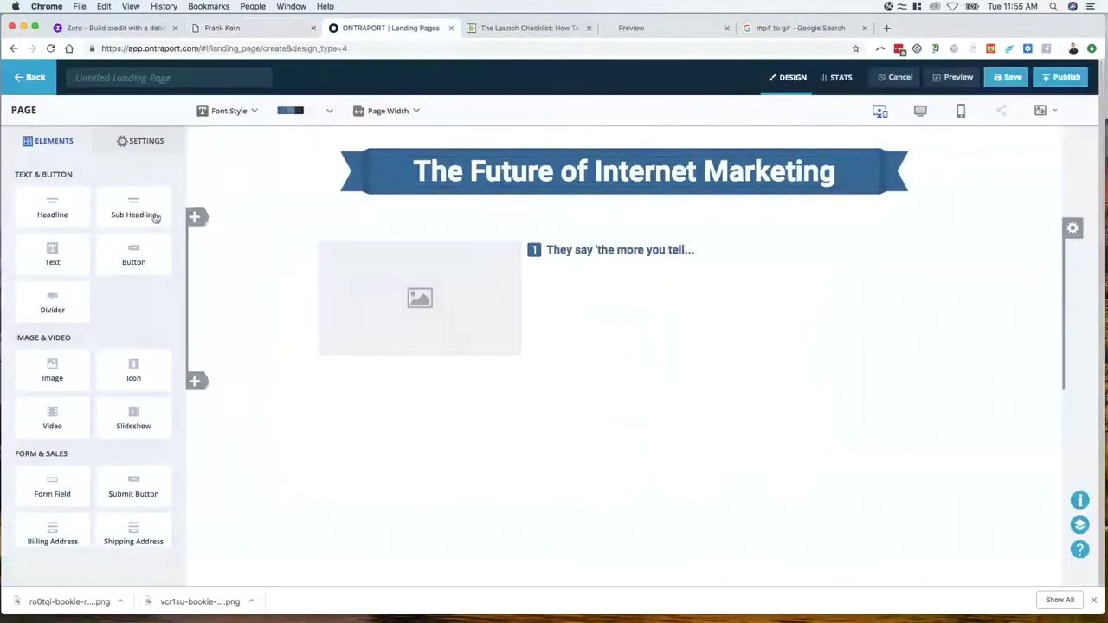
pyautogui.moveTo(72, 259); pyautogui.dragTo(613, 260)
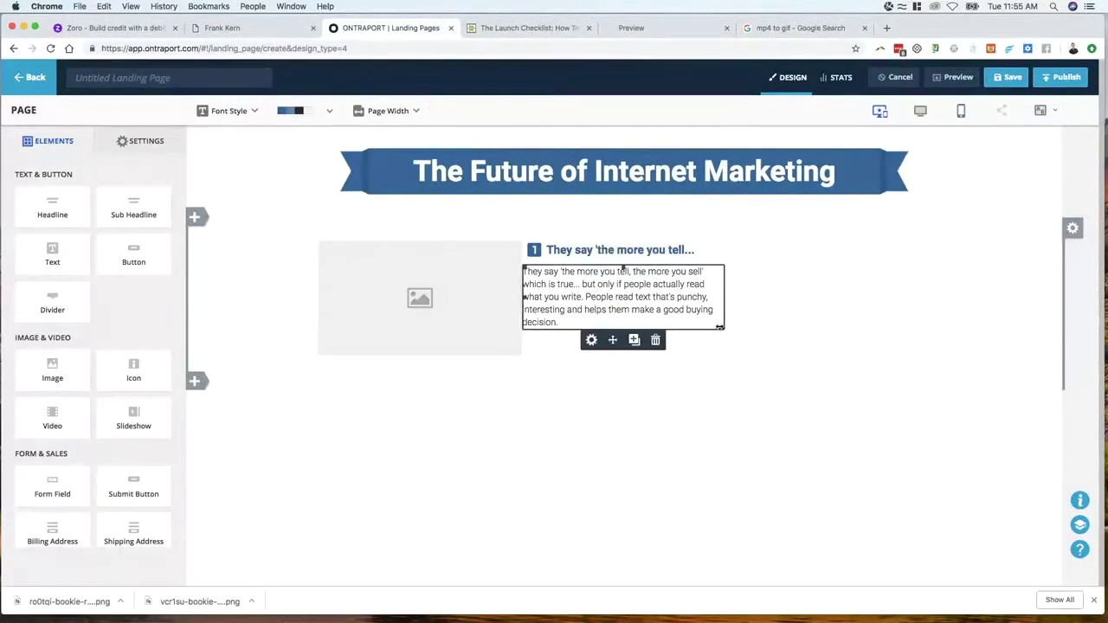
pyautogui.moveTo(720, 329); pyautogui.dragTo(702, 326)
pyautogui.moveTo(525, 296); pyautogui.dragTo(546, 297)
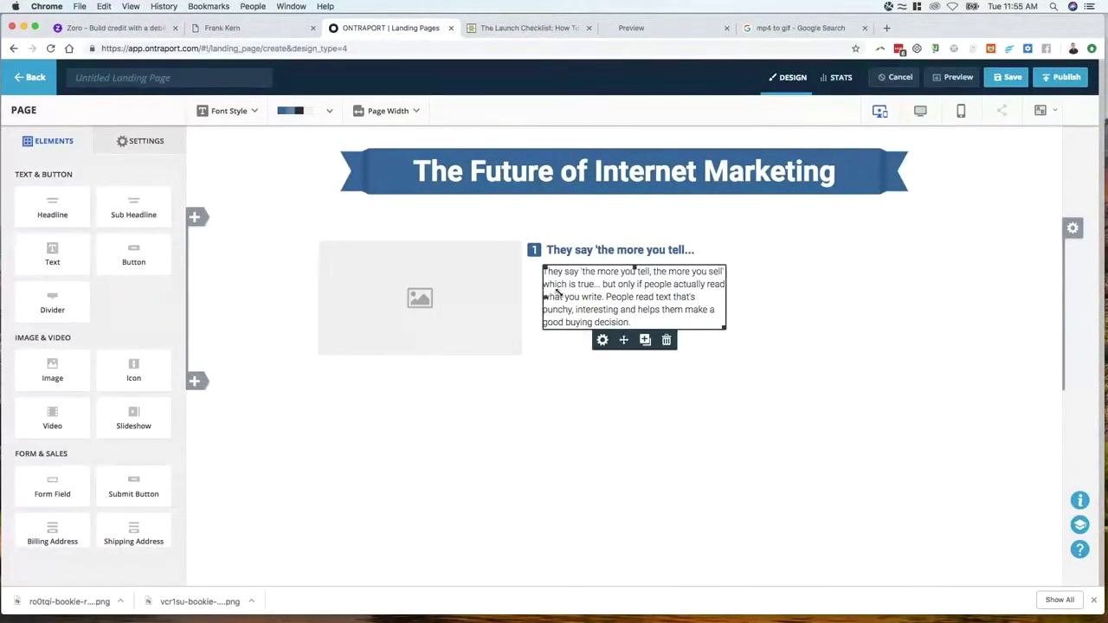
pyautogui.moveTo(726, 328); pyautogui.dragTo(712, 329)
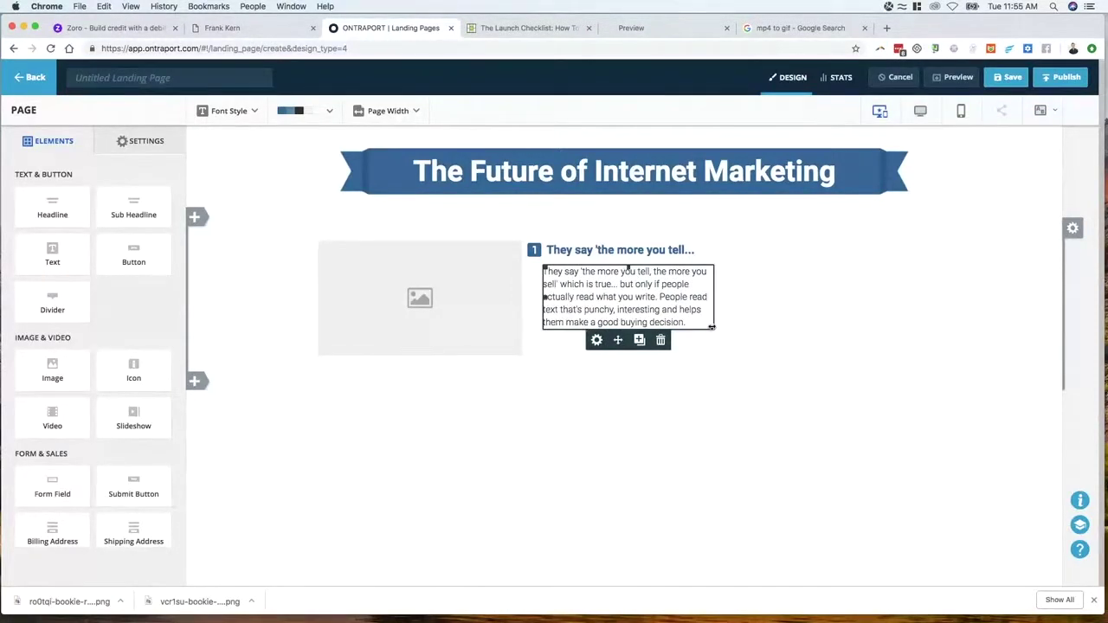
pyautogui.moveTo(544, 297); pyautogui.dragTo(548, 297)
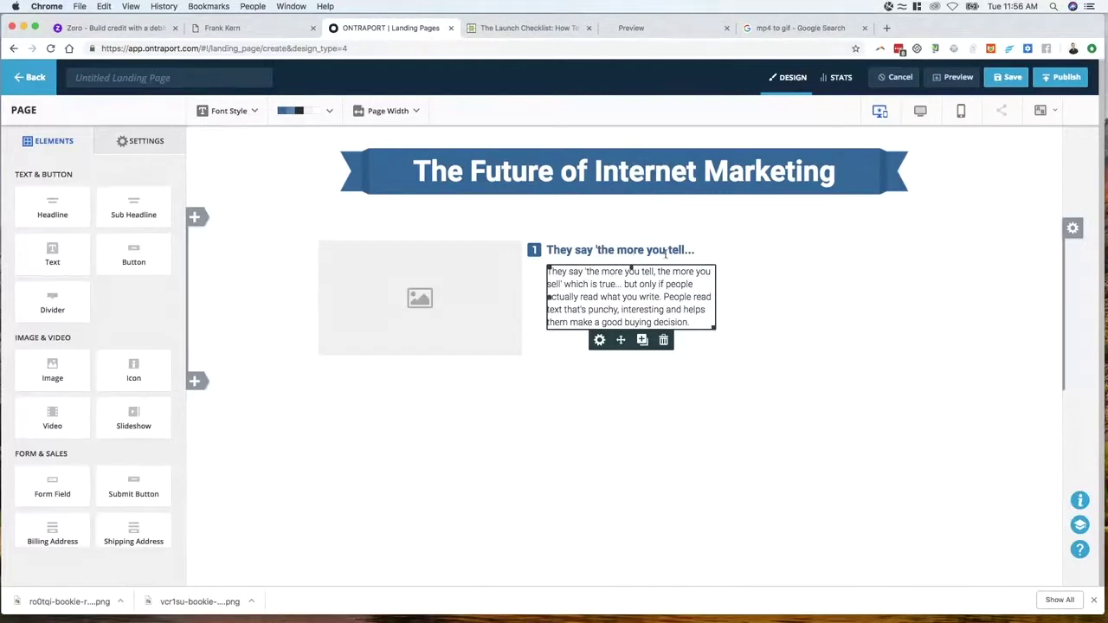
pyautogui.click(762, 299)
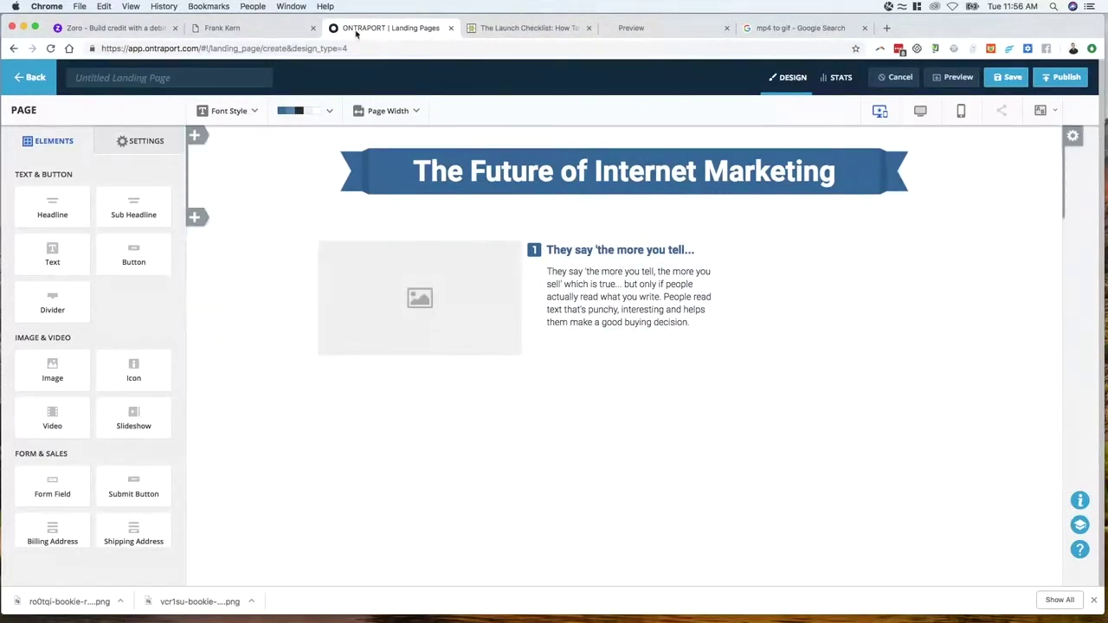
pyautogui.click(276, 35)
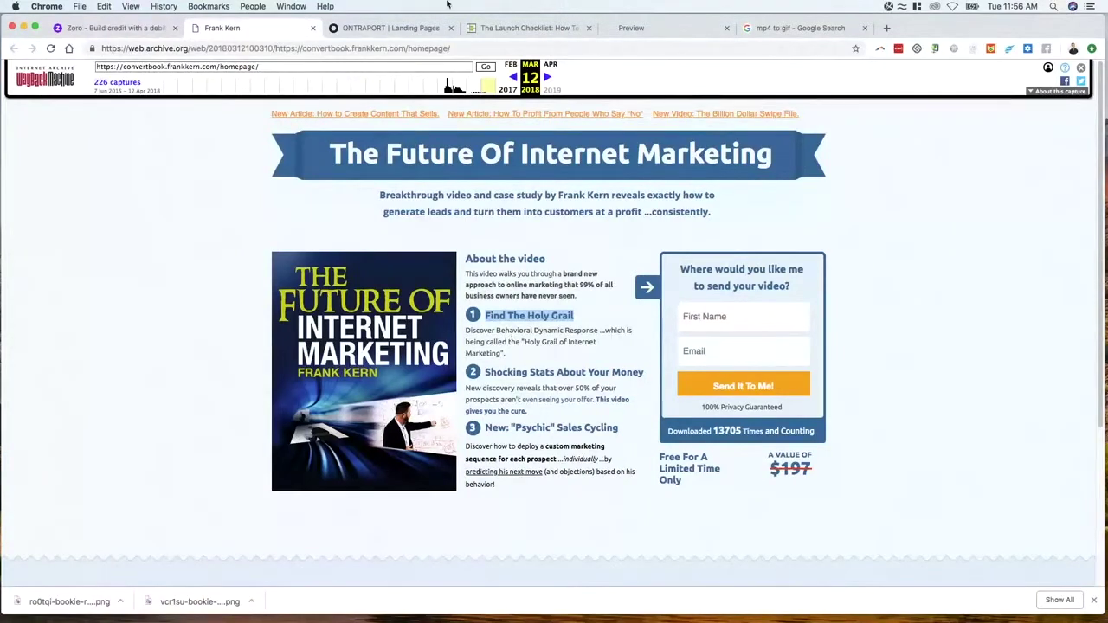
# Save the archived page's book-cover image as 'future img', then go back to the ONTRAPORT editor
pyautogui.rightClick(365, 316)
pyautogui.click(411, 330)
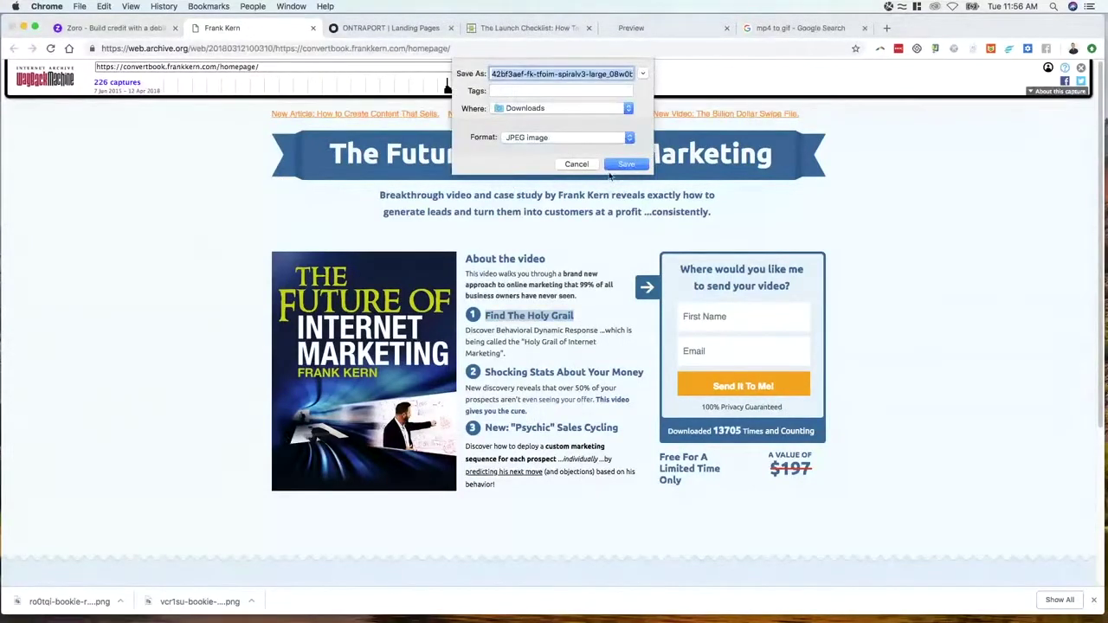
pyautogui.write('fu')
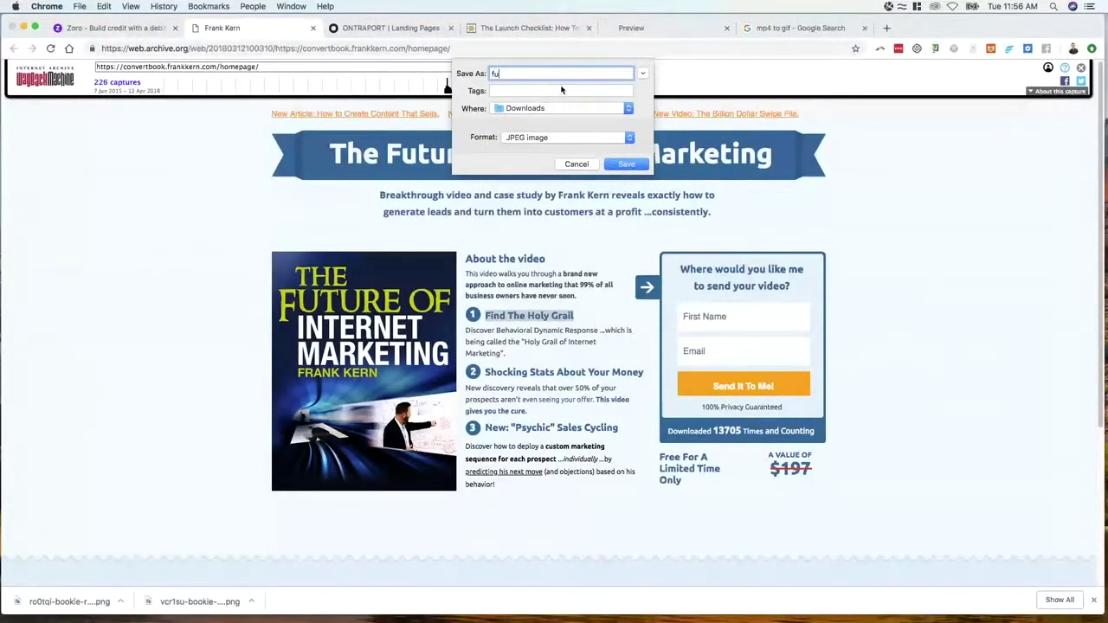
pyautogui.write('ture img')
pyautogui.press('Return')
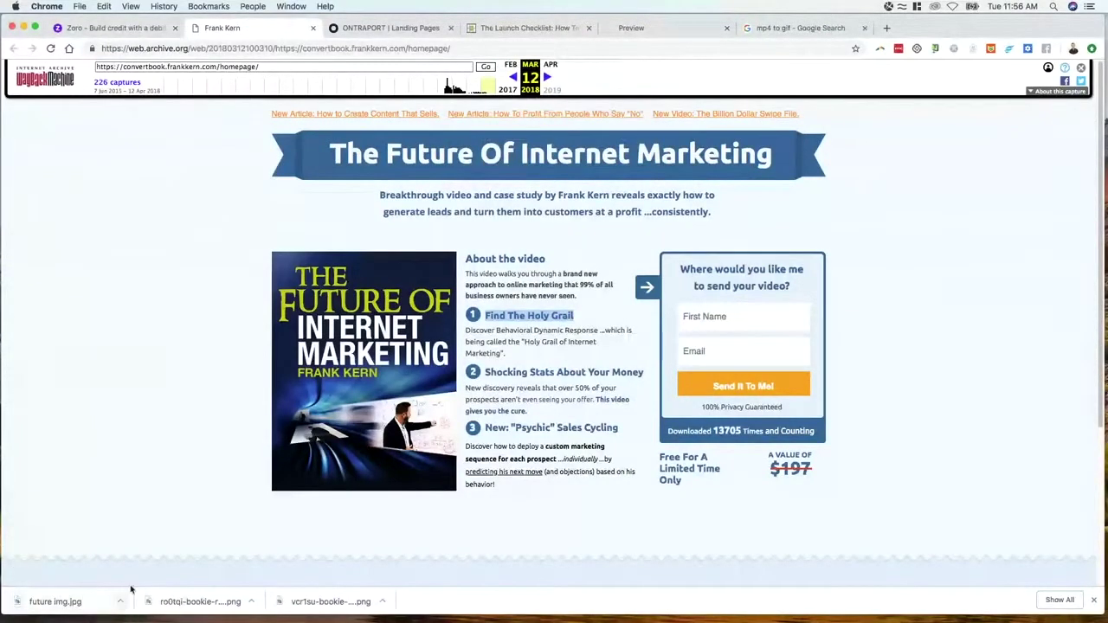
pyautogui.click(385, 28)
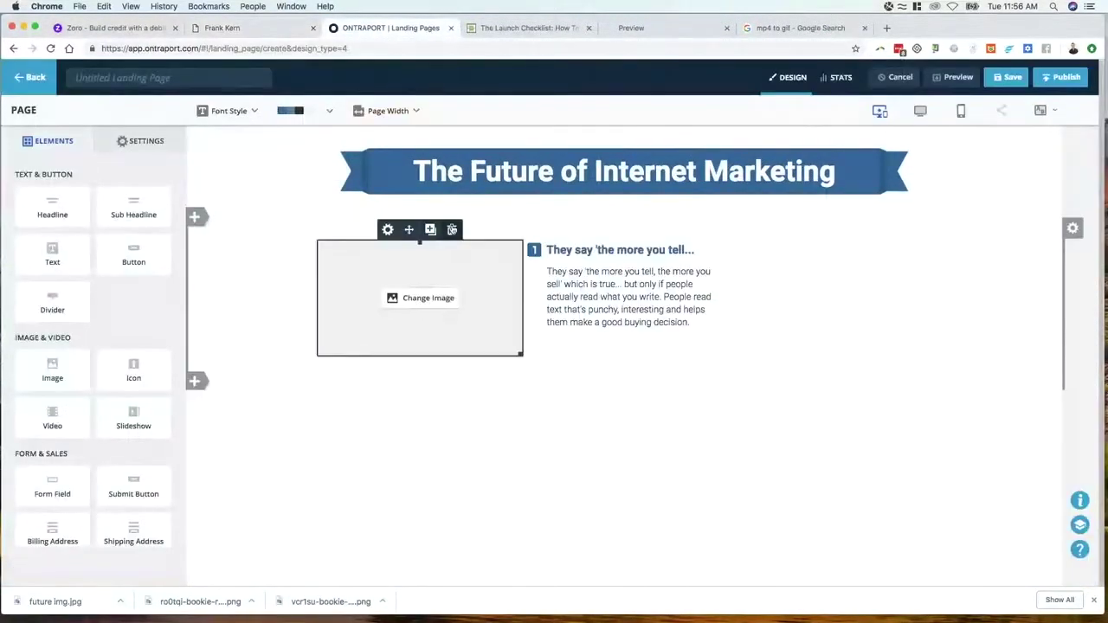
# Delete the placeholder image, drop future img.jpg into the empty column, then open the reference tab
pyautogui.click(452, 230)
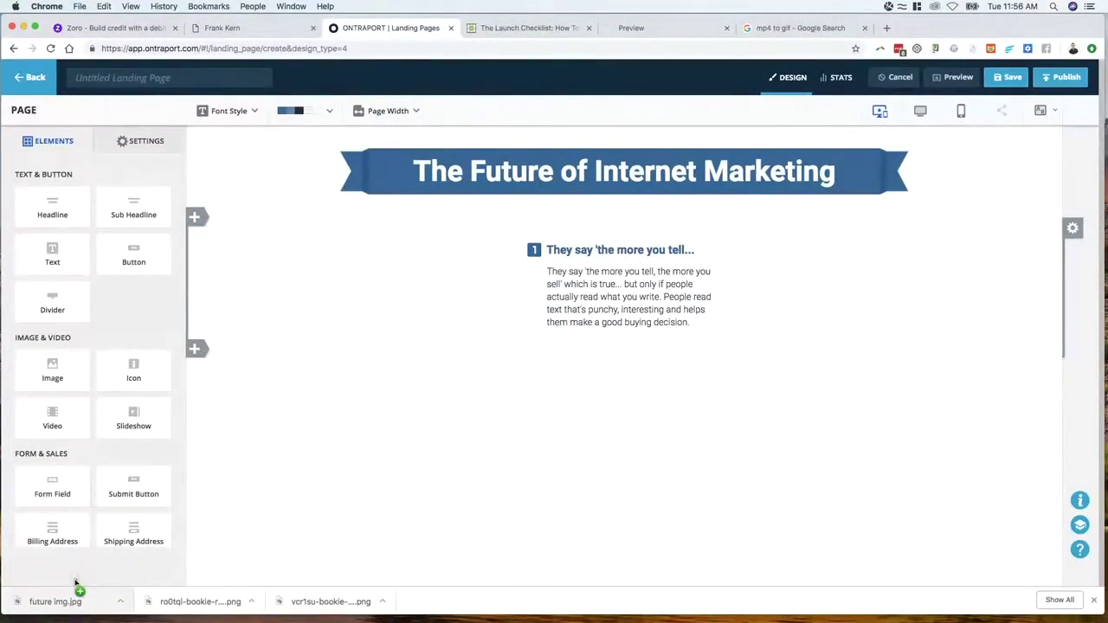
pyautogui.moveTo(411, 272)
pyautogui.moveTo(54, 606); pyautogui.dragTo(428, 284)
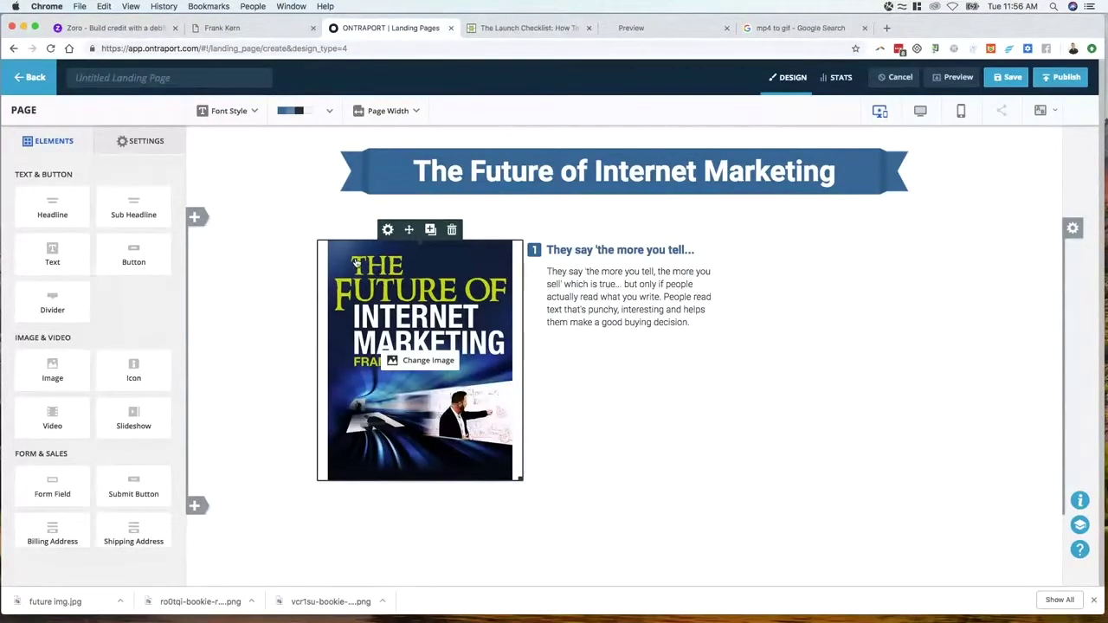
pyautogui.click(240, 29)
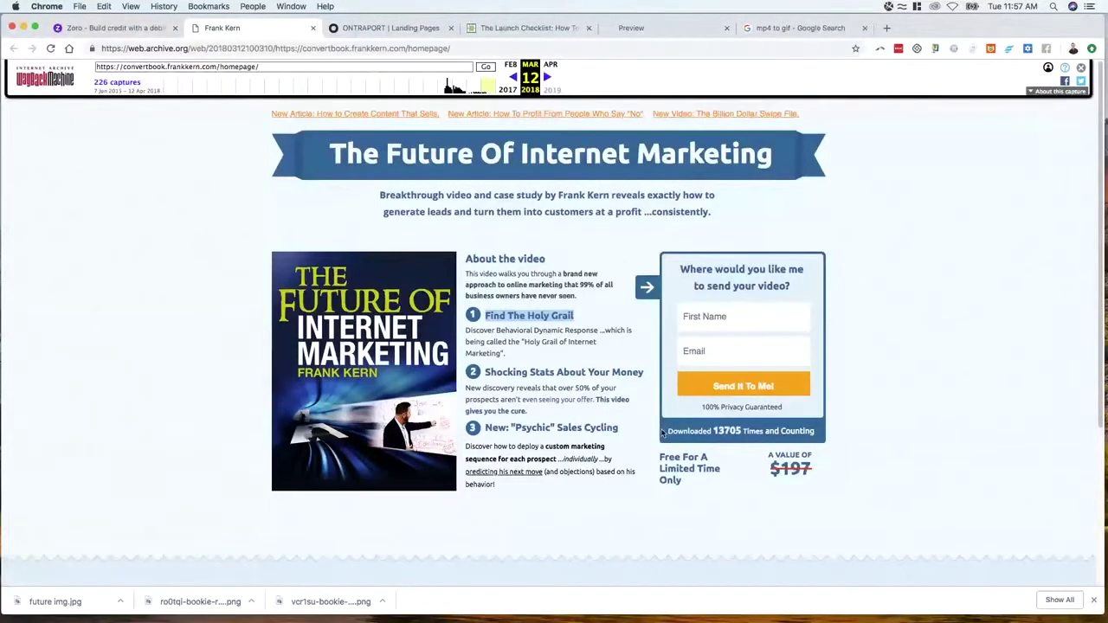
# Study the 'Downloaded 13705 Times and Counting' line on the archived page, then return to the editor
pyautogui.moveTo(665, 433); pyautogui.dragTo(822, 435)
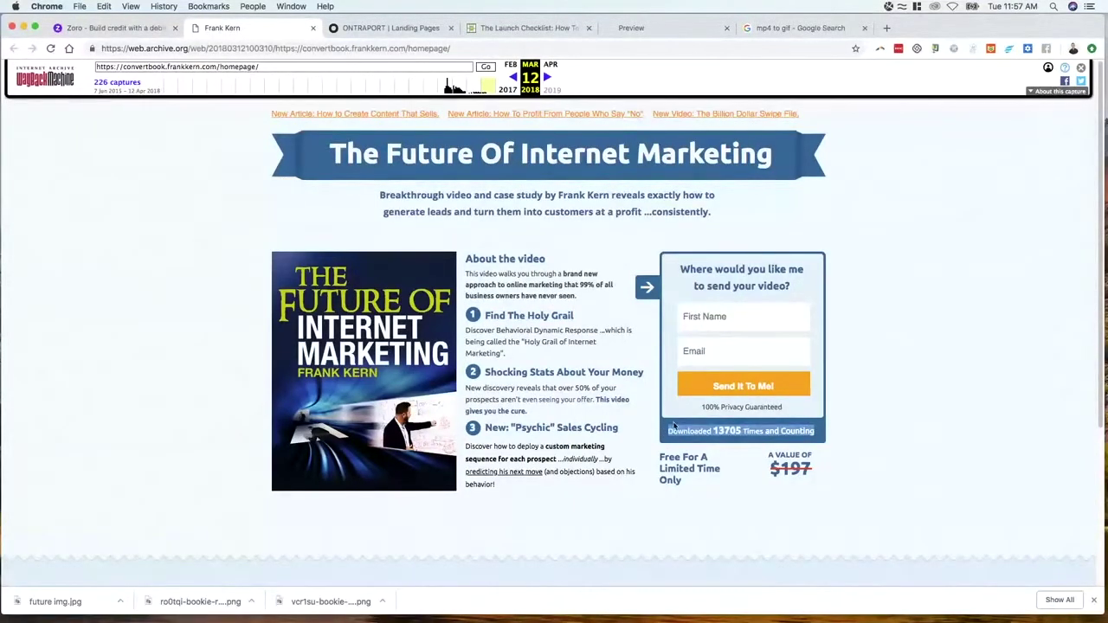
pyautogui.moveTo(674, 424); pyautogui.dragTo(819, 438)
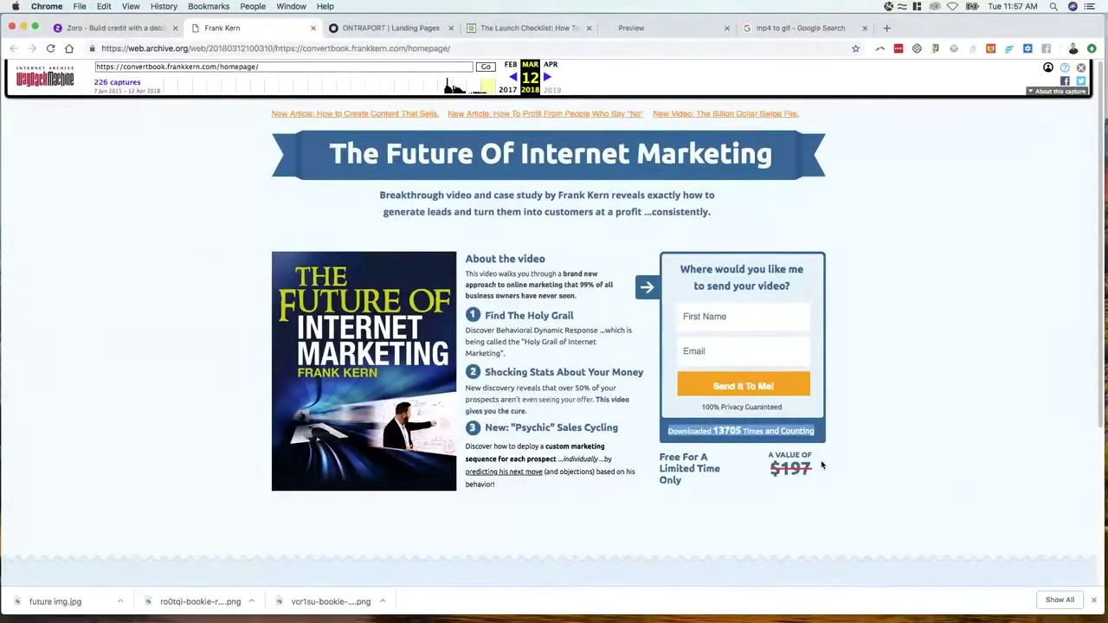
pyautogui.click(884, 457)
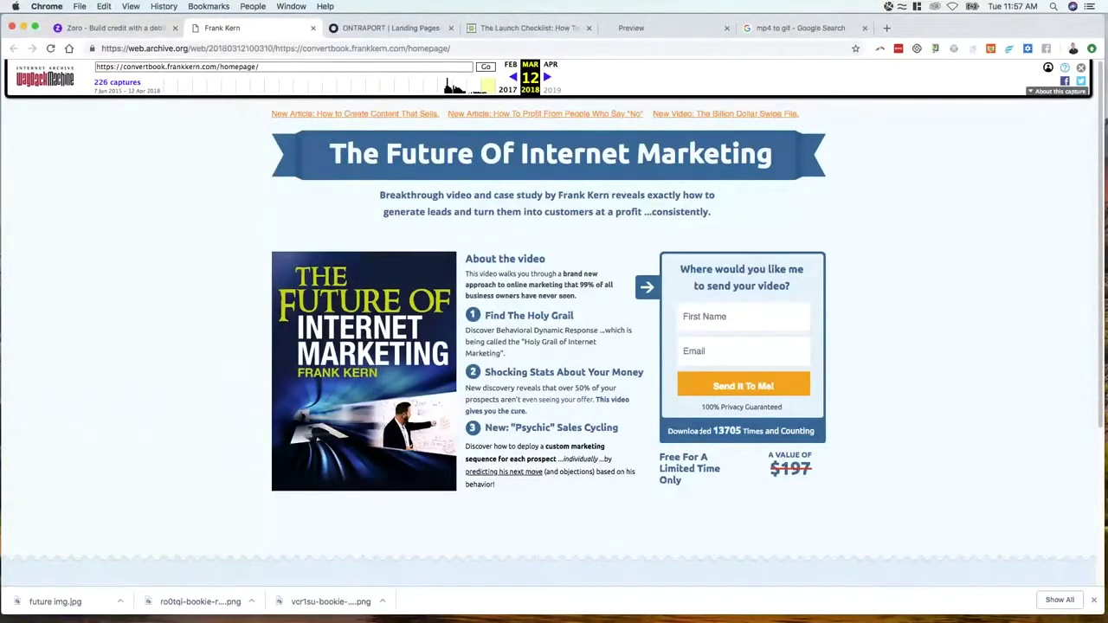
pyautogui.moveTo(668, 431); pyautogui.dragTo(817, 438)
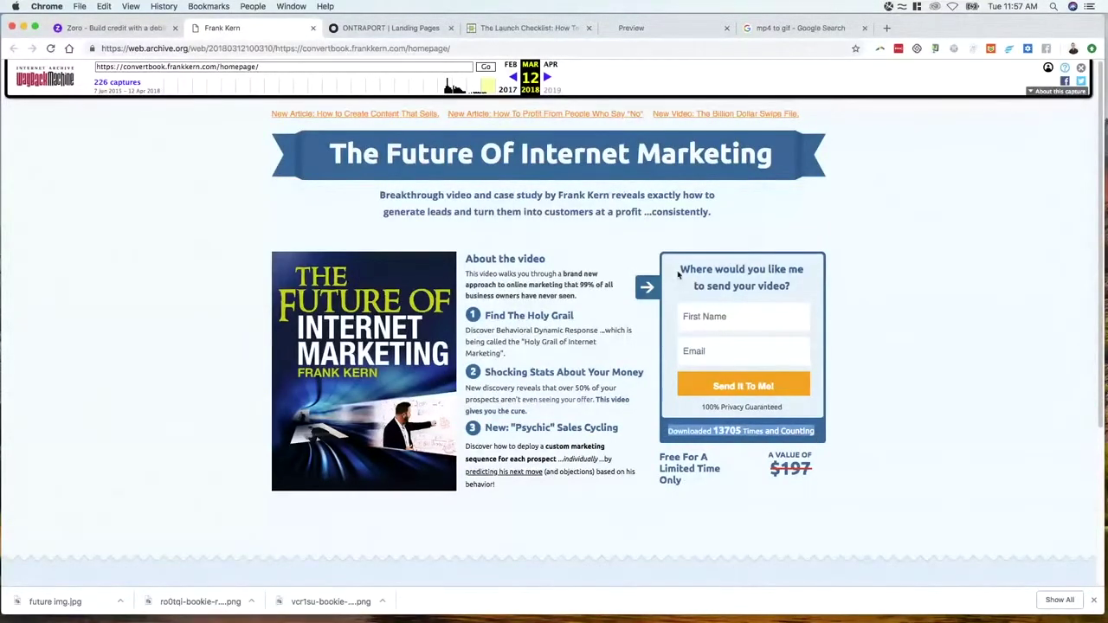
pyautogui.click(680, 504)
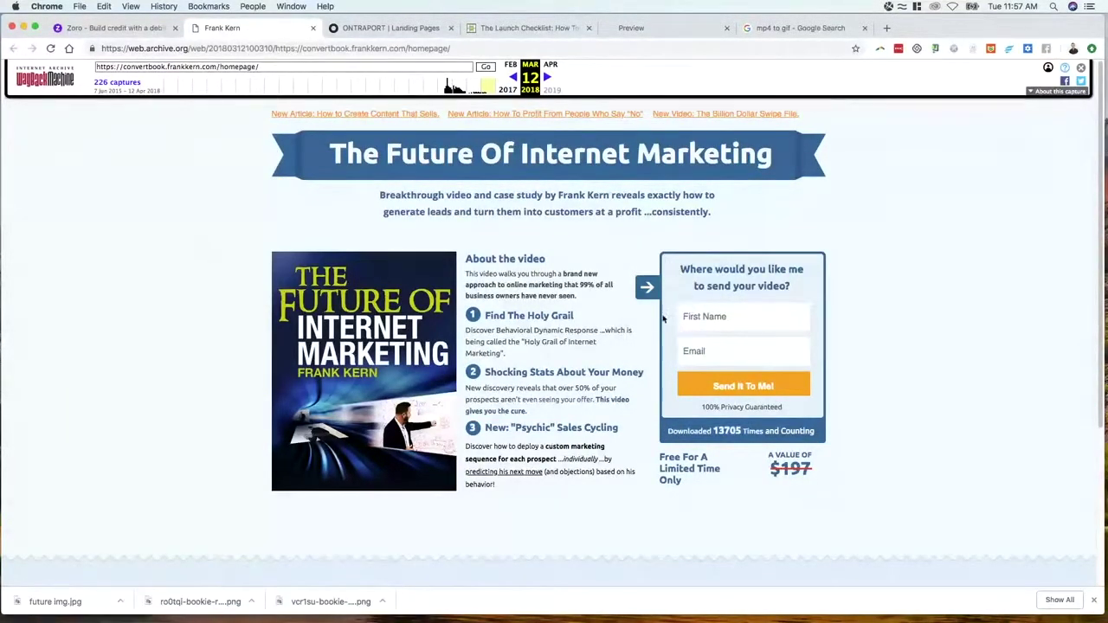
pyautogui.click(367, 30)
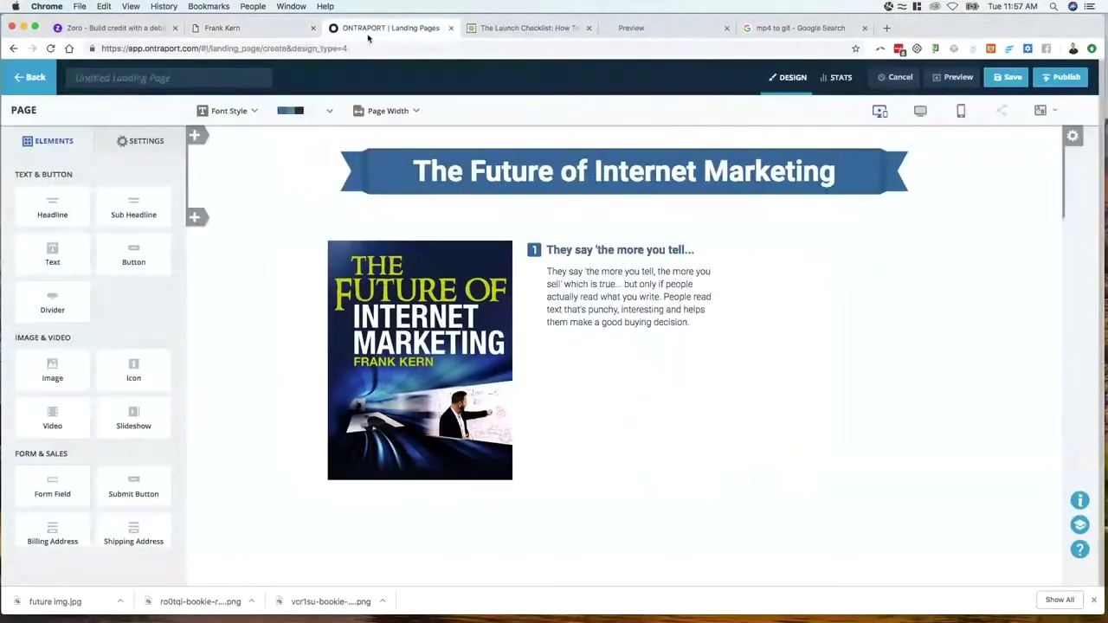
# Give the right column a solid Primary-blue 4px border with 18px corners, then close the settings
pyautogui.click(1073, 228)
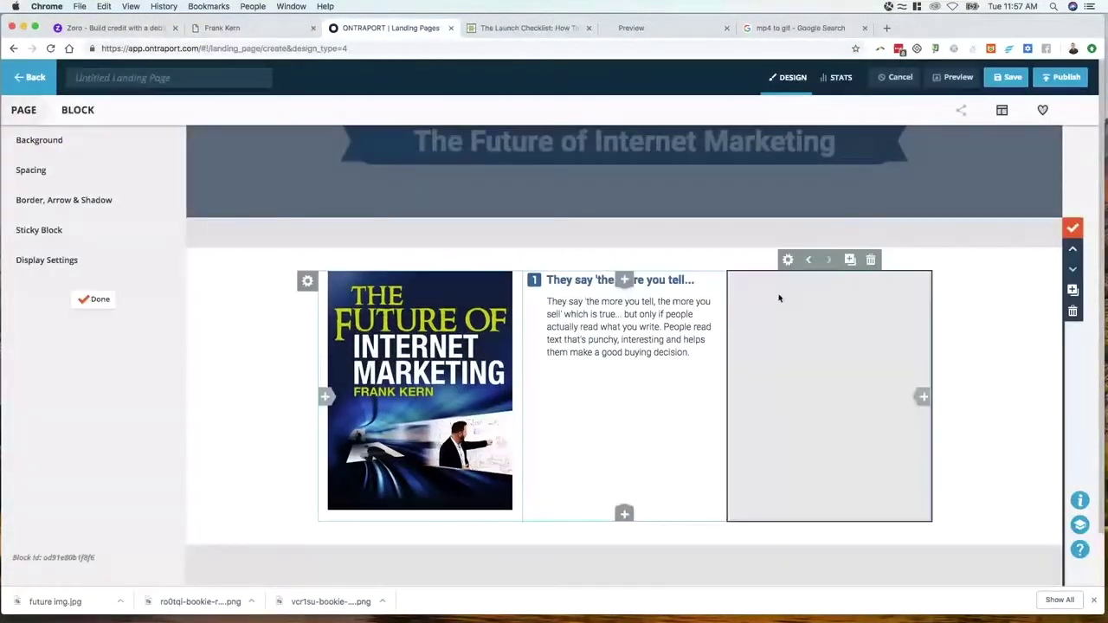
pyautogui.click(49, 200)
pyautogui.click(58, 224)
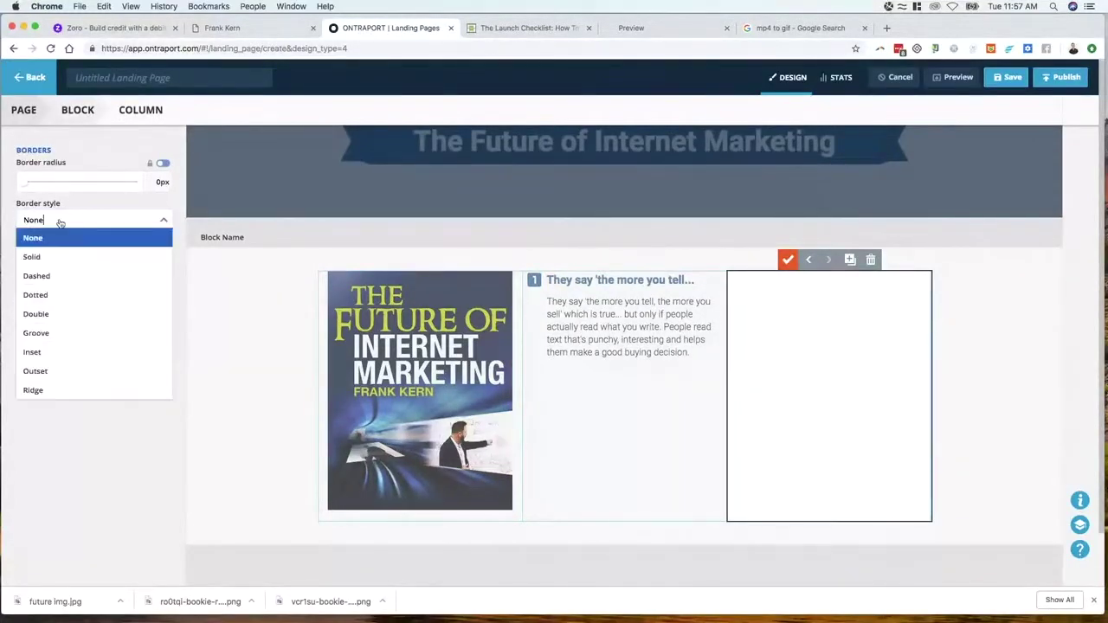
pyautogui.click(58, 254)
pyautogui.click(72, 261)
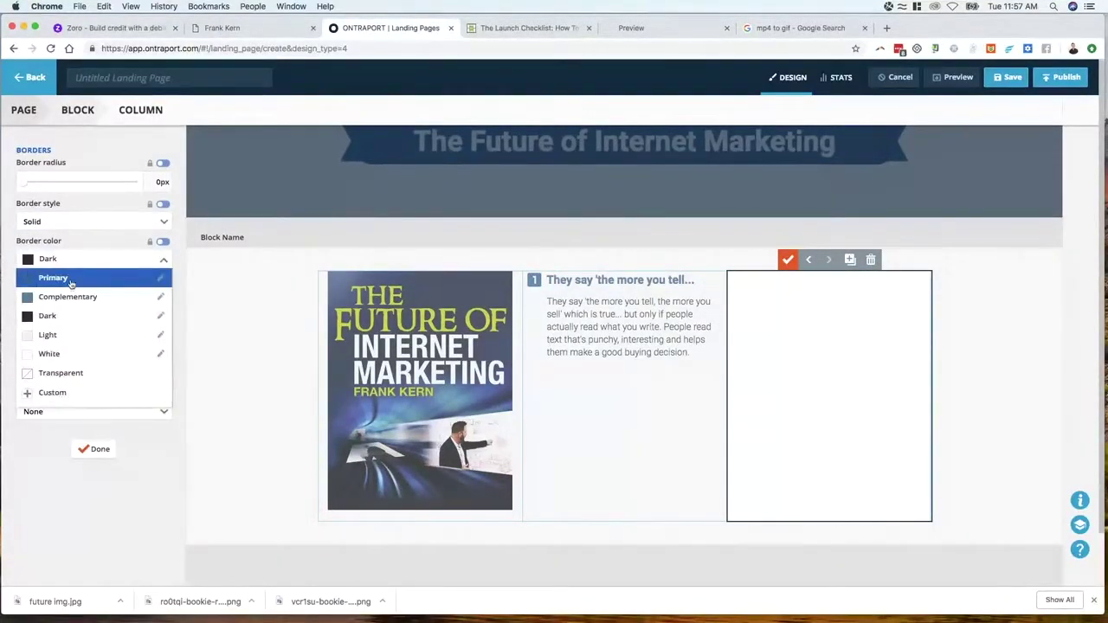
pyautogui.click(72, 279)
pyautogui.moveTo(26, 300); pyautogui.dragTo(34, 299)
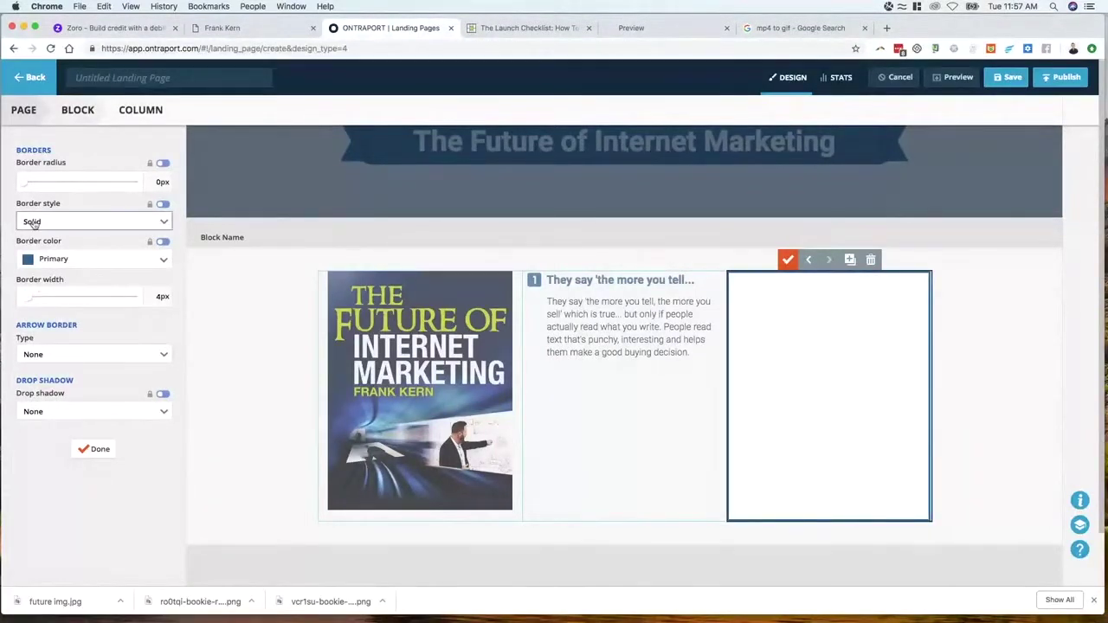
pyautogui.moveTo(27, 184); pyautogui.dragTo(48, 185)
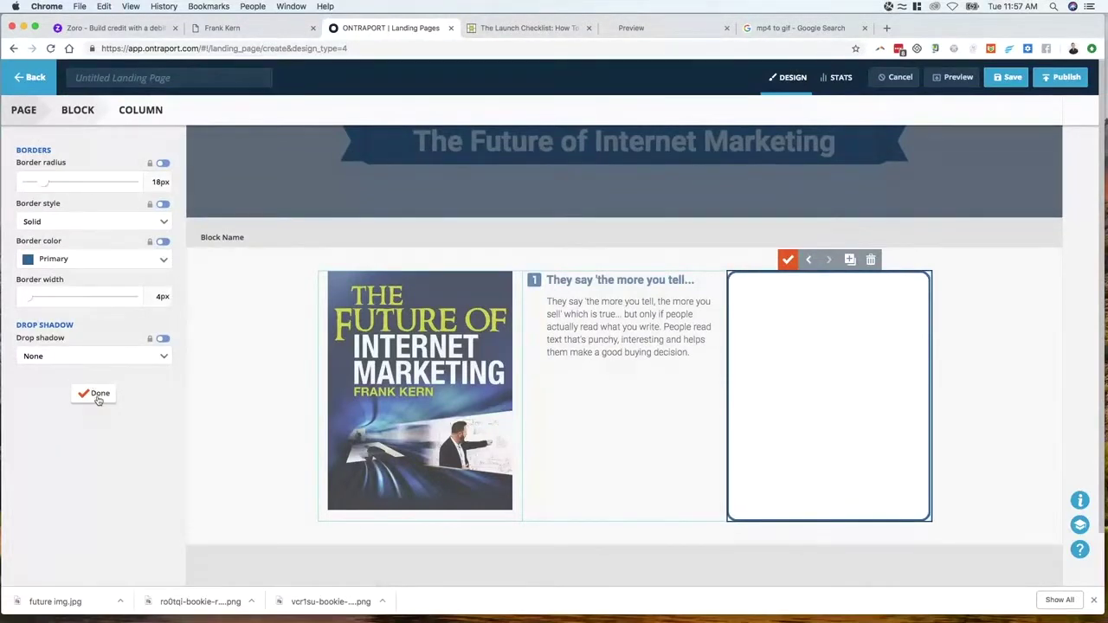
pyautogui.click(97, 396)
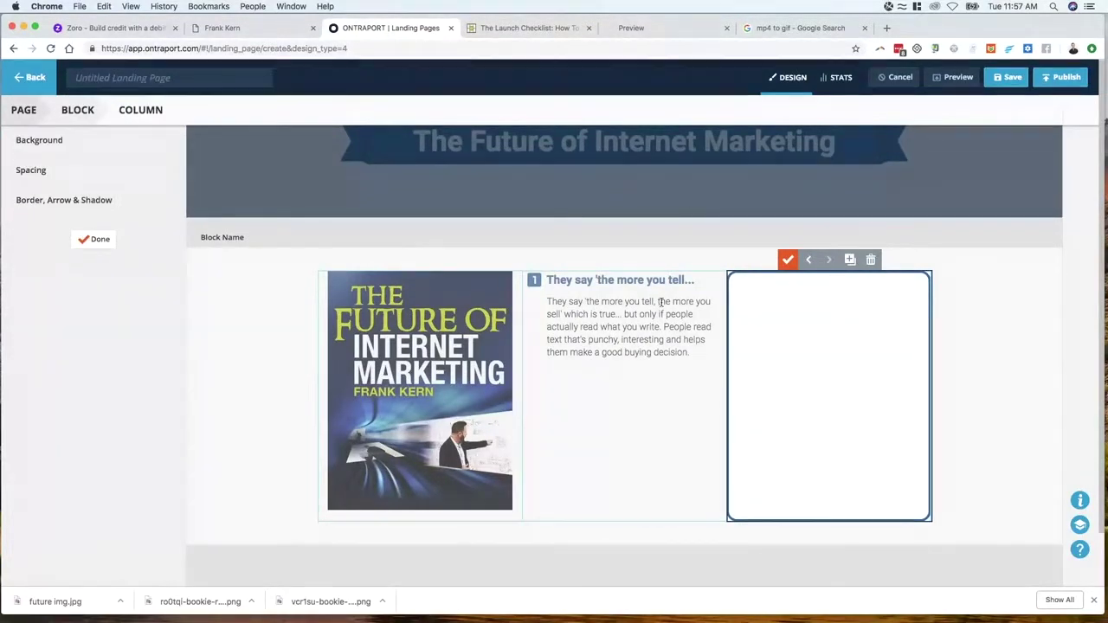
pyautogui.click(788, 259)
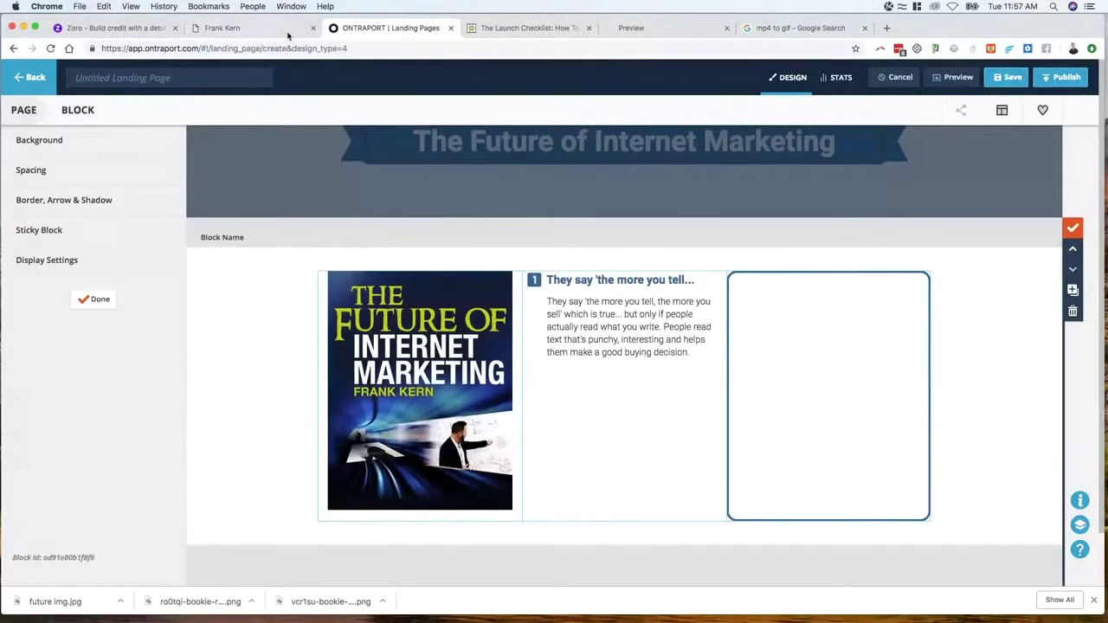
pyautogui.click(286, 30)
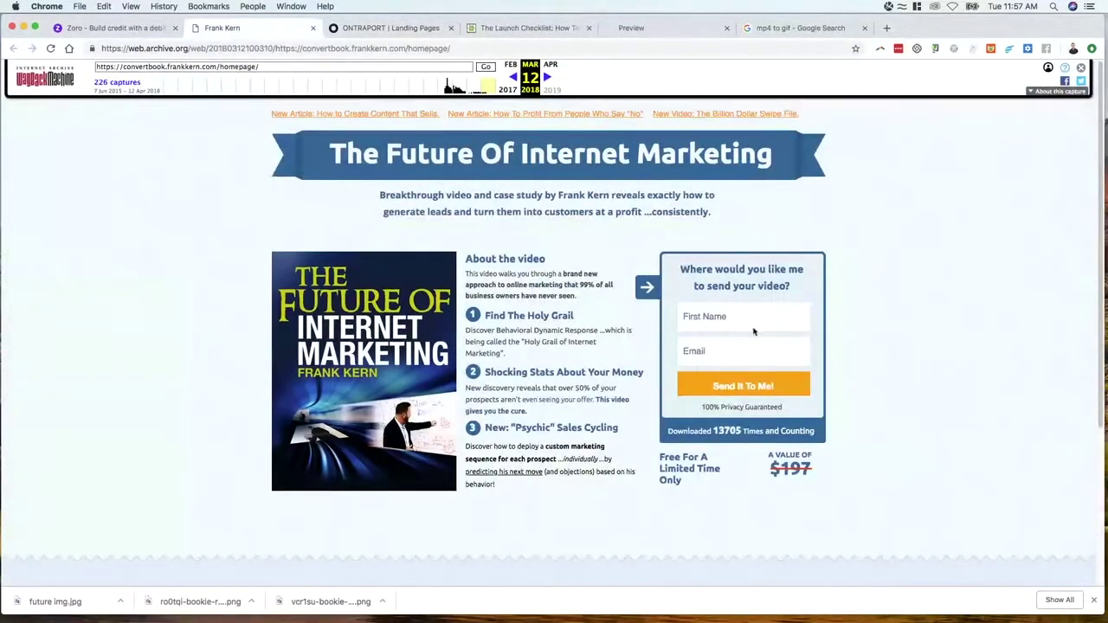
pyautogui.click(362, 30)
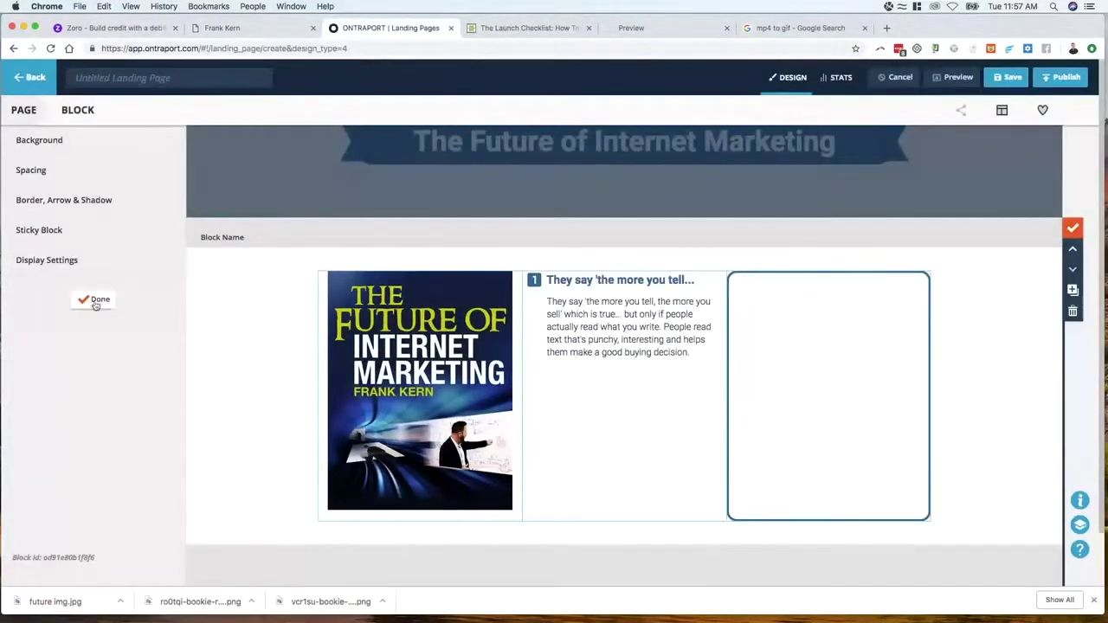
pyautogui.click(100, 299)
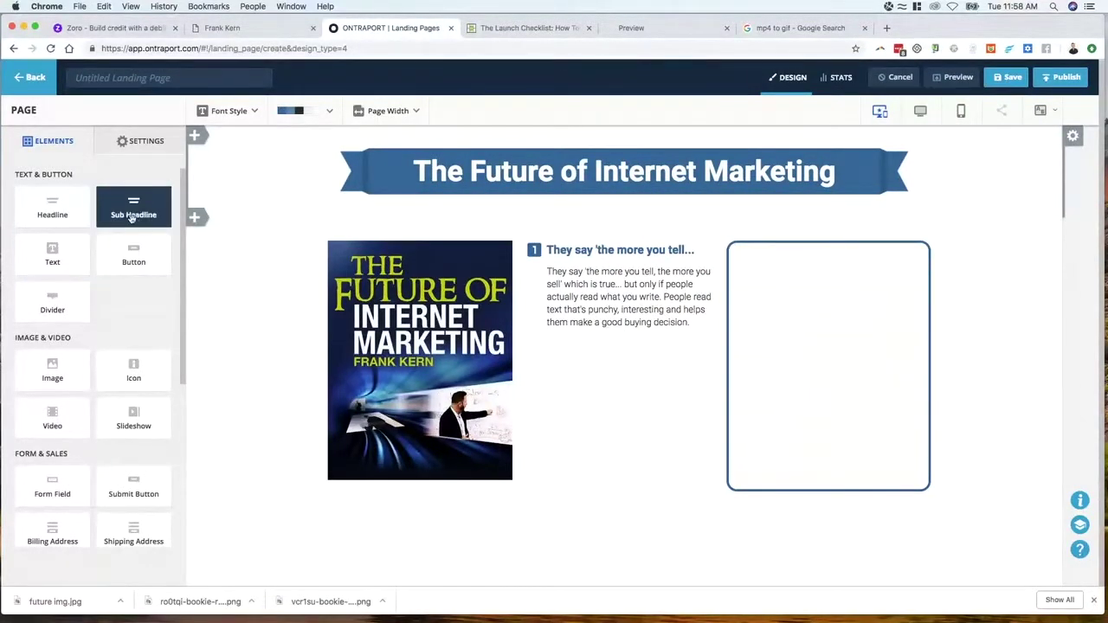
# Add a Sub Headline to the bordered column and trim it to 'A sub-headline offers'
pyautogui.moveTo(131, 218); pyautogui.dragTo(814, 322)
pyautogui.click(819, 324)
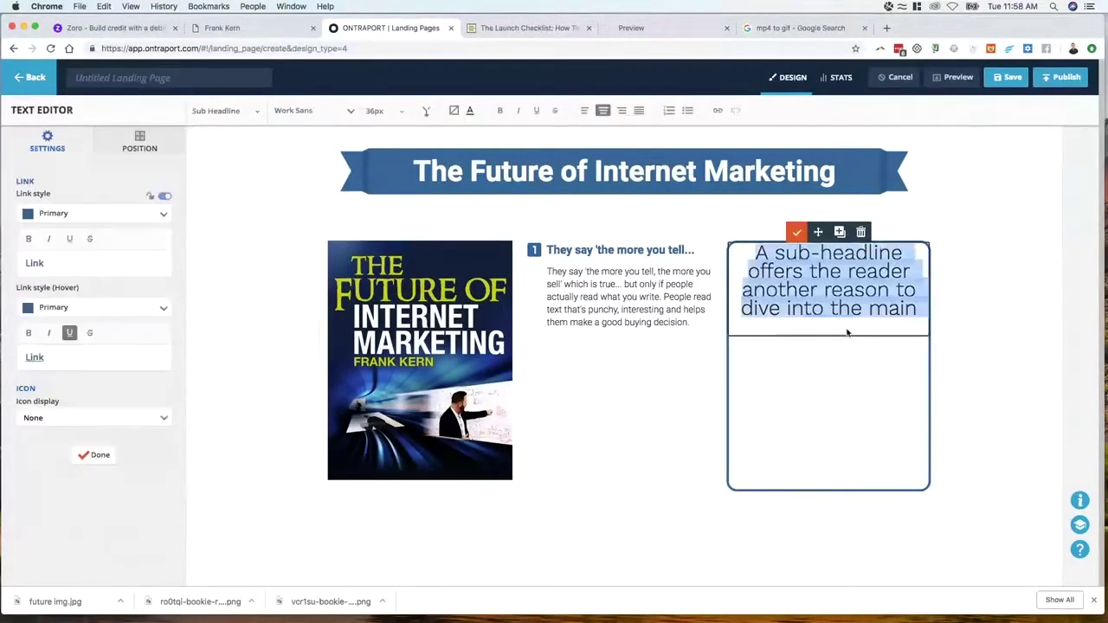
pyautogui.click(848, 329)
pyautogui.moveTo(810, 271); pyautogui.dragTo(917, 314)
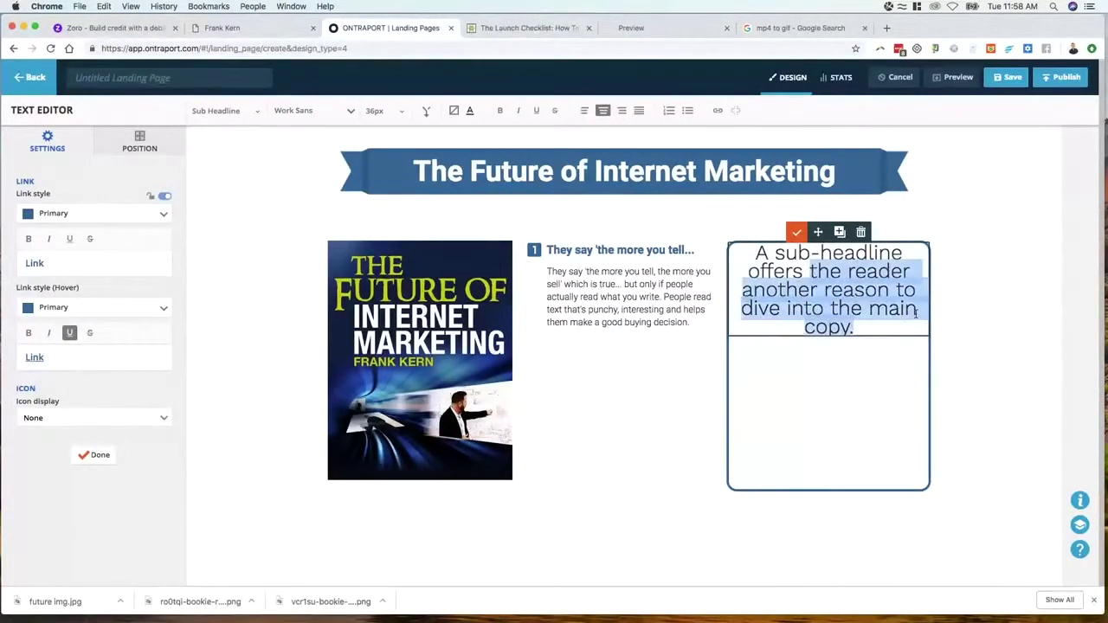
pyautogui.press('BackSpace')
# Check the reference pages, finish the sub-headline, and drop a Form Field into the column
pyautogui.click(512, 28)
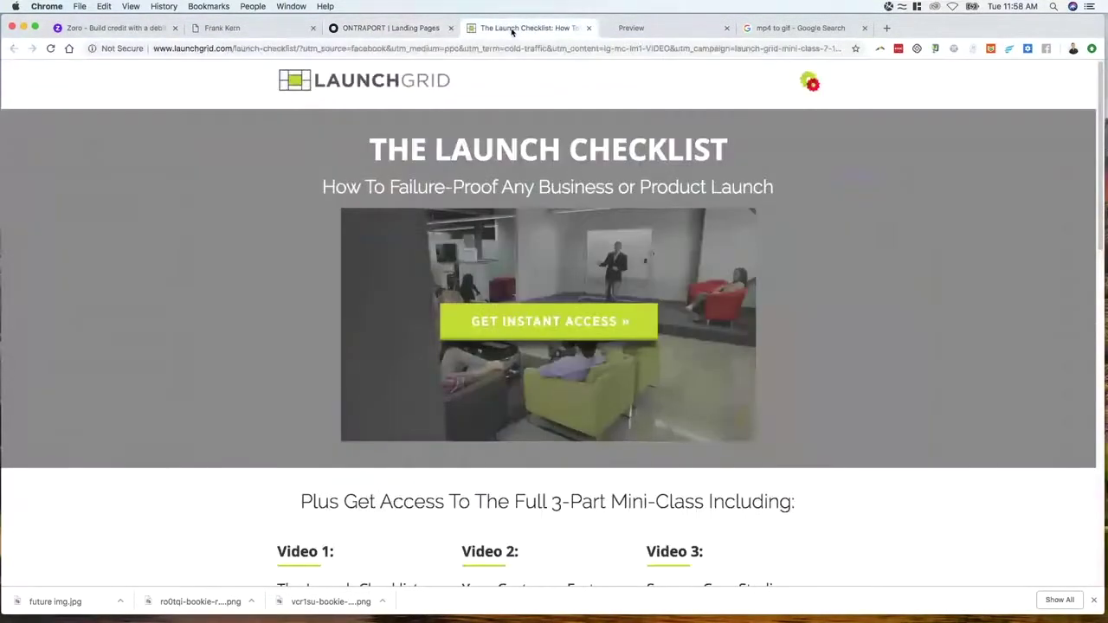
pyautogui.click(390, 29)
pyautogui.click(268, 33)
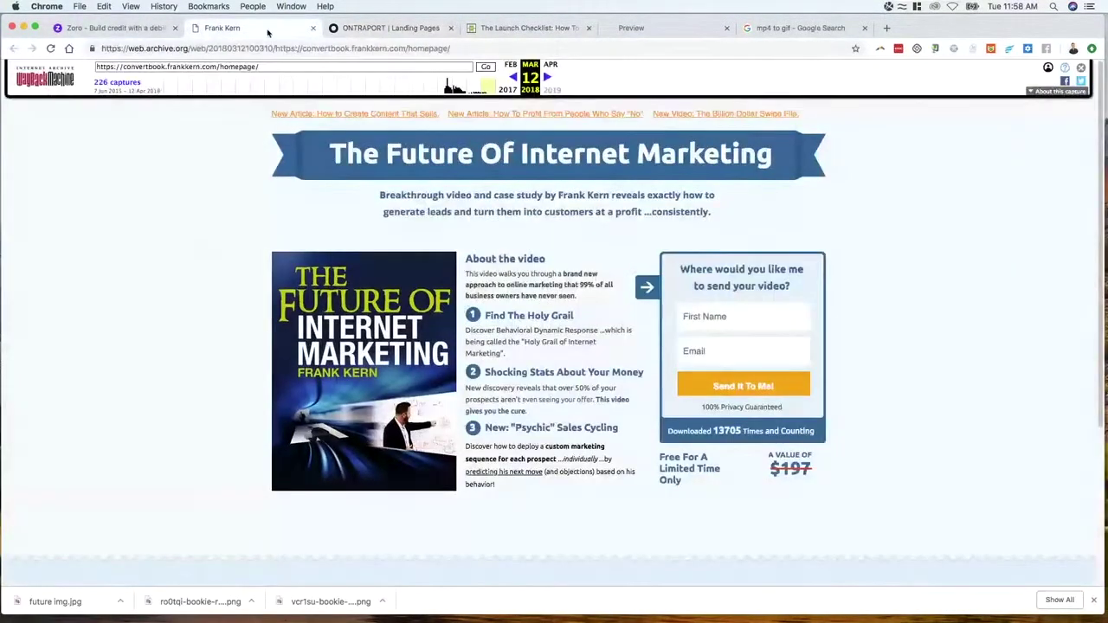
pyautogui.click(373, 29)
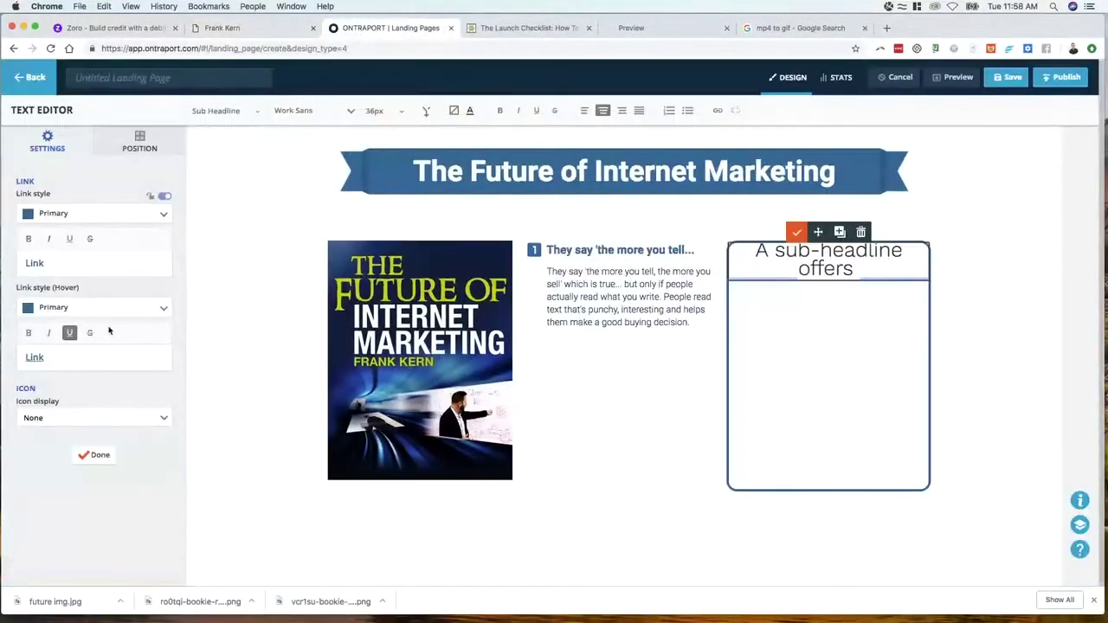
pyautogui.click(94, 455)
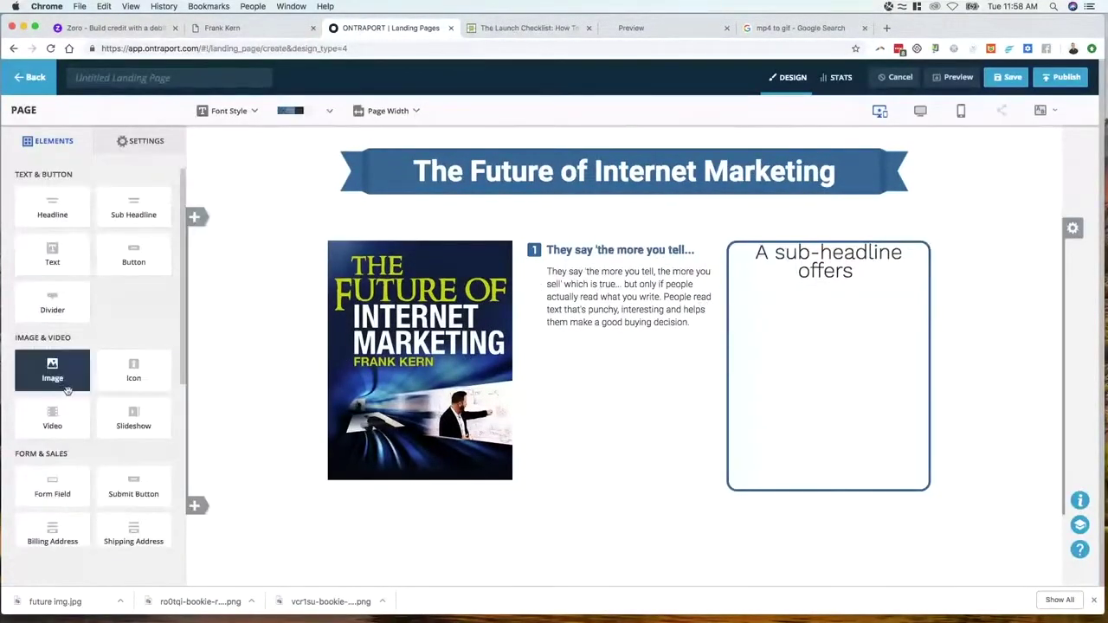
pyautogui.moveTo(52, 487); pyautogui.dragTo(861, 309)
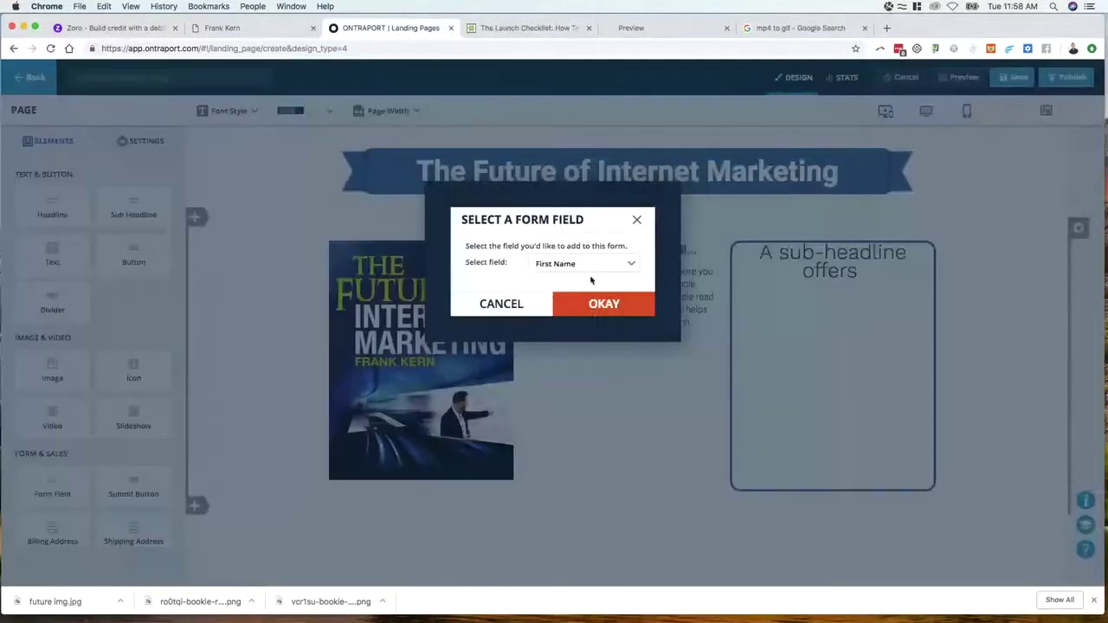
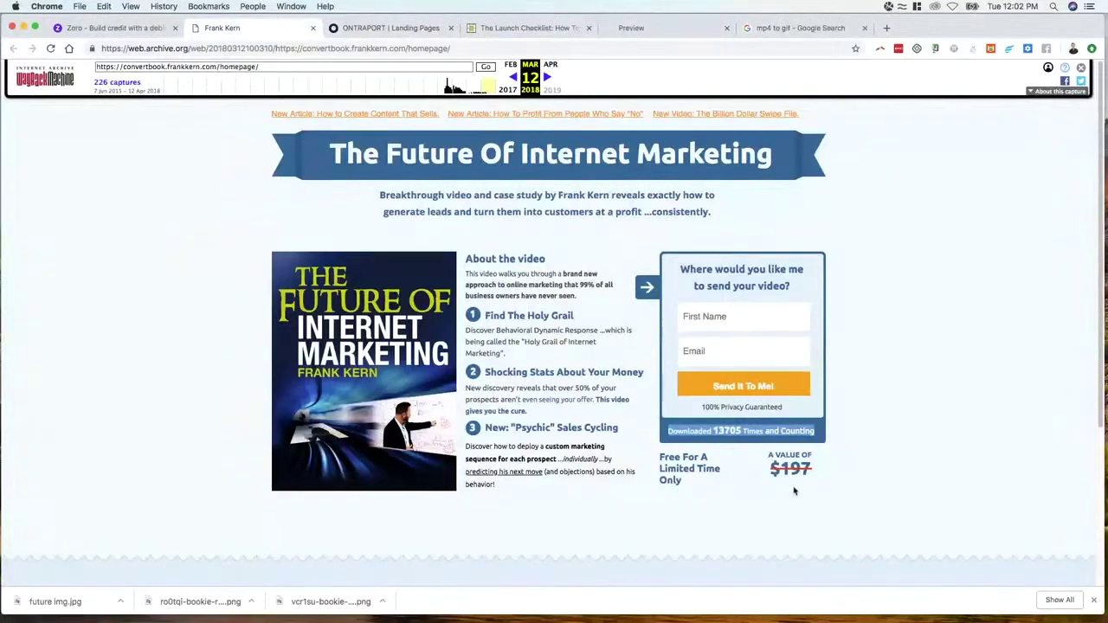
# Inspect the archived Future Of Internet Marketing offer text by selecting and deselecting it
pyautogui.moveTo(795, 489); pyautogui.dragTo(673, 455)
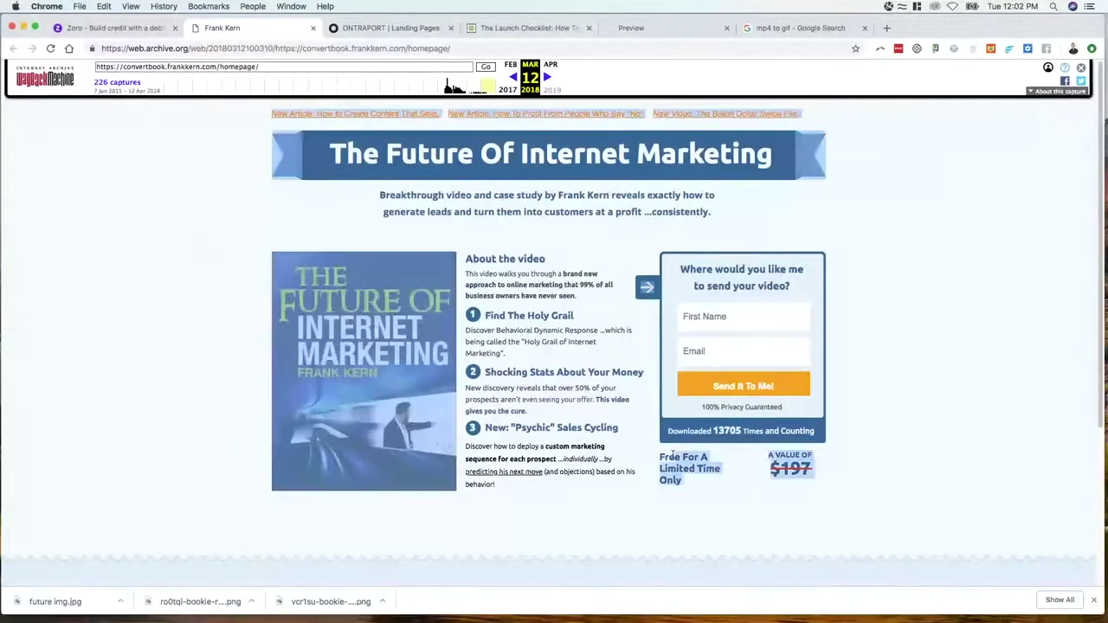
pyautogui.click(742, 485)
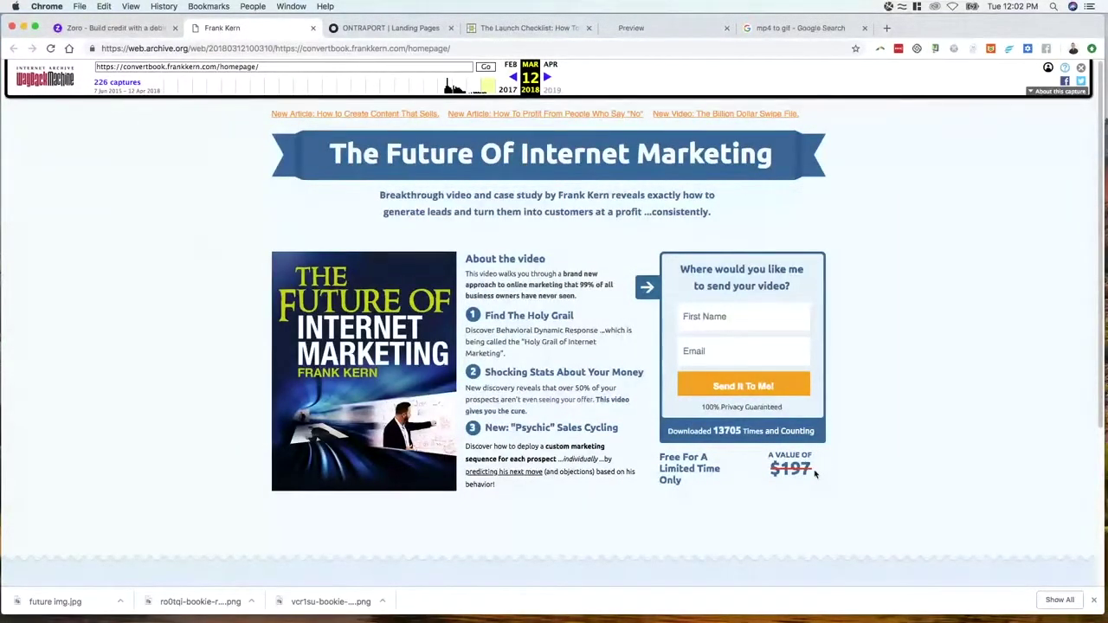
pyautogui.moveTo(821, 482); pyautogui.dragTo(769, 473)
pyautogui.click(768, 474)
# Add a new three-column row below the opt-in section's existing row
pyautogui.click(382, 29)
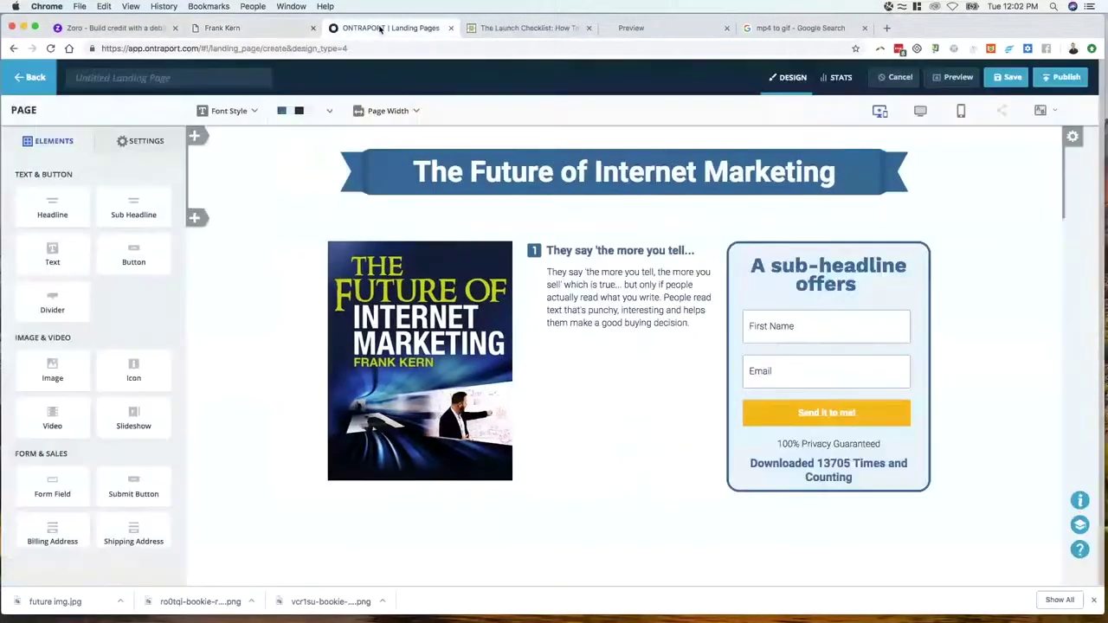
pyautogui.click(773, 494)
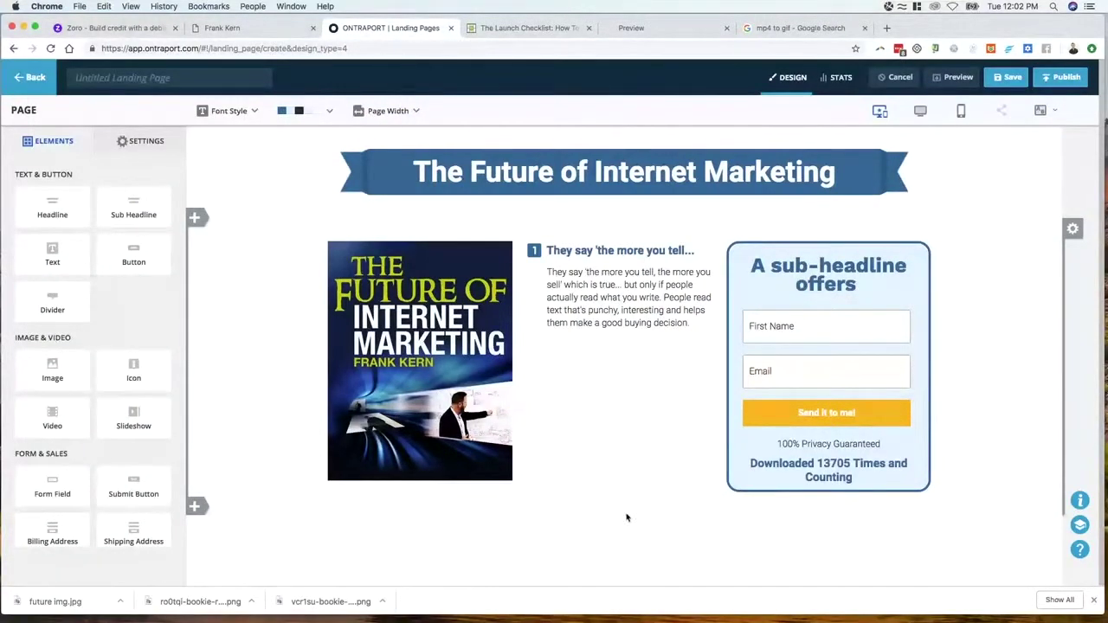
pyautogui.click(1073, 229)
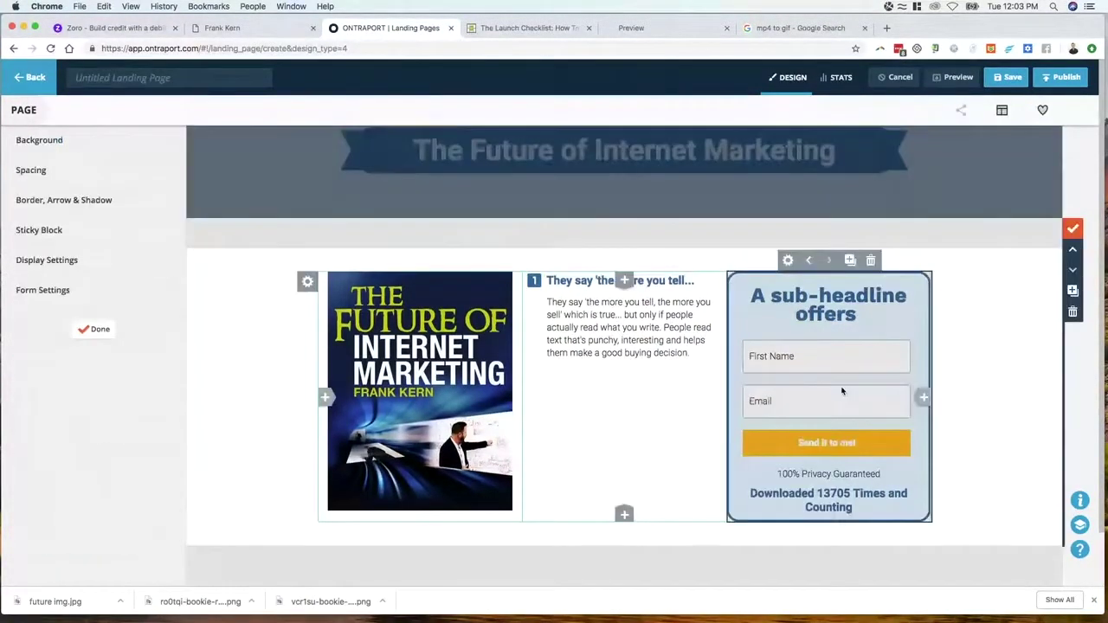
pyautogui.click(625, 513)
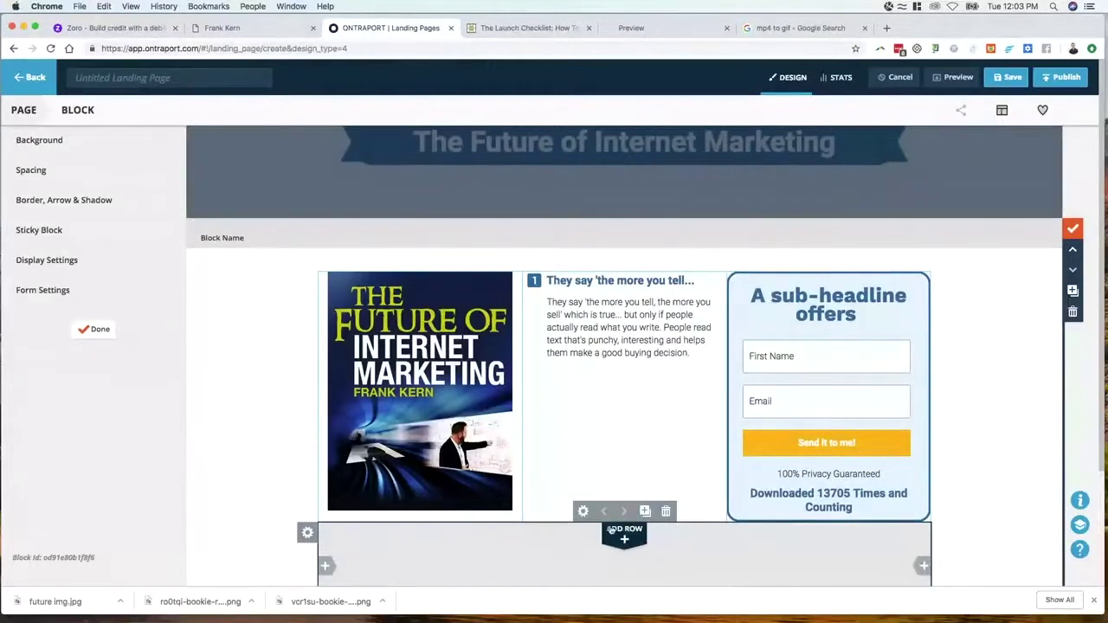
pyautogui.click(921, 567)
pyautogui.click(920, 567)
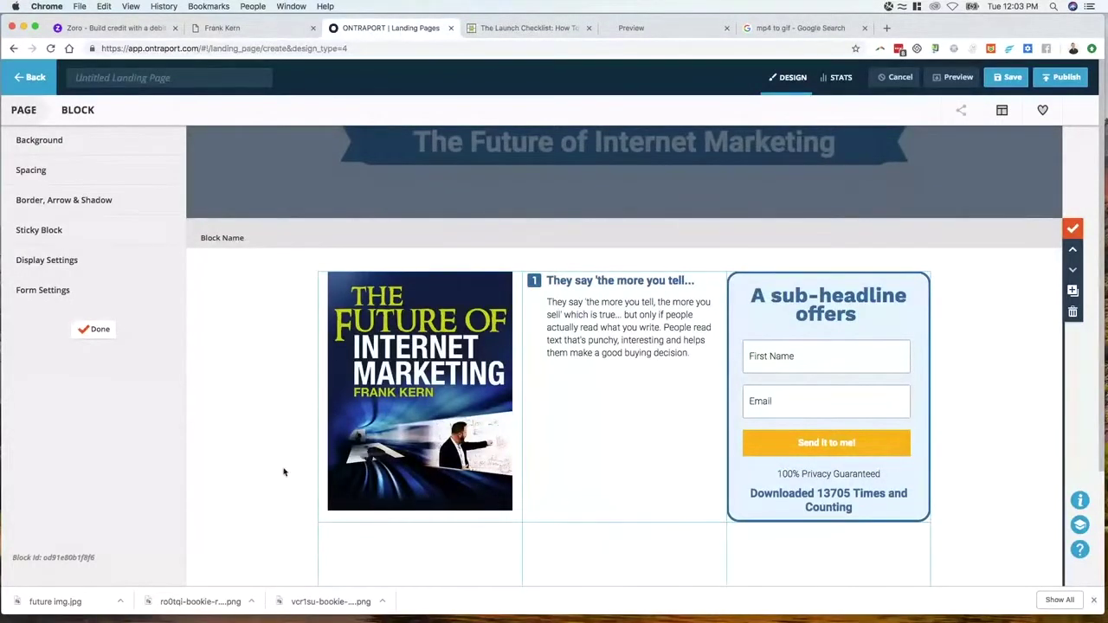
pyautogui.click(97, 330)
# Place a struck-through text block in the new row's third column, under the form
pyautogui.moveTo(52, 253); pyautogui.dragTo(811, 514)
pyautogui.click(807, 526)
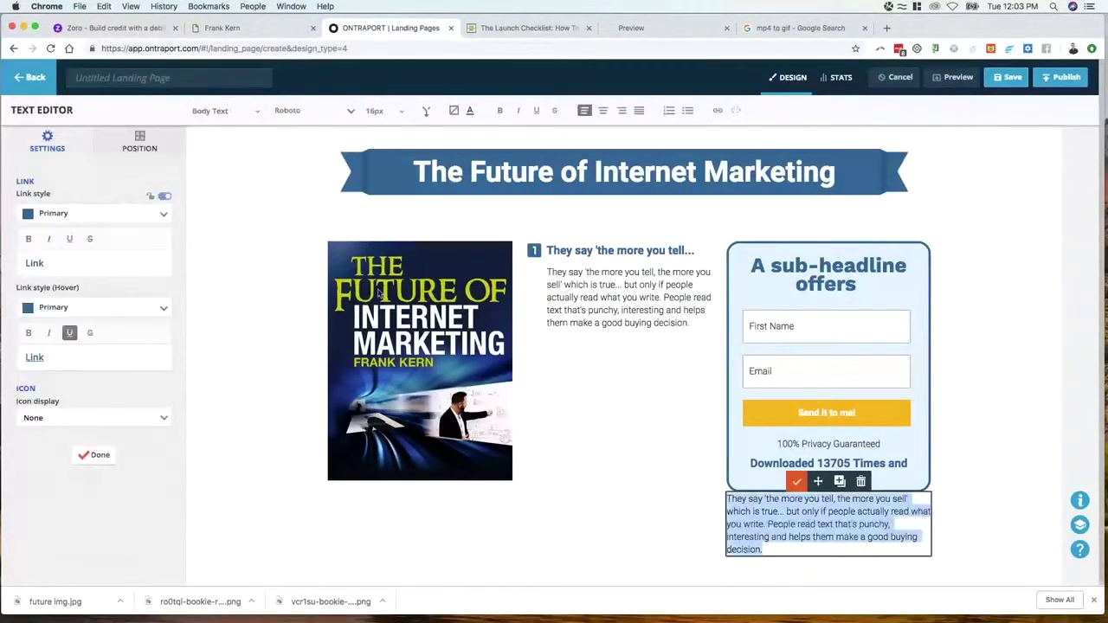
pyautogui.click(558, 113)
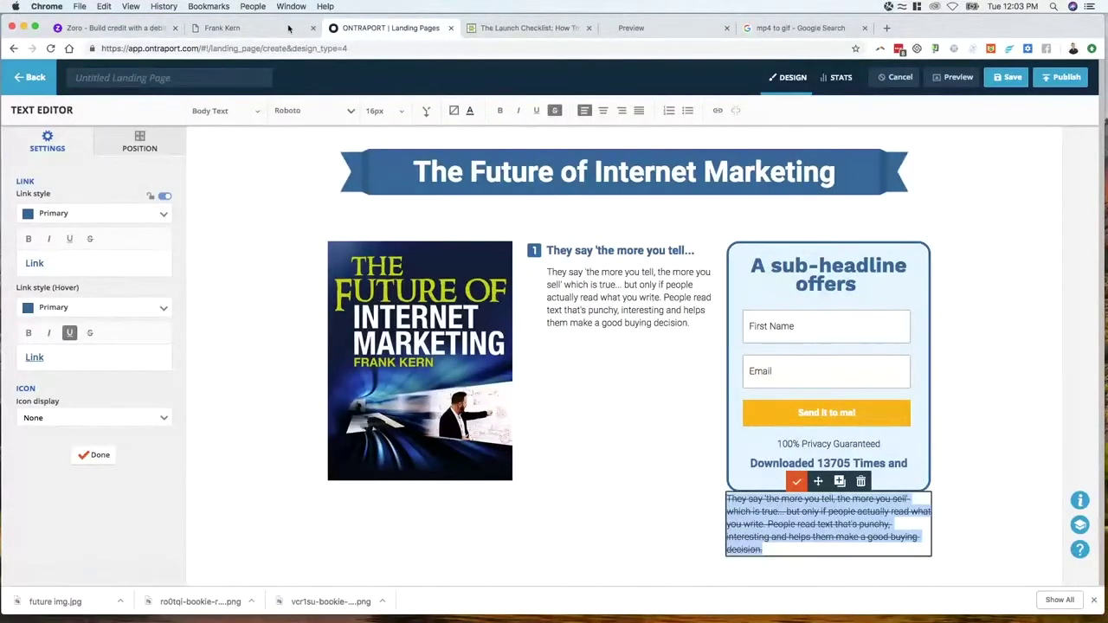
pyautogui.click(259, 28)
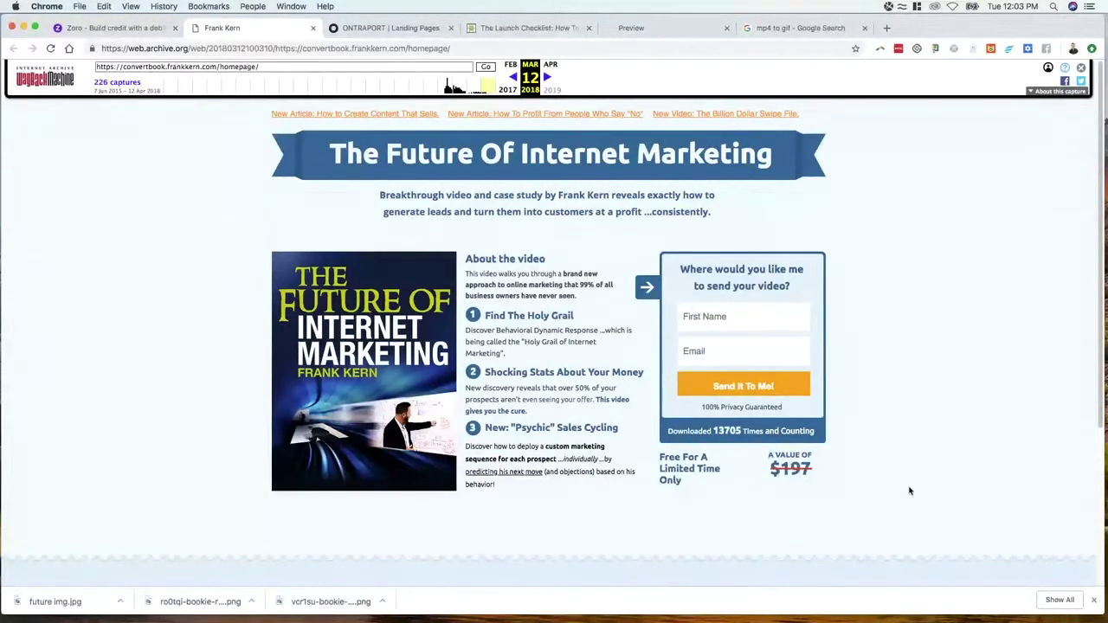
# Capture the archived 'Free For A Limited Time Only' $197 box with Jing and save the image
pyautogui.hotkey('ctrl', 'shift', 'c')
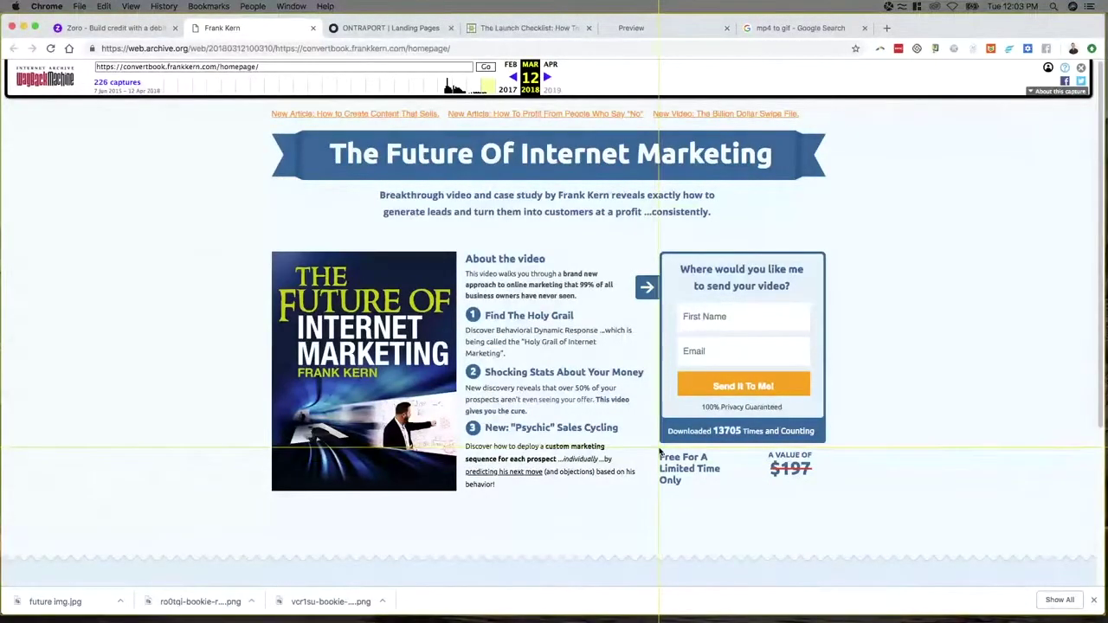
pyautogui.moveTo(657, 447); pyautogui.dragTo(819, 496)
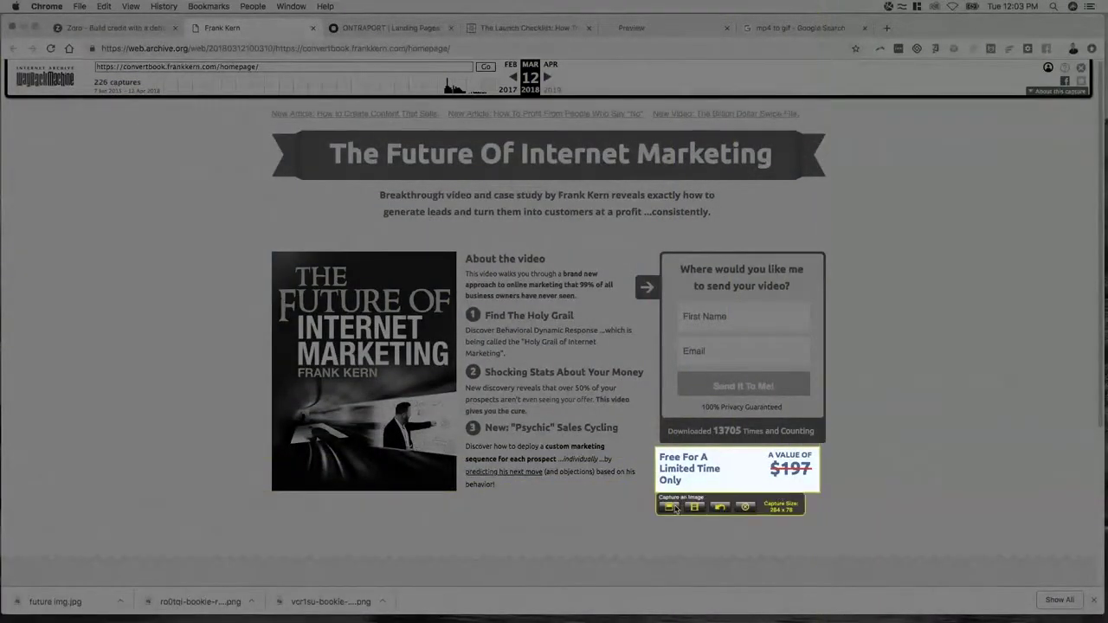
pyautogui.click(672, 508)
pyautogui.click(699, 496)
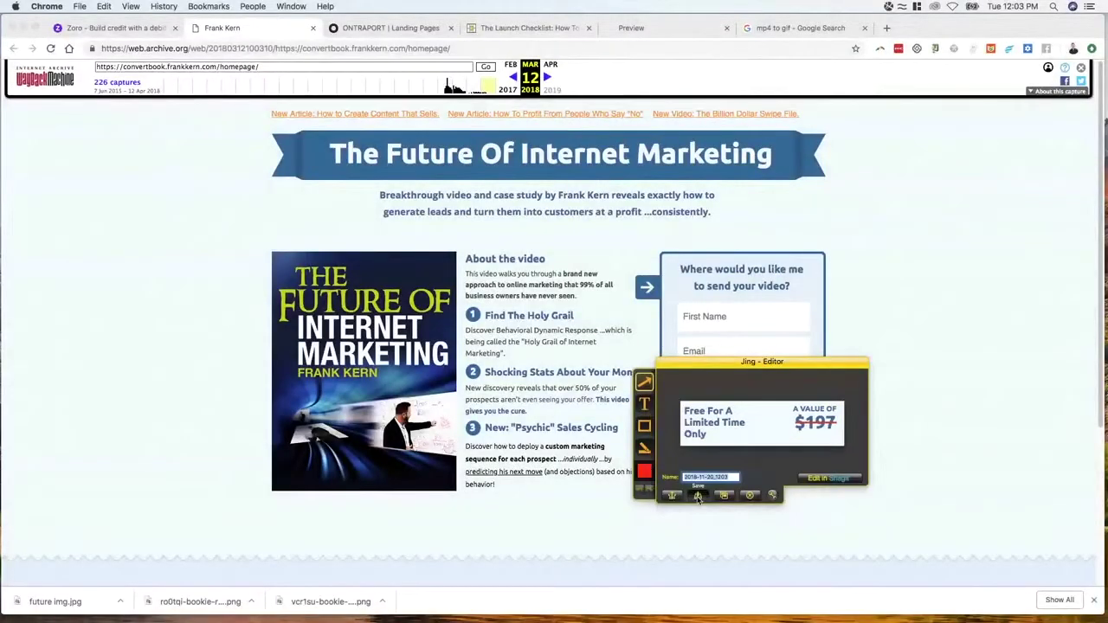
pyautogui.click(628, 227)
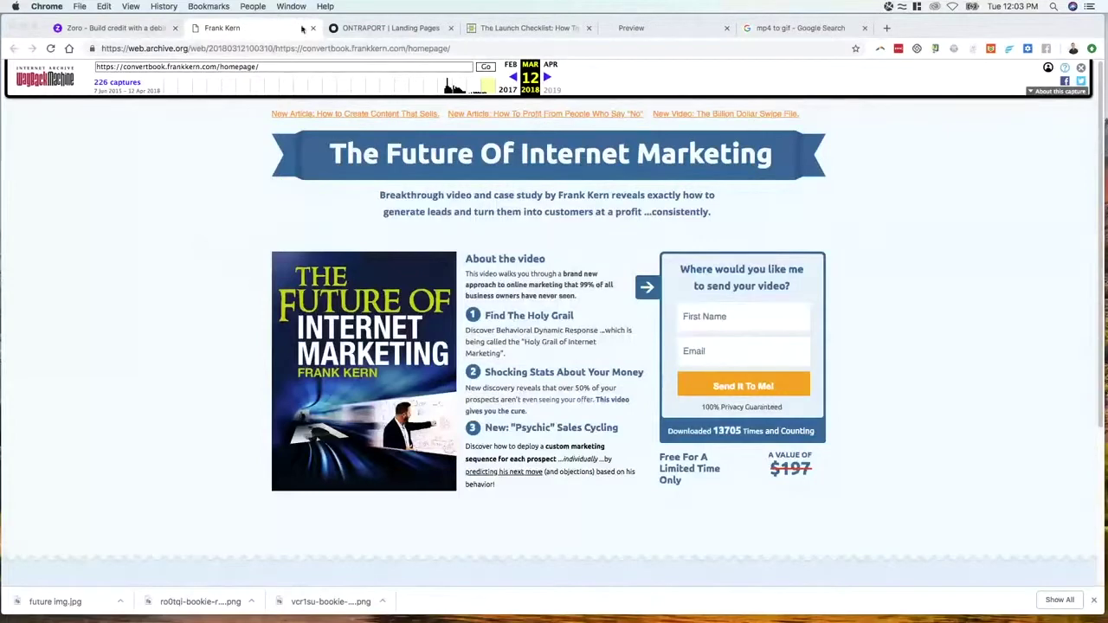
pyautogui.click(384, 30)
# Replace the struck-through text block with a new image element below the form
pyautogui.click(693, 486)
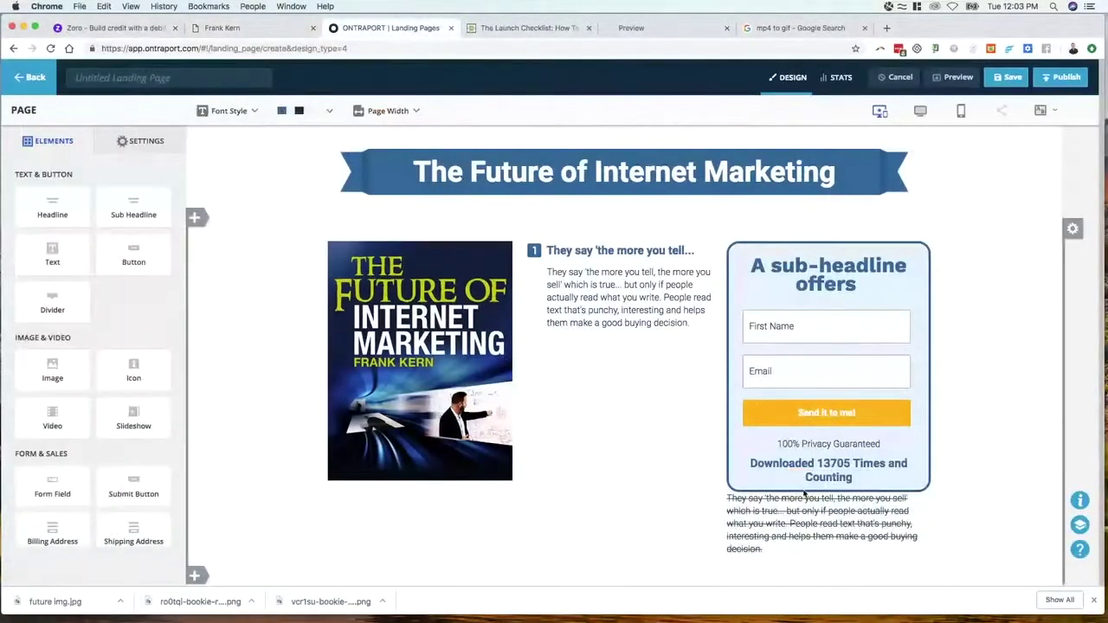
pyautogui.click(779, 524)
pyautogui.click(861, 481)
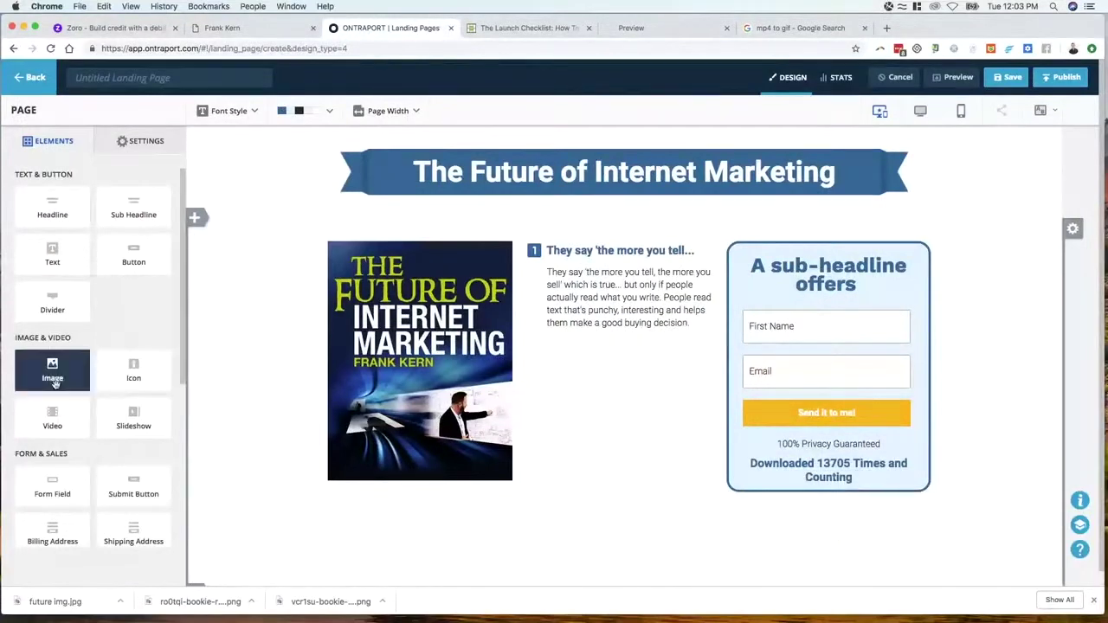
pyautogui.moveTo(52, 381); pyautogui.dragTo(808, 534)
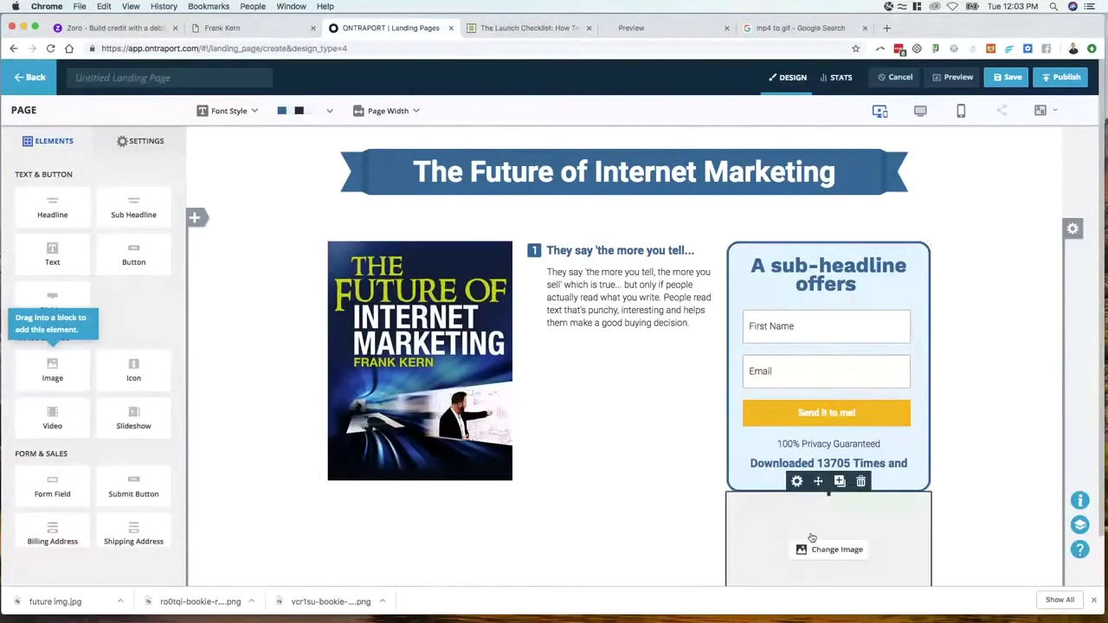
# Upload 2018-11-20_1203.png and insert it into the new image element
pyautogui.click(810, 551)
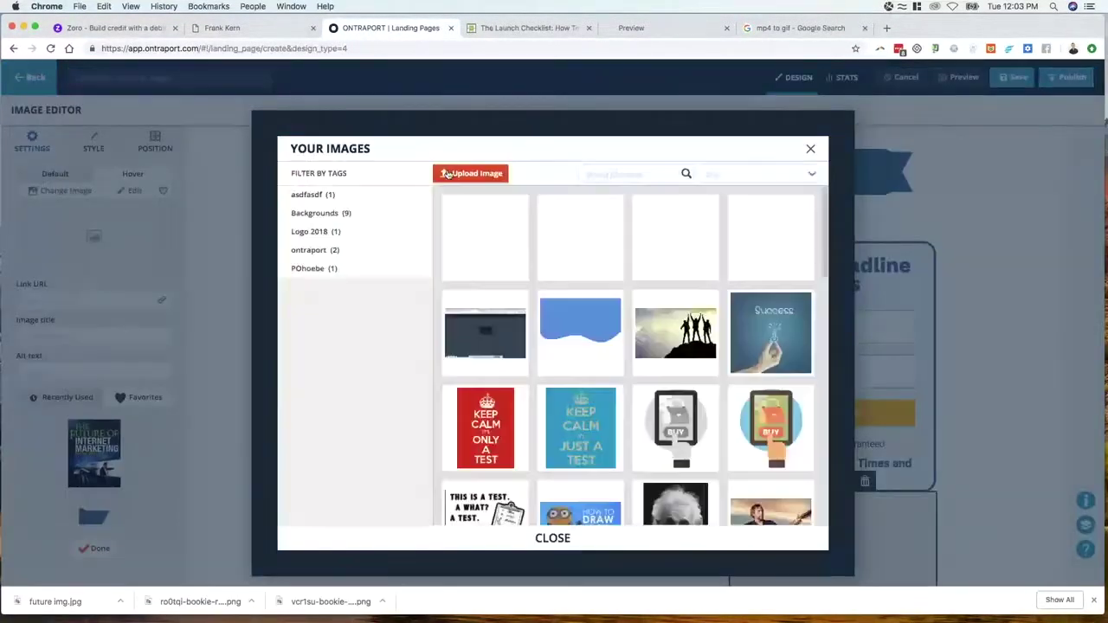
pyautogui.click(446, 171)
pyautogui.click(555, 297)
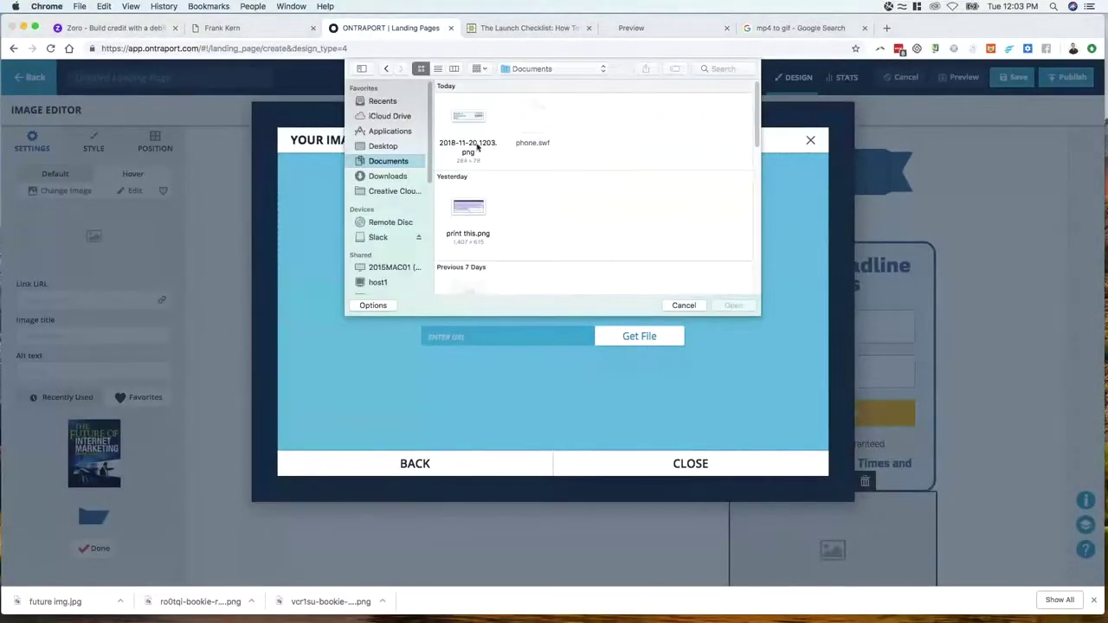
pyautogui.click(465, 118)
pyautogui.click(734, 282)
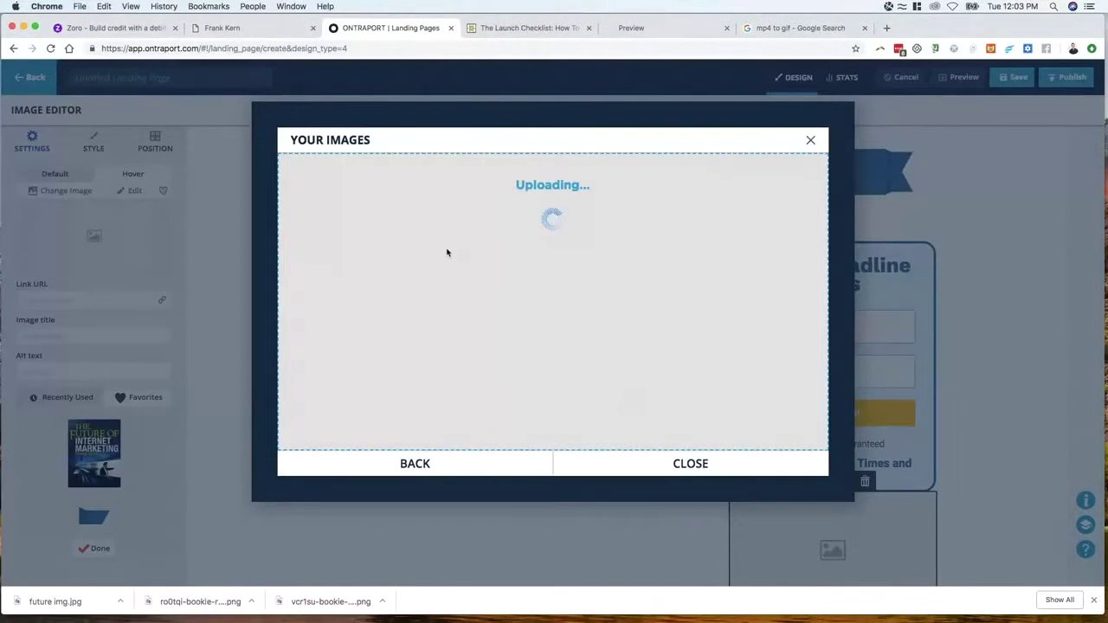
pyautogui.moveTo(445, 250)
pyautogui.click(489, 261)
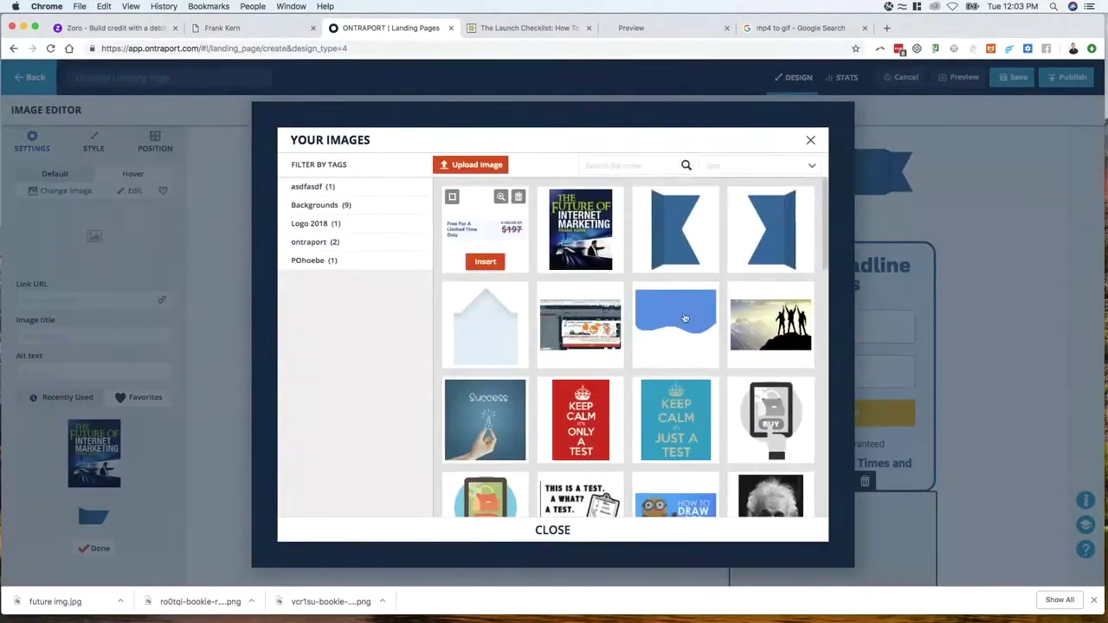
# Move the offer image inside the opt-in form box, under the download count
pyautogui.click(987, 503)
pyautogui.moveTo(814, 519)
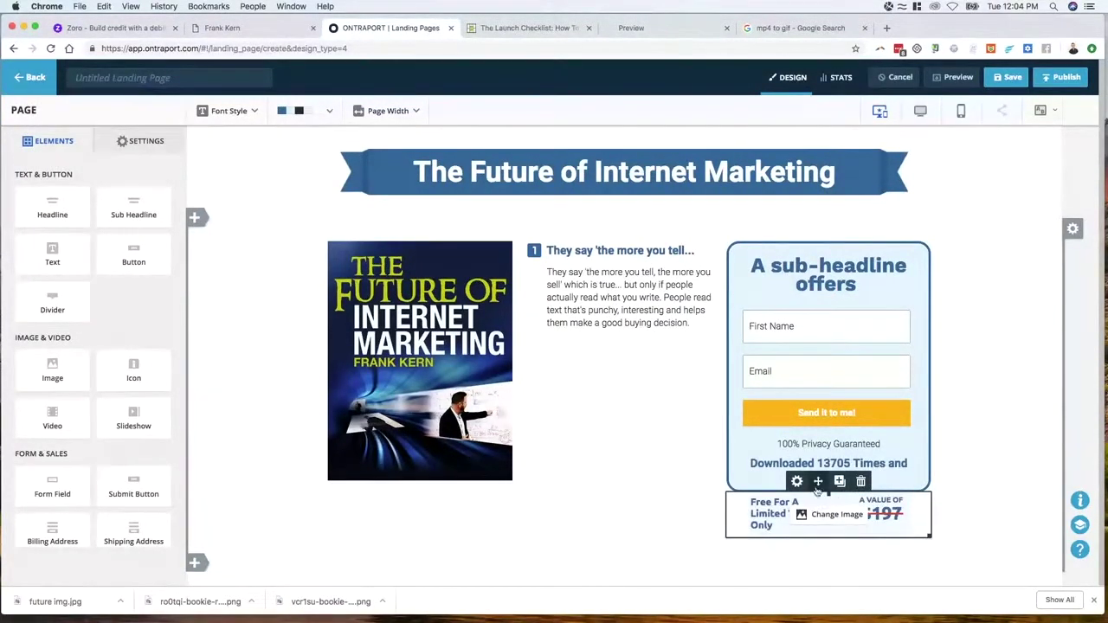
pyautogui.moveTo(818, 481); pyautogui.dragTo(816, 541)
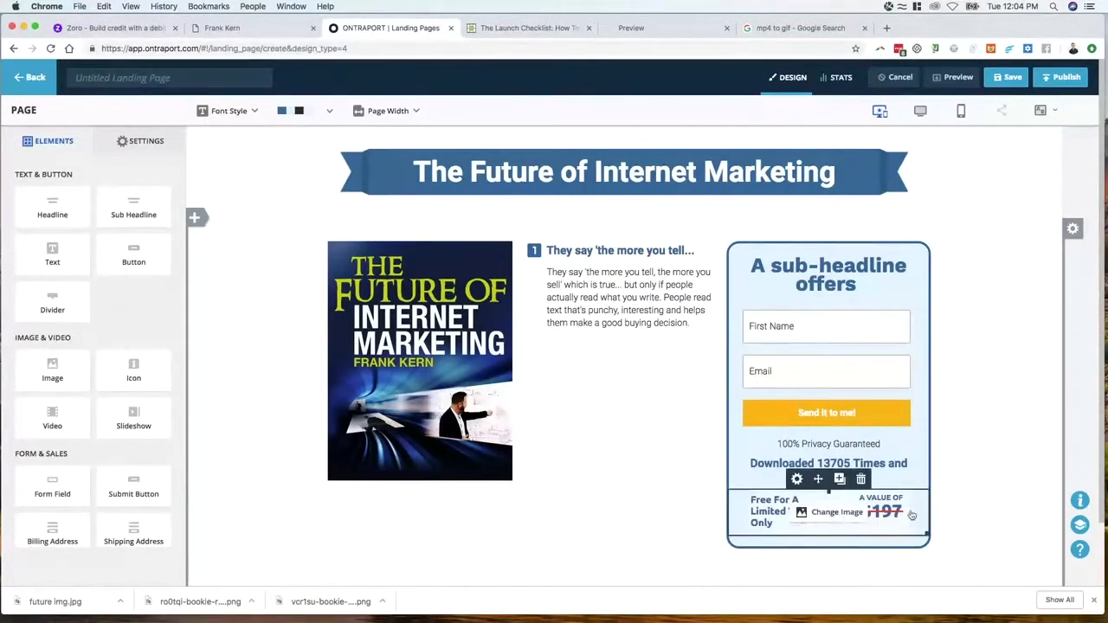
pyautogui.scroll(-2, 622, 405)
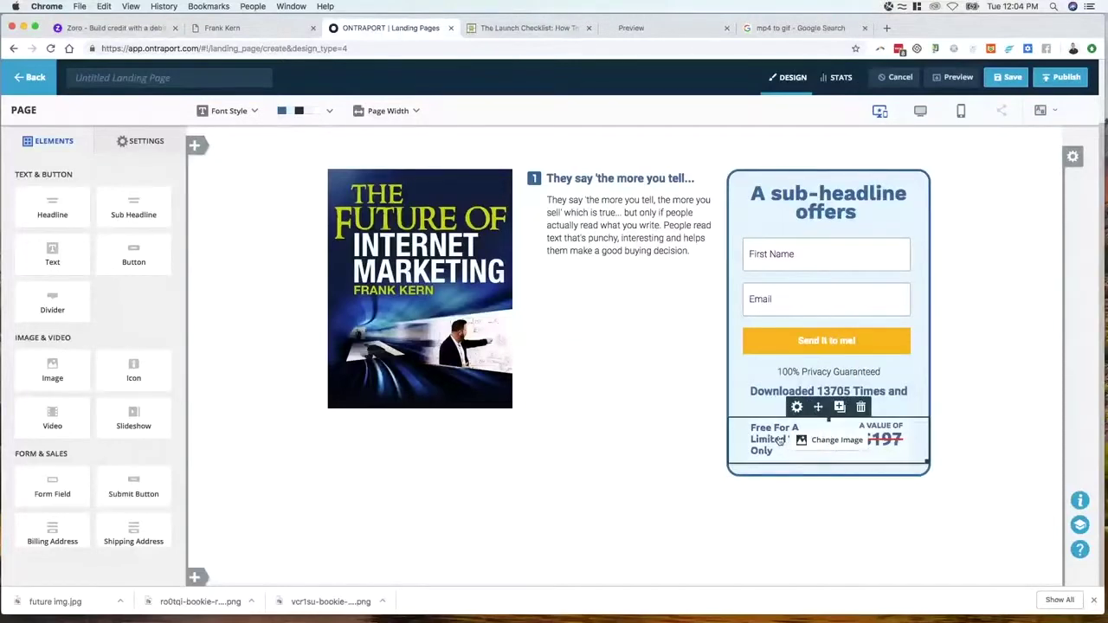
# Inspect the archived offer text in DevTools to find its computed colour #2a6999
pyautogui.click(260, 27)
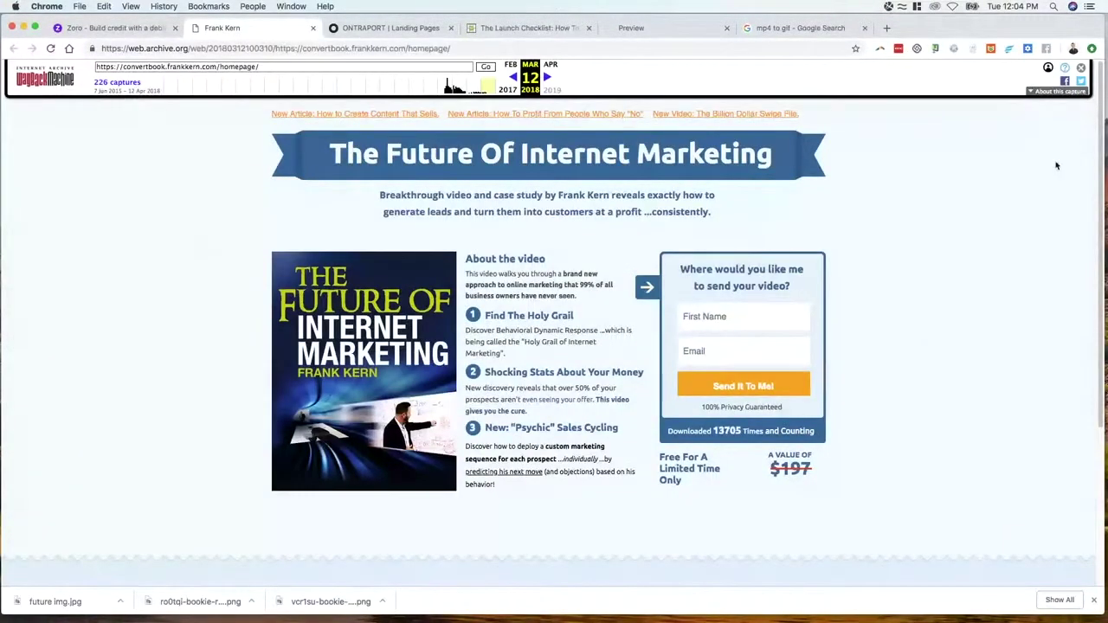
pyautogui.rightClick(729, 474)
pyautogui.click(773, 601)
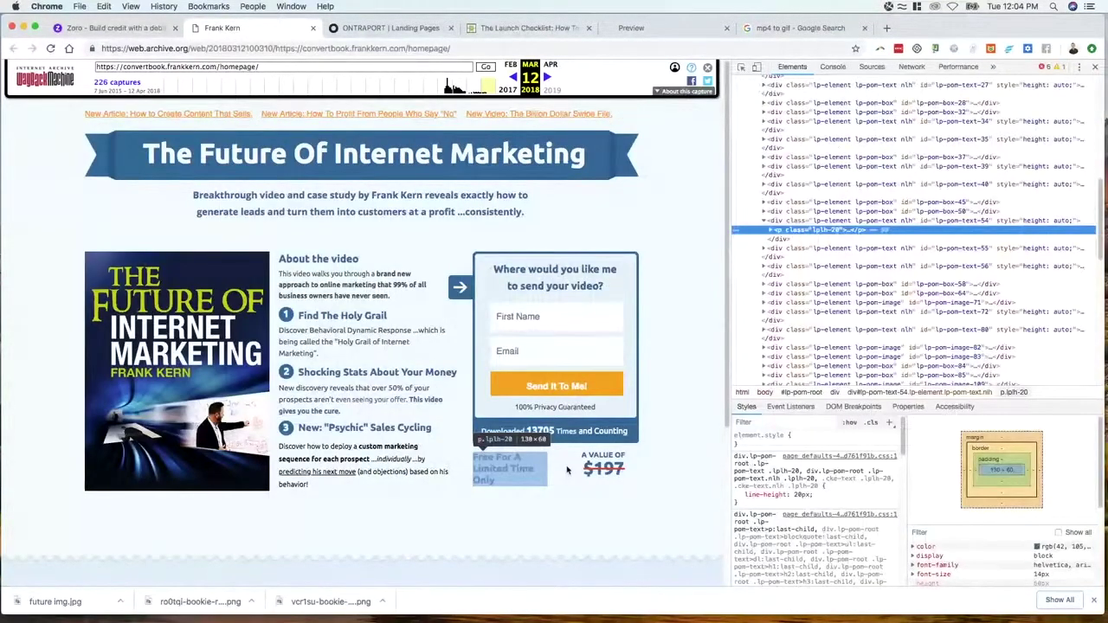
pyautogui.click(920, 547)
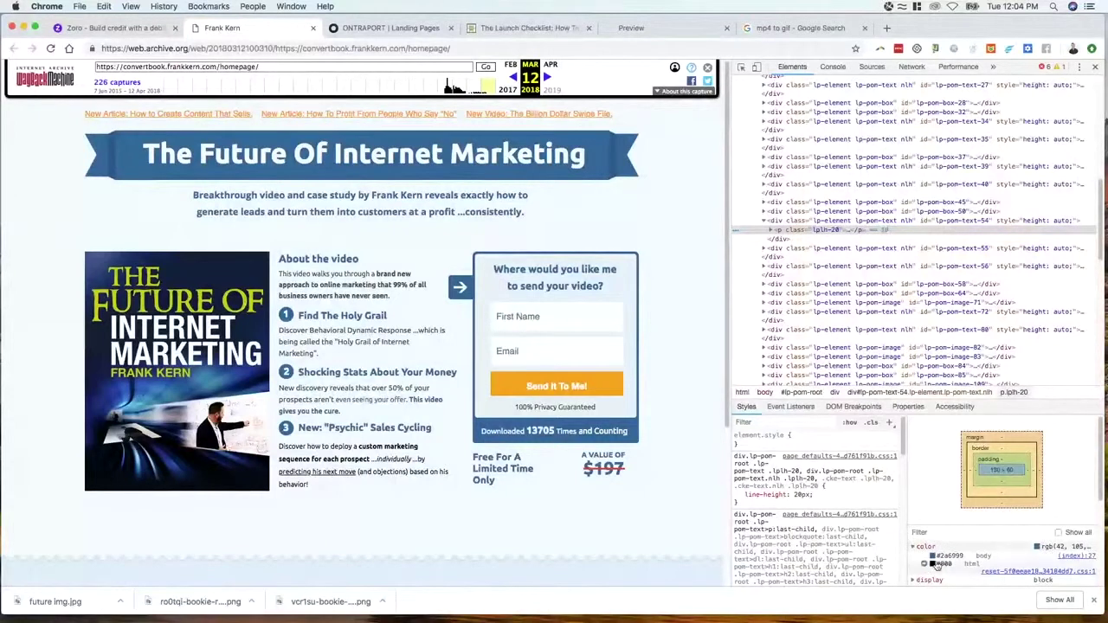
pyautogui.click(935, 556)
# Sample the archived page's light colour #f3faff and copy its hex value
pyautogui.click(775, 522)
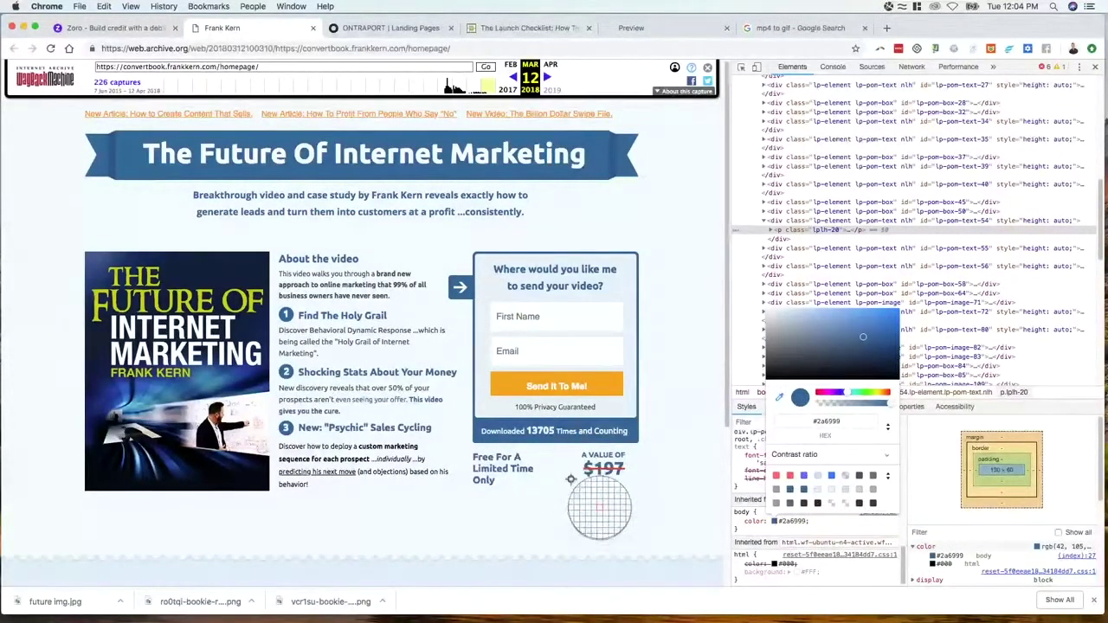
pyautogui.click(555, 466)
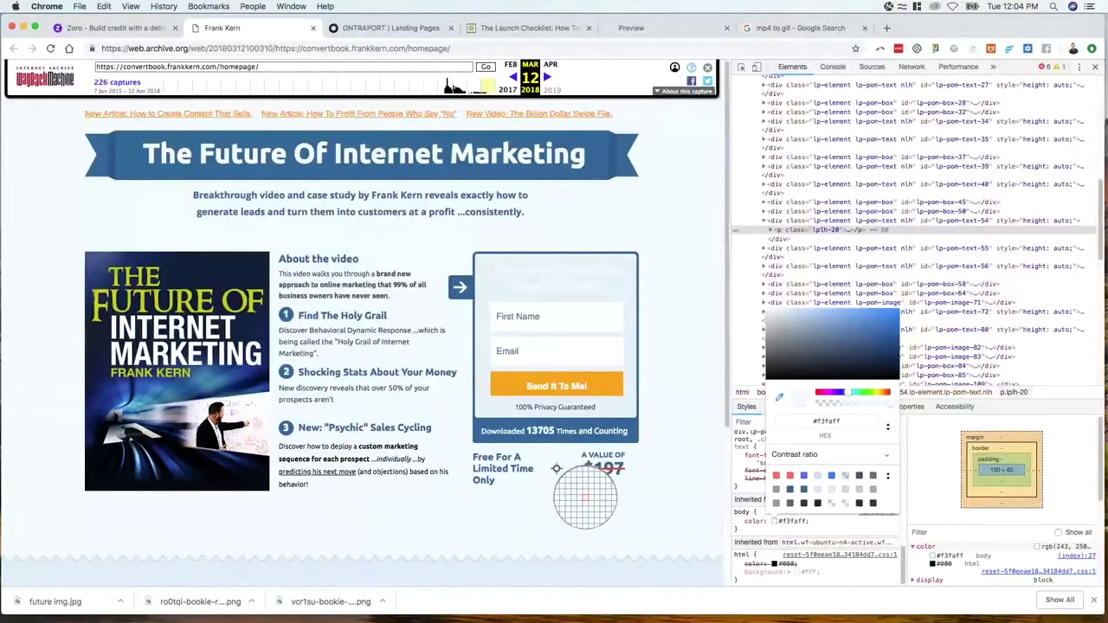
pyautogui.click(836, 420)
pyautogui.doubleClick(835, 420)
pyautogui.press('super+c')
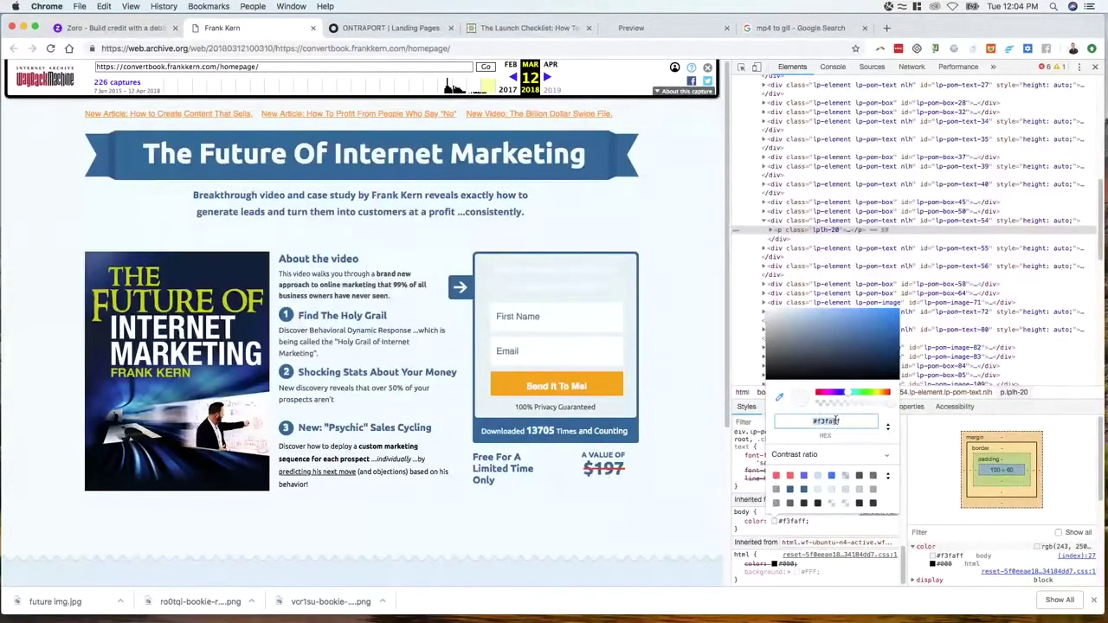
pyautogui.click(836, 421)
pyautogui.click(365, 27)
pyautogui.click(327, 112)
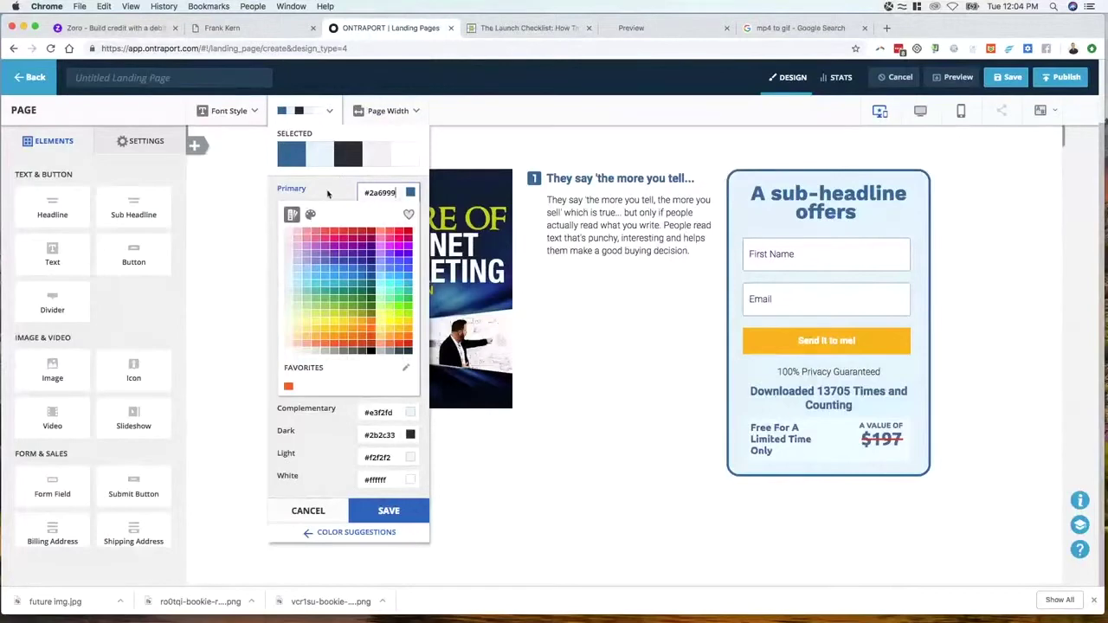
# Set the page palette's Complementary colour to #f3faff and save it
pyautogui.press('Tab')
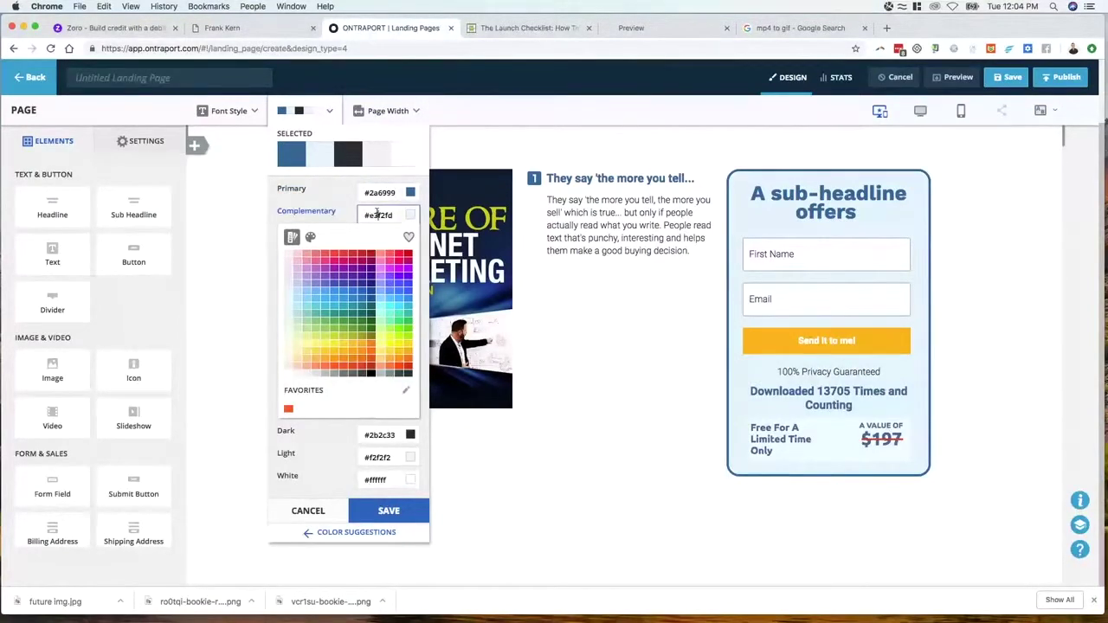
pyautogui.press('super+v')
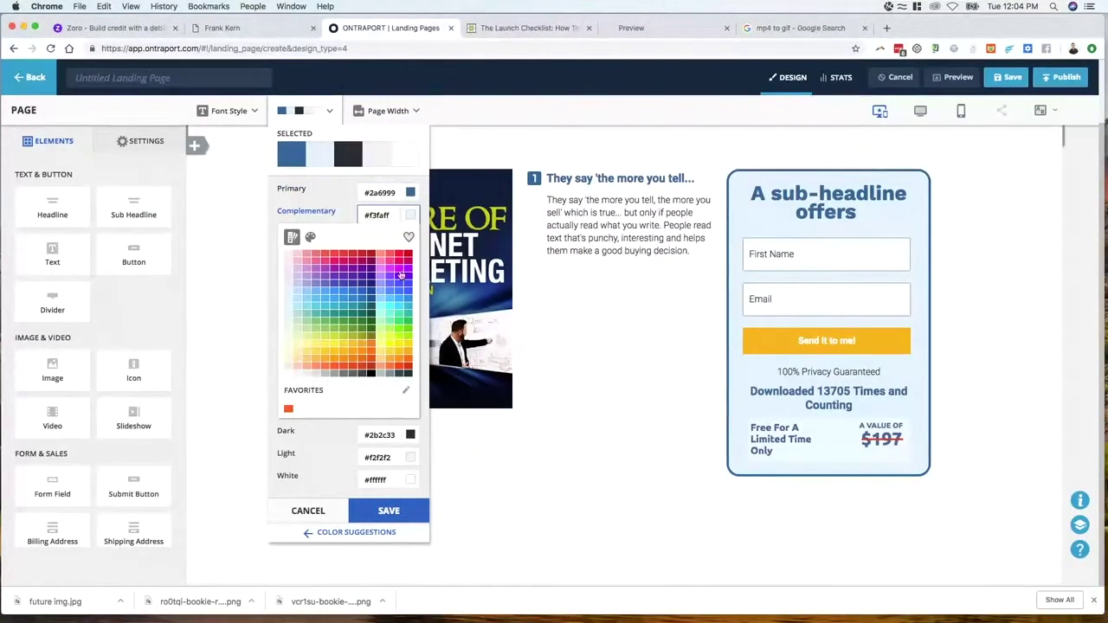
pyautogui.click(389, 512)
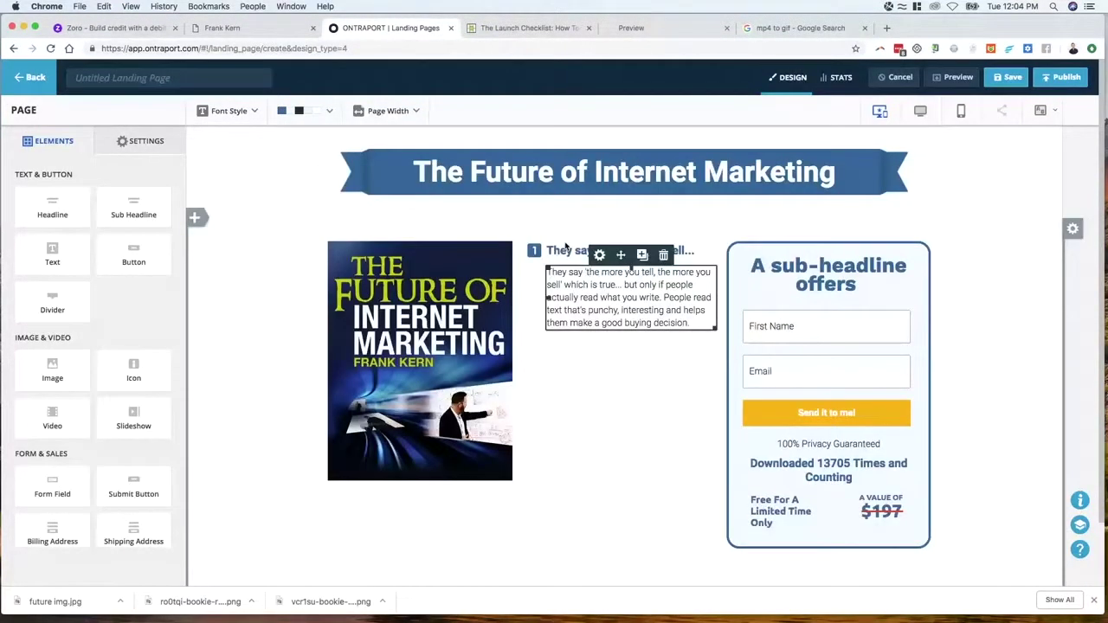
# Close DevTools, reload the archived Frank Kern page, and review its About bio and footer
pyautogui.click(256, 31)
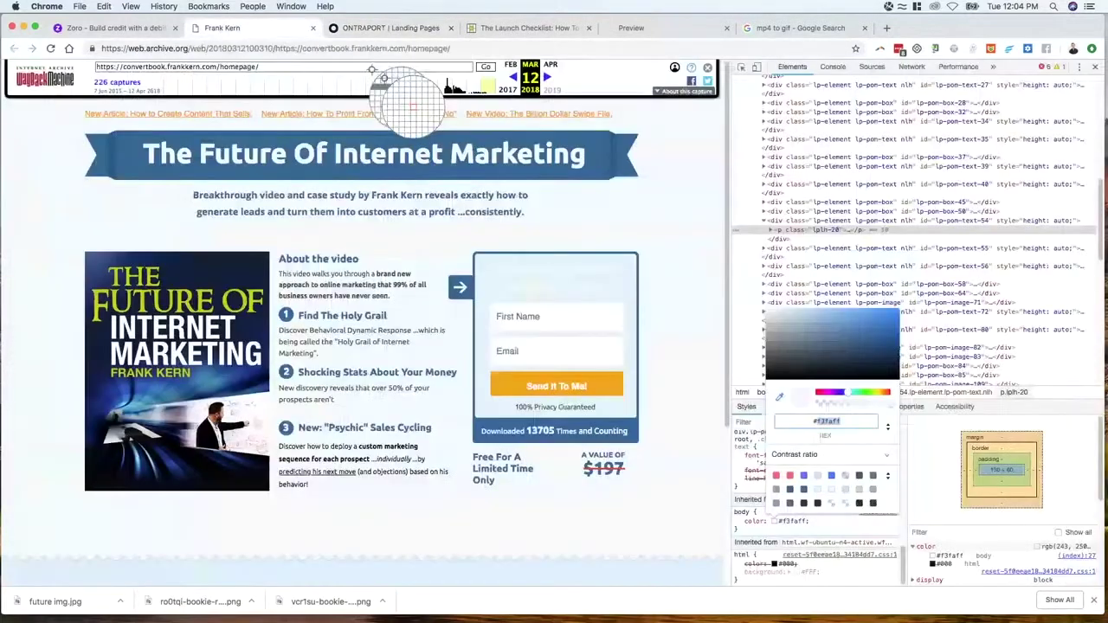
pyautogui.scroll(-5, 294, 463)
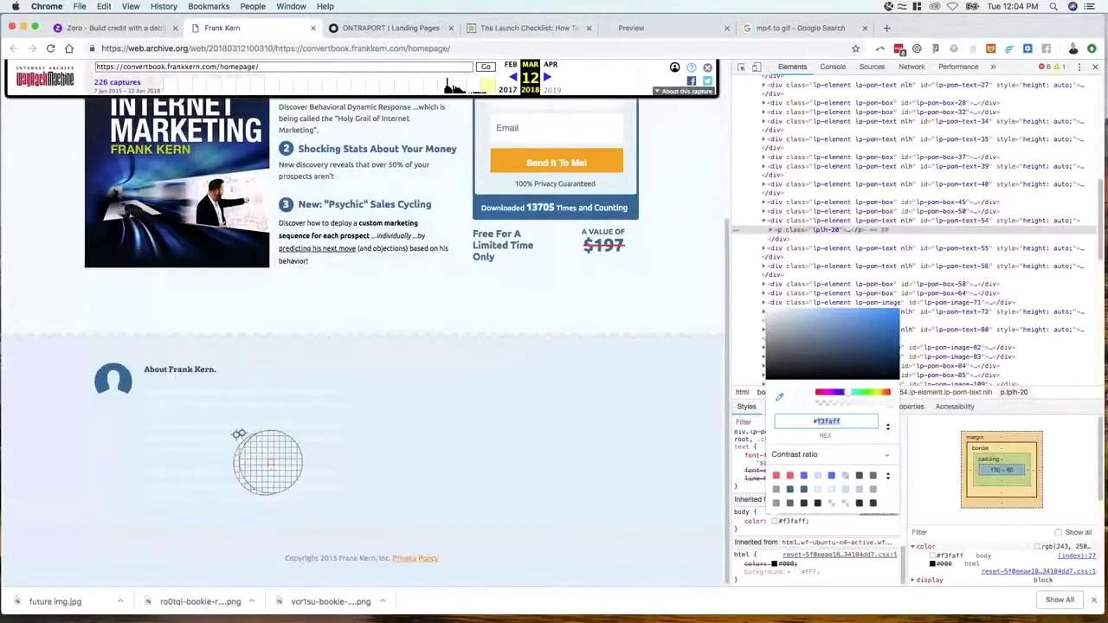
pyautogui.press('super+alt+i')
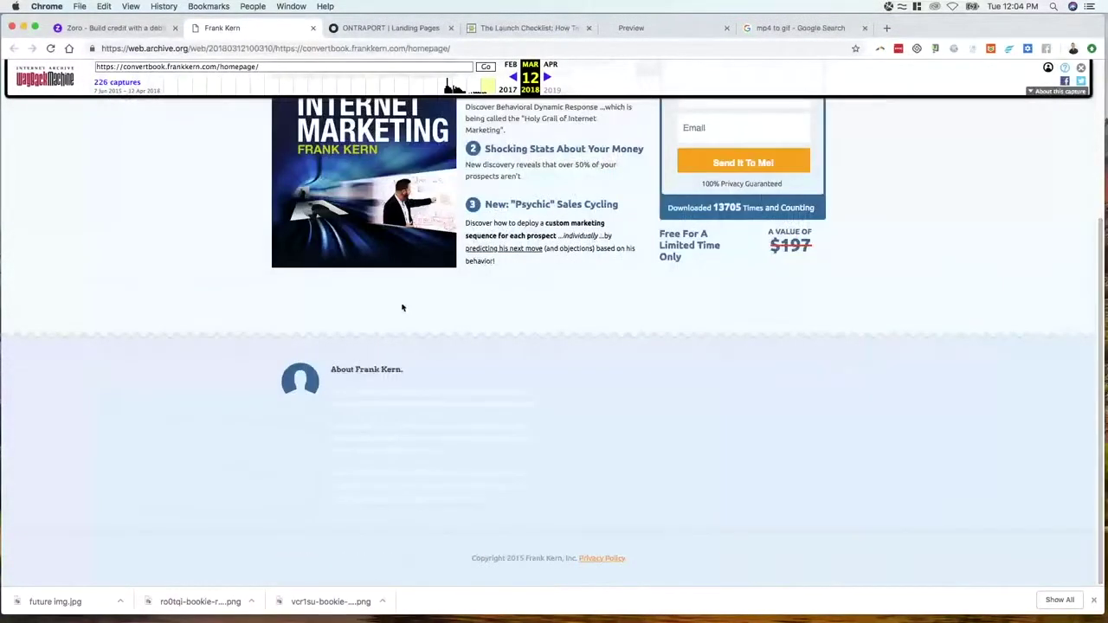
pyautogui.press('super+r')
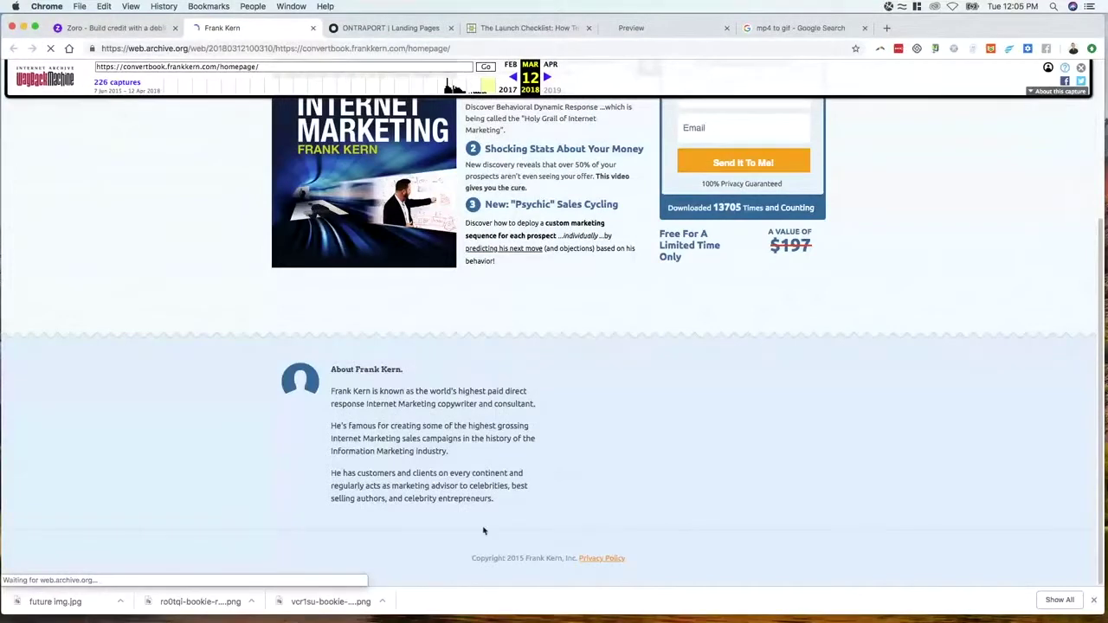
pyautogui.moveTo(484, 531); pyautogui.dragTo(472, 390)
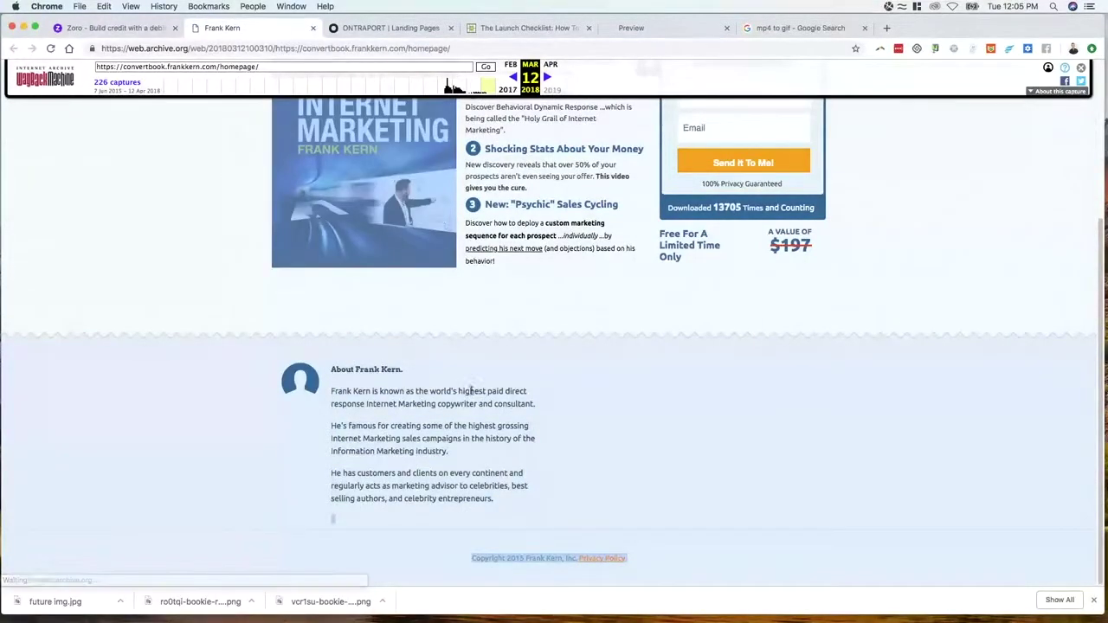
pyautogui.scroll(5, 472, 390)
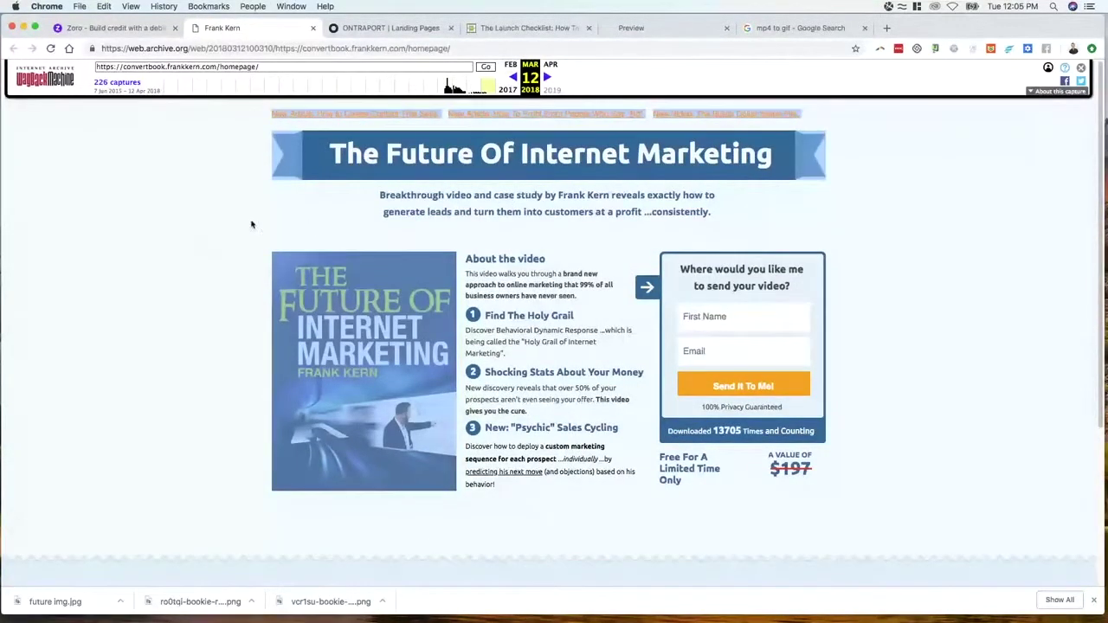
pyautogui.click(251, 225)
pyautogui.scroll(-3, 426, 487)
pyautogui.scroll(3, 307, 228)
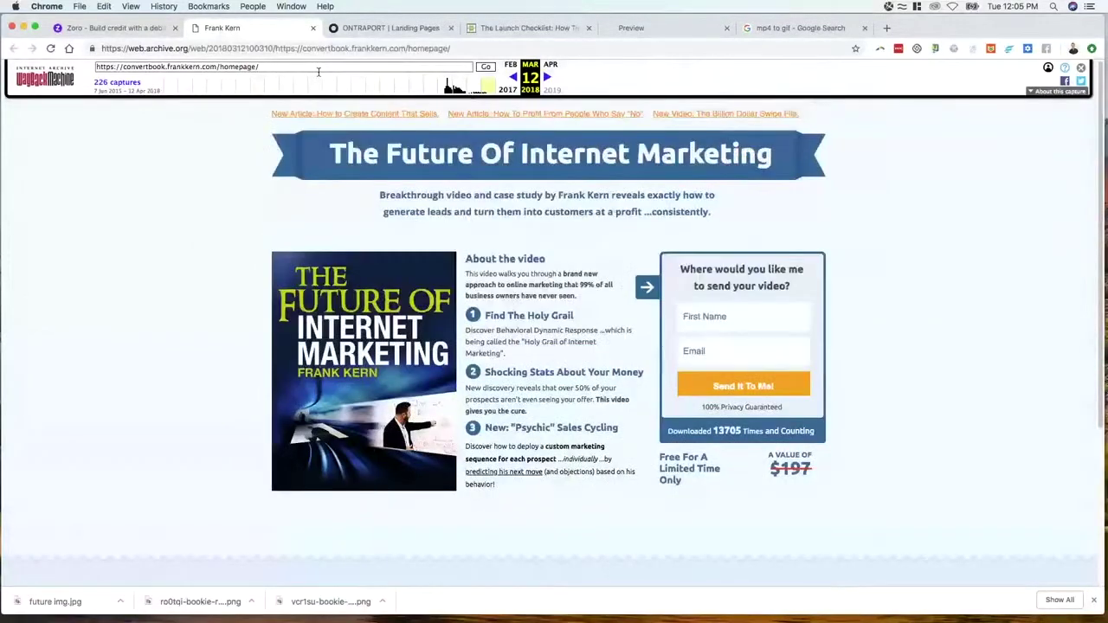
pyautogui.click(373, 28)
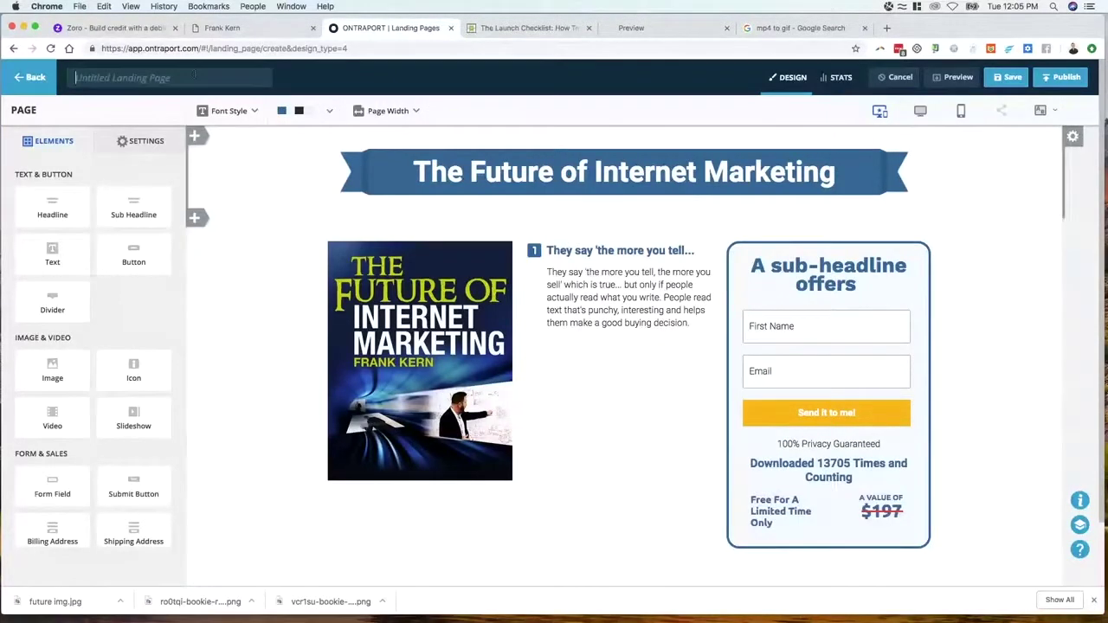
# Title the landing page 'Frank's Old Page' and save it
pyautogui.write("Frank's O")
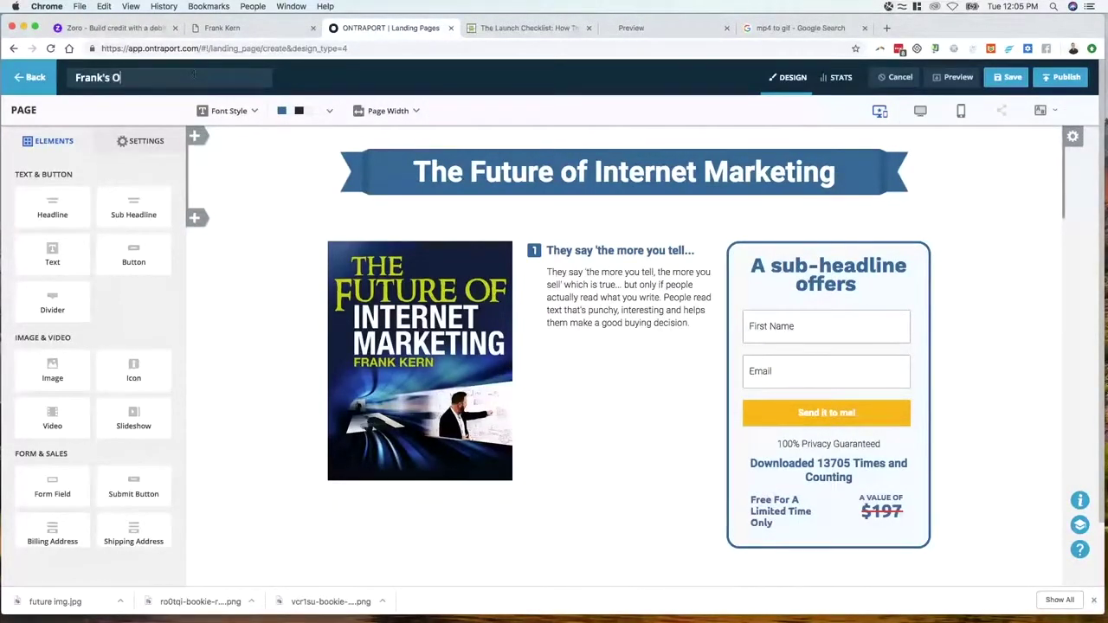
pyautogui.write('ld Page')
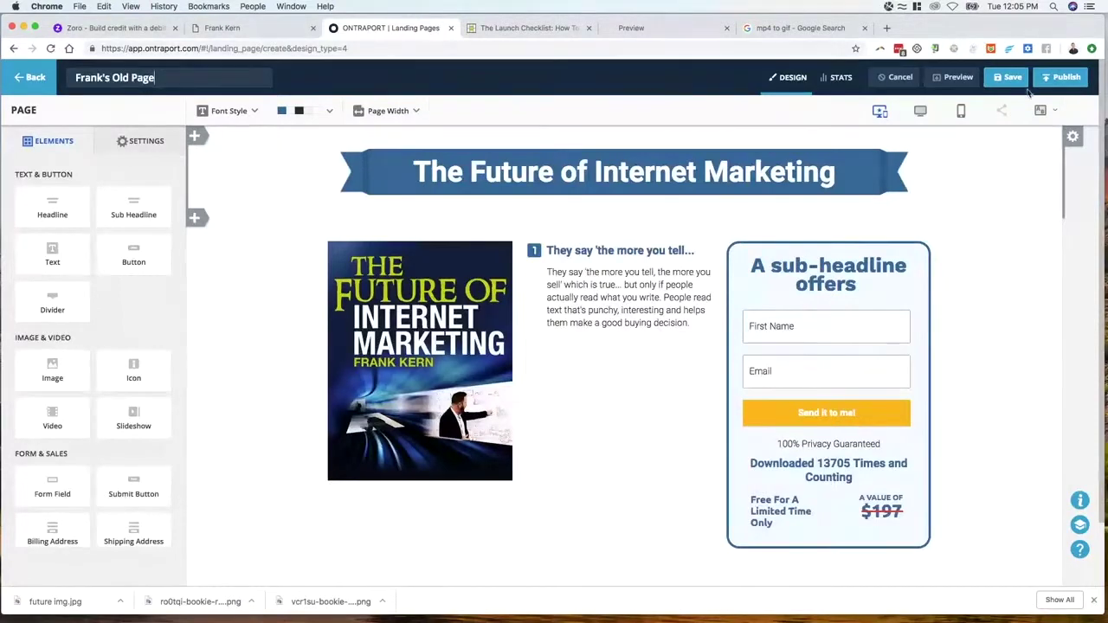
pyautogui.click(1010, 77)
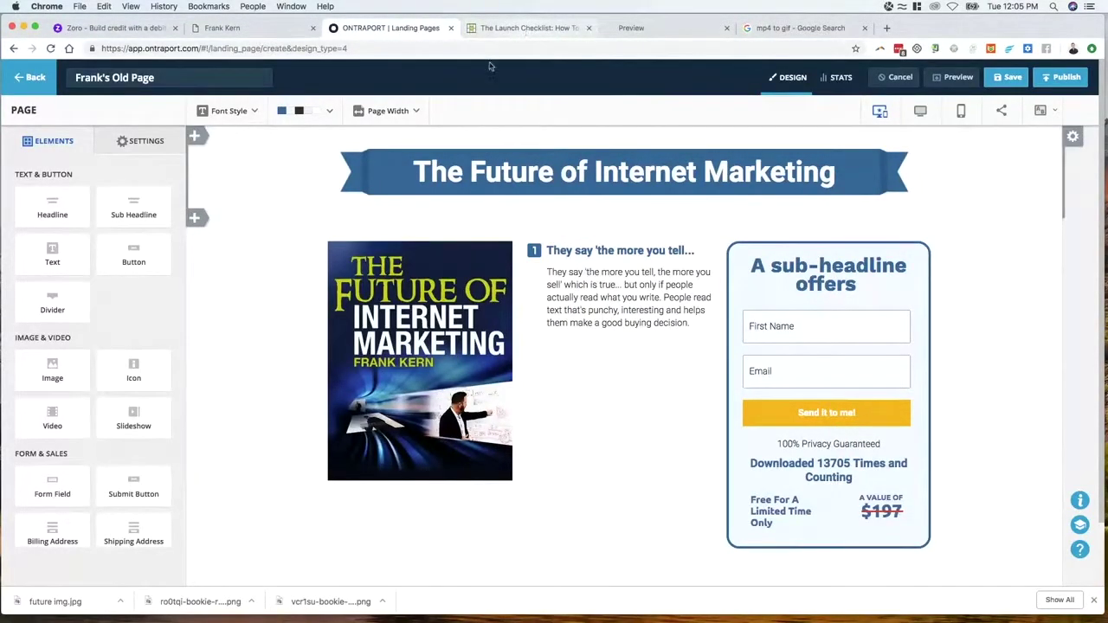
pyautogui.click(531, 28)
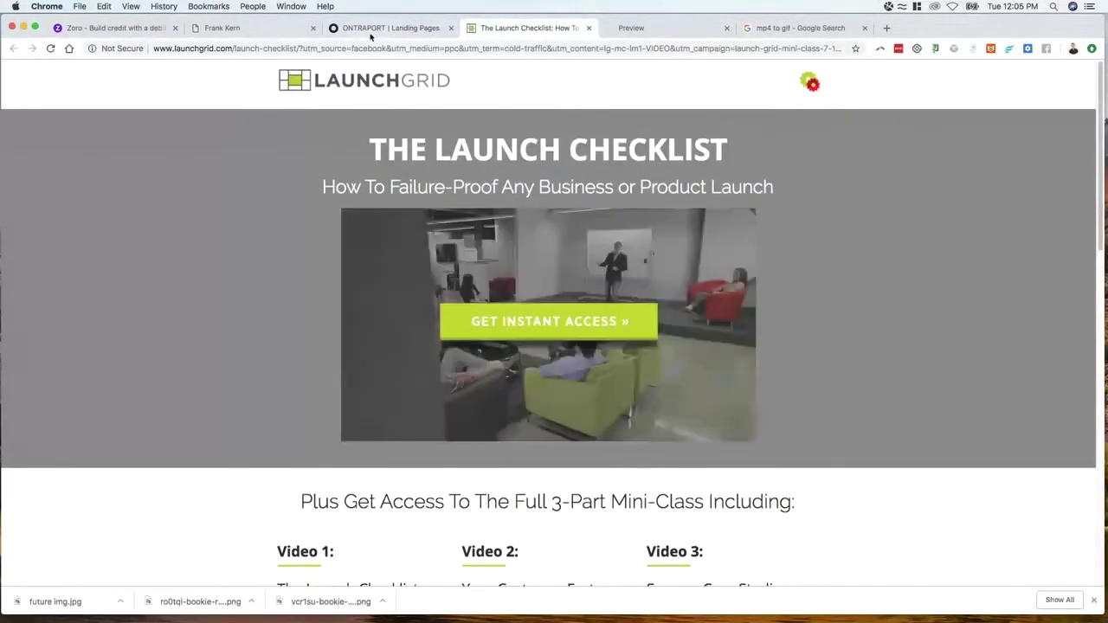
# From the landing pages list, create a new landing page using Start From Scratch
pyautogui.click(374, 30)
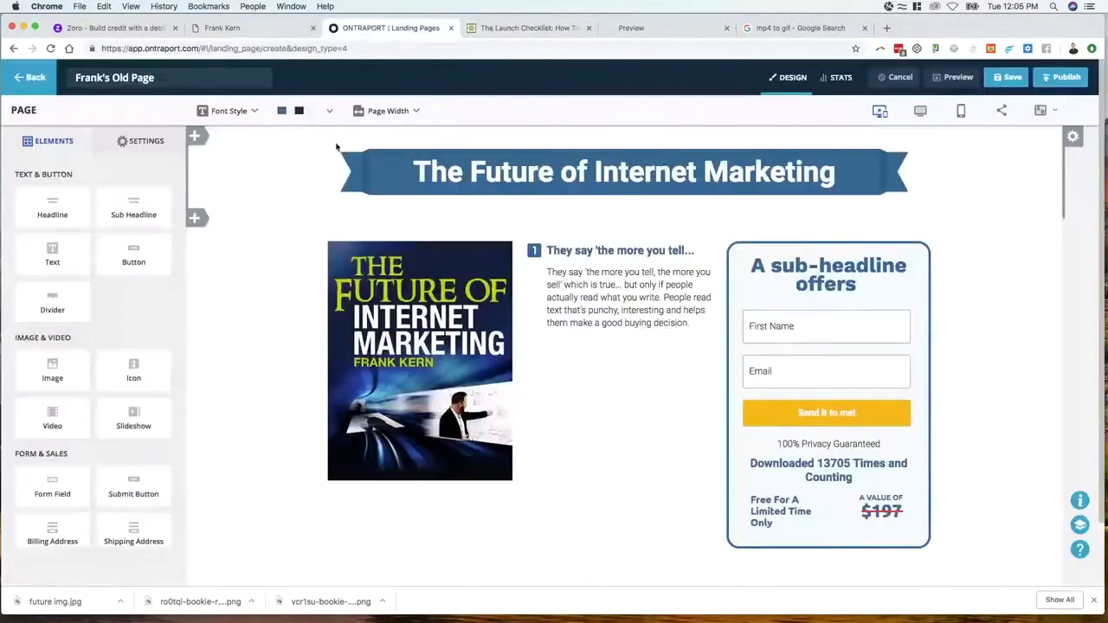
pyautogui.click(35, 78)
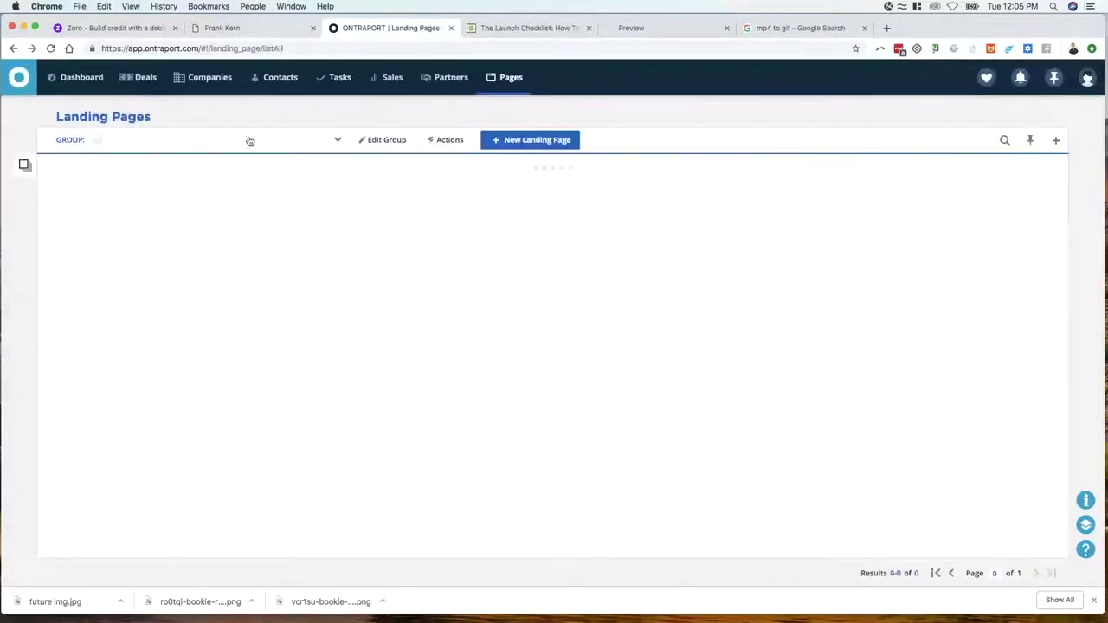
pyautogui.click(530, 146)
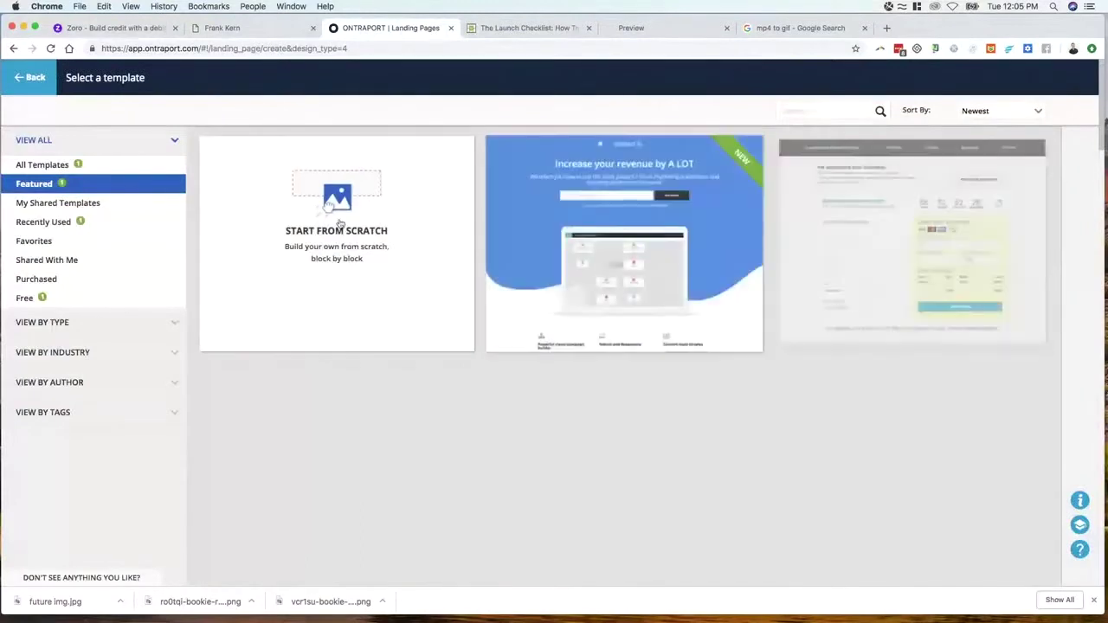
pyautogui.click(329, 204)
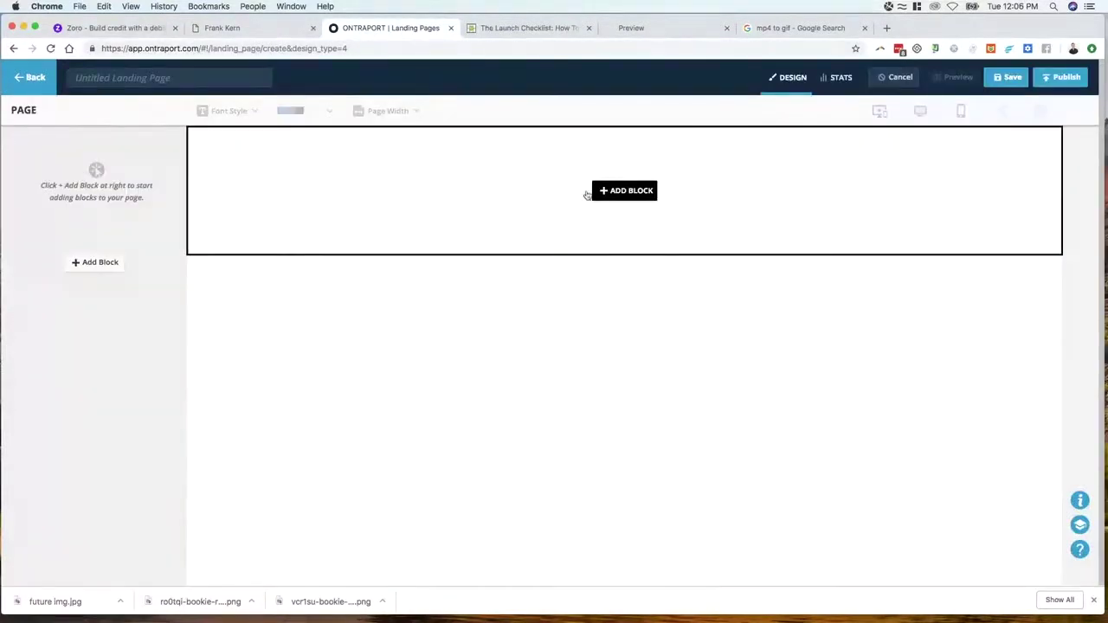
# Review the Launch Checklist page, then drag its tab out into its own window
pyautogui.click(530, 29)
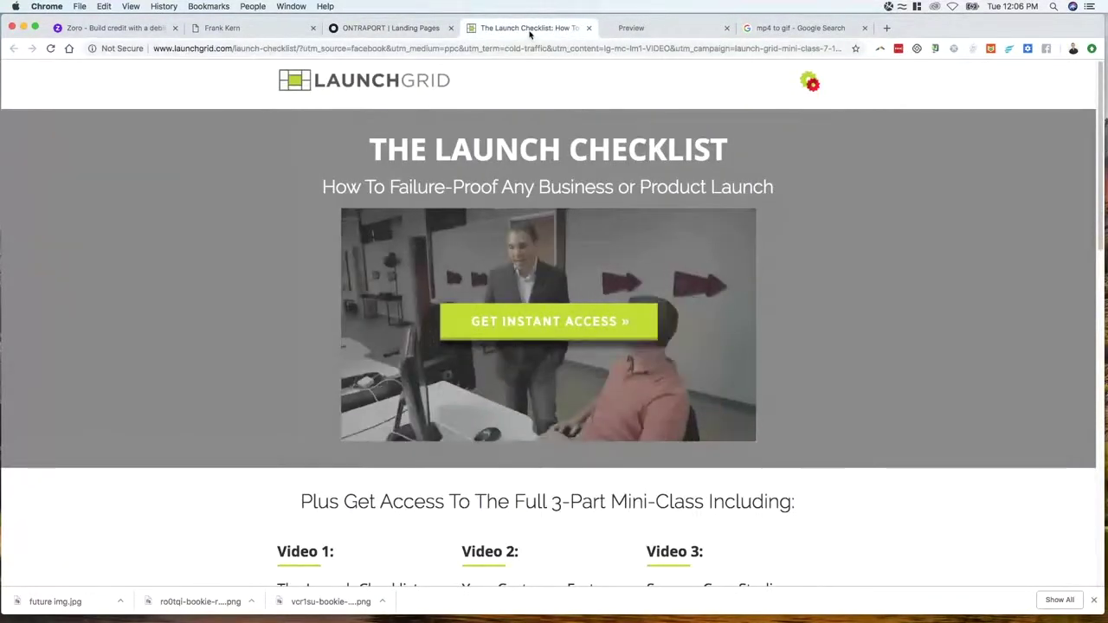
pyautogui.scroll(-5, 591, 252)
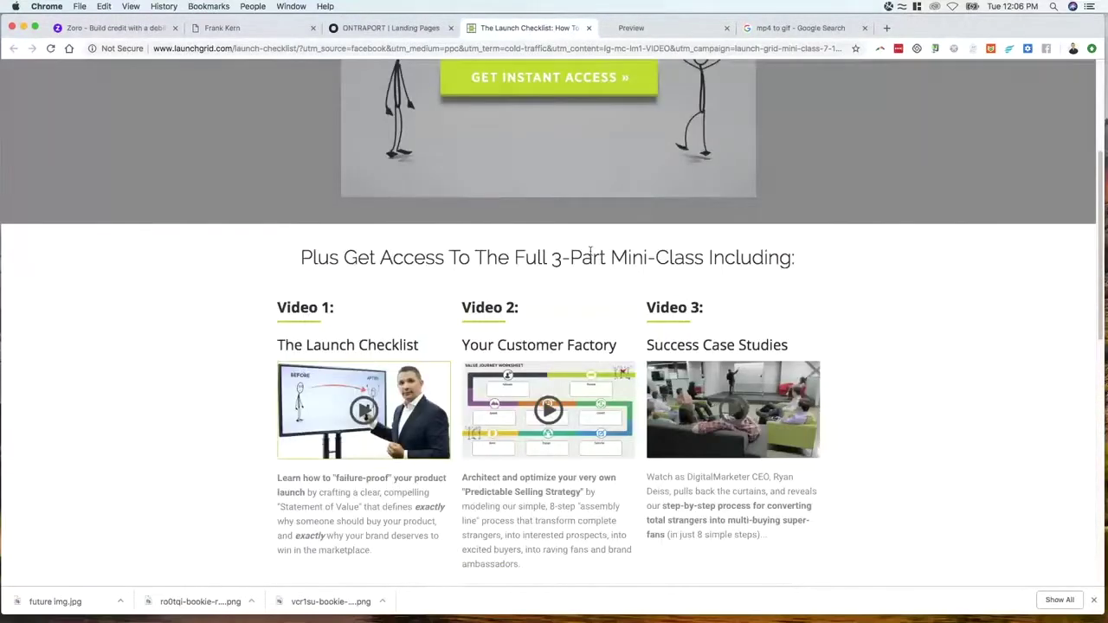
pyautogui.scroll(2, 591, 253)
pyautogui.scroll(-5, 591, 257)
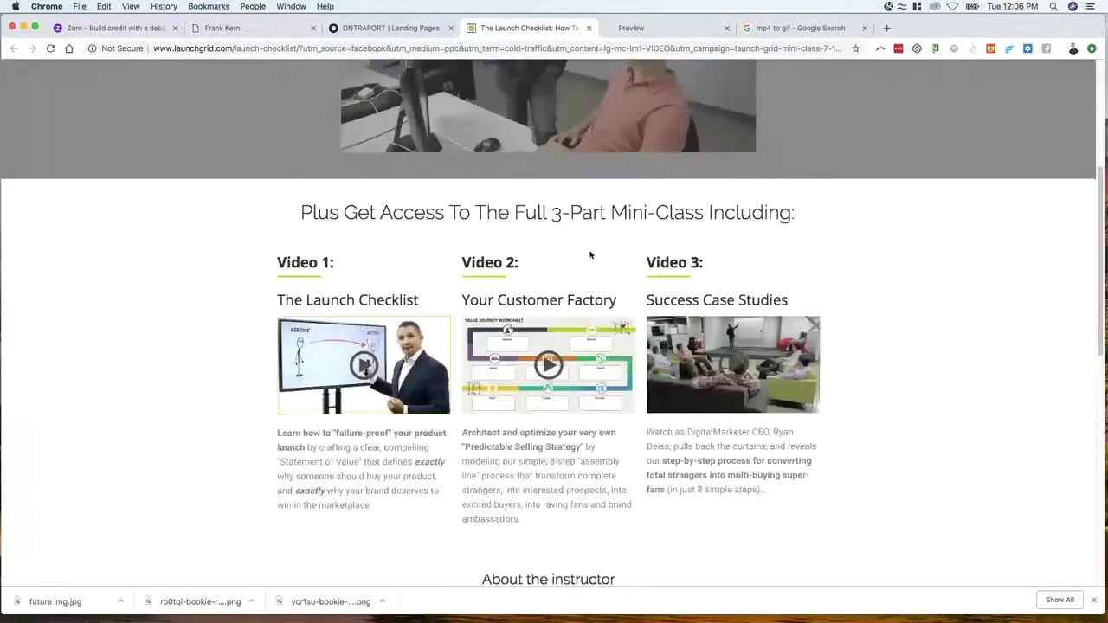
pyautogui.scroll(6, 590, 255)
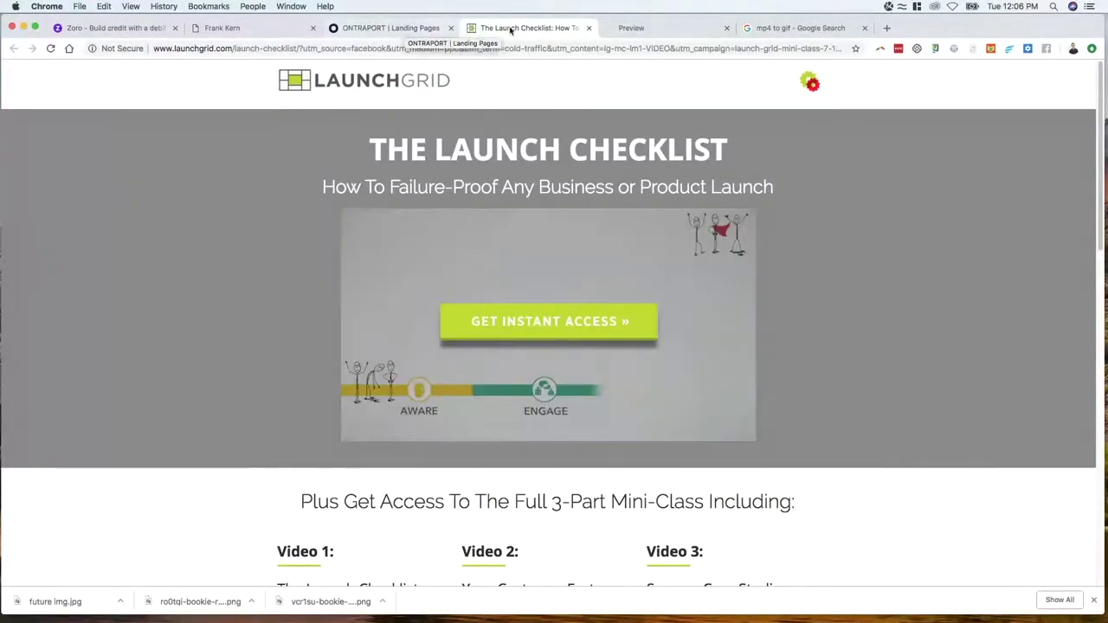
pyautogui.moveTo(509, 30); pyautogui.dragTo(1107, 103)
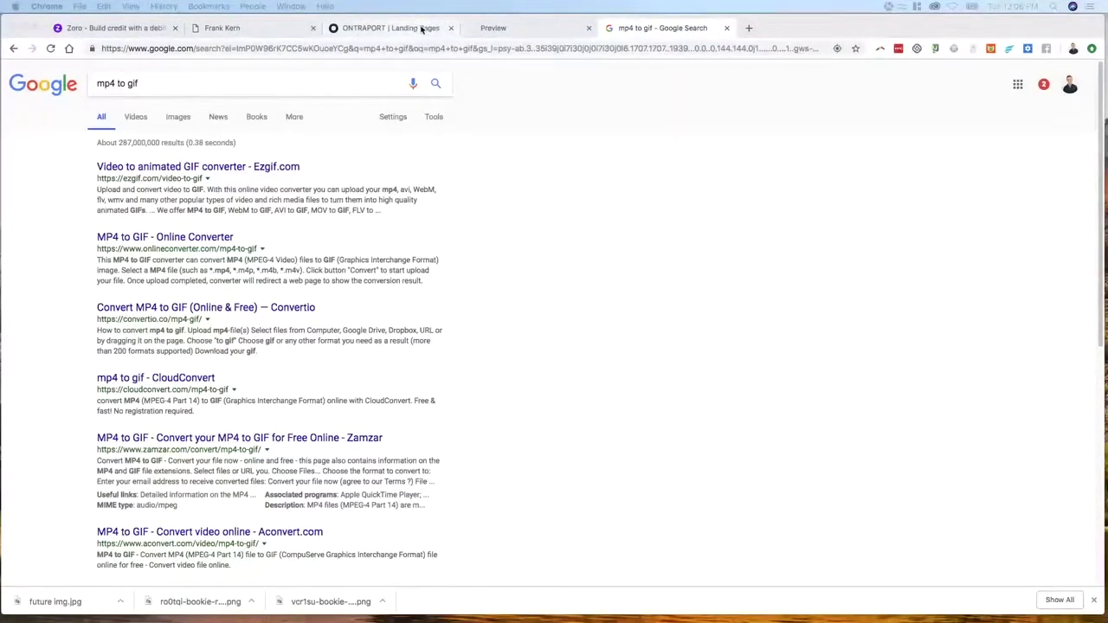
pyautogui.click(385, 28)
# Insert the Full width header block into the blank page
pyautogui.click(625, 190)
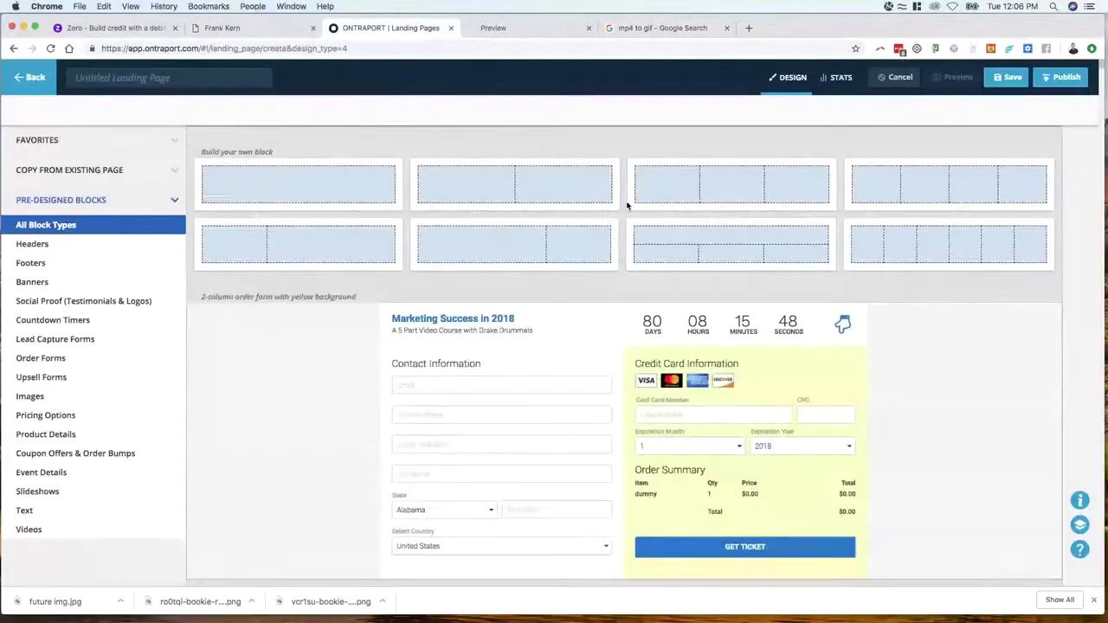
pyautogui.click(35, 248)
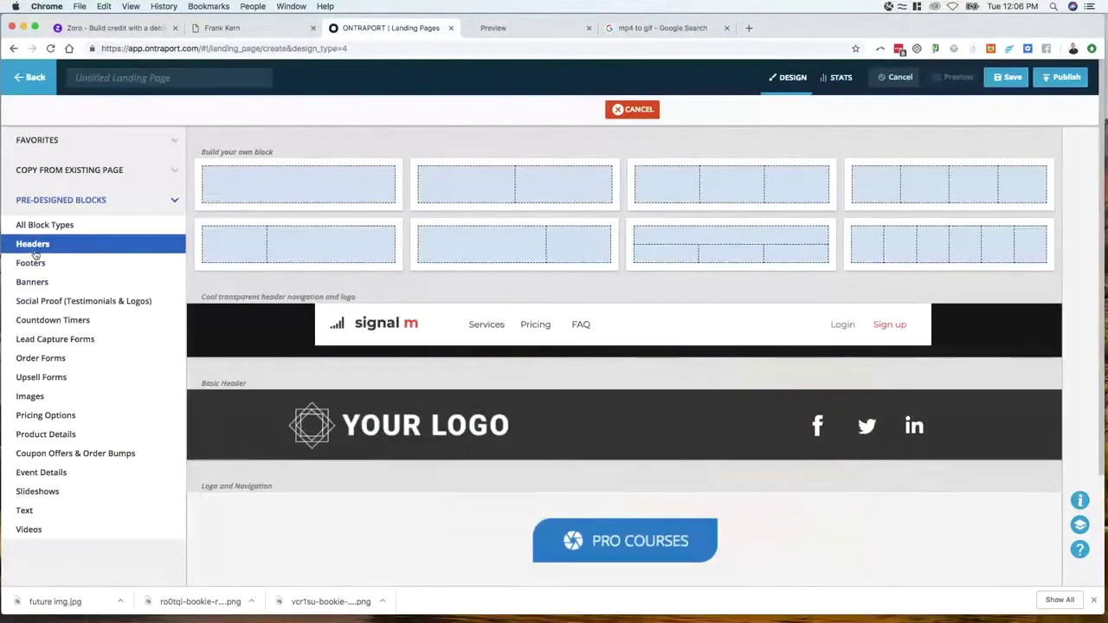
pyautogui.scroll(-3, 408, 329)
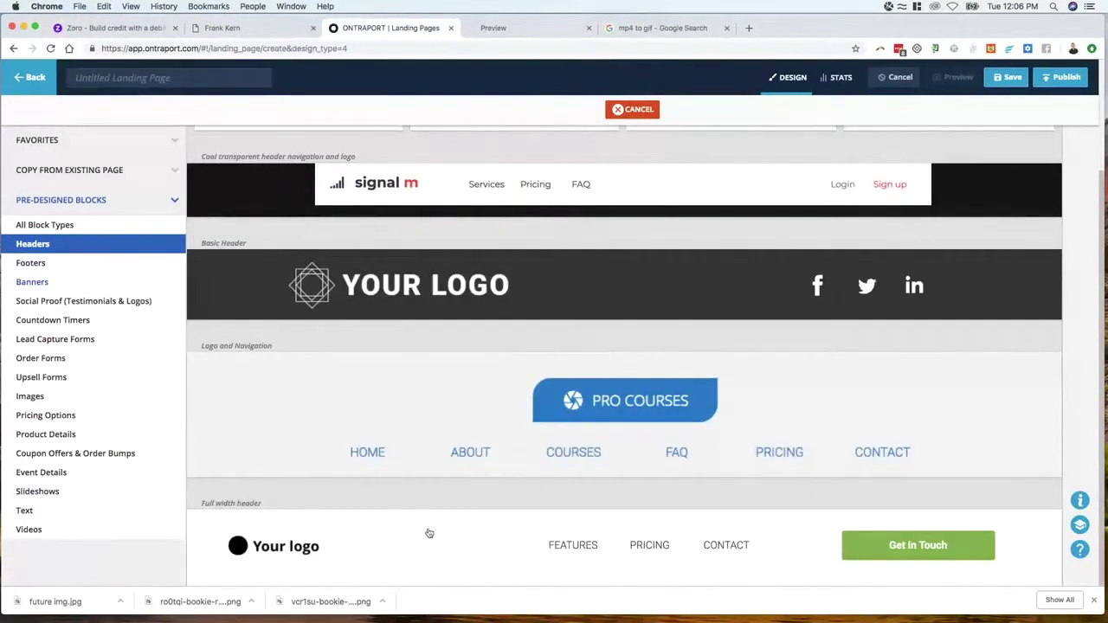
pyautogui.click(378, 545)
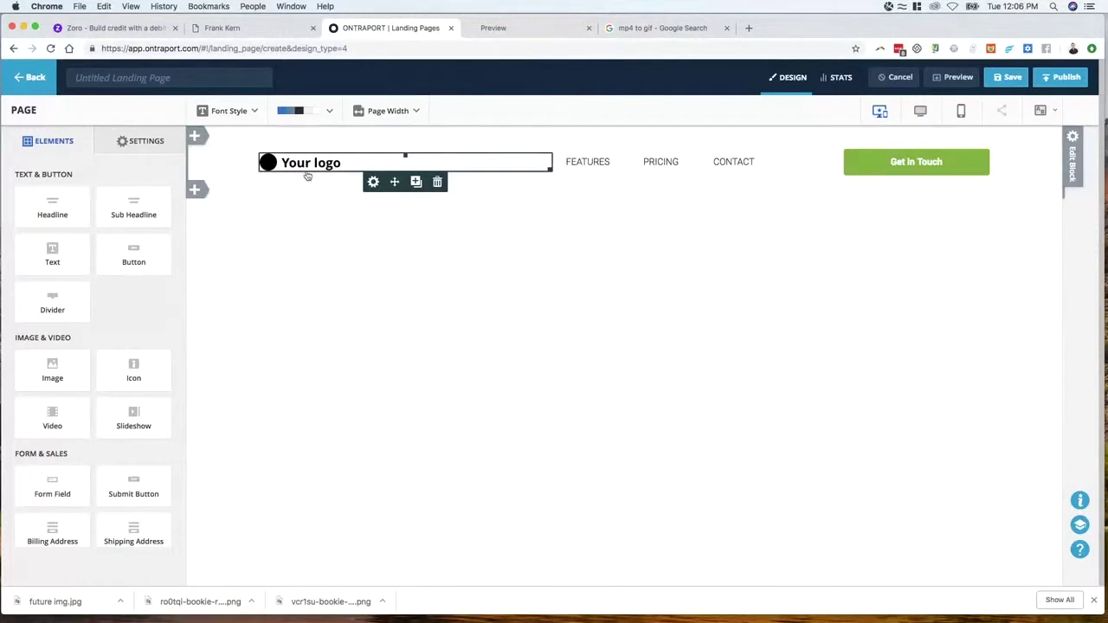
# Delete the FEATURES, PRICING and CONTACT links and the Get In Touch button from the header
pyautogui.click(618, 181)
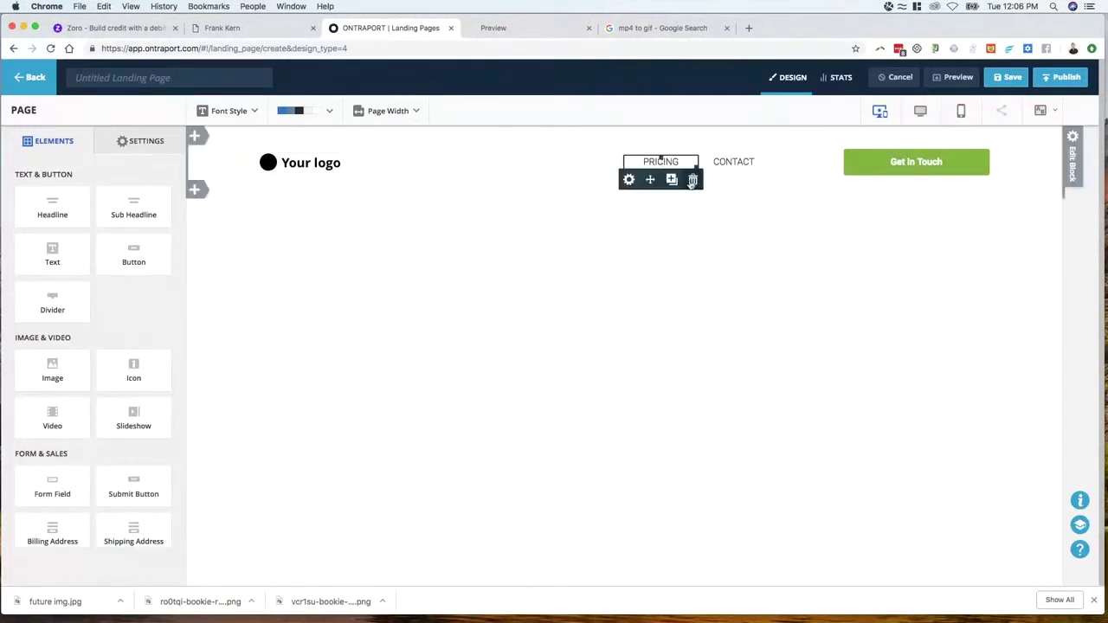
pyautogui.click(693, 180)
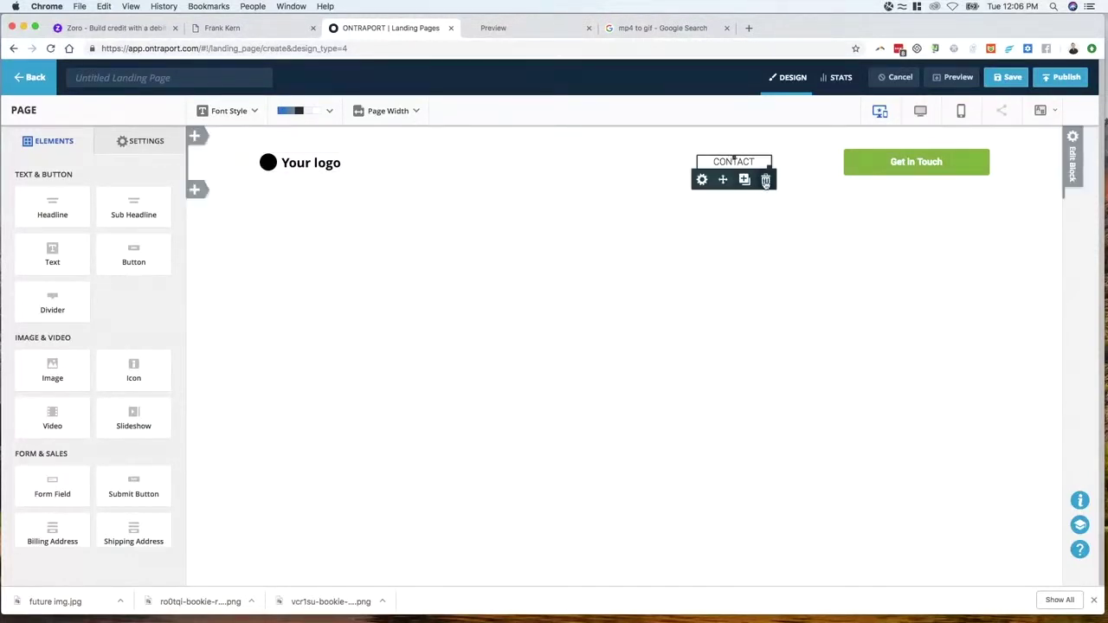
pyautogui.click(765, 180)
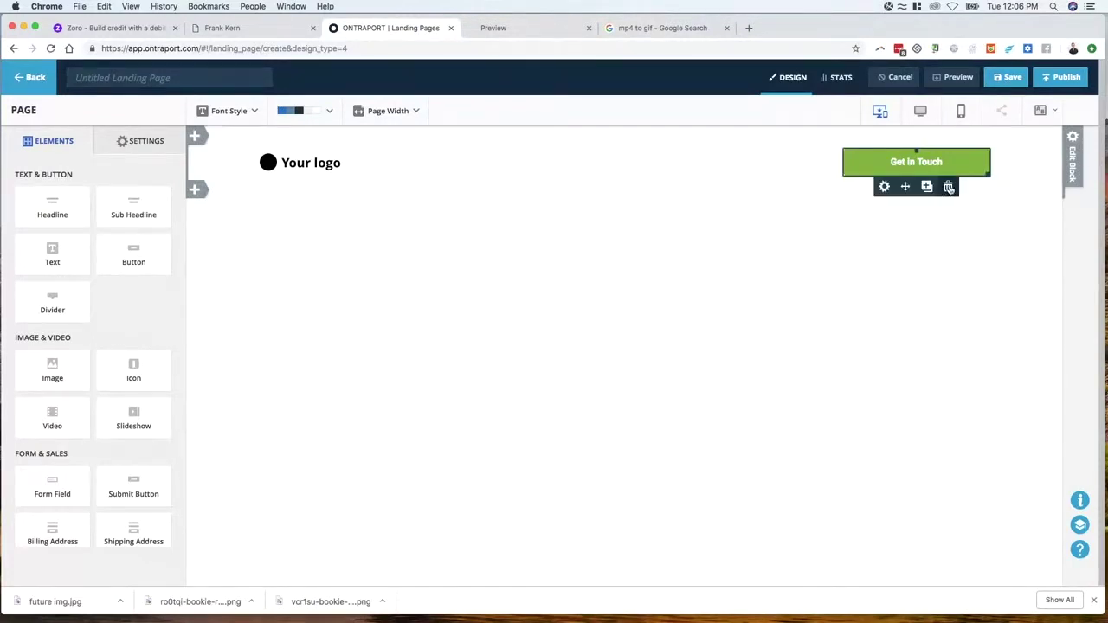
pyautogui.click(948, 188)
# Place an image element on the header's right side showing the cardboard box picture
pyautogui.moveTo(52, 368); pyautogui.dragTo(916, 166)
pyautogui.click(923, 190)
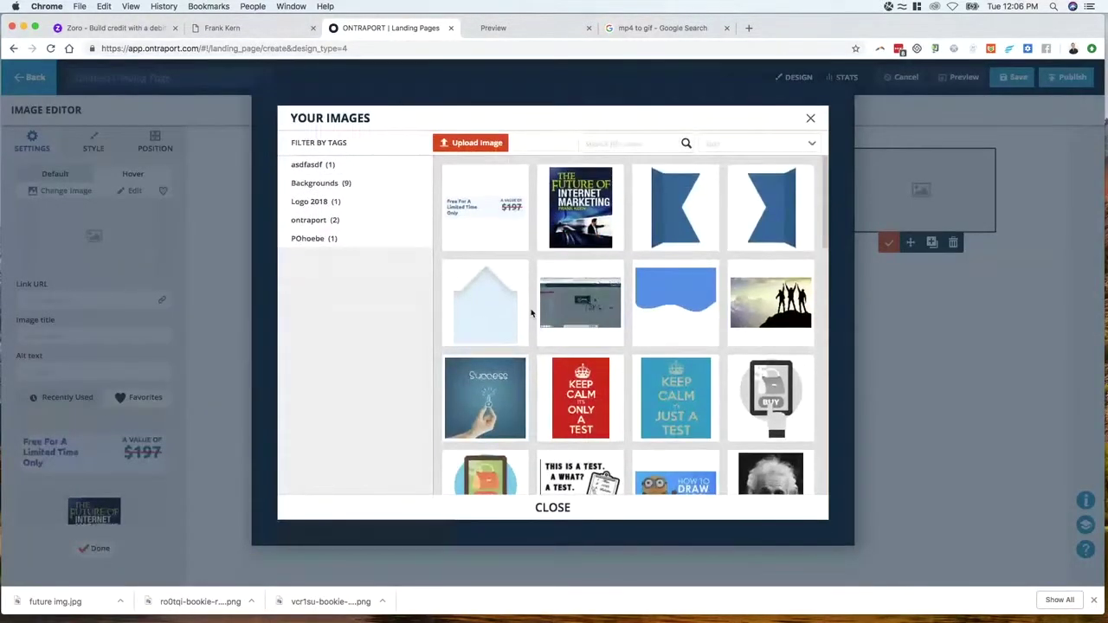
pyautogui.scroll(-5, 546, 312)
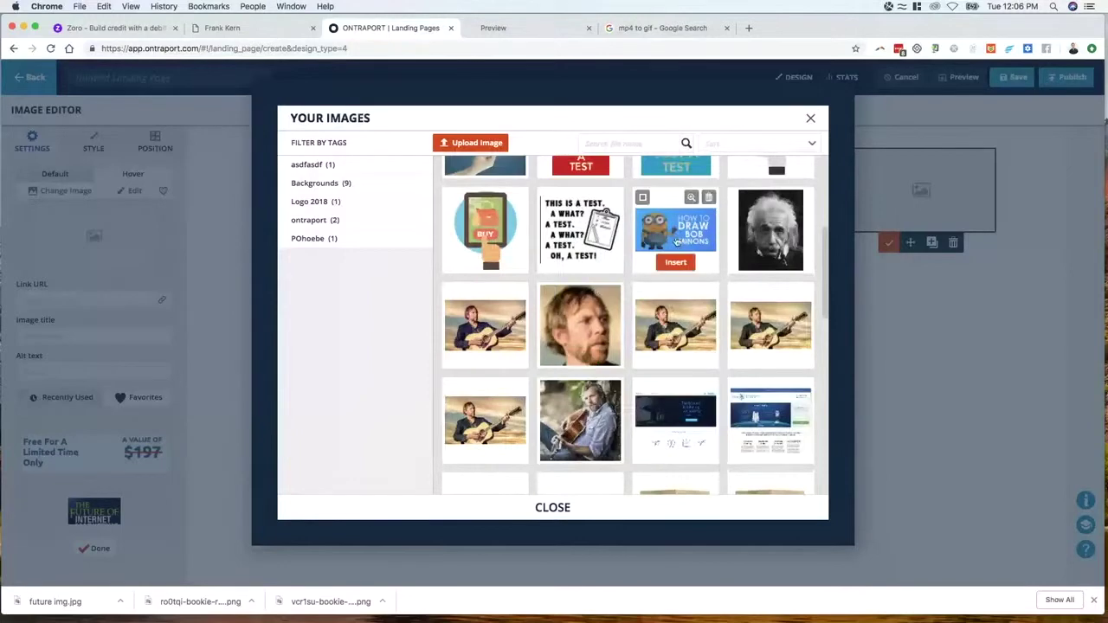
pyautogui.scroll(-10, 610, 258)
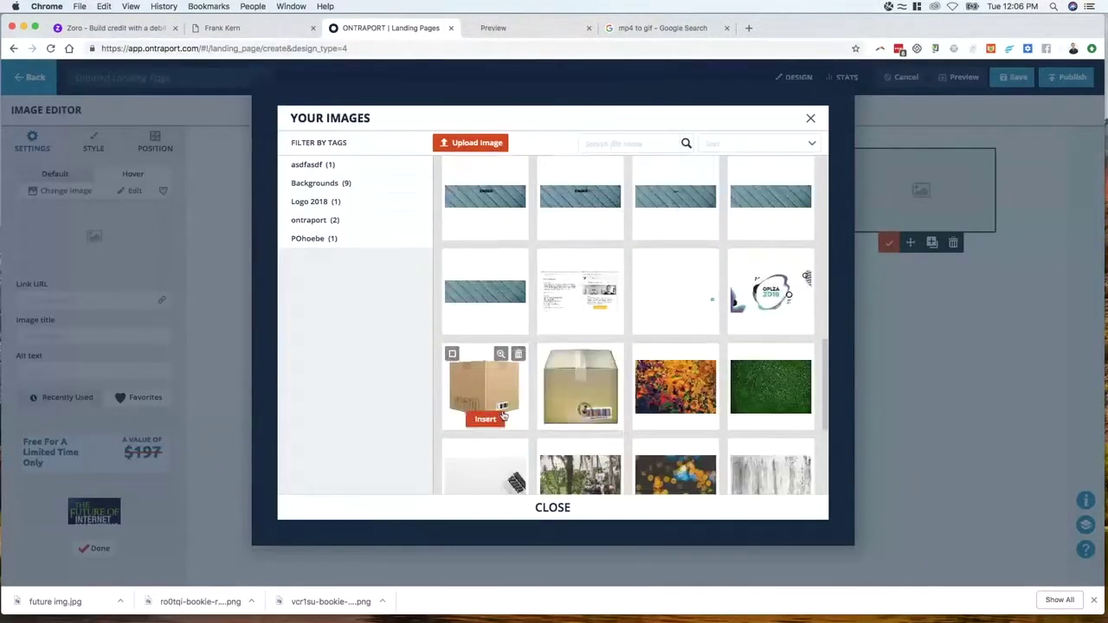
pyautogui.click(486, 419)
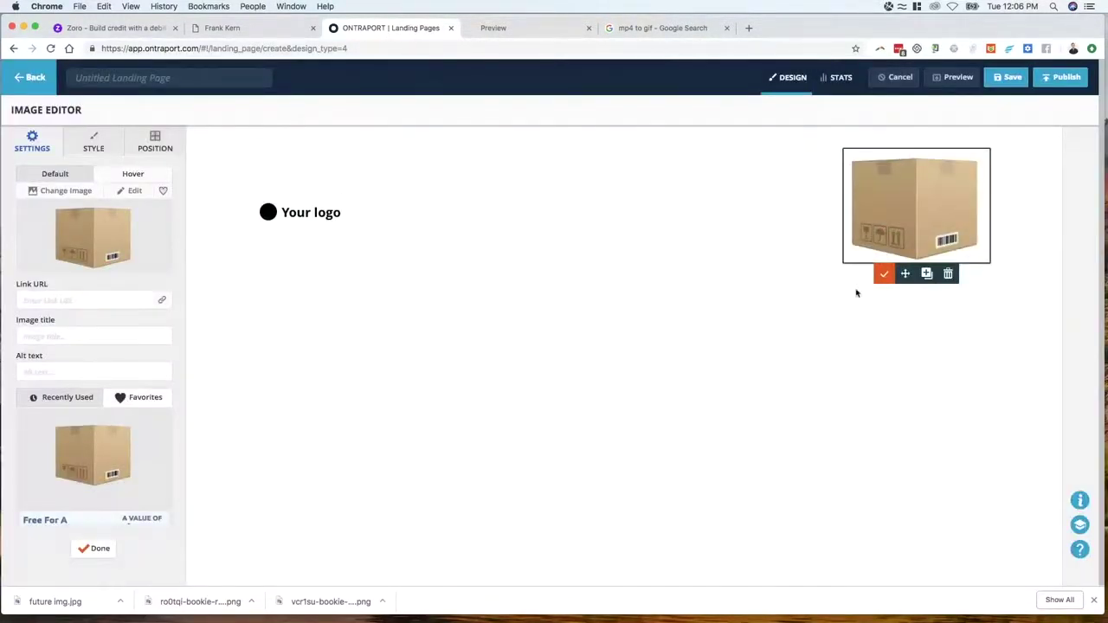
pyautogui.click(885, 276)
pyautogui.moveTo(989, 261); pyautogui.dragTo(884, 235)
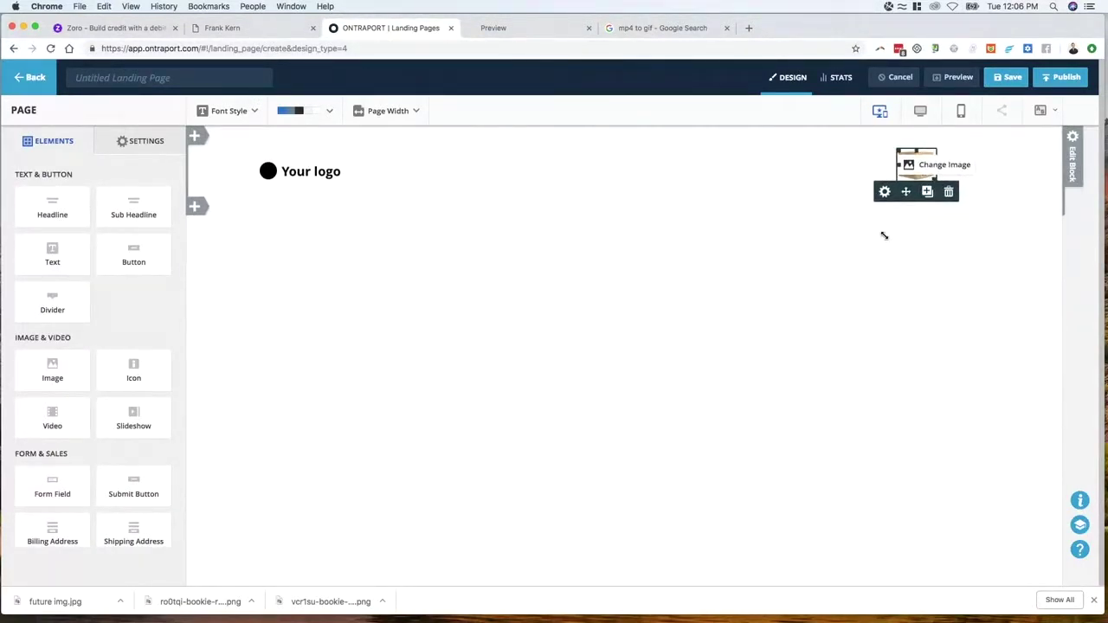
# Set the box image's bottom margin to 0px
pyautogui.click(914, 164)
pyautogui.click(155, 141)
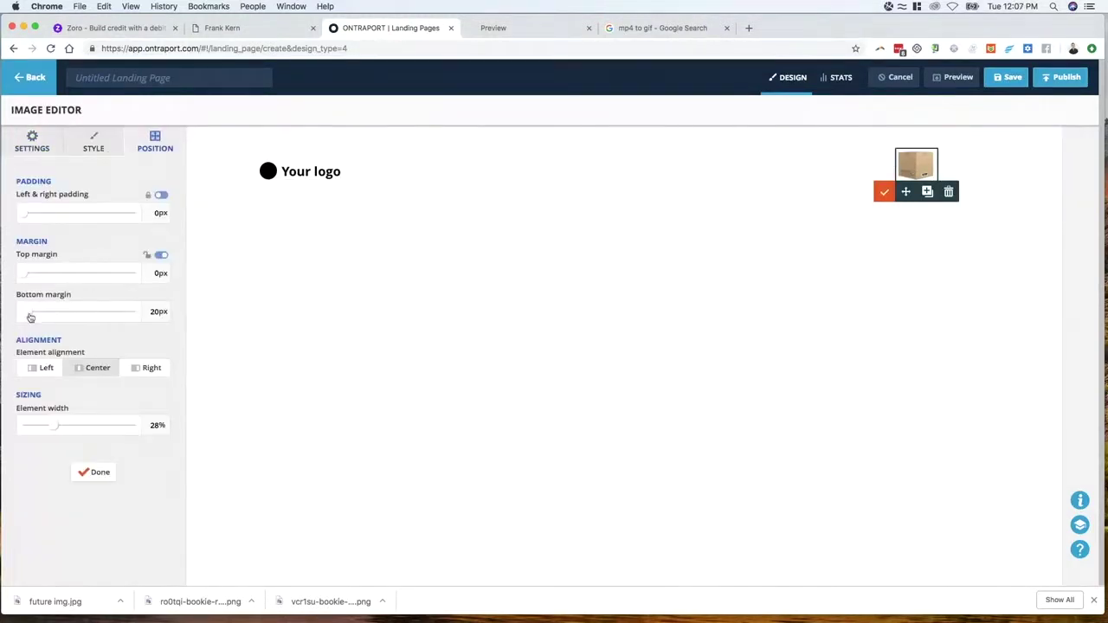
pyautogui.moveTo(30, 318); pyautogui.dragTo(15, 312)
pyautogui.click(306, 169)
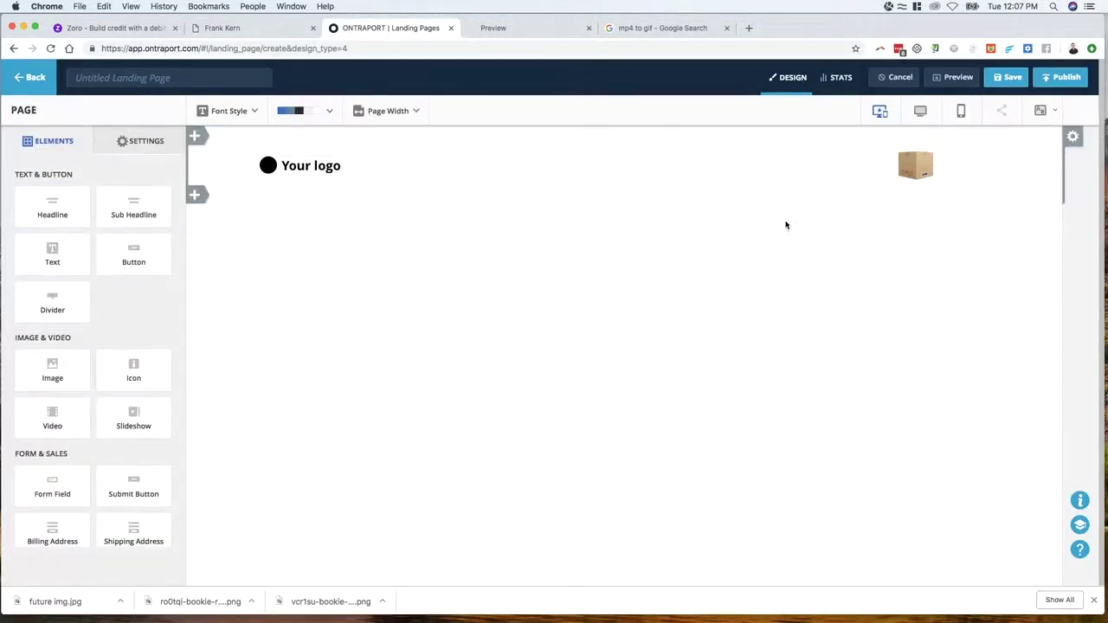
pyautogui.click(195, 194)
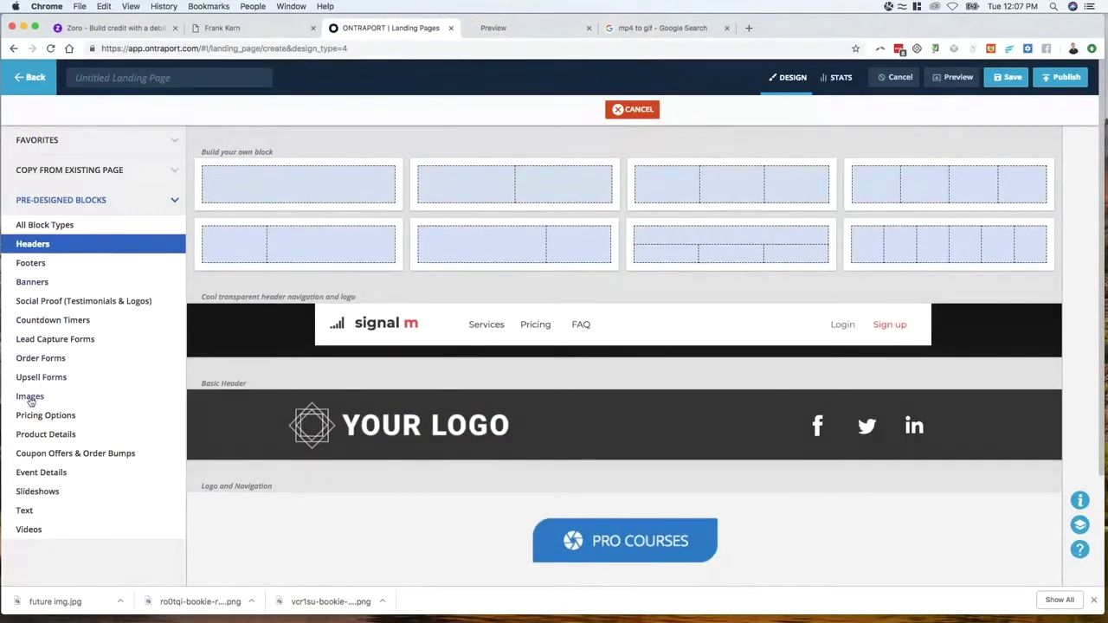
# Add an empty single-column Build your own block below the header
pyautogui.click(31, 397)
pyautogui.scroll(-10, 568, 400)
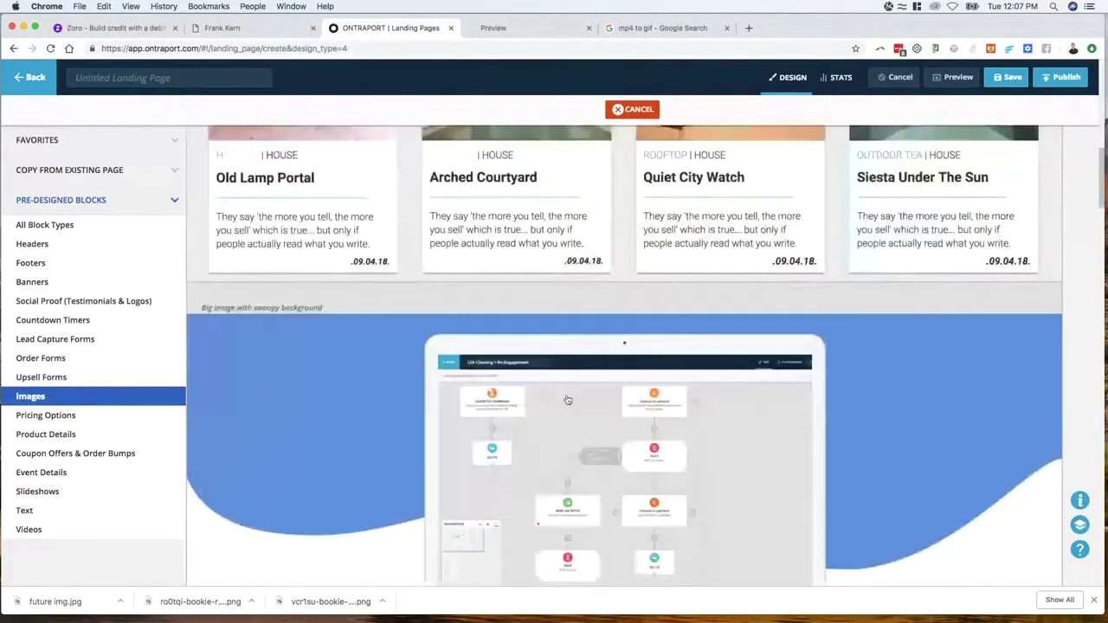
pyautogui.scroll(-3, 568, 400)
pyautogui.scroll(1, 568, 400)
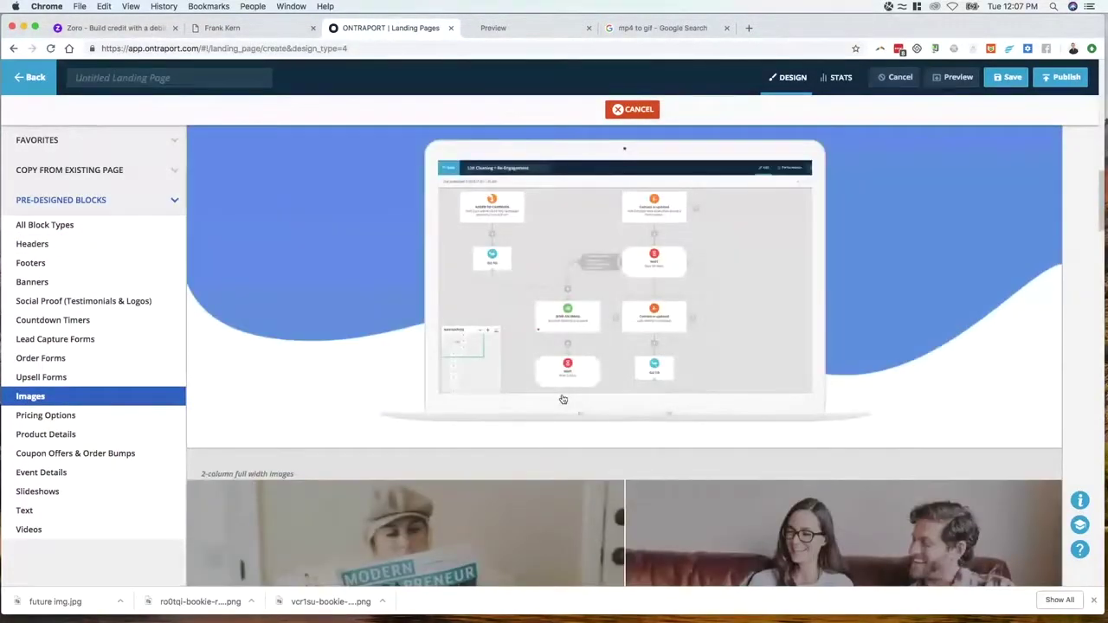
pyautogui.scroll(-15, 563, 399)
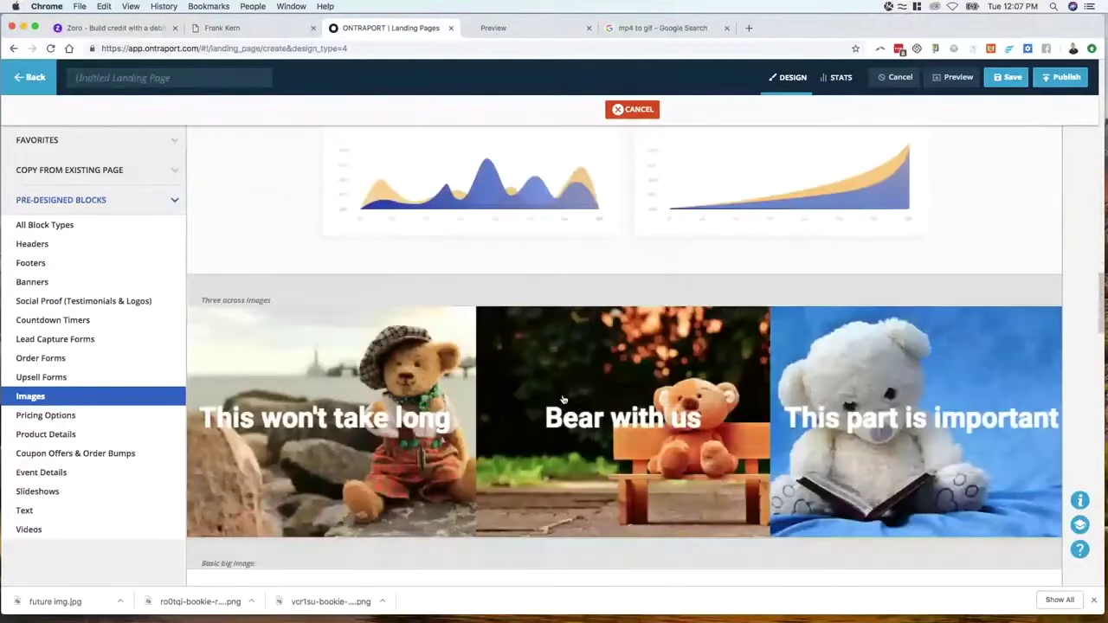
pyautogui.scroll(-15, 563, 400)
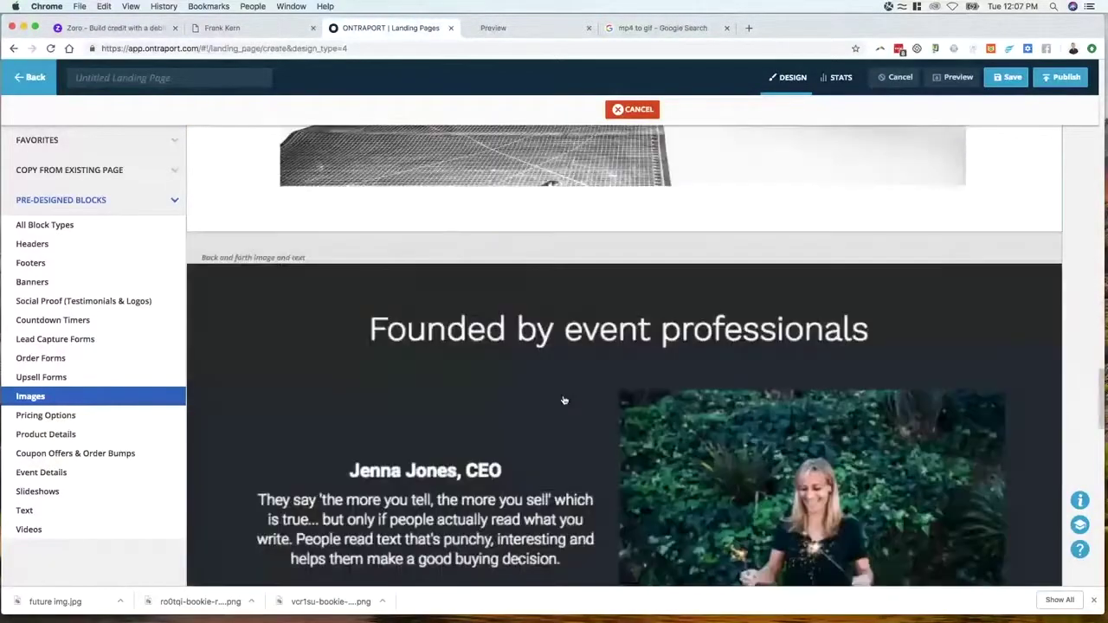
pyautogui.scroll(-4, 564, 400)
pyautogui.scroll(-15, 564, 400)
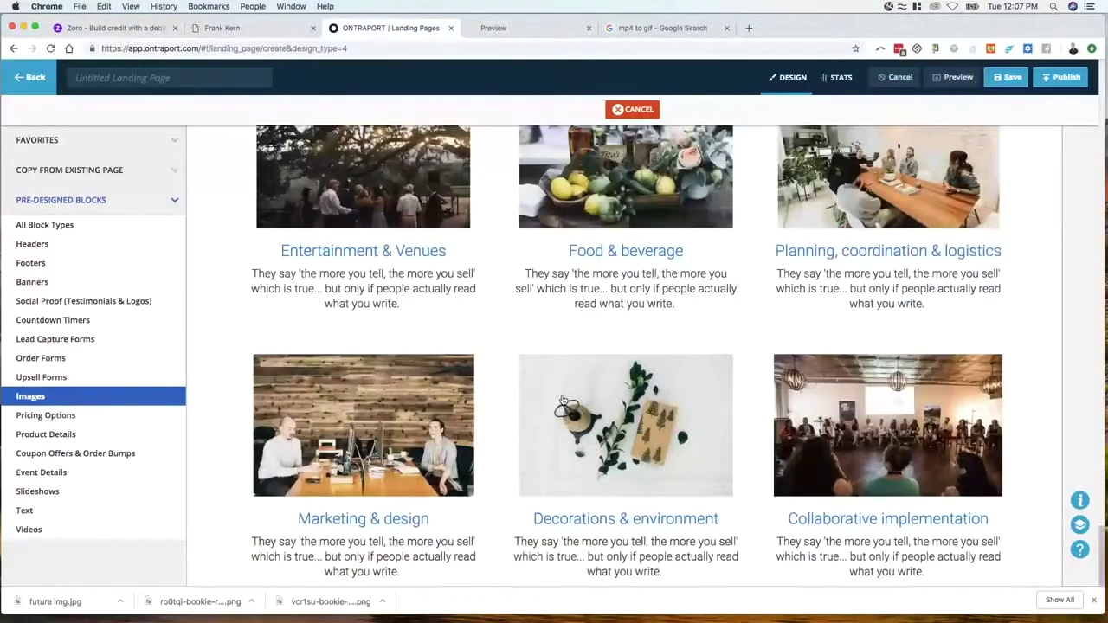
pyautogui.scroll(20, 563, 400)
pyautogui.click(52, 225)
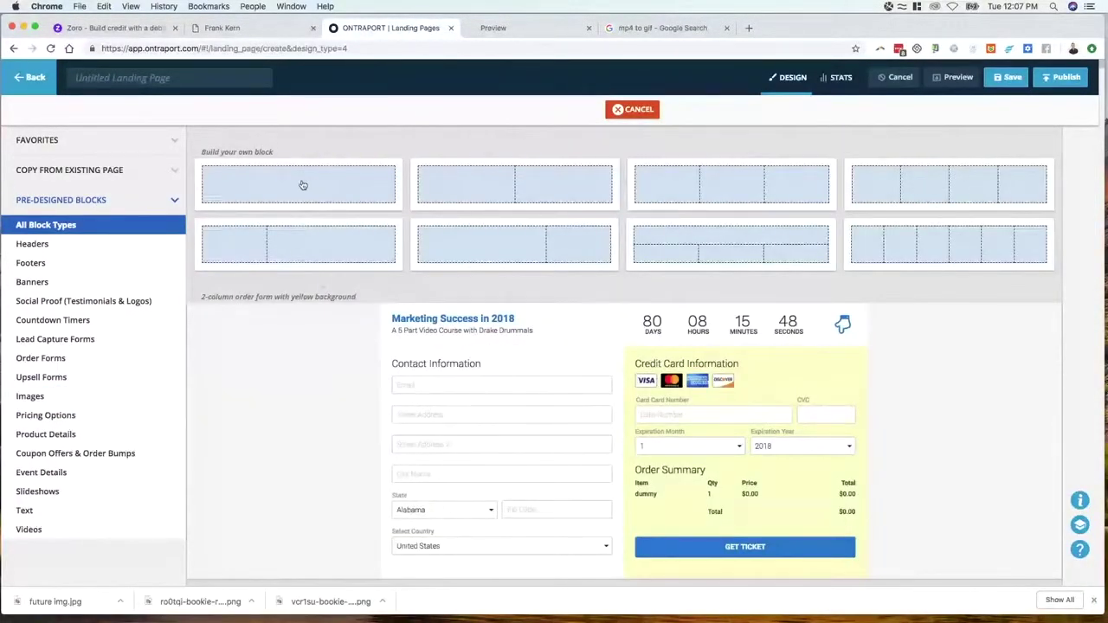
pyautogui.click(303, 184)
# Fill the new block with the 'Big headlines capture attention' headline and a sub-headline
pyautogui.moveTo(52, 207); pyautogui.dragTo(662, 256)
pyautogui.moveTo(133, 208); pyautogui.dragTo(642, 266)
pyautogui.moveTo(52, 368); pyautogui.dragTo(459, 338)
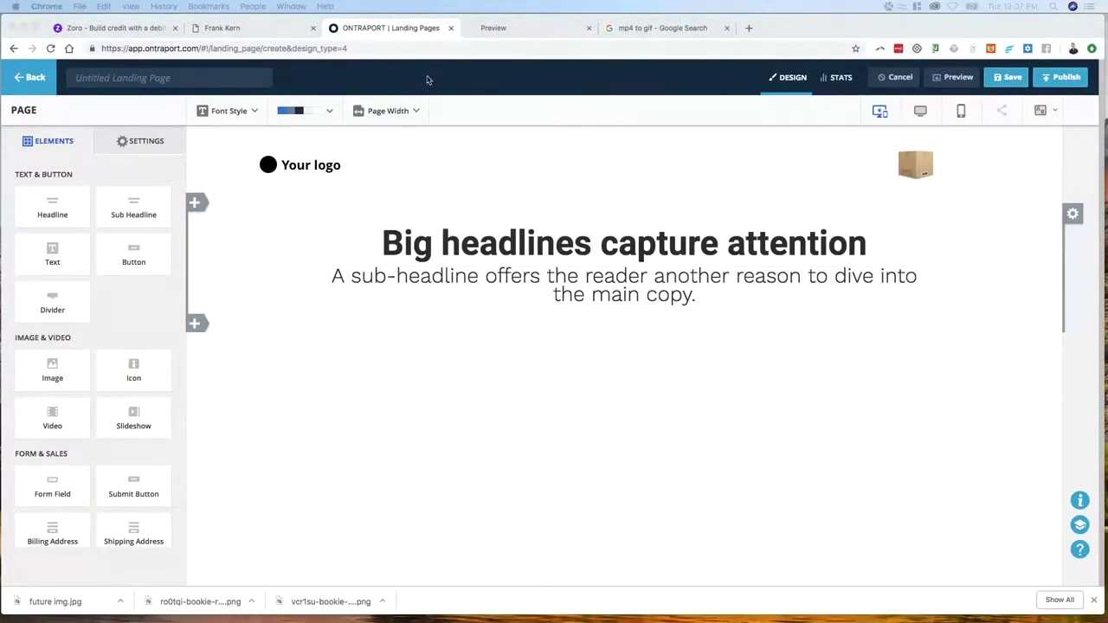
pyautogui.moveTo(631, 54); pyautogui.dragTo(529, 28)
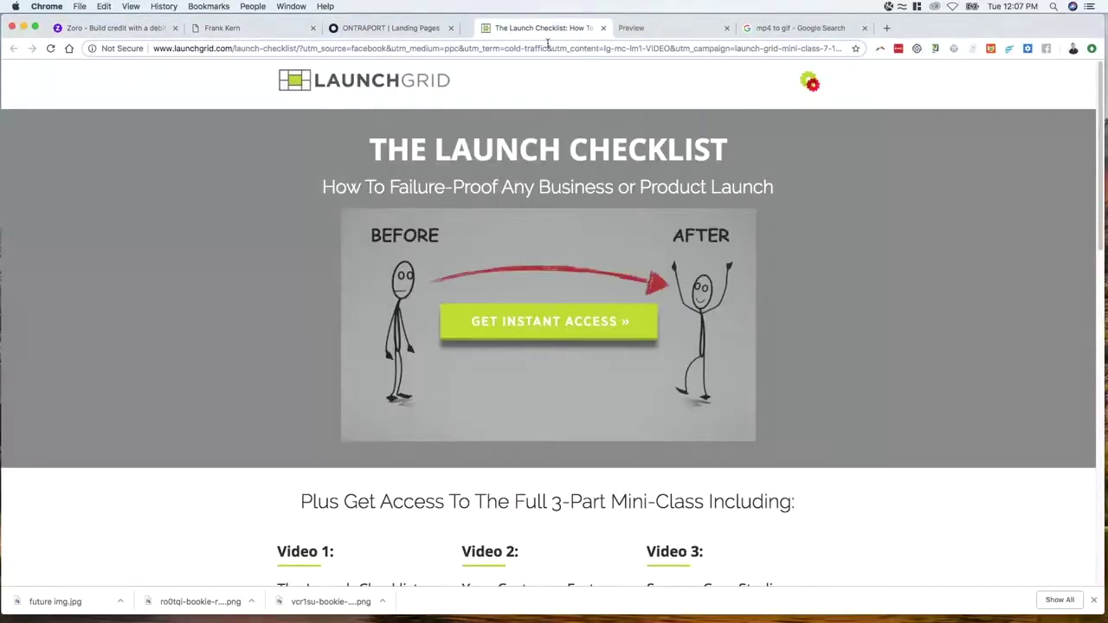
# Save LaunchGrid's animated GIF to Downloads as Launch-Grid-Checklist-Landing-Gif, then return to the editor
pyautogui.rightClick(450, 274)
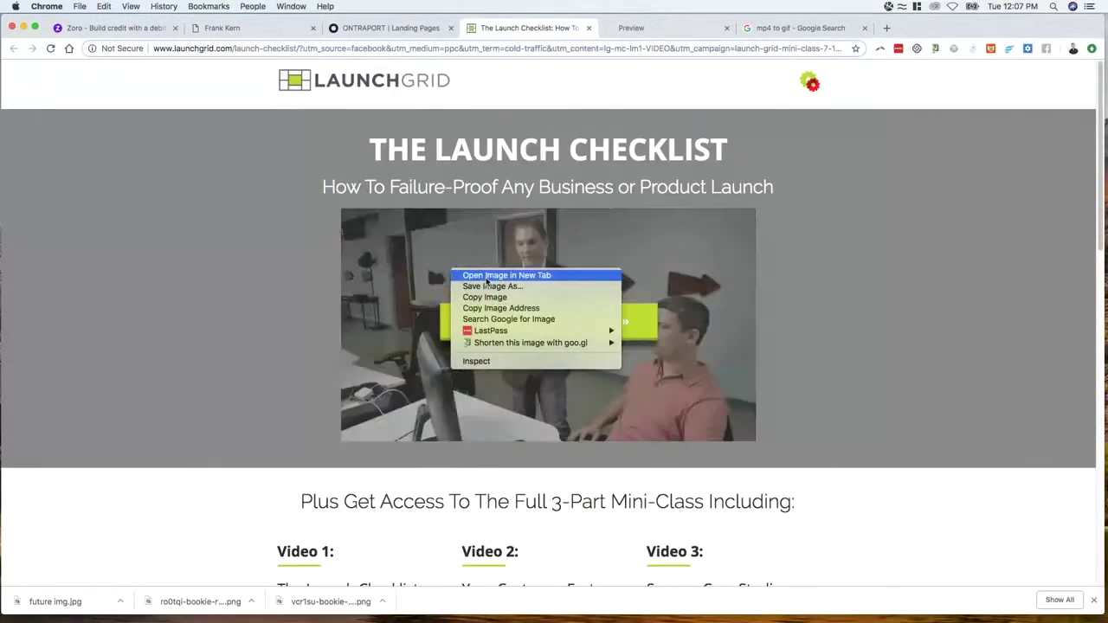
pyautogui.click(491, 289)
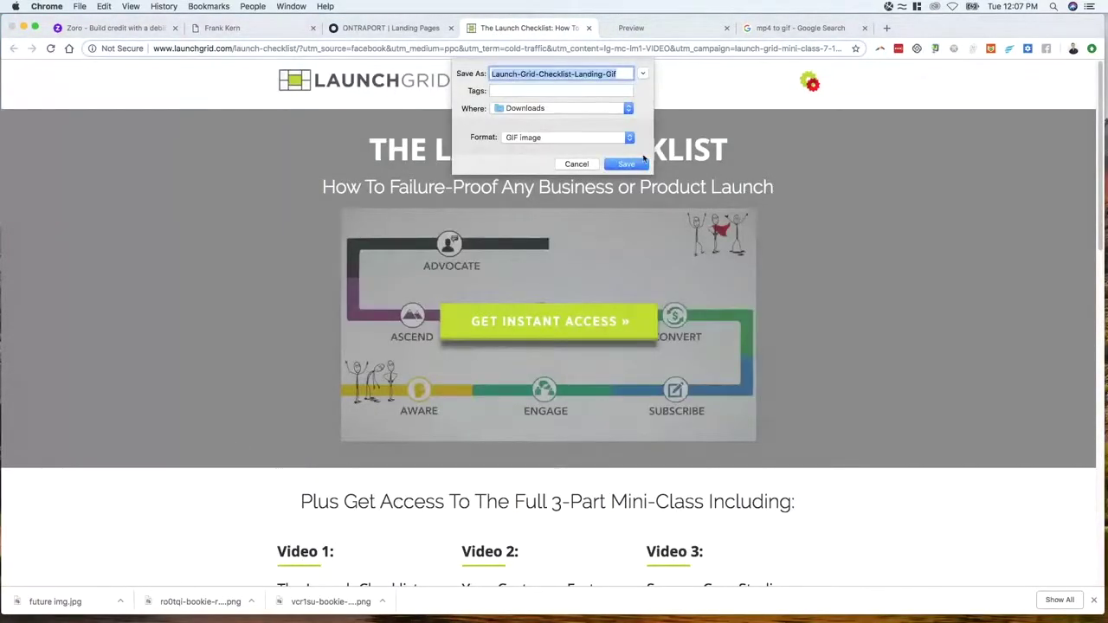
pyautogui.click(639, 164)
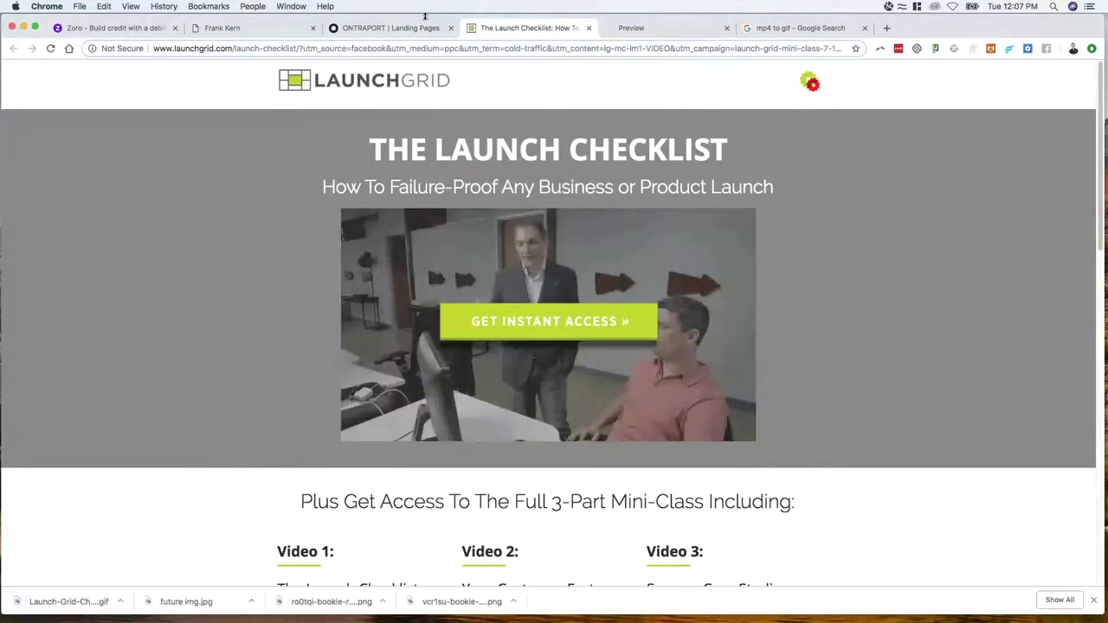
pyautogui.click(423, 28)
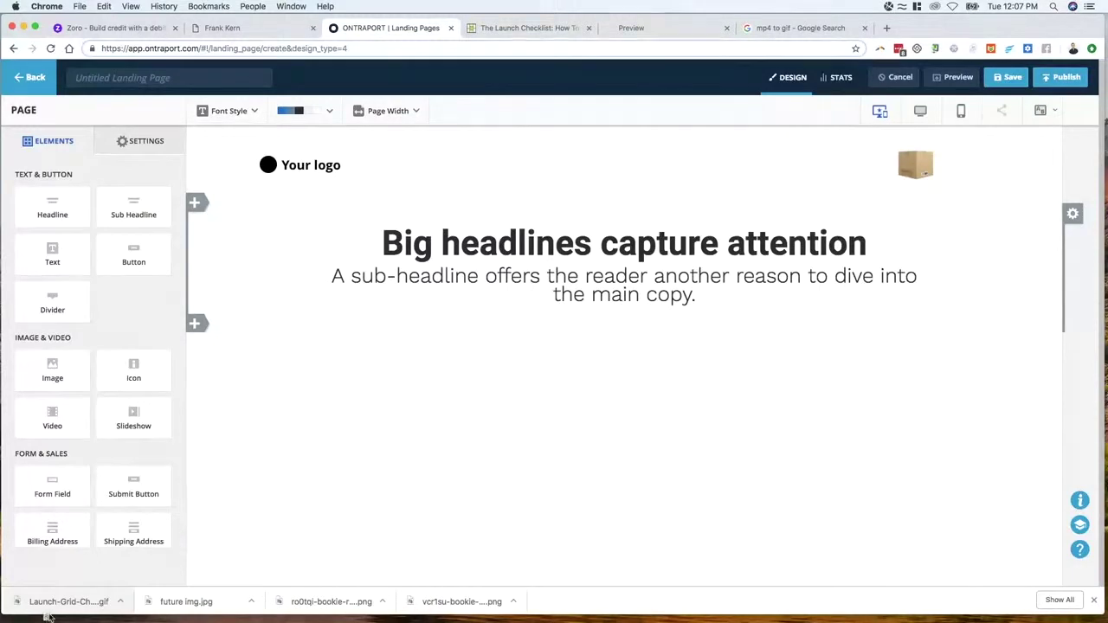
# Drop the downloaded Launch Checklist GIF onto the page below the sub-headline
pyautogui.moveTo(593, 339); pyautogui.dragTo(627, 307)
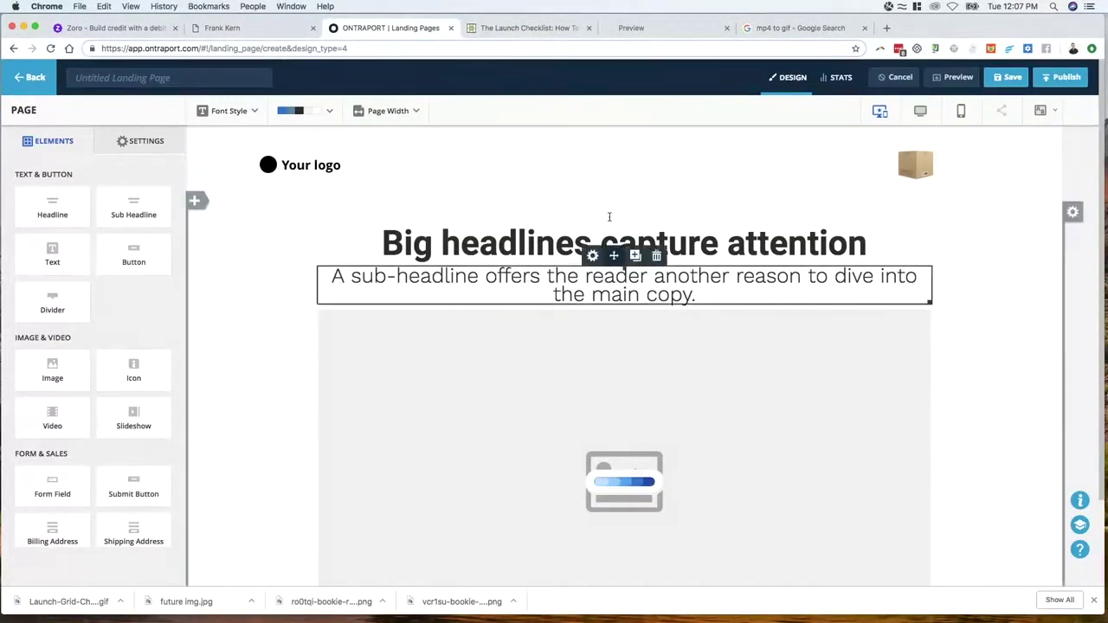
pyautogui.click(524, 28)
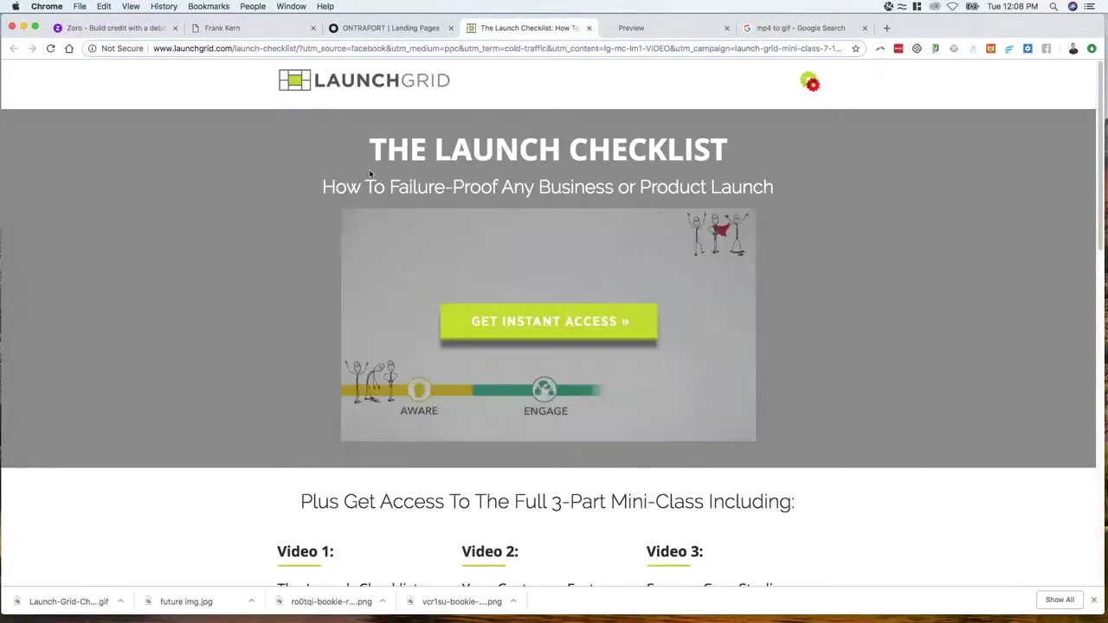
# Give the headline section a solid Complementary colour background
pyautogui.click(390, 27)
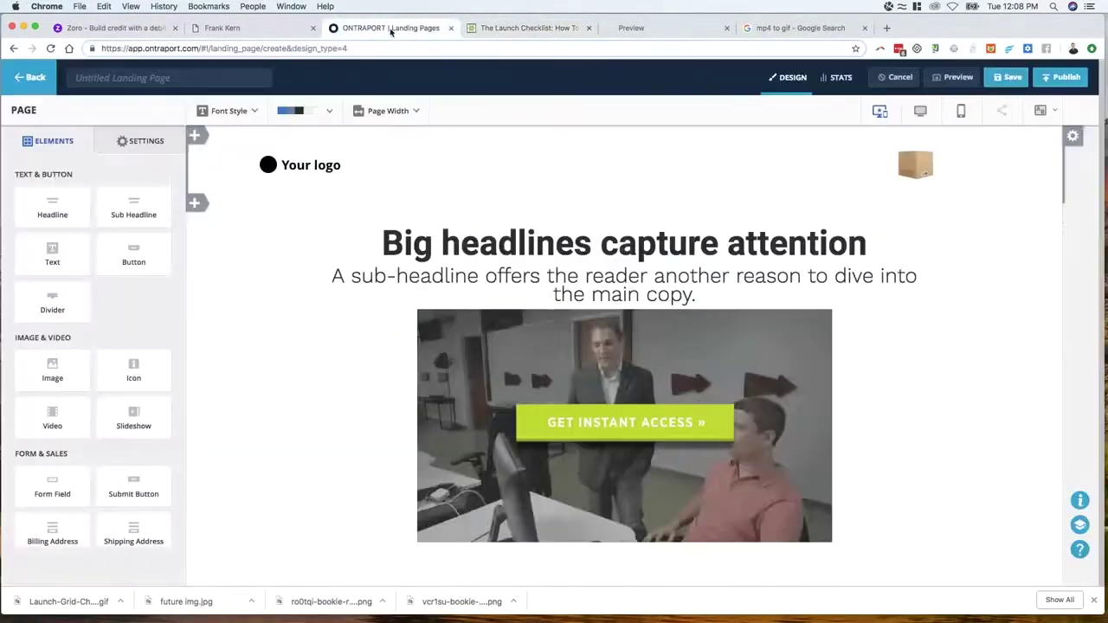
pyautogui.click(927, 222)
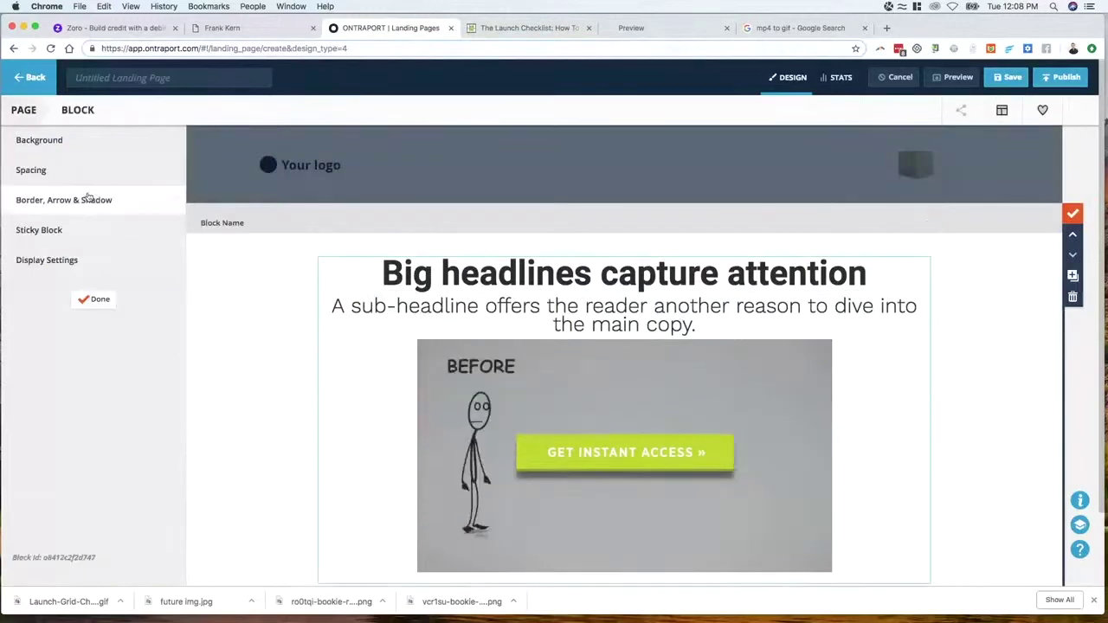
pyautogui.click(43, 145)
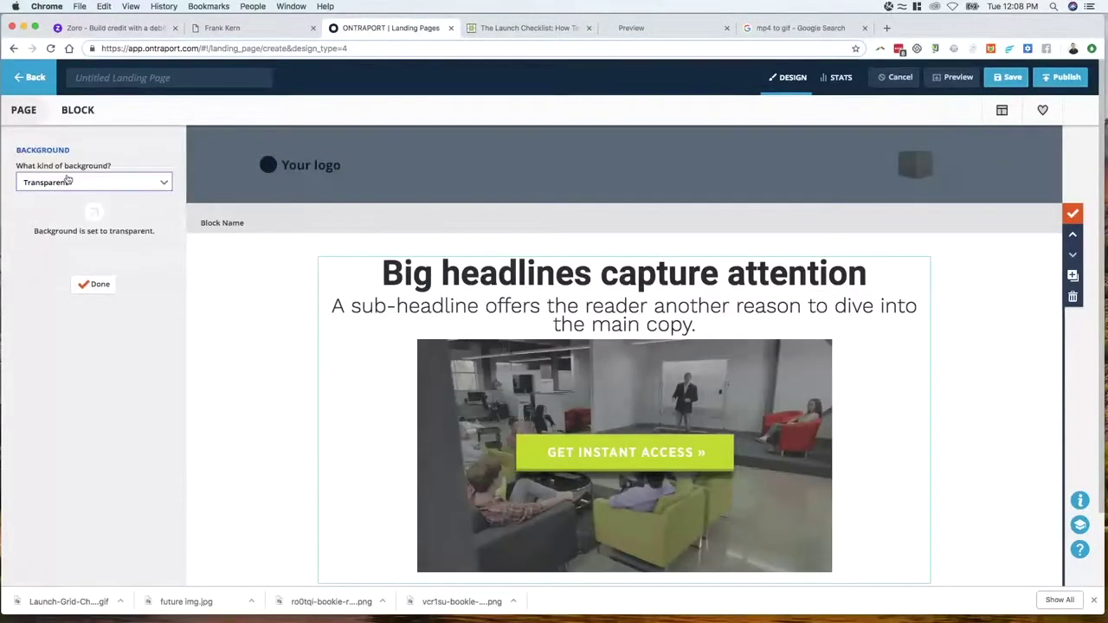
pyautogui.click(70, 182)
pyautogui.click(68, 220)
pyautogui.click(67, 260)
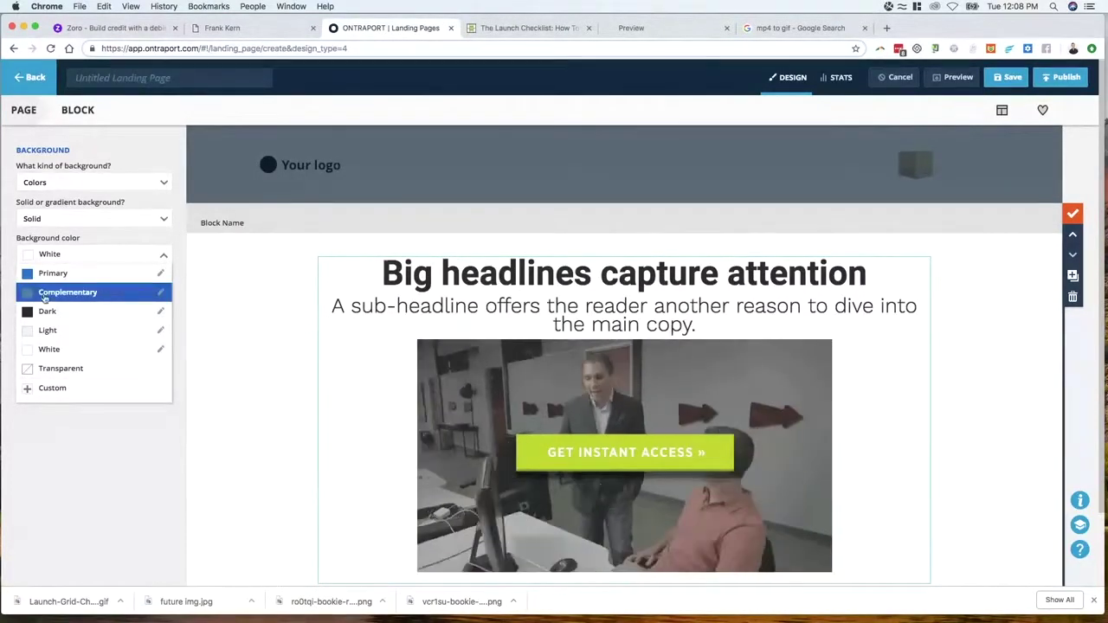
pyautogui.click(68, 292)
pyautogui.click(102, 332)
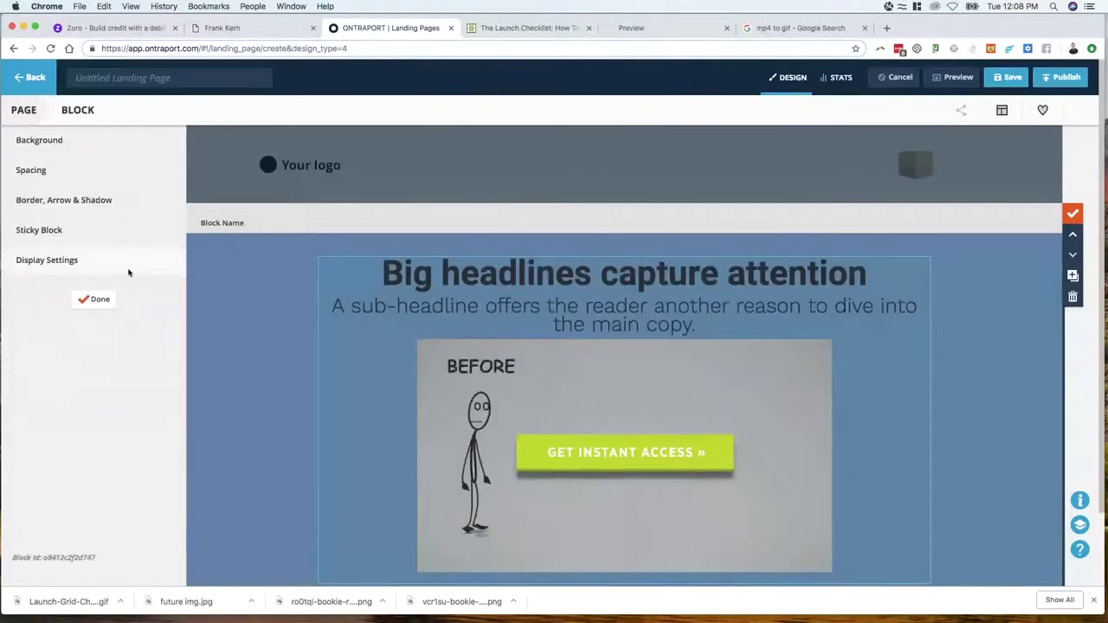
pyautogui.click(91, 296)
# Change the colour scheme's Complementary colour to grey #757575
pyautogui.click(332, 112)
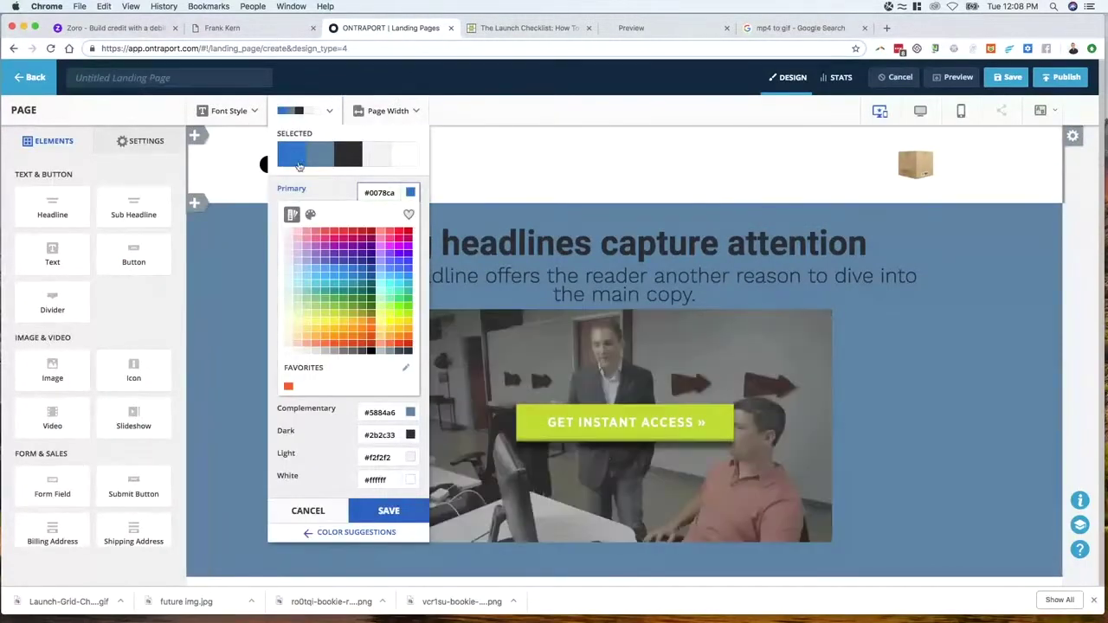
pyautogui.click(384, 413)
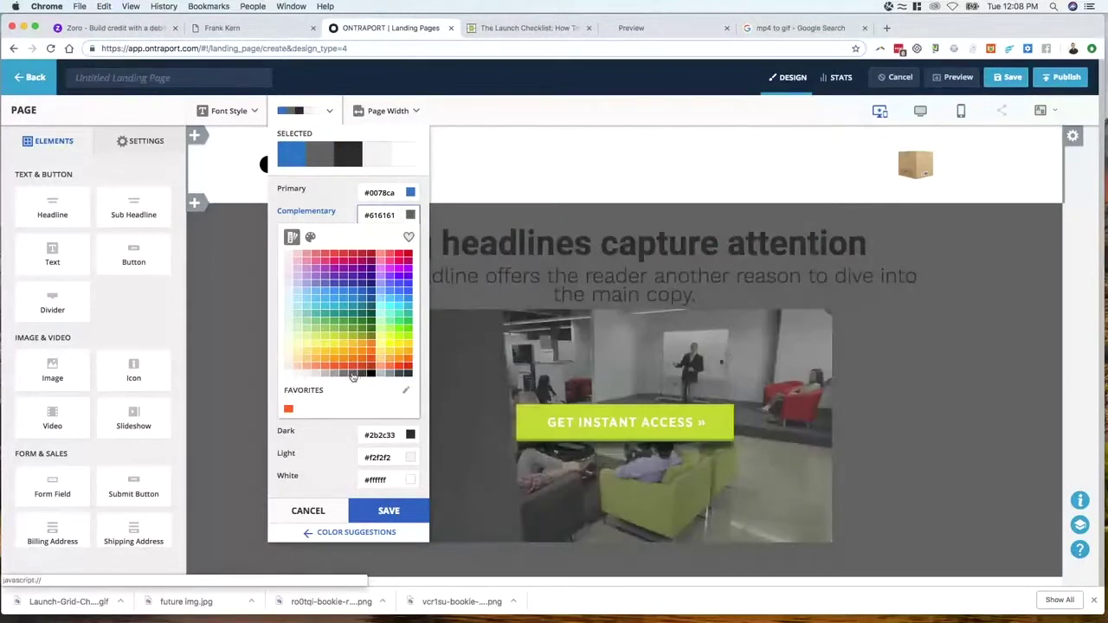
pyautogui.click(350, 377)
pyautogui.click(333, 375)
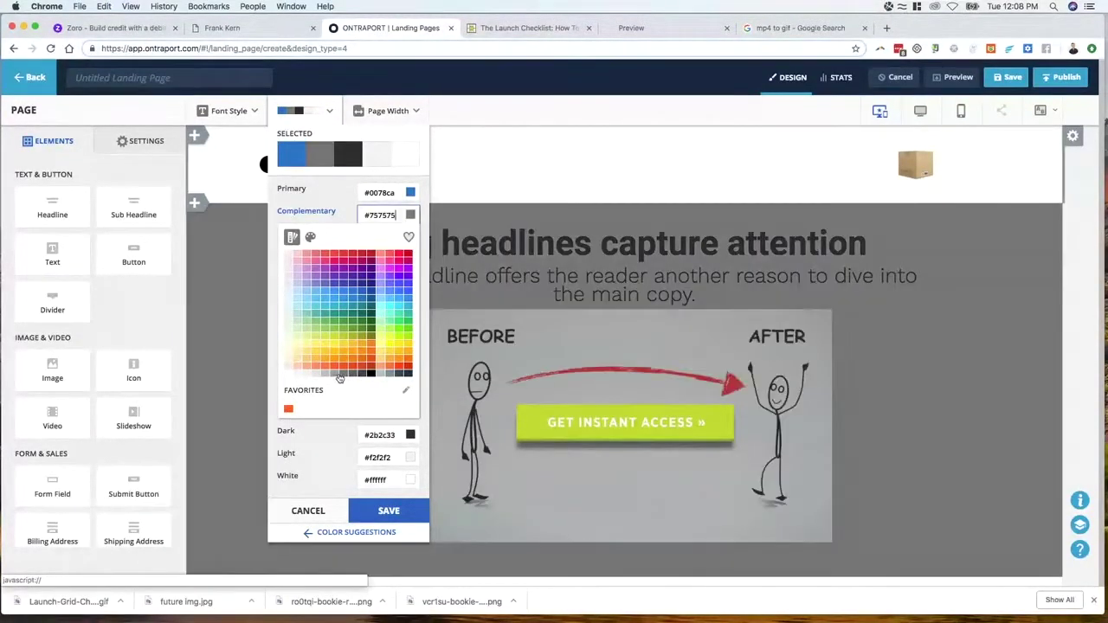
pyautogui.click(334, 379)
pyautogui.click(381, 511)
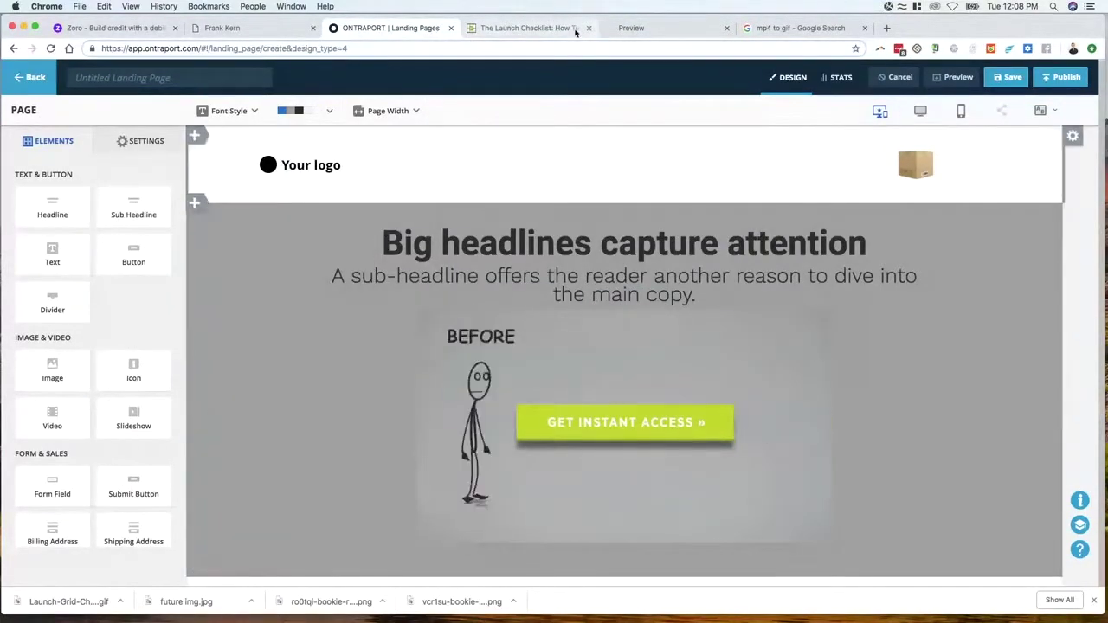
pyautogui.click(533, 29)
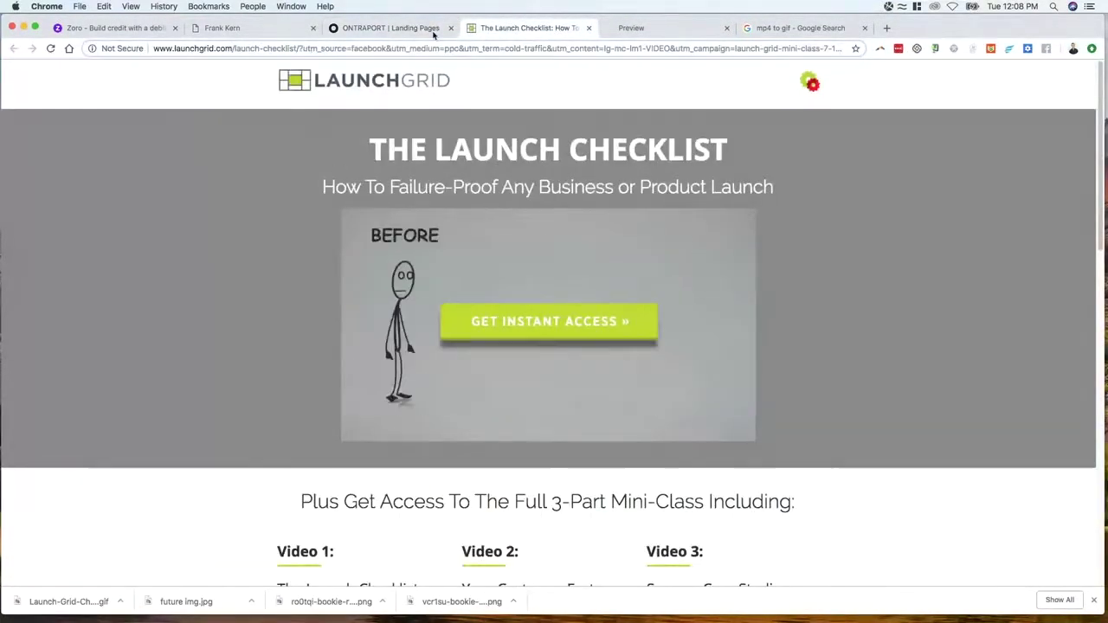
# Set both the sub-headline and headline text to the Light colour
pyautogui.click(410, 30)
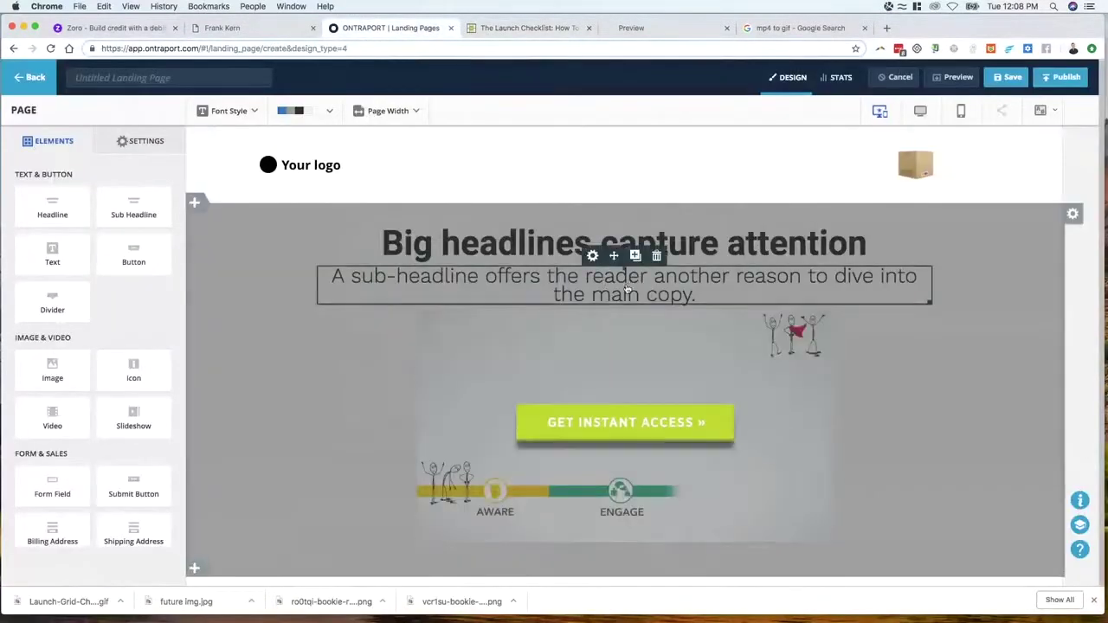
pyautogui.click(552, 281)
pyautogui.click(471, 110)
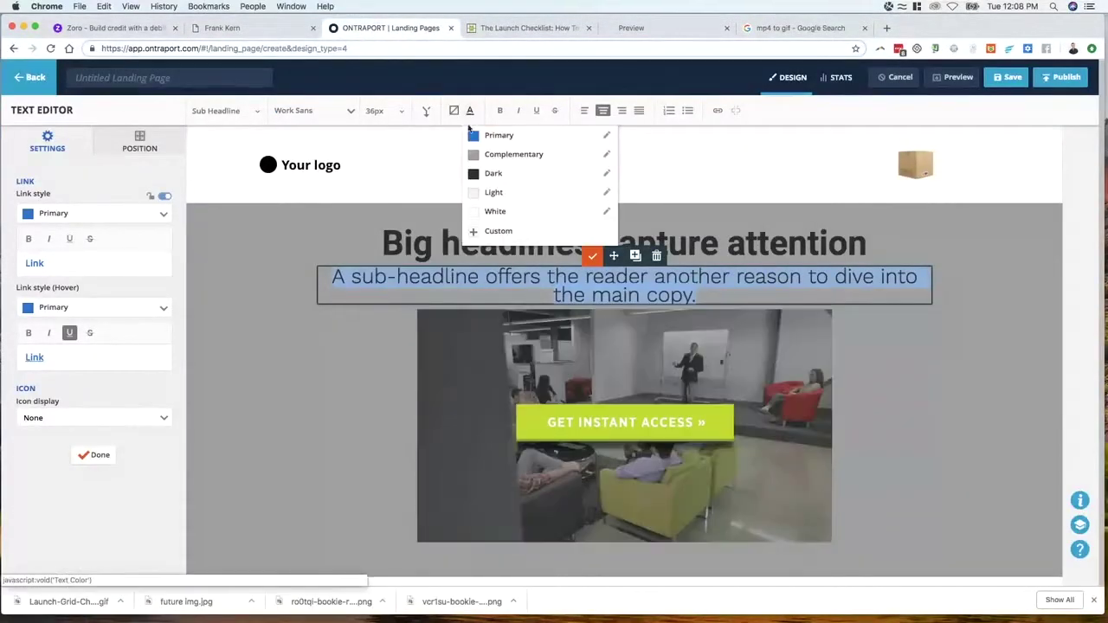
pyautogui.click(493, 193)
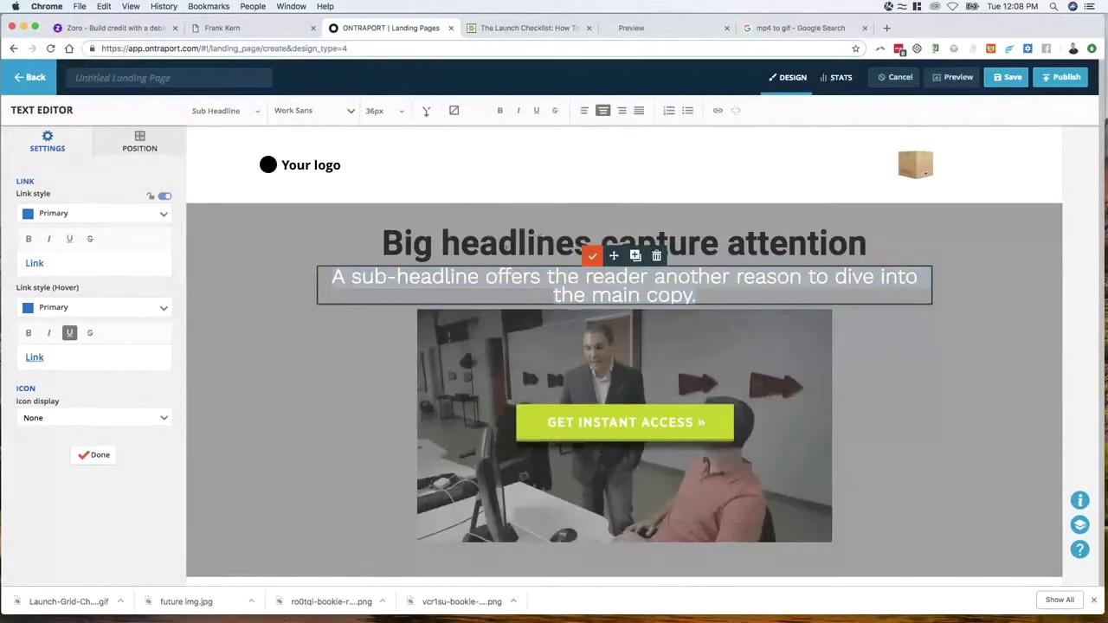
pyautogui.click(580, 260)
pyautogui.click(470, 110)
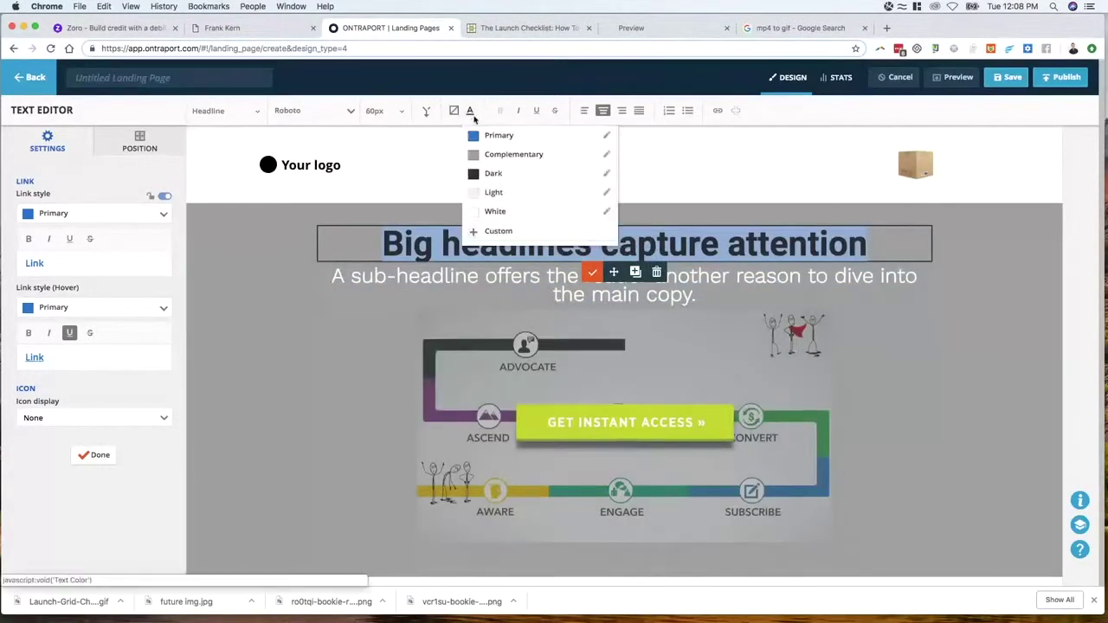
pyautogui.click(493, 192)
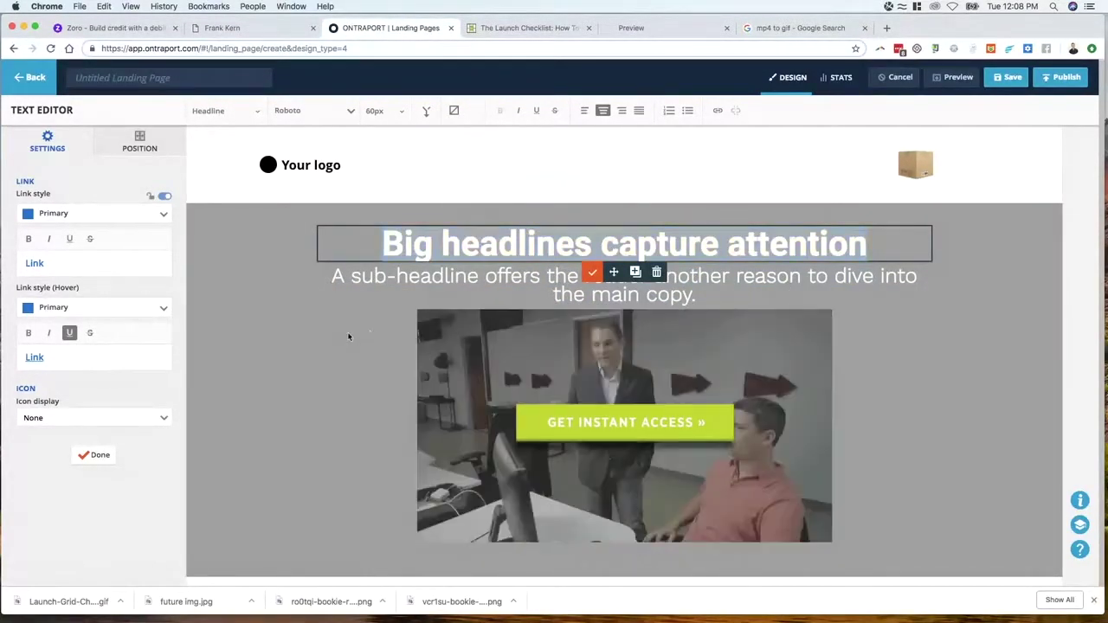
pyautogui.click(587, 316)
# Replace the hero image with the office GIF from Your Images
pyautogui.moveTo(623, 313)
pyautogui.moveTo(624, 317); pyautogui.dragTo(624, 349)
pyautogui.scroll(-3, 379, 319)
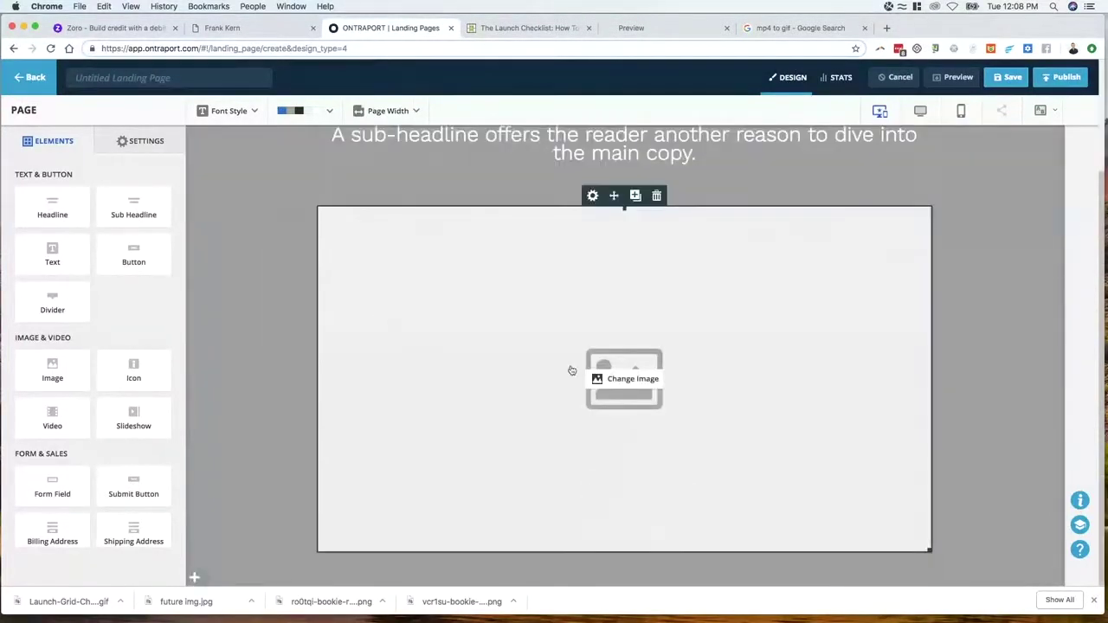
pyautogui.click(627, 379)
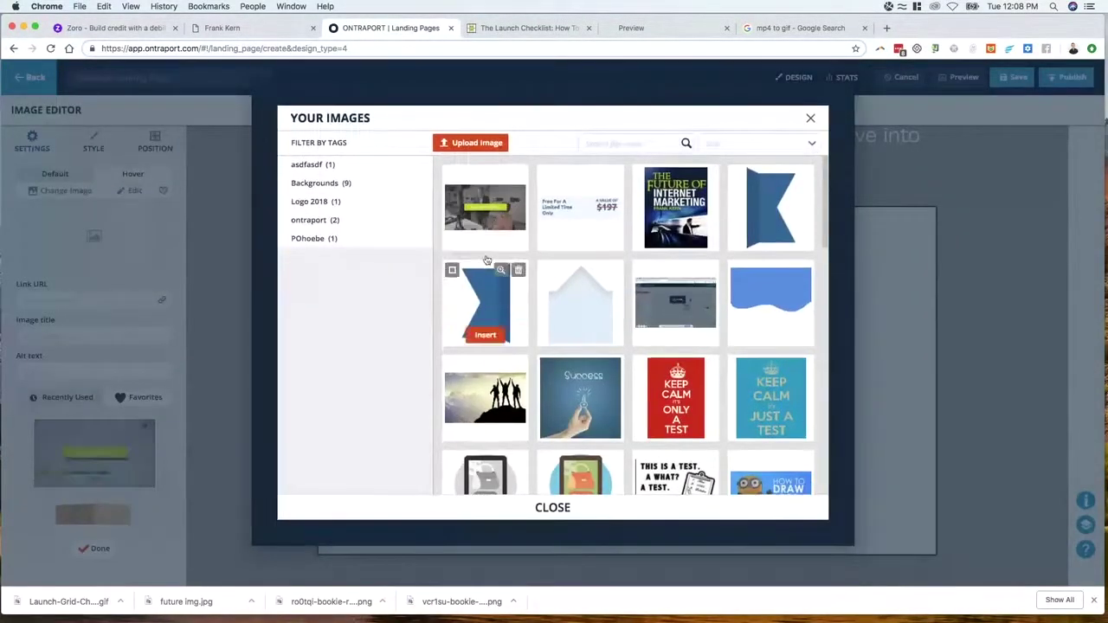
pyautogui.click(485, 221)
pyautogui.click(222, 248)
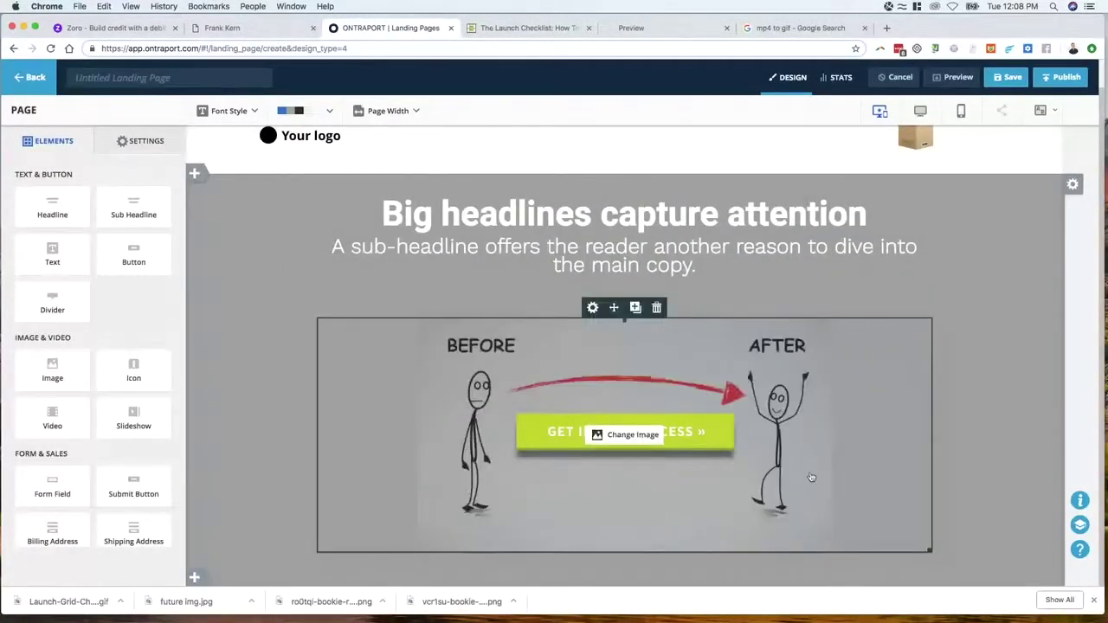
pyautogui.click(526, 30)
pyautogui.scroll(-5, 252, 260)
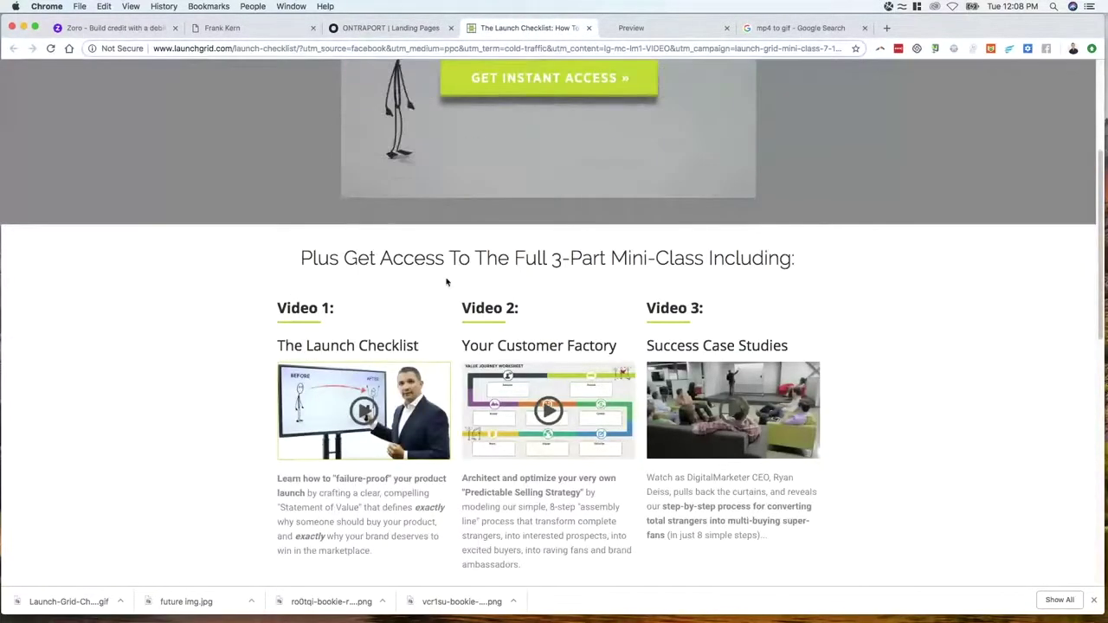
pyautogui.scroll(-2, 363, 268)
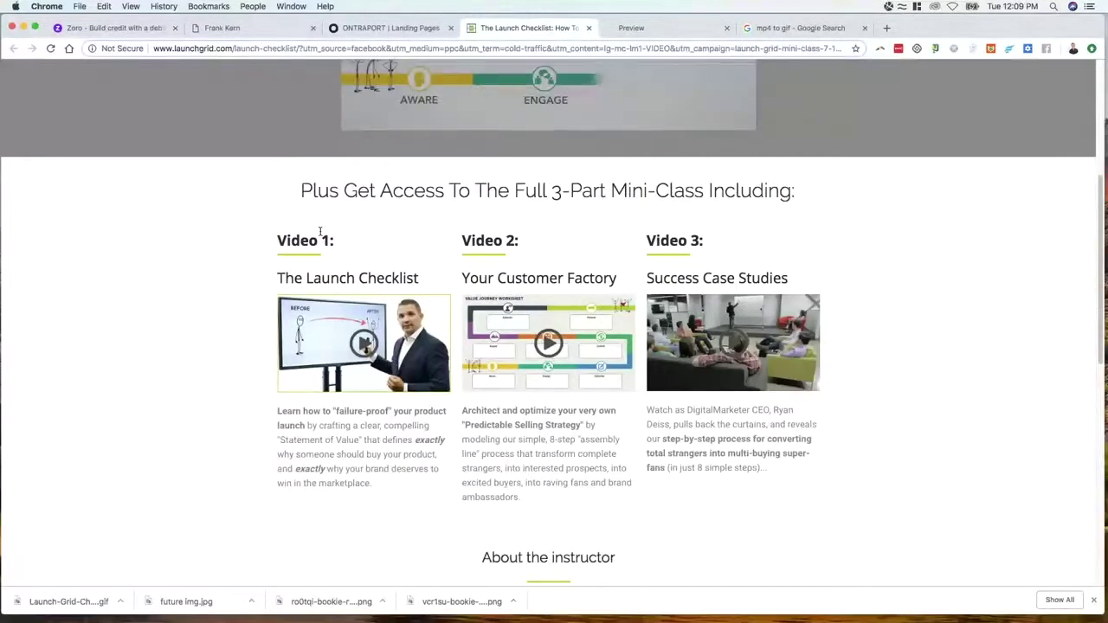
pyautogui.scroll(5, 488, 217)
pyautogui.scroll(2, 519, 82)
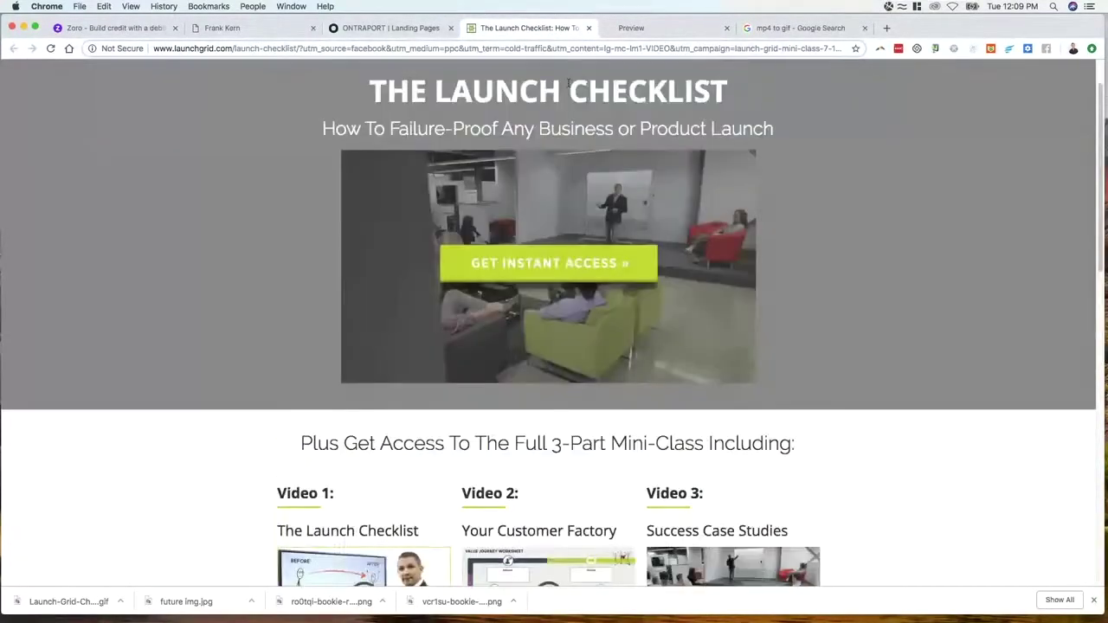
pyautogui.scroll(2, 606, 92)
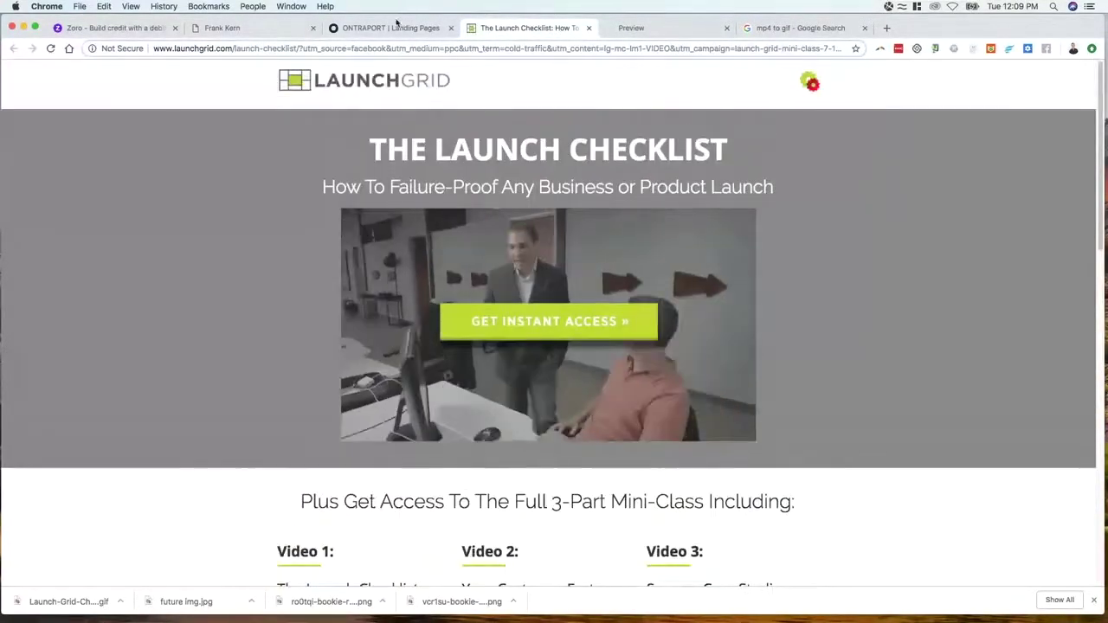
pyautogui.click(396, 25)
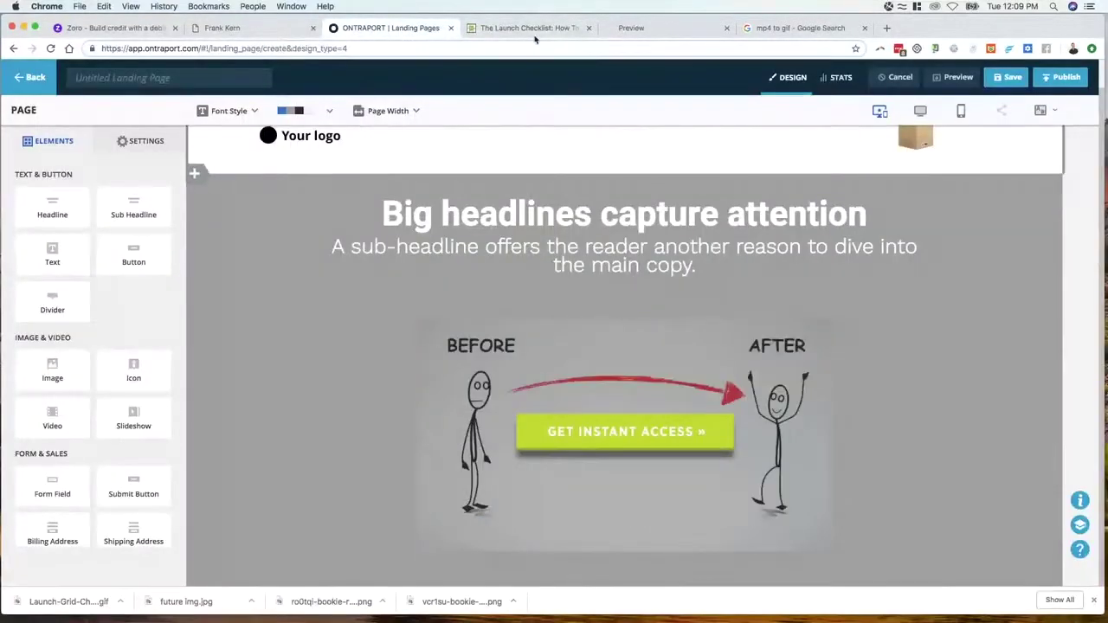
pyautogui.click(530, 27)
pyautogui.rightClick(555, 324)
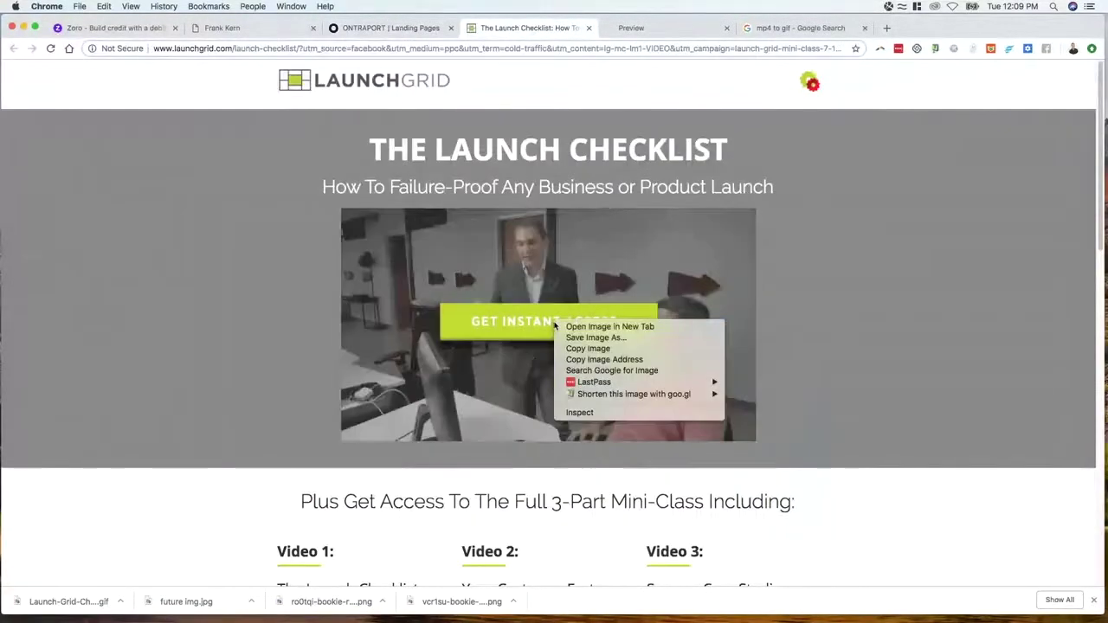
pyautogui.click(490, 322)
pyautogui.click(495, 325)
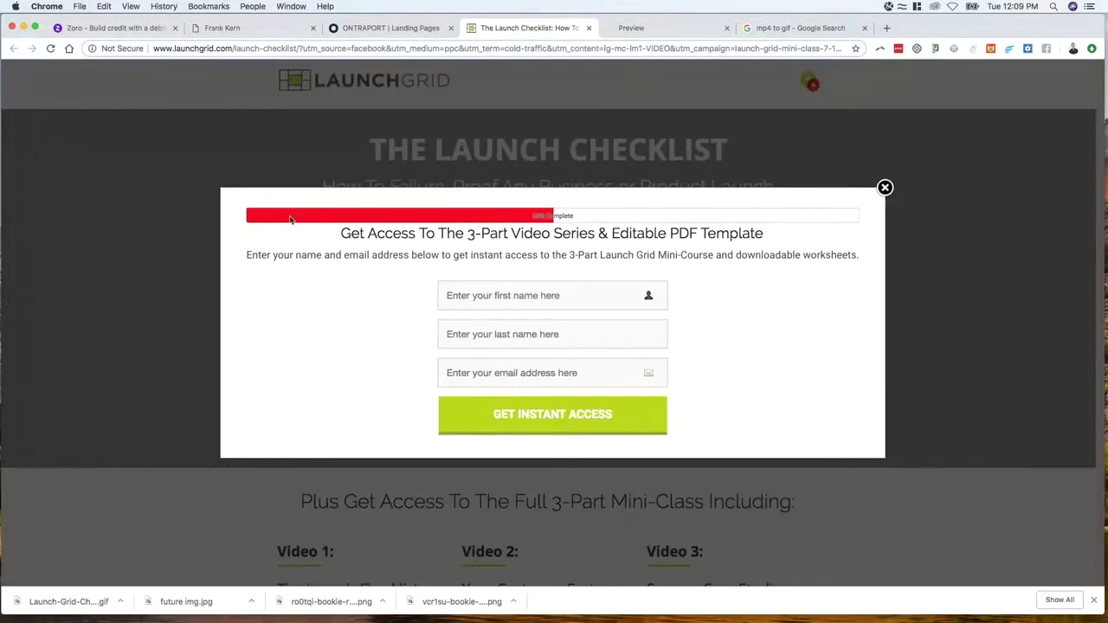
pyautogui.moveTo(469, 220); pyautogui.dragTo(799, 254)
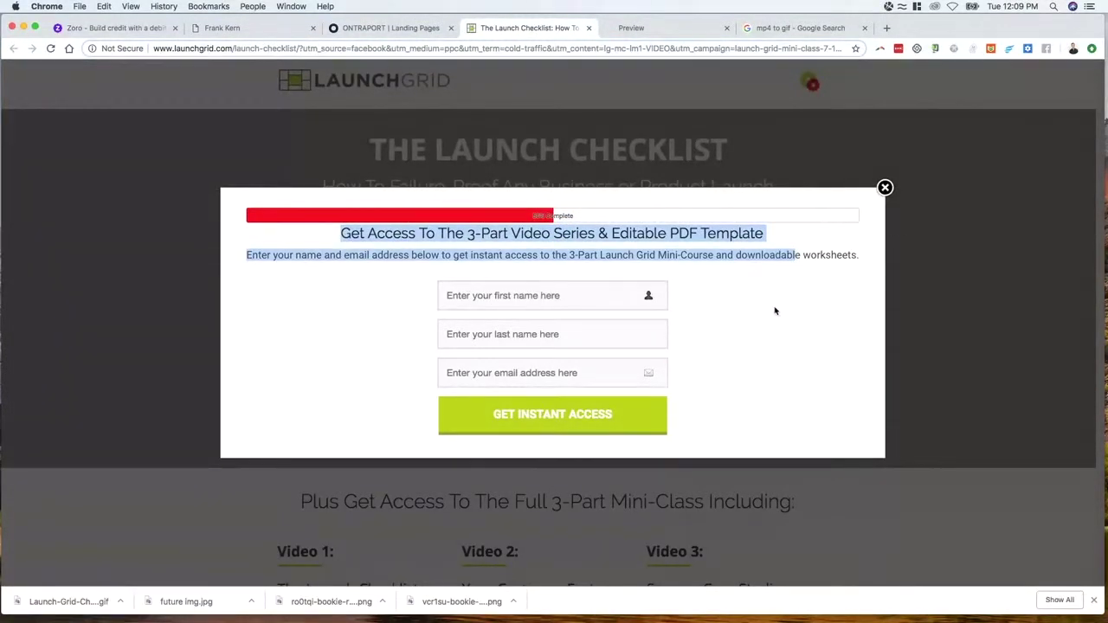
pyautogui.click(885, 188)
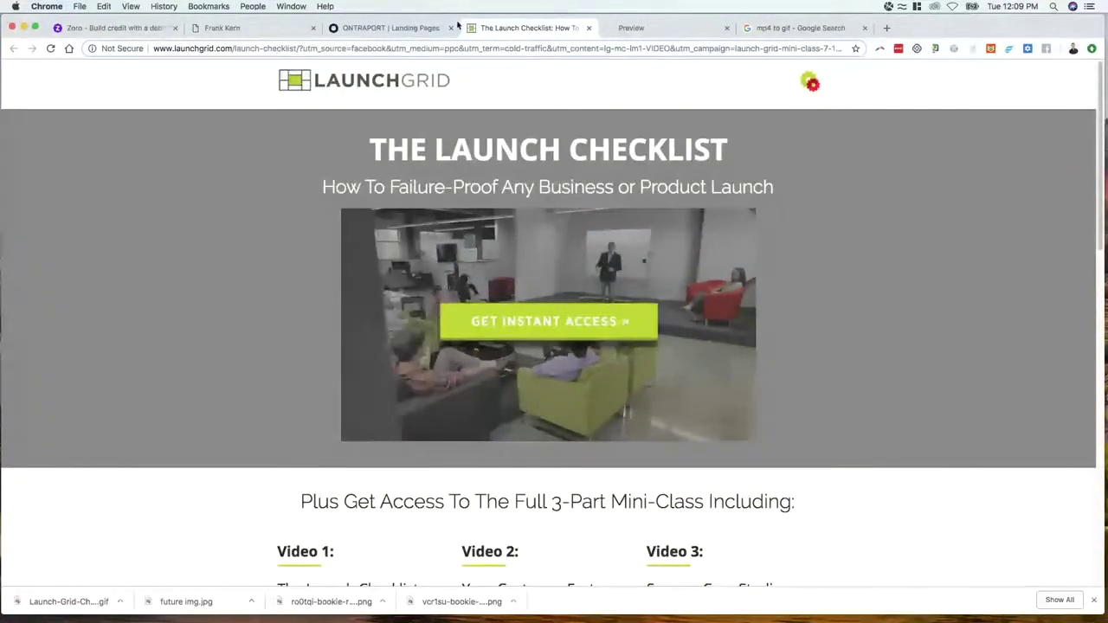
pyautogui.click(387, 28)
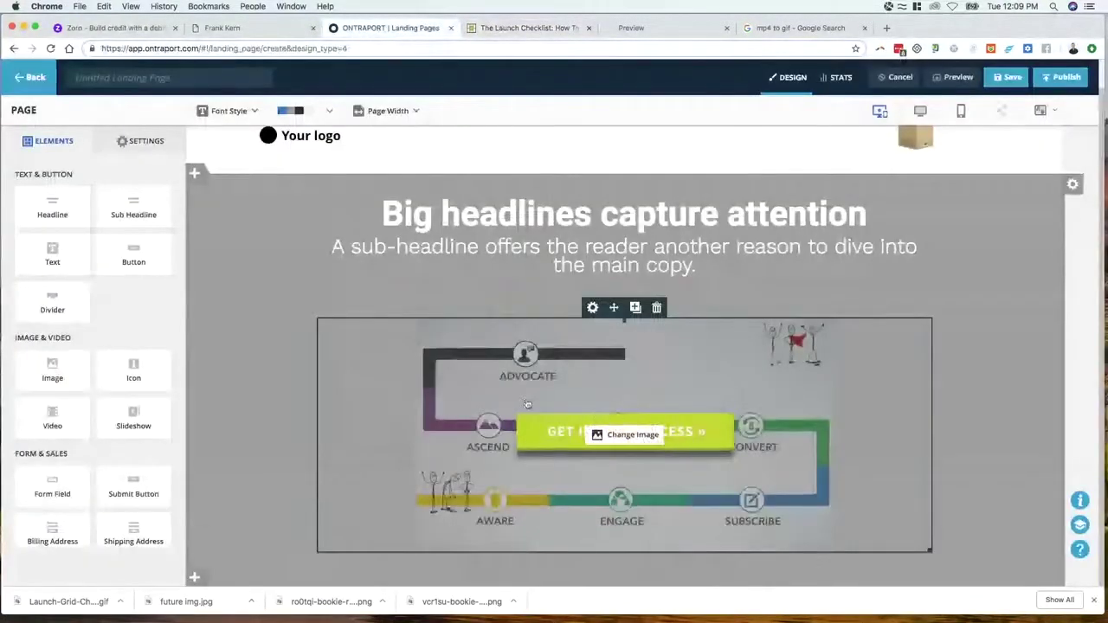
# Link the hero GIF to the '50% for best customers' ONTRAform lightbox and preview the page
pyautogui.click(527, 404)
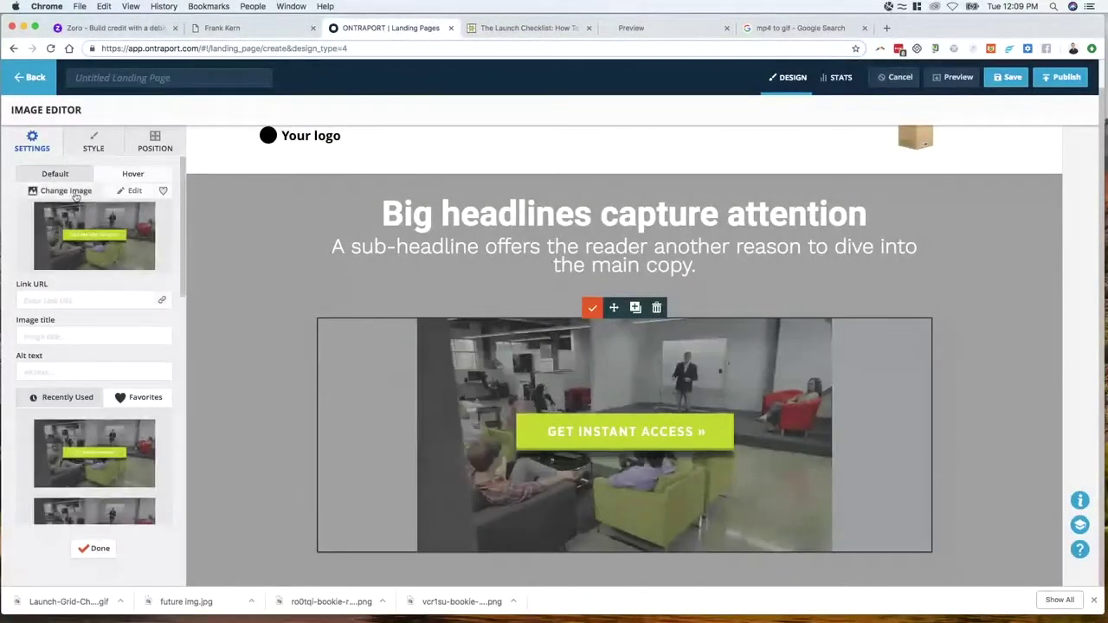
pyautogui.click(164, 300)
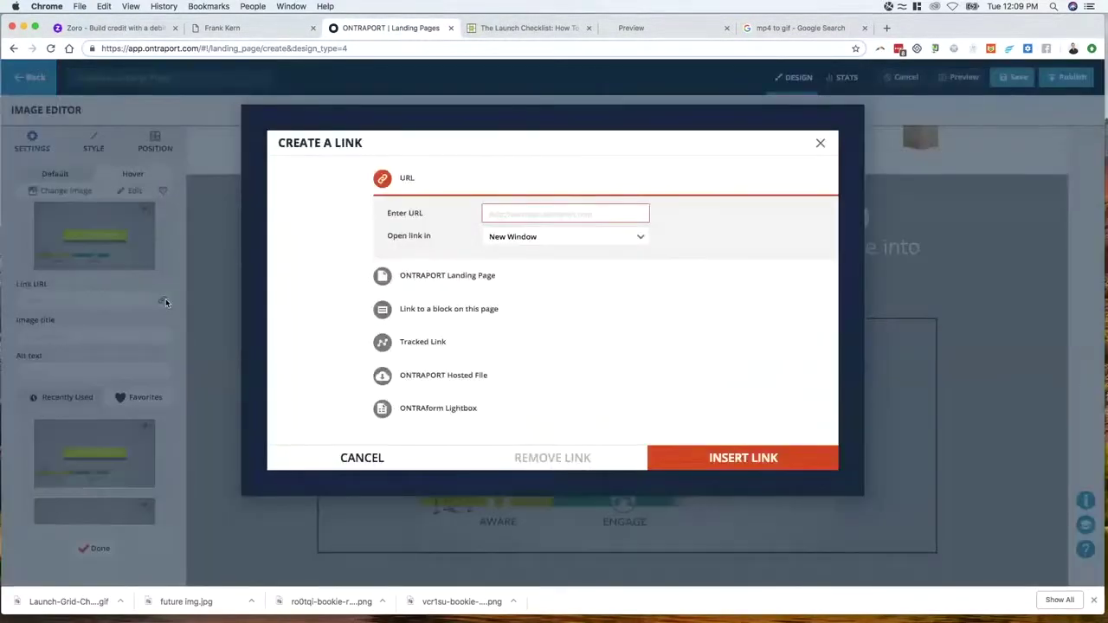
pyautogui.click(426, 414)
pyautogui.click(503, 391)
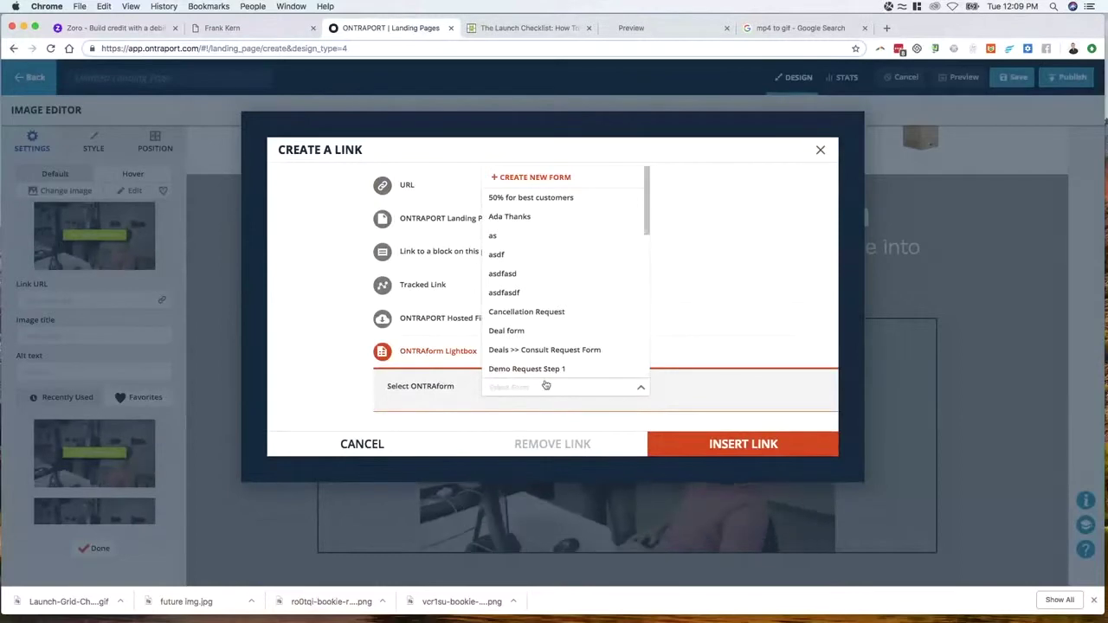
pyautogui.click(555, 198)
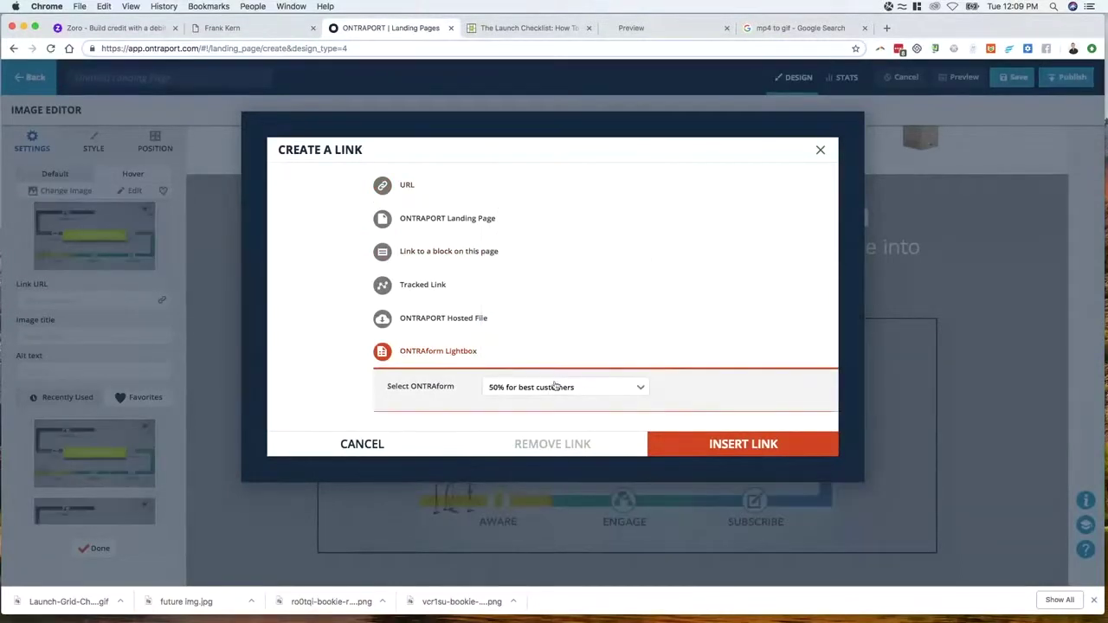
pyautogui.click(740, 445)
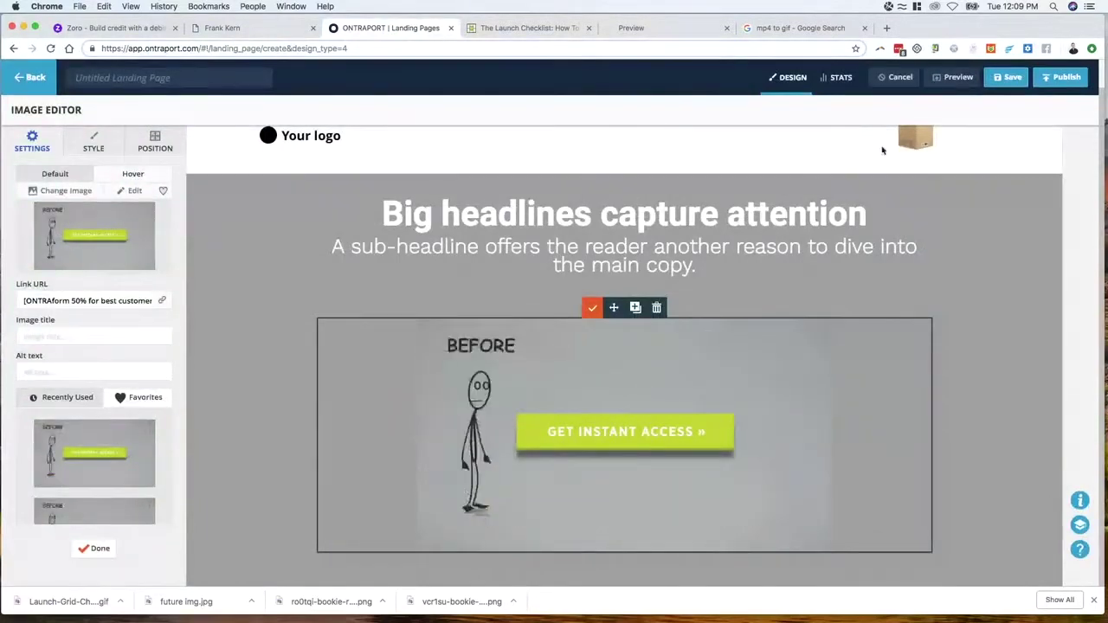
pyautogui.click(953, 77)
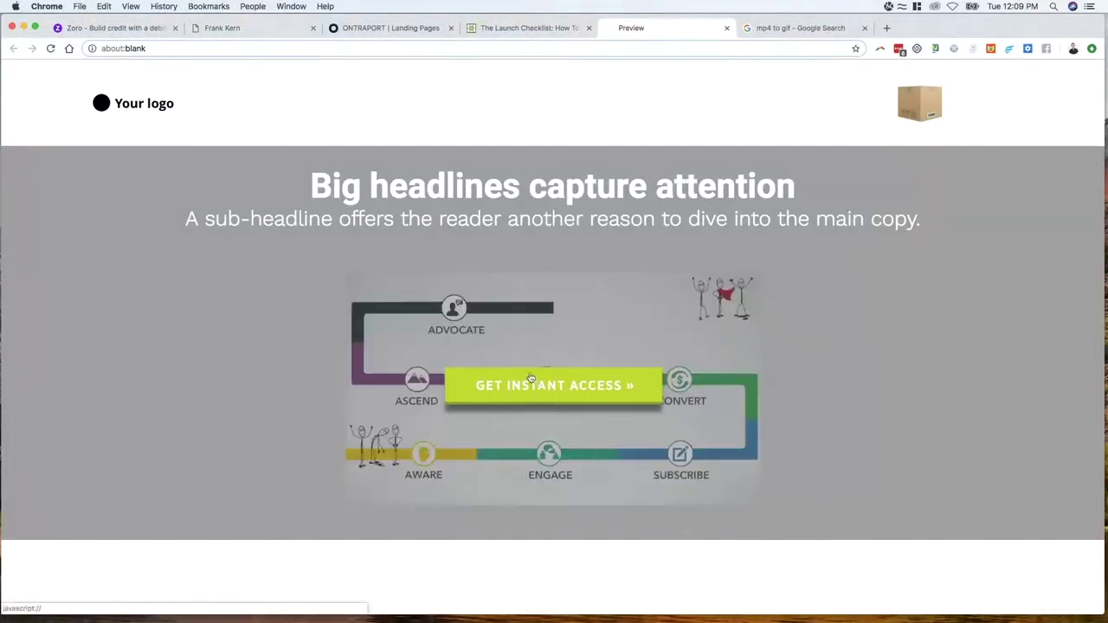
# In the preview, confirm Get Instant Access opens the 'SPECIAL OFFER!' 50% coupon popup
pyautogui.click(533, 32)
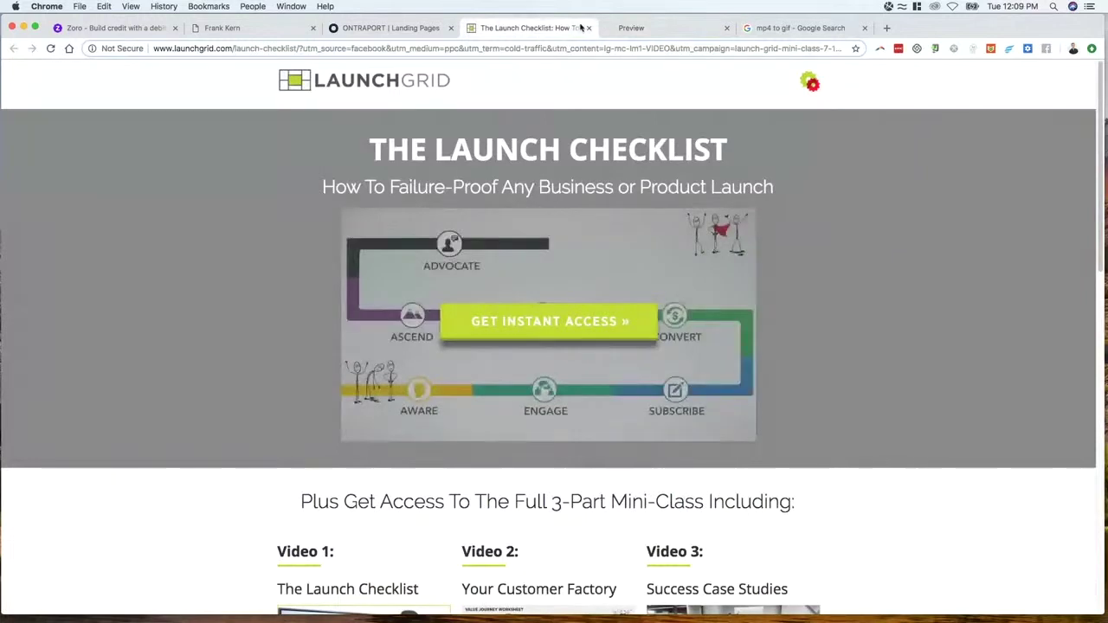
pyautogui.click(422, 28)
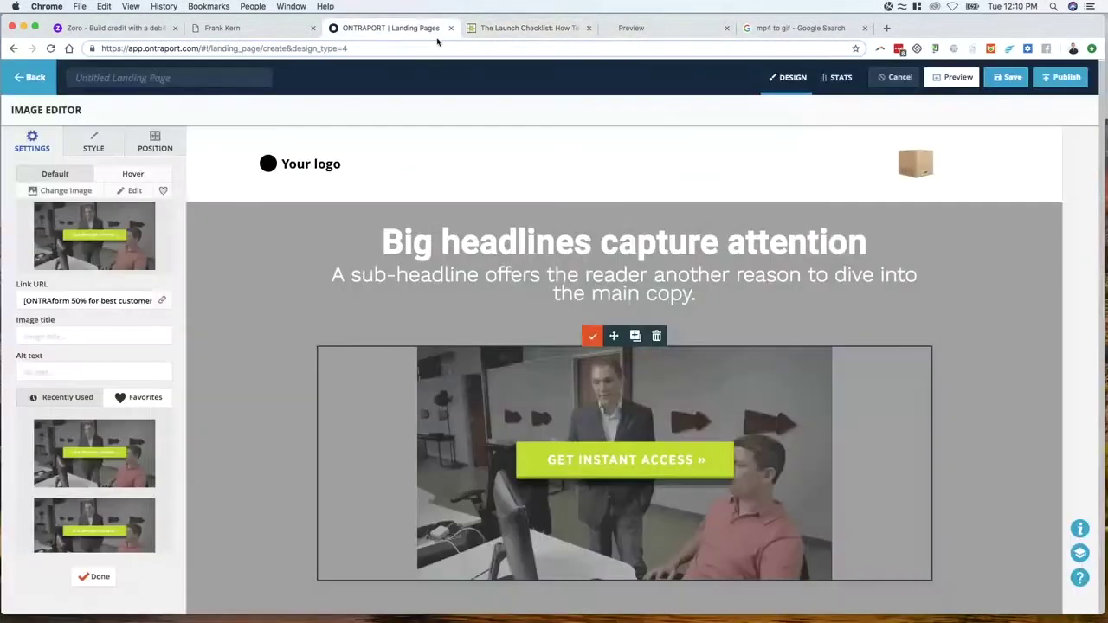
pyautogui.click(940, 76)
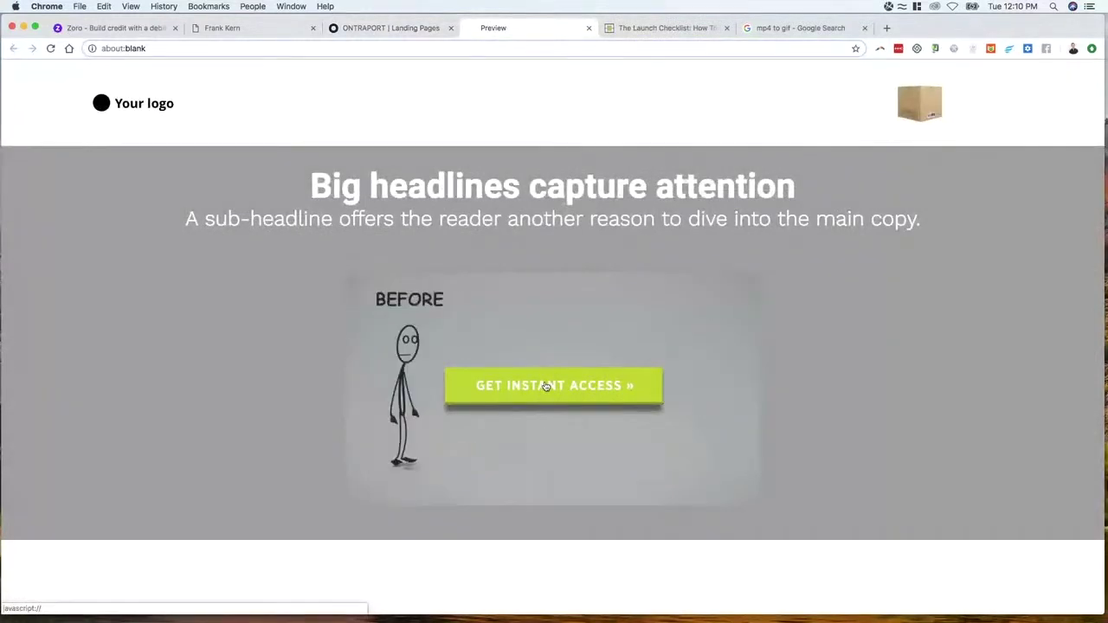
pyautogui.click(546, 386)
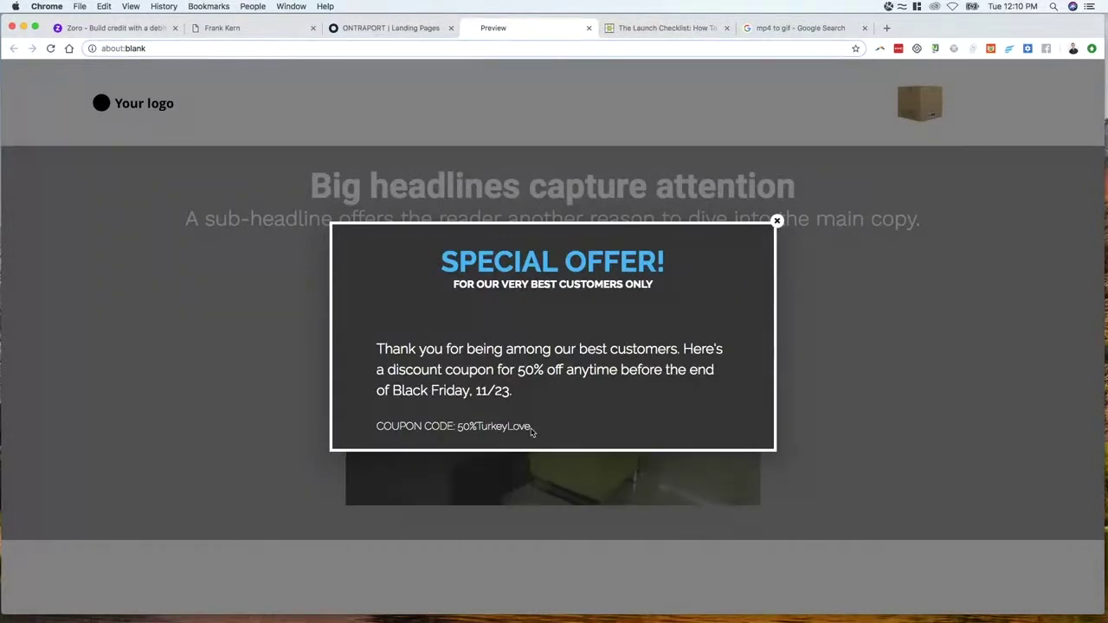
# Close the preview and go back to the landing-page editor
pyautogui.click(401, 30)
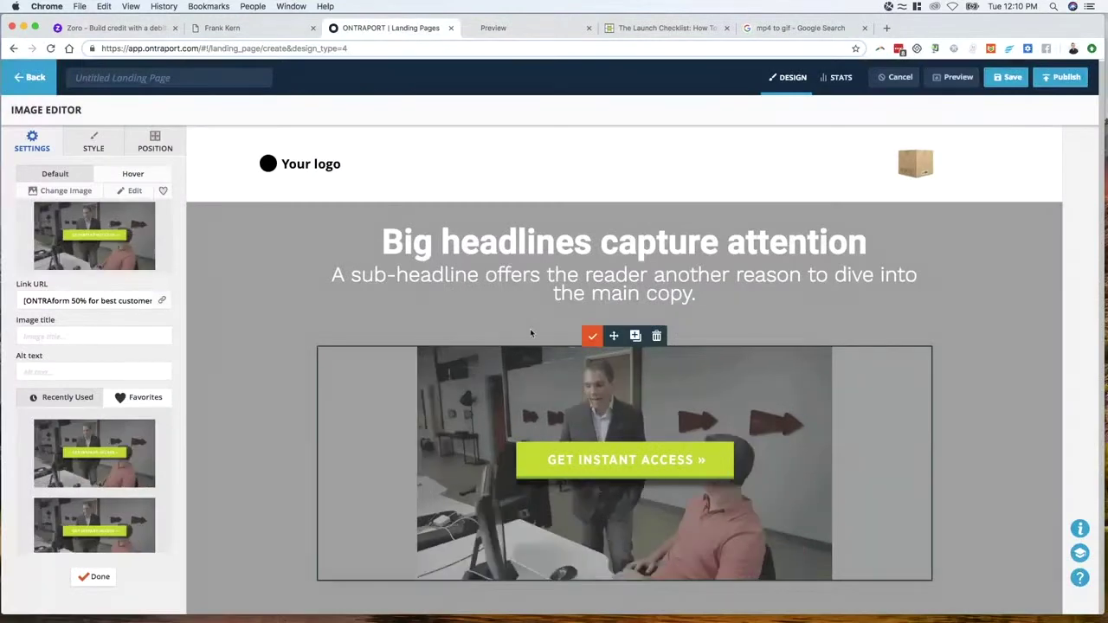
pyautogui.tripleClick(333, 295)
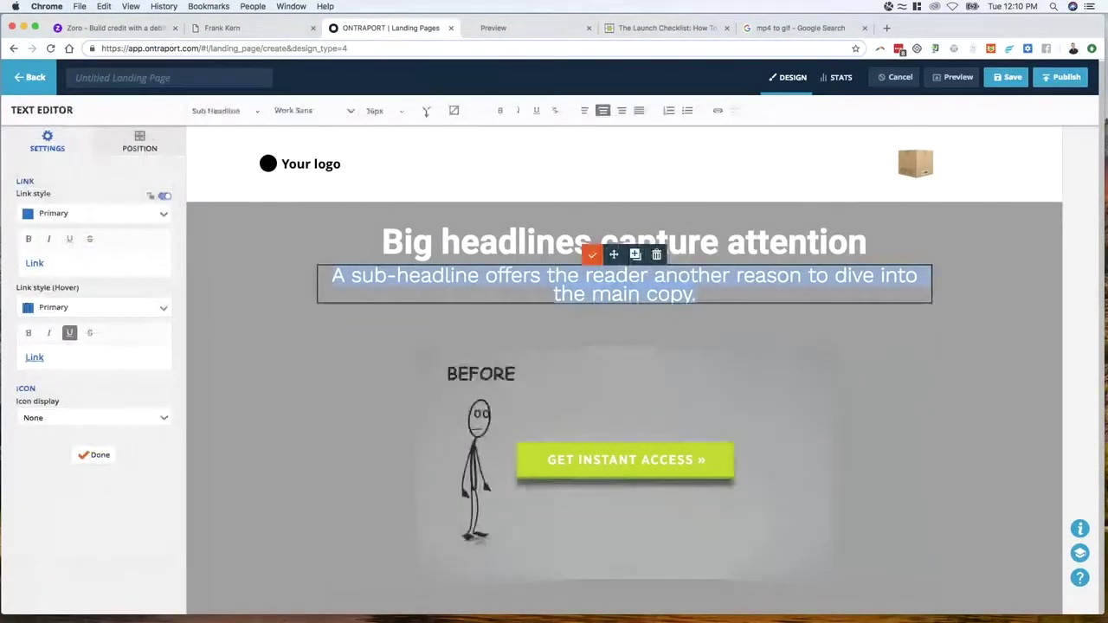
pyautogui.click(552, 33)
pyautogui.click(589, 29)
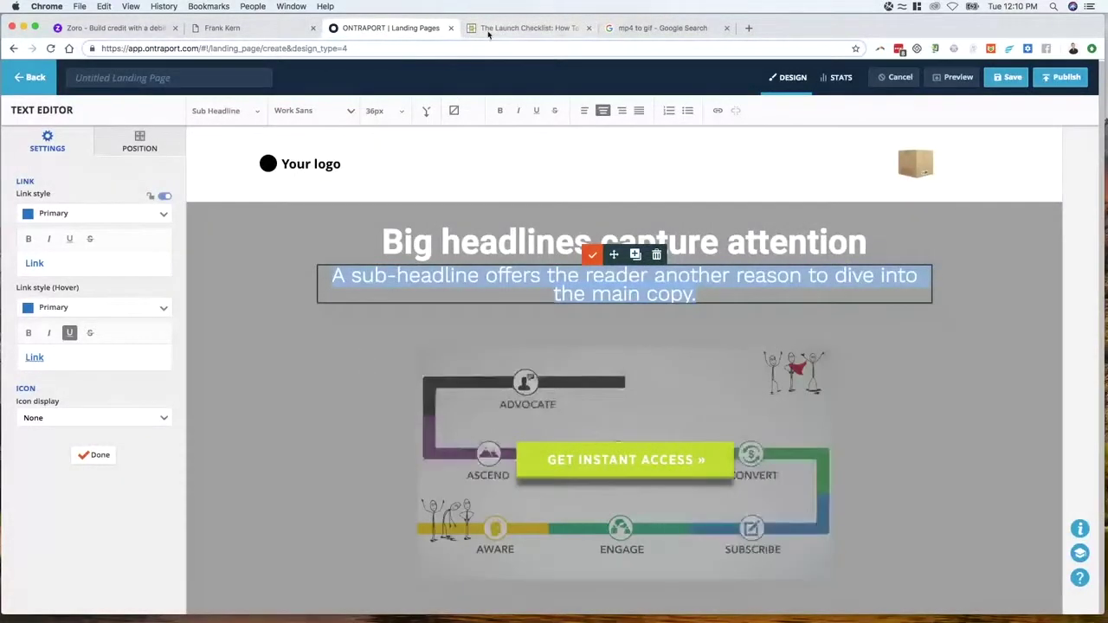
pyautogui.click(498, 28)
pyautogui.scroll(-5, 494, 120)
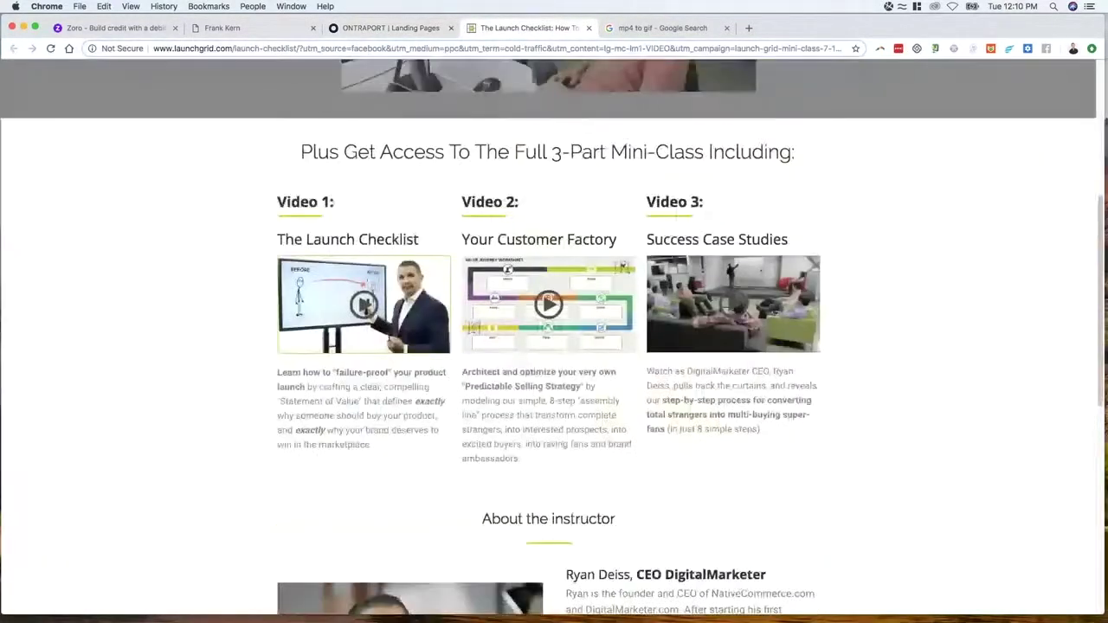
pyautogui.click(381, 29)
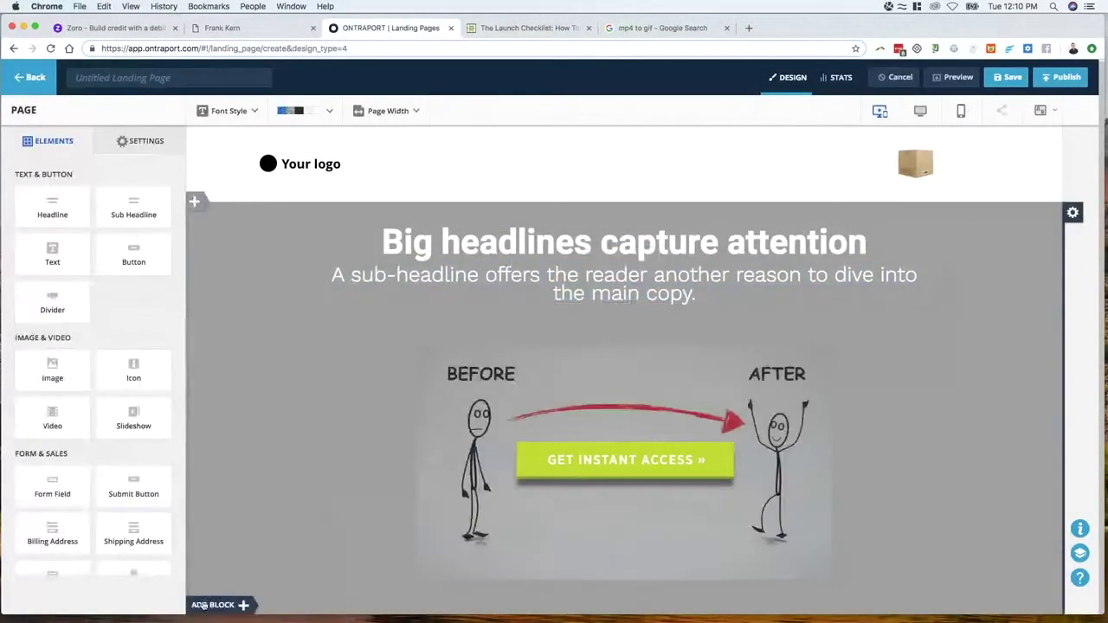
# Browse the Product Details, Pricing Options and Images pre-designed block designs
pyautogui.click(196, 605)
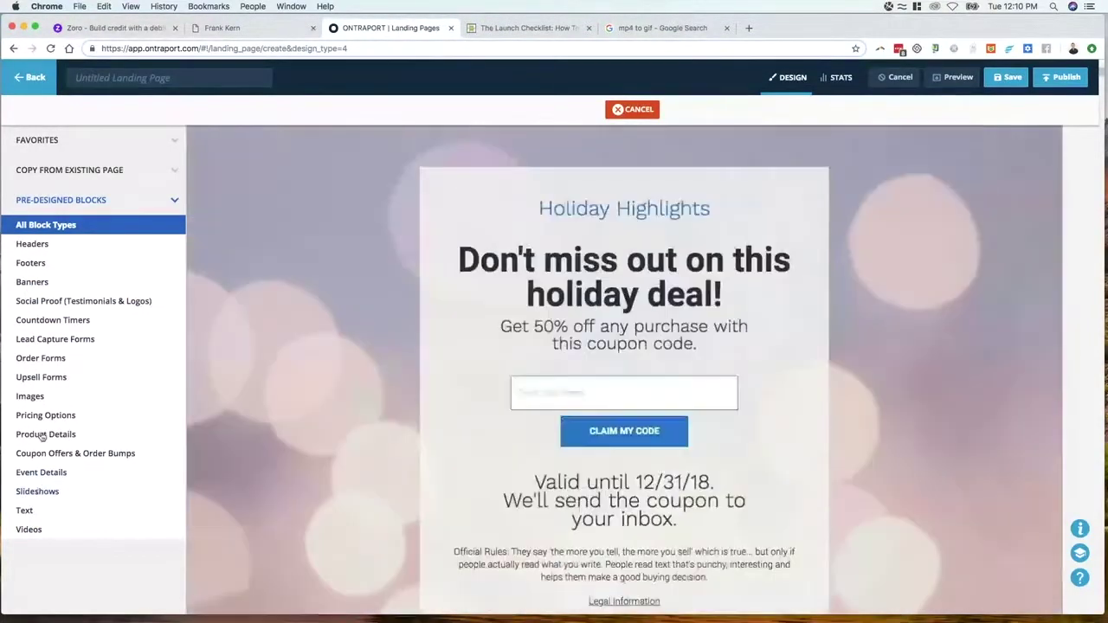
pyautogui.click(41, 434)
pyautogui.scroll(-10, 443, 406)
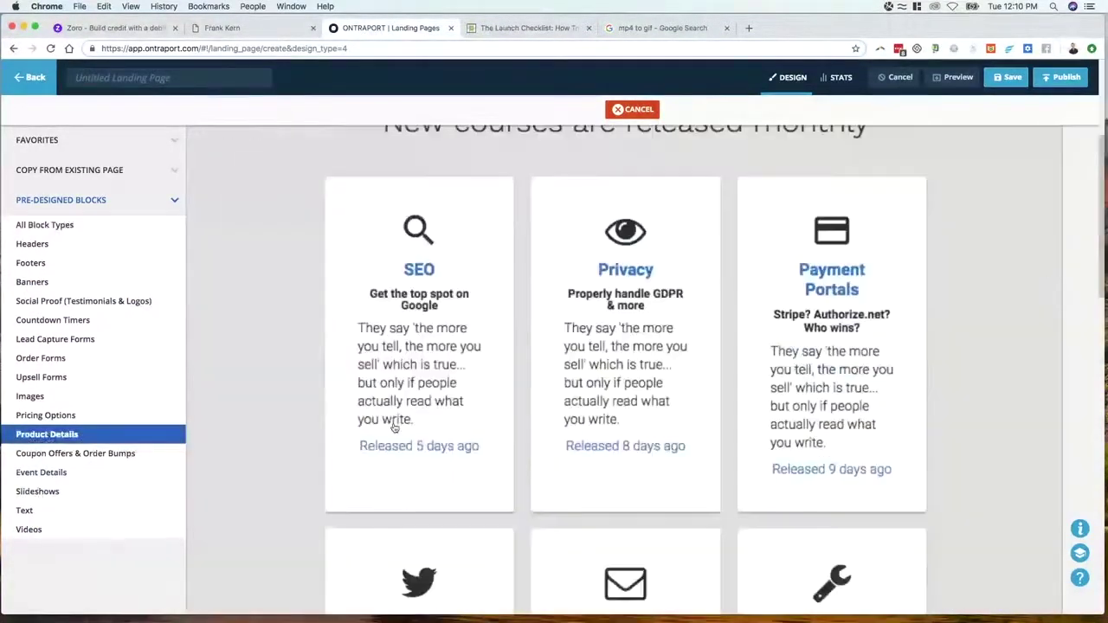
pyautogui.scroll(-5, 442, 406)
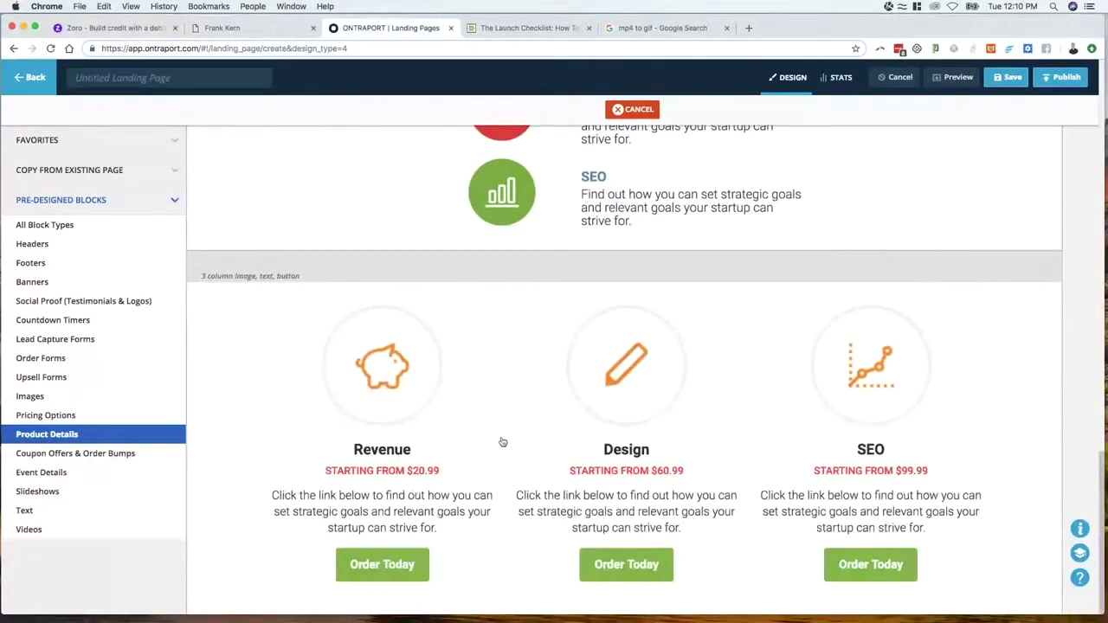
pyautogui.scroll(15, 502, 443)
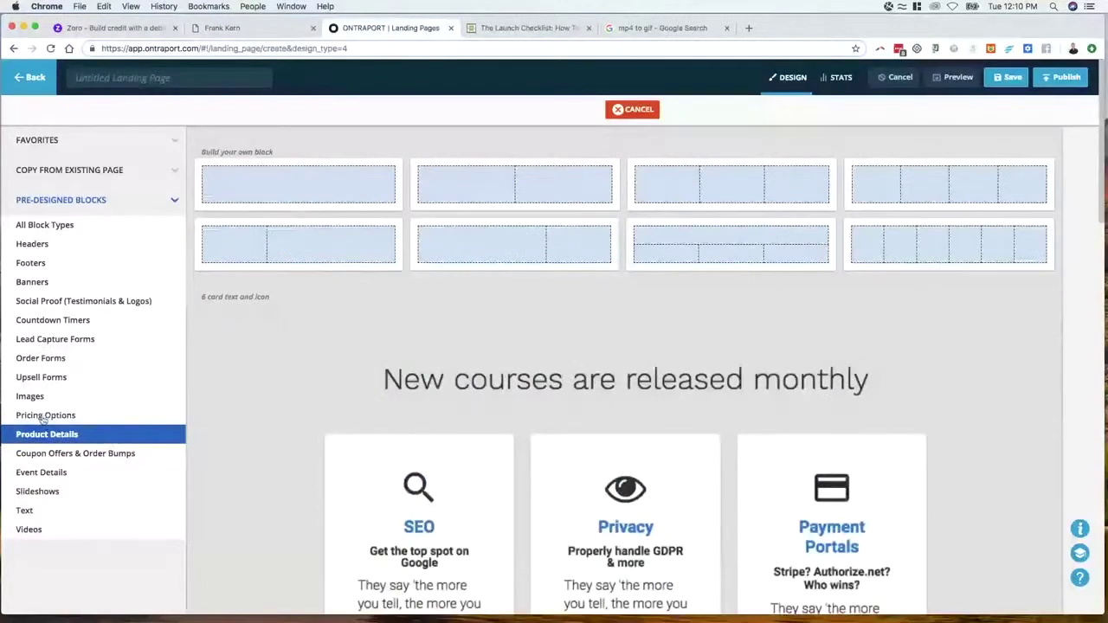
pyautogui.click(44, 417)
pyautogui.scroll(-15, 351, 421)
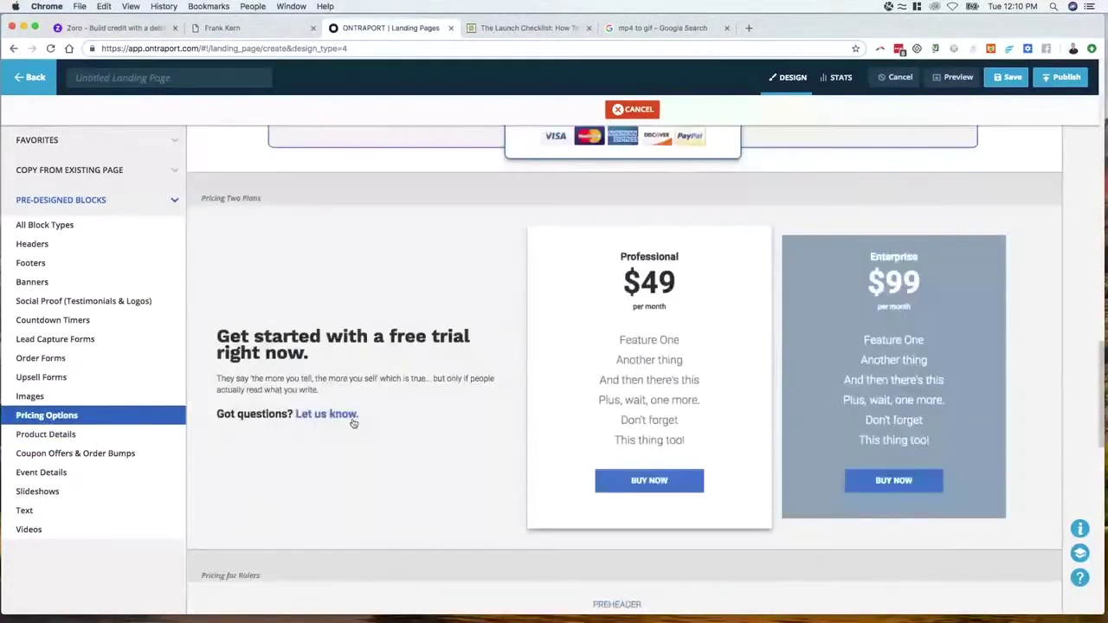
pyautogui.scroll(-10, 353, 424)
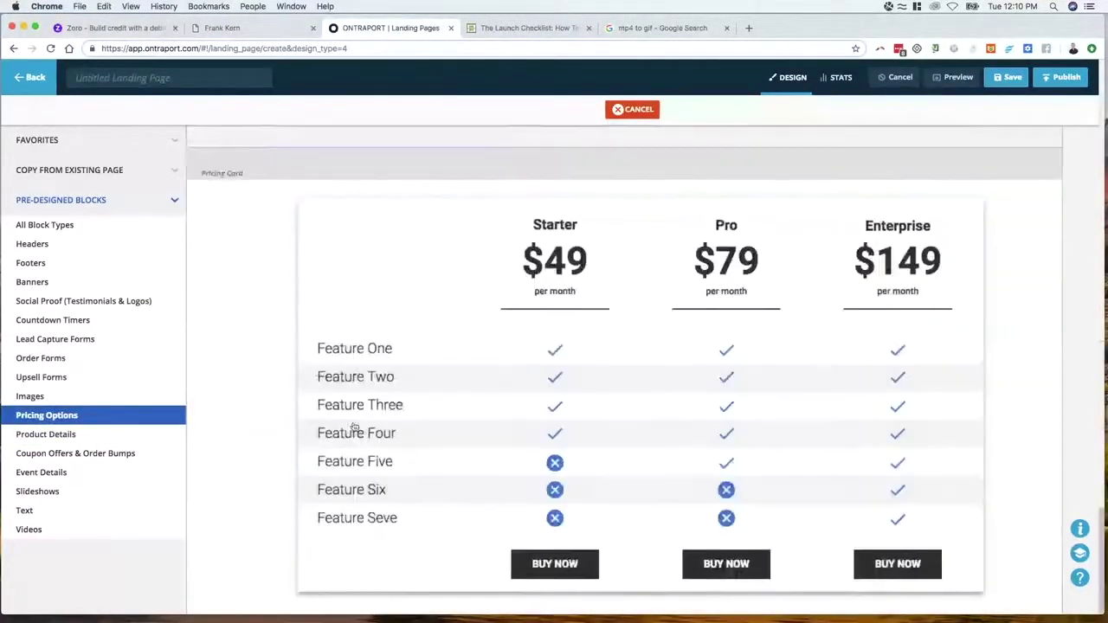
pyautogui.click(30, 397)
pyautogui.scroll(-15, 450, 416)
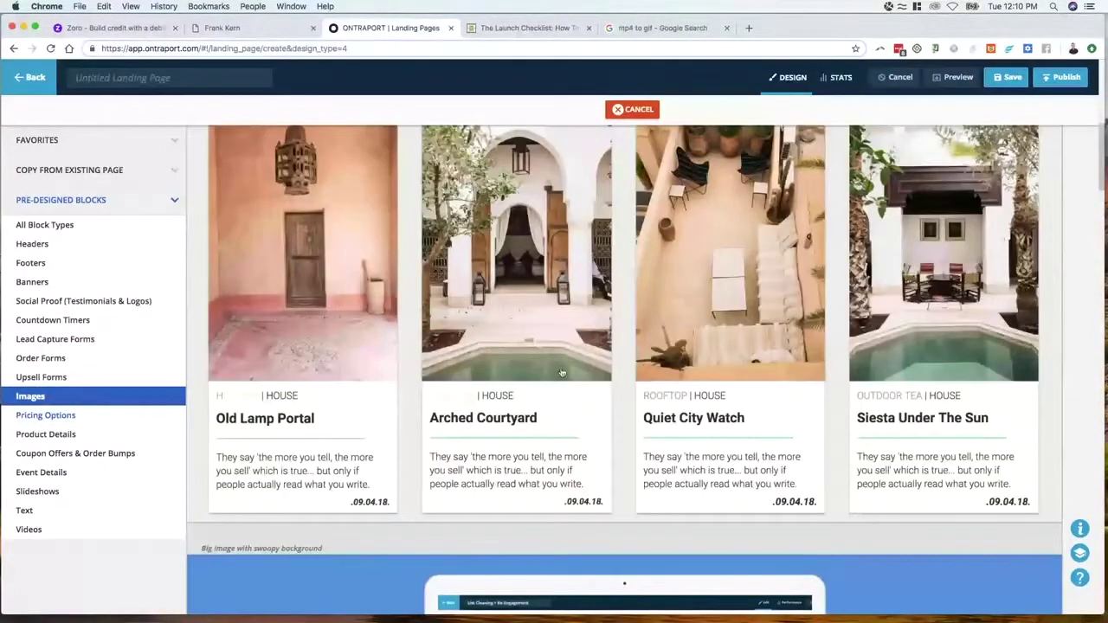
pyautogui.scroll(-3, 607, 379)
pyautogui.scroll(5, 608, 385)
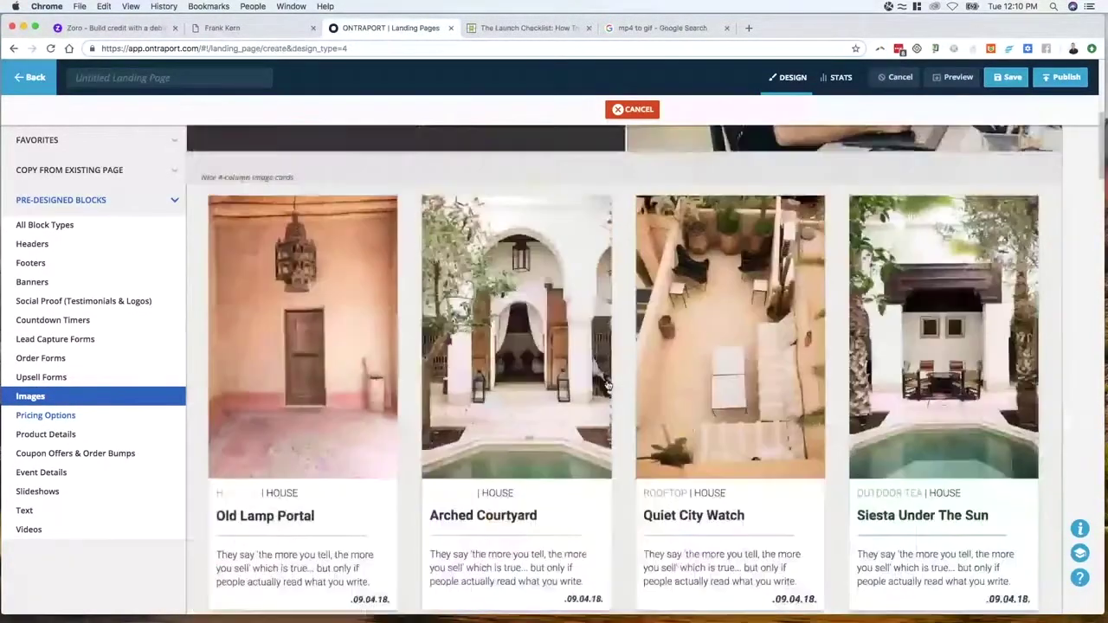
# Insert the 'Nice 4 column image cards' block below the hero and select its Siesta column
pyautogui.click(522, 33)
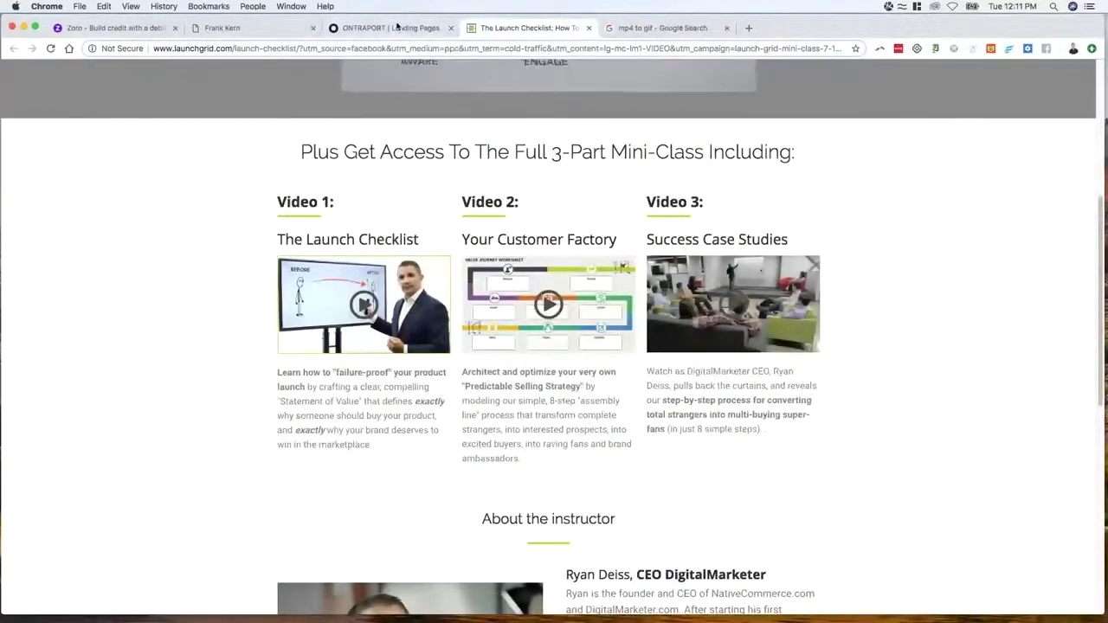
pyautogui.click(377, 28)
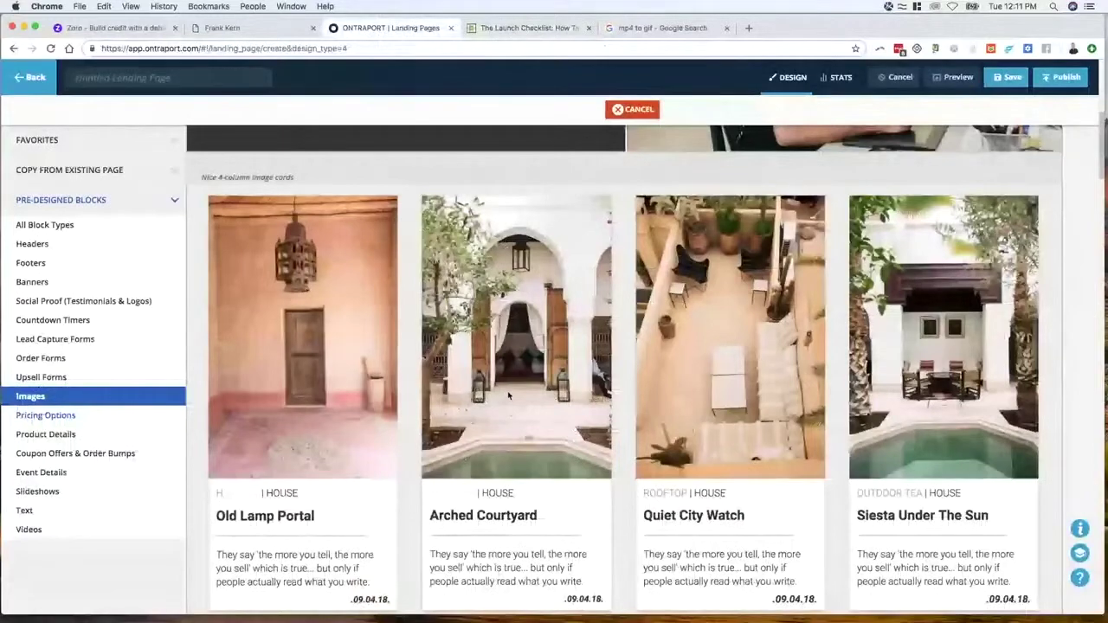
pyautogui.scroll(-5, 509, 395)
pyautogui.scroll(4, 458, 366)
pyautogui.scroll(-1, 367, 383)
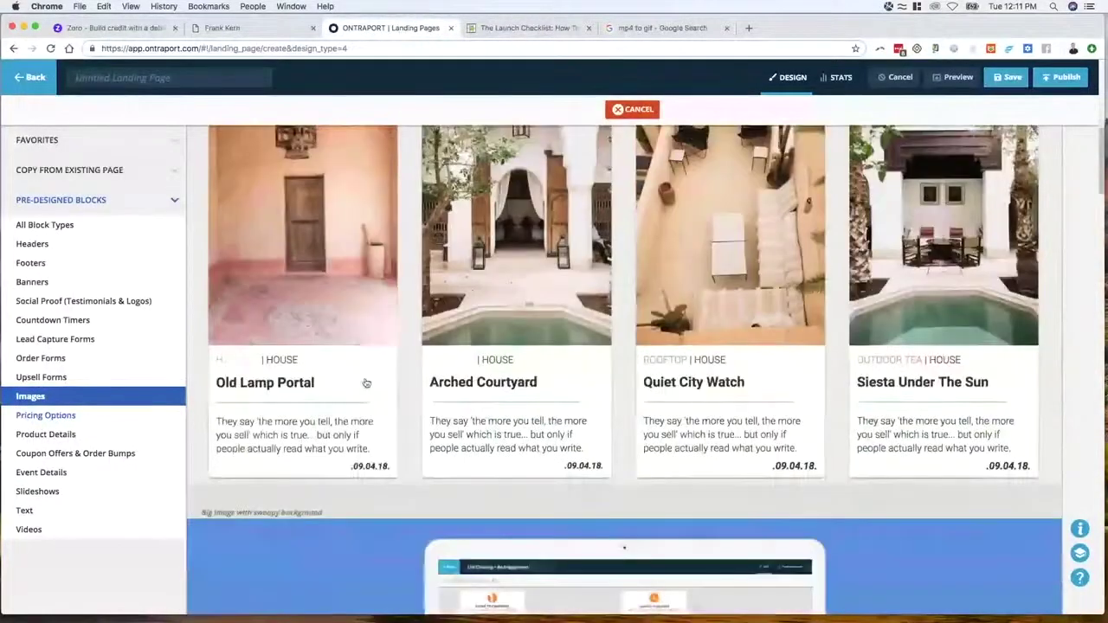
pyautogui.scroll(-3, 367, 383)
pyautogui.scroll(3, 450, 346)
pyautogui.scroll(2, 538, 297)
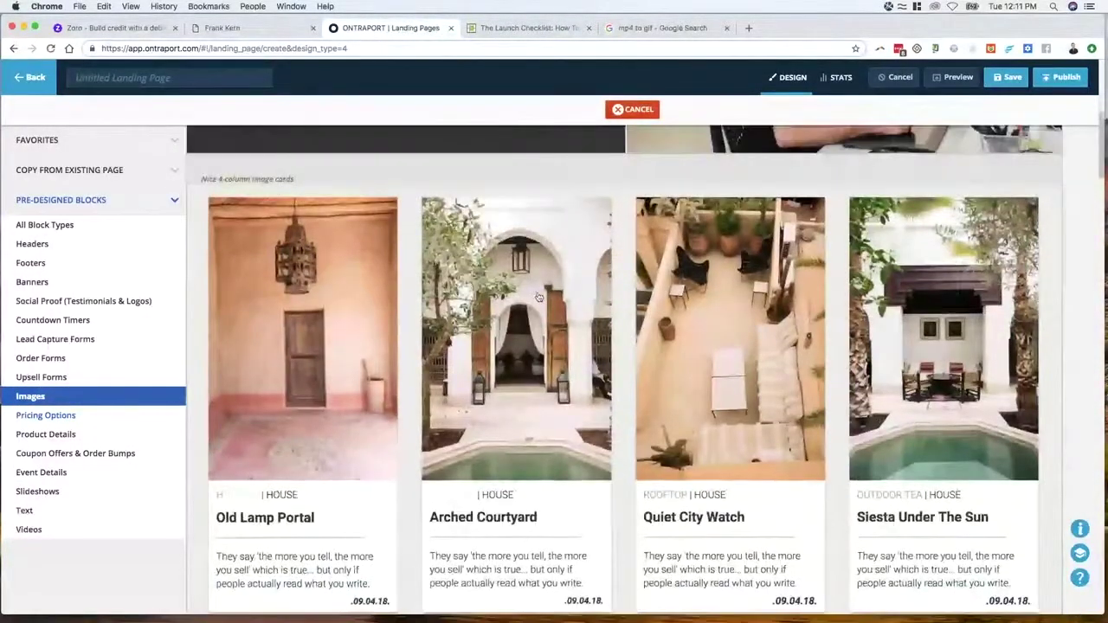
pyautogui.click(537, 297)
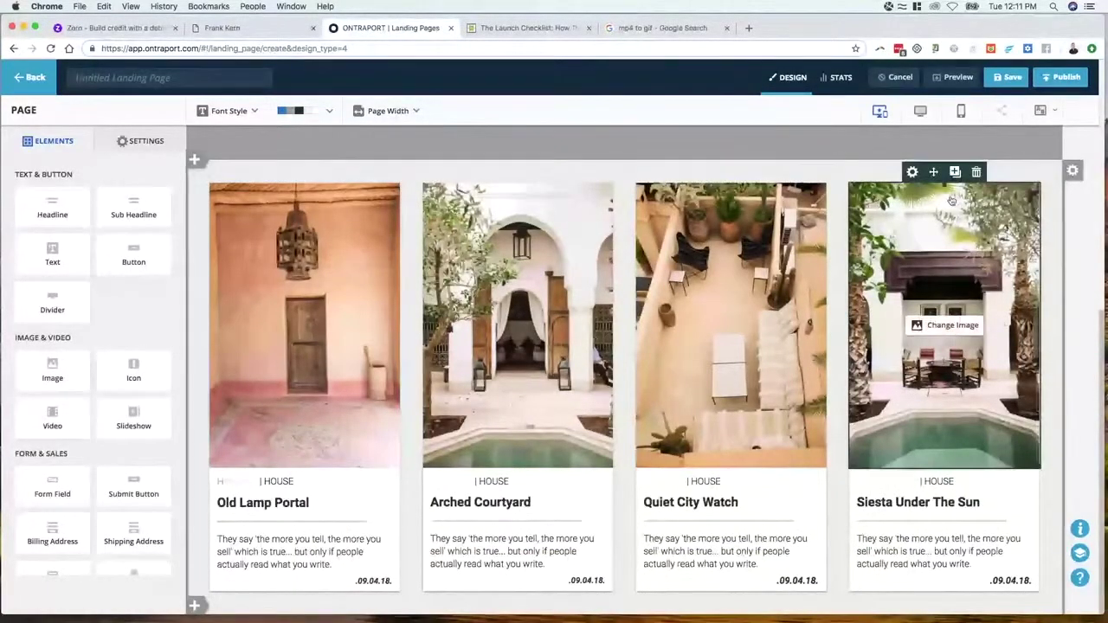
pyautogui.click(951, 202)
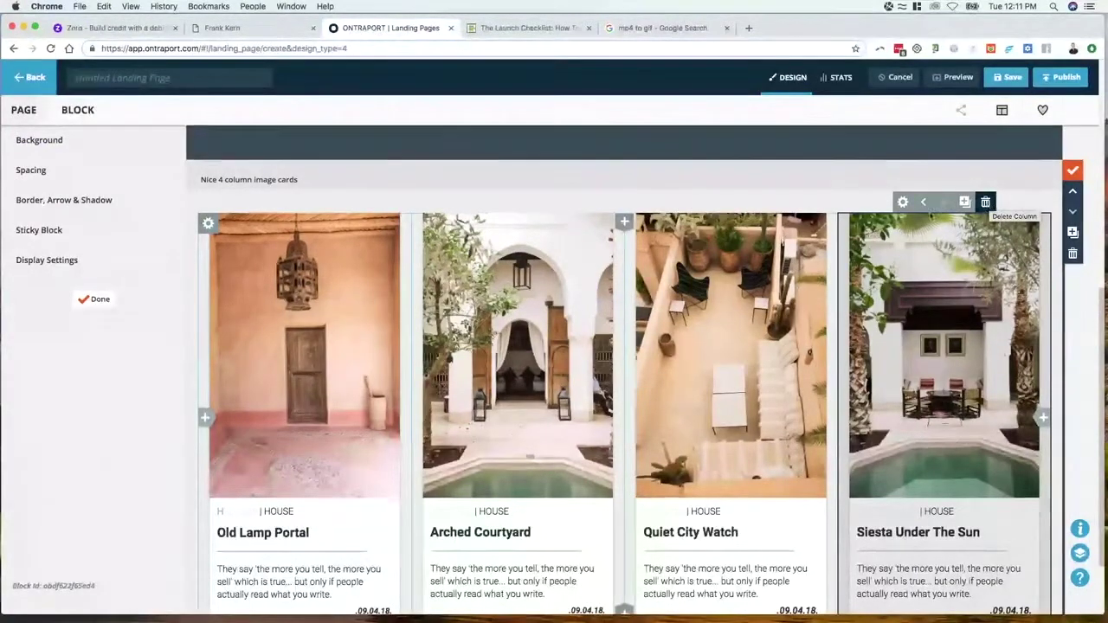
# Delete the Siesta Under The Sun column from the cards block
pyautogui.click(985, 202)
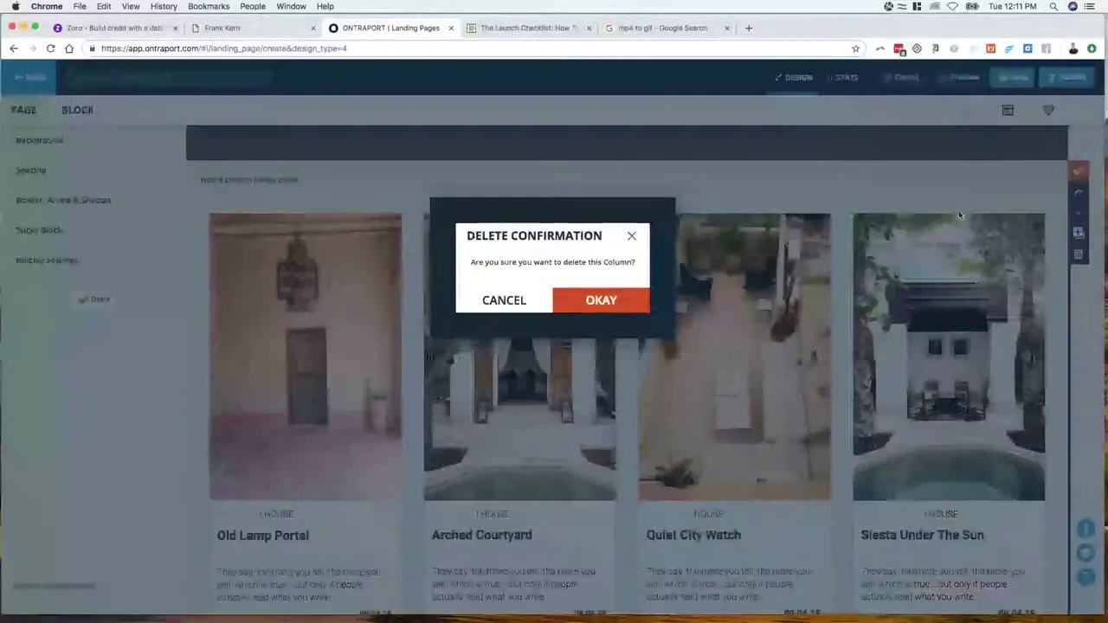
pyautogui.click(600, 300)
pyautogui.scroll(-3, 617, 486)
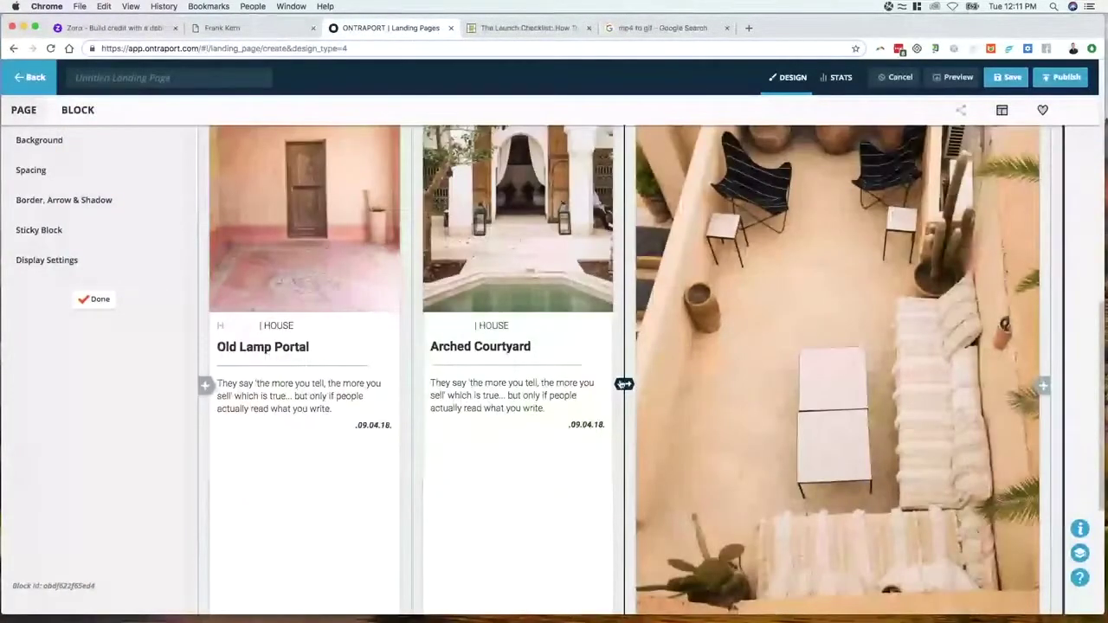
# Resize Old Lamp Portal, Arched Courtyard and Quiet City Watch to equal widths
pyautogui.moveTo(624, 384); pyautogui.dragTo(756, 329)
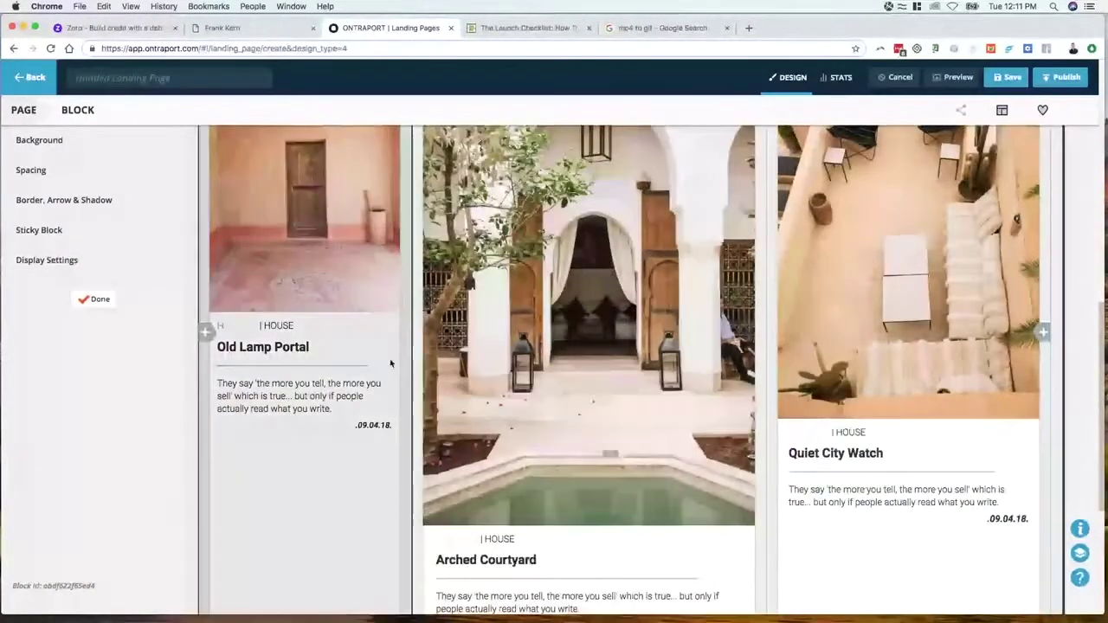
pyautogui.moveTo(410, 331); pyautogui.dragTo(502, 333)
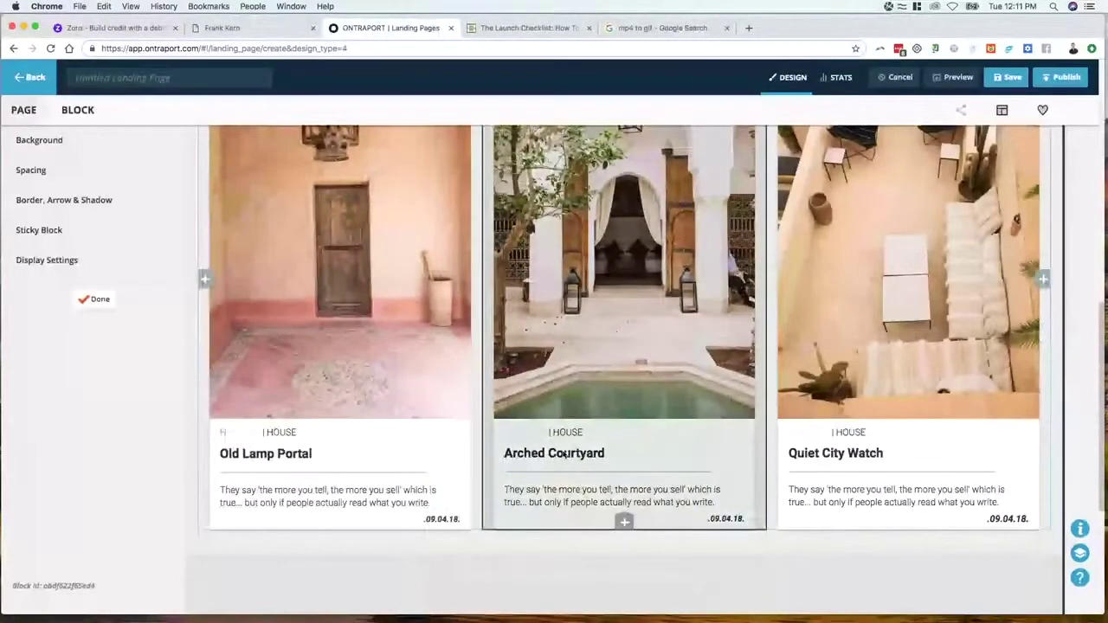
pyautogui.scroll(3, 564, 455)
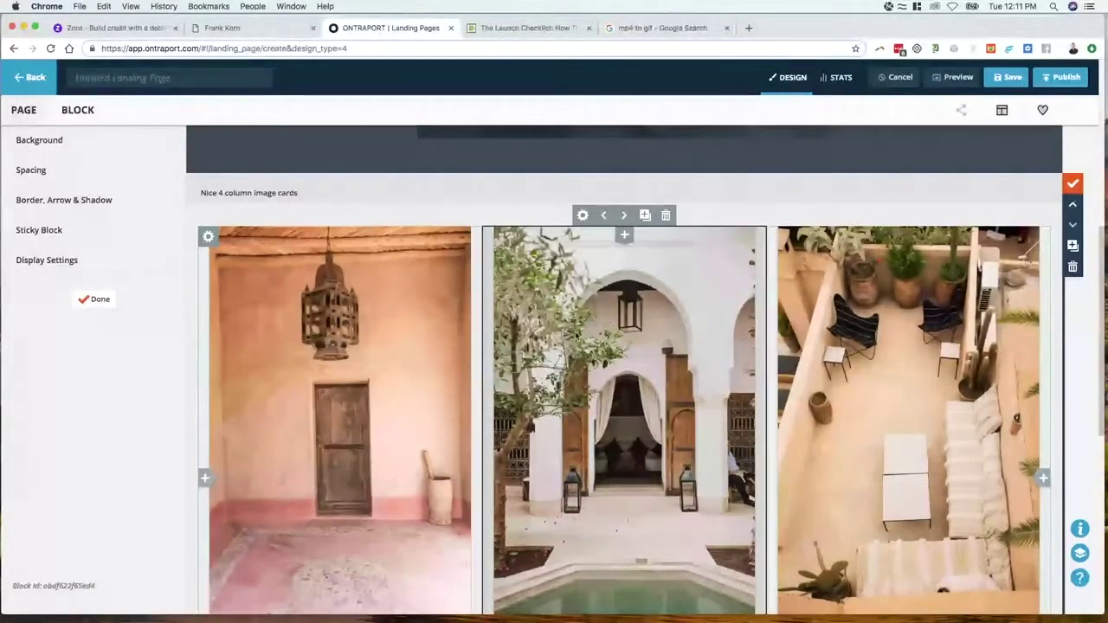
pyautogui.scroll(-1, 629, 376)
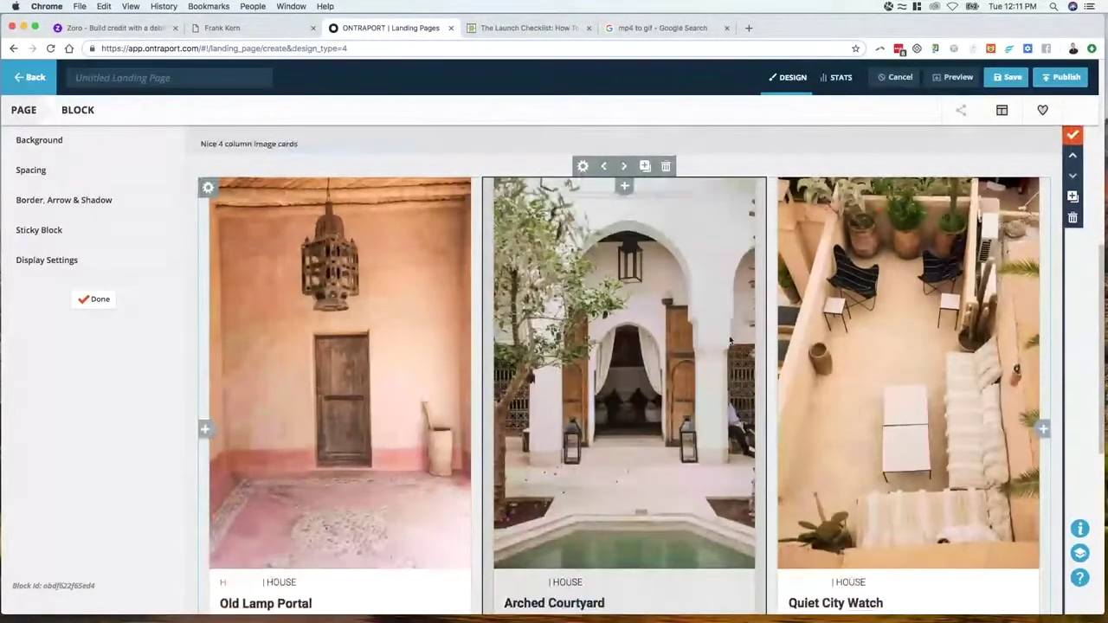
pyautogui.scroll(-3, 729, 350)
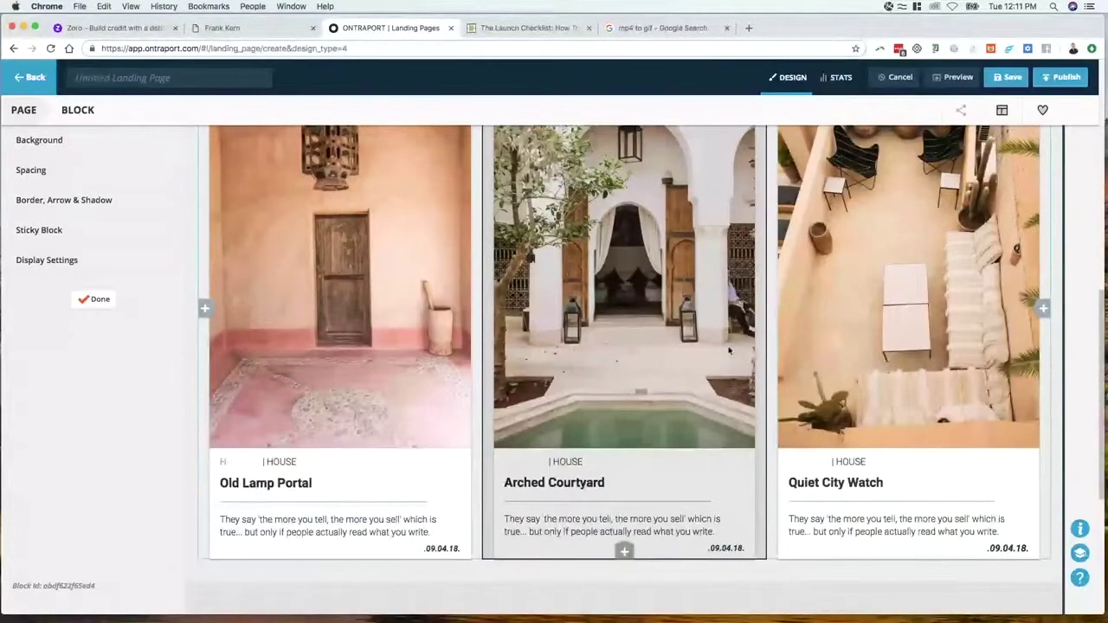
pyautogui.scroll(1, 729, 351)
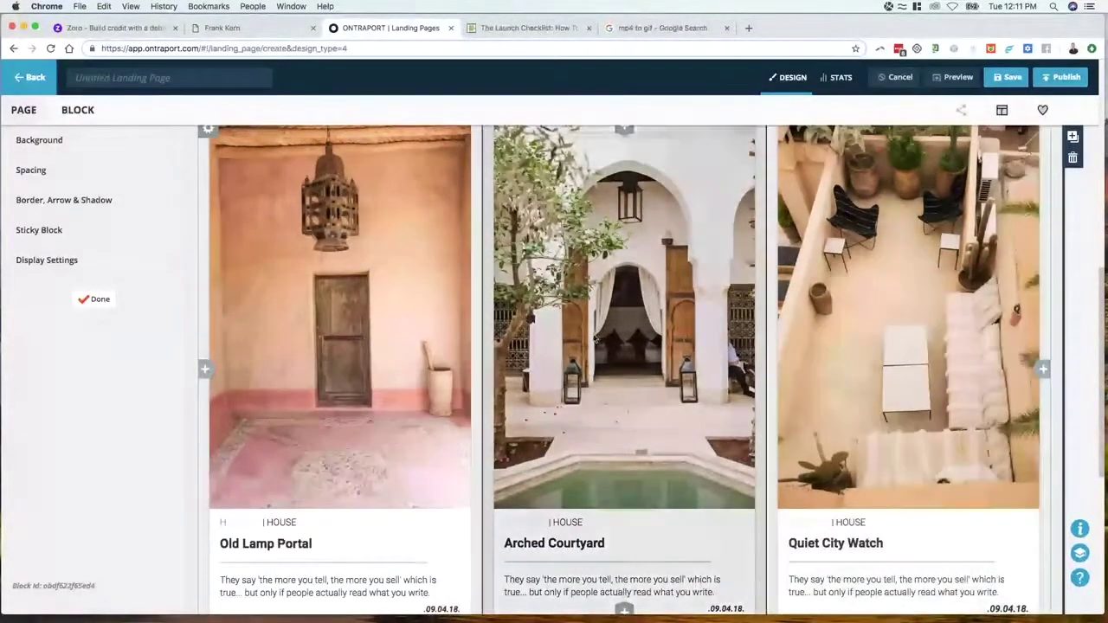
pyautogui.scroll(-2, 675, 381)
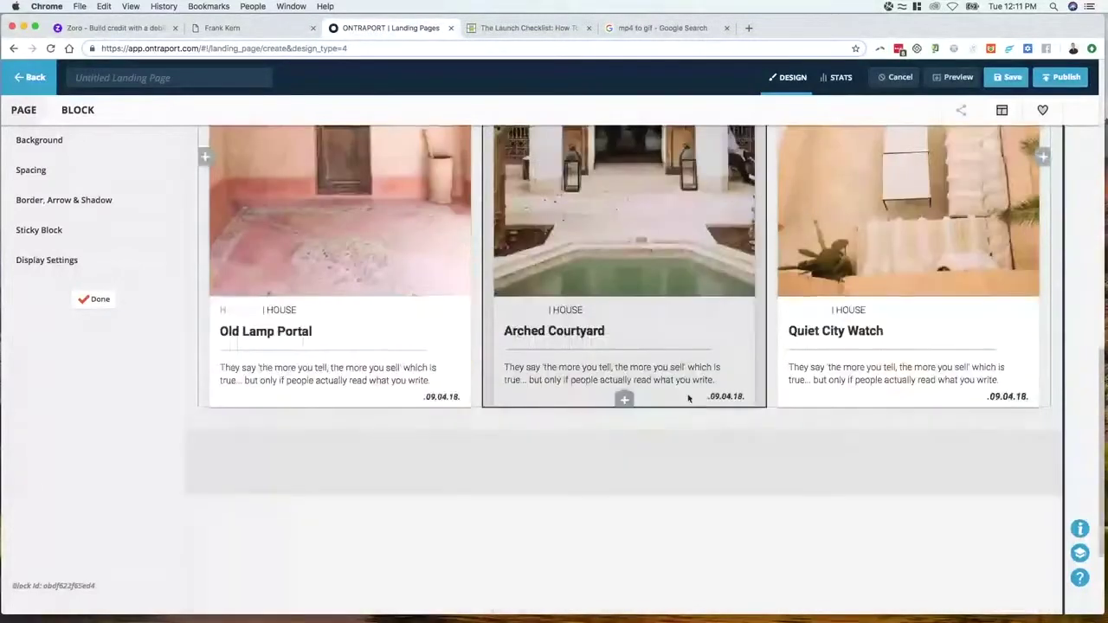
pyautogui.scroll(4, 687, 394)
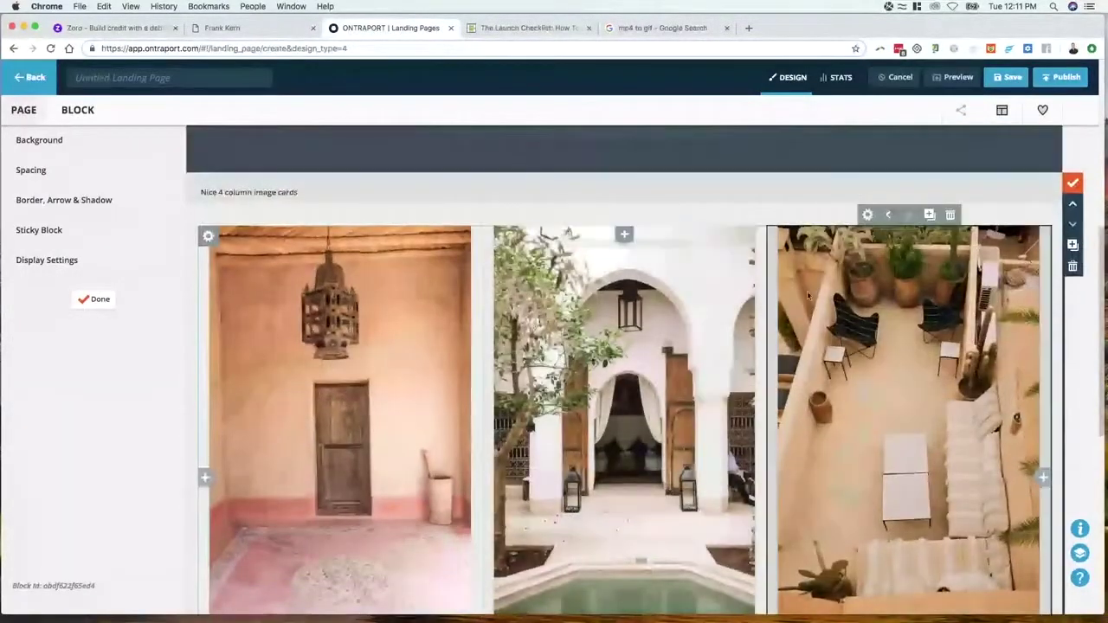
# Save the Launch Checklist Video 1 thumbnail as launch-checklist.jpg and upload it into the Old Lamp Portal card
pyautogui.click(95, 300)
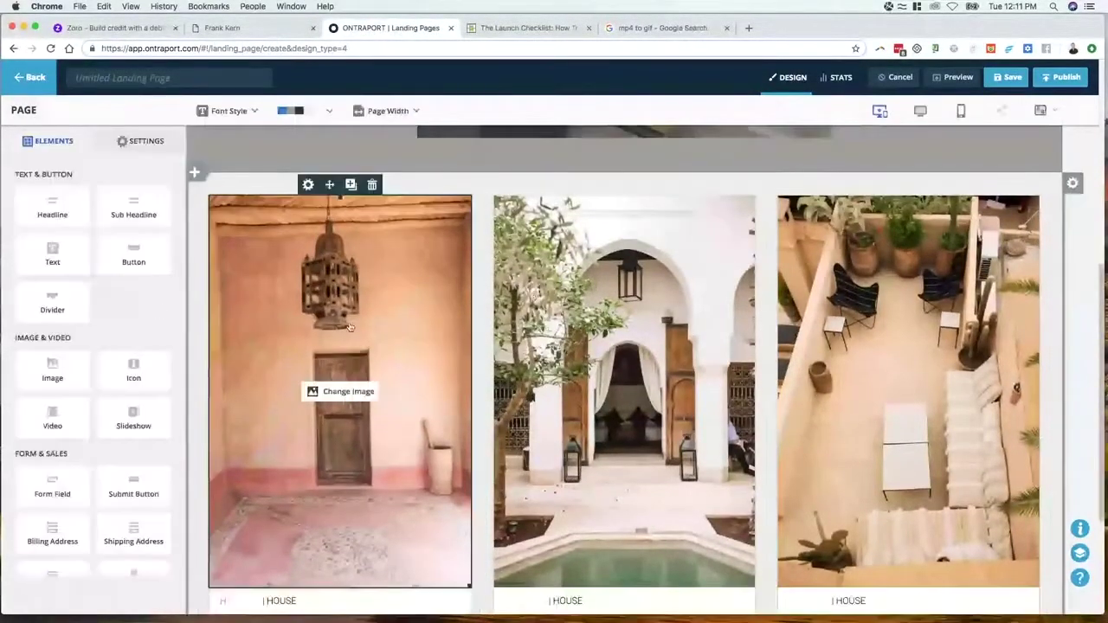
pyautogui.click(530, 29)
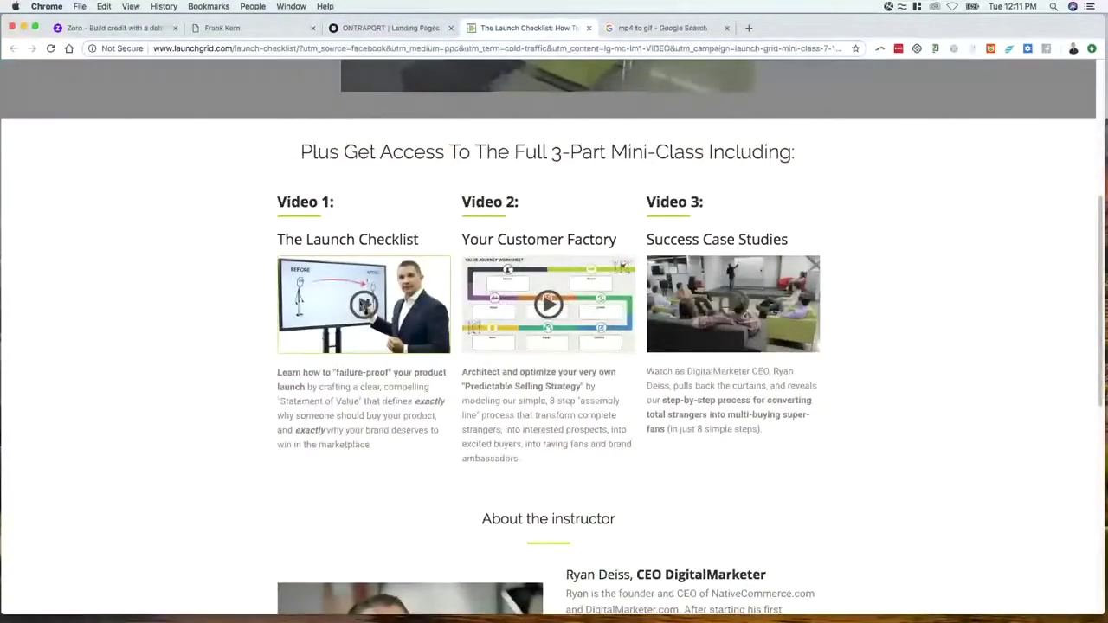
pyautogui.rightClick(367, 295)
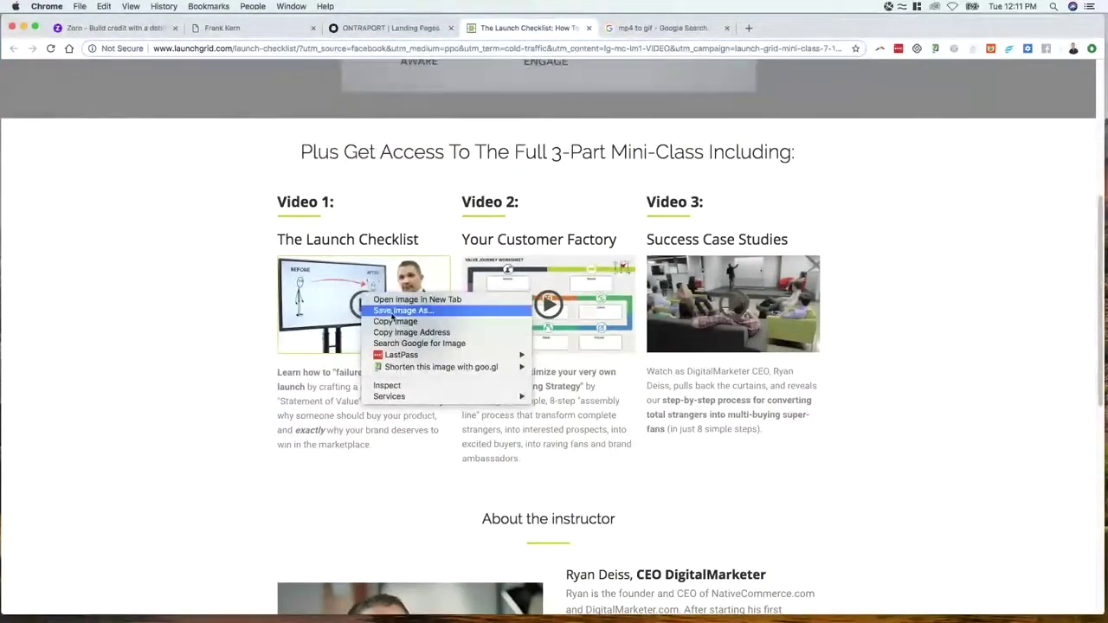
pyautogui.click(400, 310)
pyautogui.press('Return')
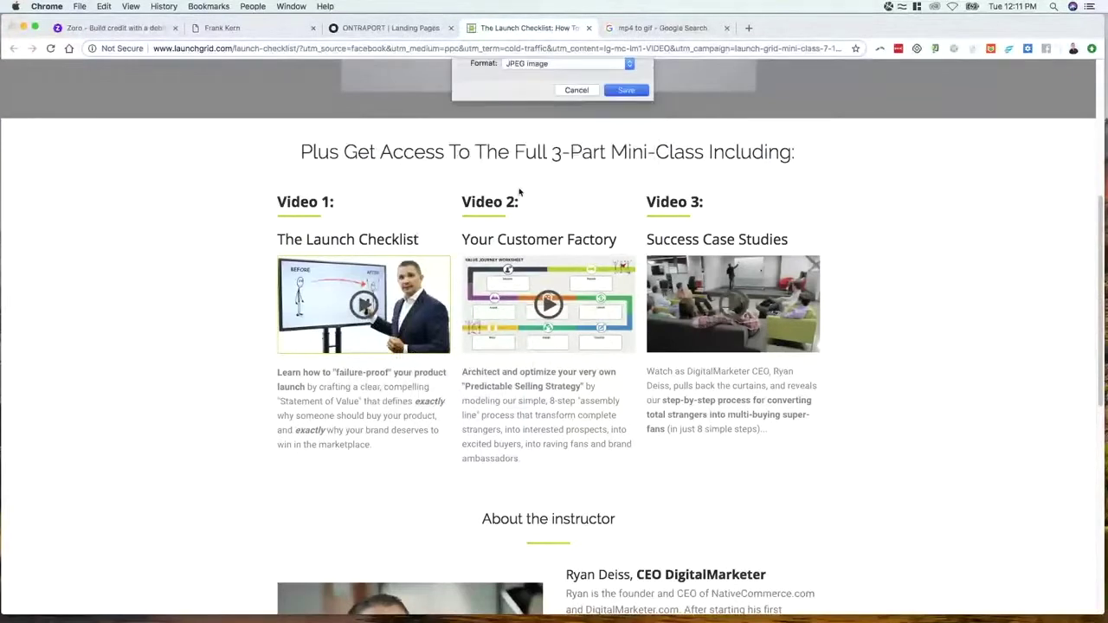
pyautogui.click(389, 27)
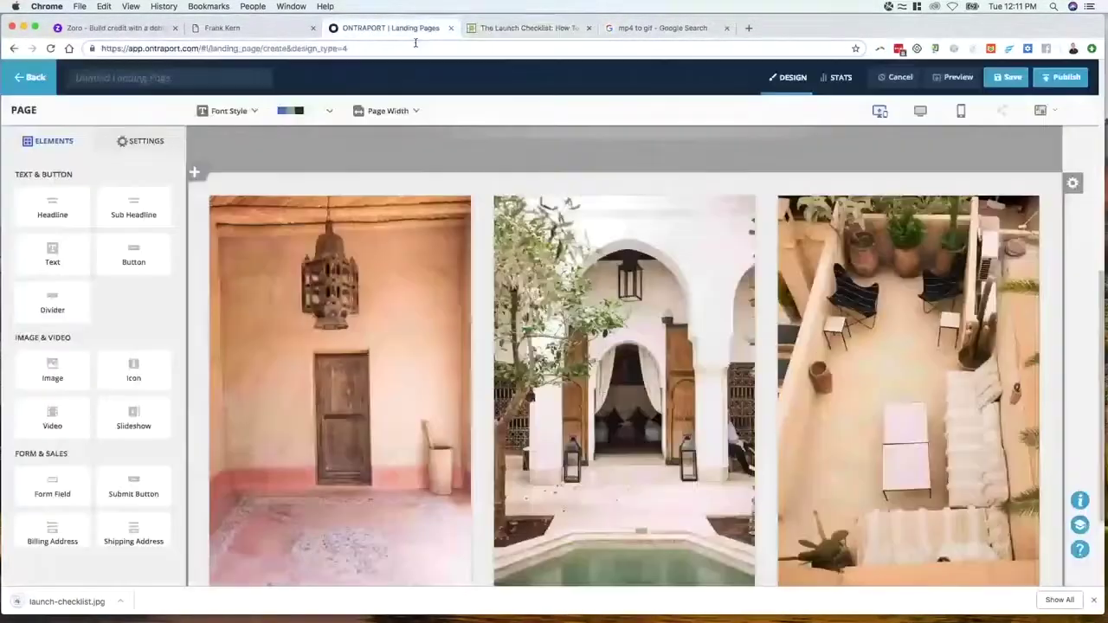
pyautogui.click(346, 390)
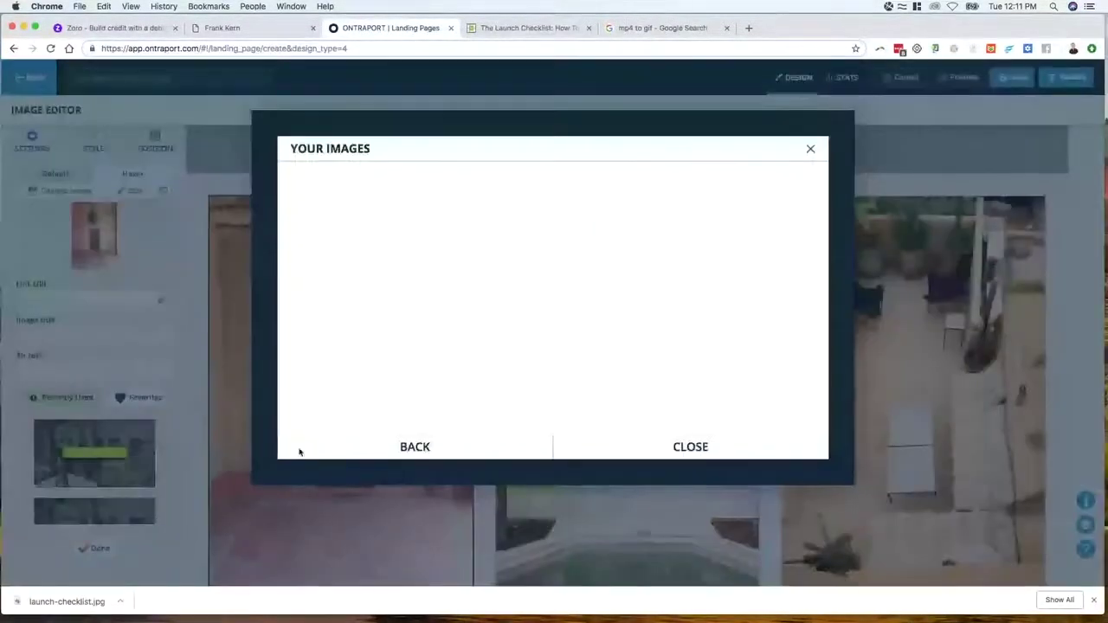
pyautogui.click(450, 175)
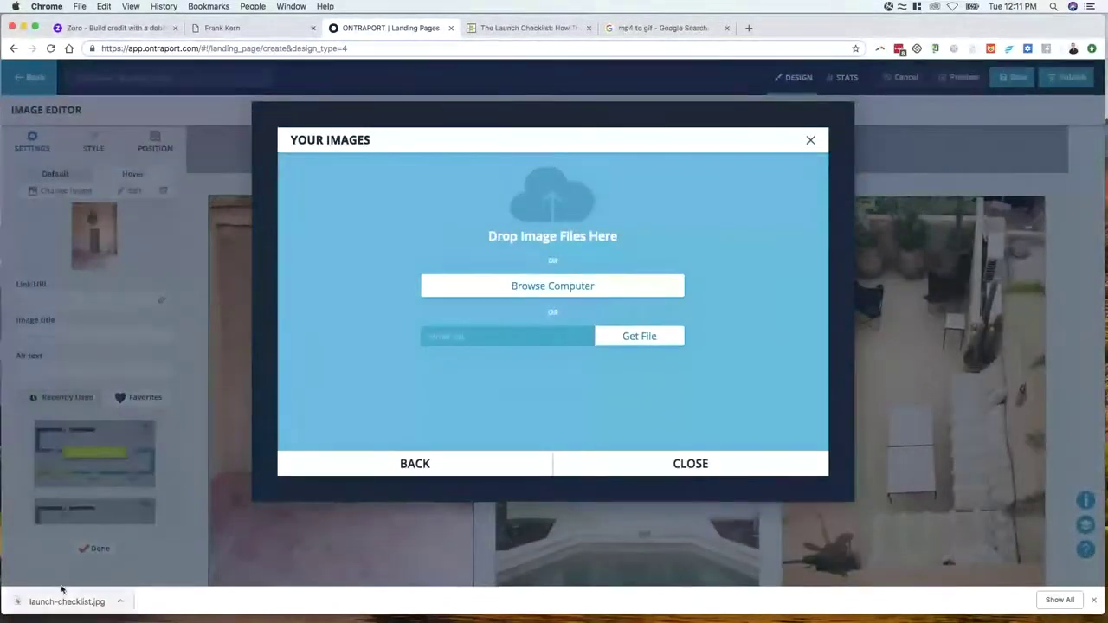
pyautogui.moveTo(65, 601); pyautogui.dragTo(462, 315)
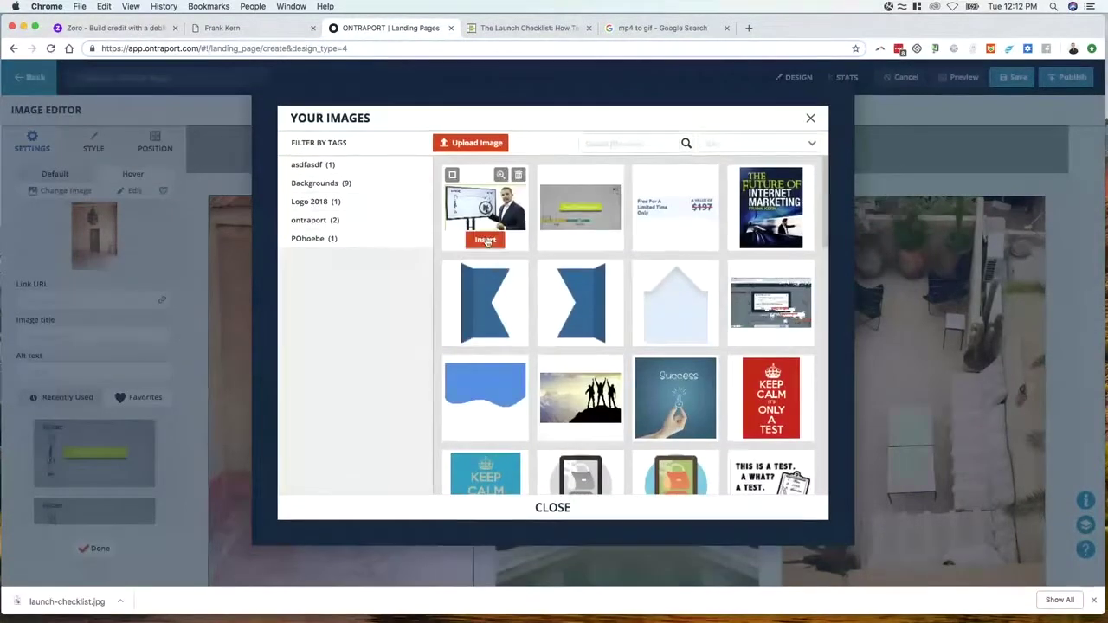
pyautogui.click(485, 240)
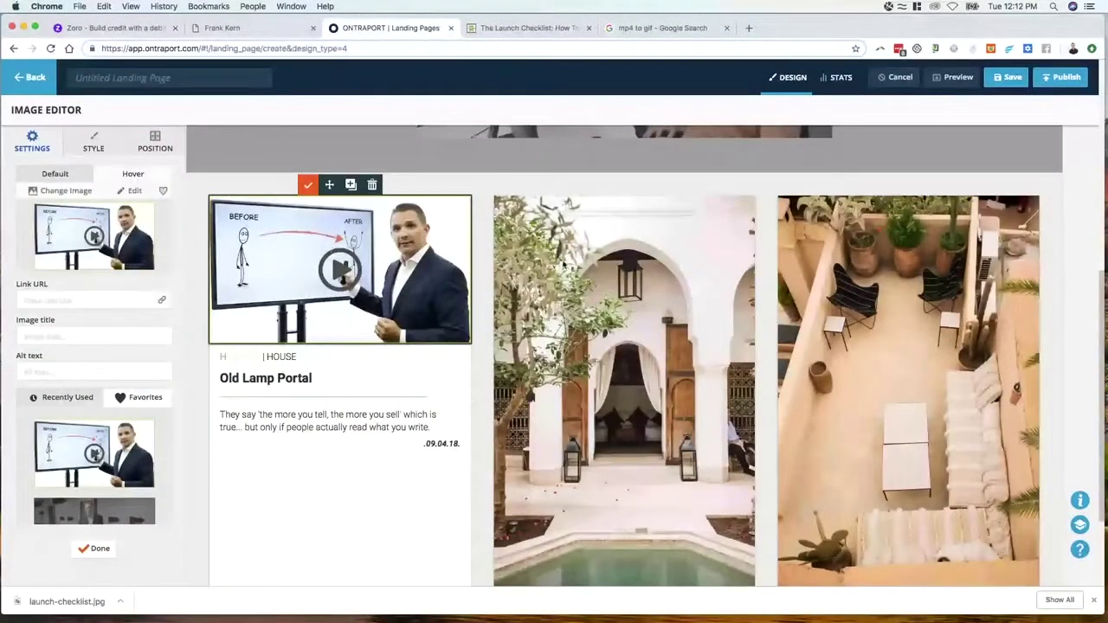
# Delete the arch and courtyard images and fill both cards with copies of the video thumbnail
pyautogui.click(565, 262)
pyautogui.click(657, 187)
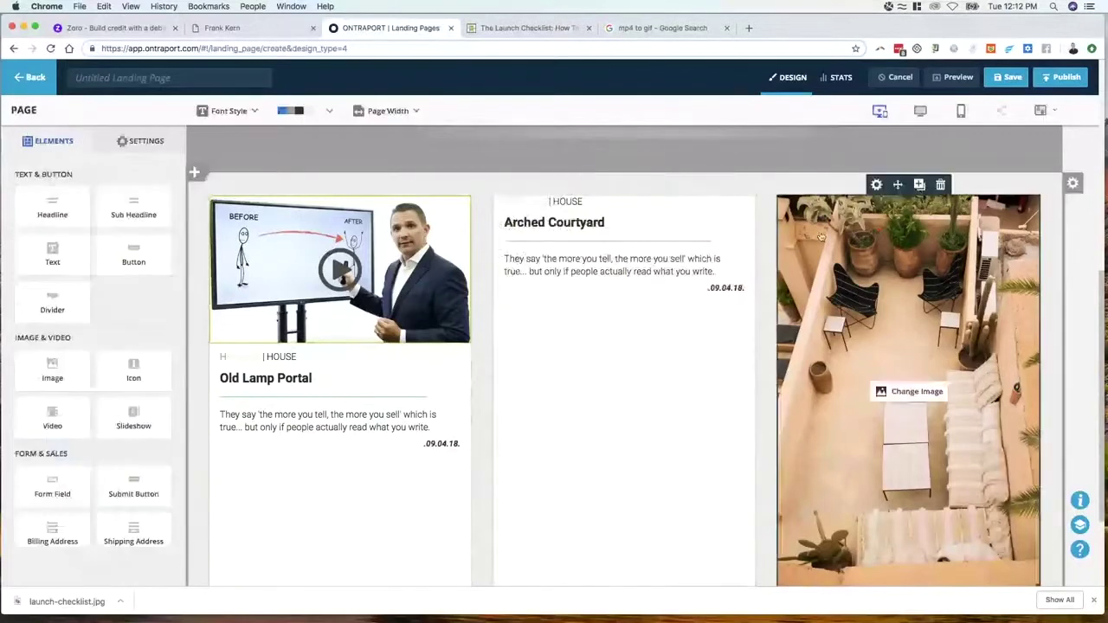
pyautogui.click(942, 184)
pyautogui.scroll(3, 342, 254)
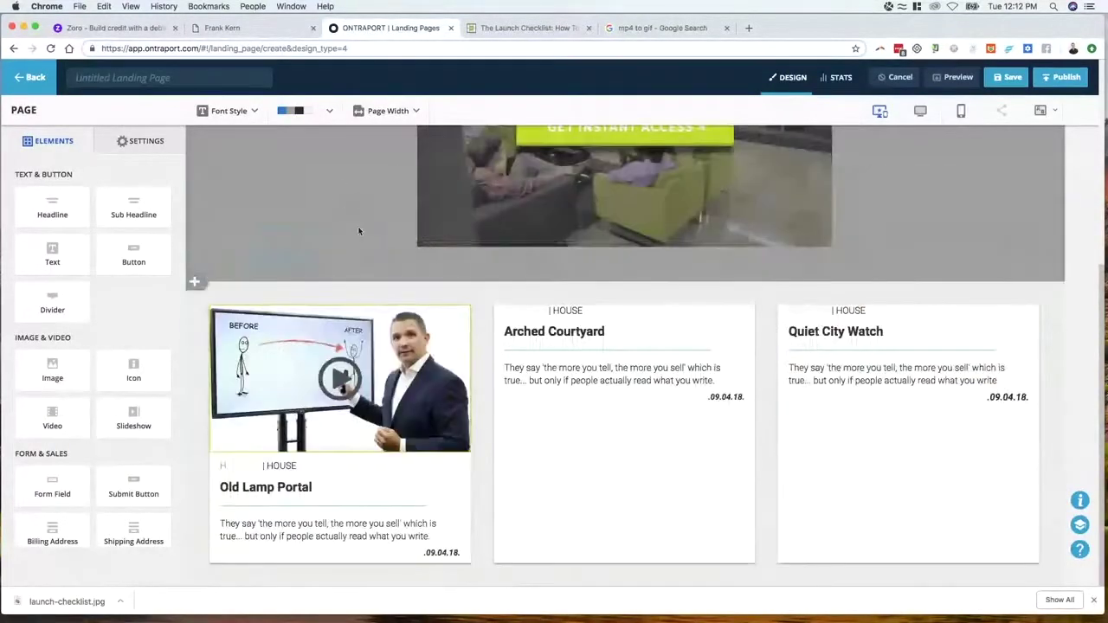
pyautogui.click(351, 294)
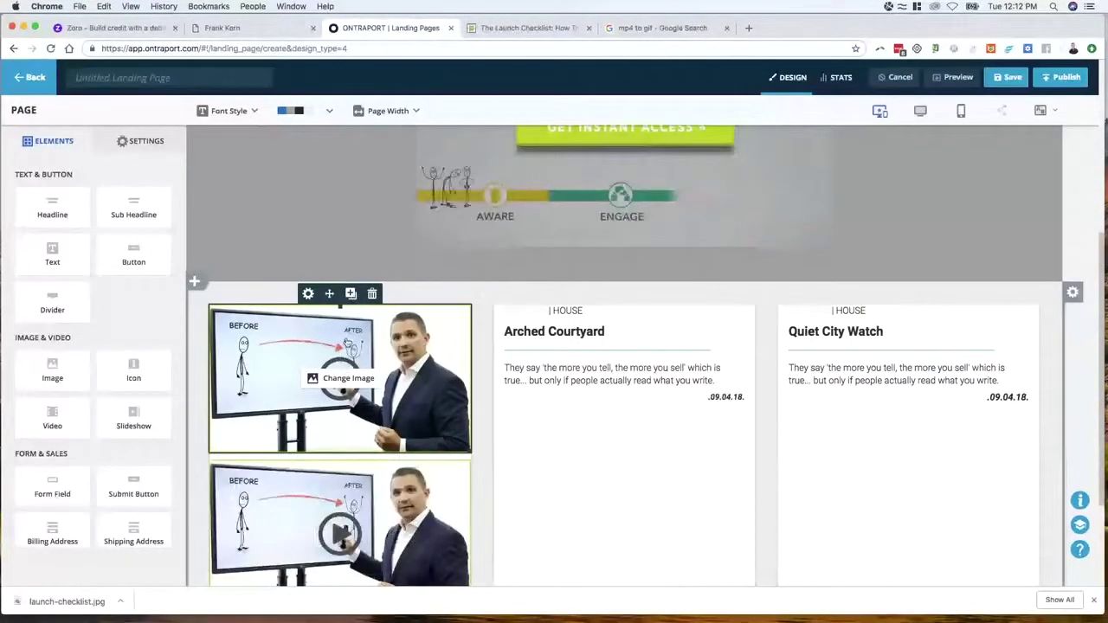
pyautogui.moveTo(339, 520); pyautogui.dragTo(582, 315)
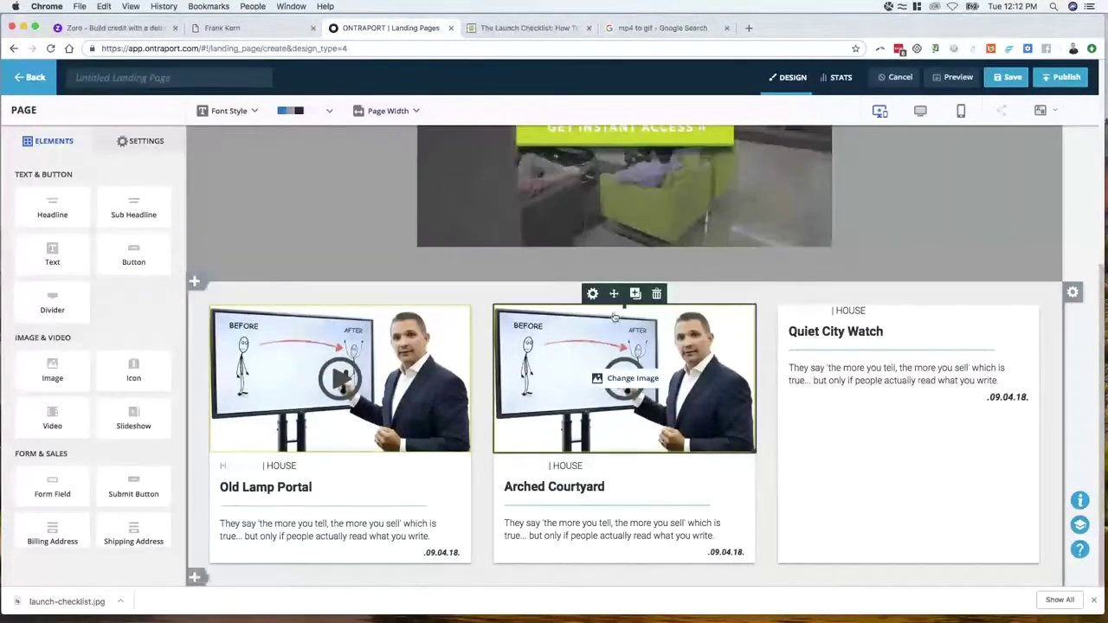
pyautogui.click(636, 295)
pyautogui.moveTo(623, 520); pyautogui.dragTo(910, 305)
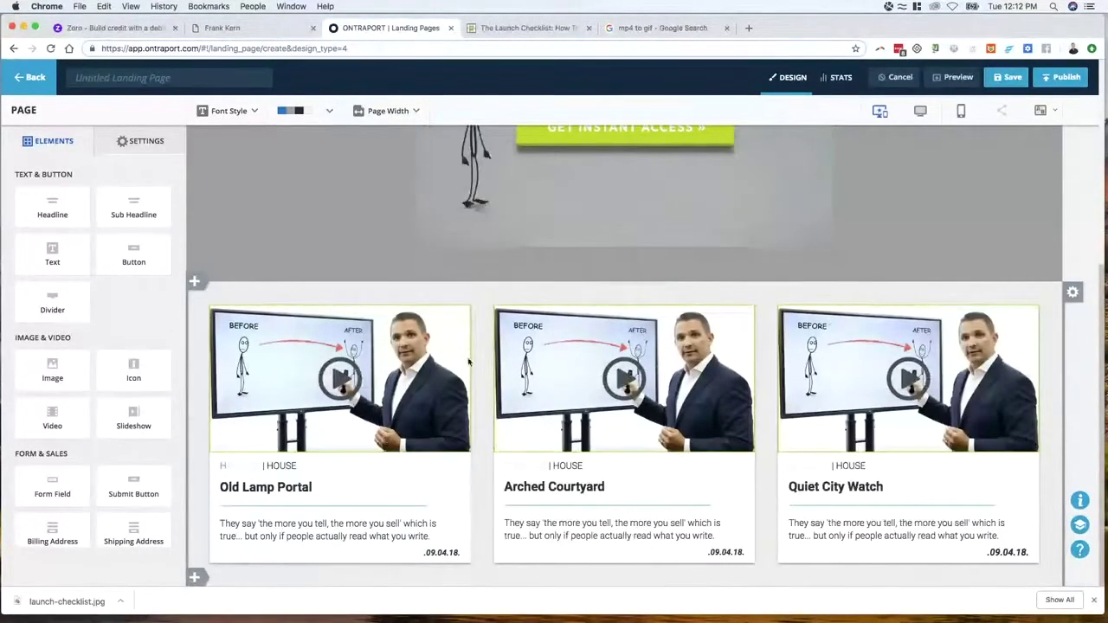
# Add two empty columns to the card block, then delete both again
pyautogui.moveTo(447, 356)
pyautogui.click(1073, 293)
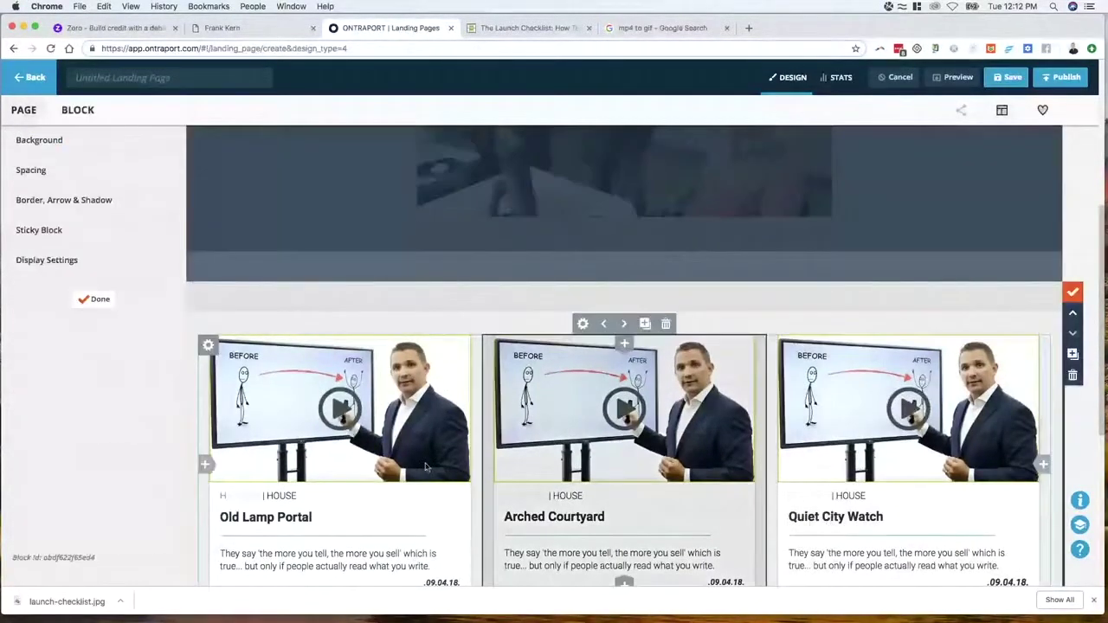
pyautogui.click(210, 465)
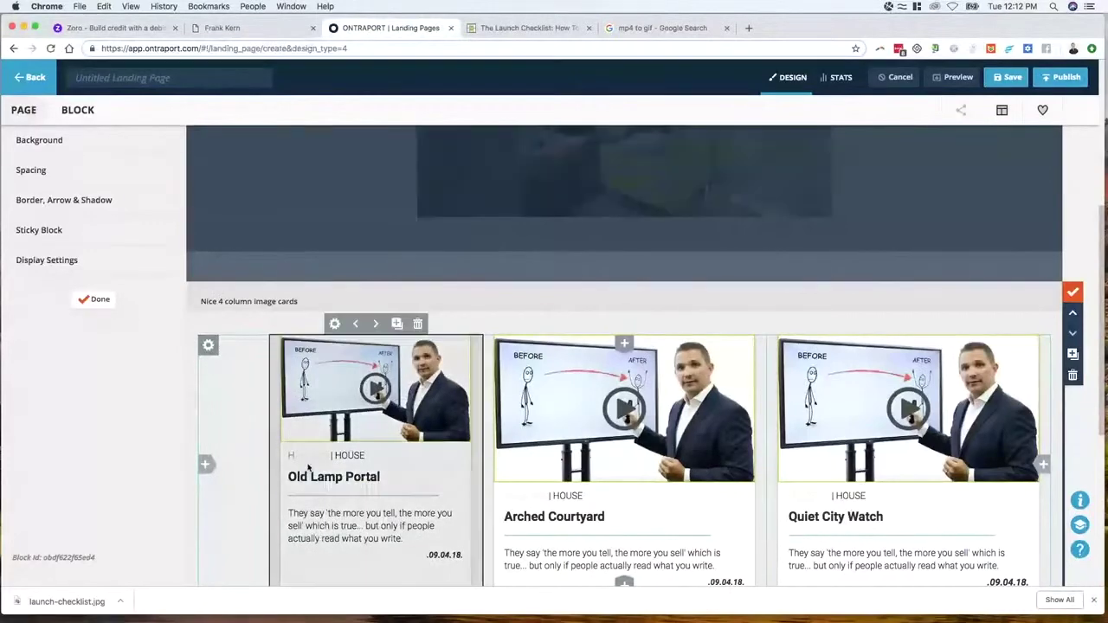
pyautogui.click(209, 465)
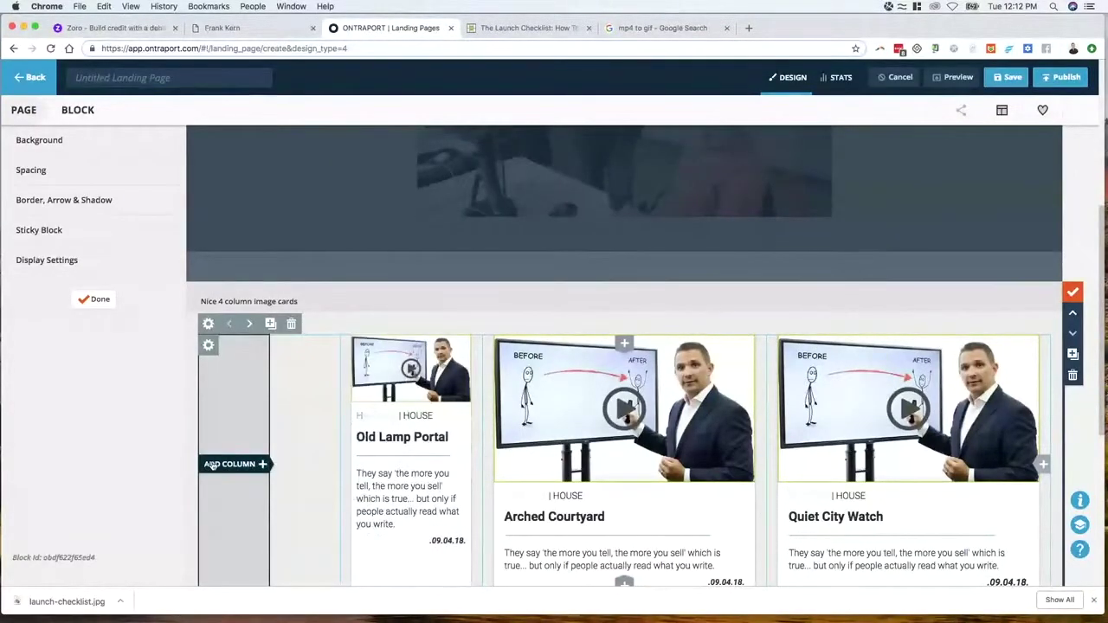
pyautogui.click(291, 323)
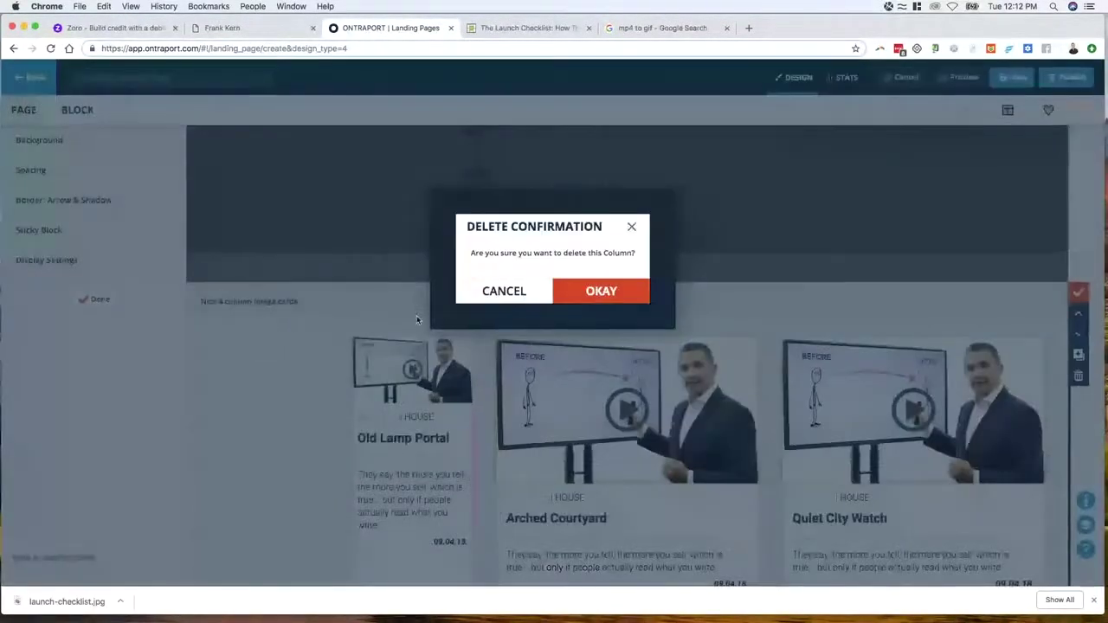
pyautogui.click(601, 291)
pyautogui.click(309, 324)
pyautogui.click(590, 295)
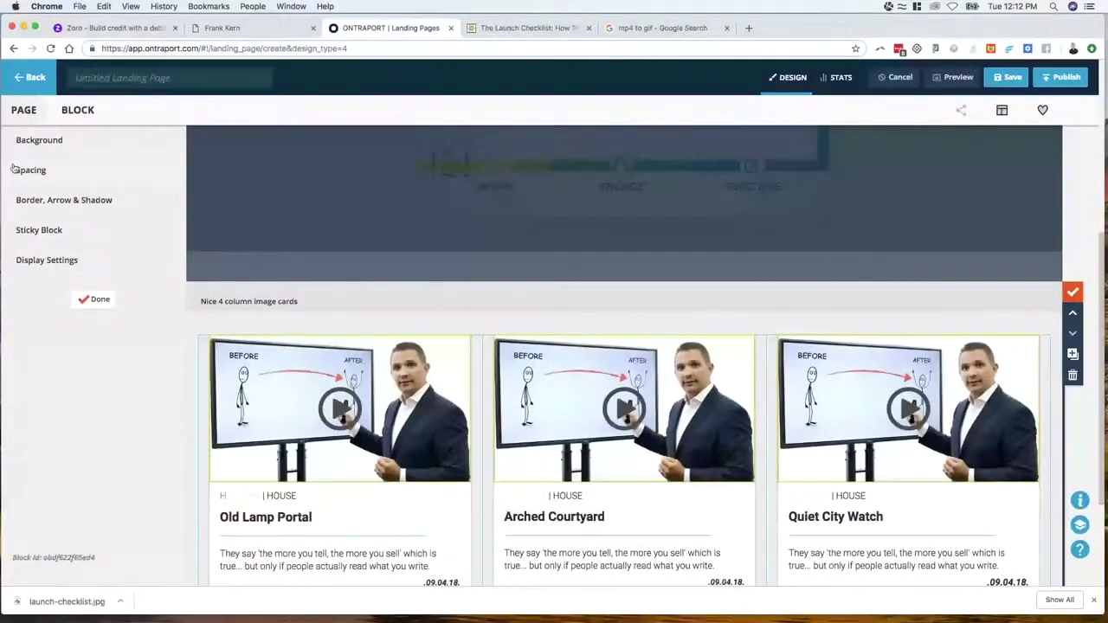
# Widen the card block's left and right padding to about 160px
pyautogui.click(59, 176)
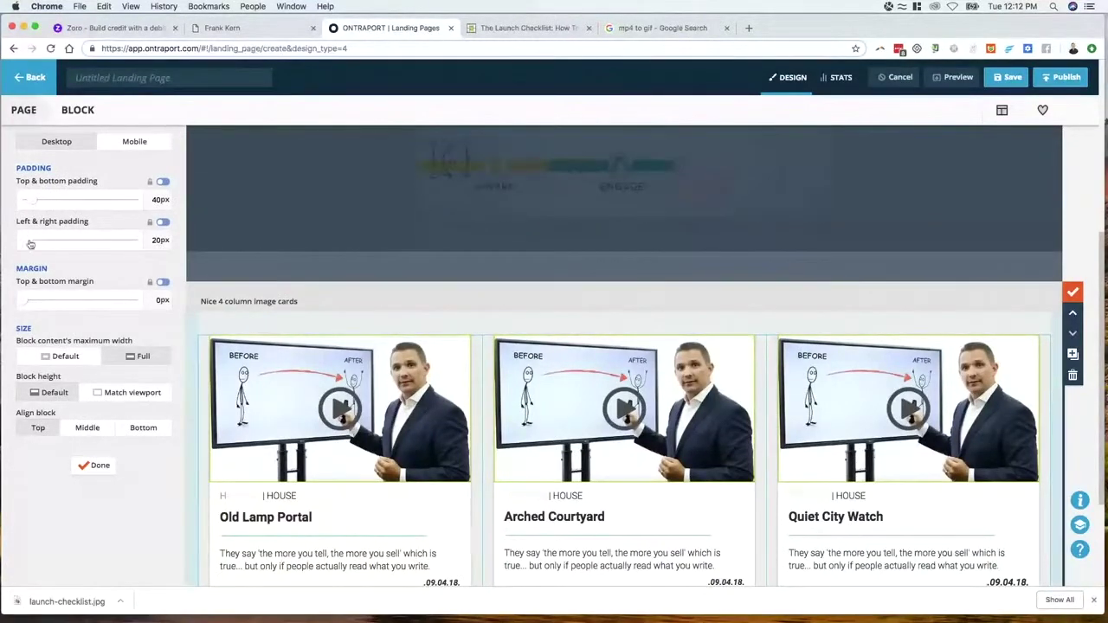
pyautogui.moveTo(31, 245); pyautogui.dragTo(63, 245)
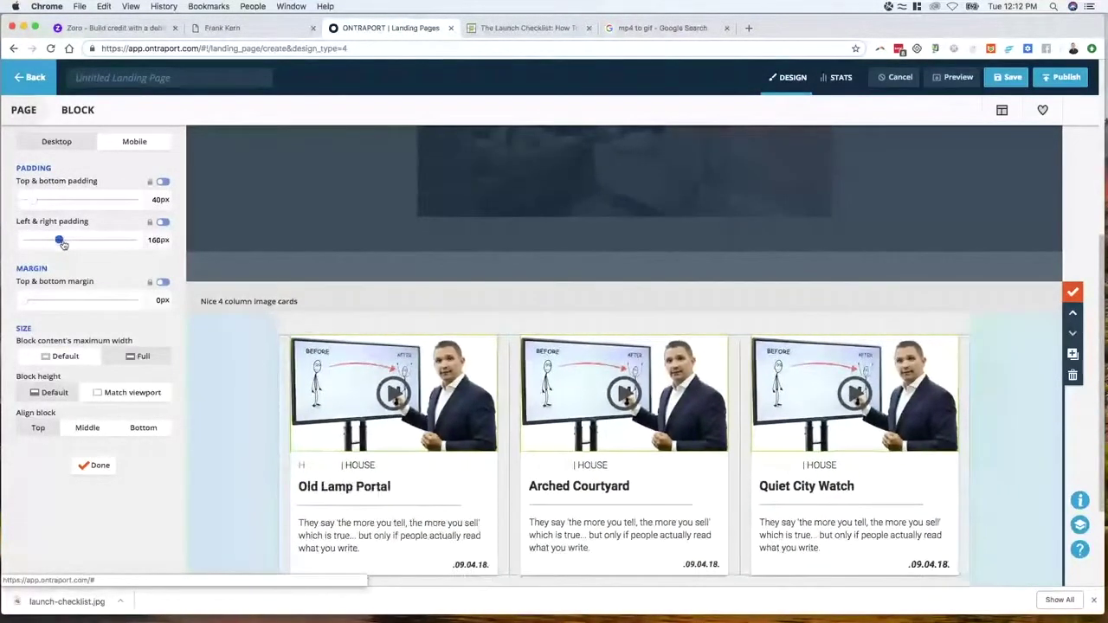
pyautogui.click(96, 465)
pyautogui.click(98, 298)
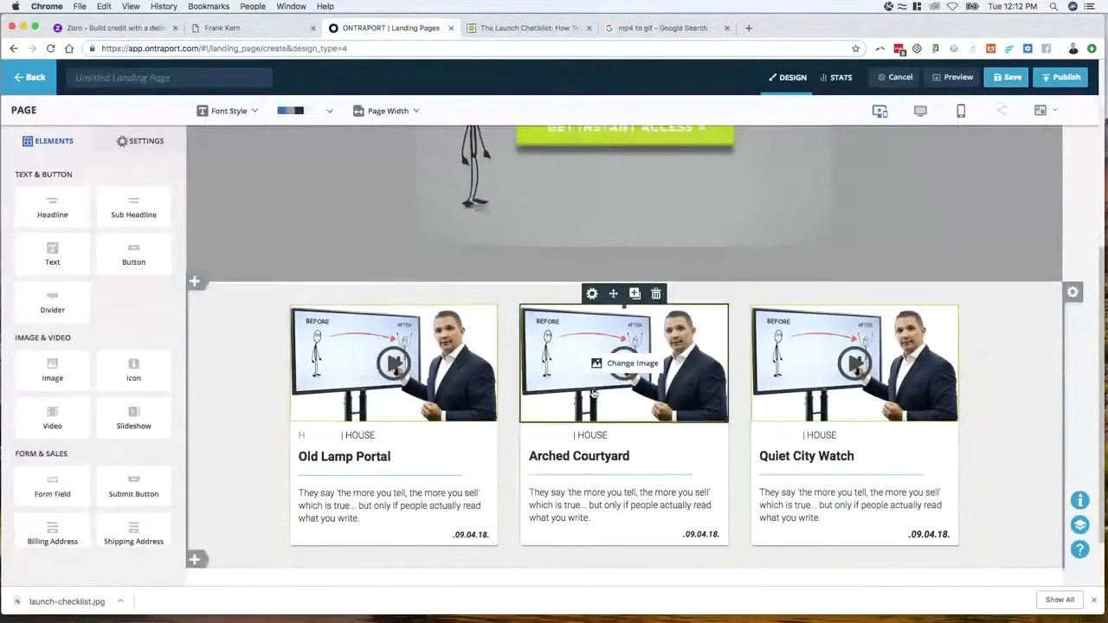
# Narrow the first card's divider and move the Old Lamp Portal heading and divider above the image
pyautogui.scroll(1, 593, 394)
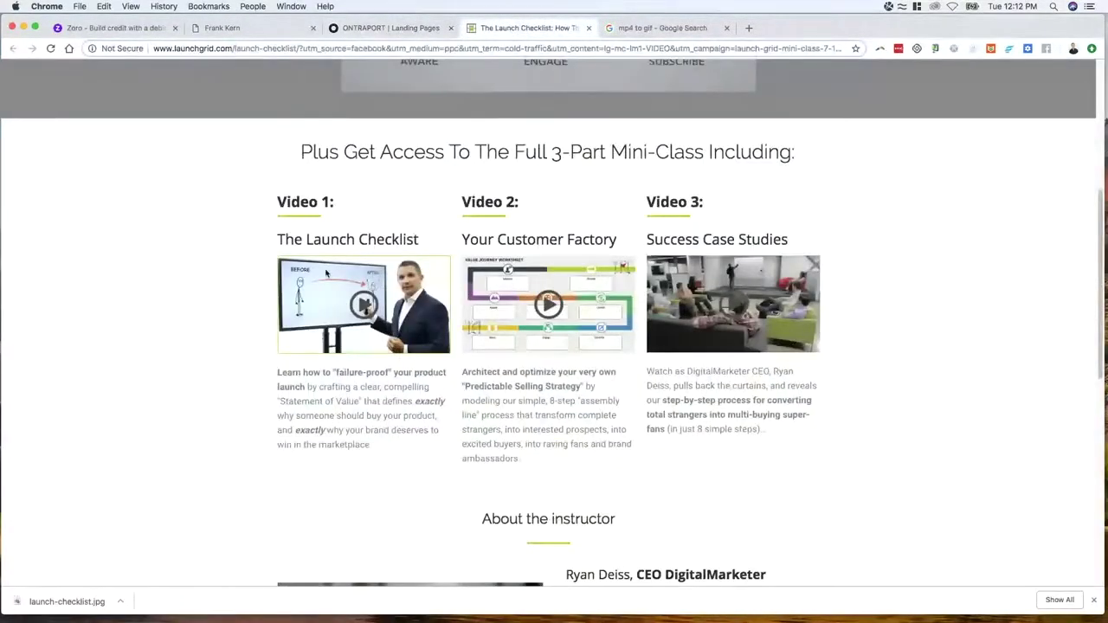
pyautogui.click(394, 28)
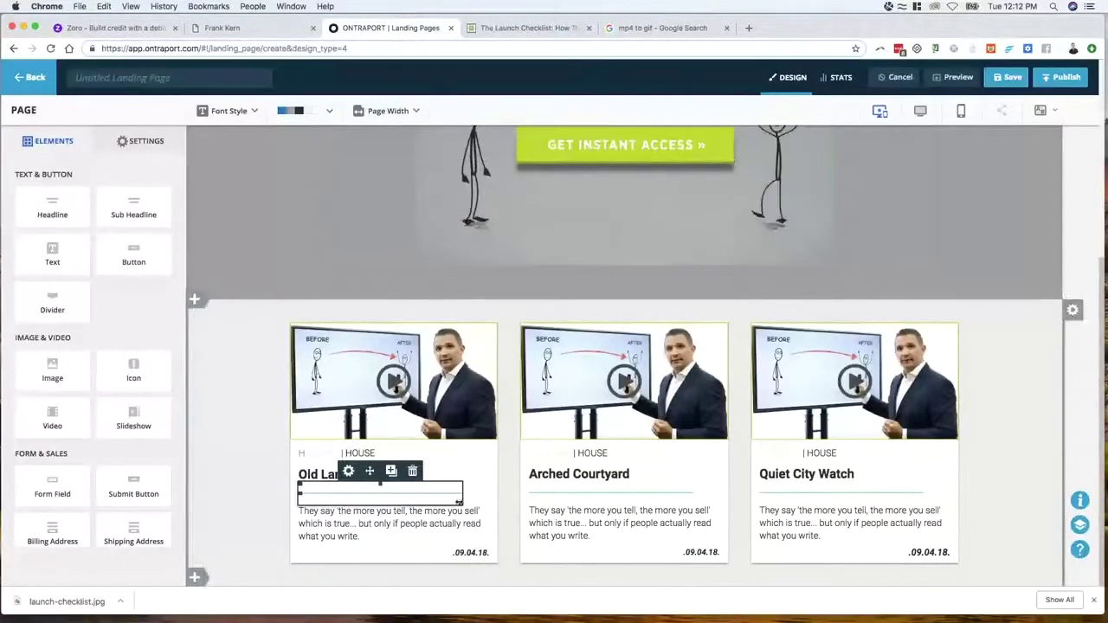
pyautogui.moveTo(459, 502); pyautogui.dragTo(395, 504)
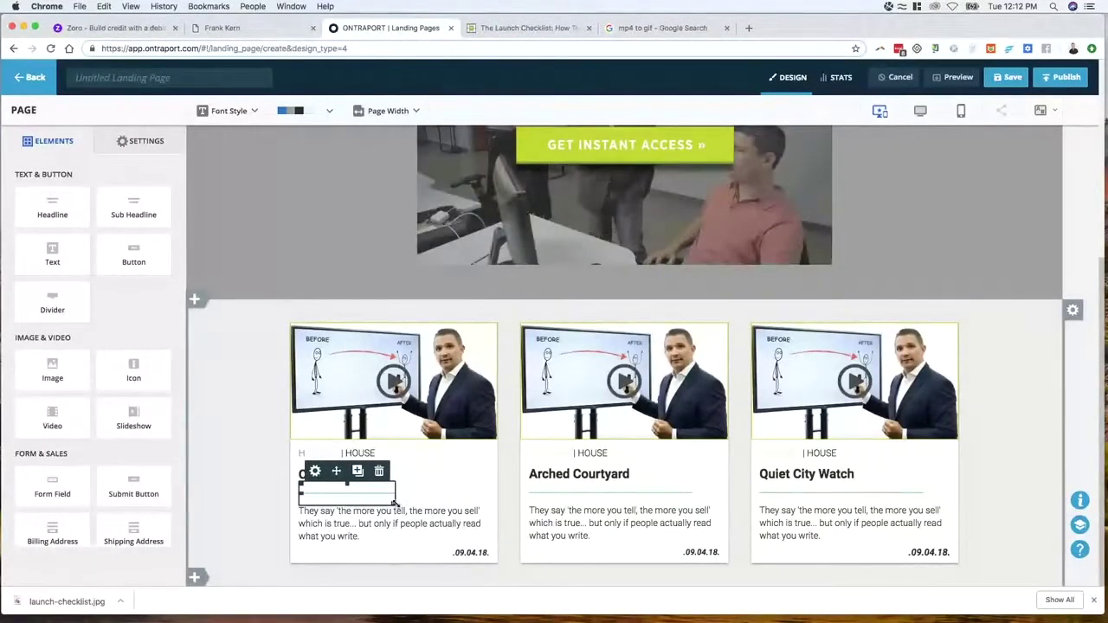
pyautogui.click(336, 476)
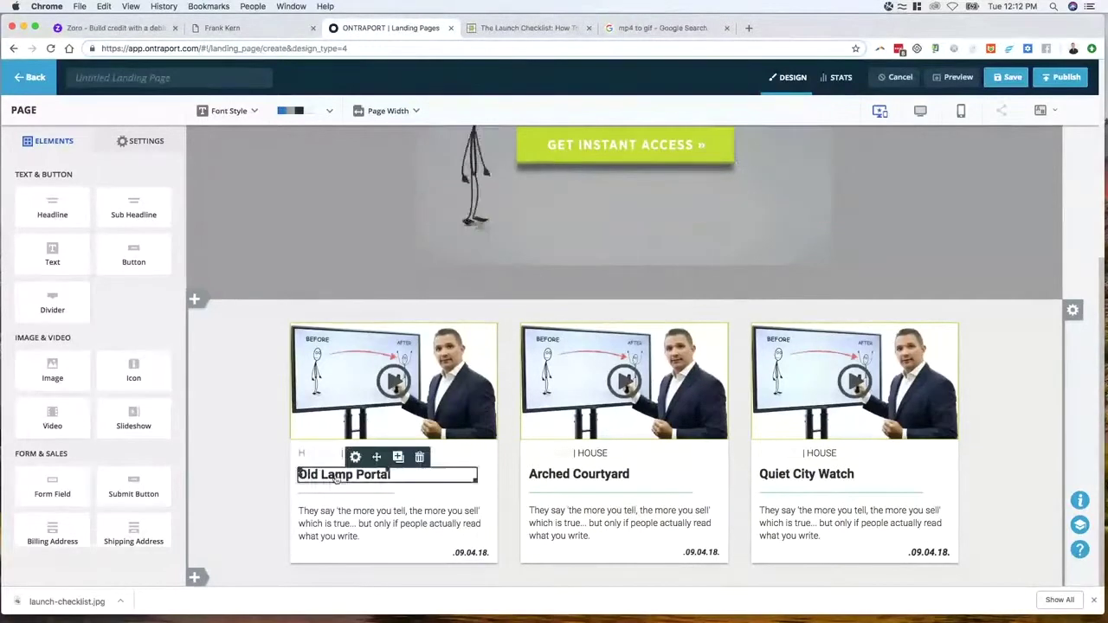
pyautogui.moveTo(376, 463); pyautogui.dragTo(390, 325)
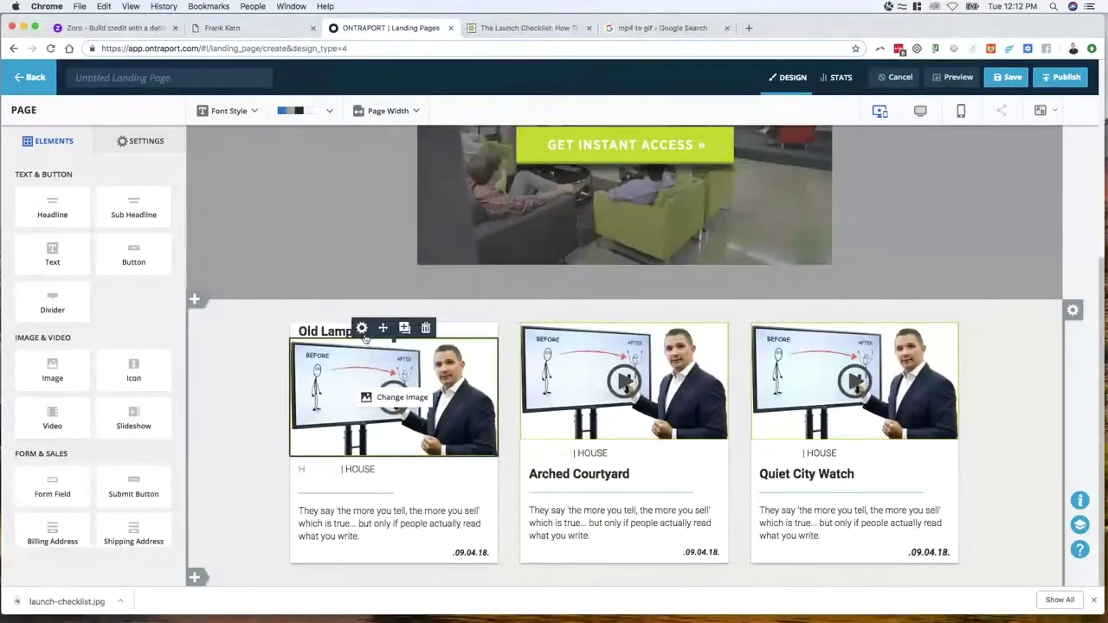
pyautogui.click(352, 490)
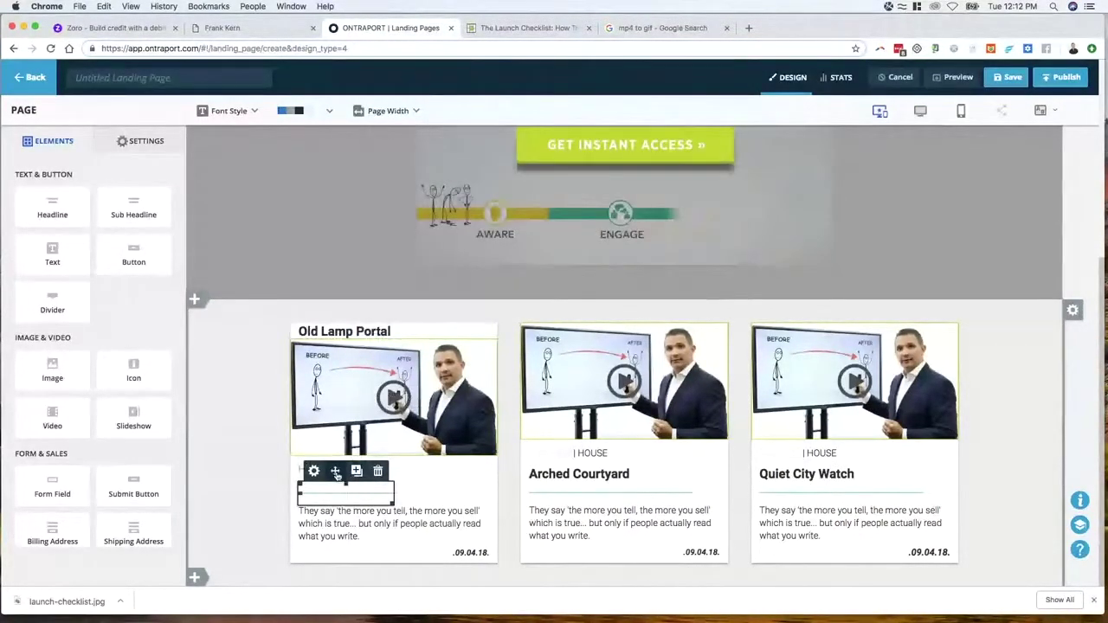
pyautogui.moveTo(334, 472); pyautogui.dragTo(372, 347)
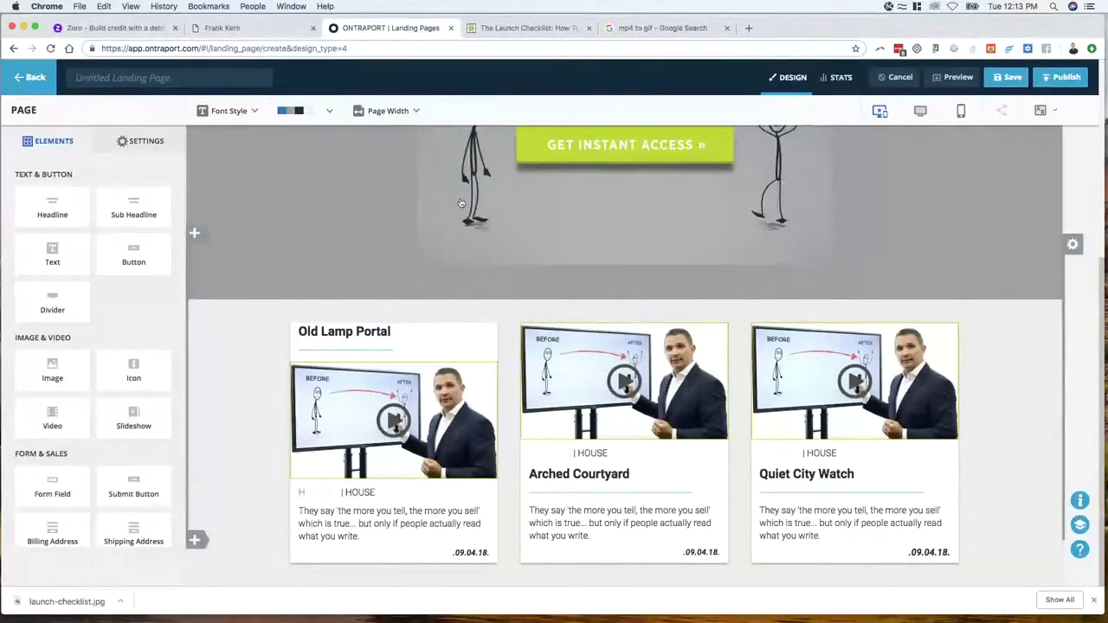
pyautogui.click(491, 28)
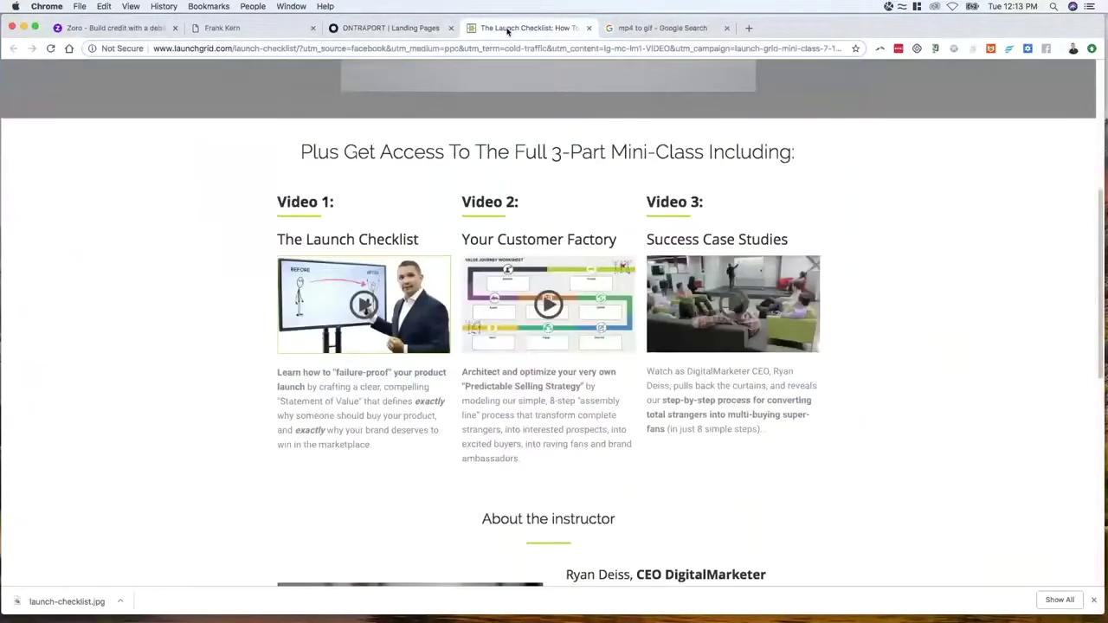
pyautogui.click(384, 31)
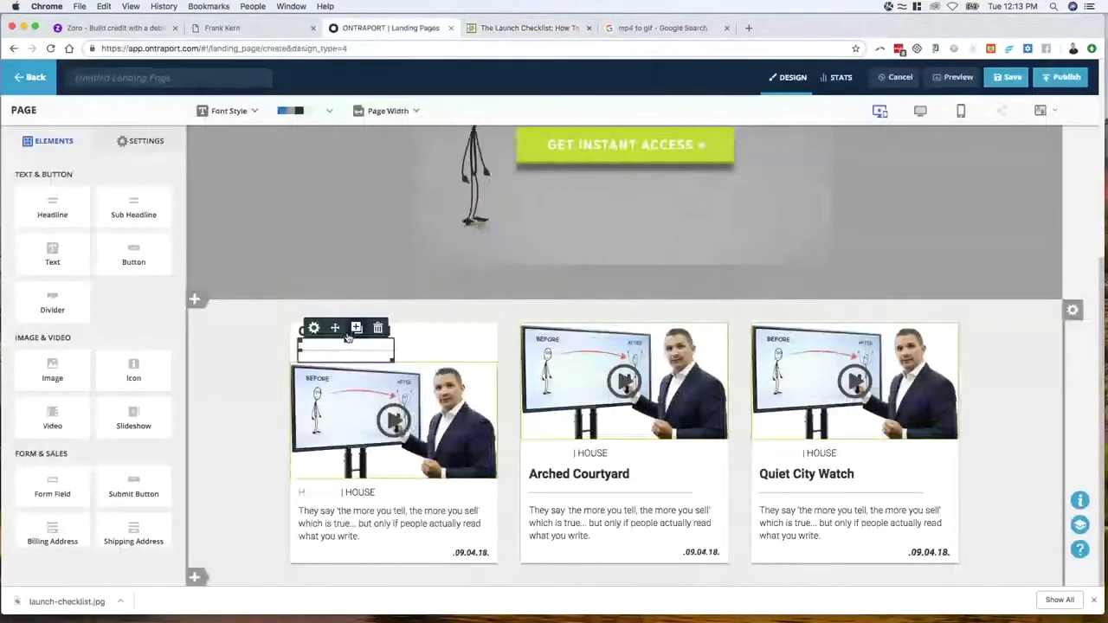
# Move the category text above the image, make it dark, and change it to 'The Launch Checklist'
pyautogui.moveTo(375, 475); pyautogui.dragTo(357, 365)
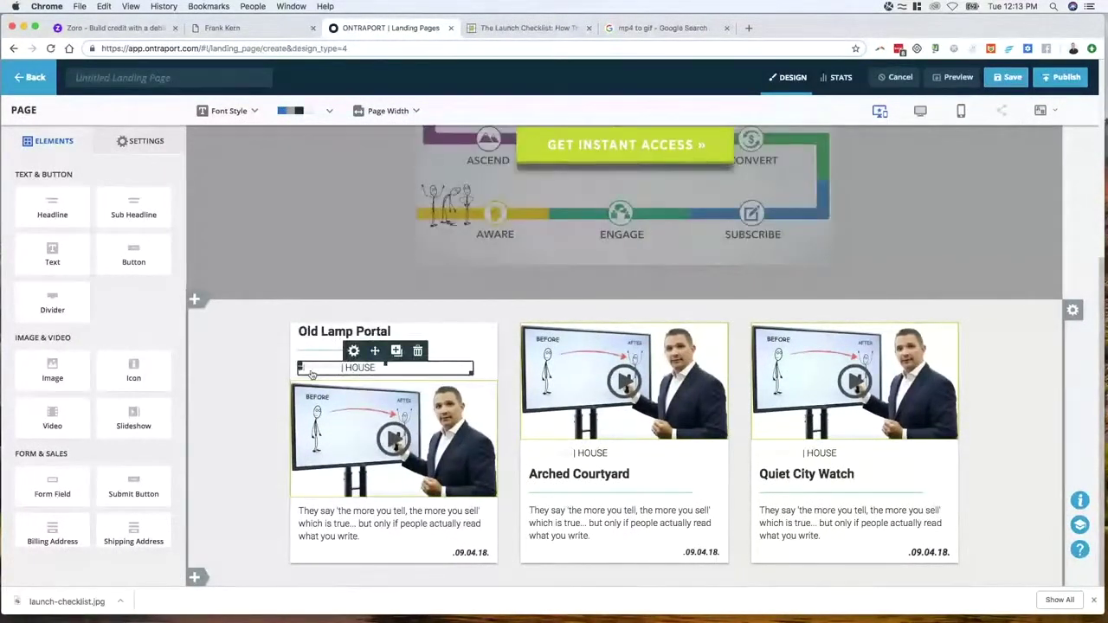
pyautogui.doubleClick(312, 369)
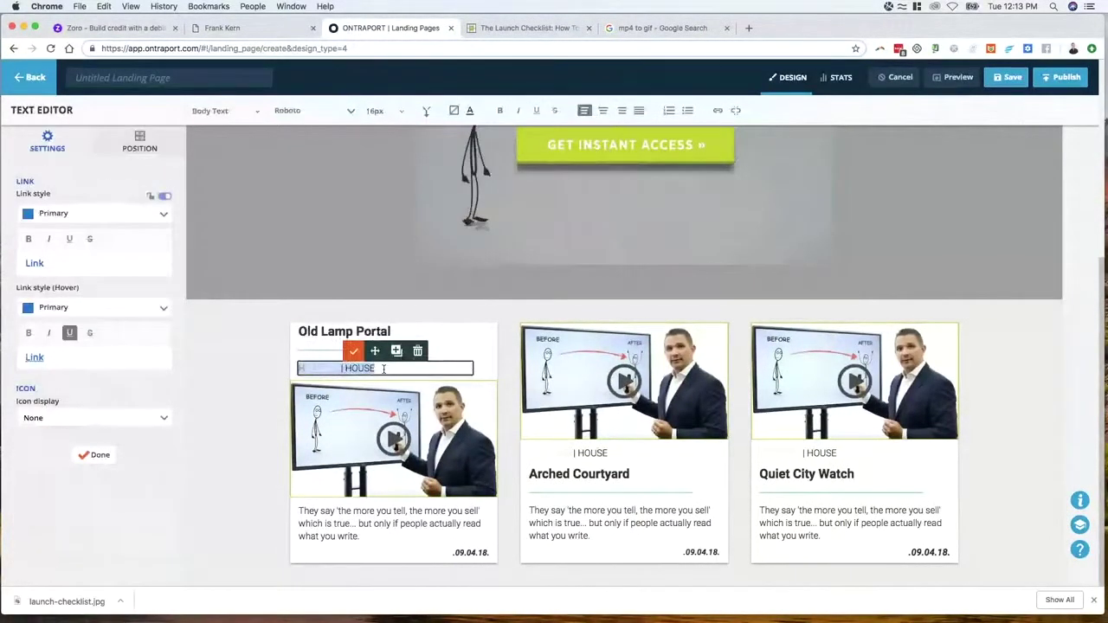
pyautogui.click(472, 110)
pyautogui.click(492, 173)
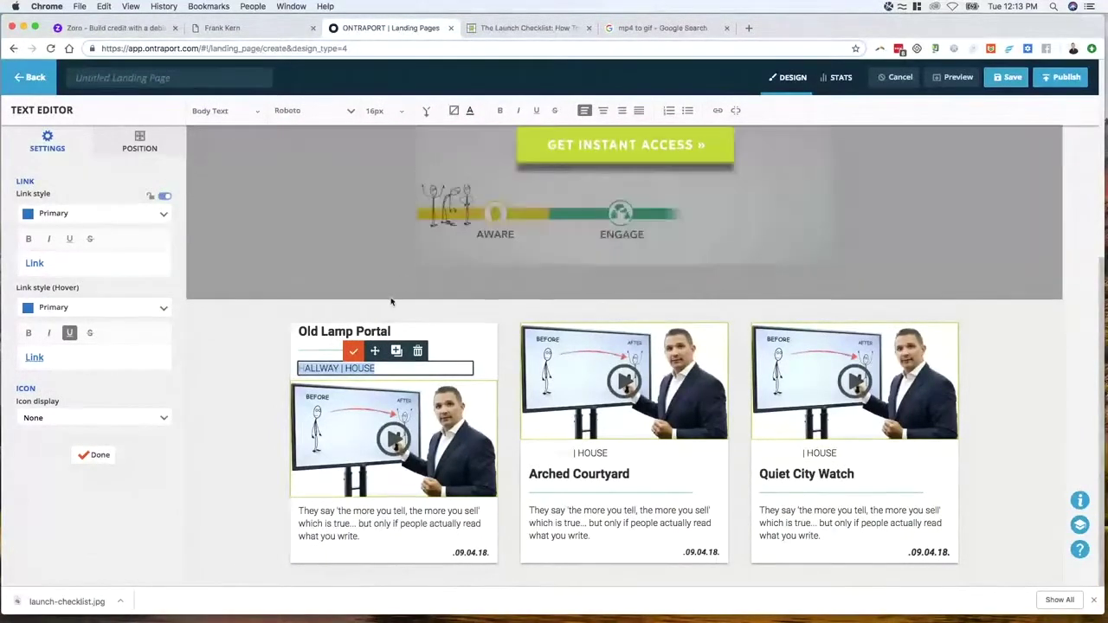
pyautogui.write('The Launch ')
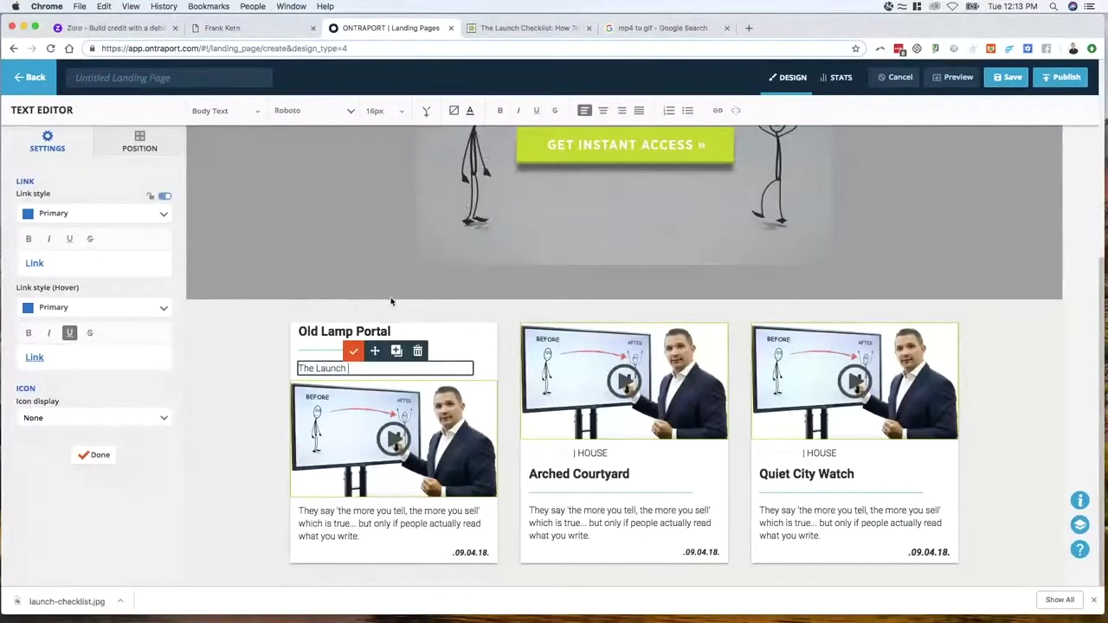
pyautogui.write('Checklist')
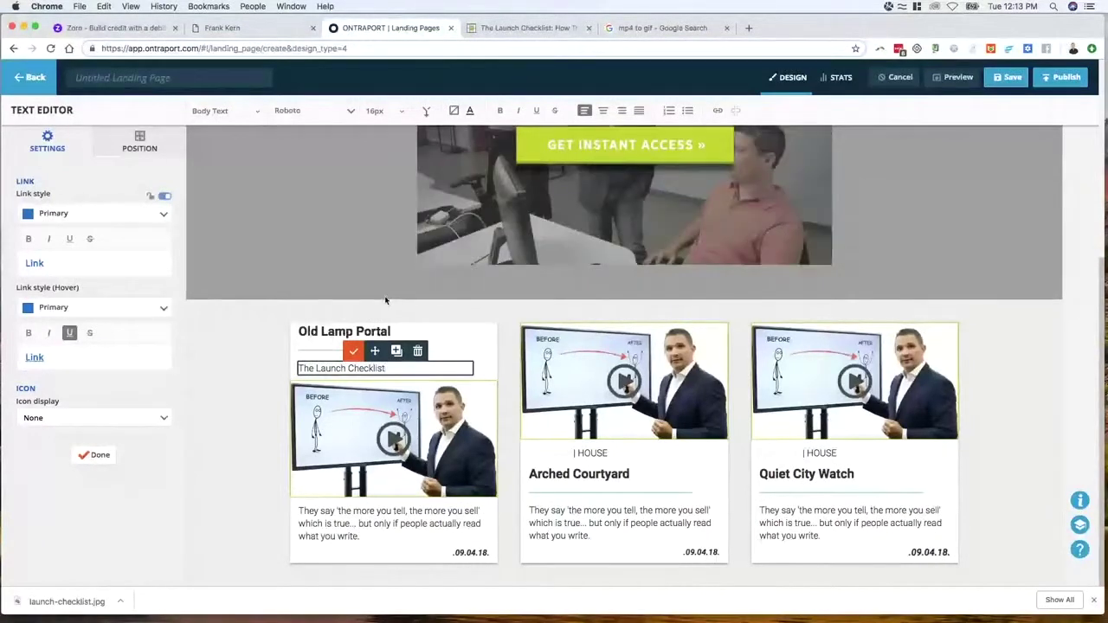
pyautogui.click(386, 301)
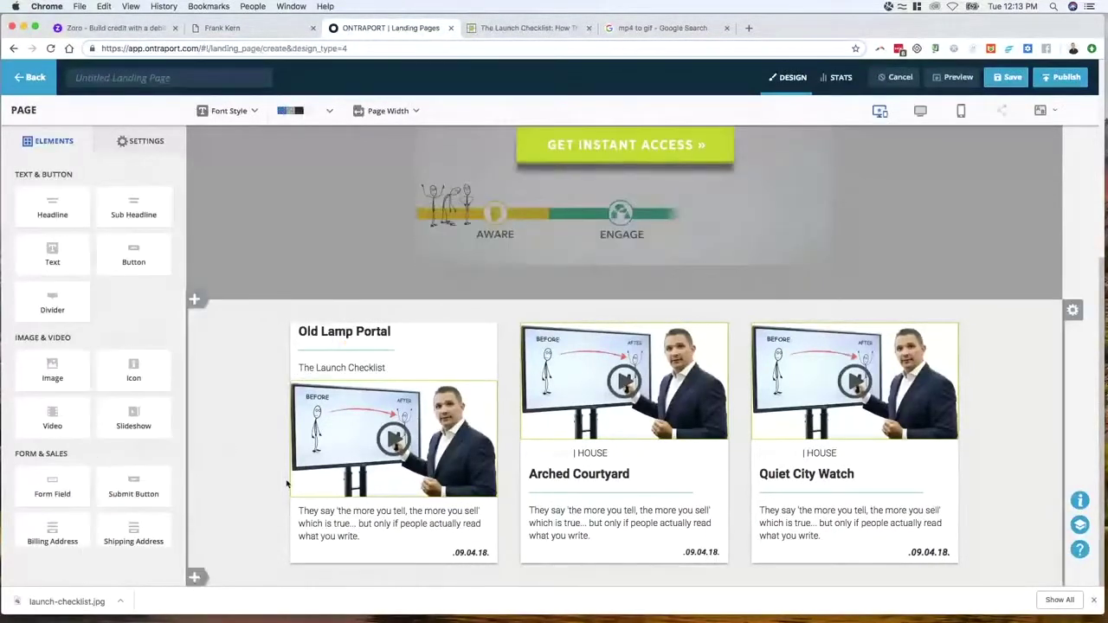
# Add a little space above the Old Lamp Portal title
pyautogui.click(518, 31)
pyautogui.click(398, 31)
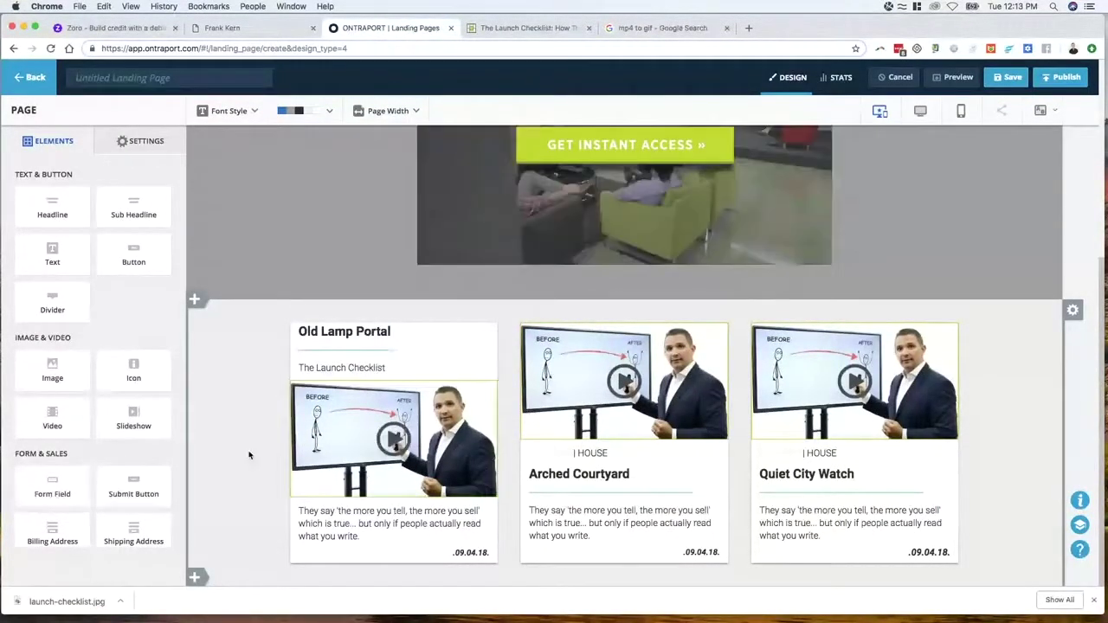
pyautogui.click(389, 331)
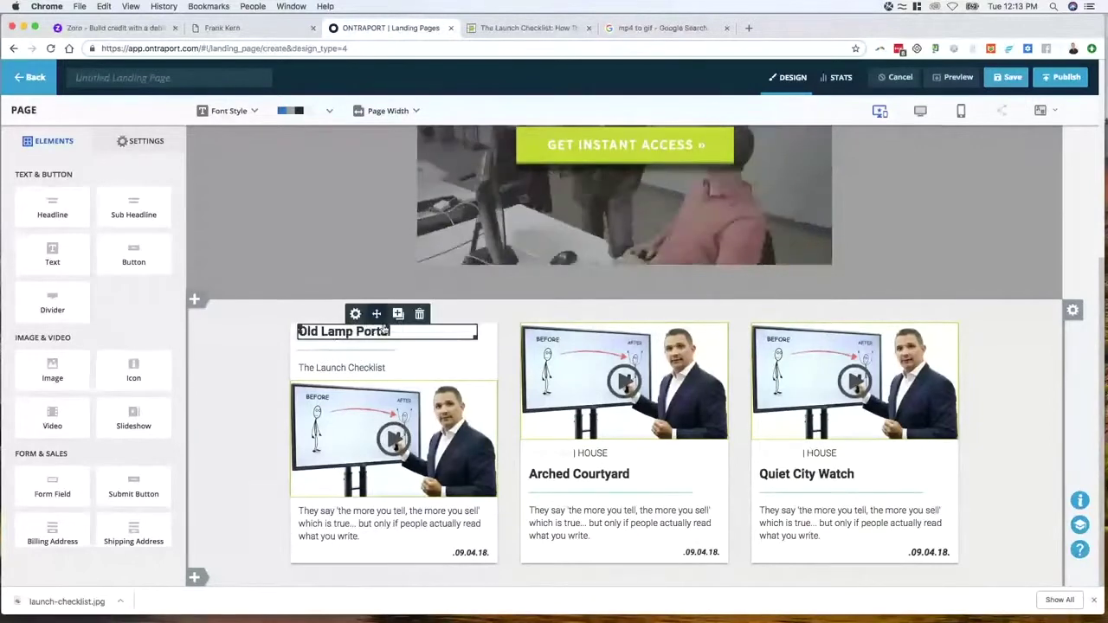
pyautogui.moveTo(388, 329); pyautogui.dragTo(388, 340)
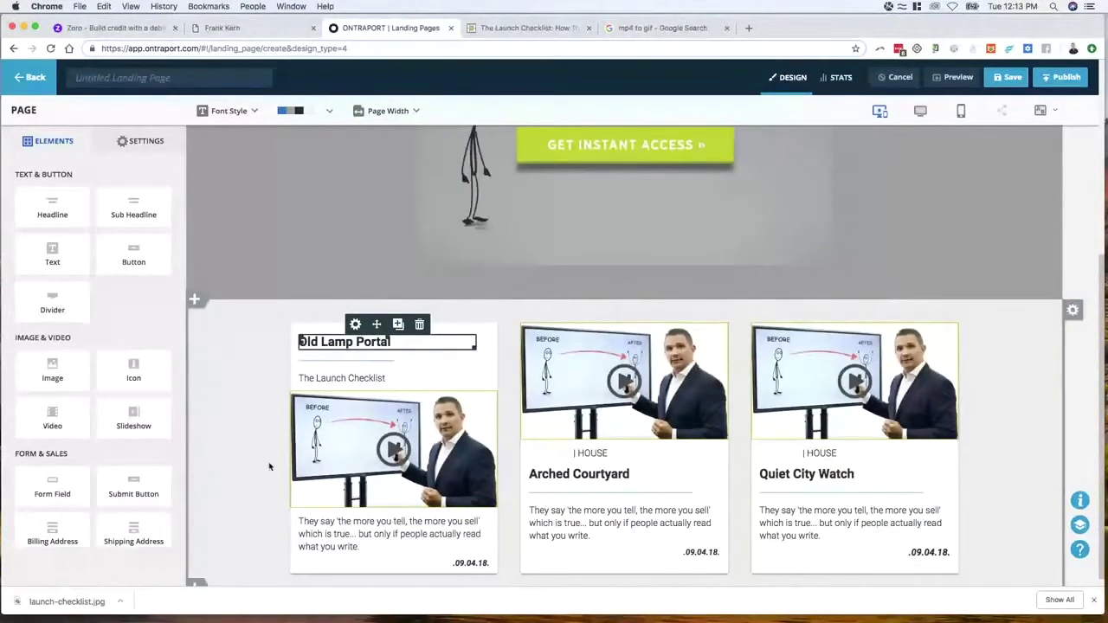
pyautogui.moveTo(688, 497)
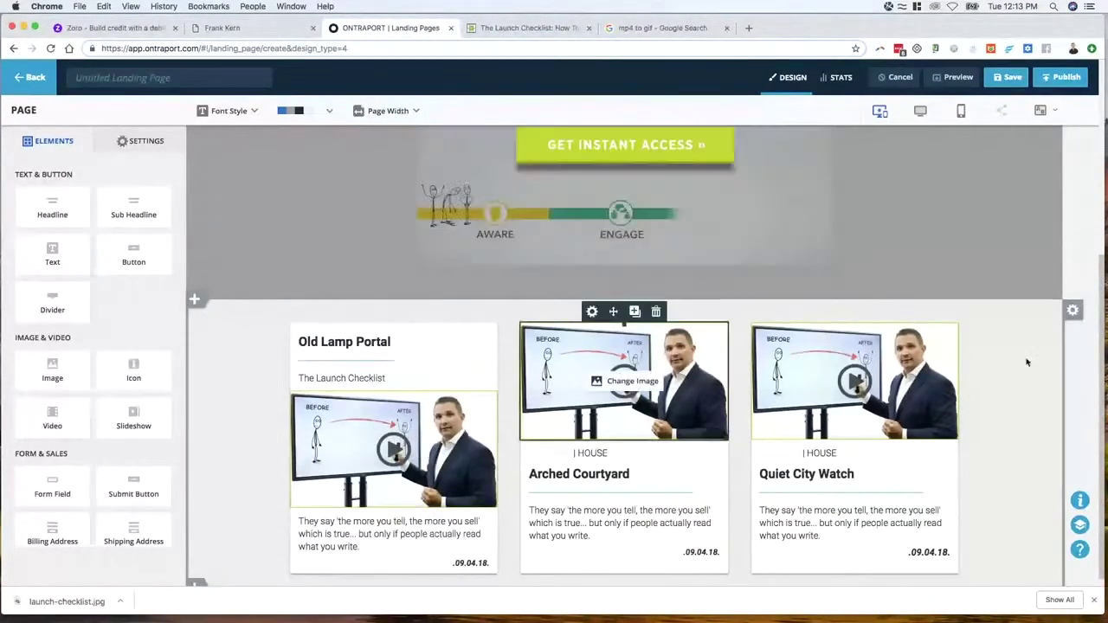
# Change the drop shadow size on the Old Lamp Portal card's column
pyautogui.click(1072, 311)
pyautogui.click(354, 340)
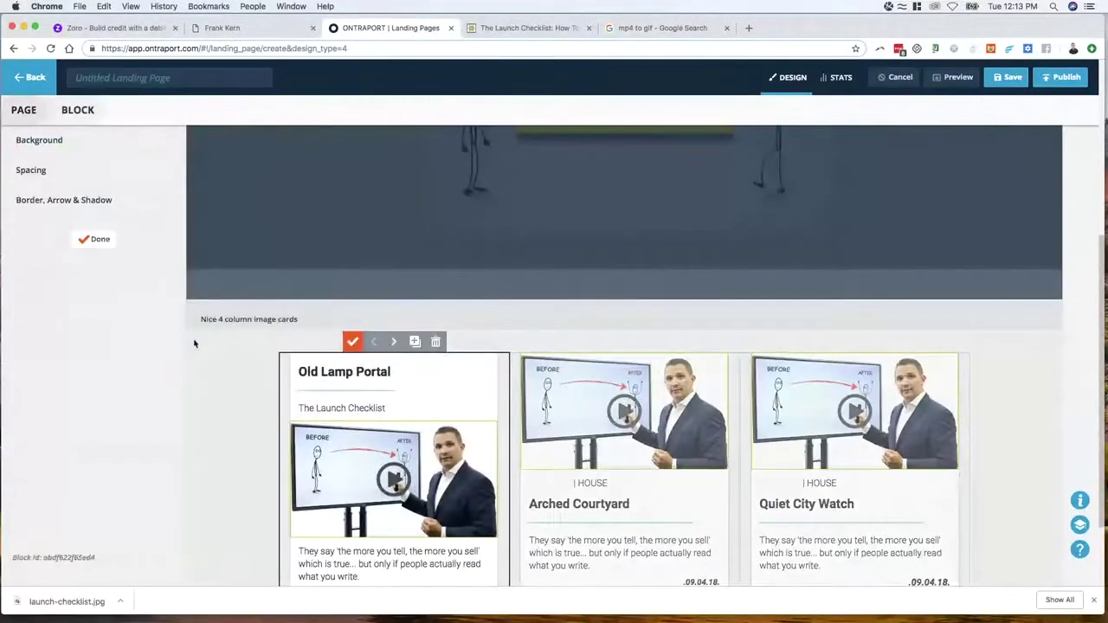
pyautogui.click(45, 201)
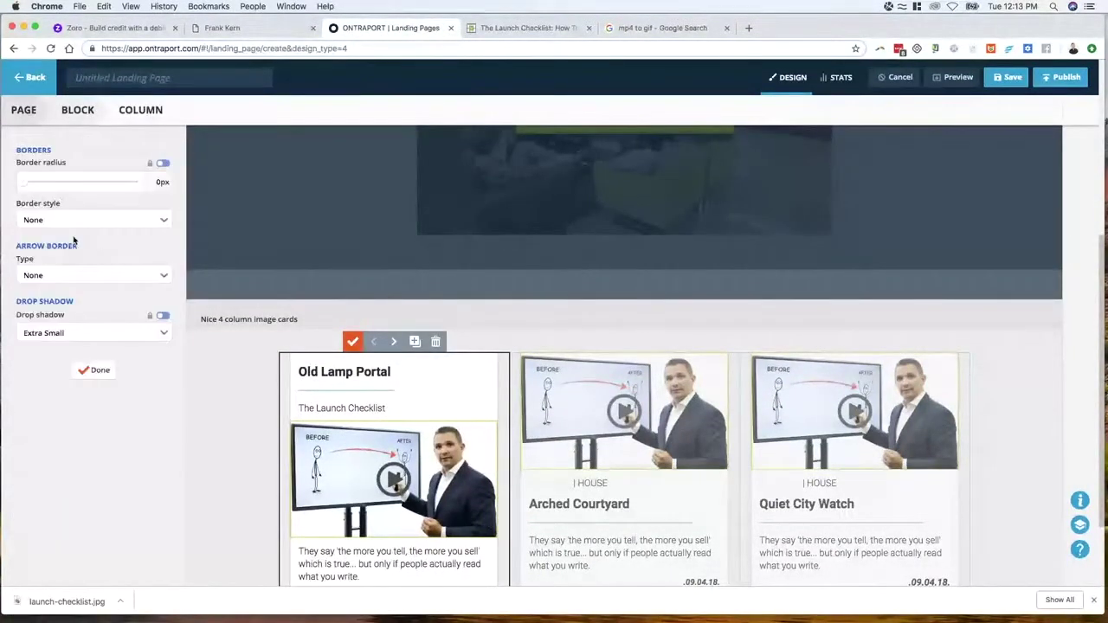
pyautogui.click(72, 336)
pyautogui.click(75, 349)
pyautogui.click(98, 366)
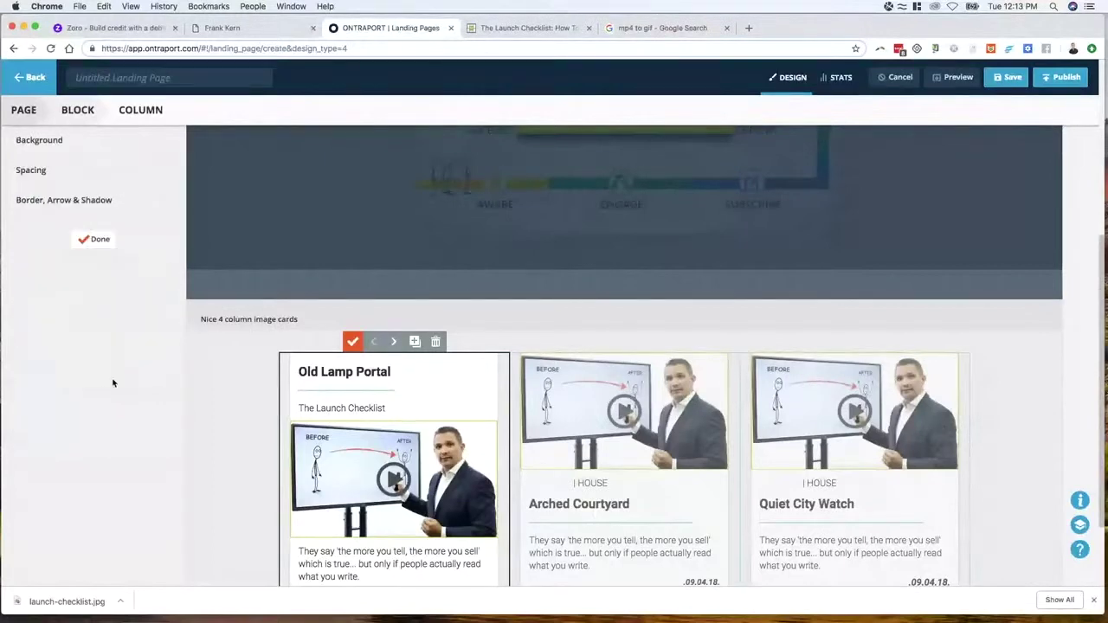
pyautogui.click(95, 242)
pyautogui.click(95, 299)
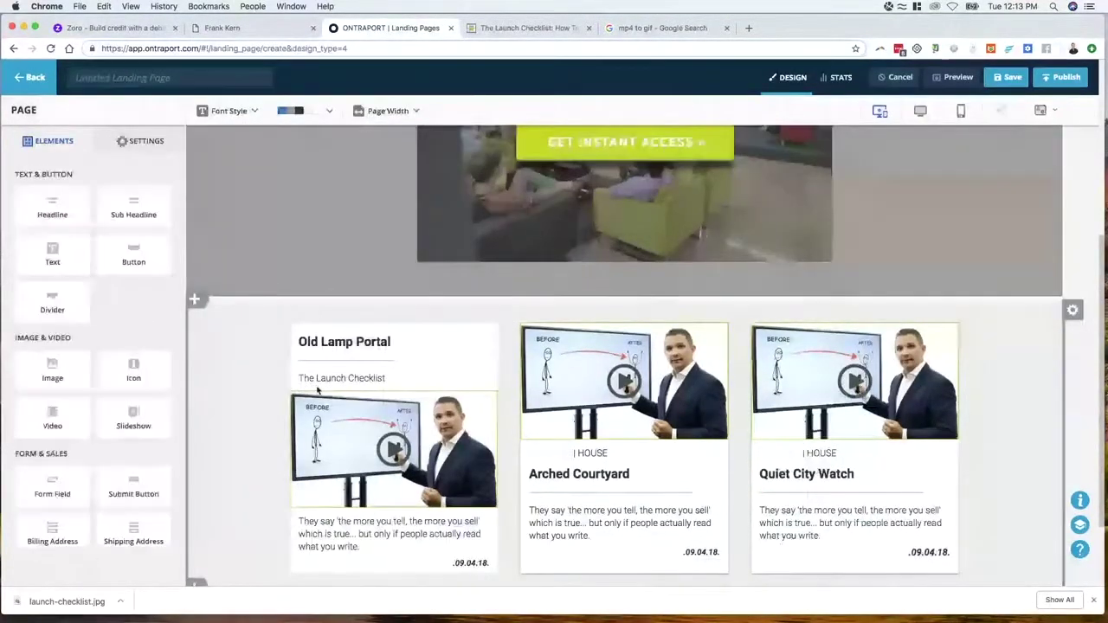
pyautogui.scroll(-2, 378, 513)
pyautogui.scroll(1, 378, 512)
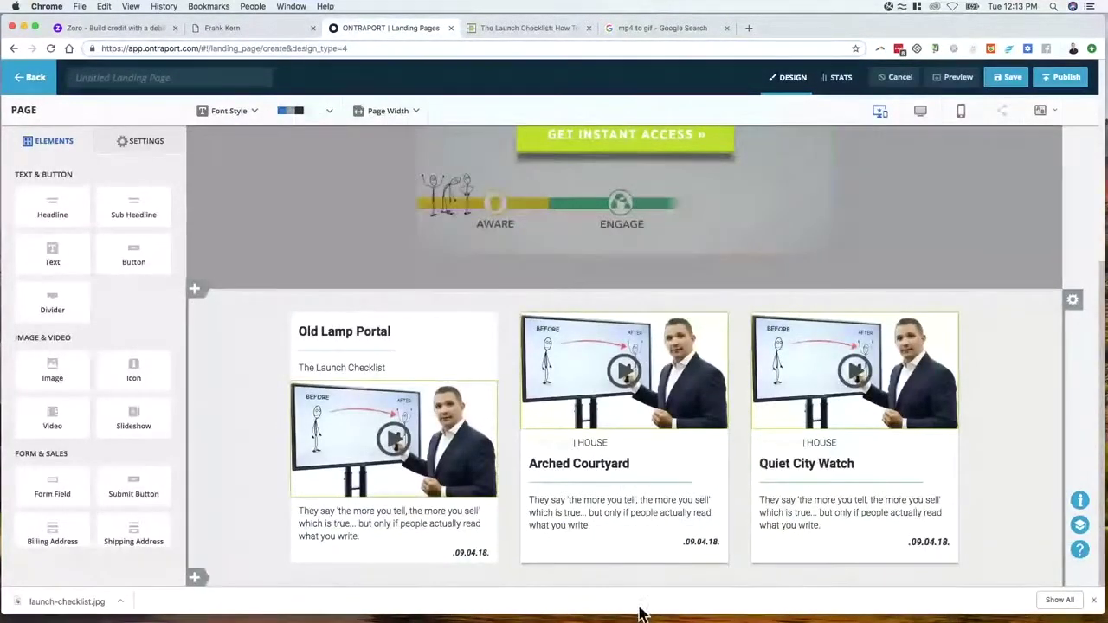
pyautogui.scroll(2, 475, 557)
pyautogui.click(528, 28)
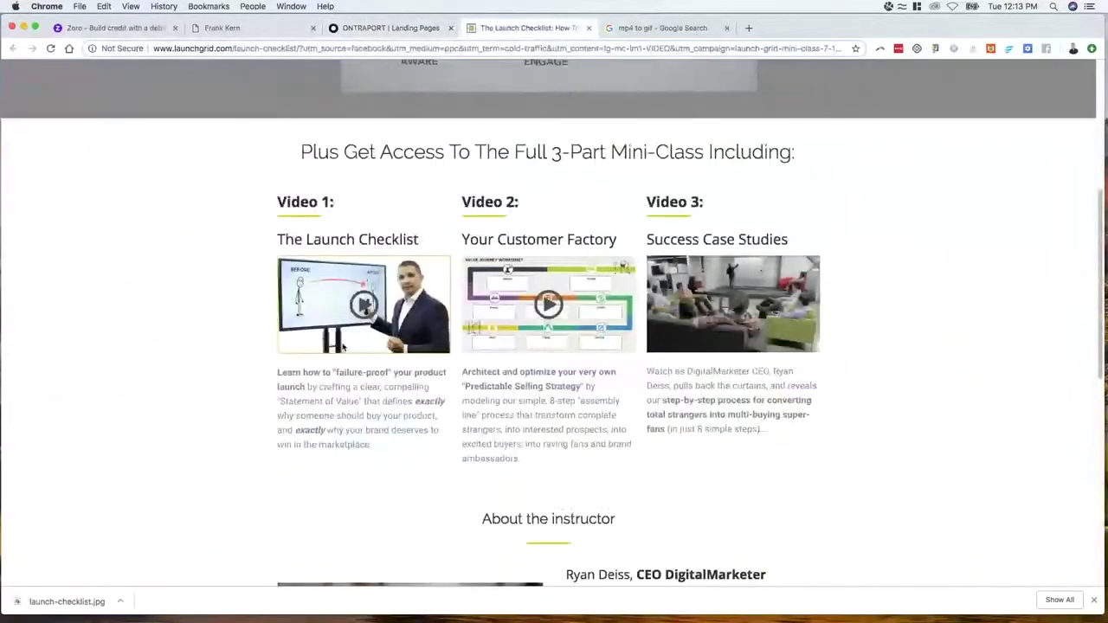
pyautogui.click(365, 28)
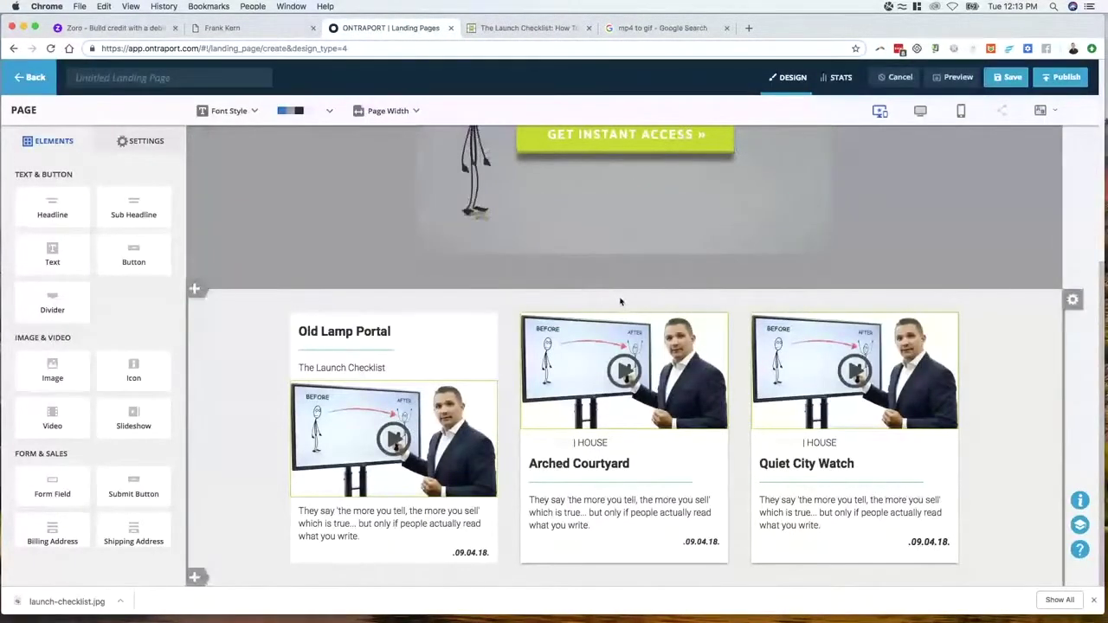
# Add an empty row above the three cards and drop a Headline element into it
pyautogui.click(598, 317)
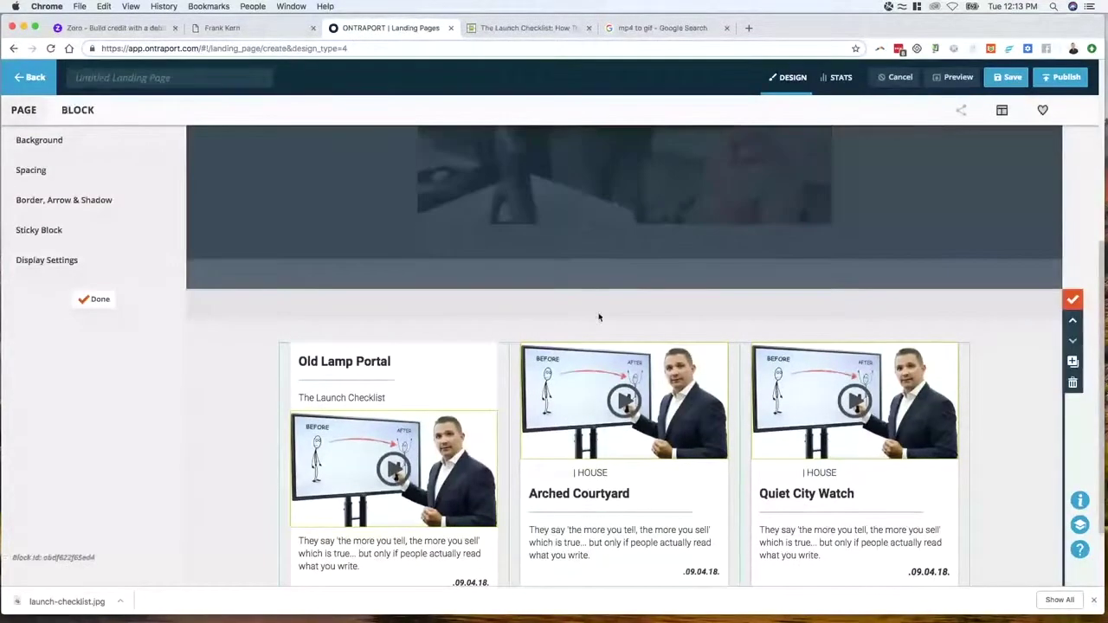
pyautogui.click(625, 350)
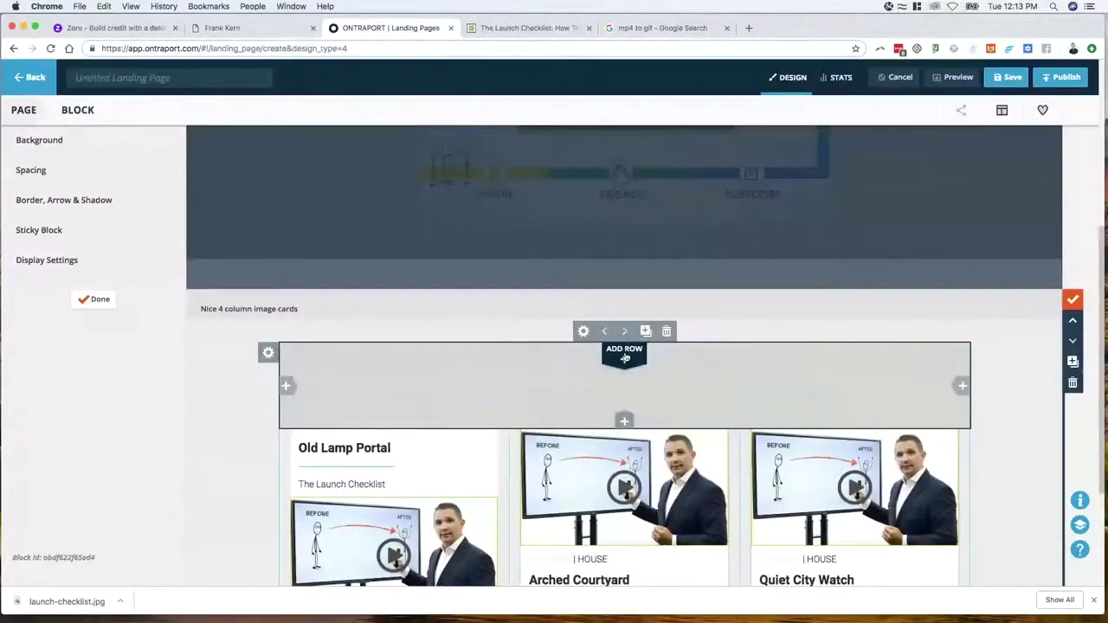
pyautogui.click(95, 299)
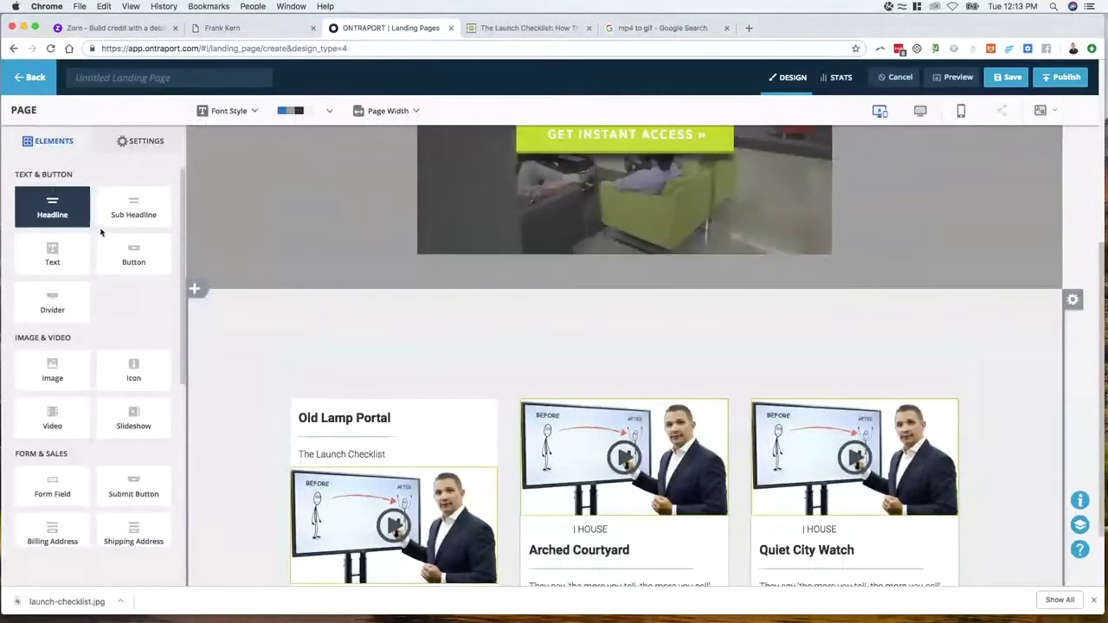
pyautogui.moveTo(87, 221); pyautogui.dragTo(598, 351)
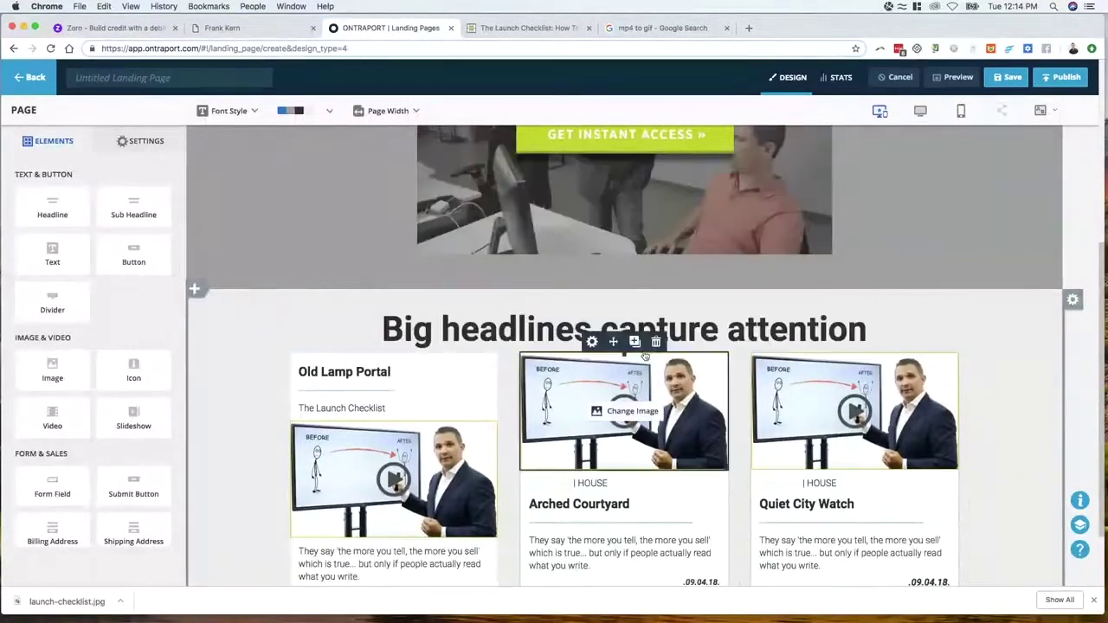
pyautogui.click(511, 31)
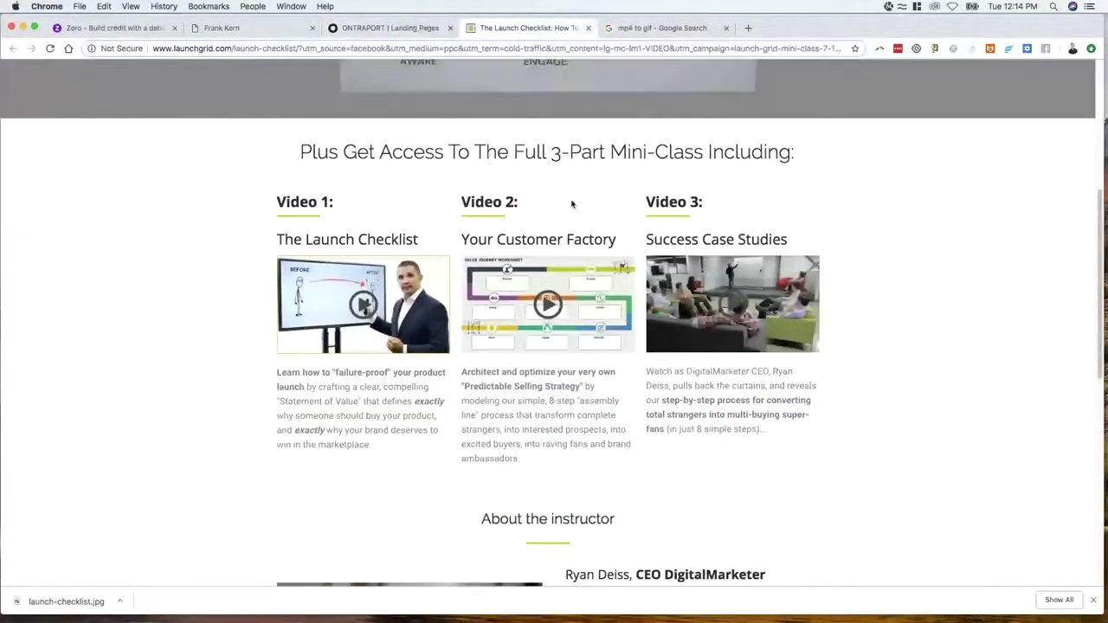
pyautogui.click(386, 28)
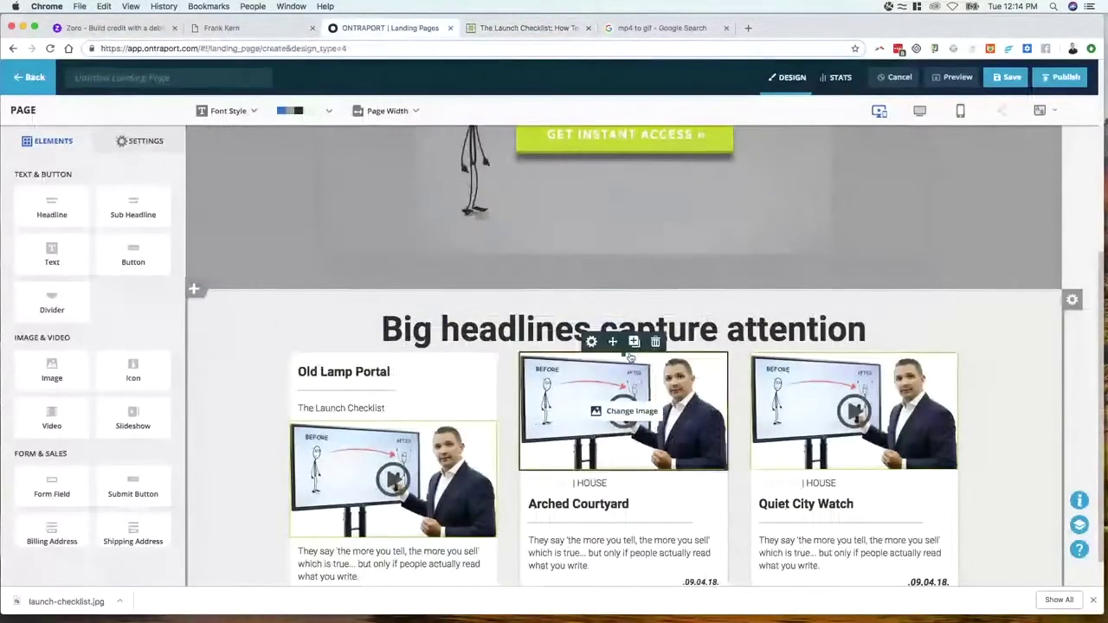
# Unlock the headline column's padding and set its bottom padding to 32px
pyautogui.click(606, 370)
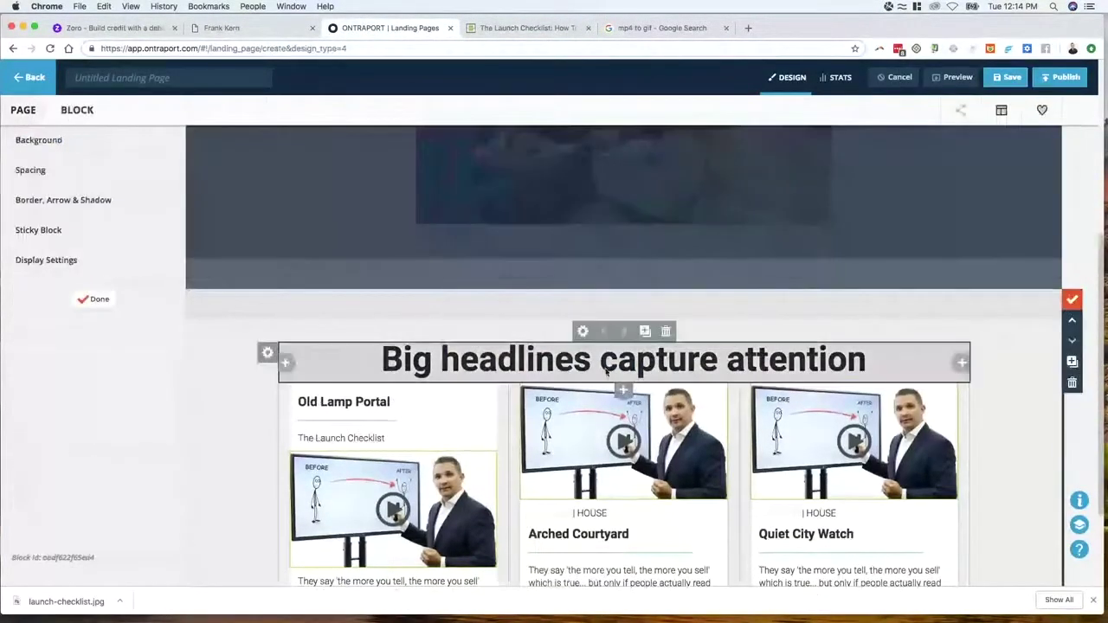
pyautogui.click(583, 331)
pyautogui.click(34, 170)
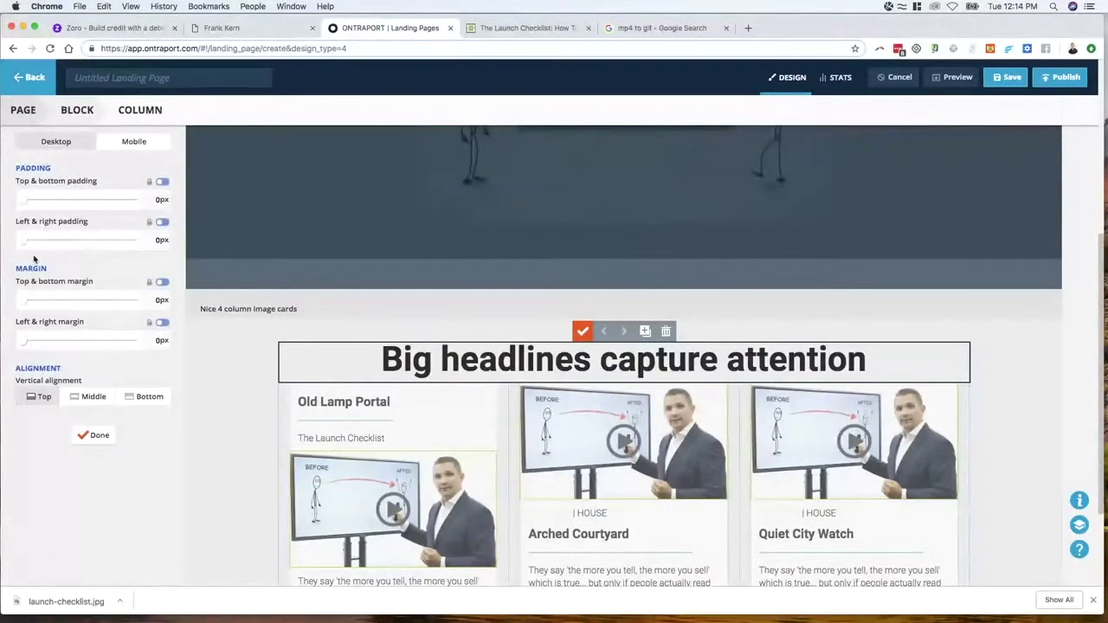
pyautogui.click(149, 182)
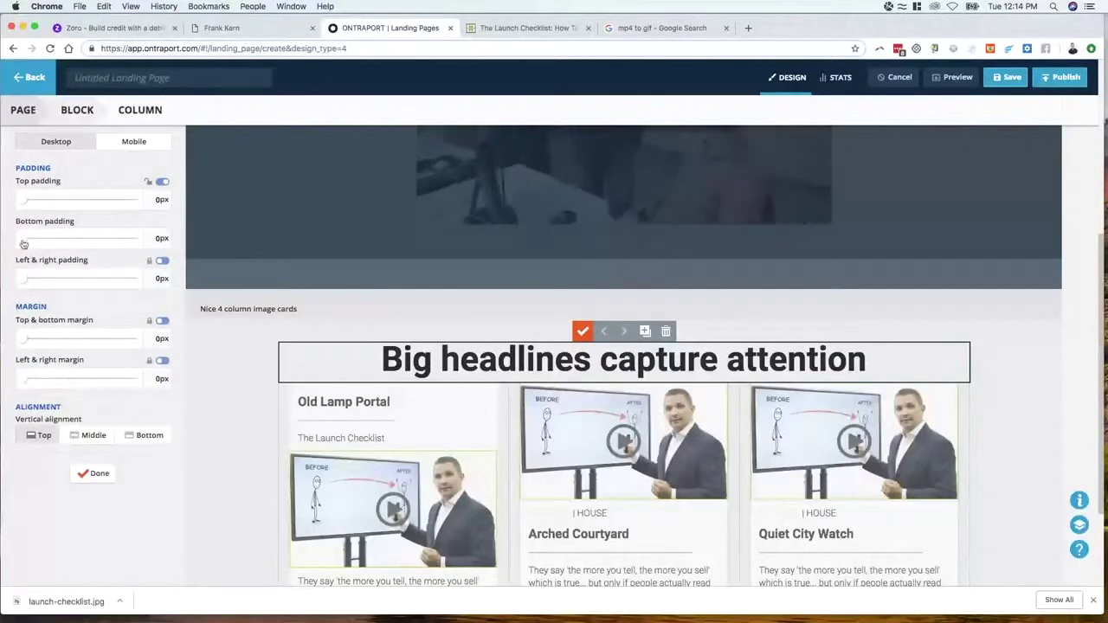
pyautogui.moveTo(23, 244); pyautogui.dragTo(32, 244)
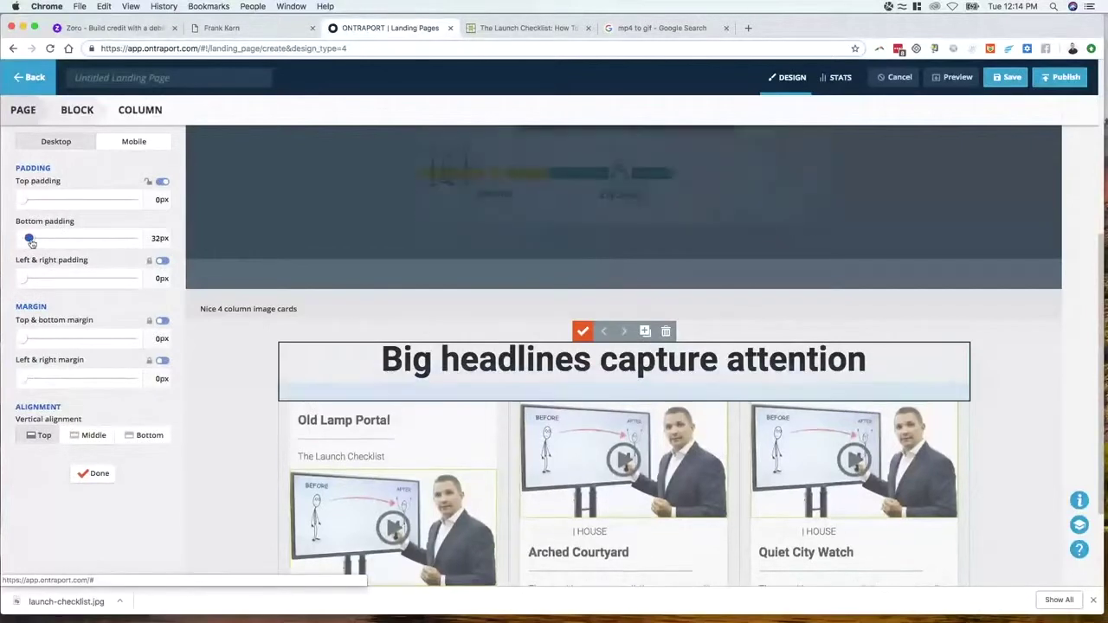
pyautogui.click(100, 474)
pyautogui.click(102, 250)
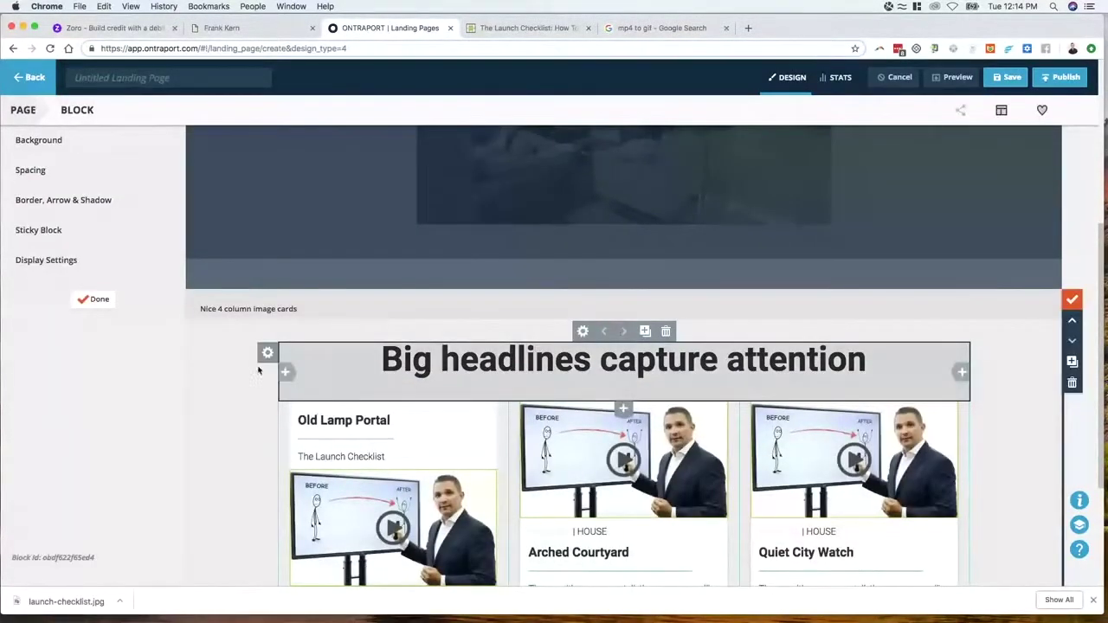
pyautogui.click(93, 299)
pyautogui.scroll(-1, 373, 346)
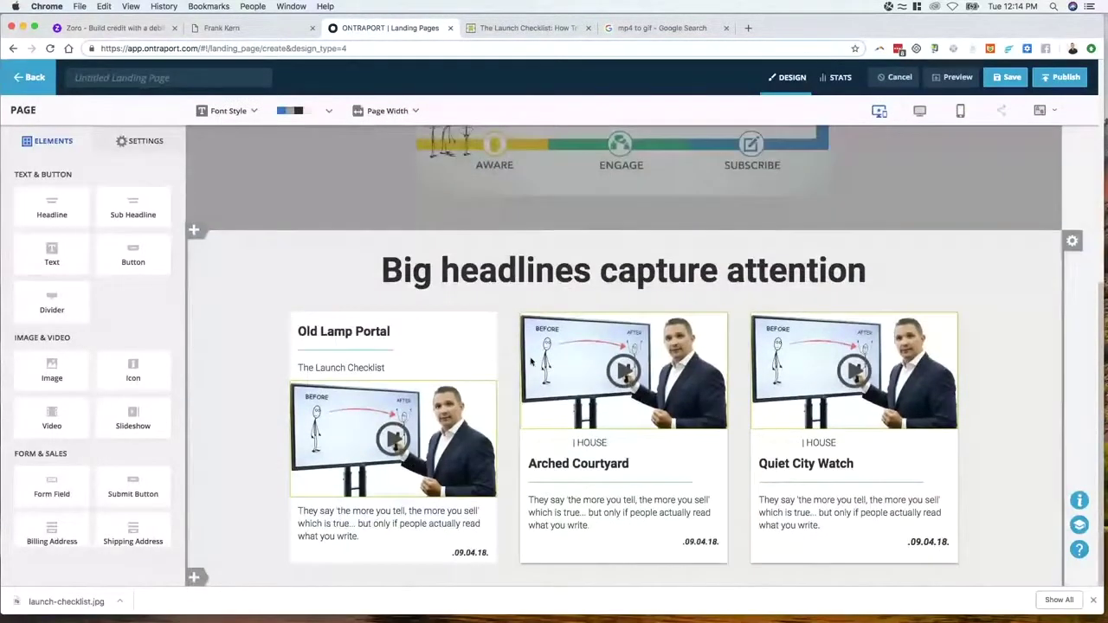
pyautogui.hotkey('ctrl', 'Tab')
pyautogui.scroll(-5, 513, 245)
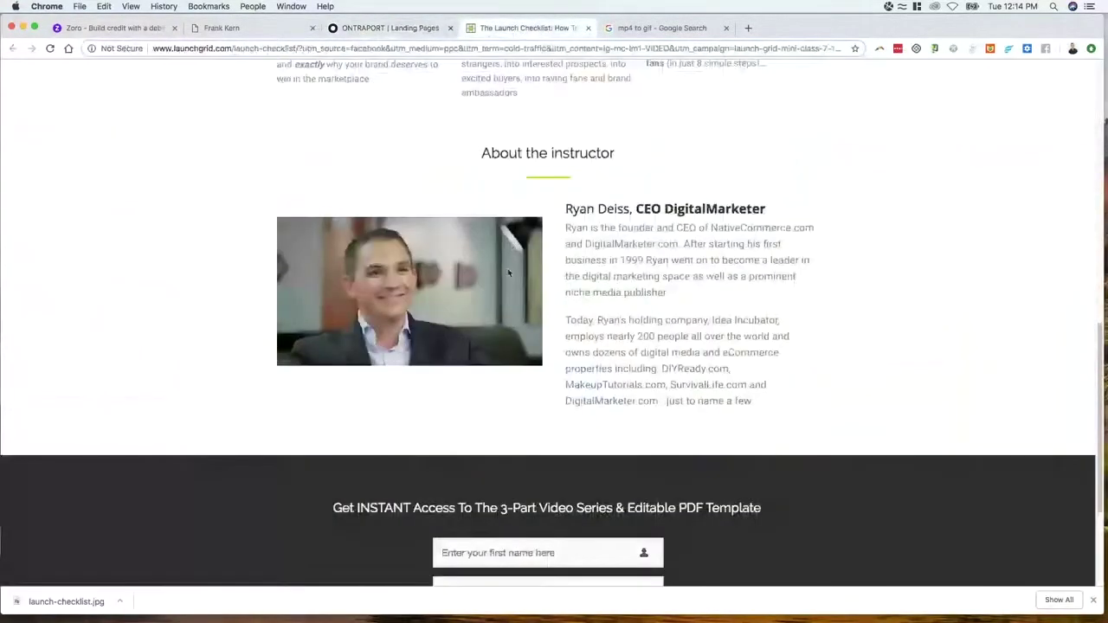
pyautogui.scroll(-4, 591, 312)
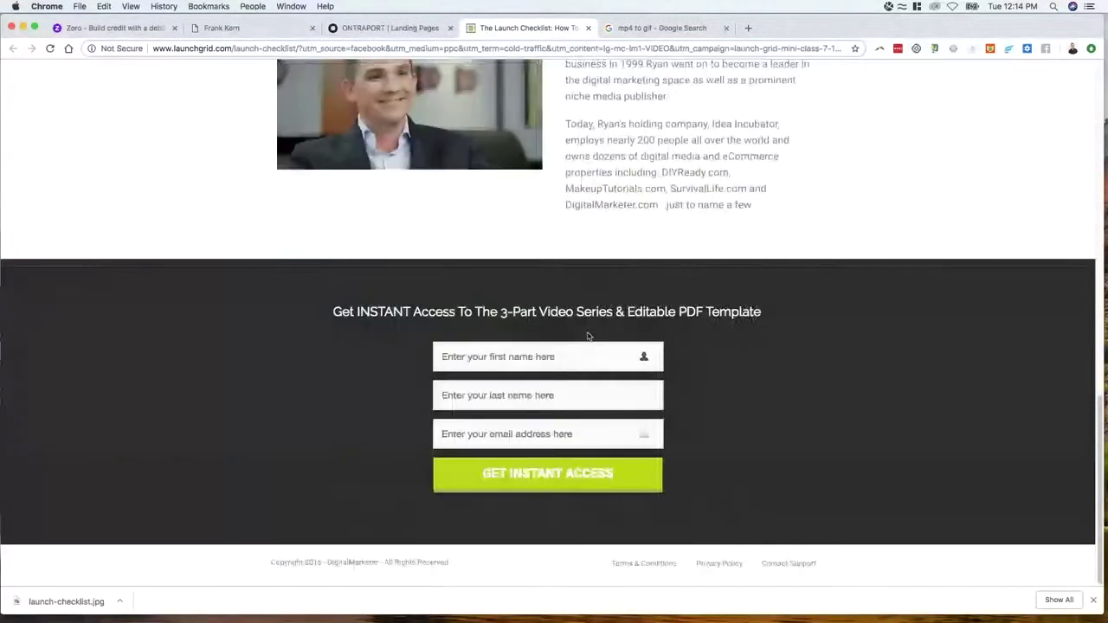
pyautogui.scroll(6, 587, 332)
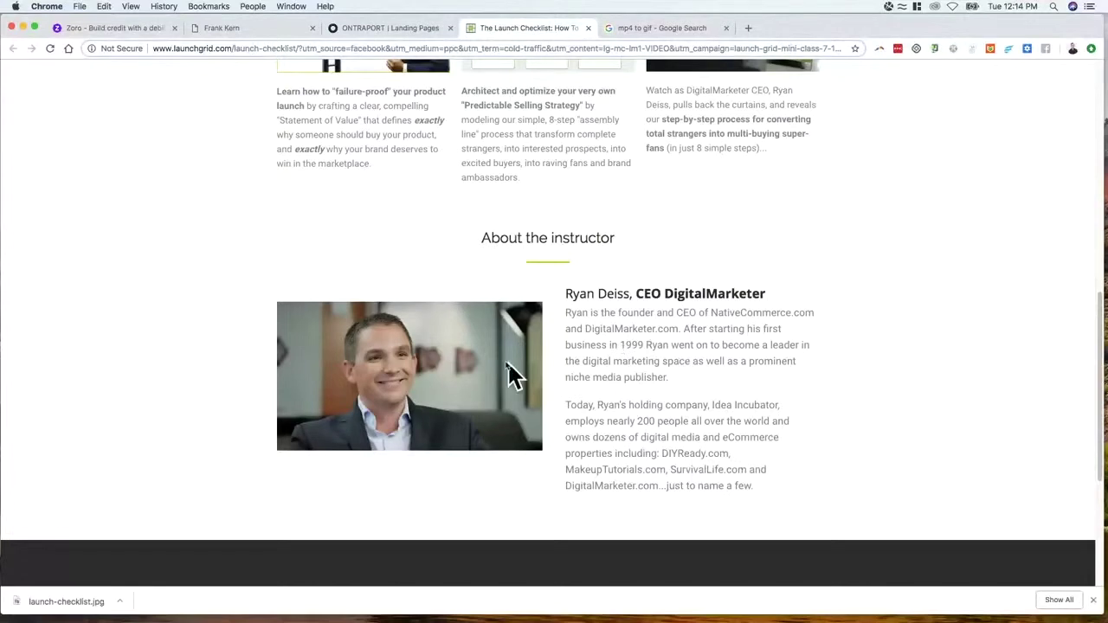
pyautogui.click(384, 29)
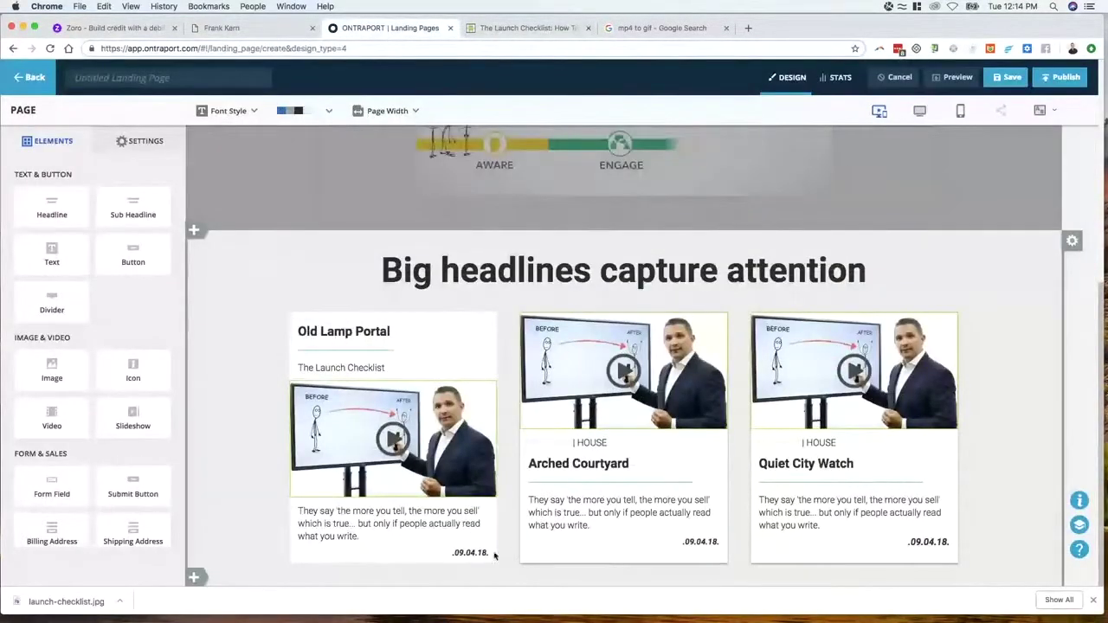
# Add a one-row-over-three-columns block below the cards and delete one of its columns
pyautogui.click(243, 577)
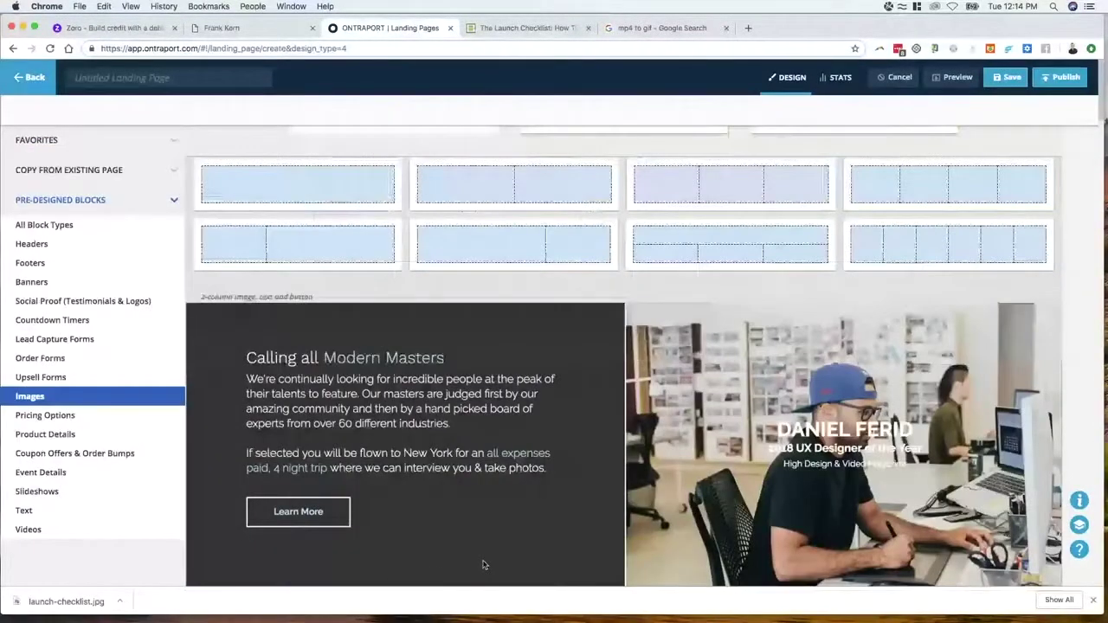
pyautogui.click(723, 252)
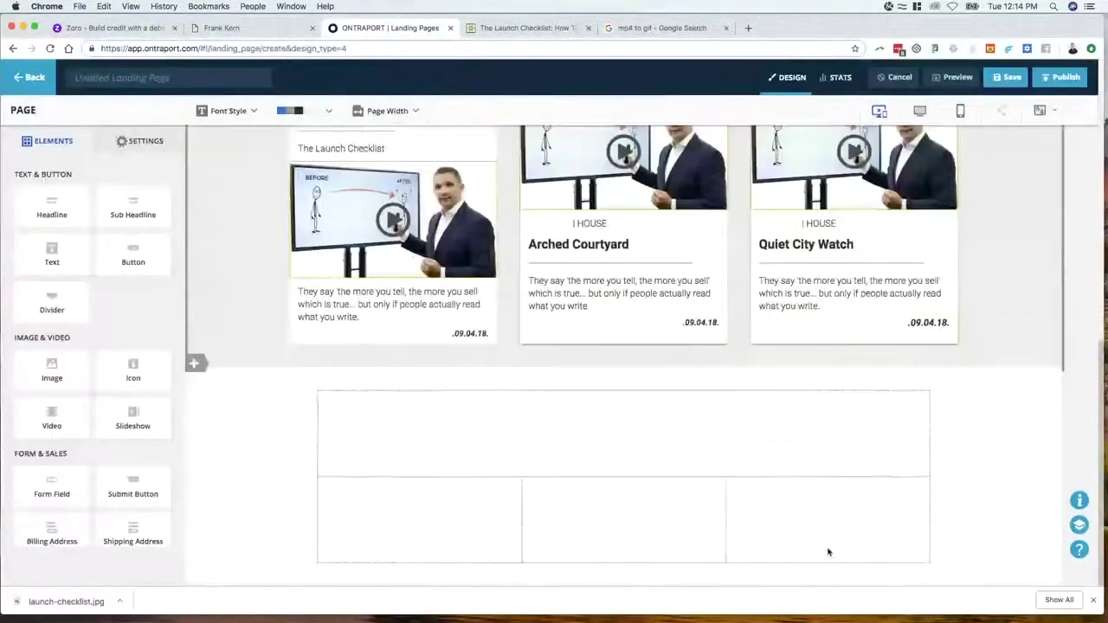
pyautogui.click(779, 451)
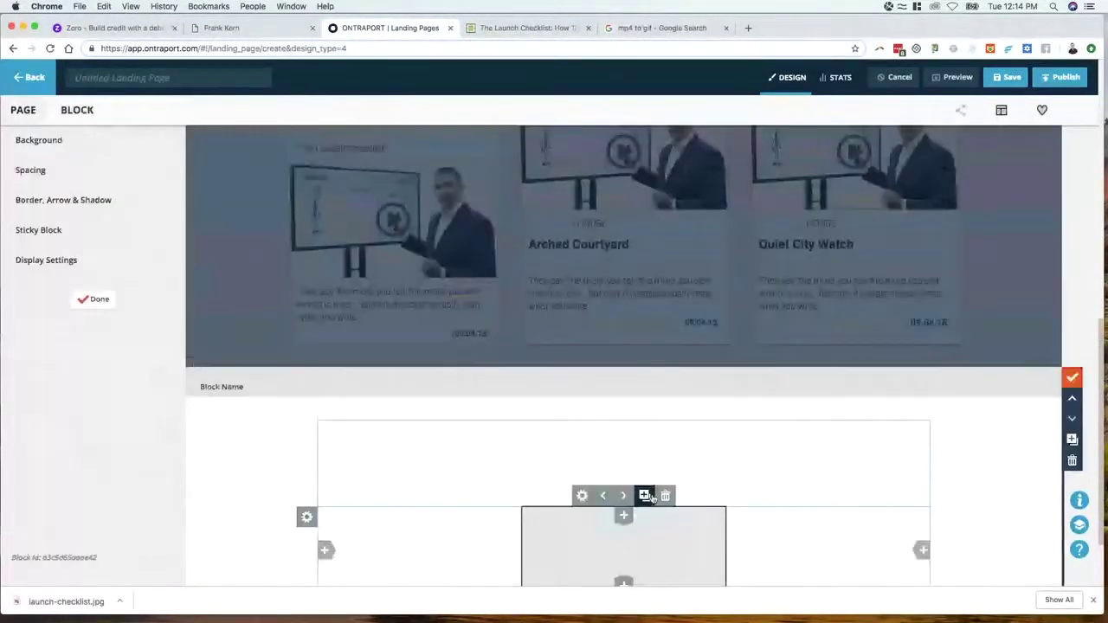
pyautogui.click(665, 496)
pyautogui.click(601, 289)
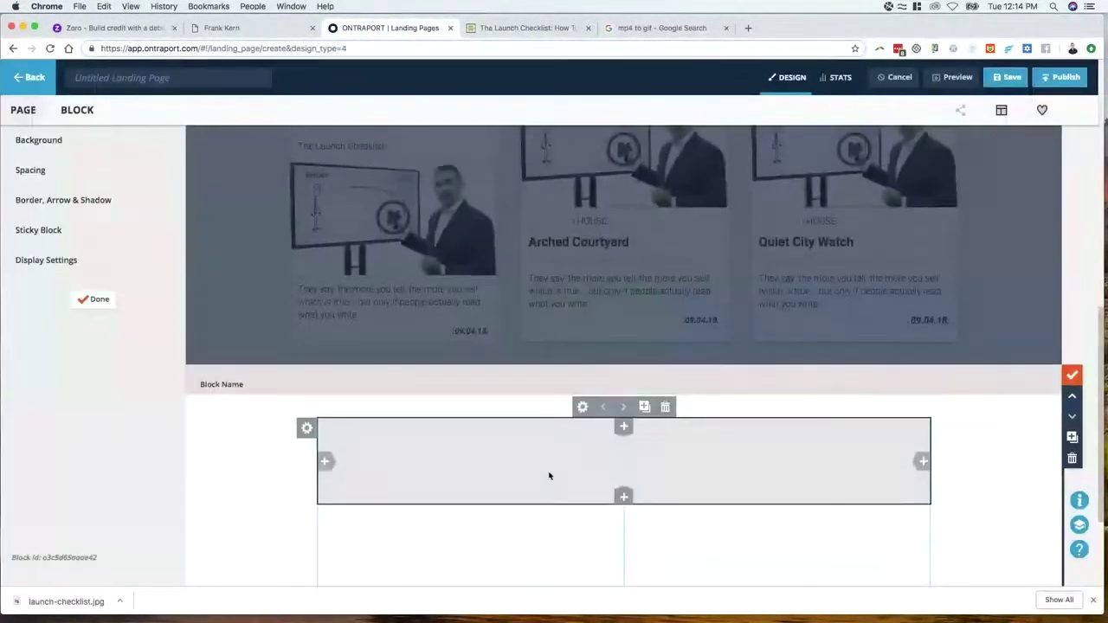
pyautogui.click(97, 299)
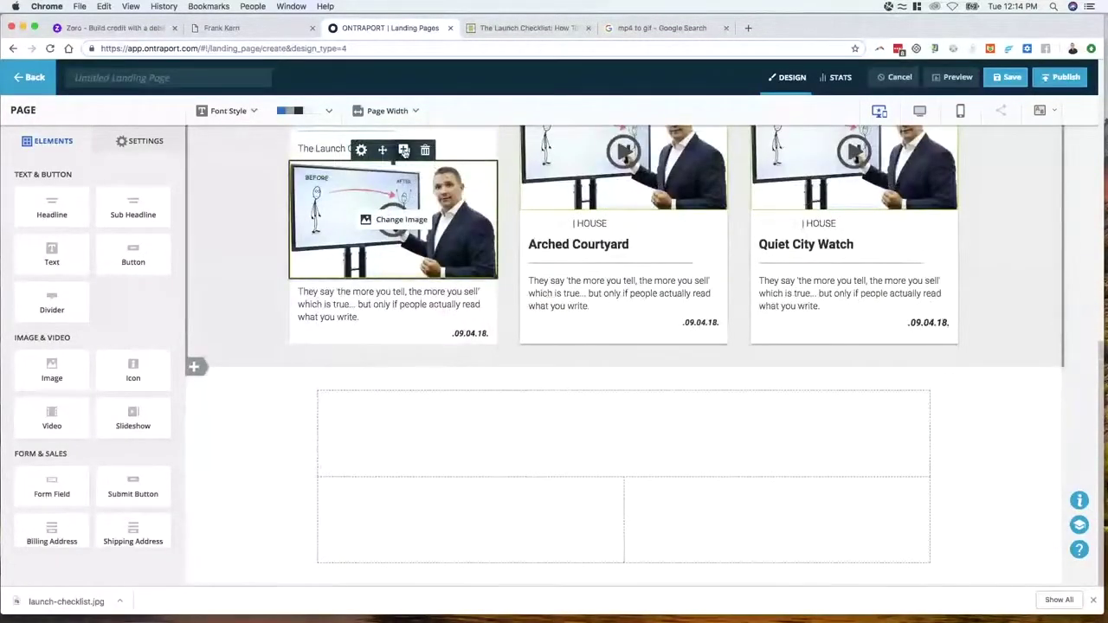
# Copy the first card's video image into the new block's left column and add a headline above it
pyautogui.click(404, 151)
pyautogui.moveTo(399, 360); pyautogui.dragTo(470, 464)
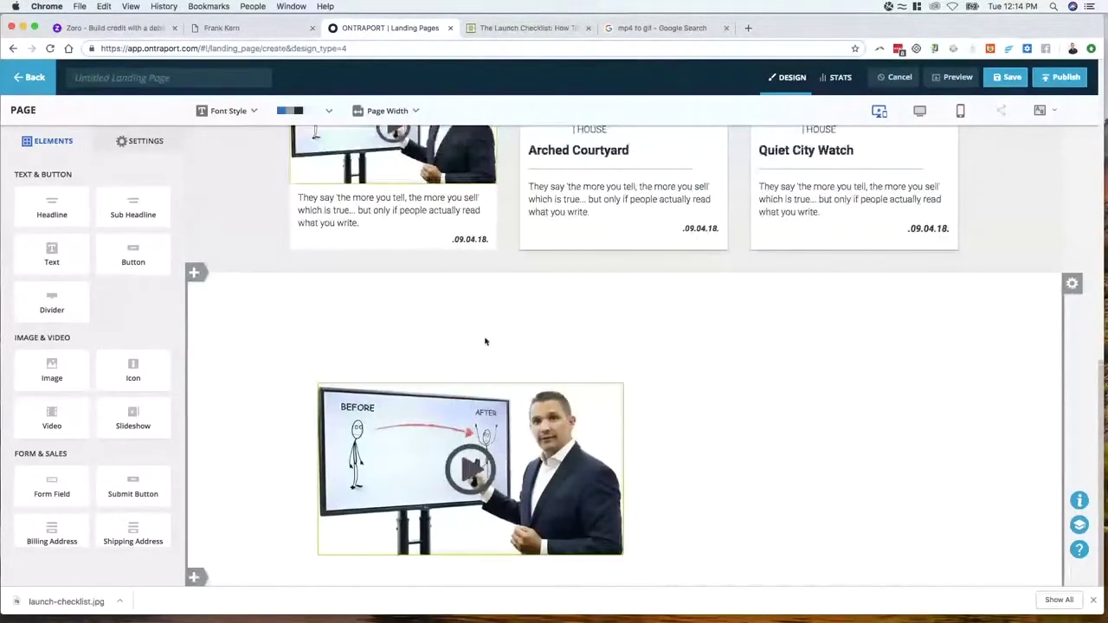
pyautogui.moveTo(52, 208); pyautogui.dragTo(329, 312)
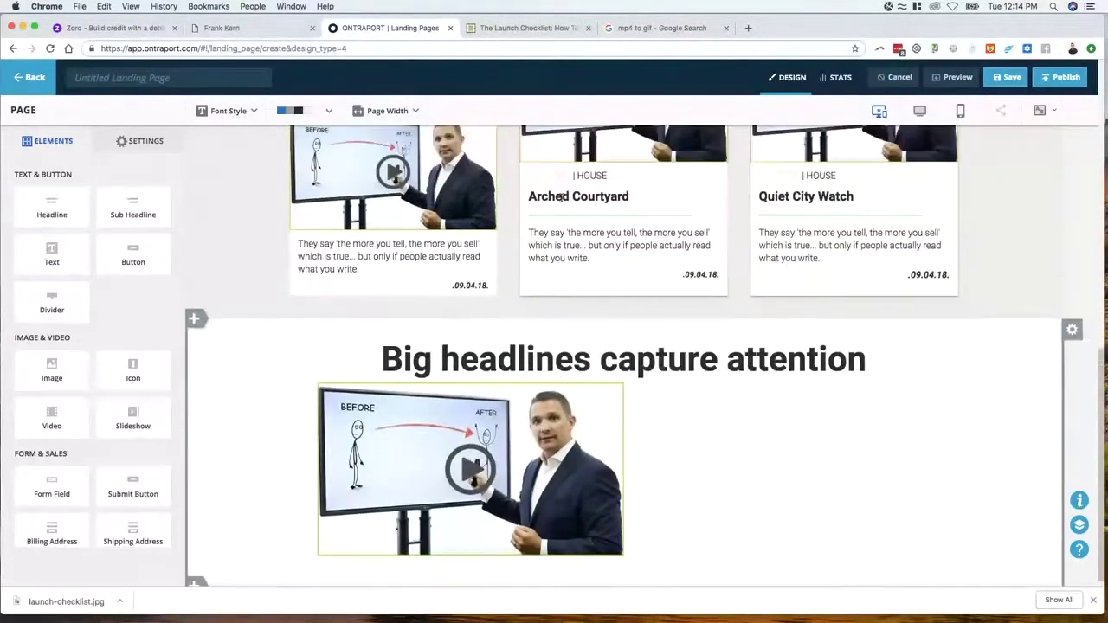
pyautogui.click(528, 28)
pyautogui.click(391, 32)
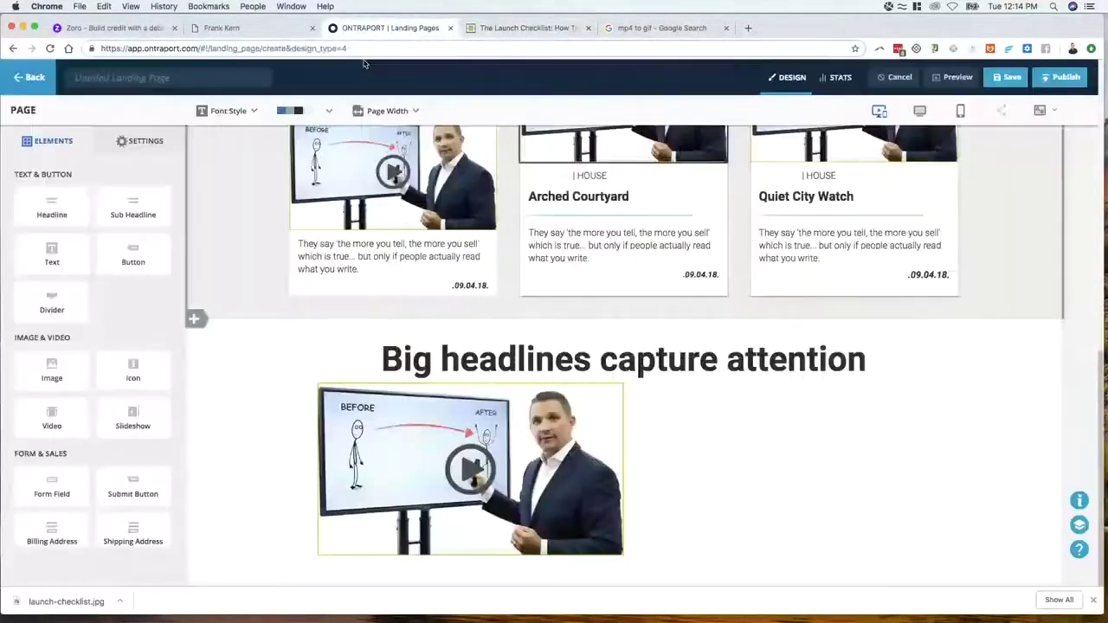
# Add a left-aligned sub-headline and body paragraph beside the video image, and shrink the image
pyautogui.moveTo(133, 207); pyautogui.dragTo(712, 433)
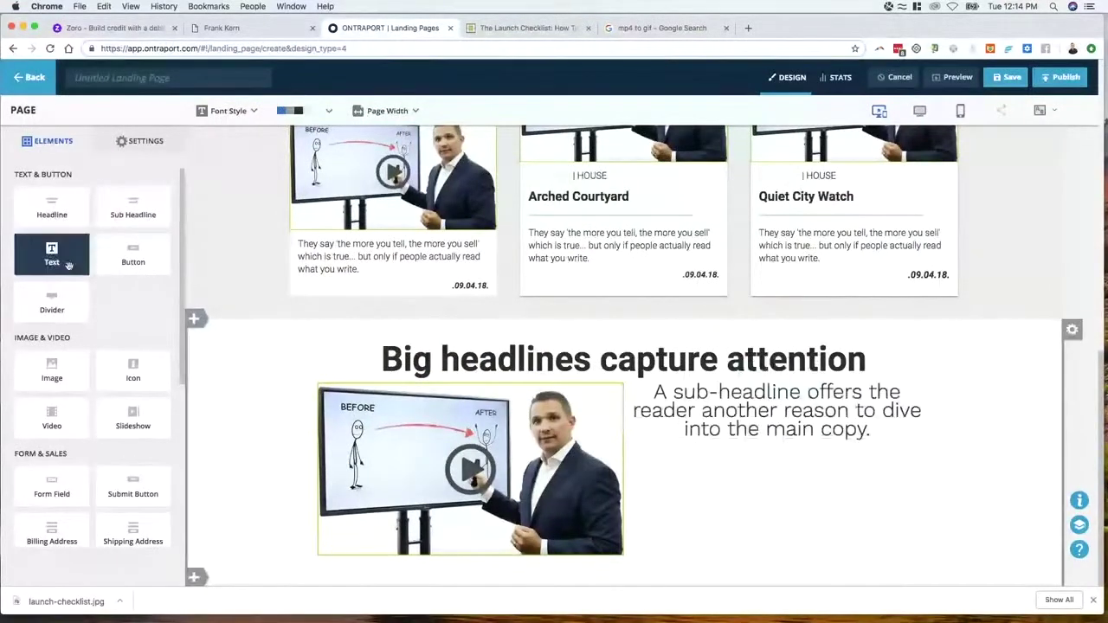
pyautogui.moveTo(69, 266); pyautogui.dragTo(667, 467)
pyautogui.click(729, 401)
pyautogui.doubleClick(729, 401)
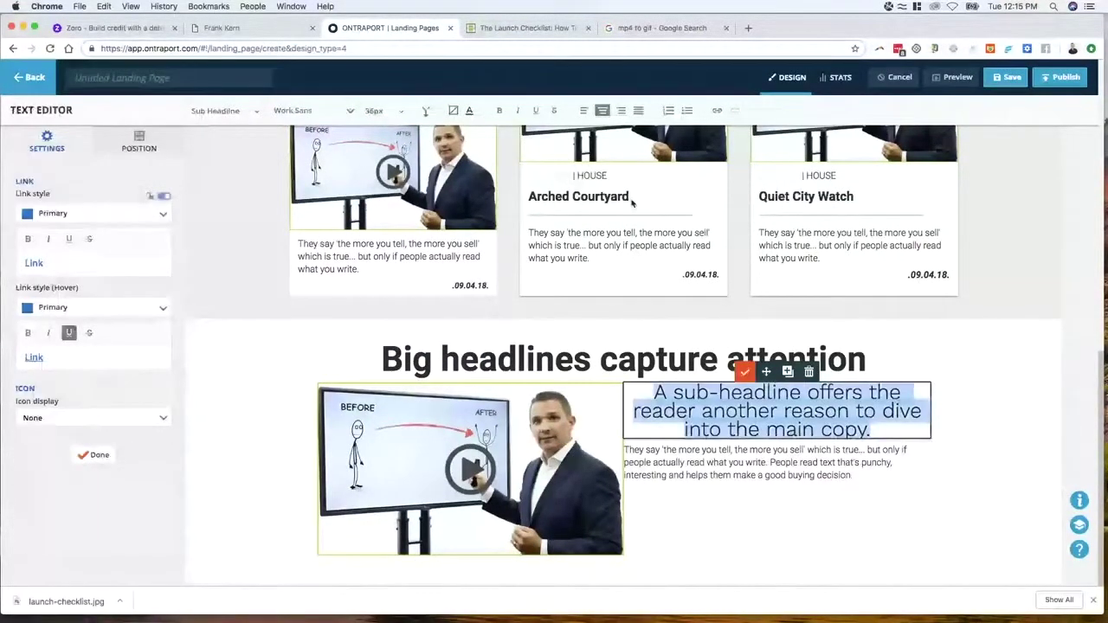
pyautogui.click(585, 112)
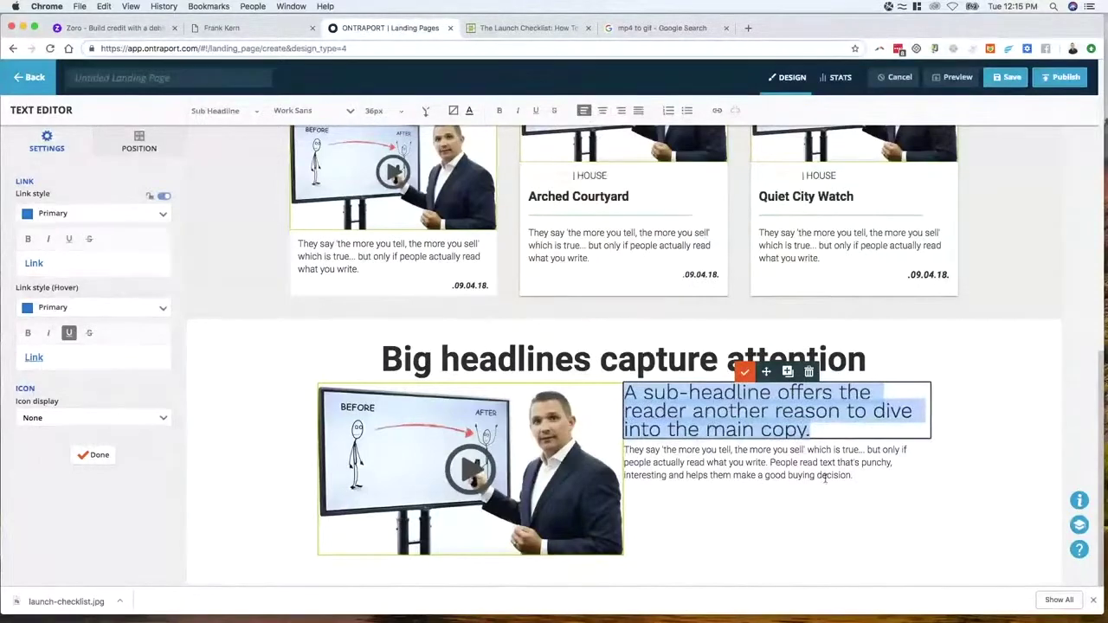
pyautogui.click(838, 508)
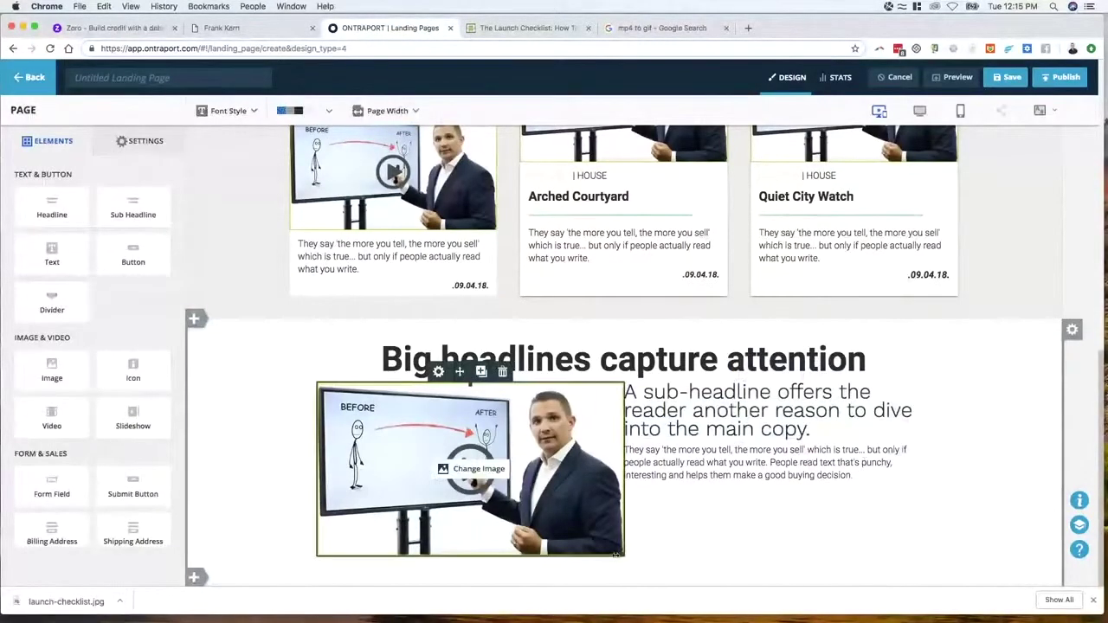
pyautogui.moveTo(607, 552); pyautogui.dragTo(592, 550)
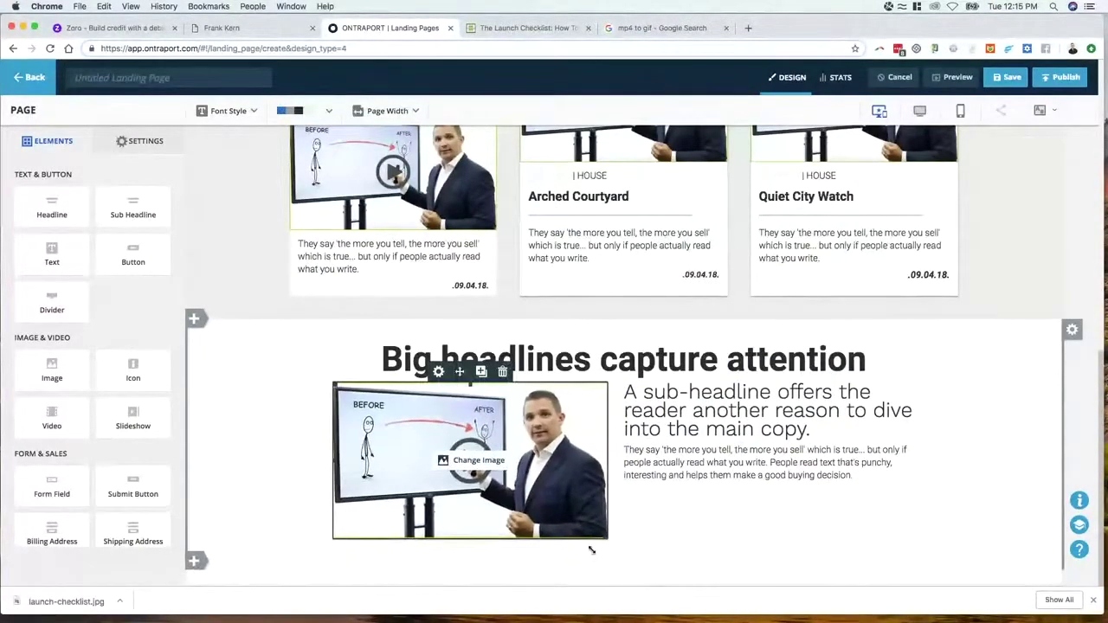
pyautogui.scroll(1, 765, 546)
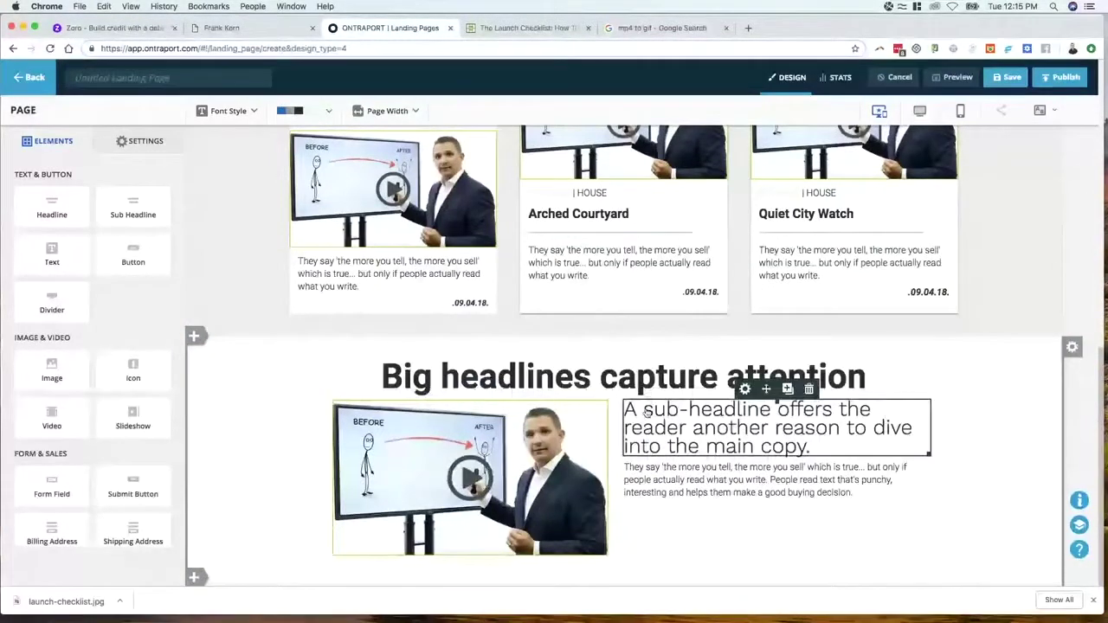
pyautogui.click(526, 28)
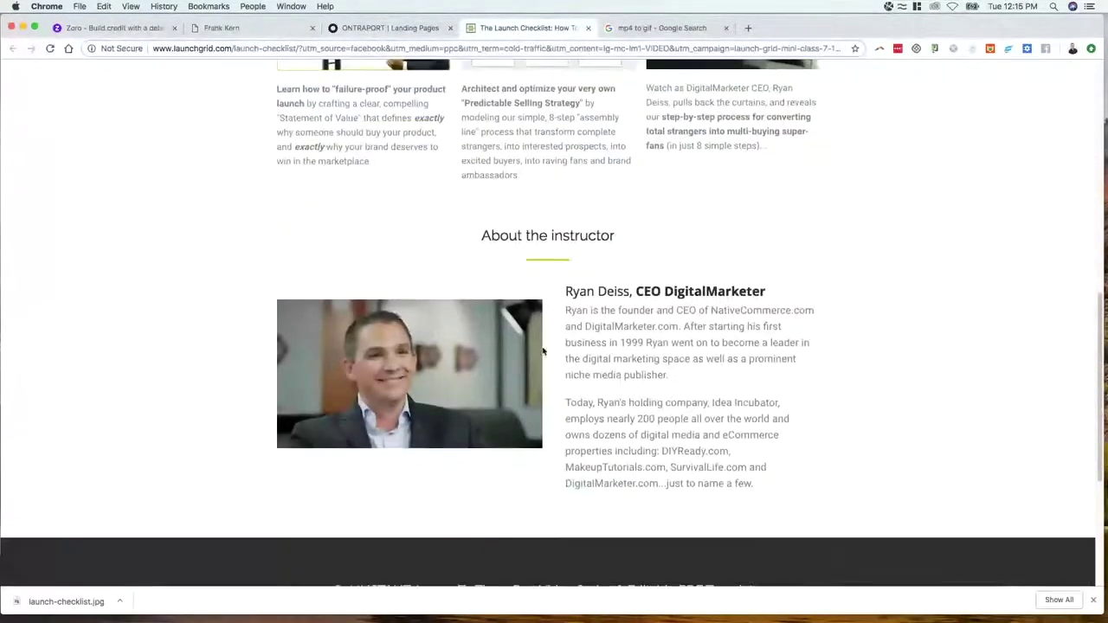
# Add a divider under the 'Big headlines capture attention' headline with its line colour set to Primary
pyautogui.click(394, 29)
pyautogui.moveTo(54, 301); pyautogui.dragTo(634, 390)
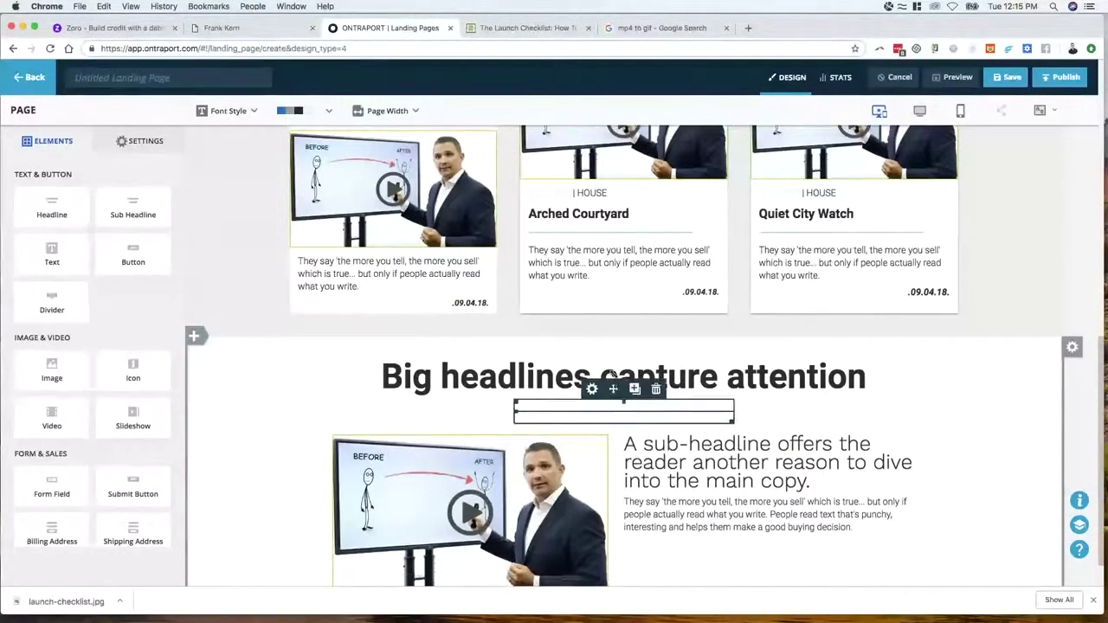
pyautogui.click(558, 413)
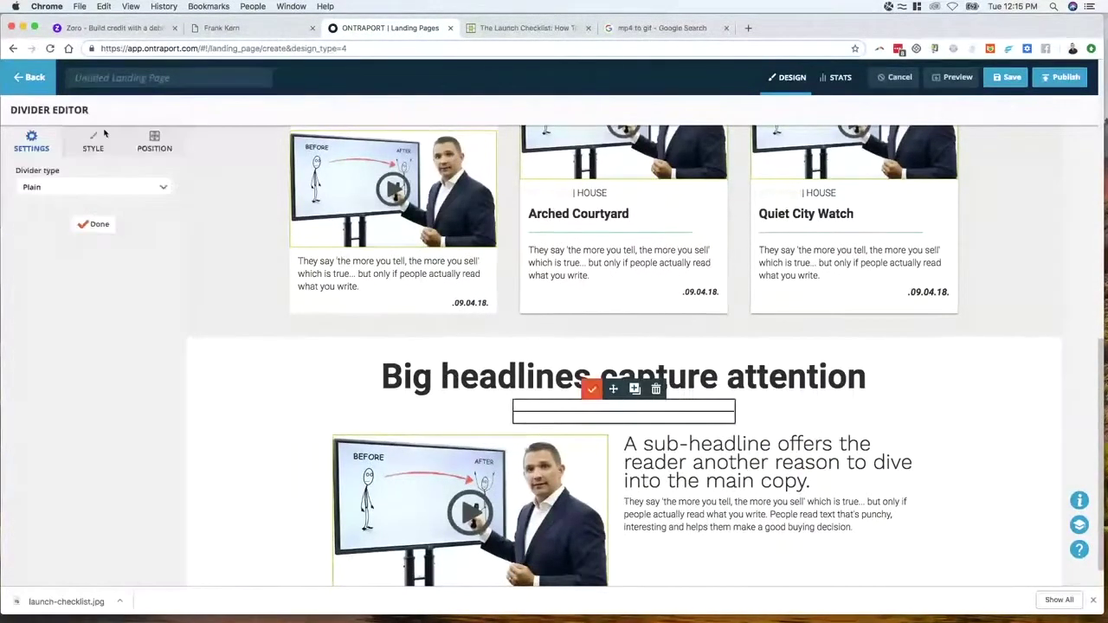
pyautogui.click(90, 148)
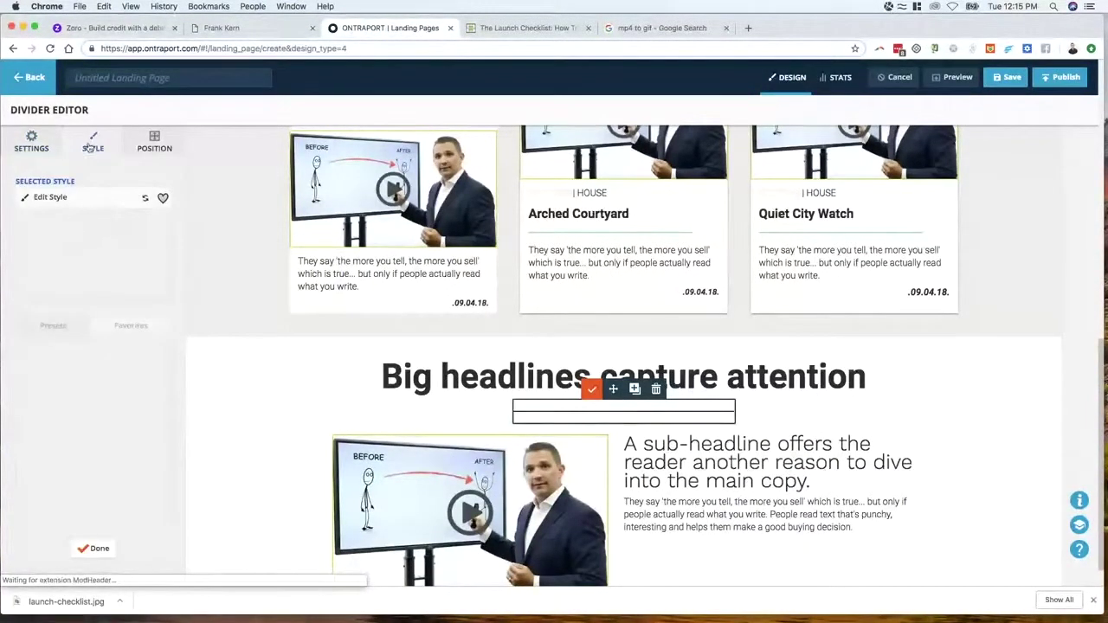
pyautogui.click(69, 198)
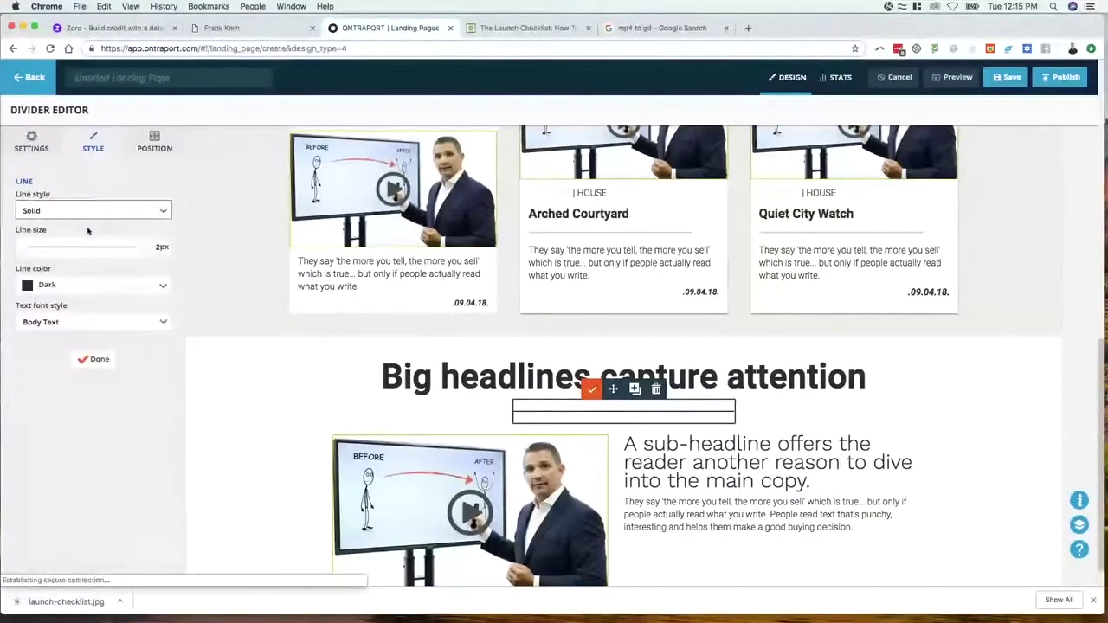
pyautogui.click(54, 290)
pyautogui.click(75, 303)
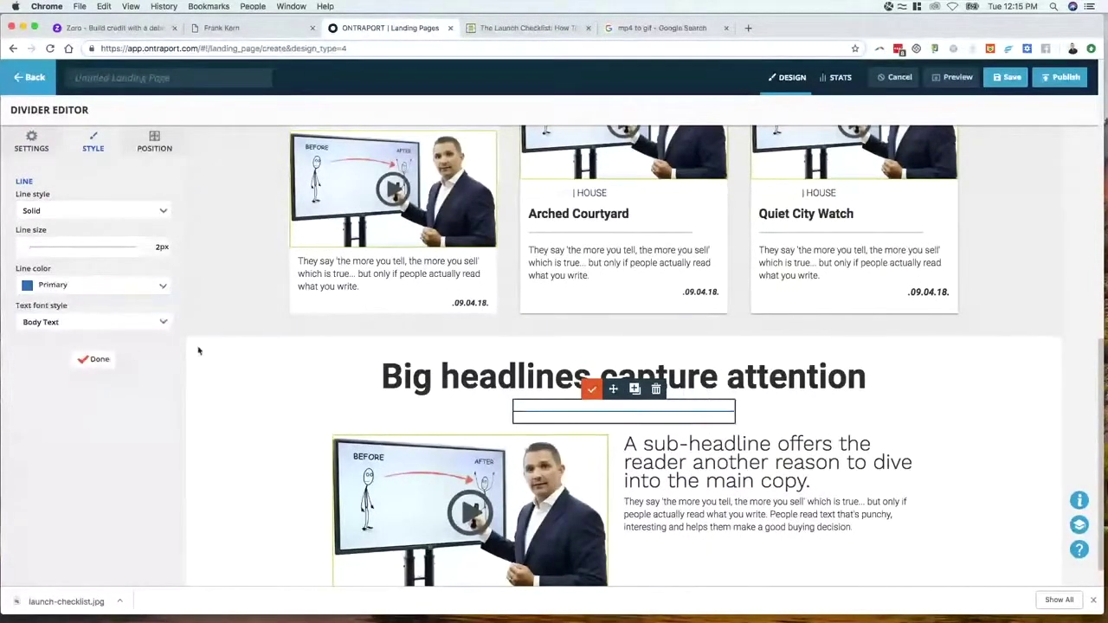
pyautogui.click(97, 361)
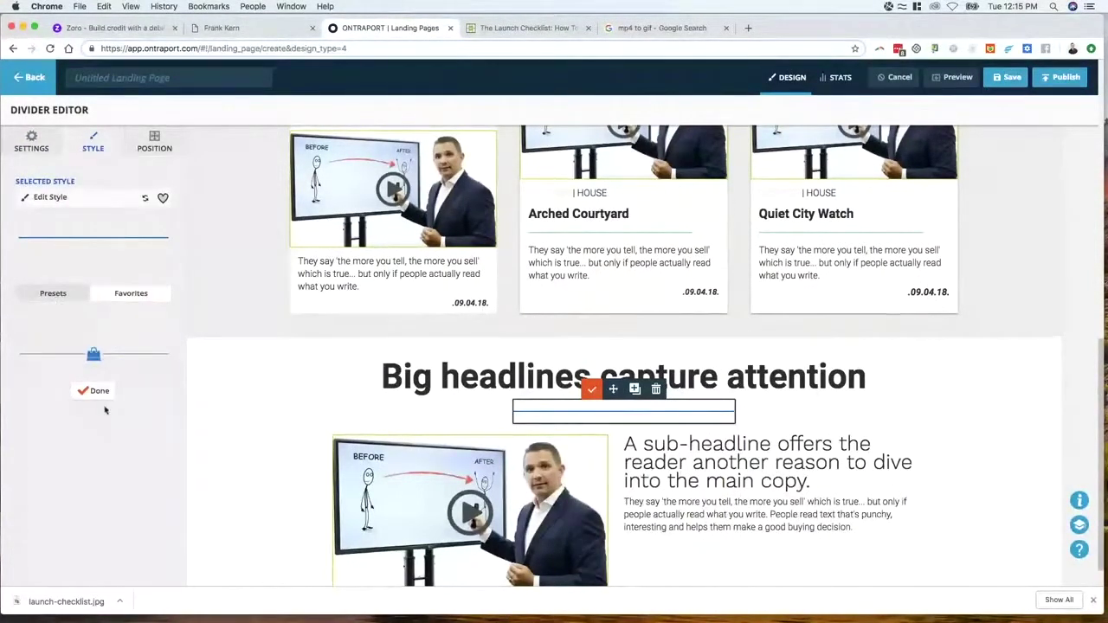
pyautogui.click(288, 397)
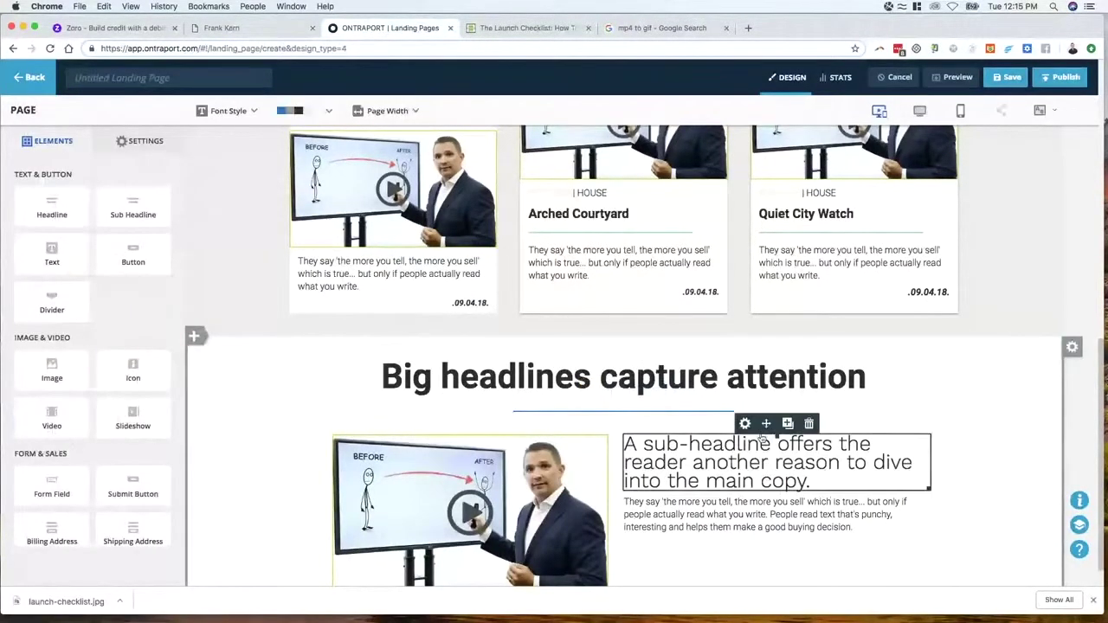
pyautogui.scroll(-1, 789, 465)
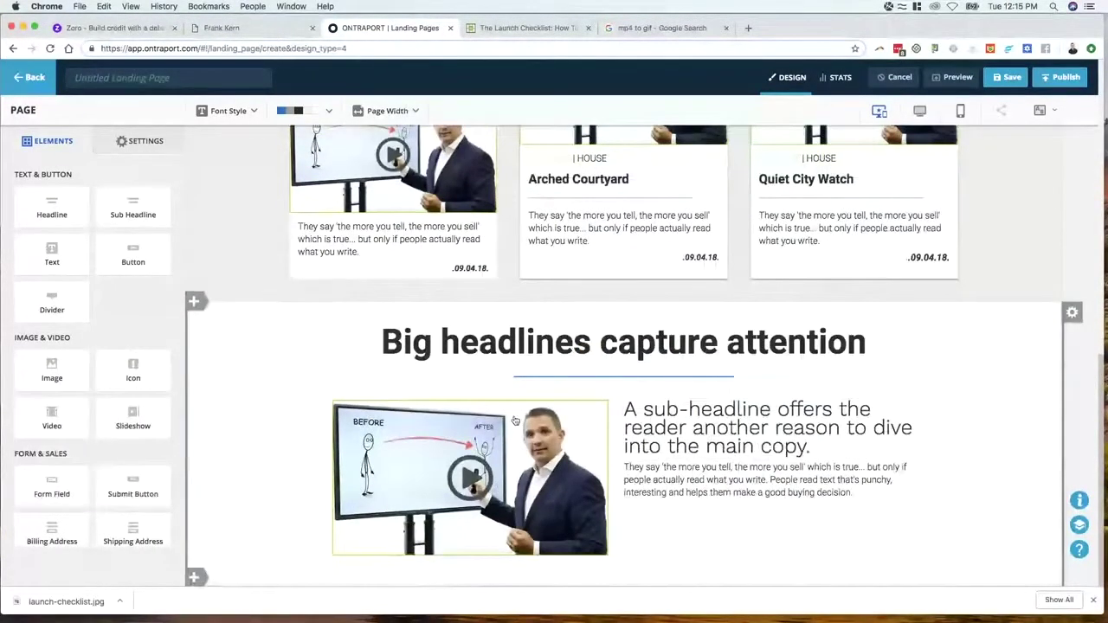
pyautogui.click(526, 28)
pyautogui.scroll(-3, 526, 105)
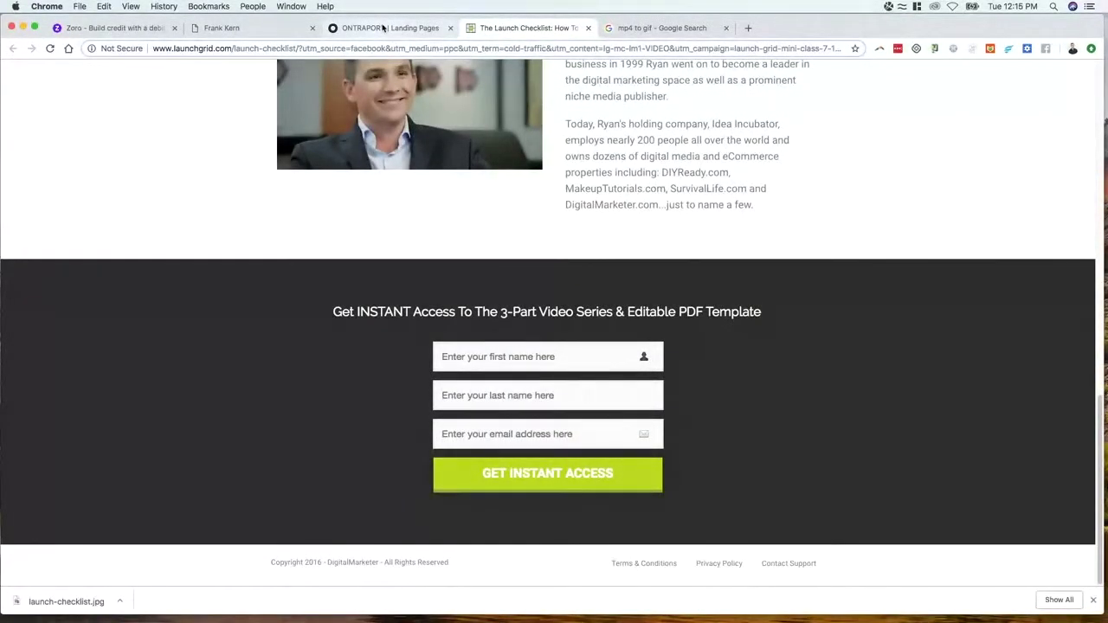
pyautogui.click(384, 28)
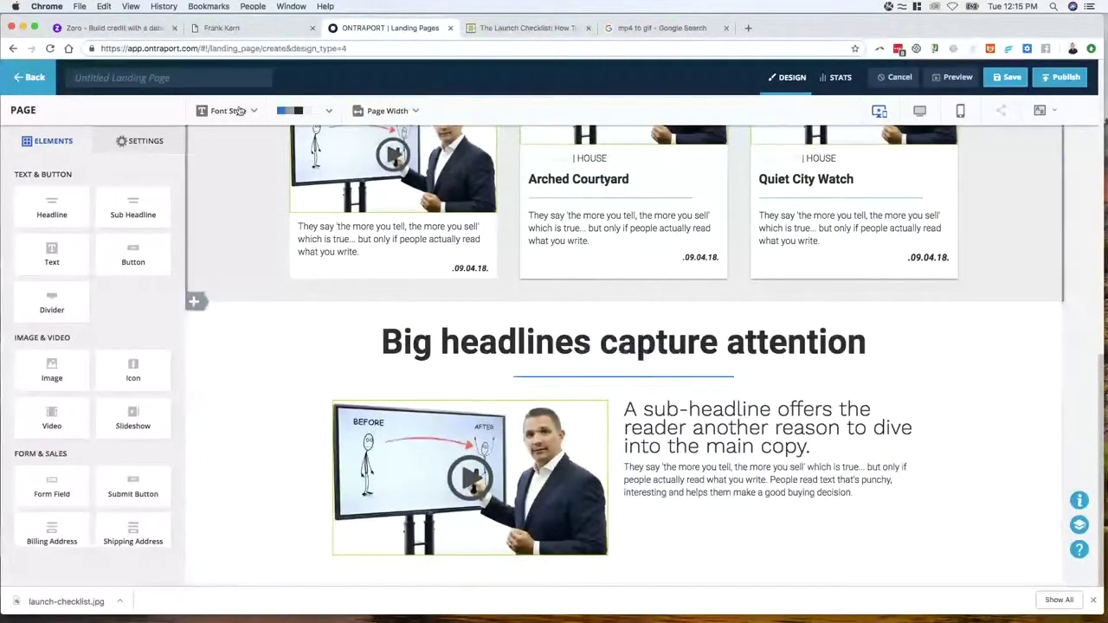
# Enter a name in the page title field and save the landing page
pyautogui.write('nh')
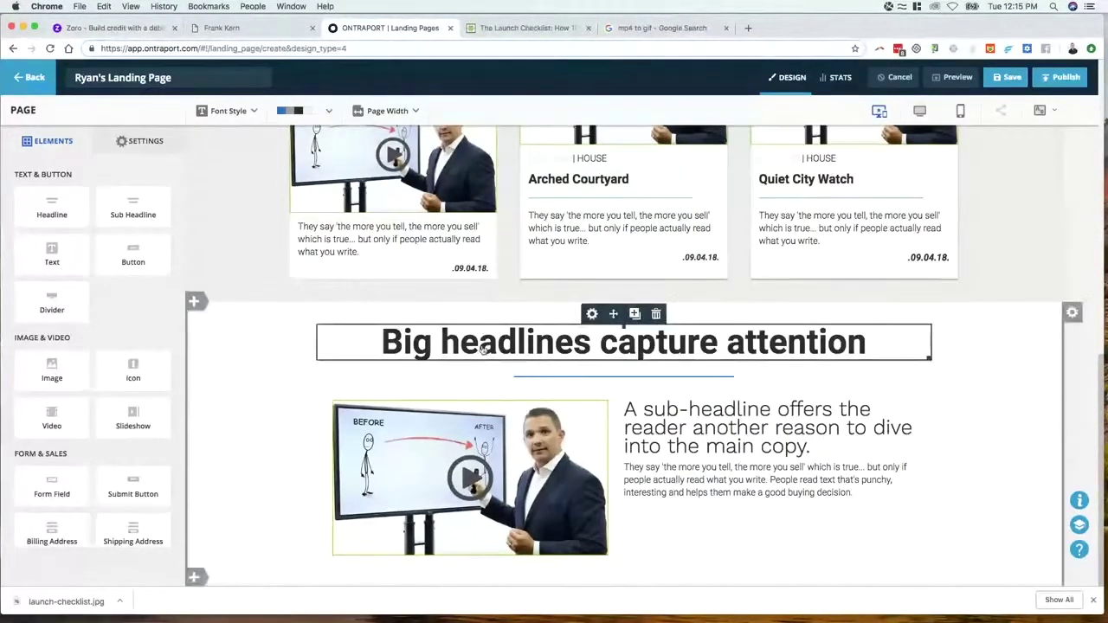
pyautogui.scroll(10, 498, 360)
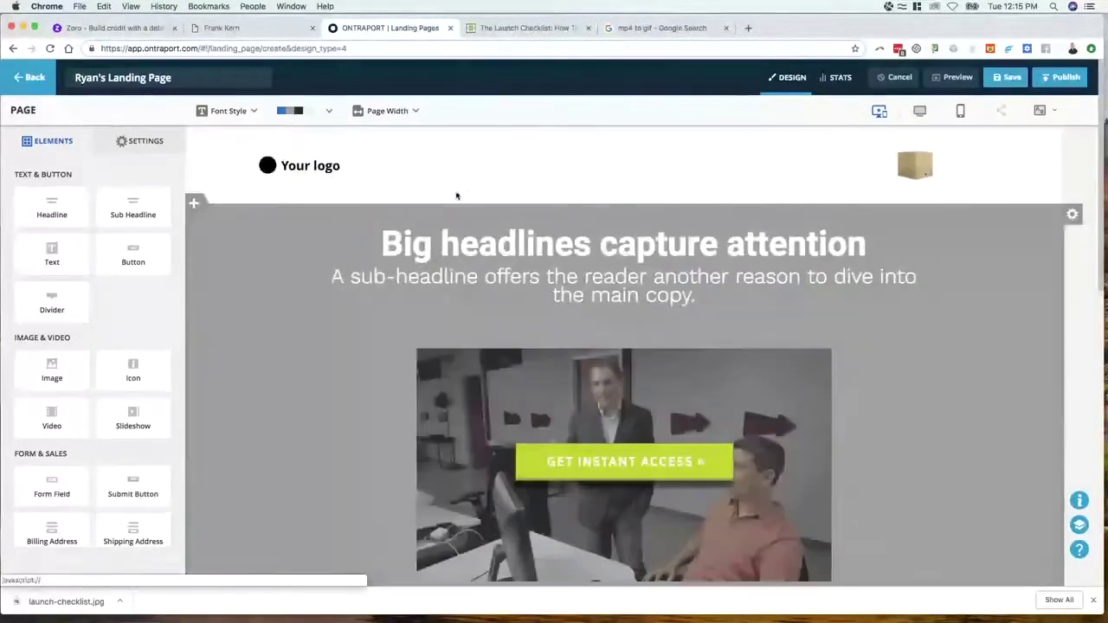
pyautogui.scroll(-10, 641, 312)
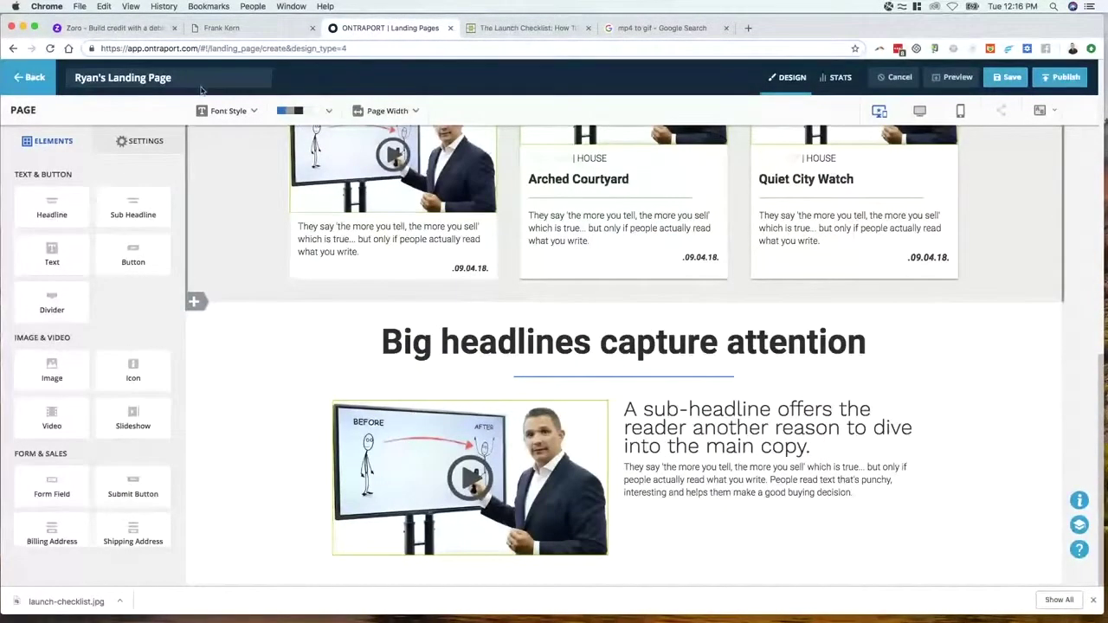
pyautogui.click(1007, 78)
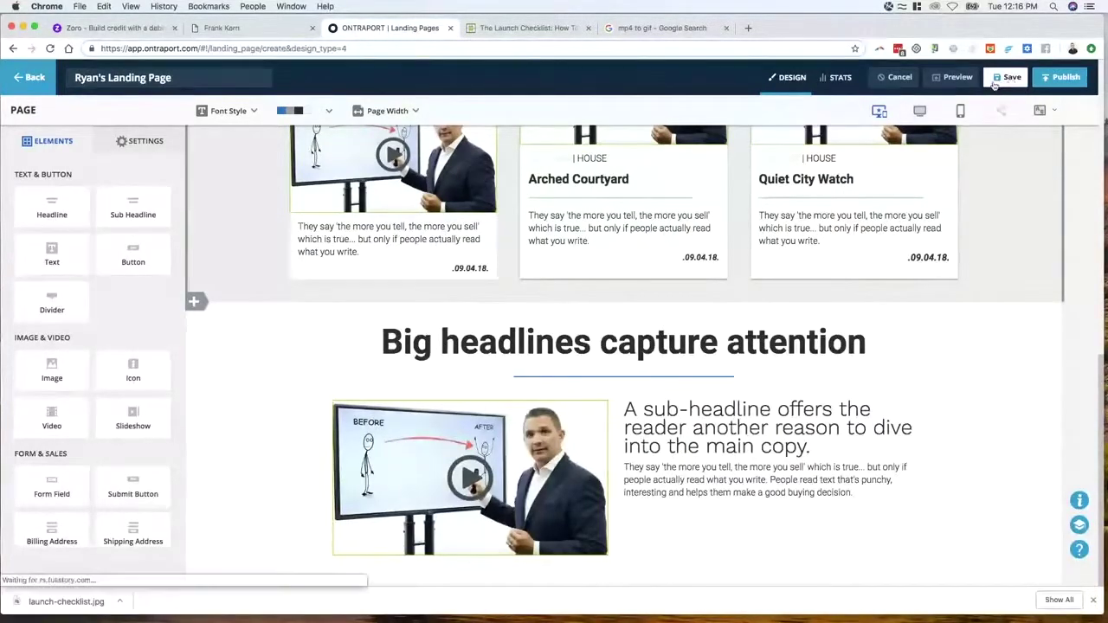
pyautogui.scroll(10, 289, 445)
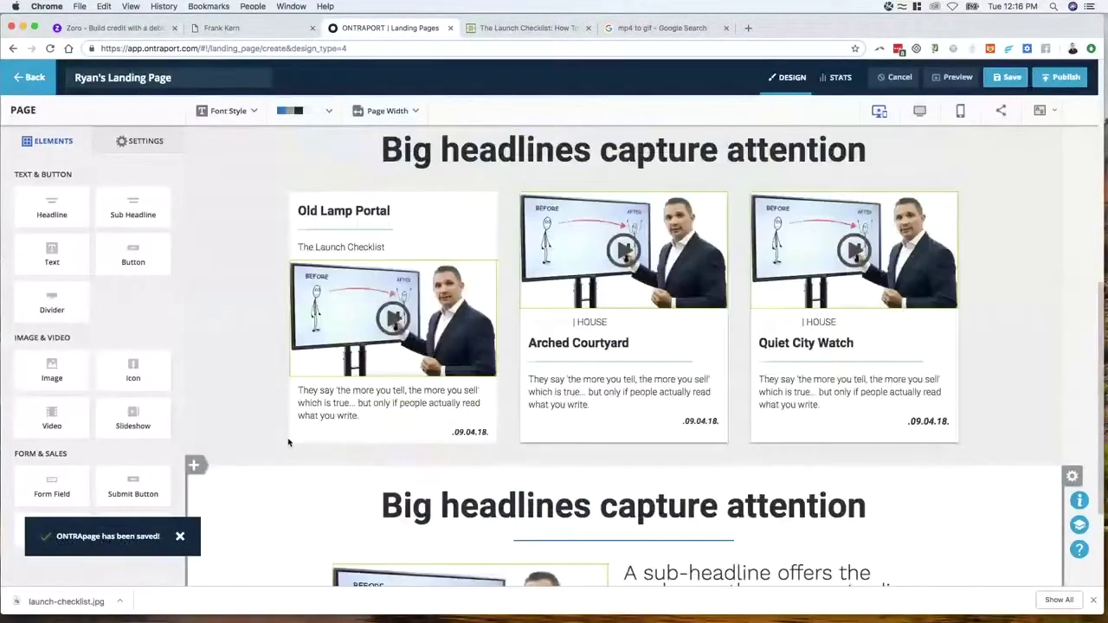
# Browse the Zoro card site for design ideas, then go back to the Ryan's Landing Page editor
pyautogui.scroll(-15, 515, 179)
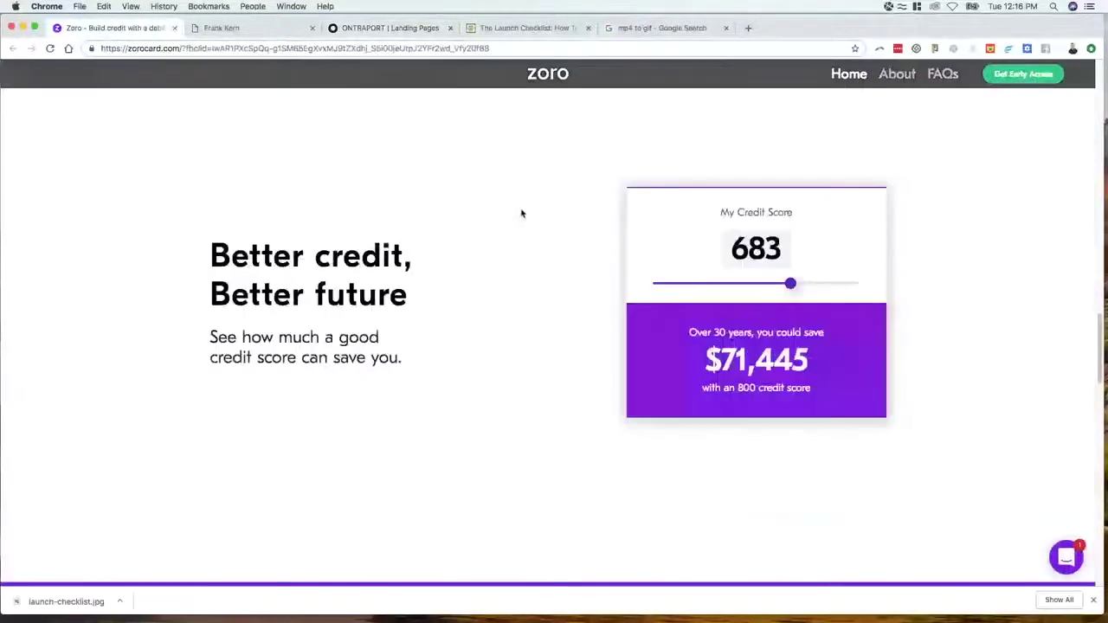
pyautogui.scroll(20, 513, 331)
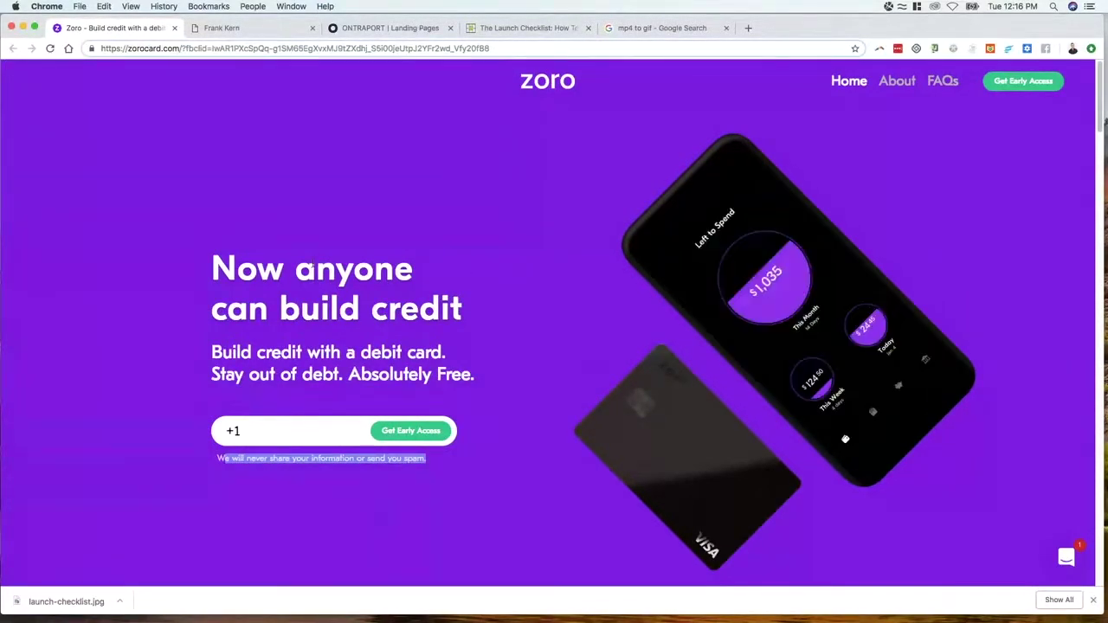
pyautogui.scroll(-3, 341, 255)
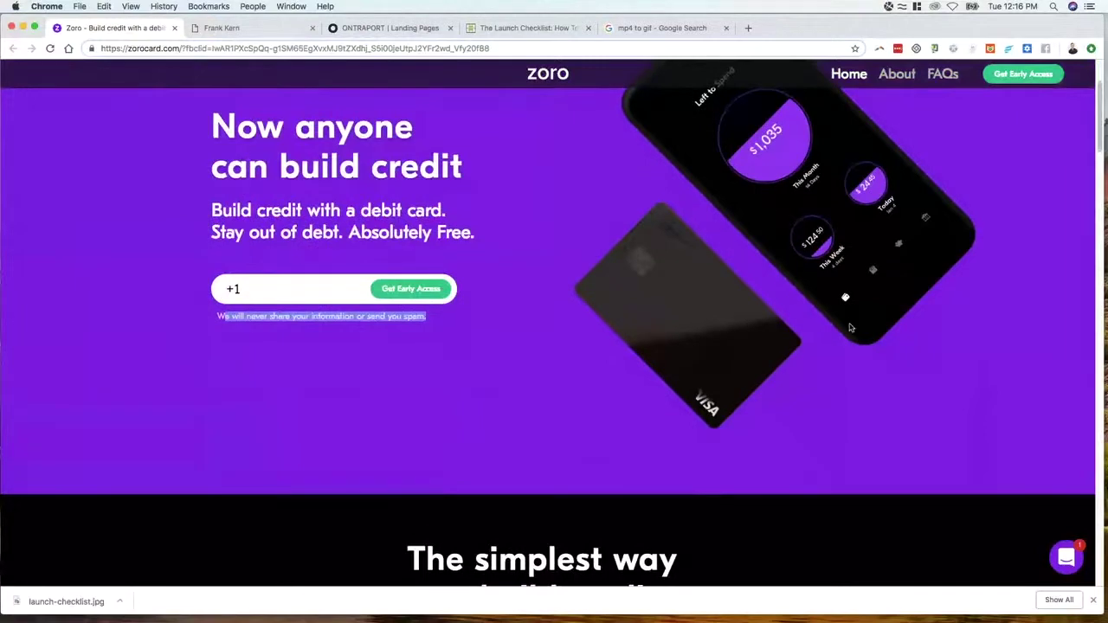
pyautogui.scroll(-6, 61, 149)
pyautogui.scroll(2, 425, 324)
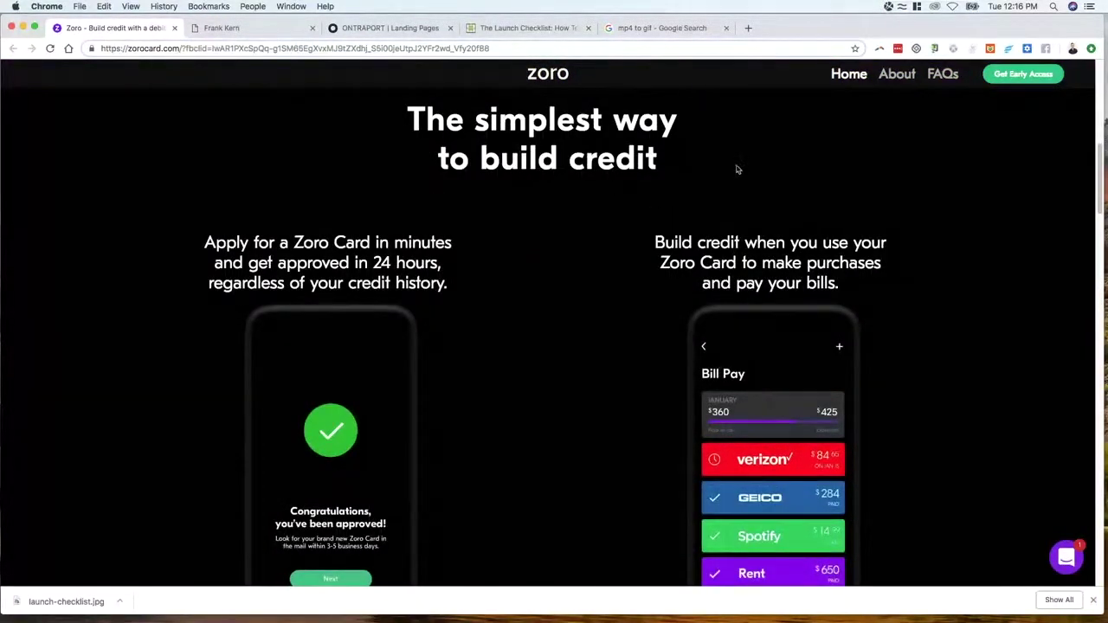
pyautogui.scroll(-8, 546, 326)
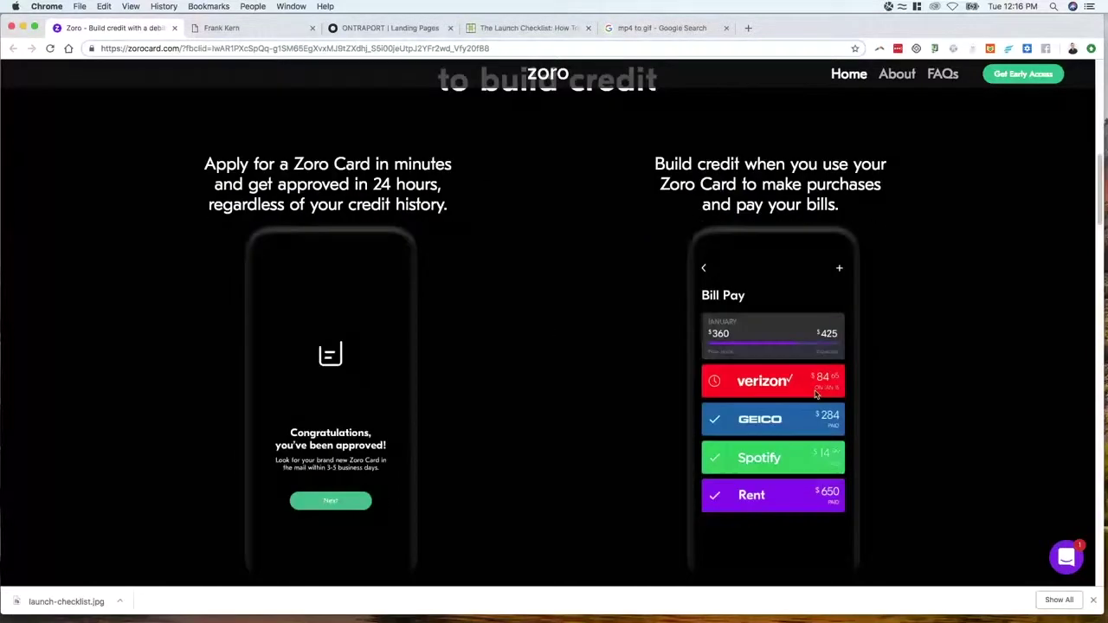
pyautogui.scroll(-1, 761, 322)
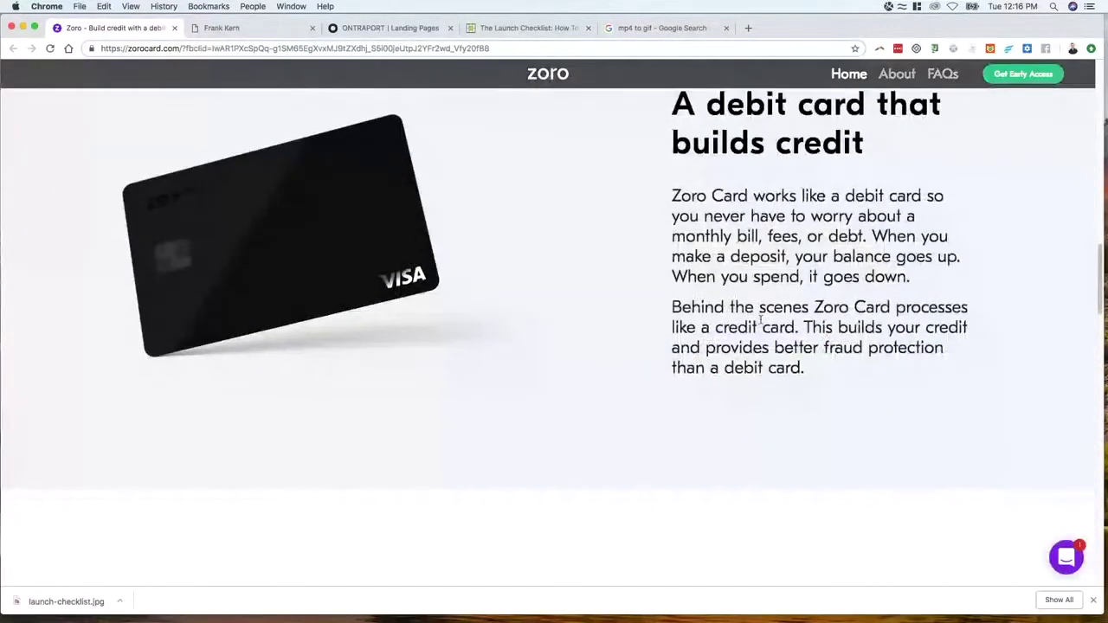
pyautogui.scroll(1, 619, 237)
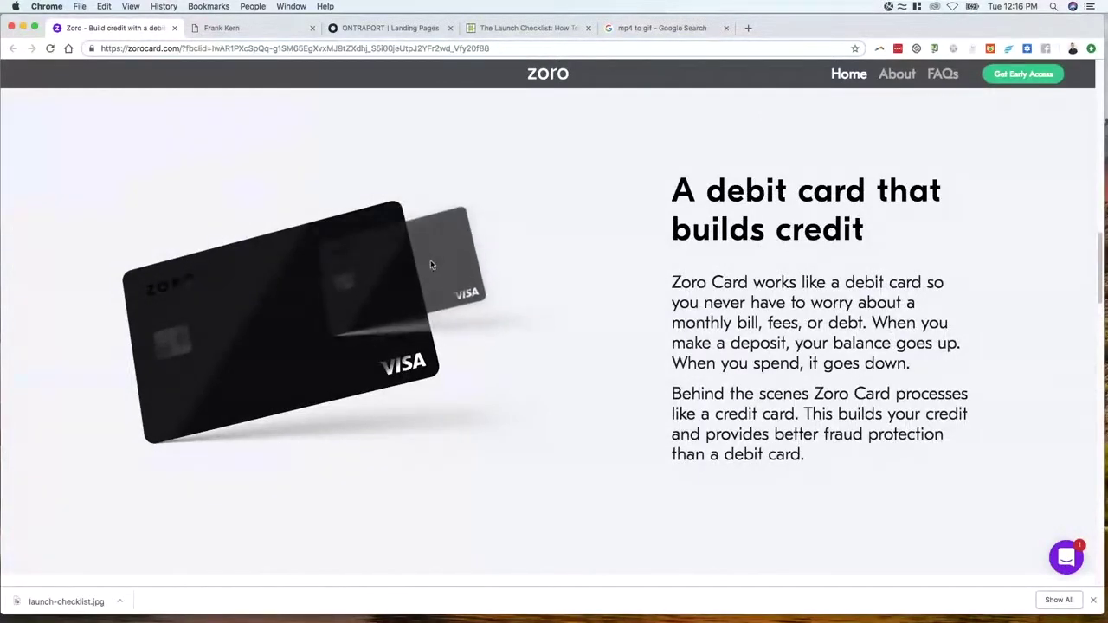
pyautogui.scroll(-10, 690, 205)
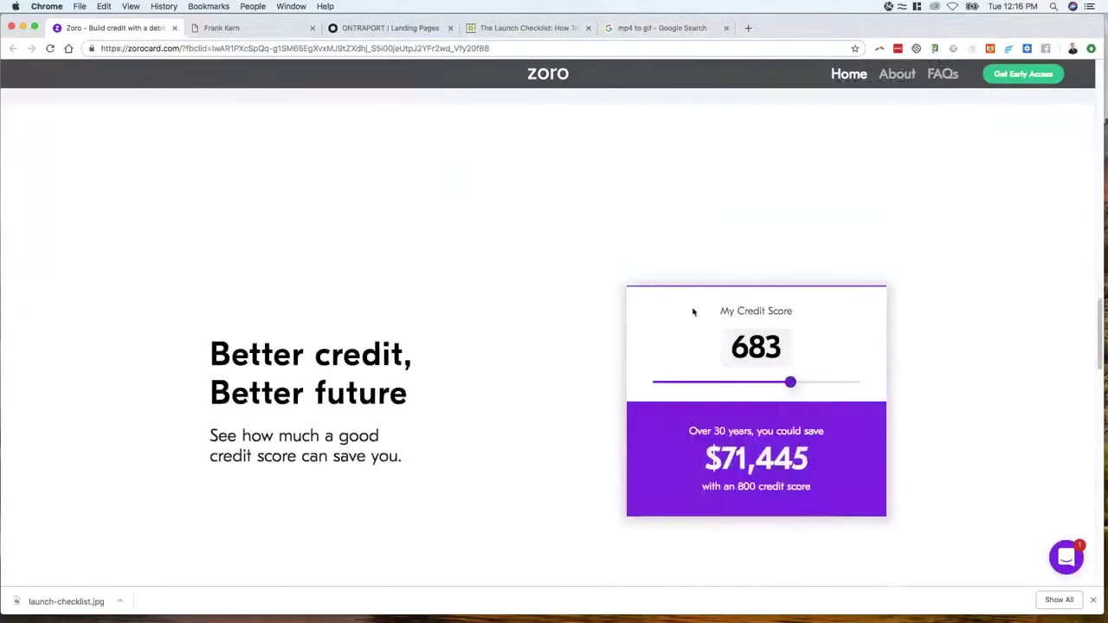
pyautogui.scroll(-3, 465, 290)
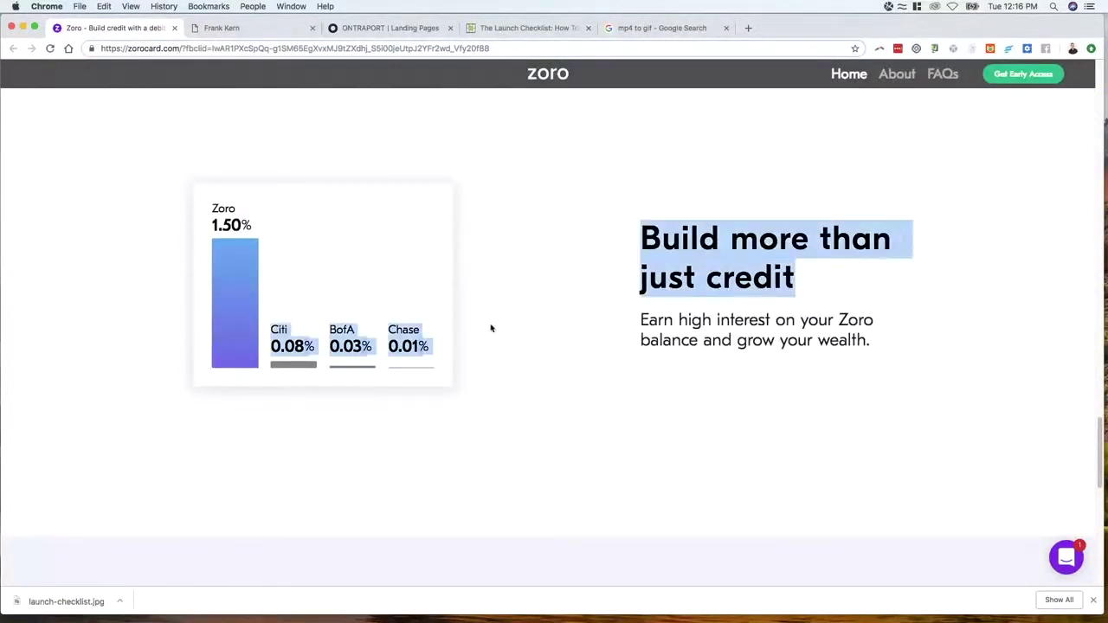
pyautogui.scroll(-1, 558, 268)
pyautogui.scroll(-15, 557, 200)
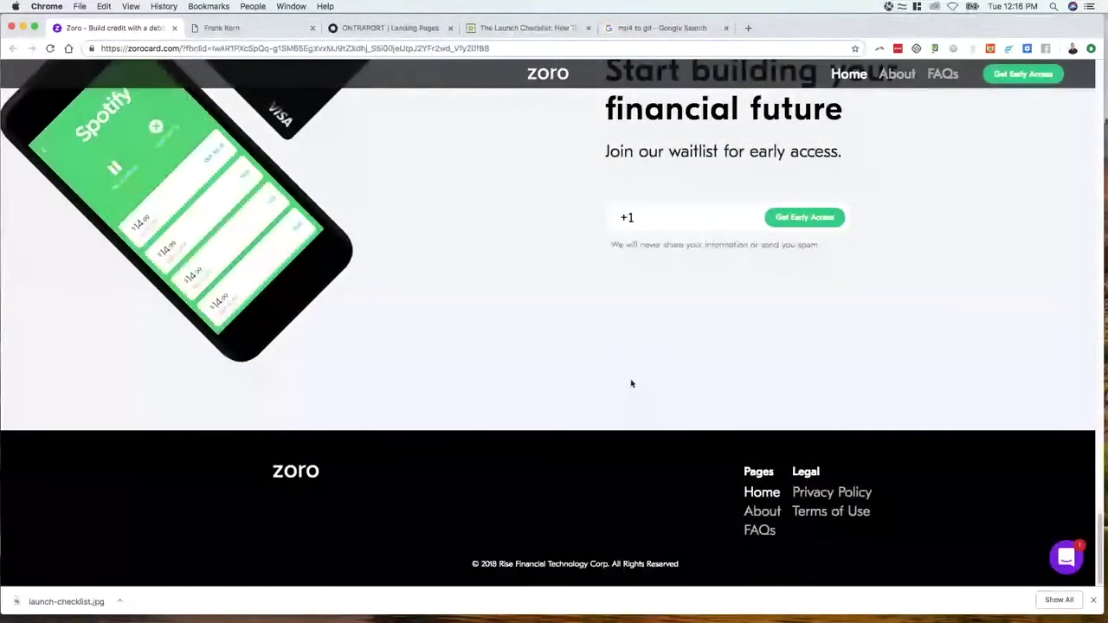
pyautogui.scroll(20, 632, 361)
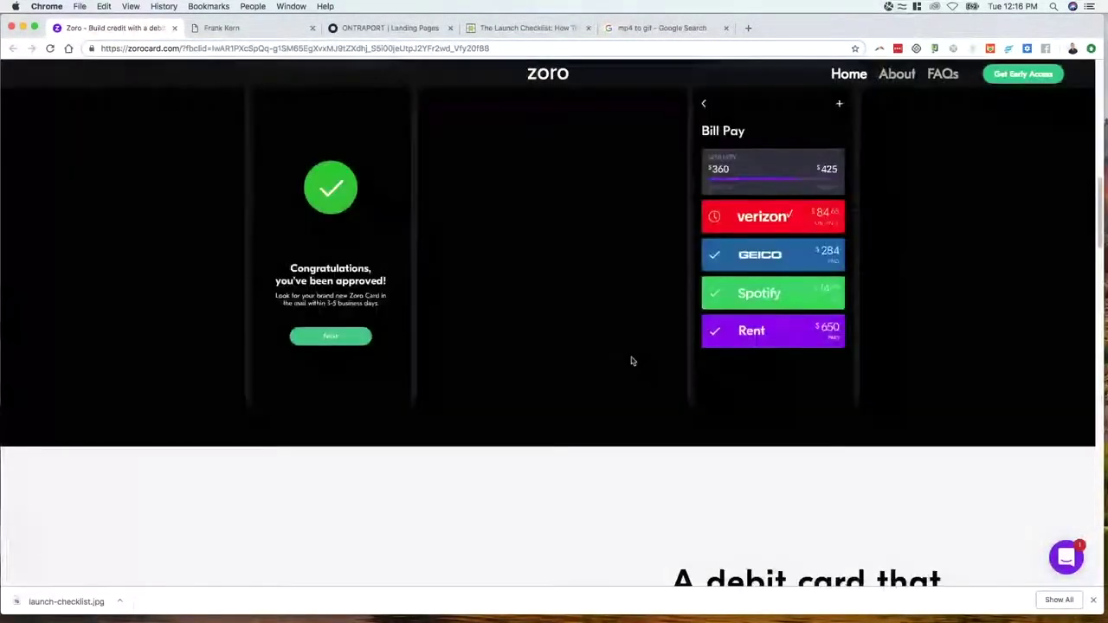
pyautogui.scroll(-6, 632, 359)
pyautogui.scroll(-3, 631, 358)
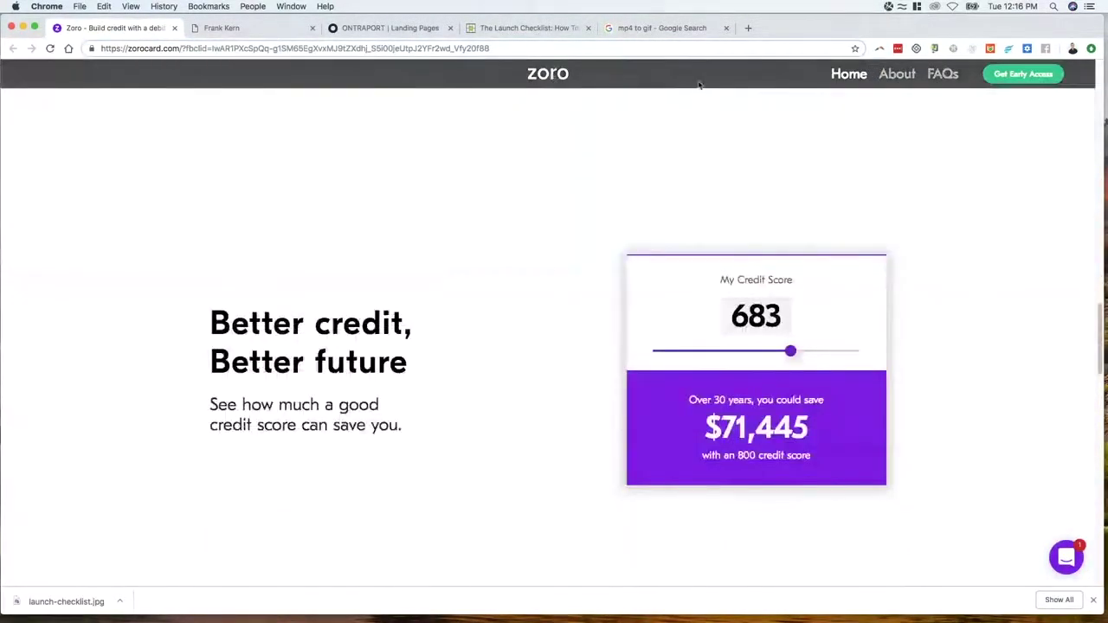
pyautogui.click(392, 28)
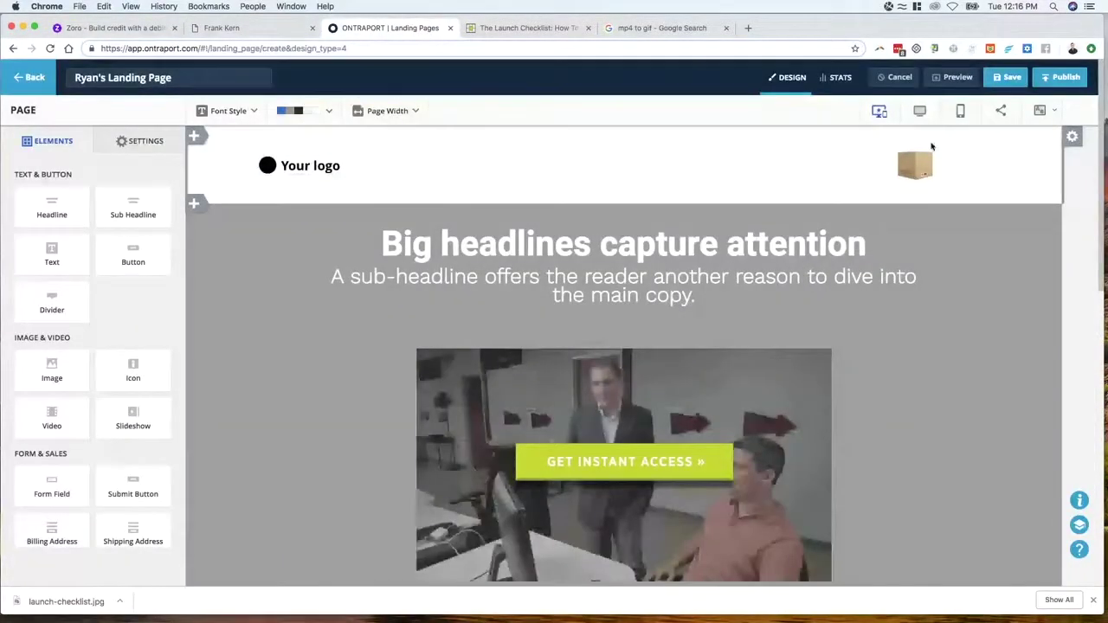
# Turn on Sticky Block's stick-to-top for the header block and preview the landing page
pyautogui.click(1072, 139)
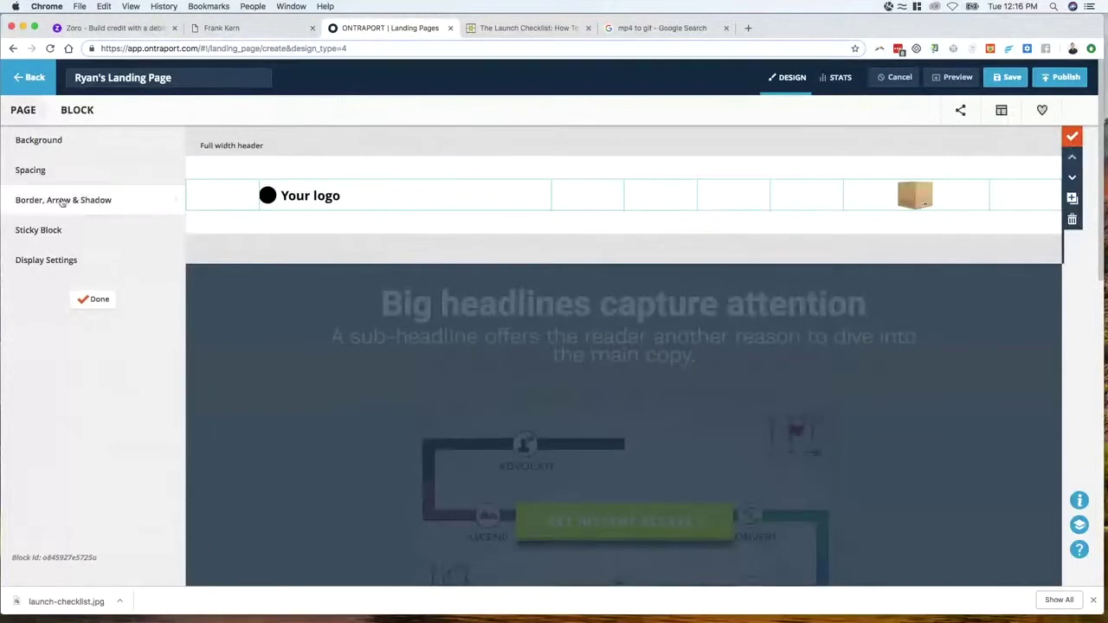
pyautogui.click(52, 231)
pyautogui.click(158, 172)
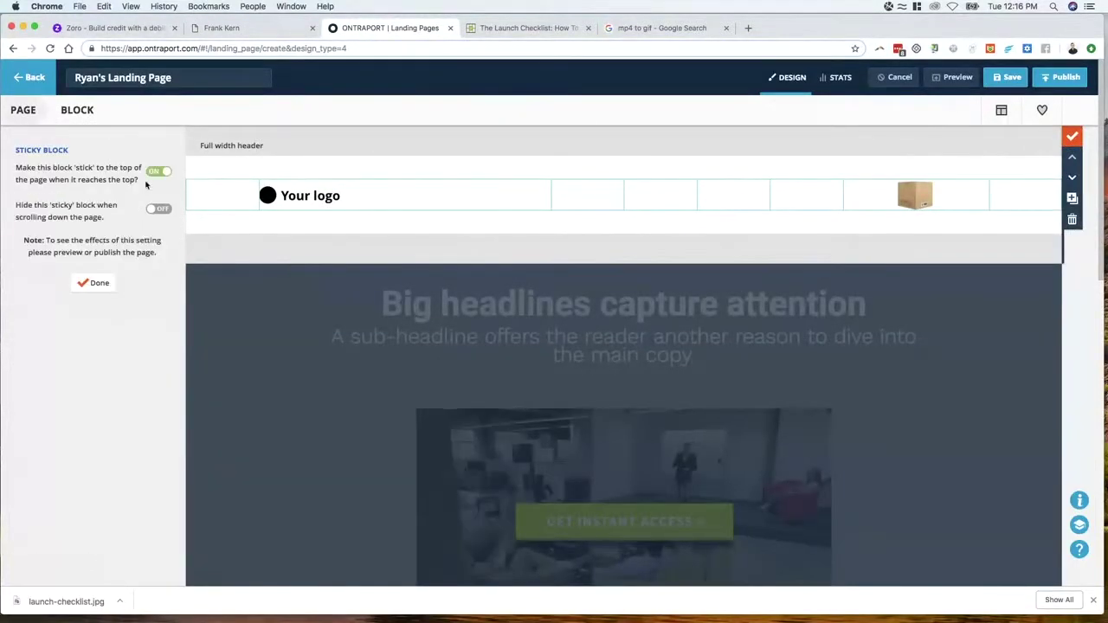
pyautogui.click(97, 284)
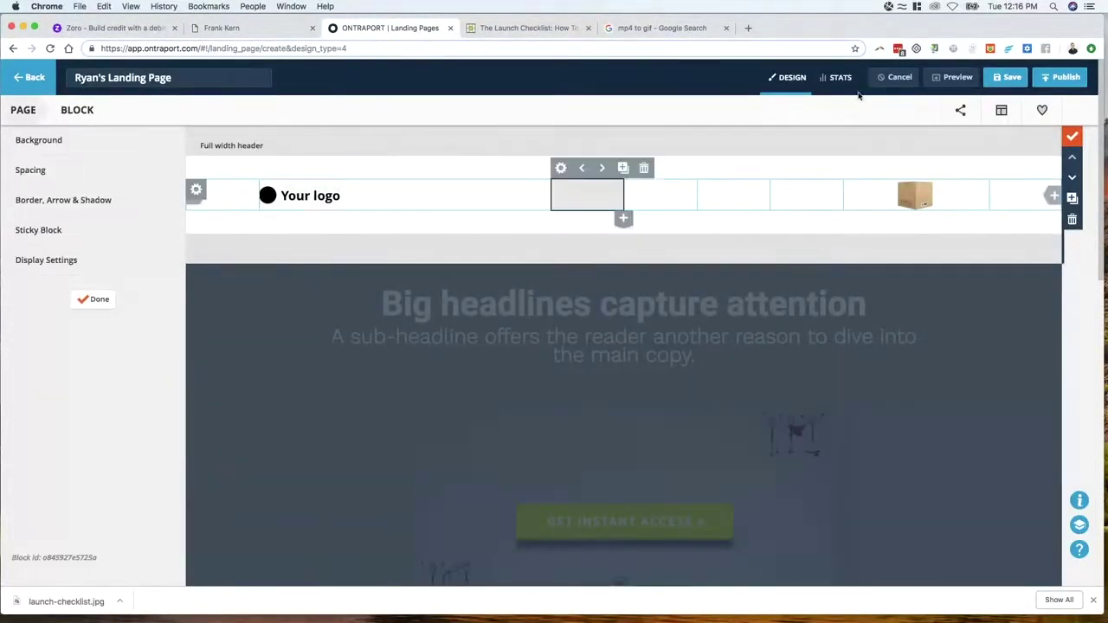
pyautogui.click(958, 77)
pyautogui.scroll(-10, 519, 201)
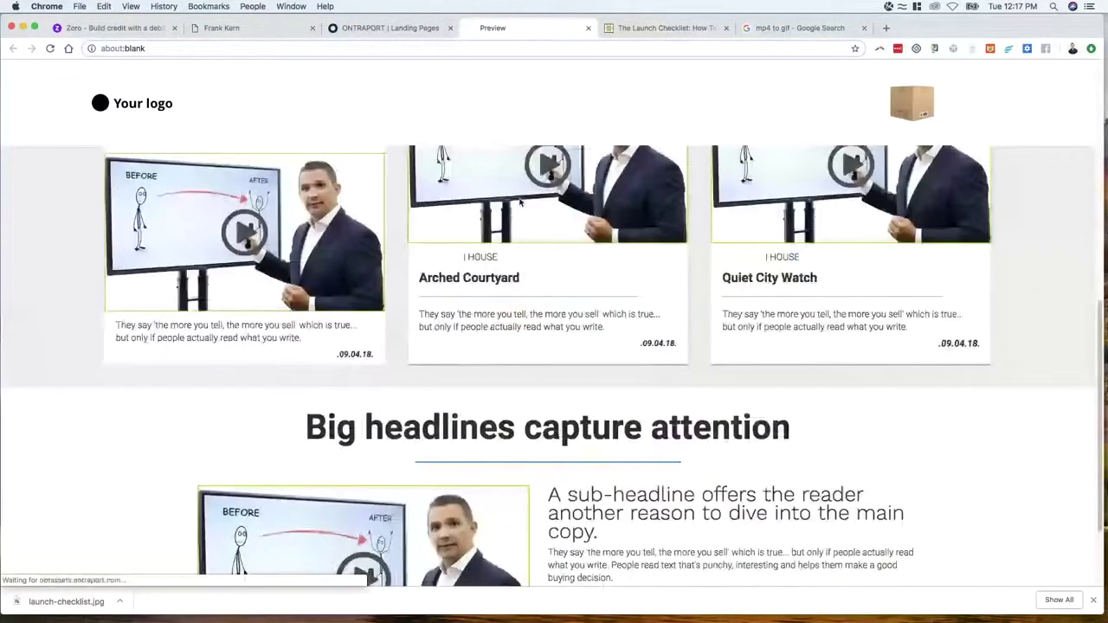
# Scroll the preview to confirm the header stays pinned, then return to the landing page editor
pyautogui.scroll(-3, 520, 201)
pyautogui.scroll(10, 494, 225)
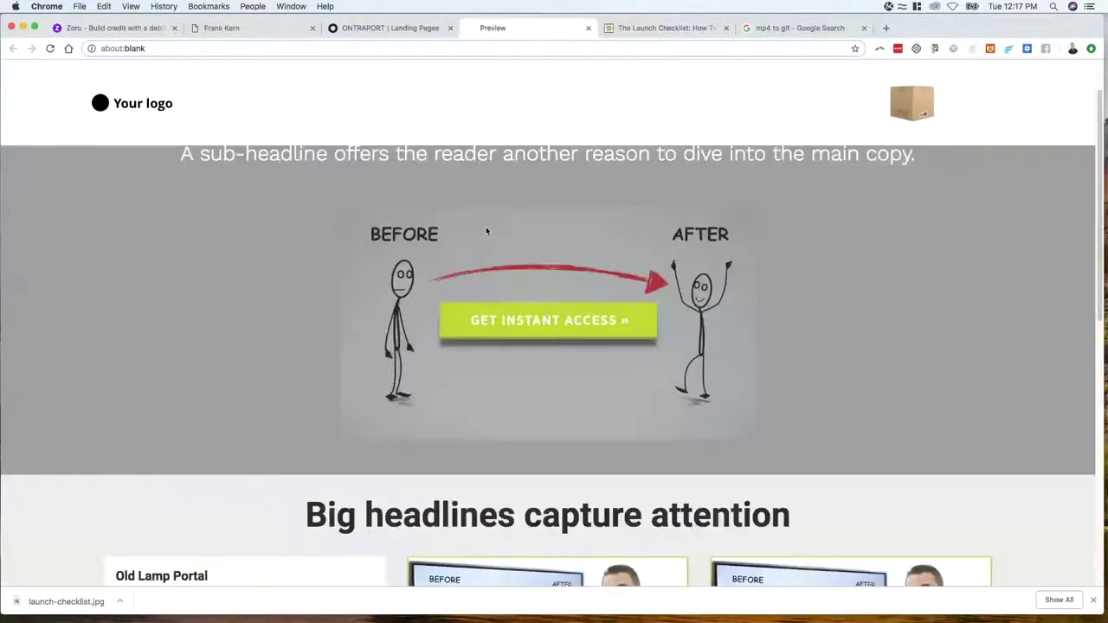
pyautogui.scroll(-10, 490, 220)
pyautogui.scroll(5, 490, 221)
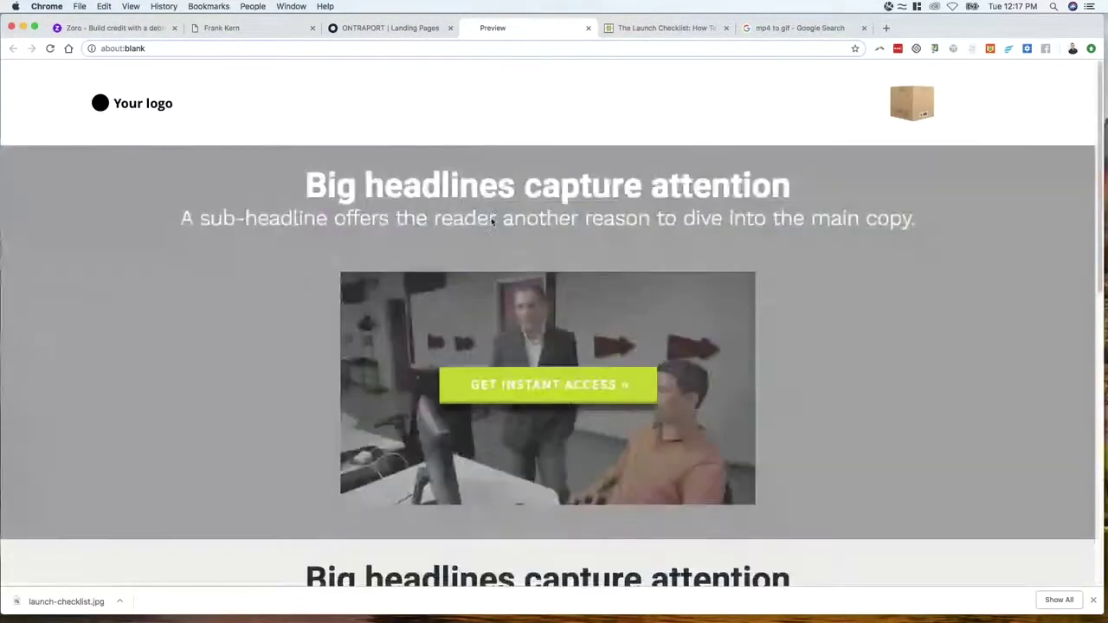
pyautogui.click(369, 33)
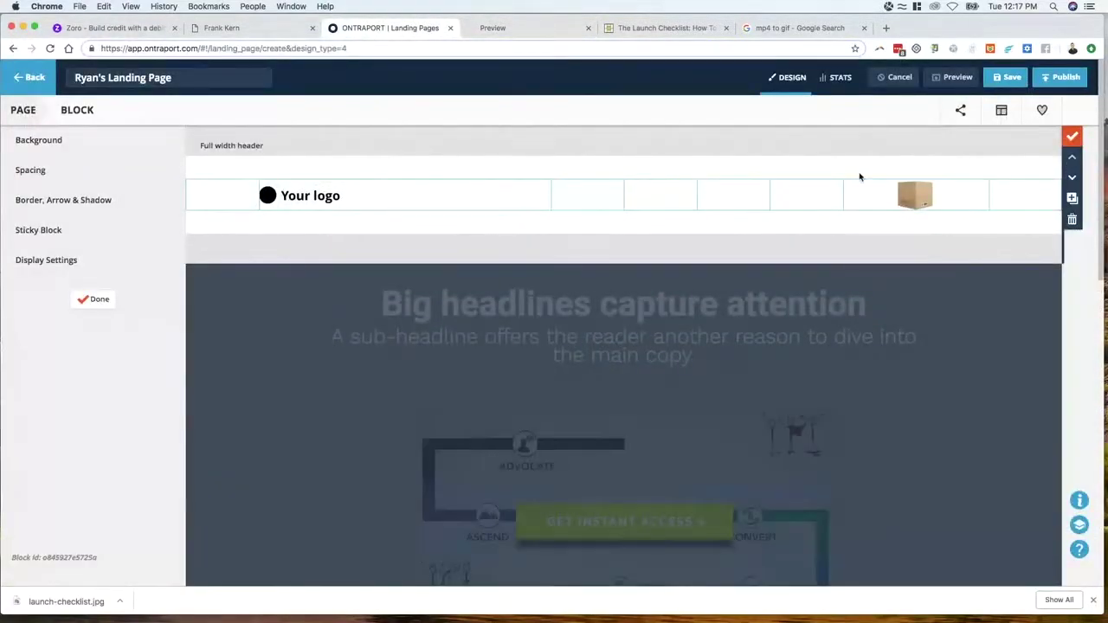
# Reduce the header's top and bottom padding from 40px to a slim setting and preview the page
pyautogui.click(79, 179)
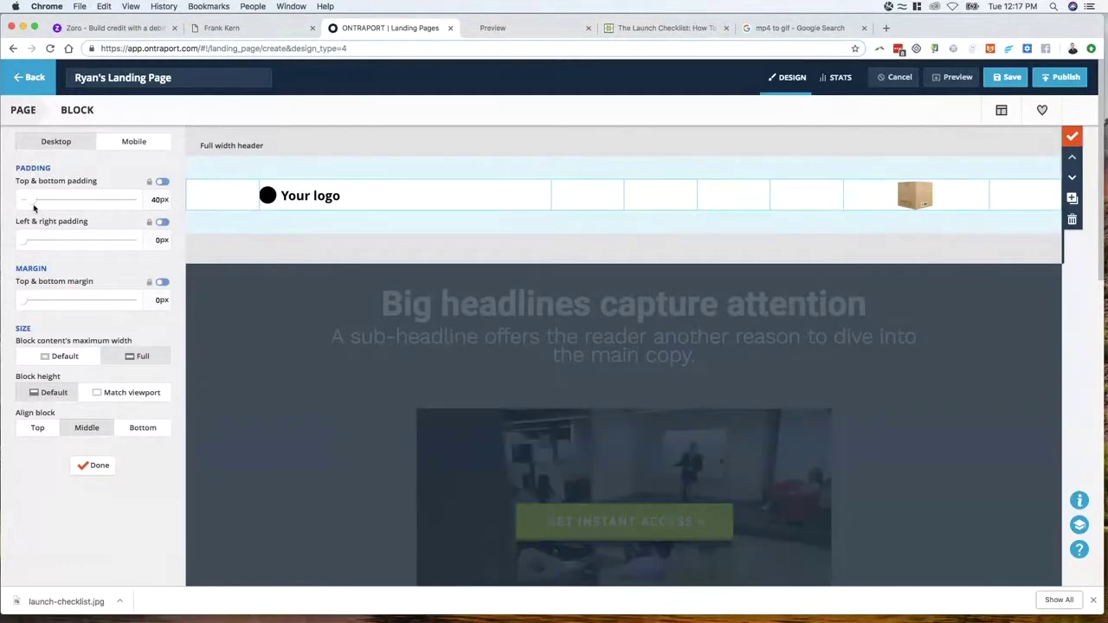
pyautogui.moveTo(34, 206); pyautogui.dragTo(16, 204)
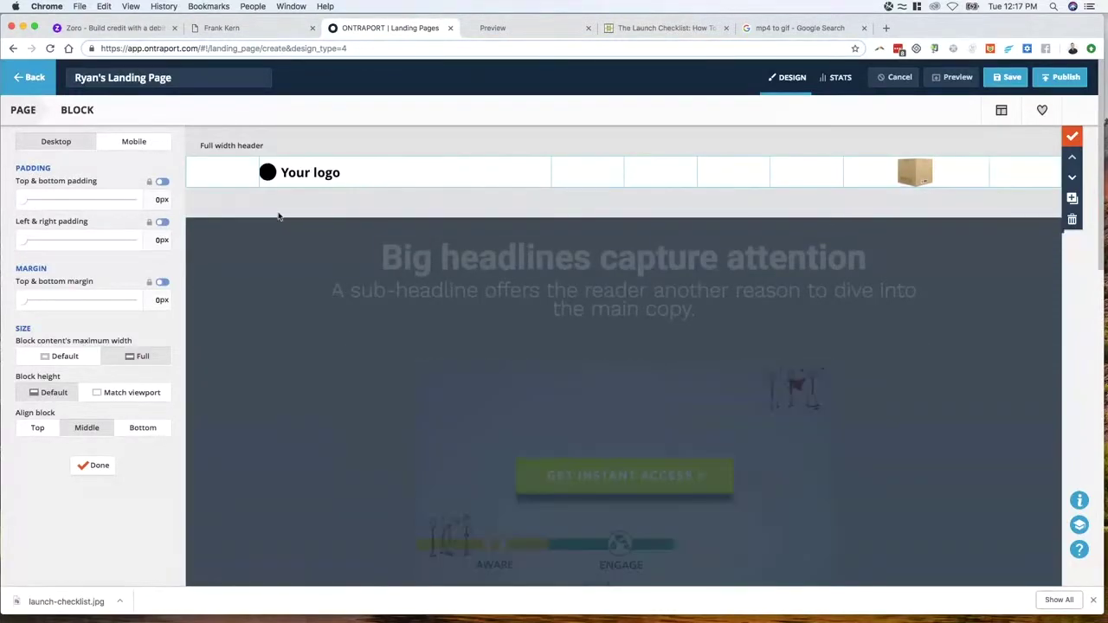
pyautogui.moveTo(24, 200); pyautogui.dragTo(17, 202)
pyautogui.click(93, 465)
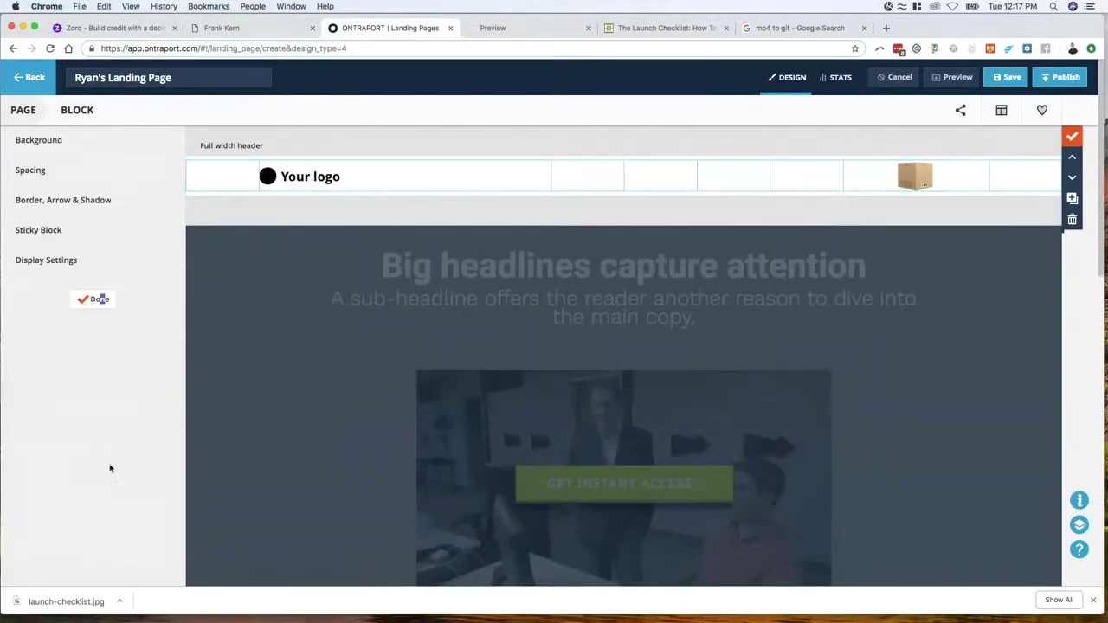
pyautogui.click(953, 77)
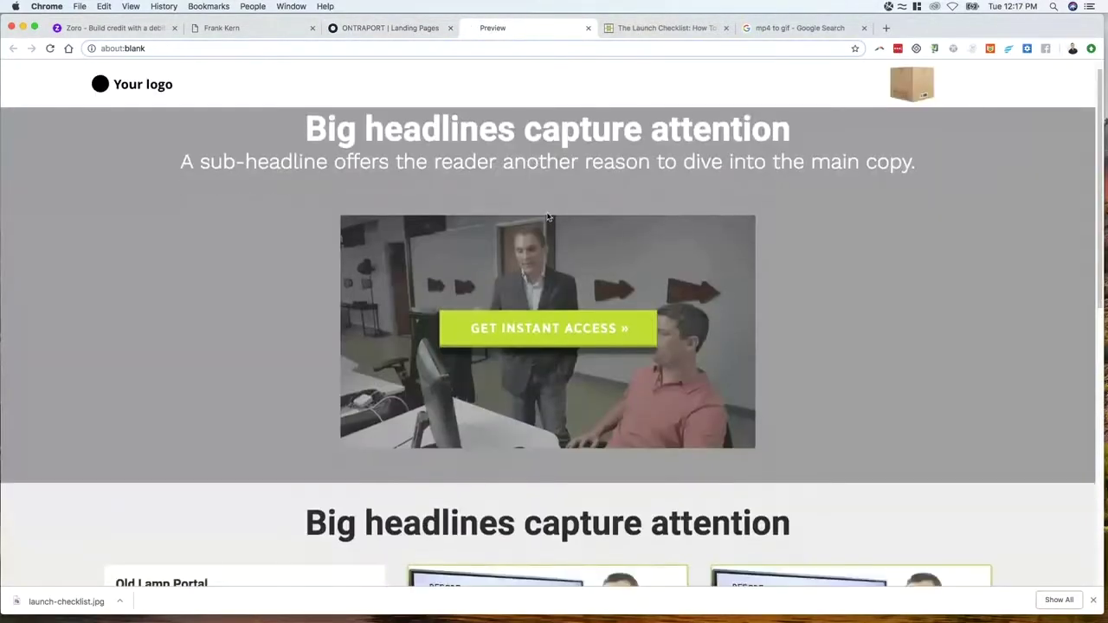
# Scroll the preview to check the slimmer pinned header above the hero's Launch Checklist GIF
pyautogui.scroll(-5, 554, 260)
pyautogui.scroll(-10, 551, 219)
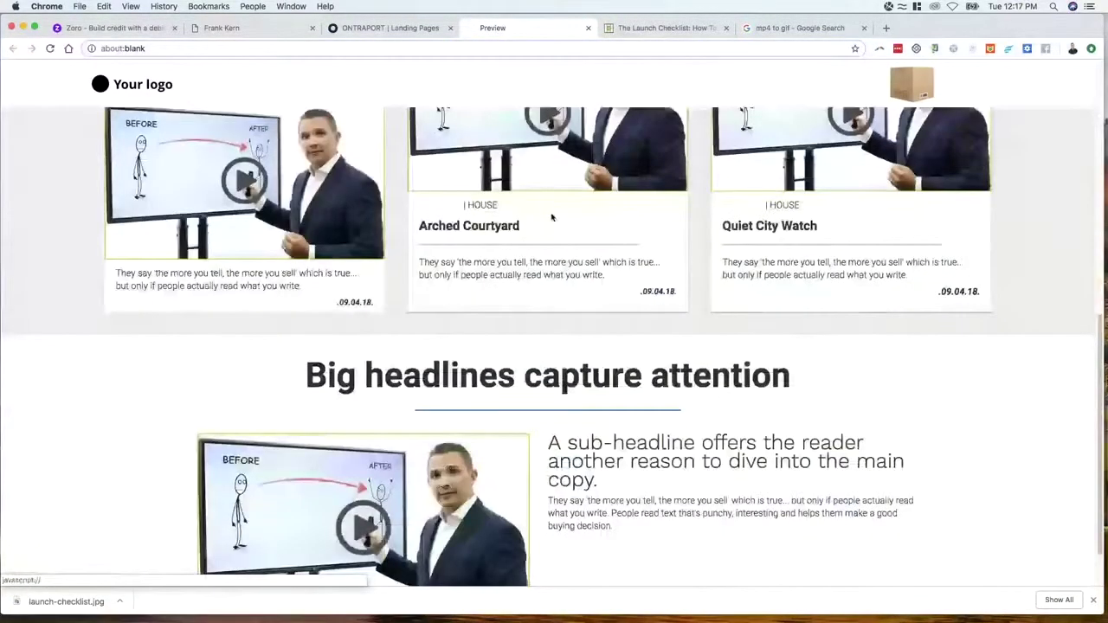
pyautogui.scroll(8, 554, 220)
pyautogui.scroll(-6, 558, 230)
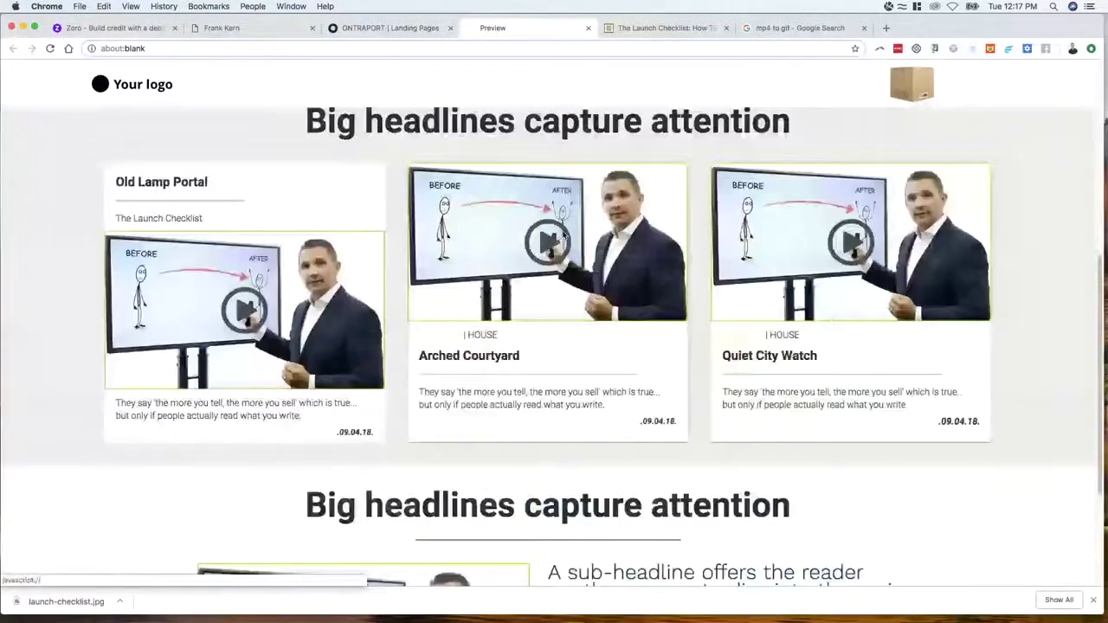
pyautogui.scroll(1, 563, 237)
pyautogui.scroll(5, 564, 237)
pyautogui.scroll(-8, 567, 241)
pyautogui.scroll(1, 569, 243)
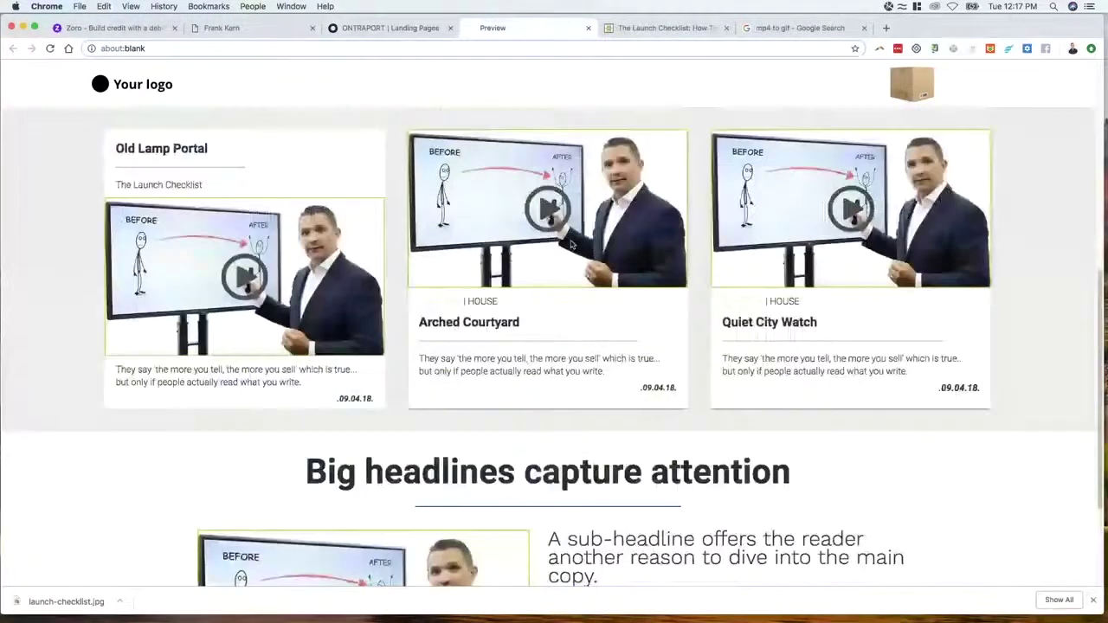
pyautogui.scroll(-1, 572, 248)
pyautogui.scroll(6, 572, 249)
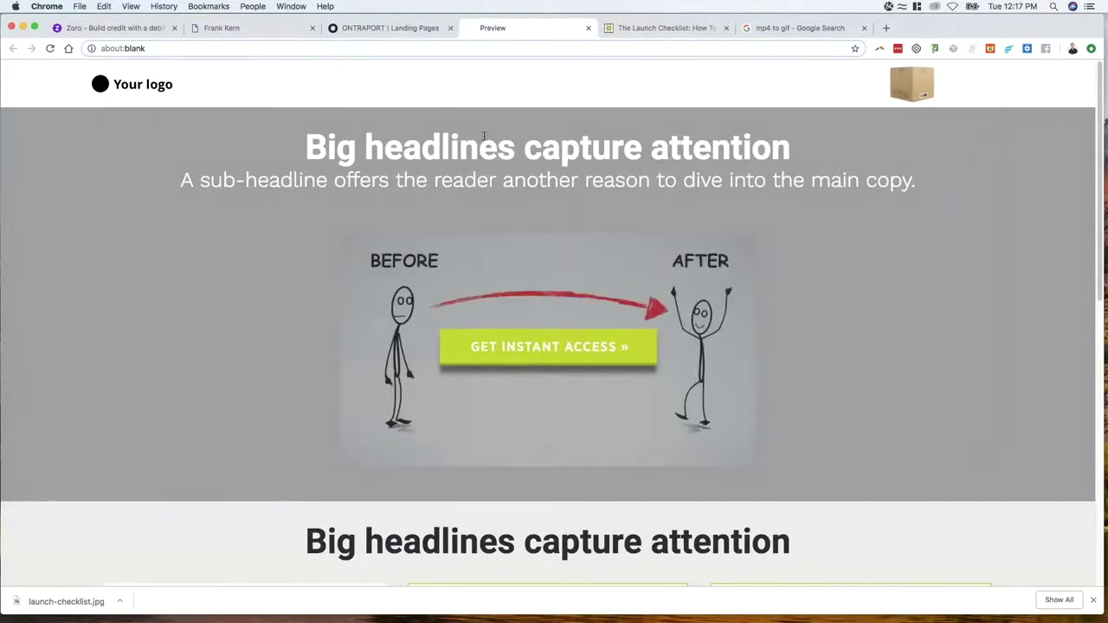
# Back in the editor, deselect the header block so the Elements panel returns
pyautogui.click(339, 31)
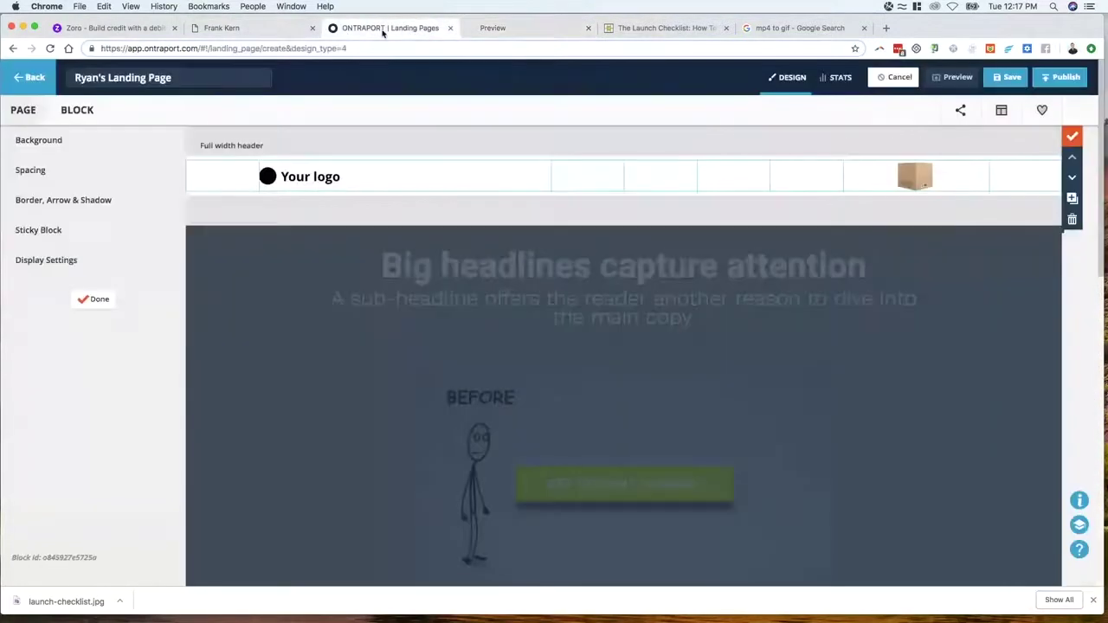
pyautogui.scroll(-2, 452, 298)
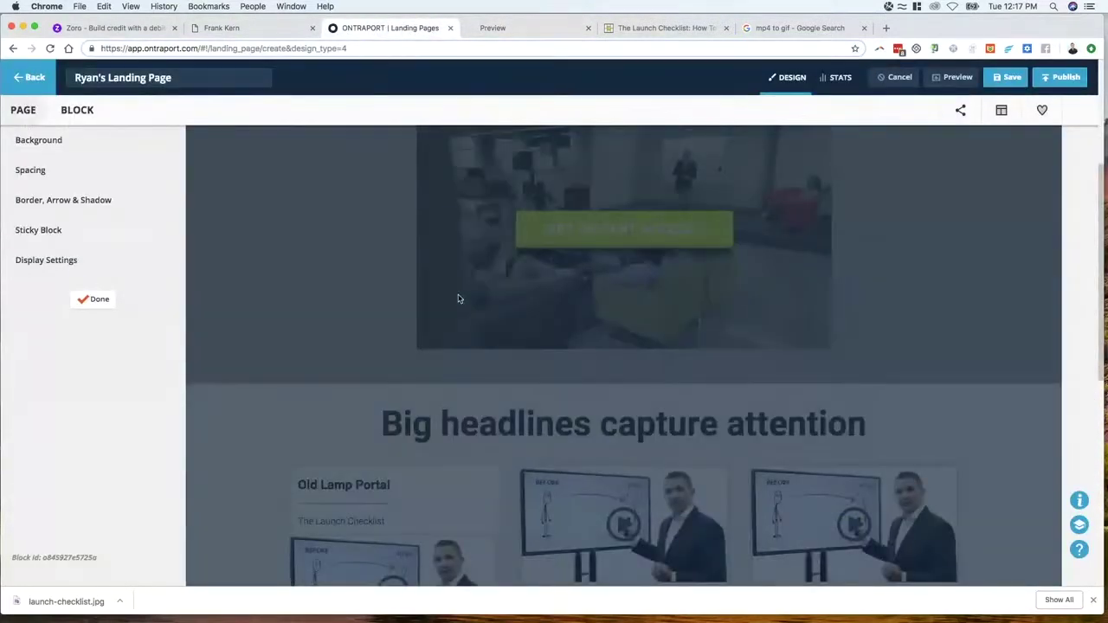
pyautogui.scroll(3, 459, 299)
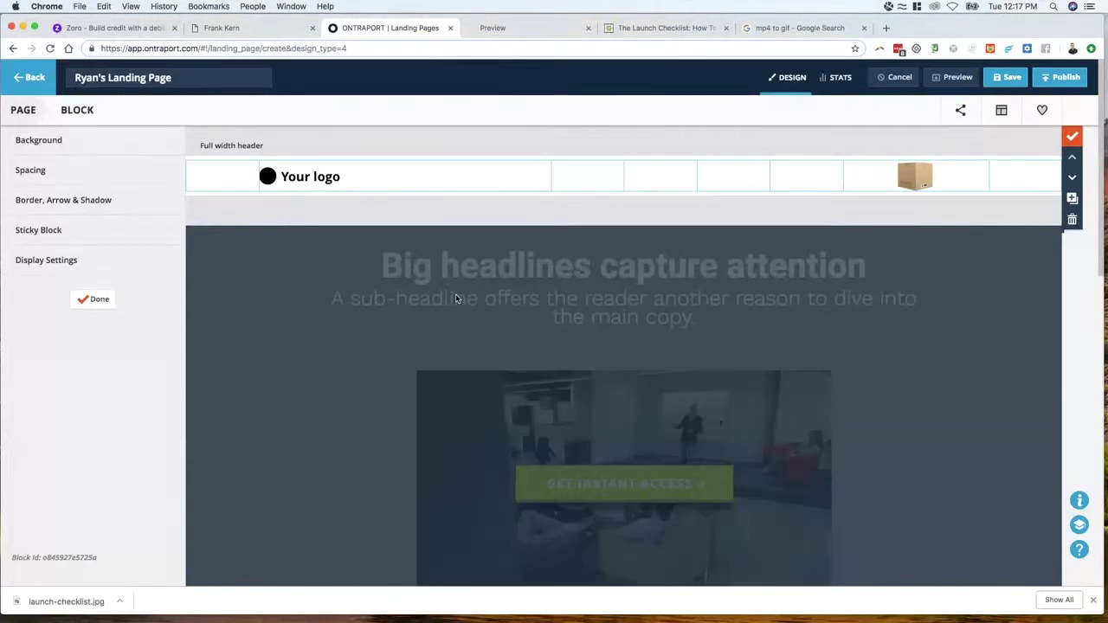
pyautogui.scroll(-5, 407, 311)
pyautogui.click(360, 324)
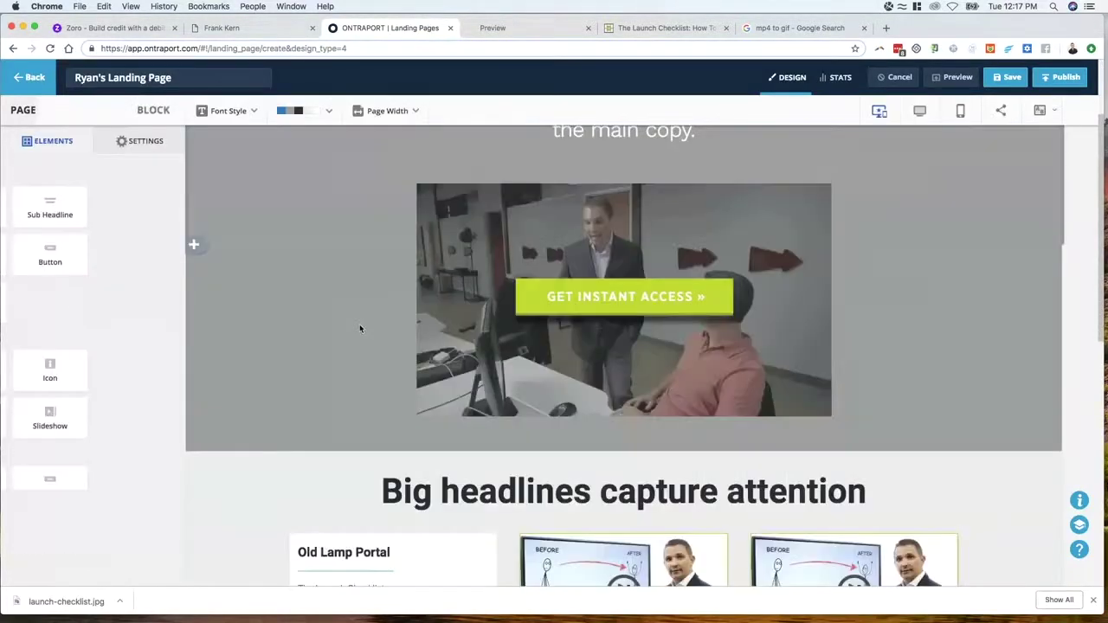
pyautogui.scroll(-2, 381, 323)
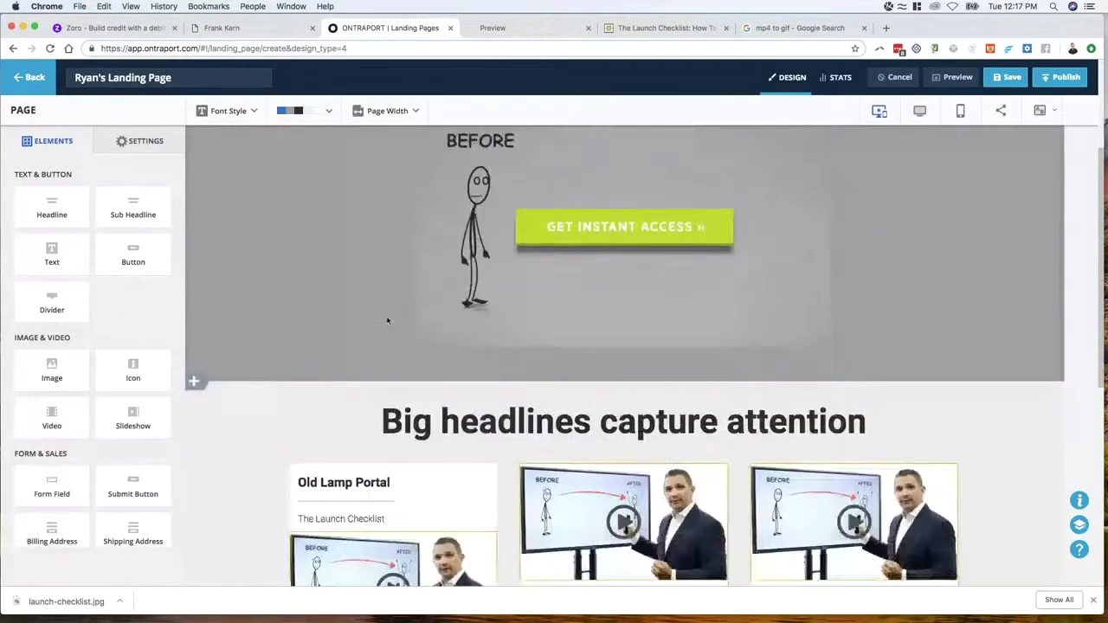
pyautogui.scroll(5, 387, 321)
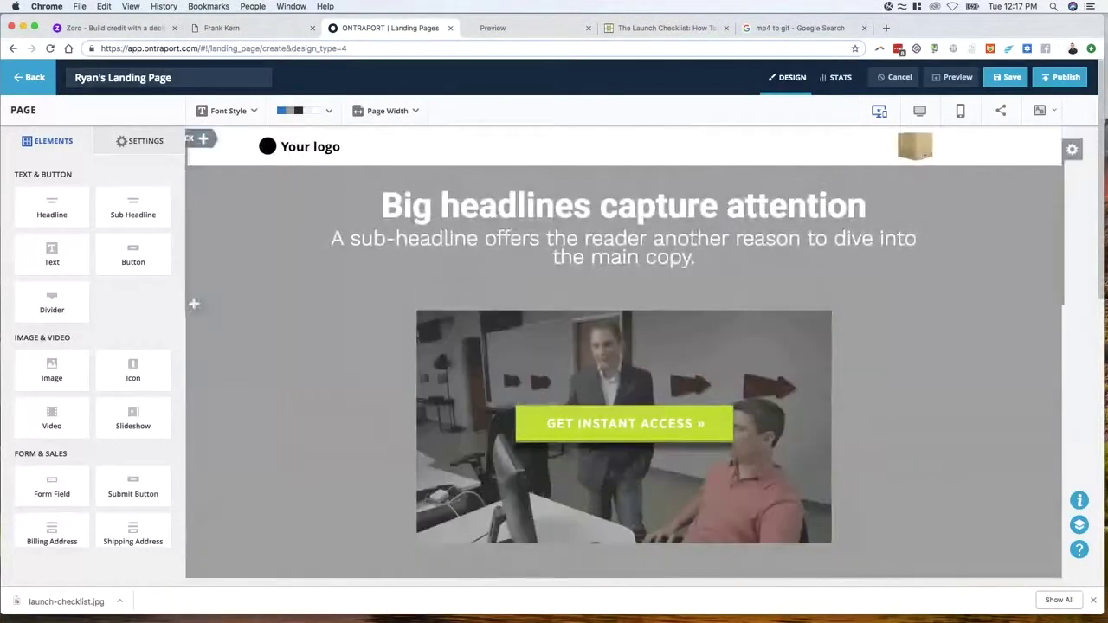